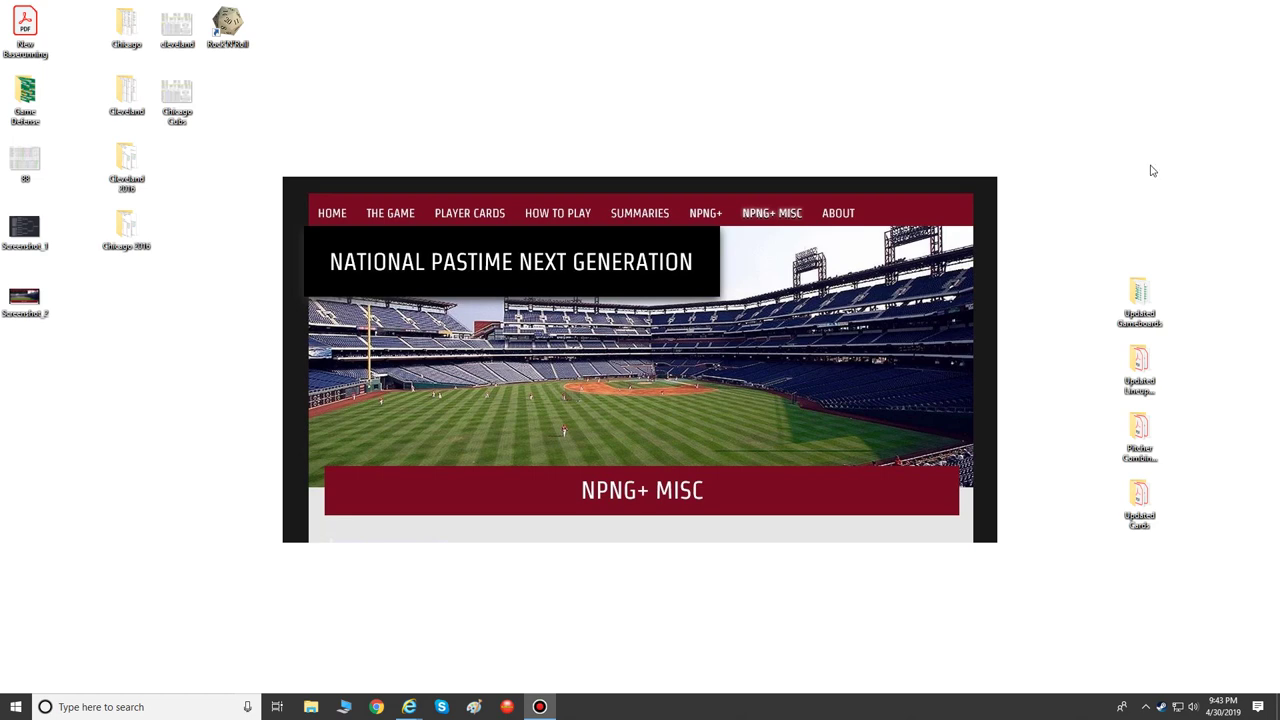
Step: Switch to the NPNG+ Misc Internet Explorer window and go to the National Pastime home page
mouse_move(409, 707)
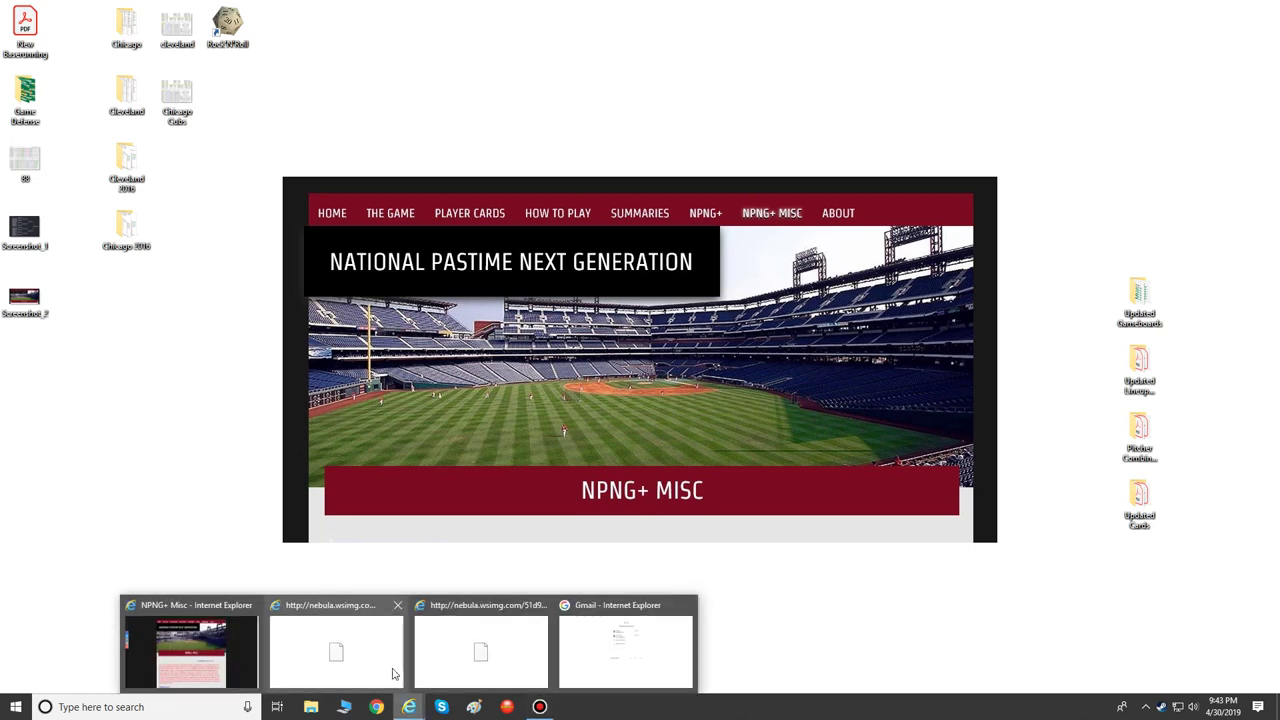
left_click(234, 664)
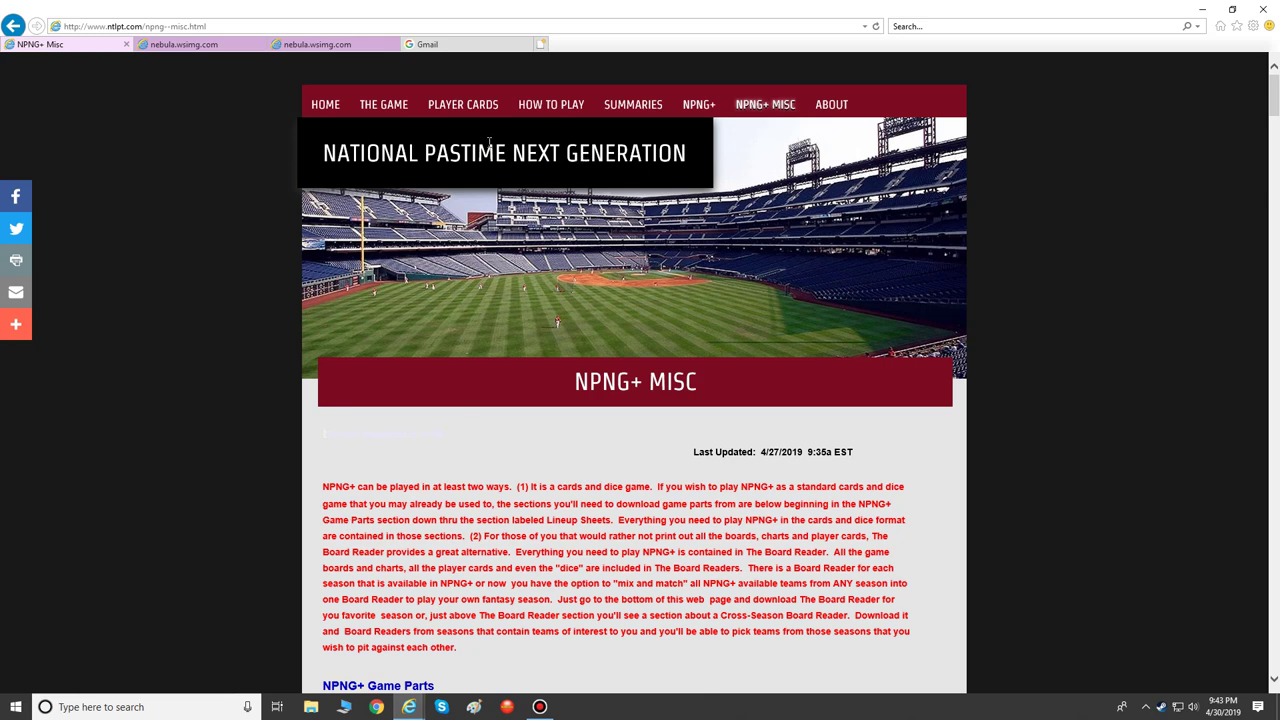
scroll(571, 309, "down", 5)
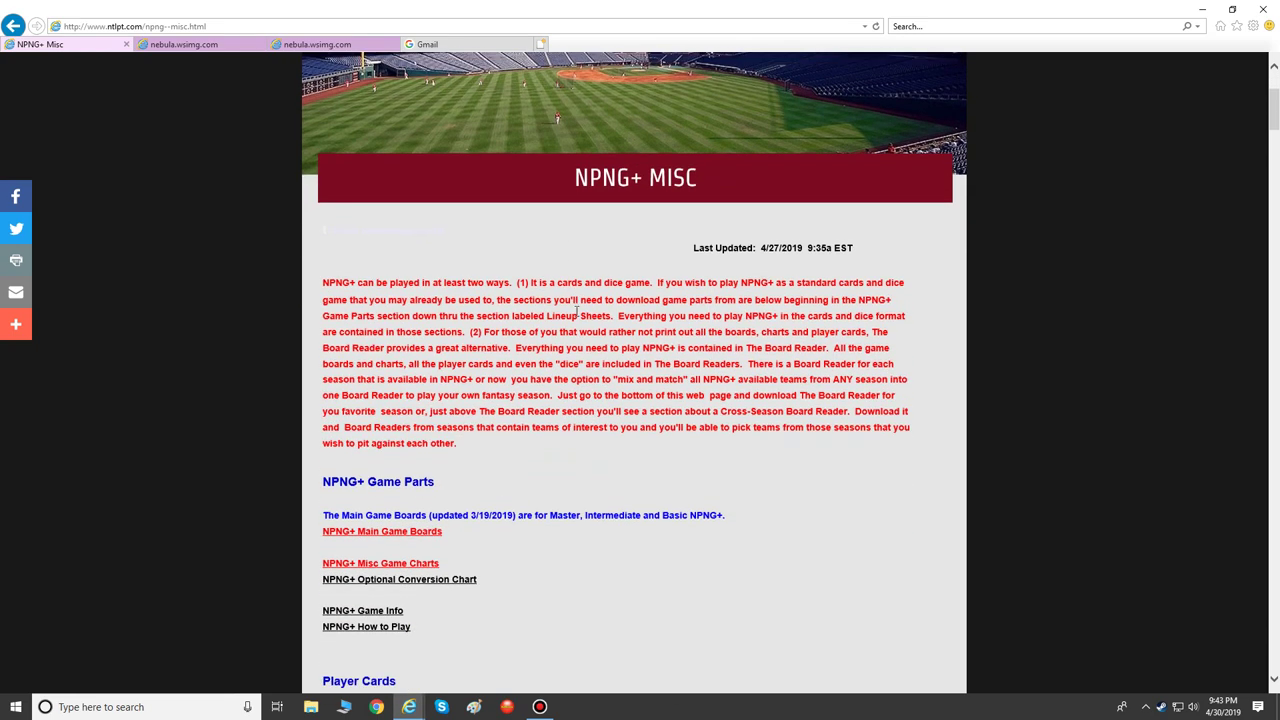
scroll(575, 320, "up", 5)
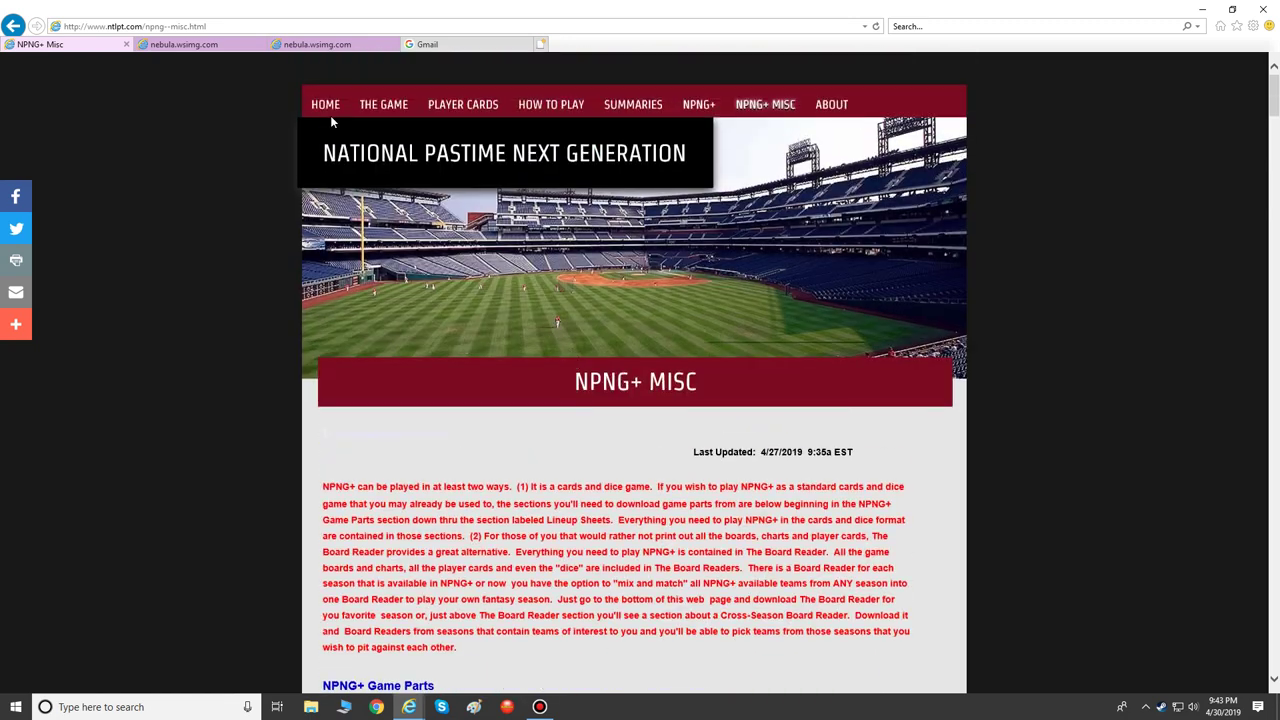
left_click(325, 104)
scroll(440, 265, "down", 2)
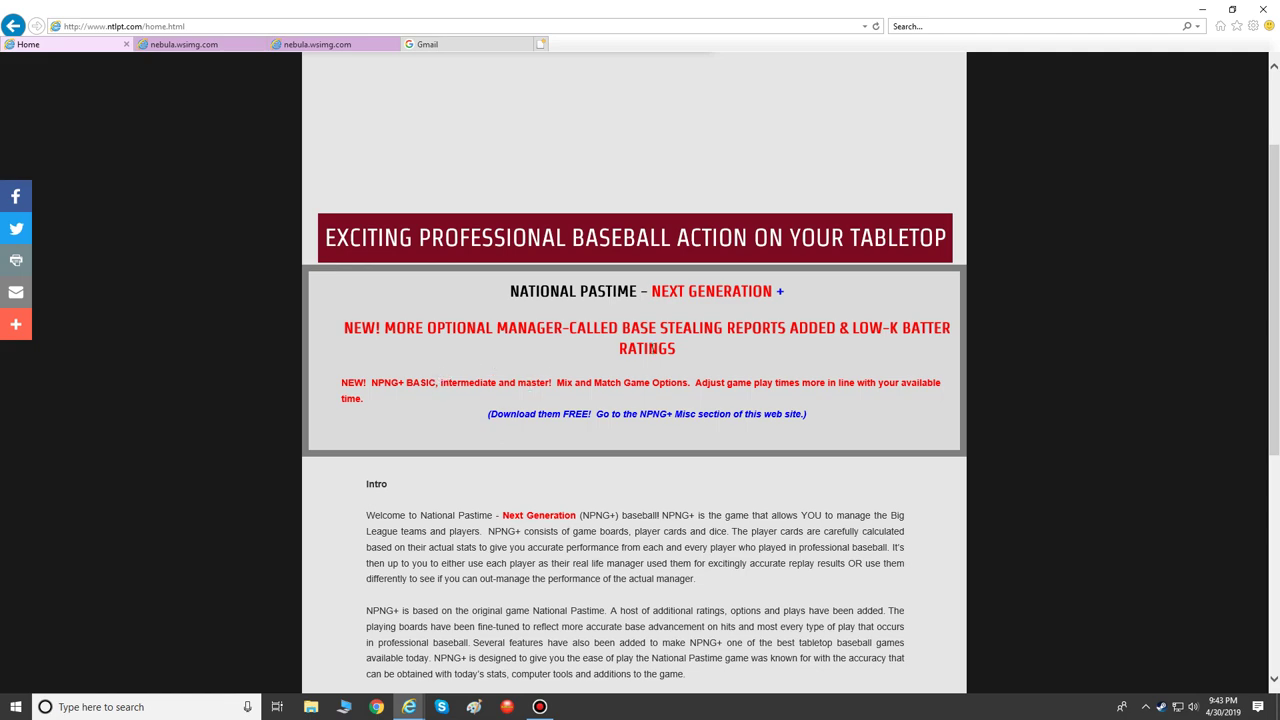
scroll(683, 329, "up", 3)
Step: Open NPNG+ Misc and browse its Player Cards, Pitcher Ratings and Fielding download lists, returning to the top
left_click(773, 106)
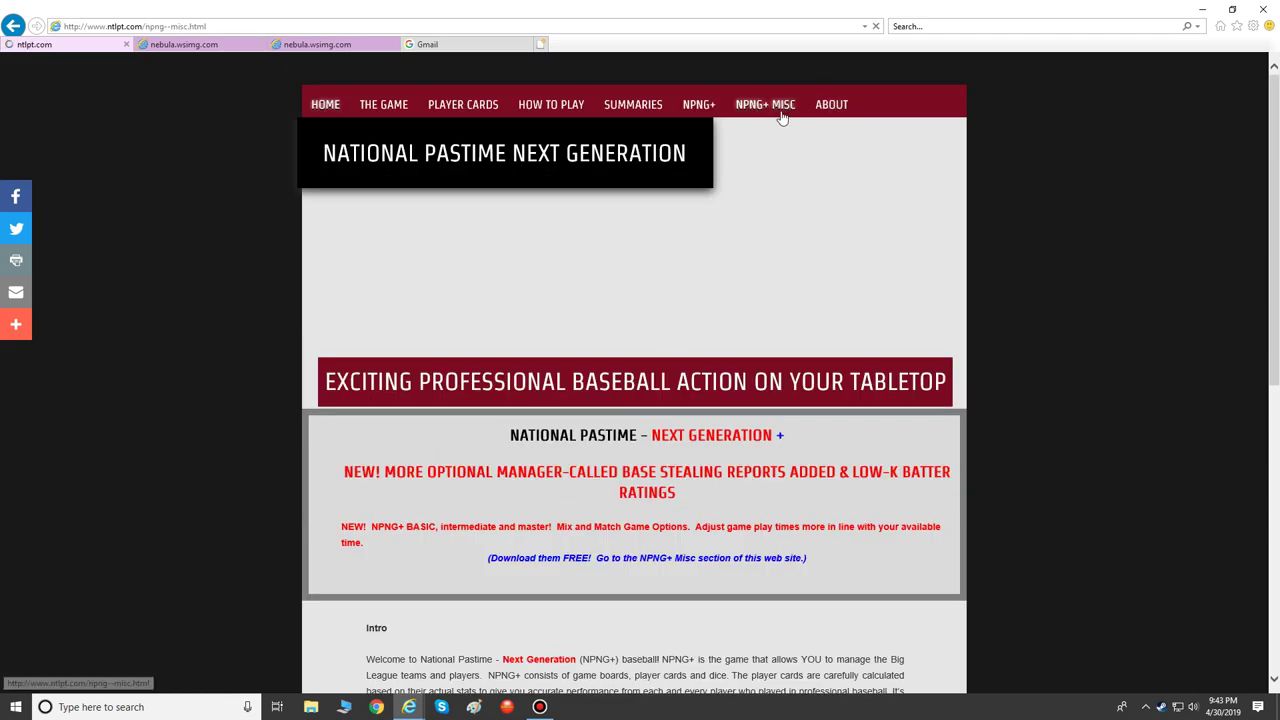
scroll(512, 383, "down", 8)
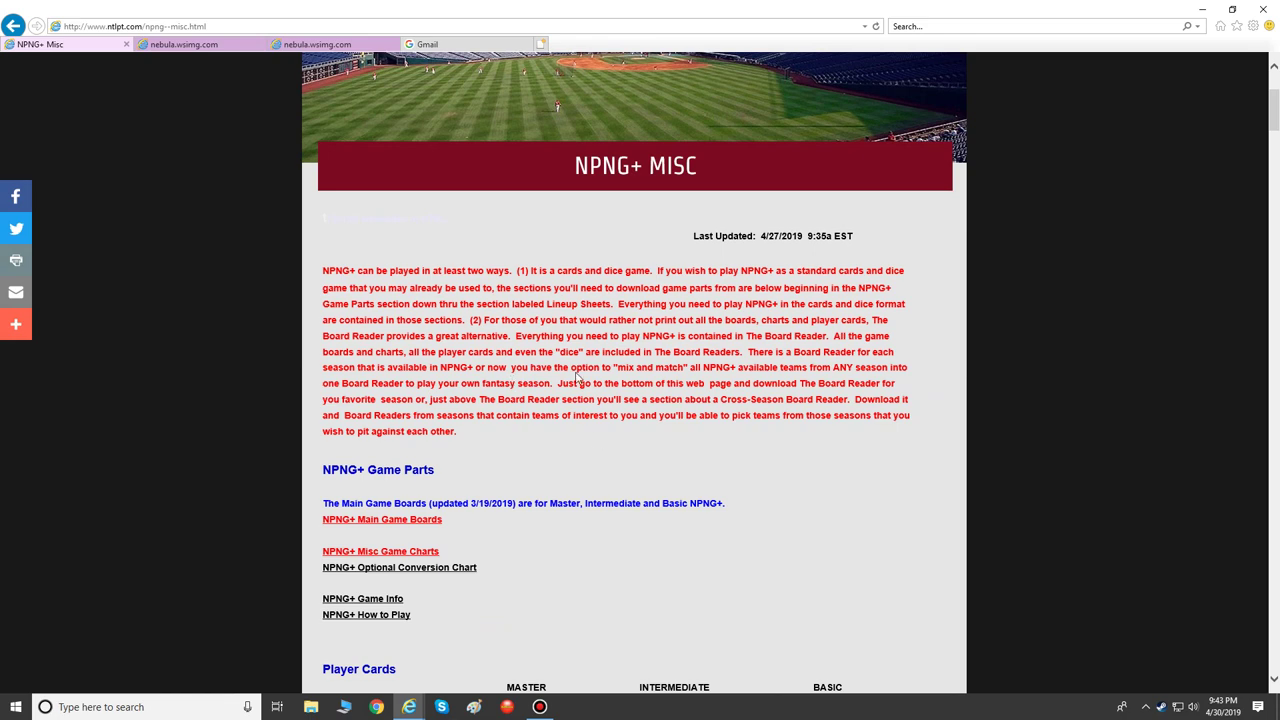
scroll(580, 378, "down", 5)
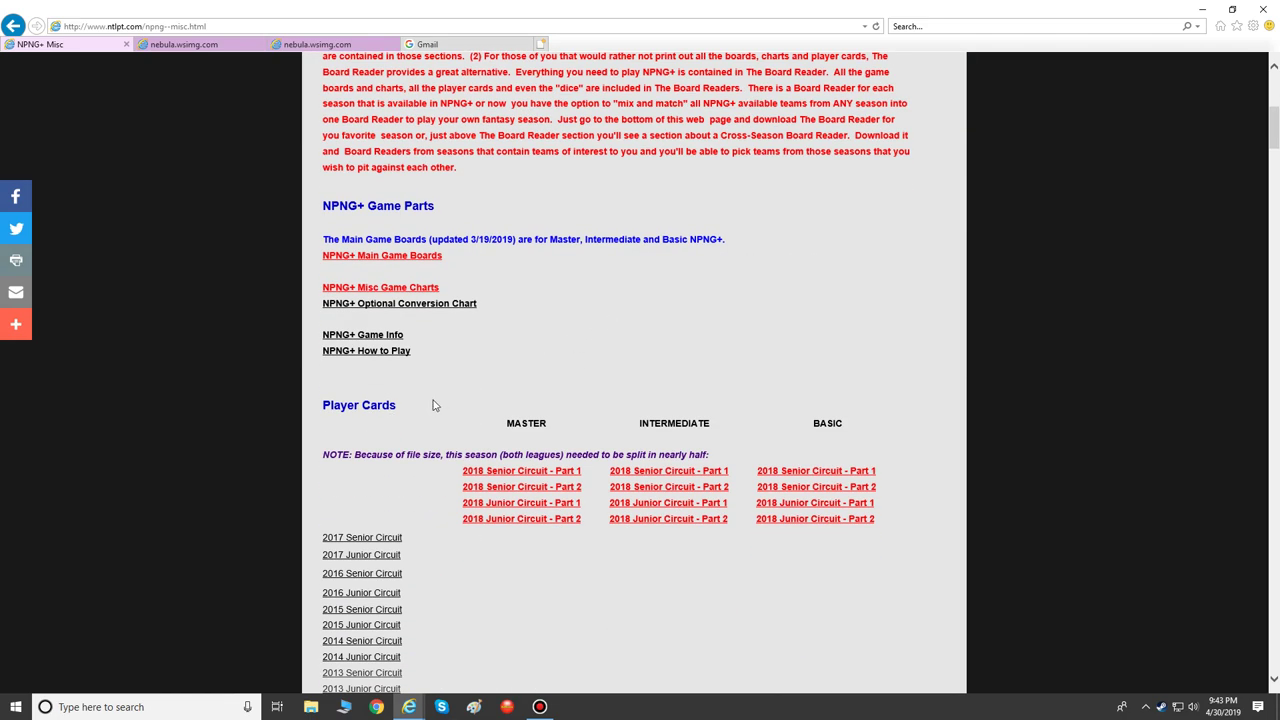
scroll(437, 405, "down", 5)
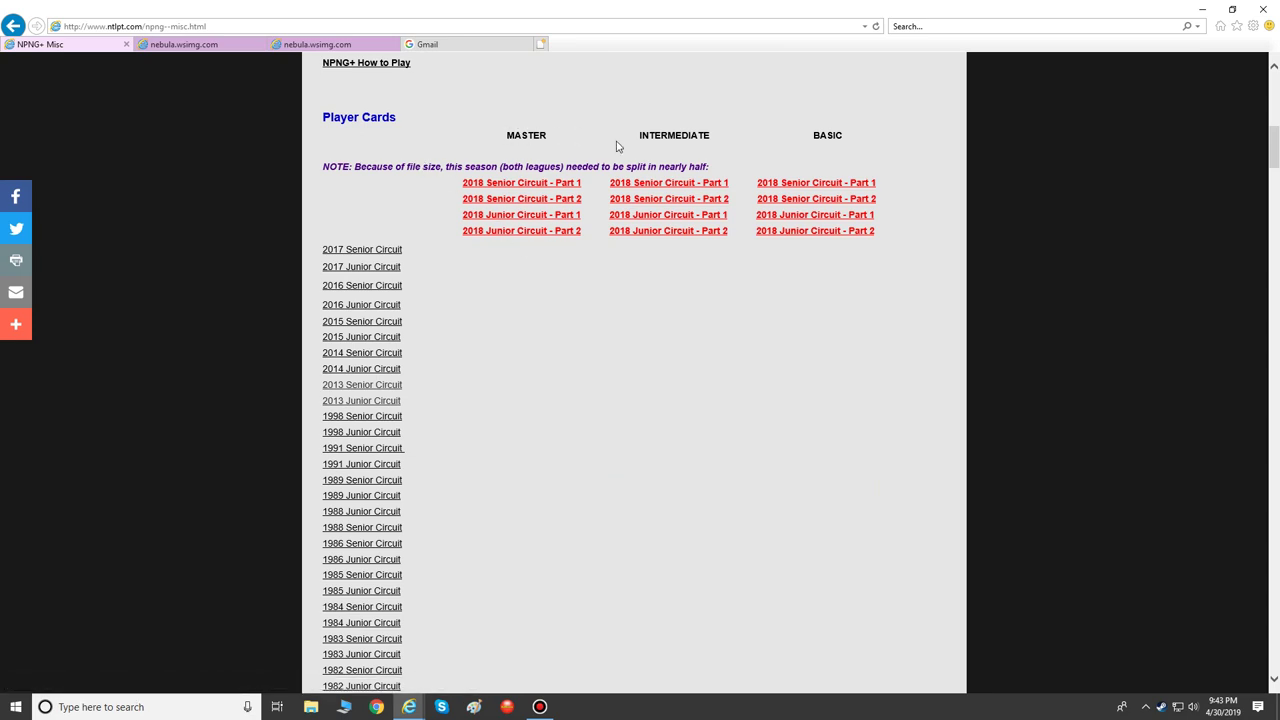
scroll(742, 270, "down", 10)
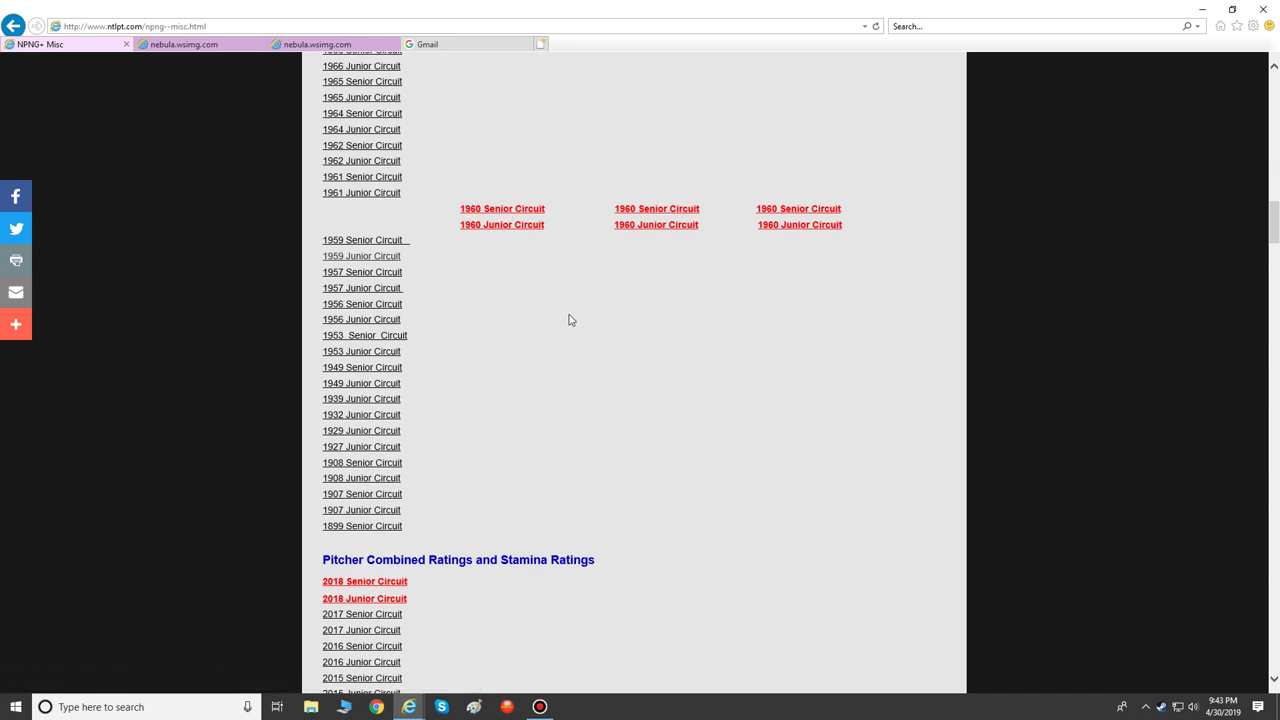
scroll(625, 317, "down", 3)
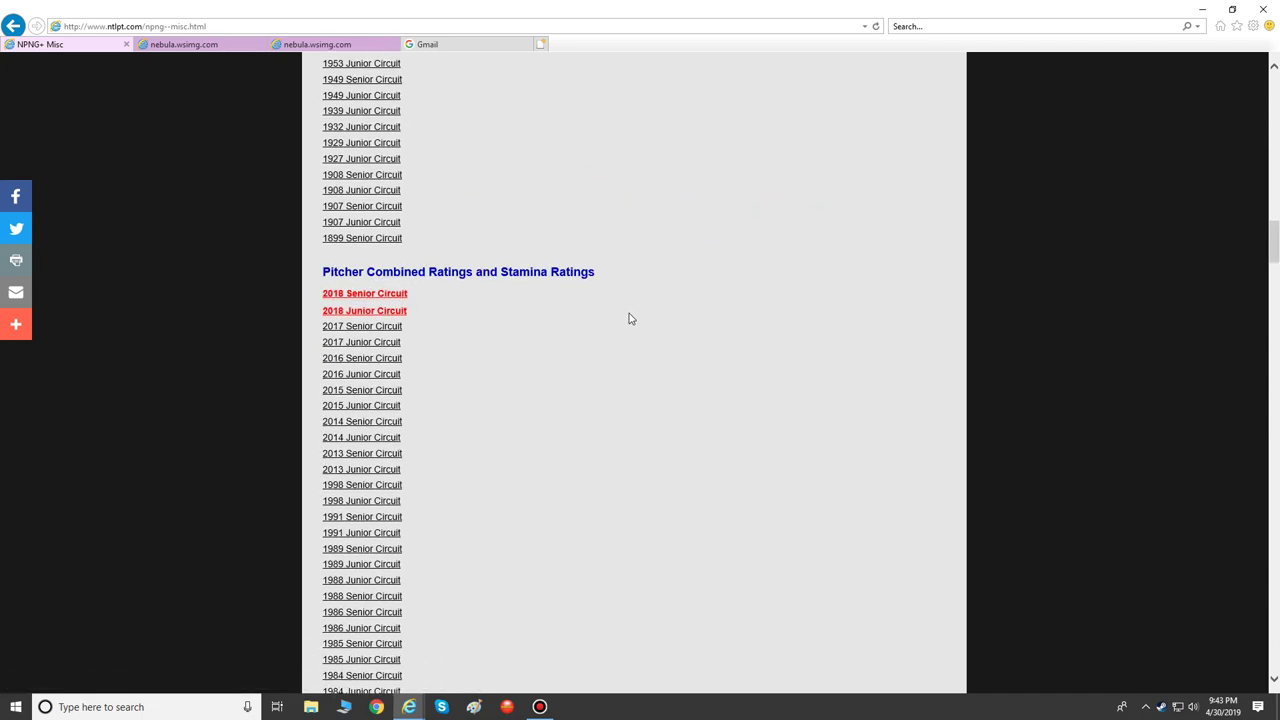
scroll(626, 317, "down", 5)
scroll(627, 321, "down", 10)
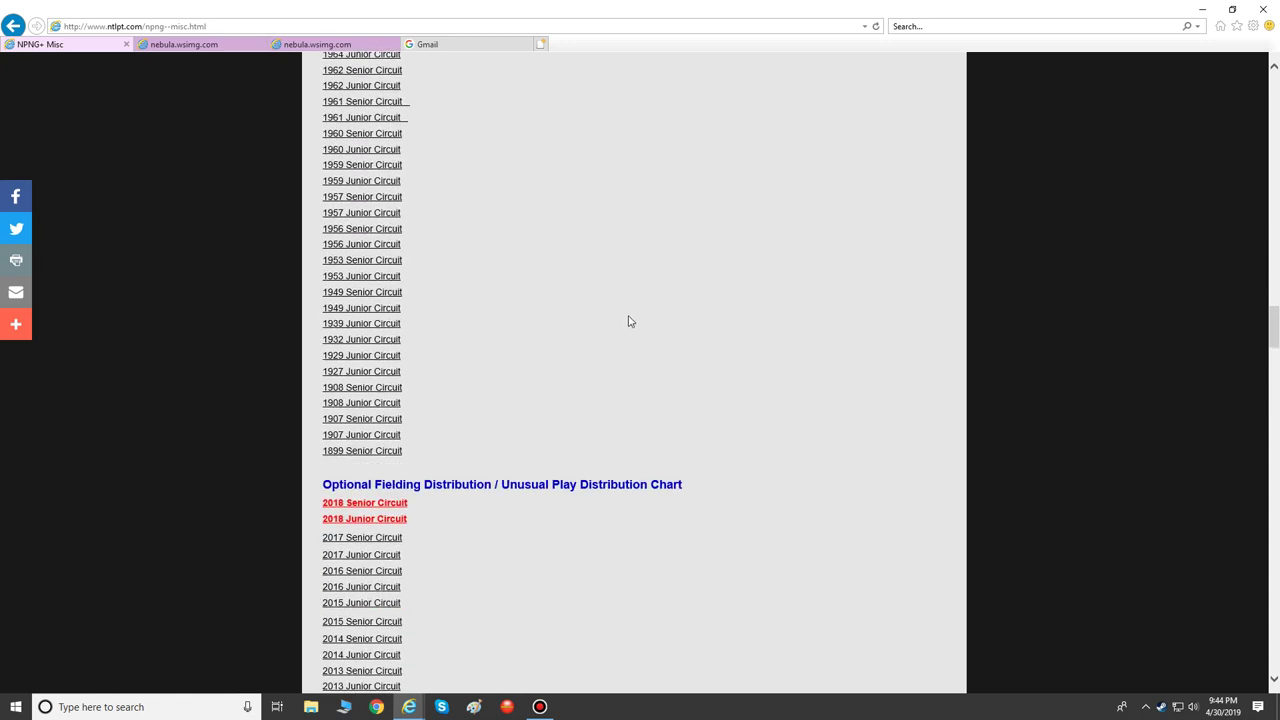
scroll(628, 321, "down", 2)
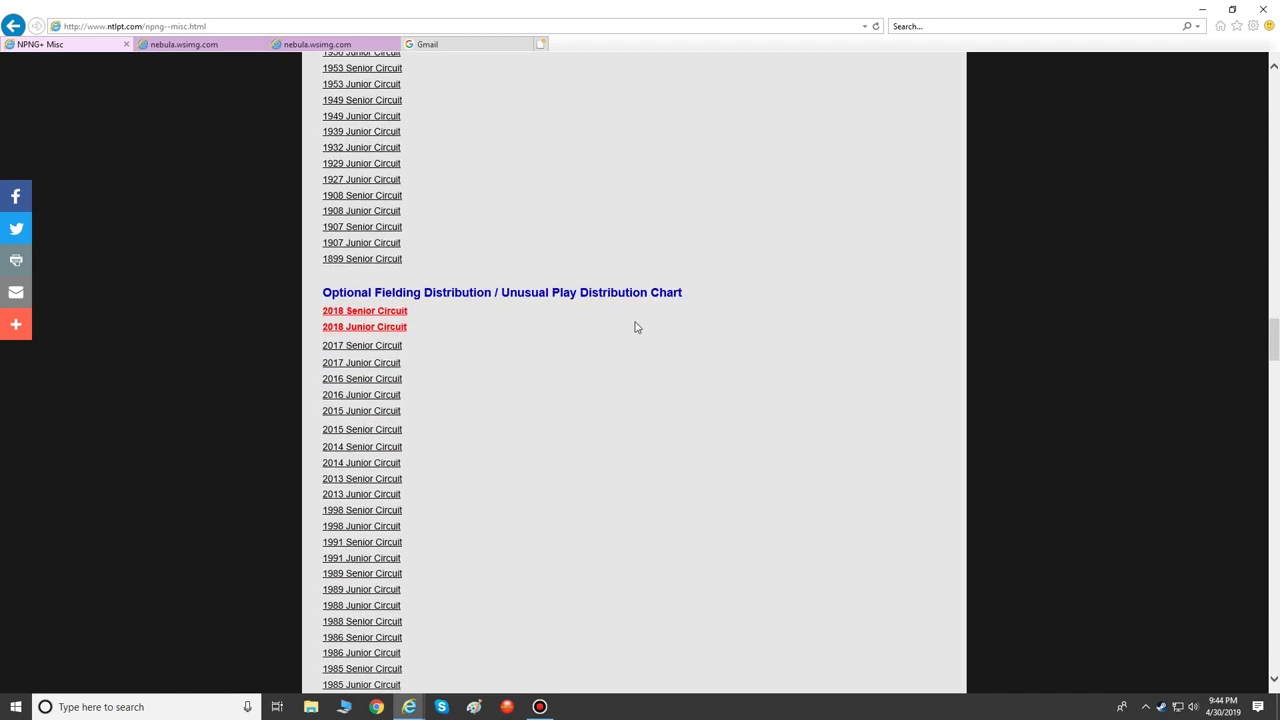
scroll(643, 329, "down", 14)
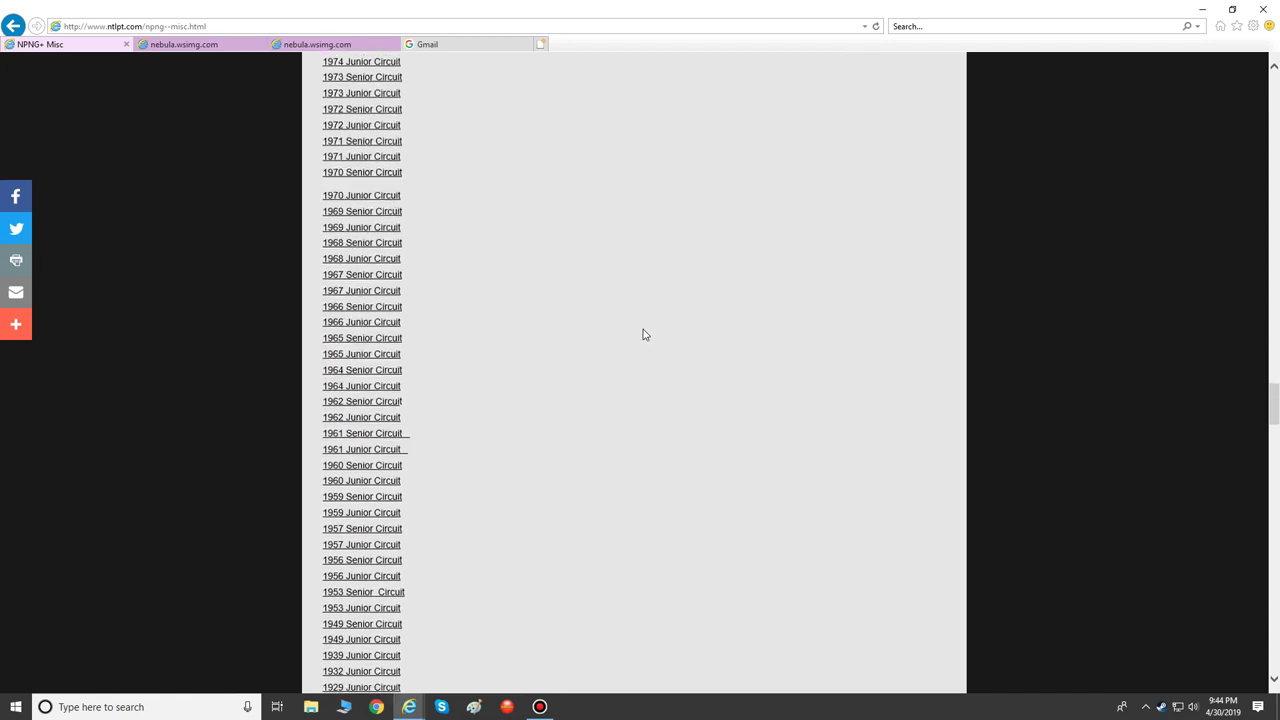
scroll(645, 336, "down", 15)
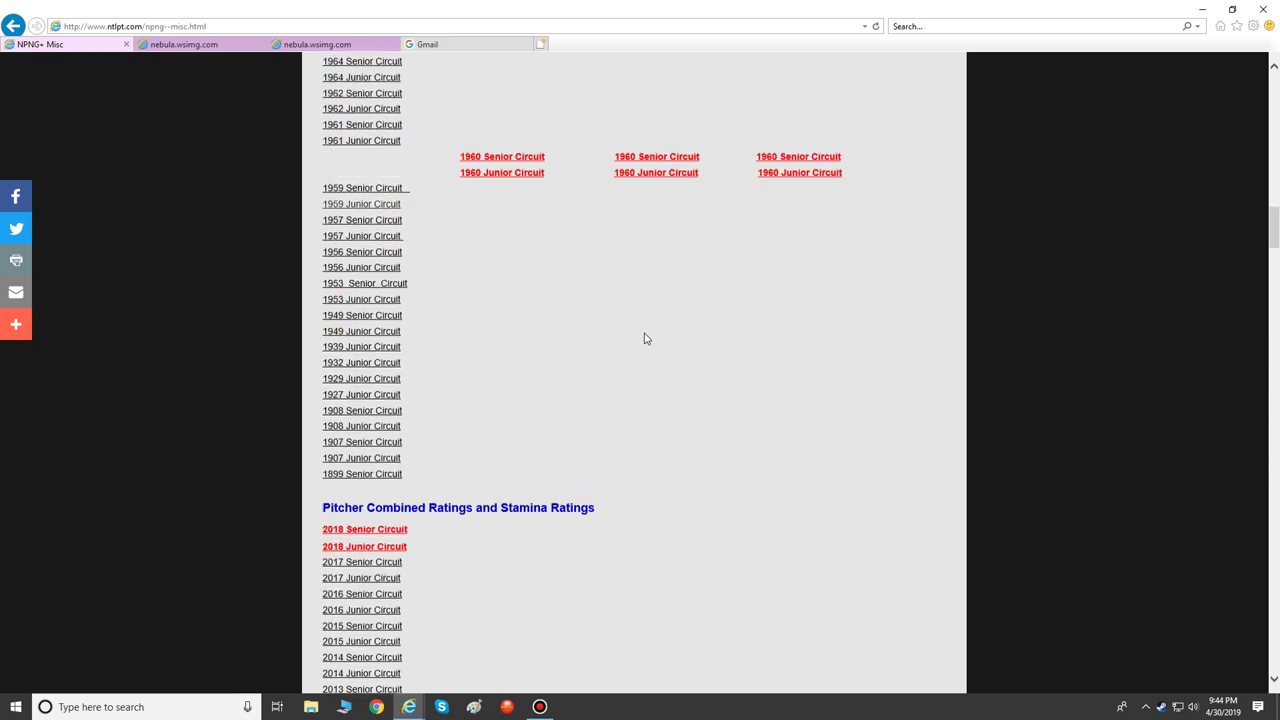
key("Home")
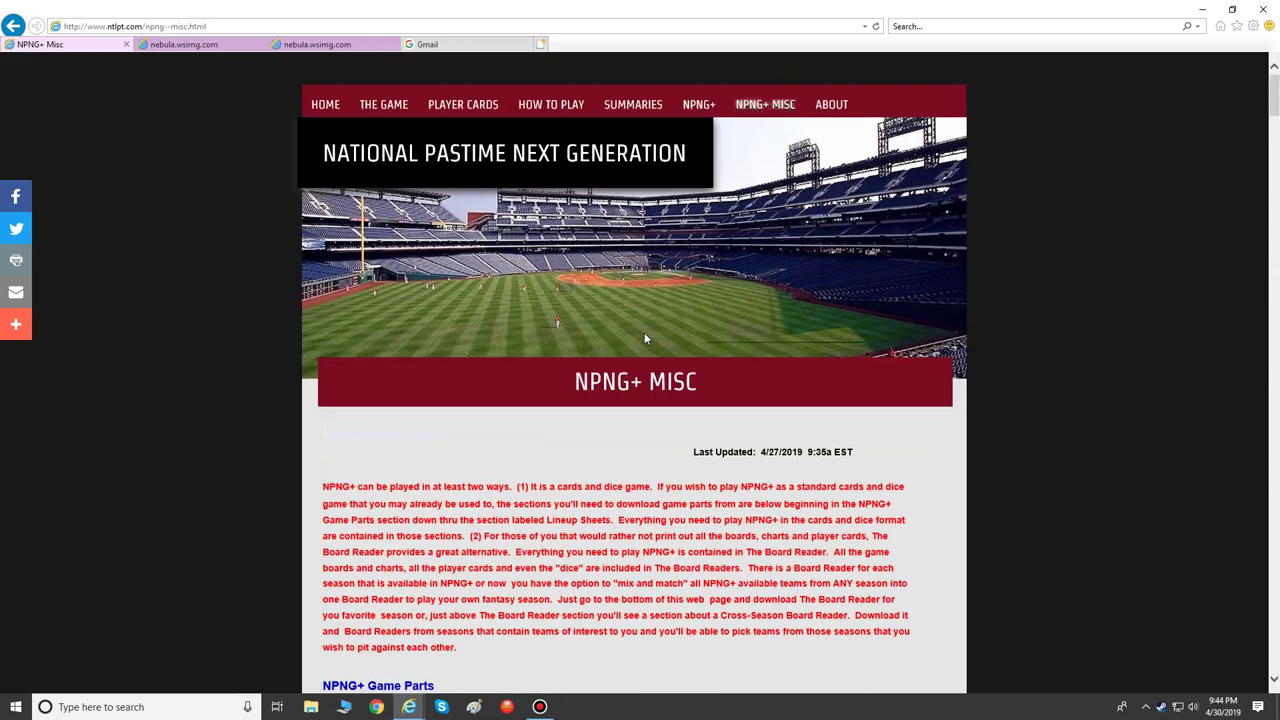
Step: Reload the NPNG+ Misc page and scroll to The Board Reader's season download links
left_click(770, 108)
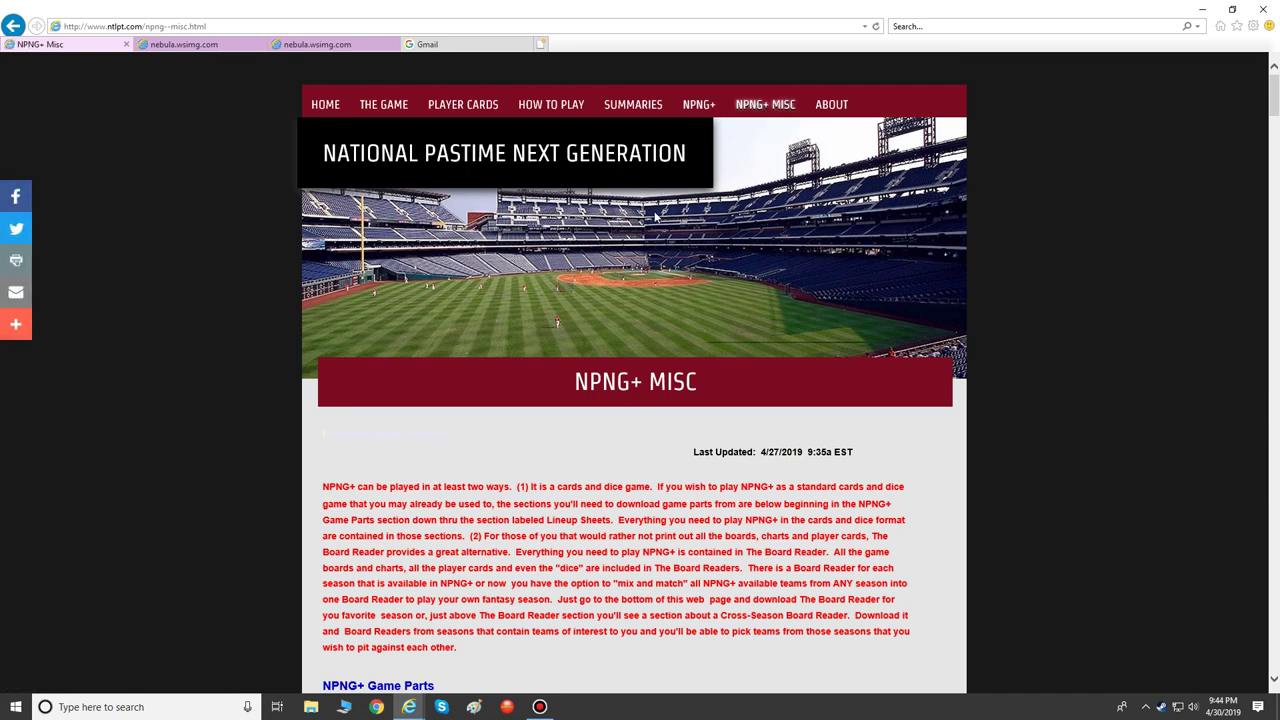
scroll(653, 216, "down", 20)
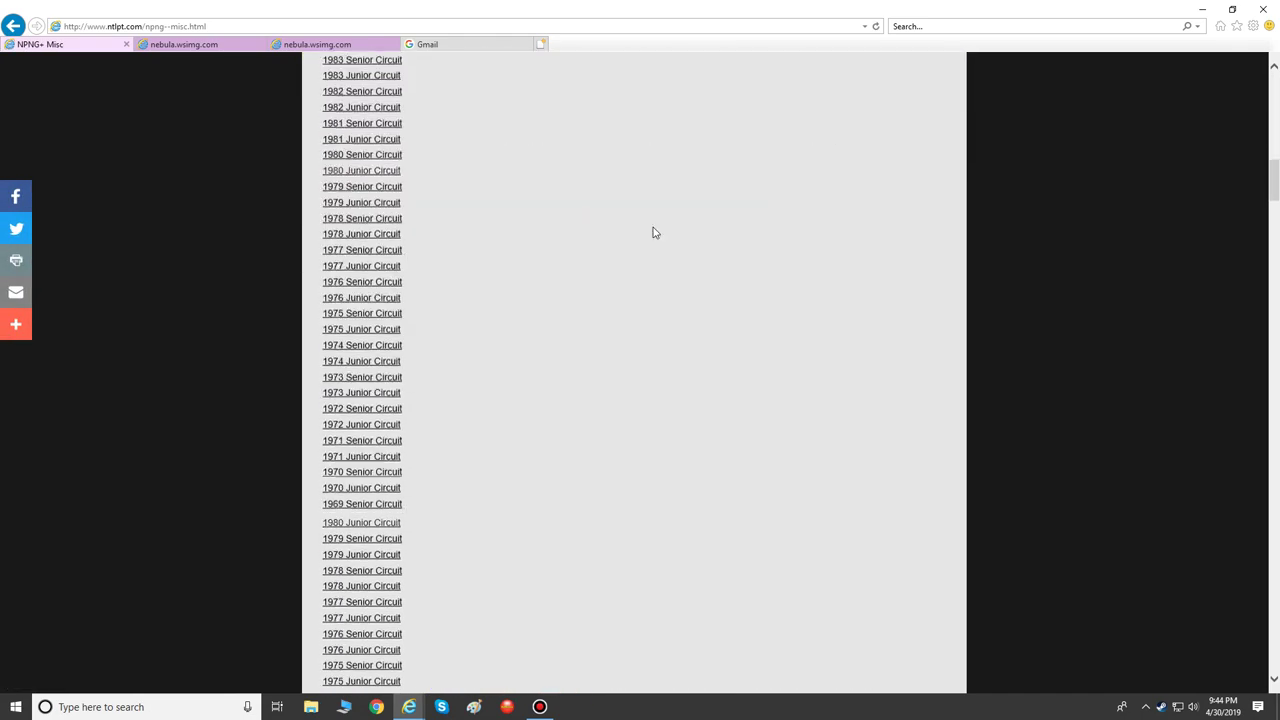
scroll(653, 232, "down", 20)
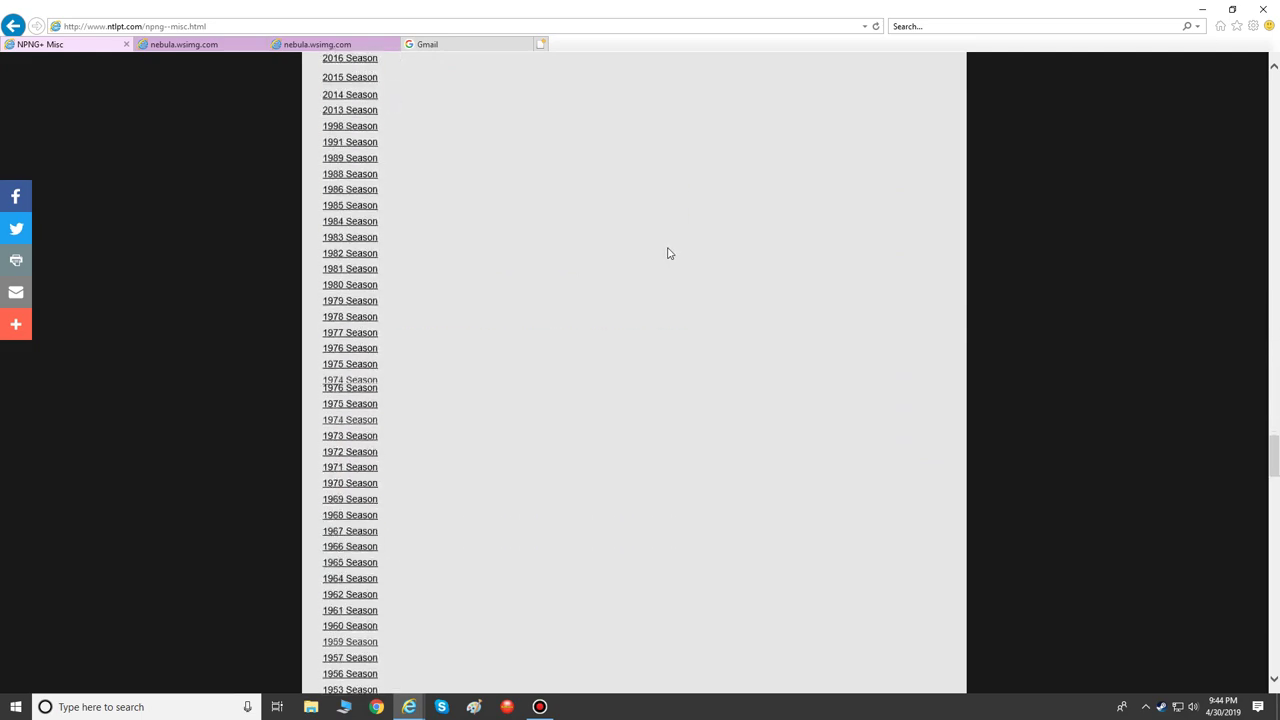
scroll(669, 253, "down", 20)
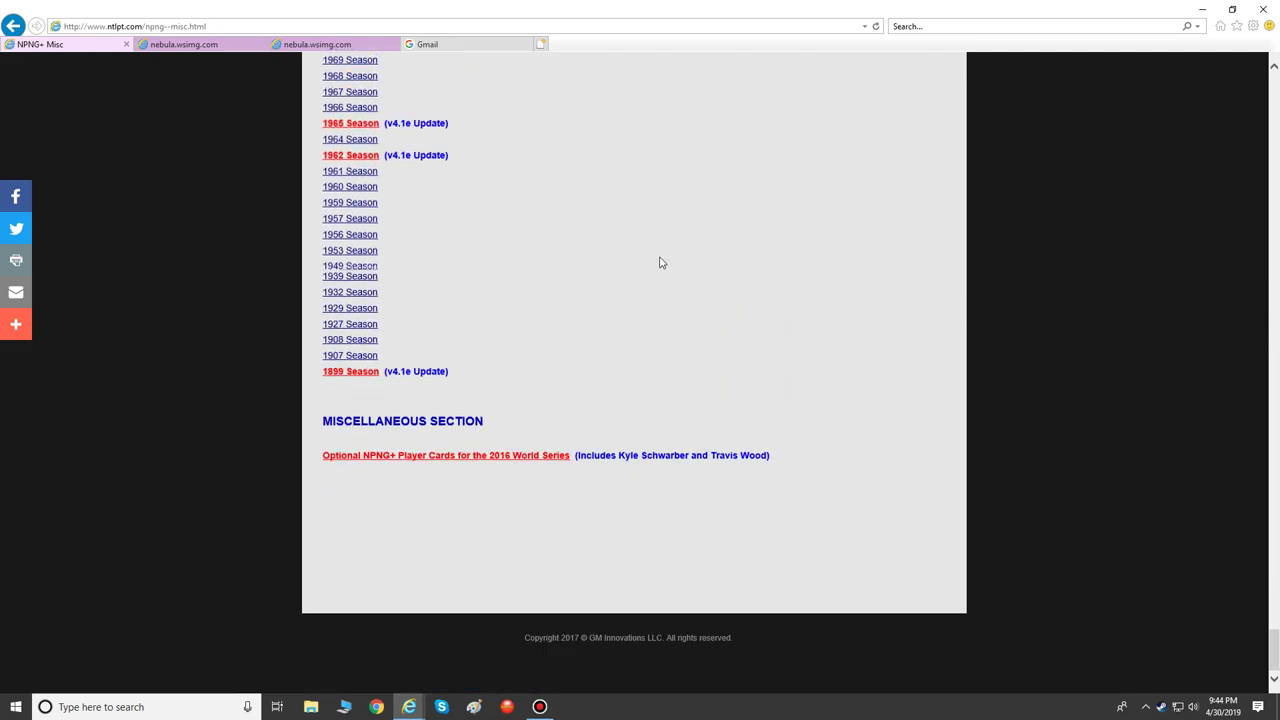
scroll(659, 262, "up", 9)
scroll(657, 260, "down", 6)
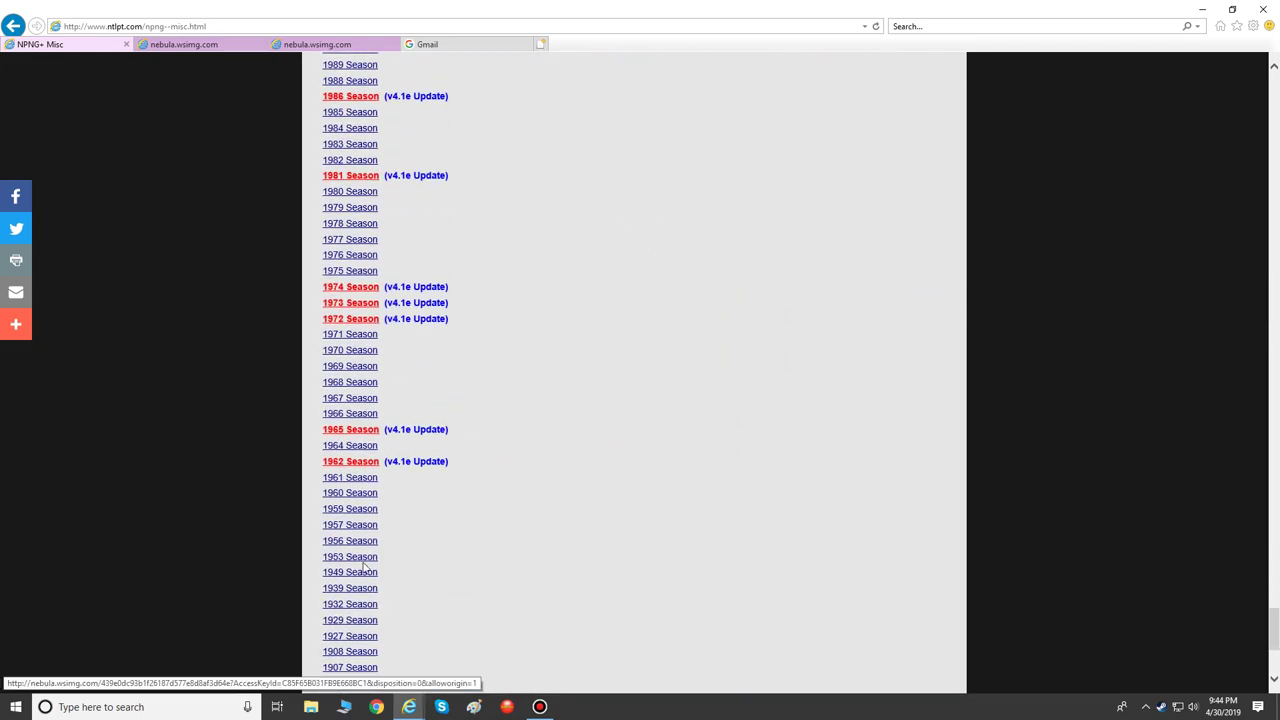
scroll(551, 411, "up", 2)
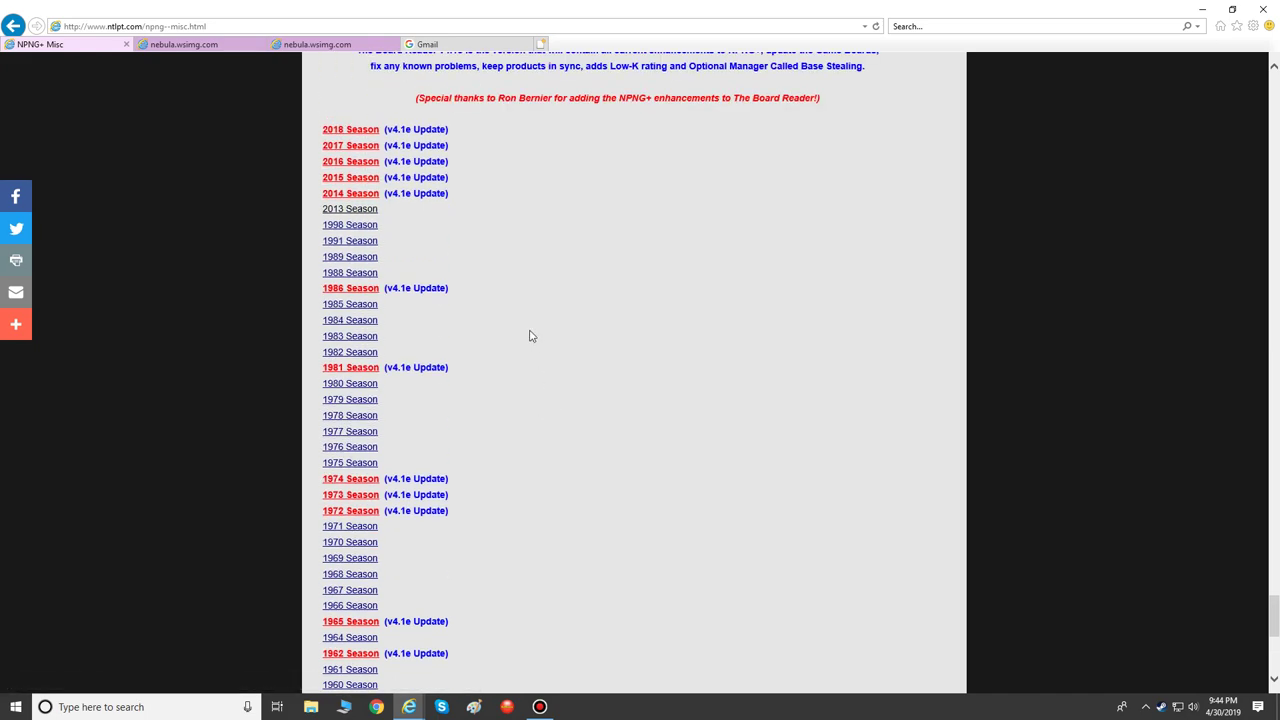
scroll(530, 336, "up", 2)
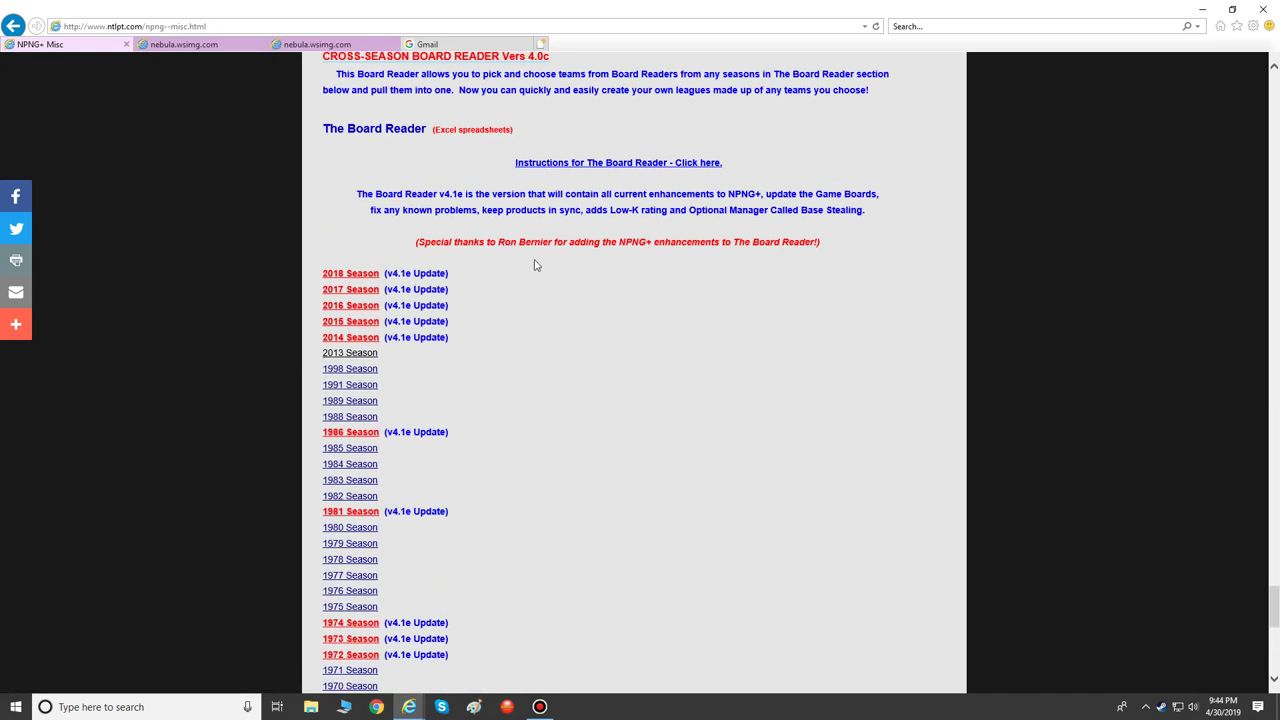
scroll(477, 238, "up", 1)
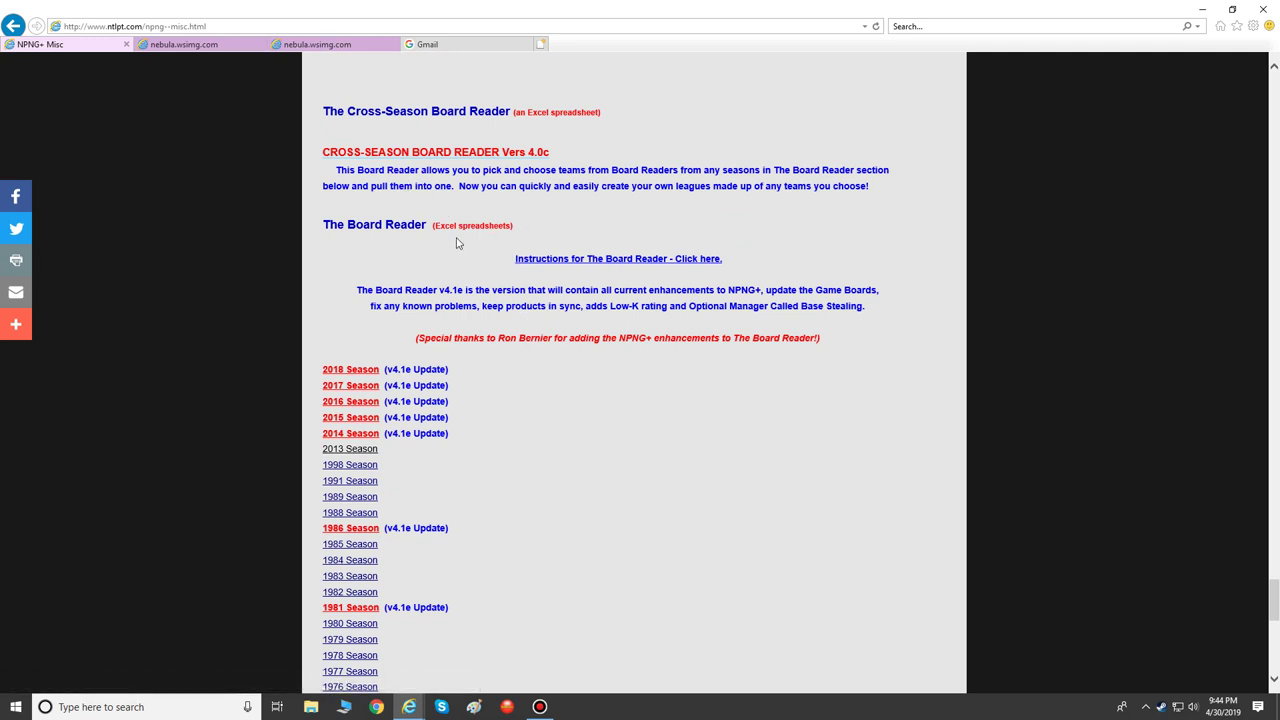
scroll(480, 242, "down", 1)
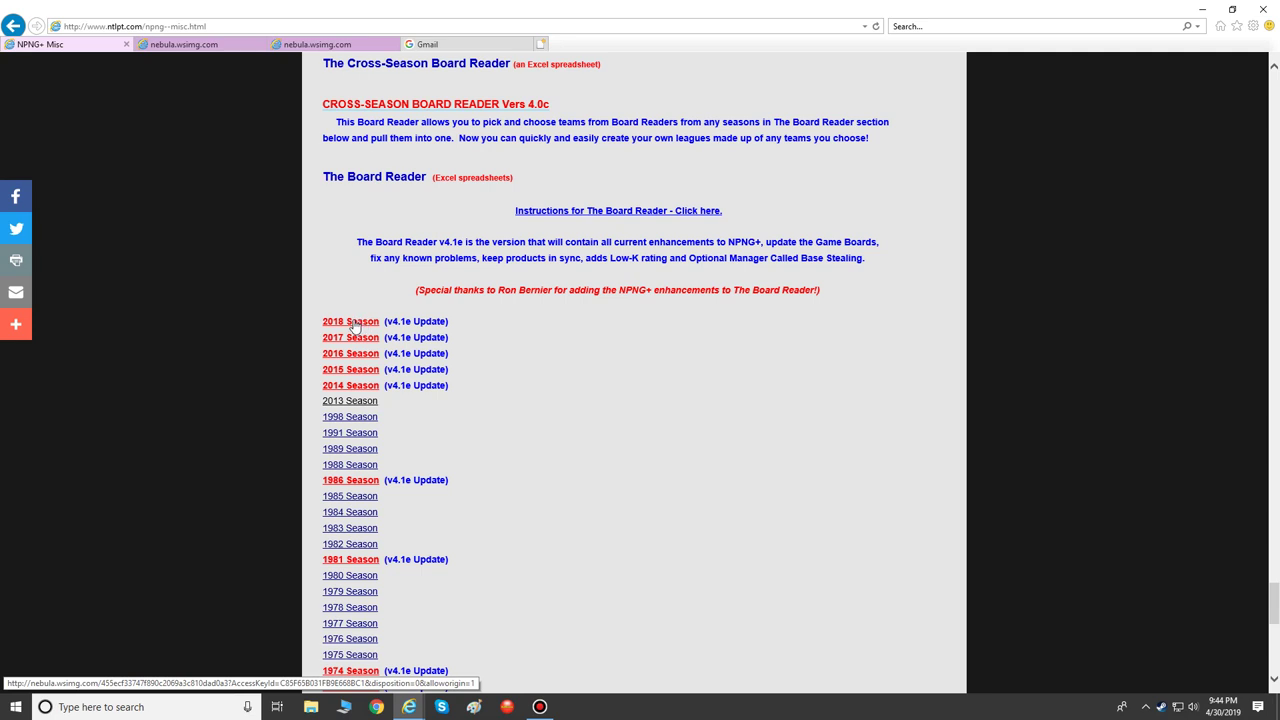
Step: Save the 2018 Season link as a file, choosing the Desktop as the location
right_click(354, 326)
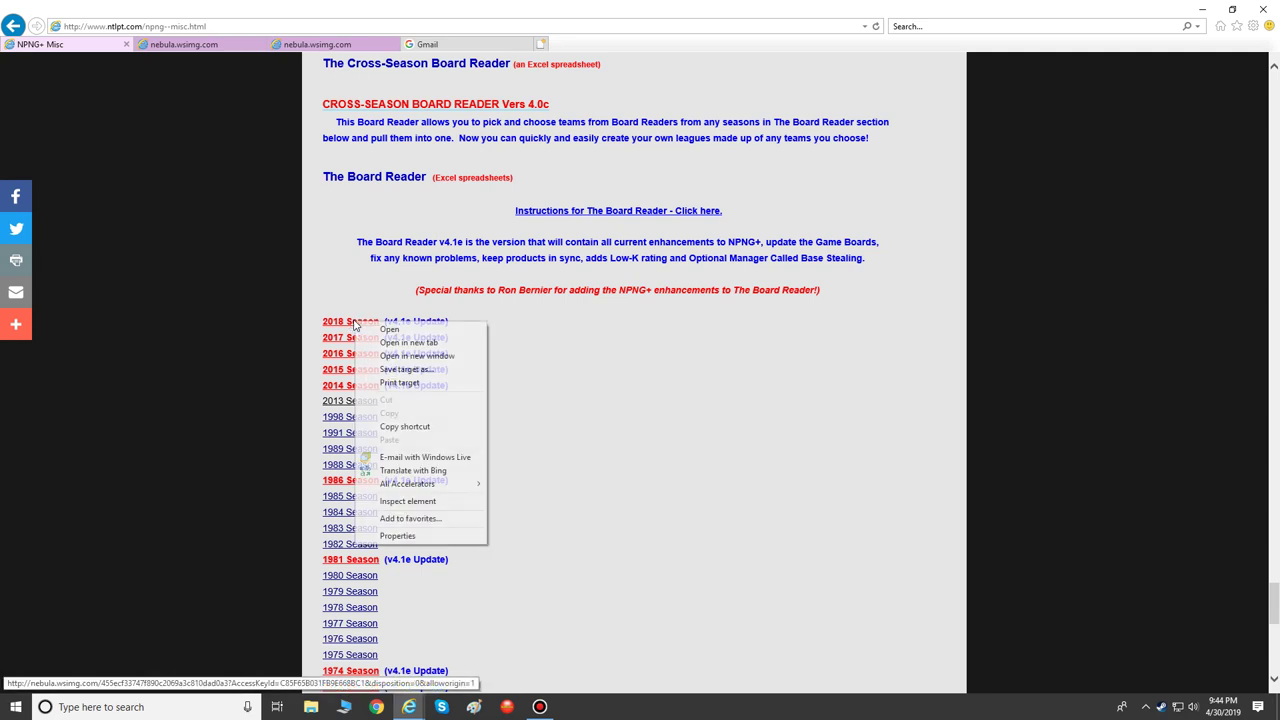
left_click(391, 372)
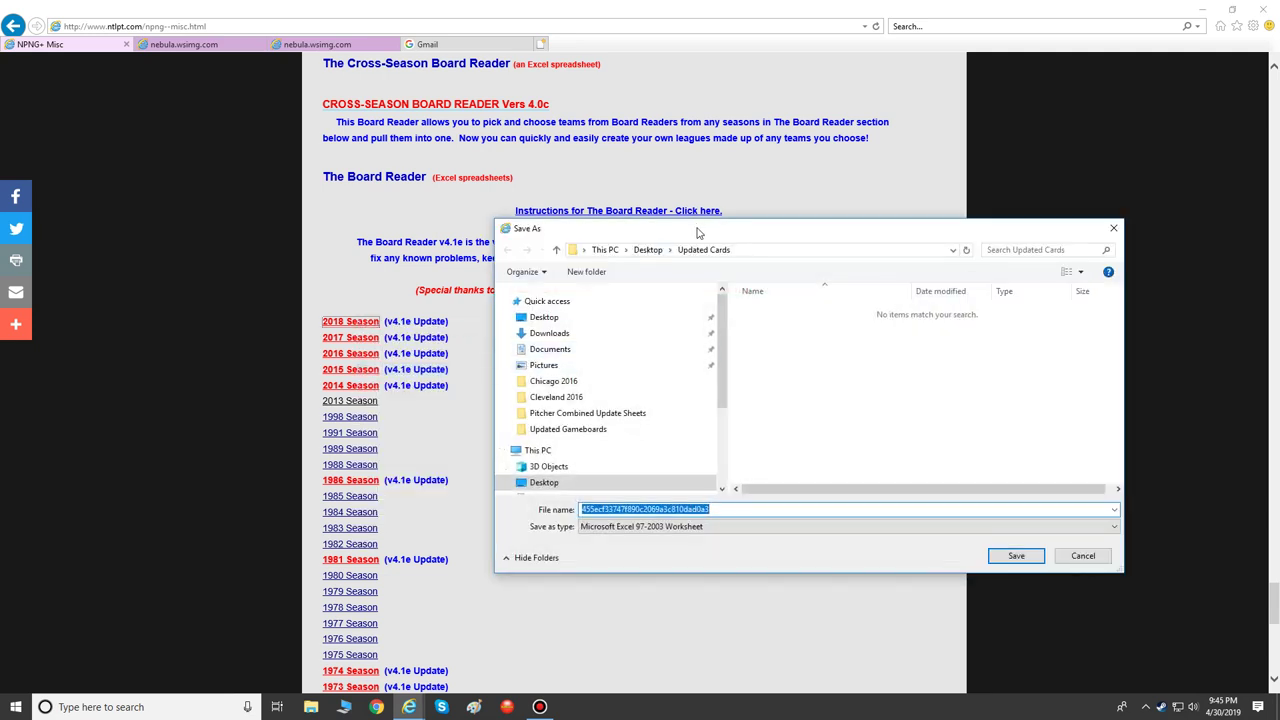
left_click_drag(697, 231, 573, 255)
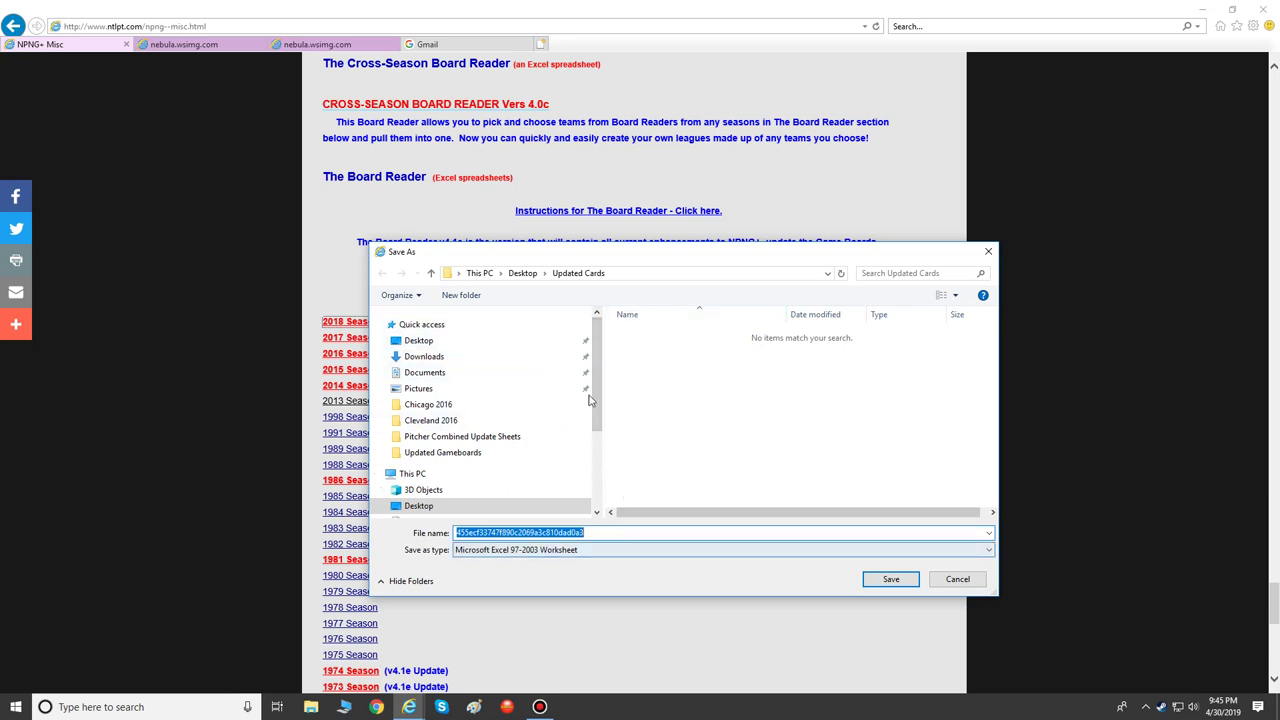
left_click(432, 341)
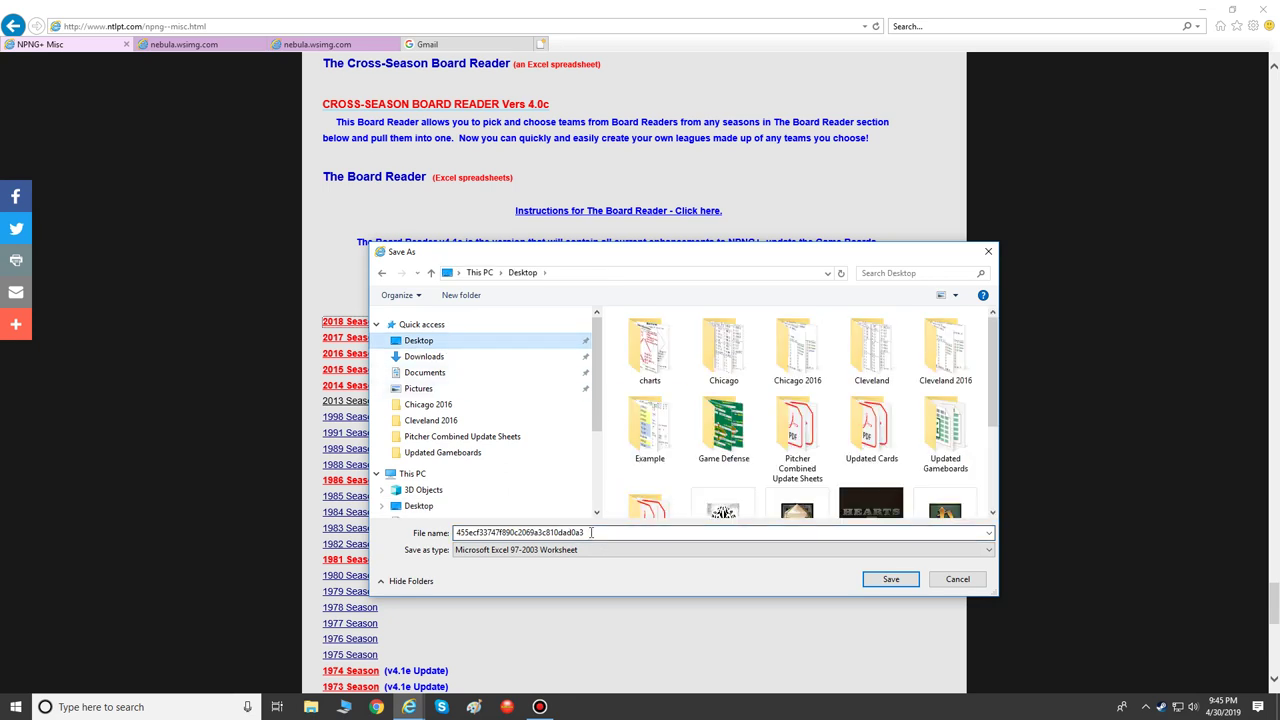
Step: Create a new NPNGPlus folder on the Desktop and make it the save location
left_click(461, 296)
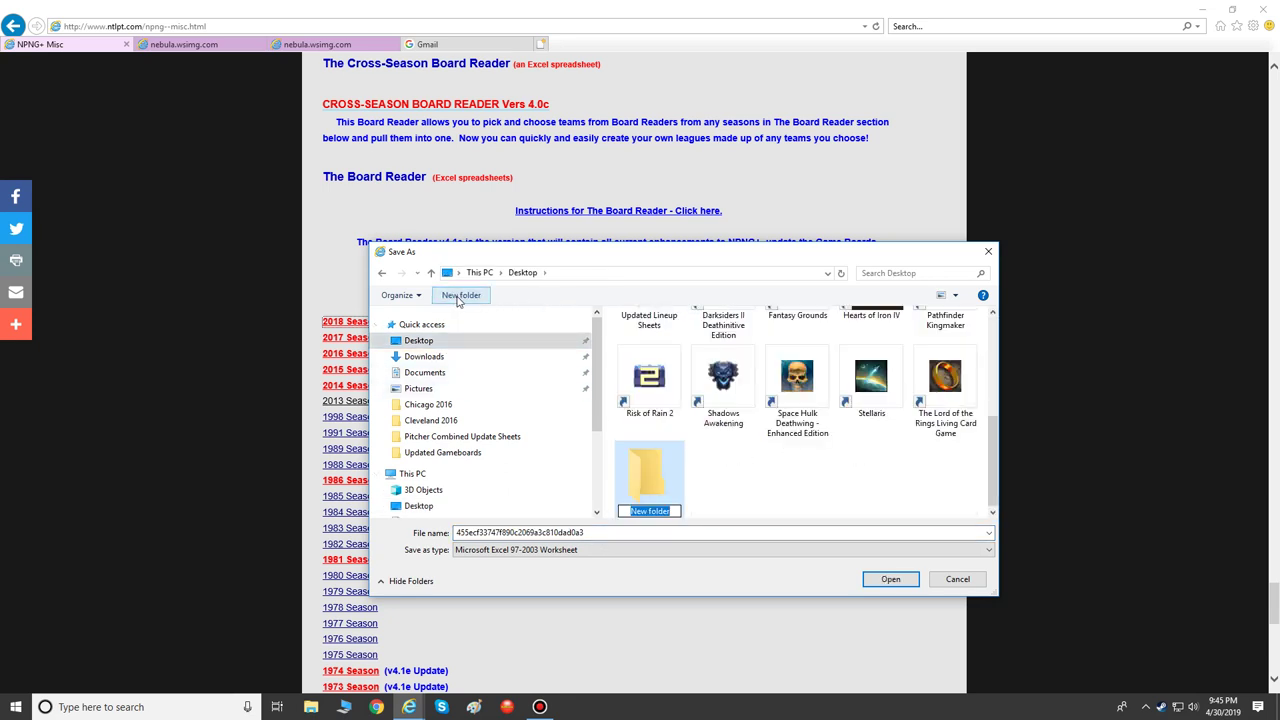
type("NPNGPL")
key("BackSpace")
key("BackSpace")
type("Plus")
key("Return")
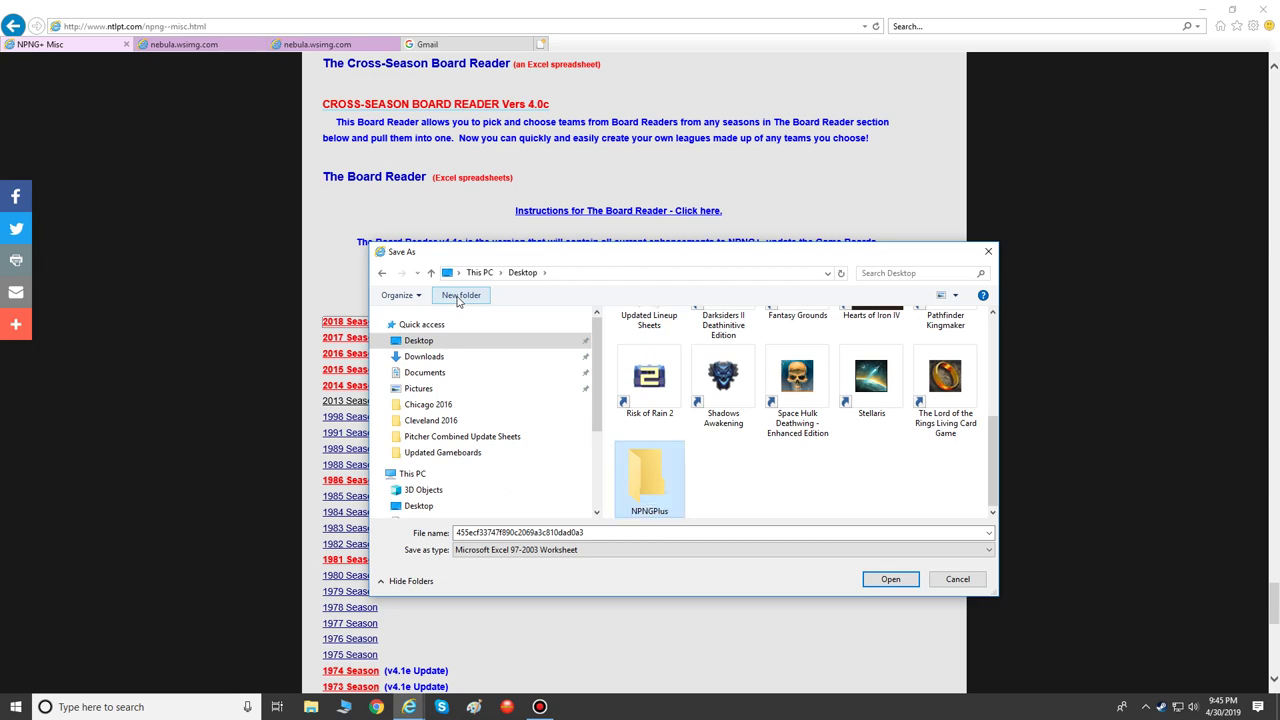
double_click(646, 484)
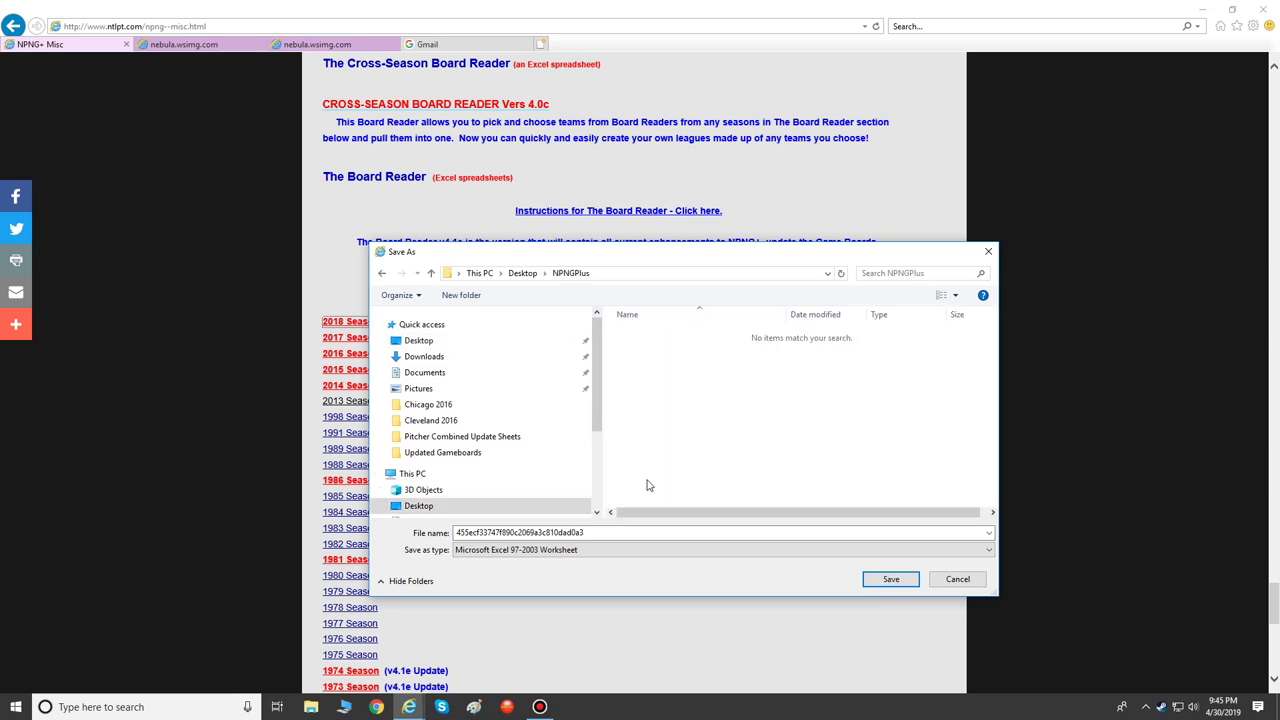
Step: Replace the default file name with 2018
left_click(611, 529)
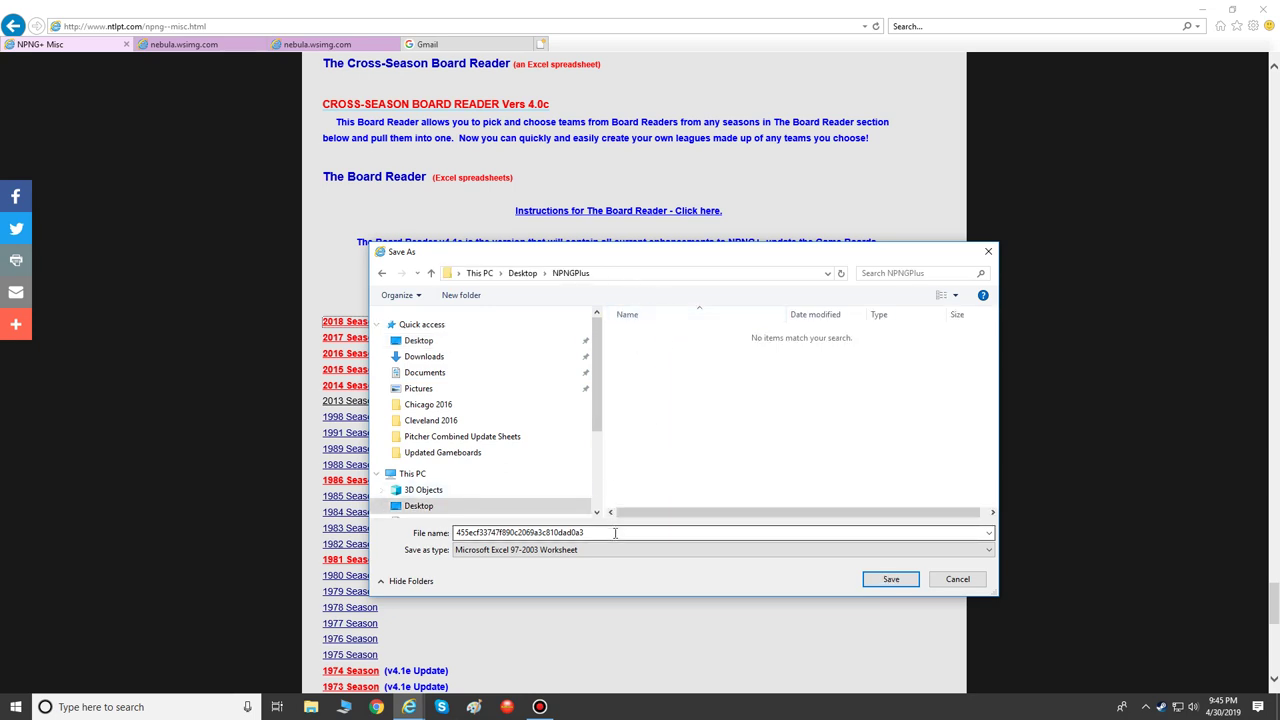
double_click(611, 529)
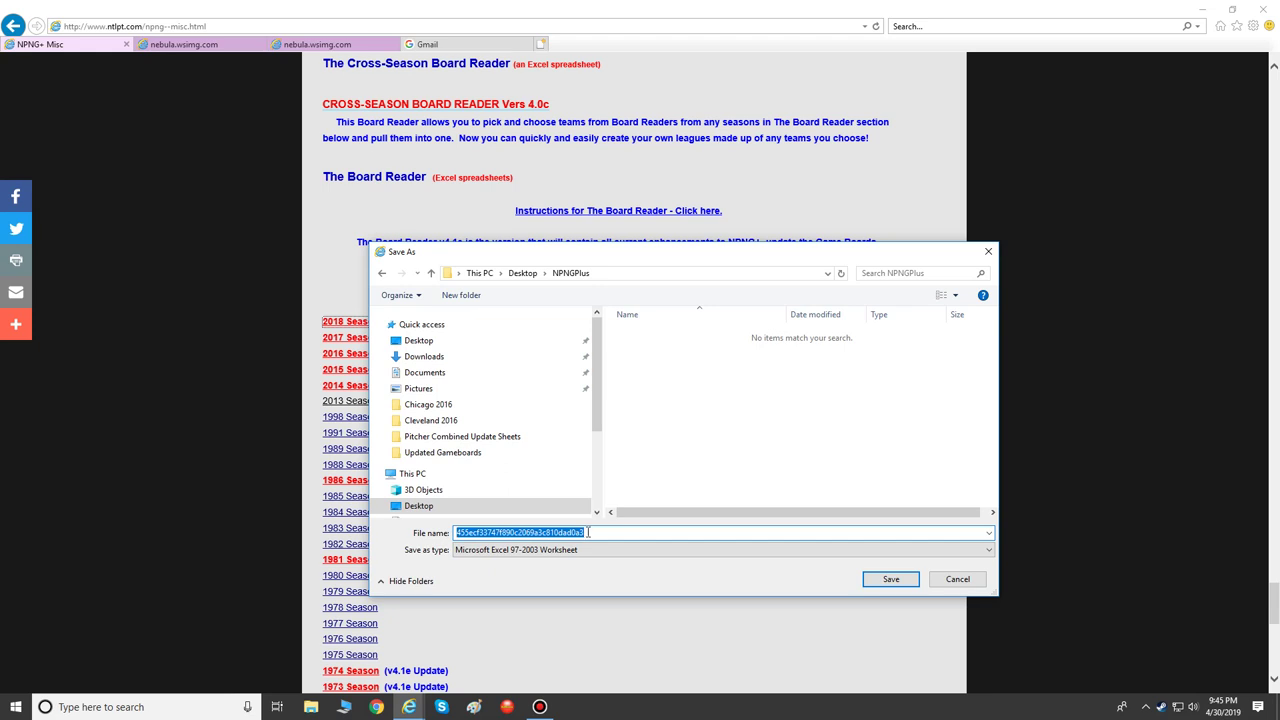
type("2018")
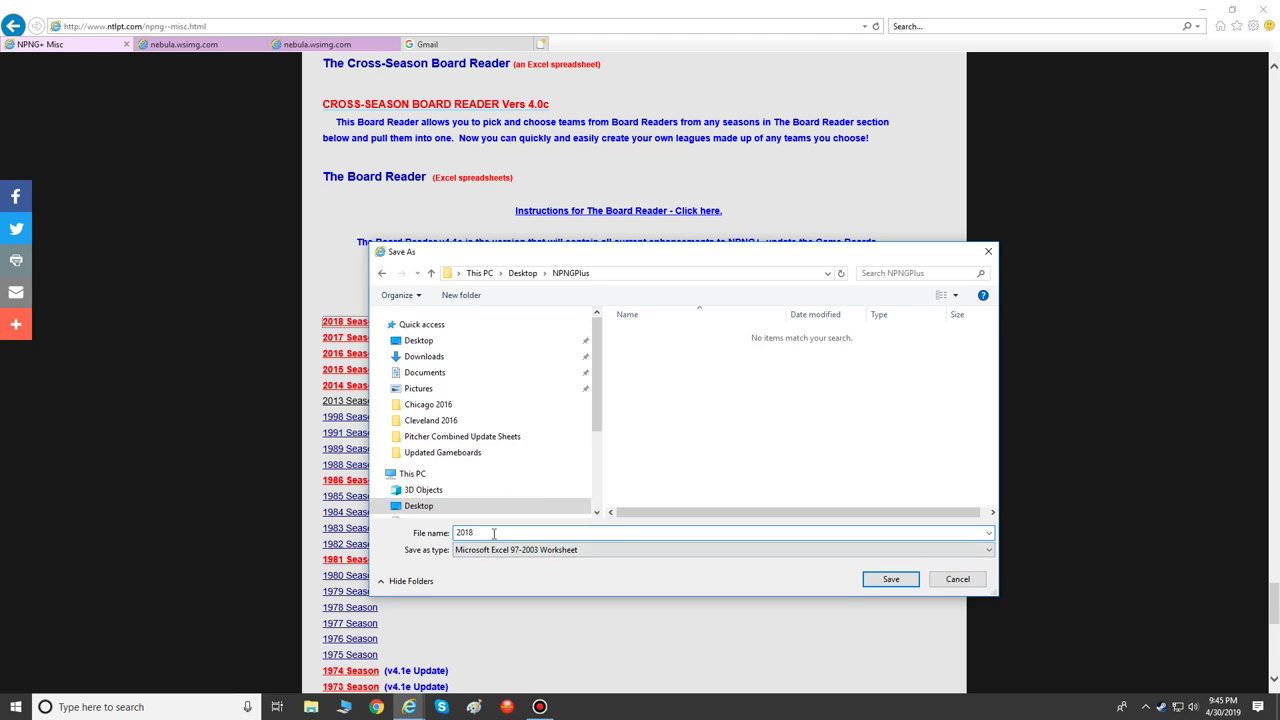
Step: Save the 2018 spreadsheet, then also open the 2018 Season link to download it
left_click(890, 581)
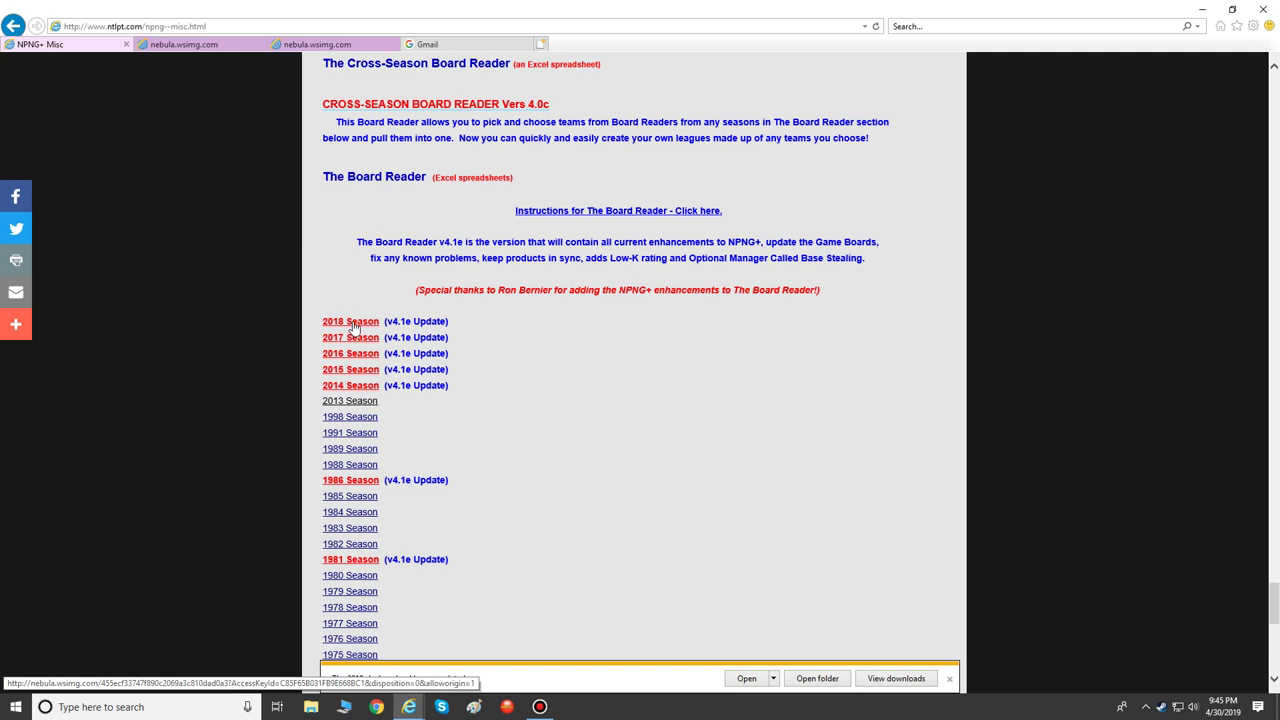
left_click(353, 323)
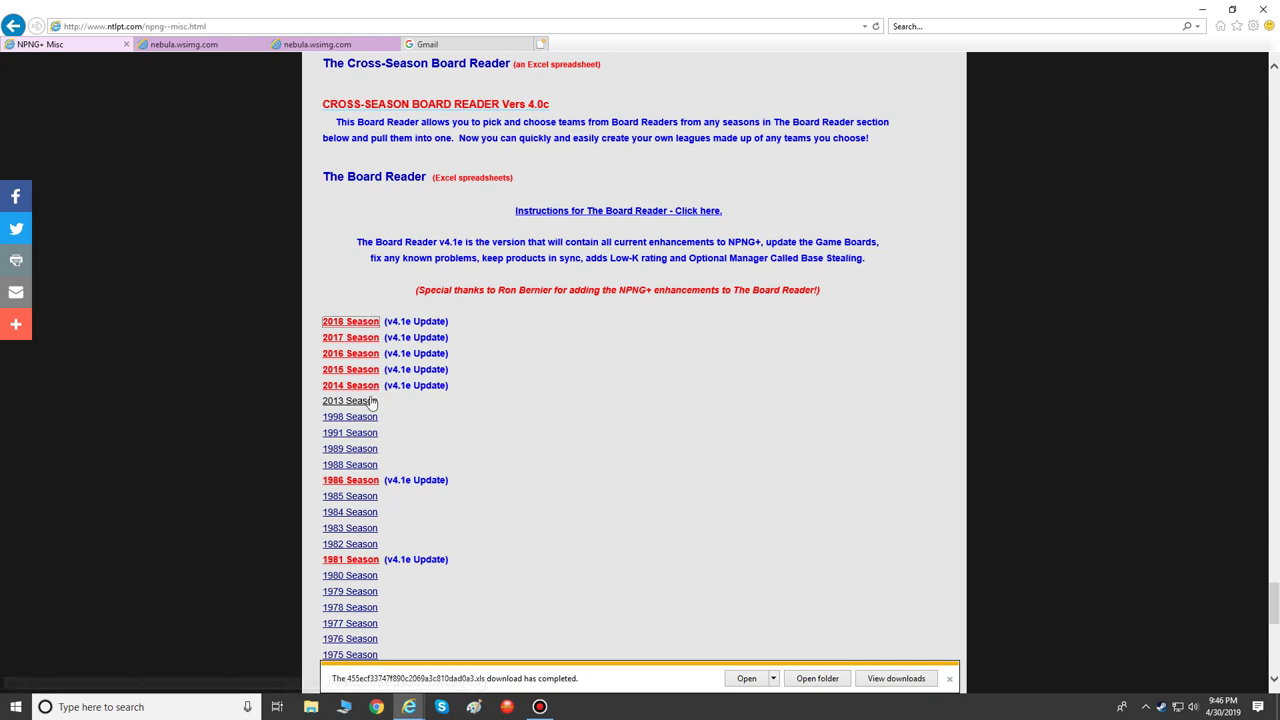
Step: Save the 2017, 2016 and 2015 season spreadsheets, each named by its year
right_click(358, 341)
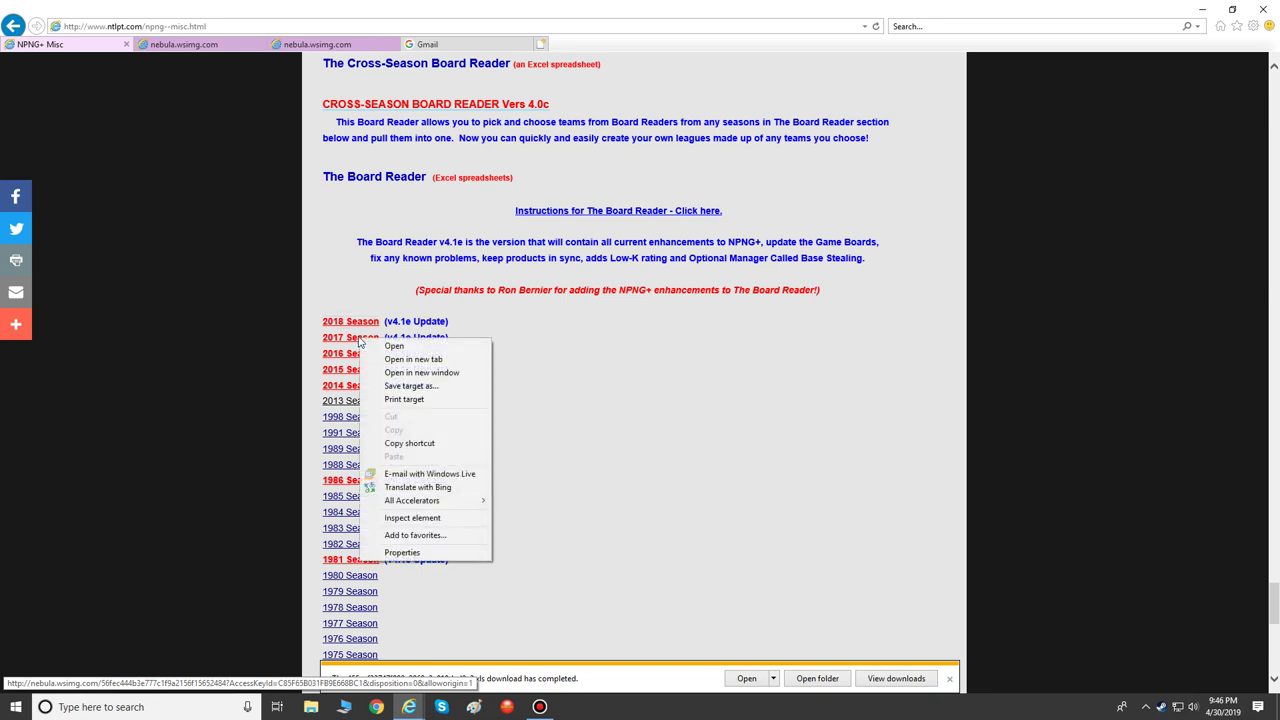
left_click(410, 386)
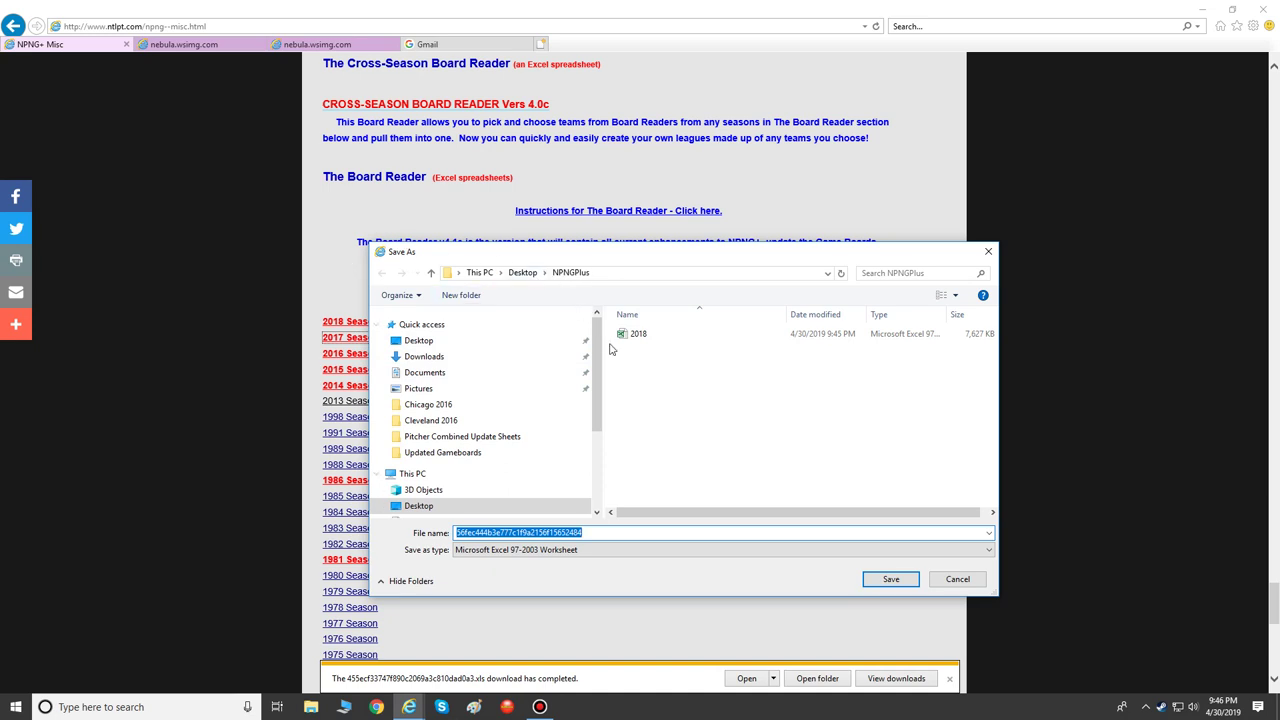
type("2017")
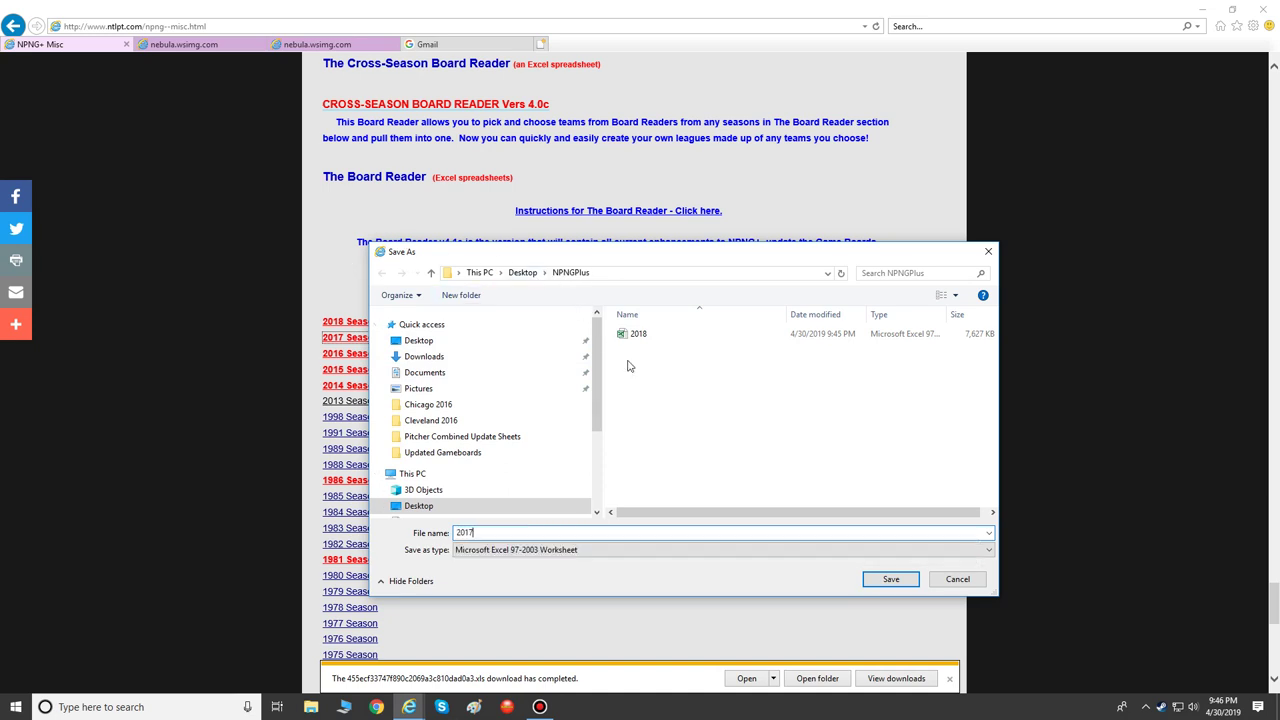
left_click(892, 583)
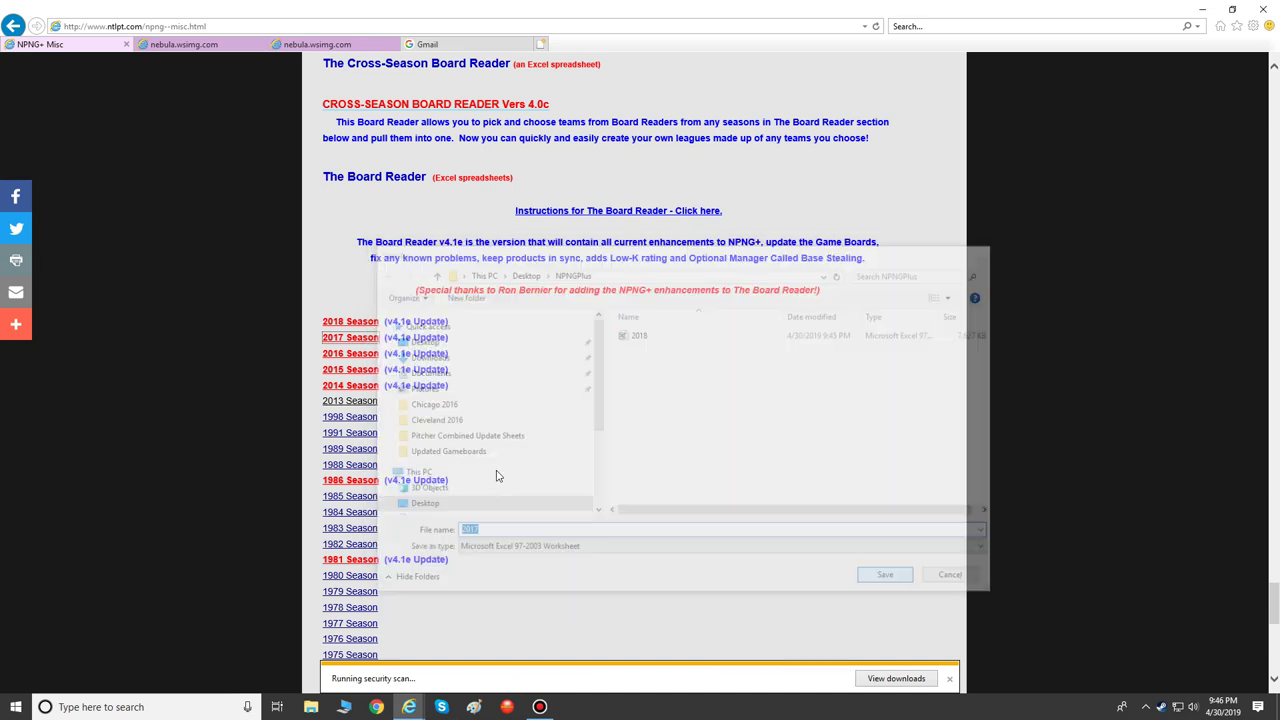
right_click(353, 358)
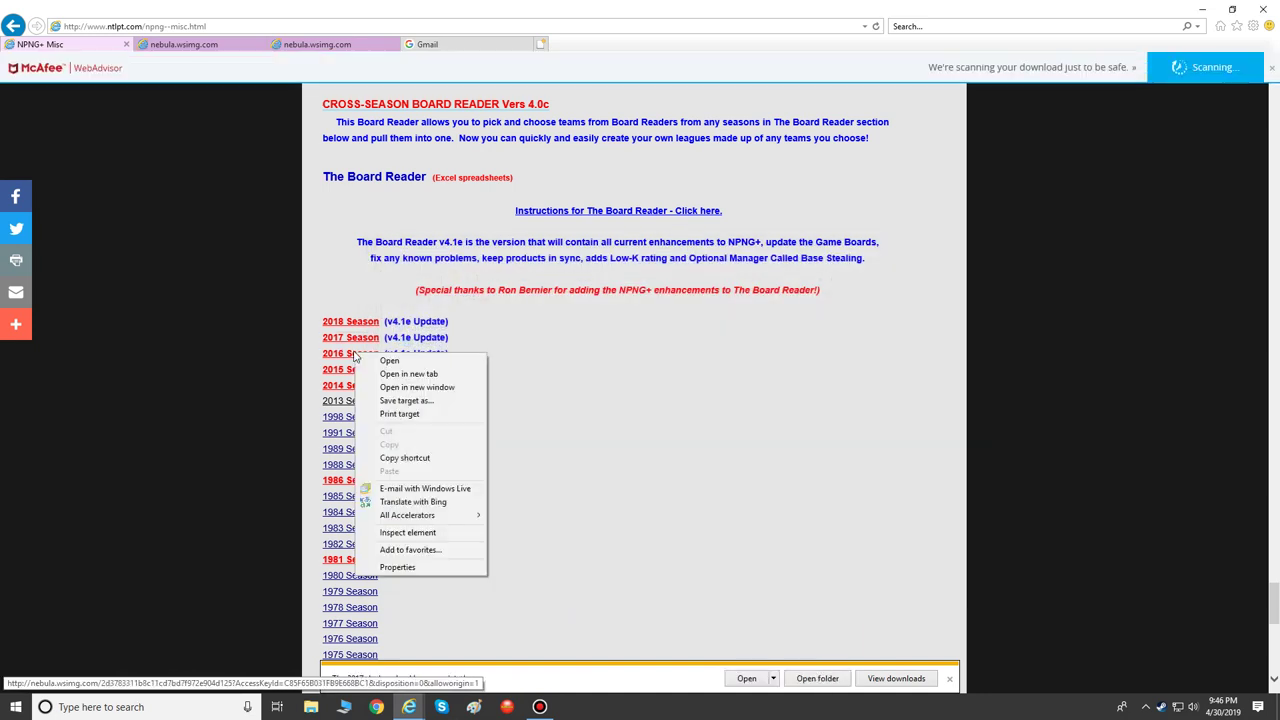
left_click(420, 401)
type("2")
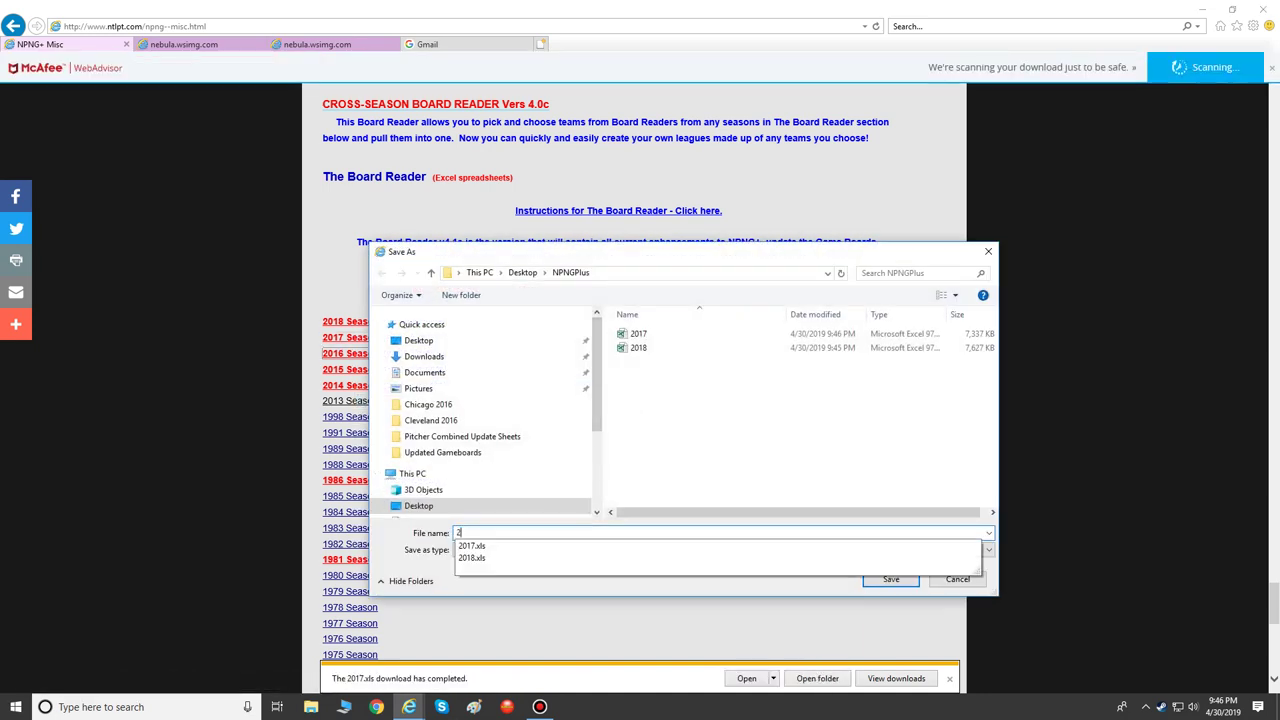
type("016")
key("Return")
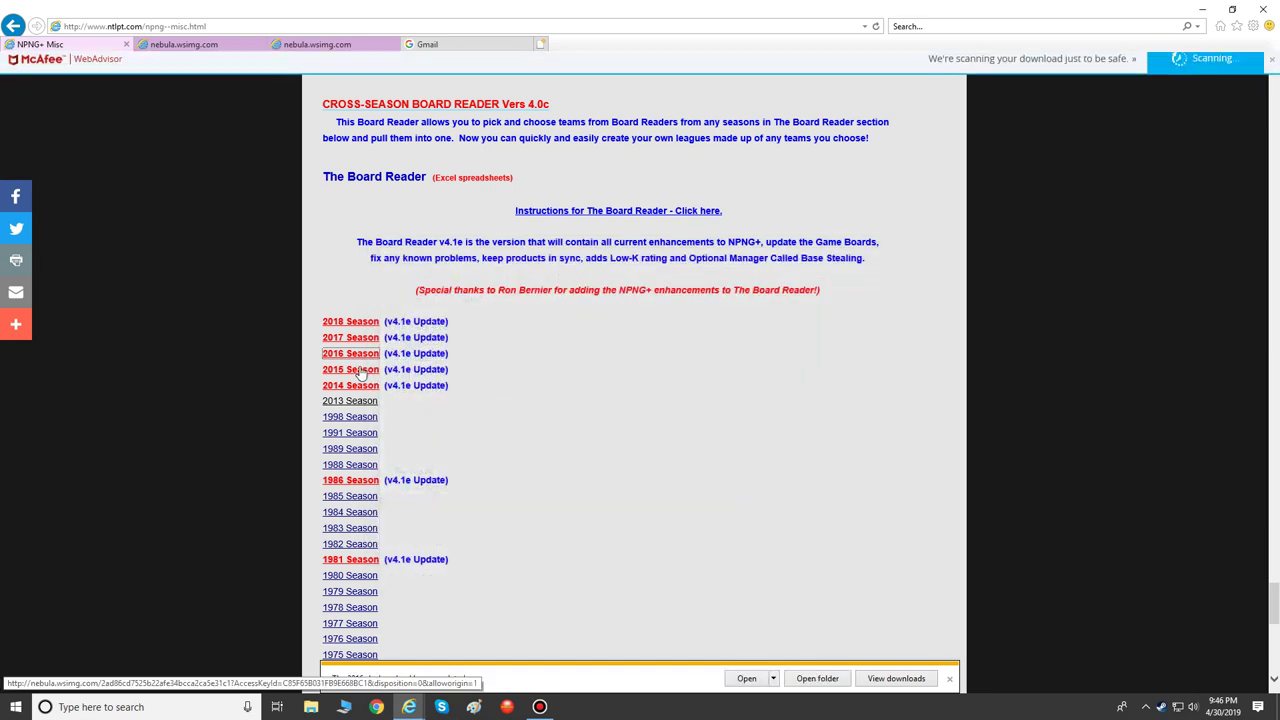
right_click(362, 369)
left_click(418, 416)
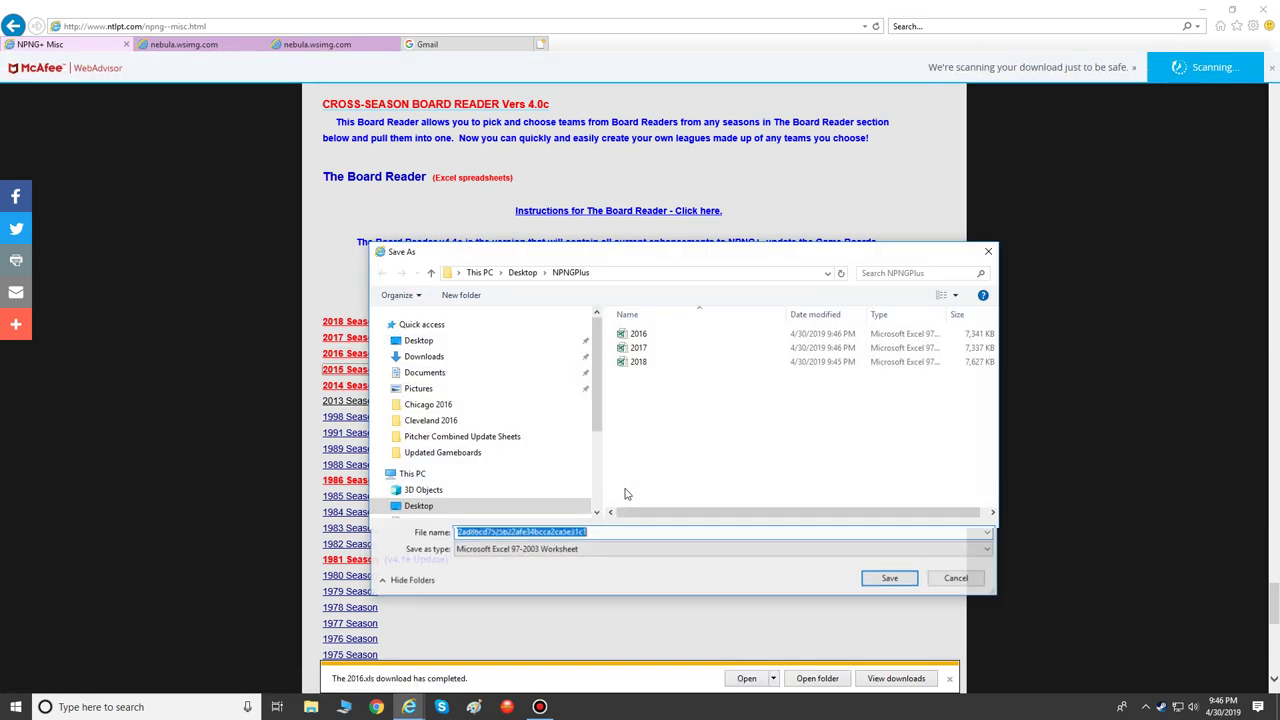
type("2015")
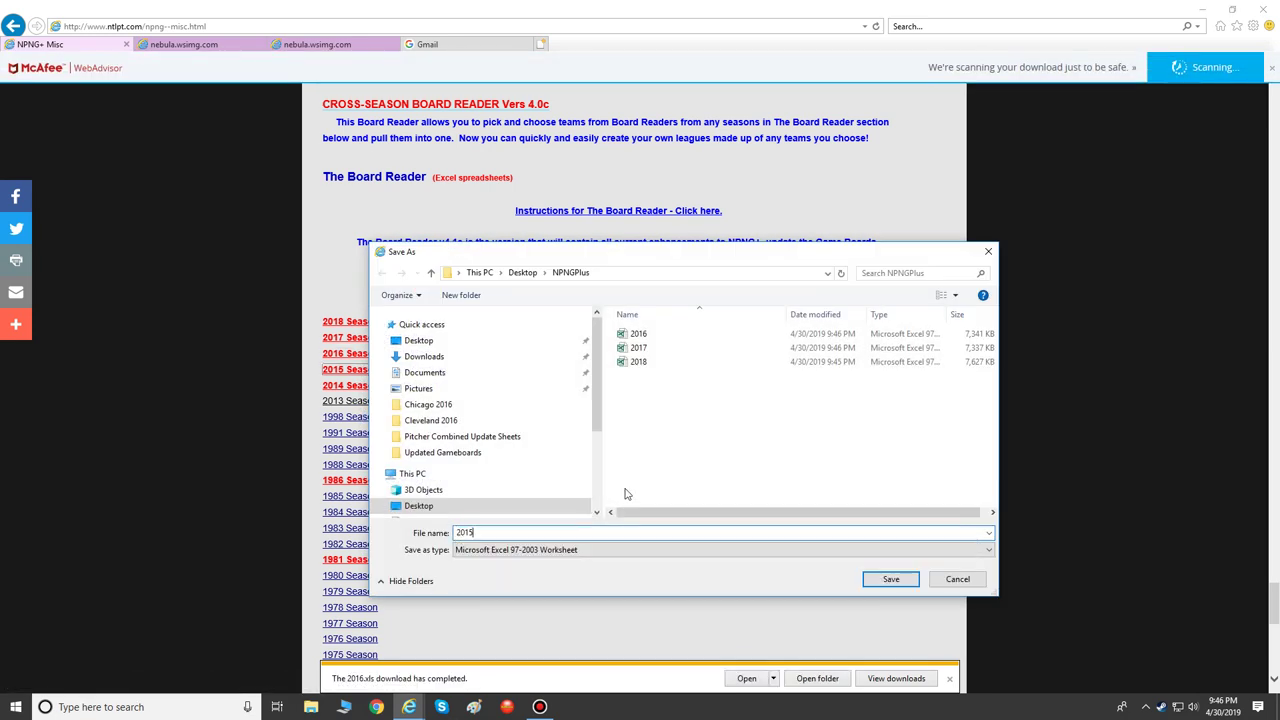
key("Return")
Step: Save the 2014 and 1986 season spreadsheets as 2014 and 1986
right_click(364, 393)
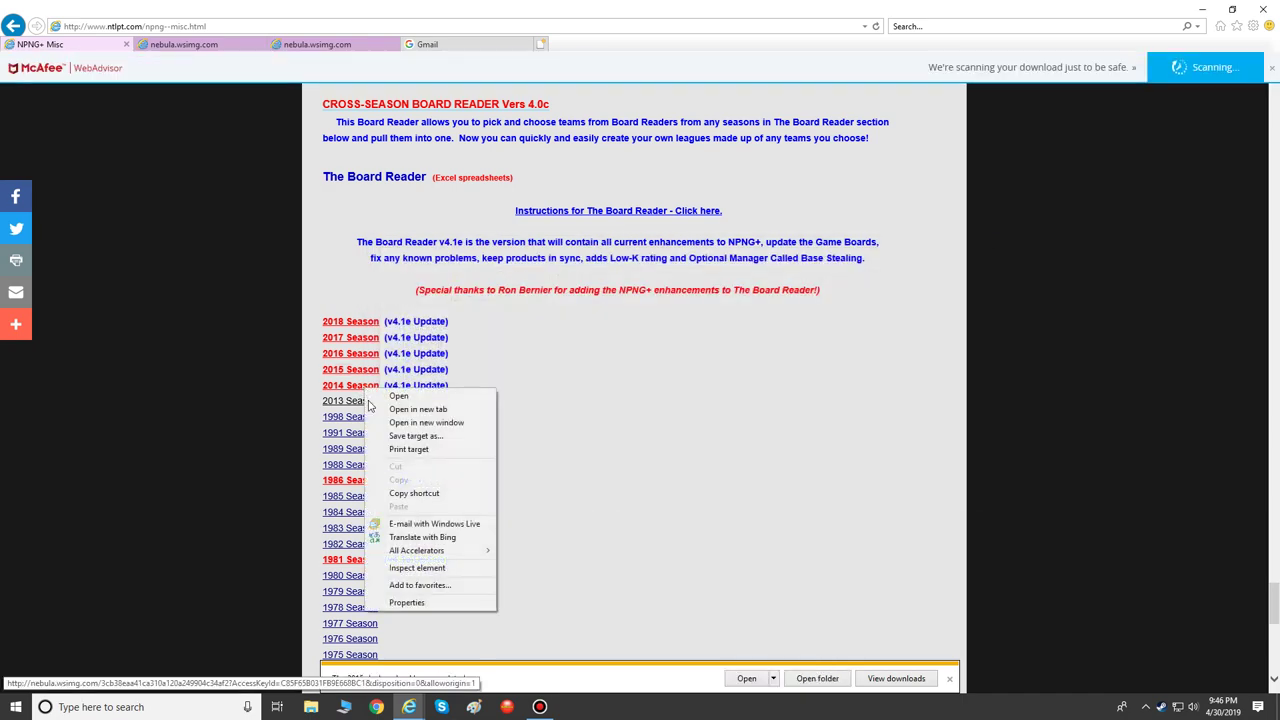
left_click(420, 437)
type("2")
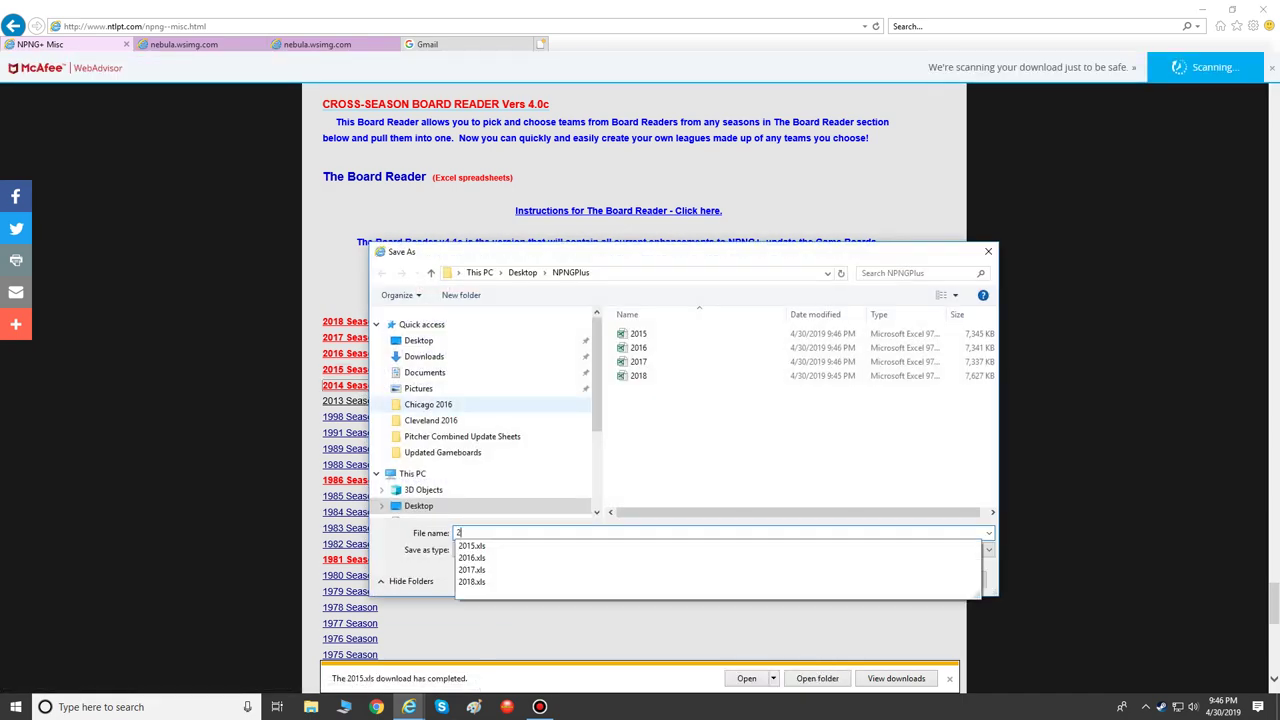
type("014")
key("Return")
scroll(503, 410, "down", 3)
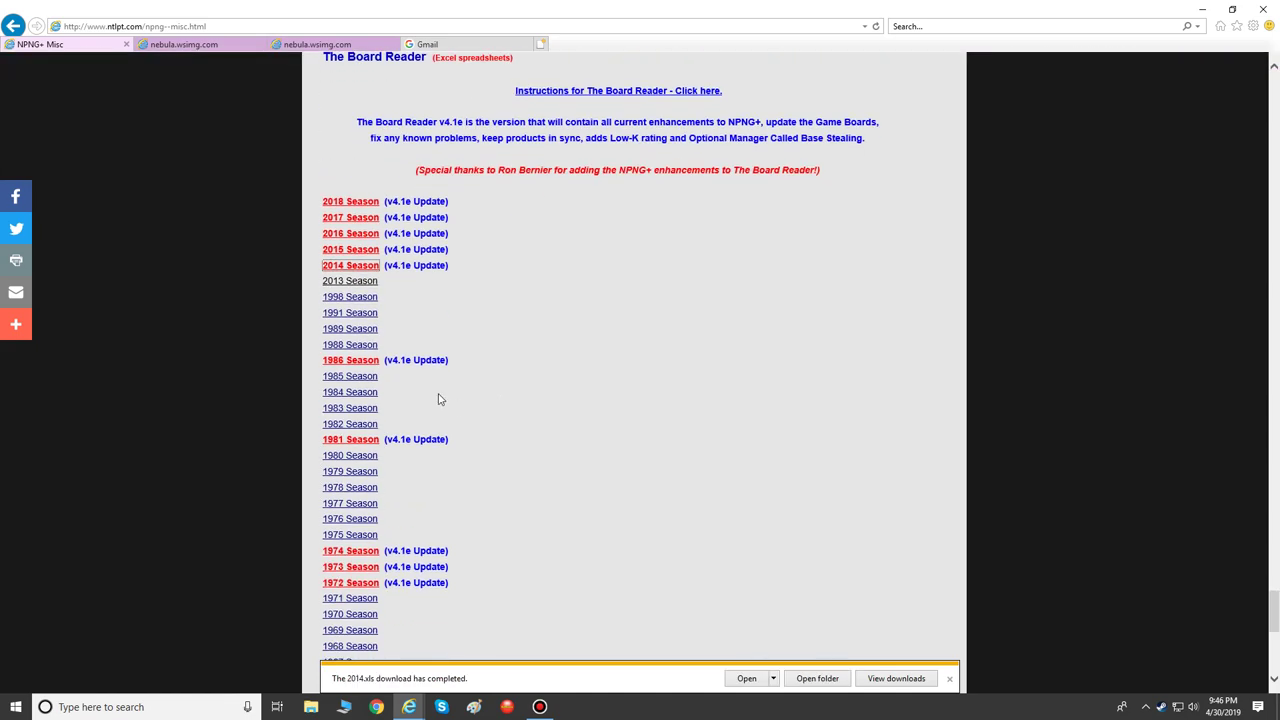
right_click(353, 362)
left_click(420, 417)
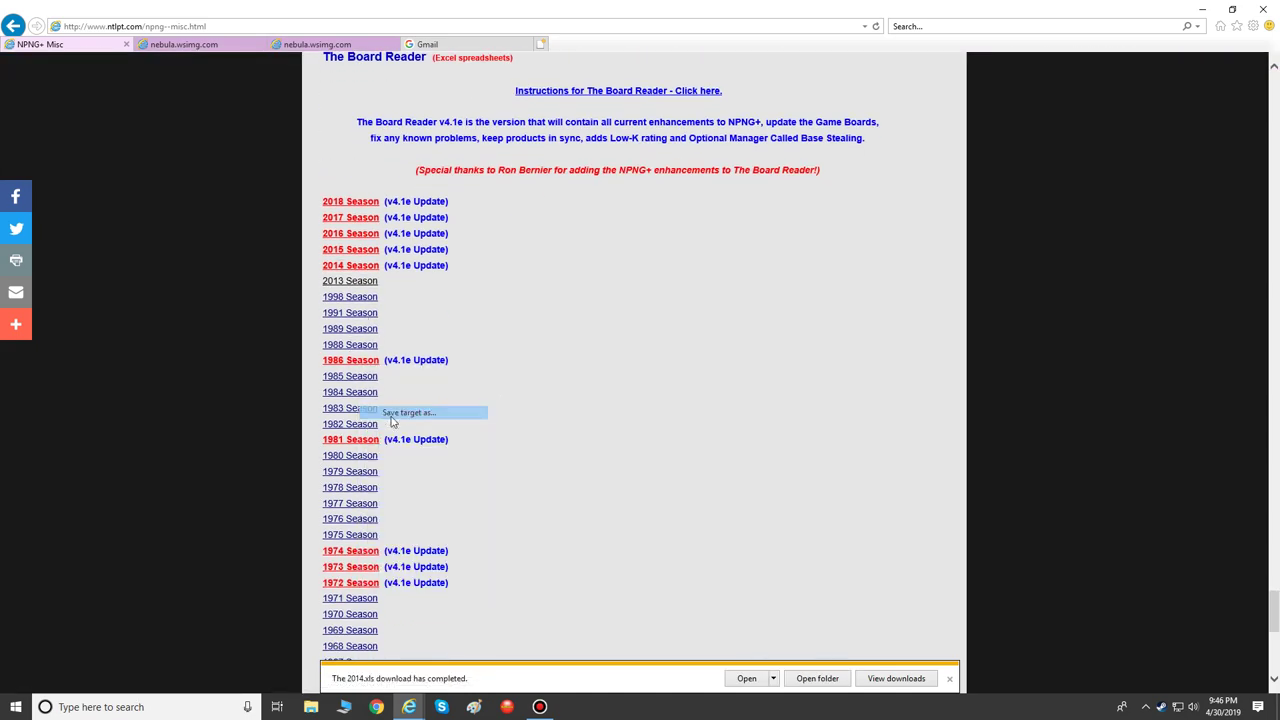
type("198")
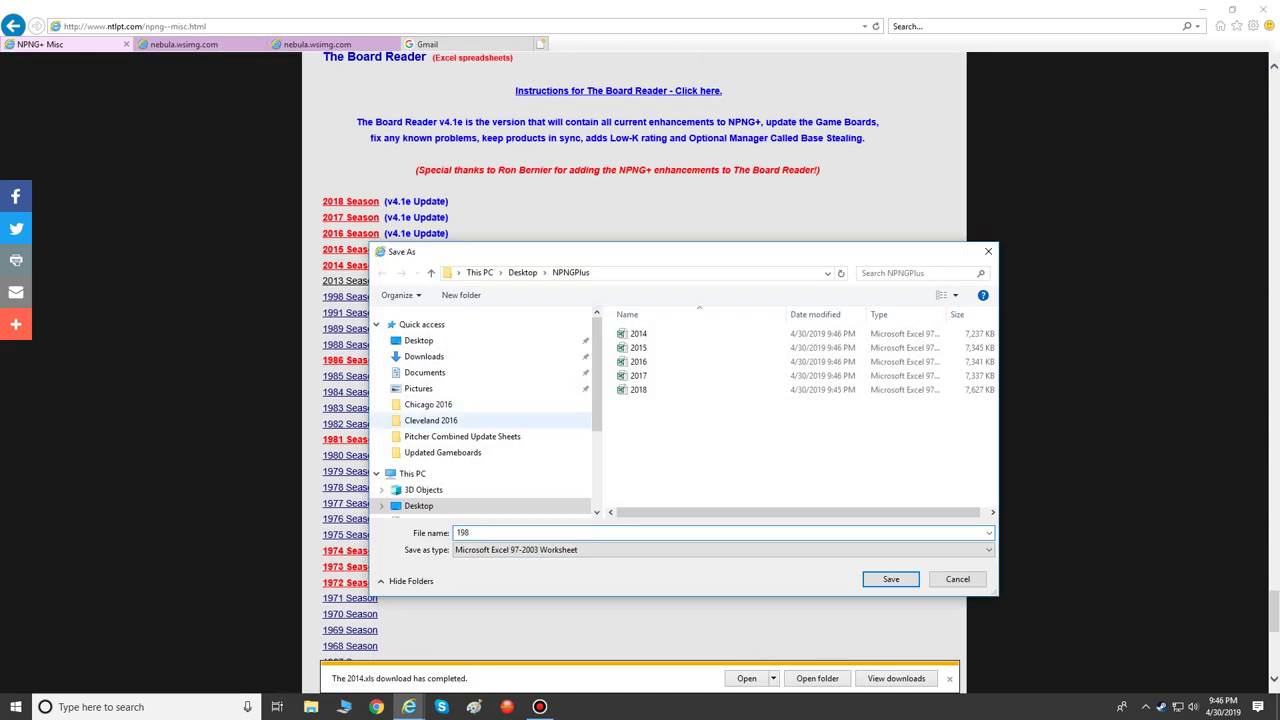
type("6")
key("Return")
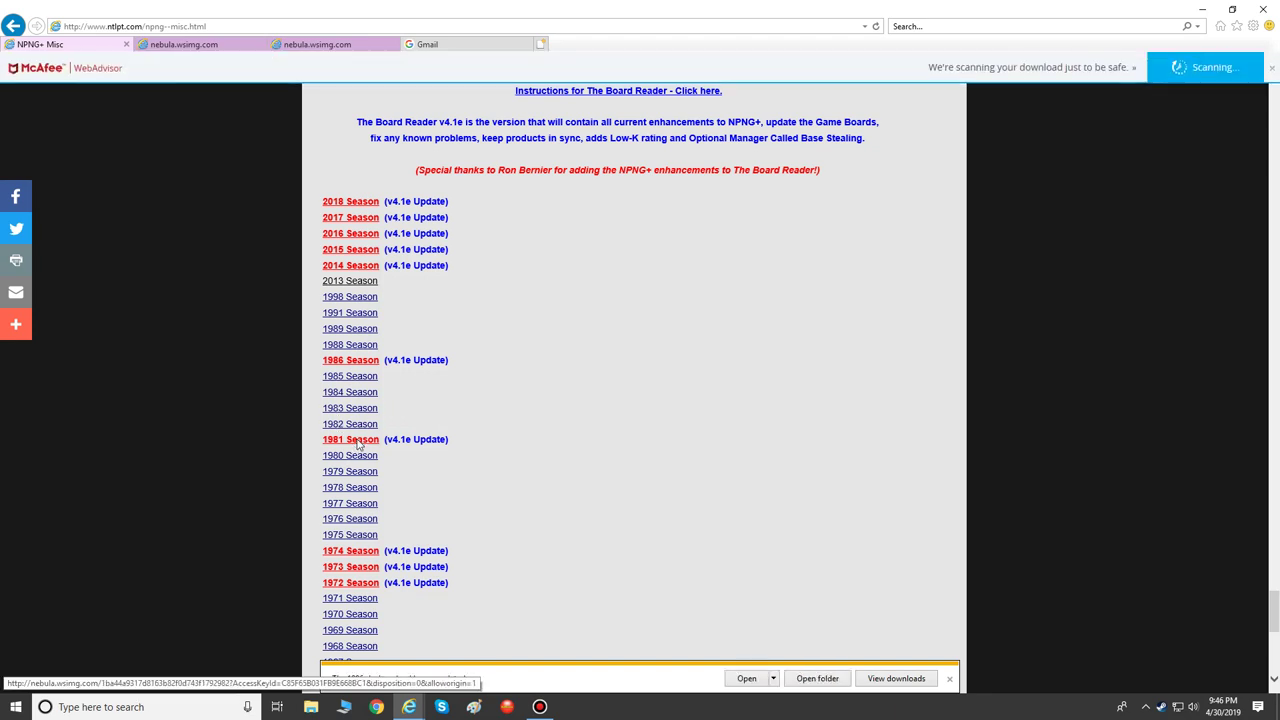
Step: Save the 1981 and 1974 season spreadsheets as 1981 and 1974
right_click(357, 444)
left_click(395, 487)
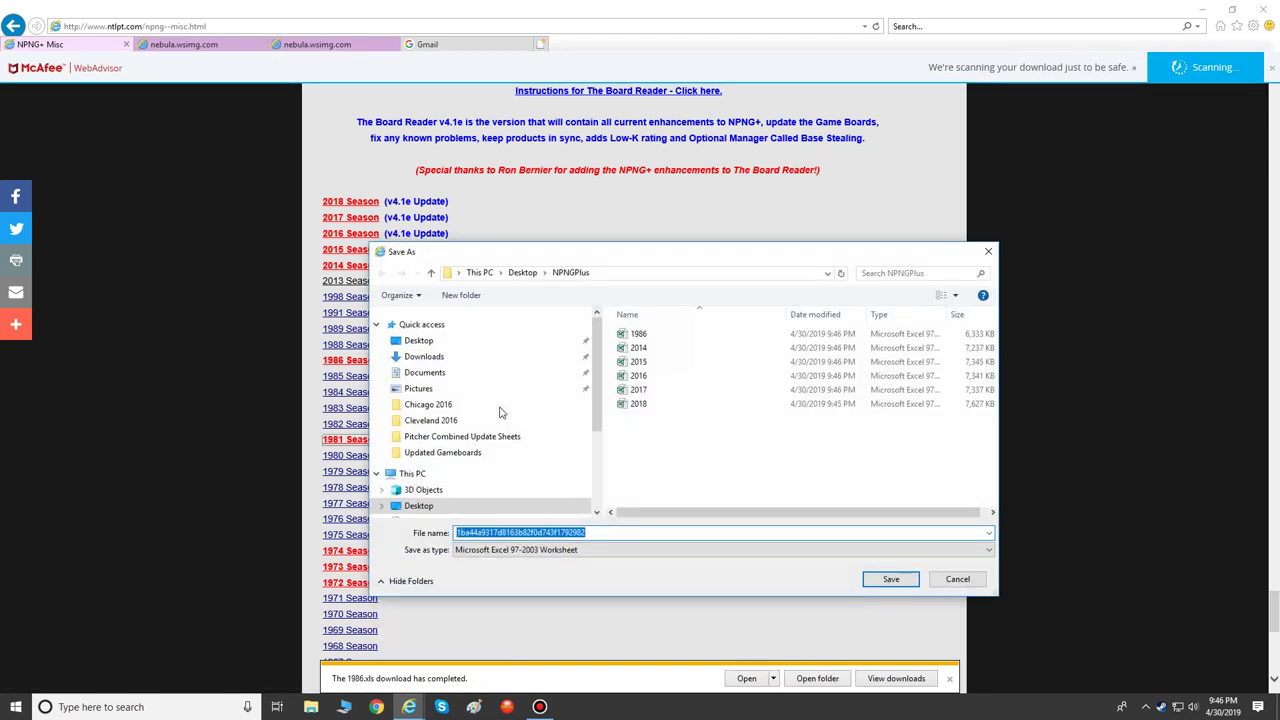
type("1981")
key("Return")
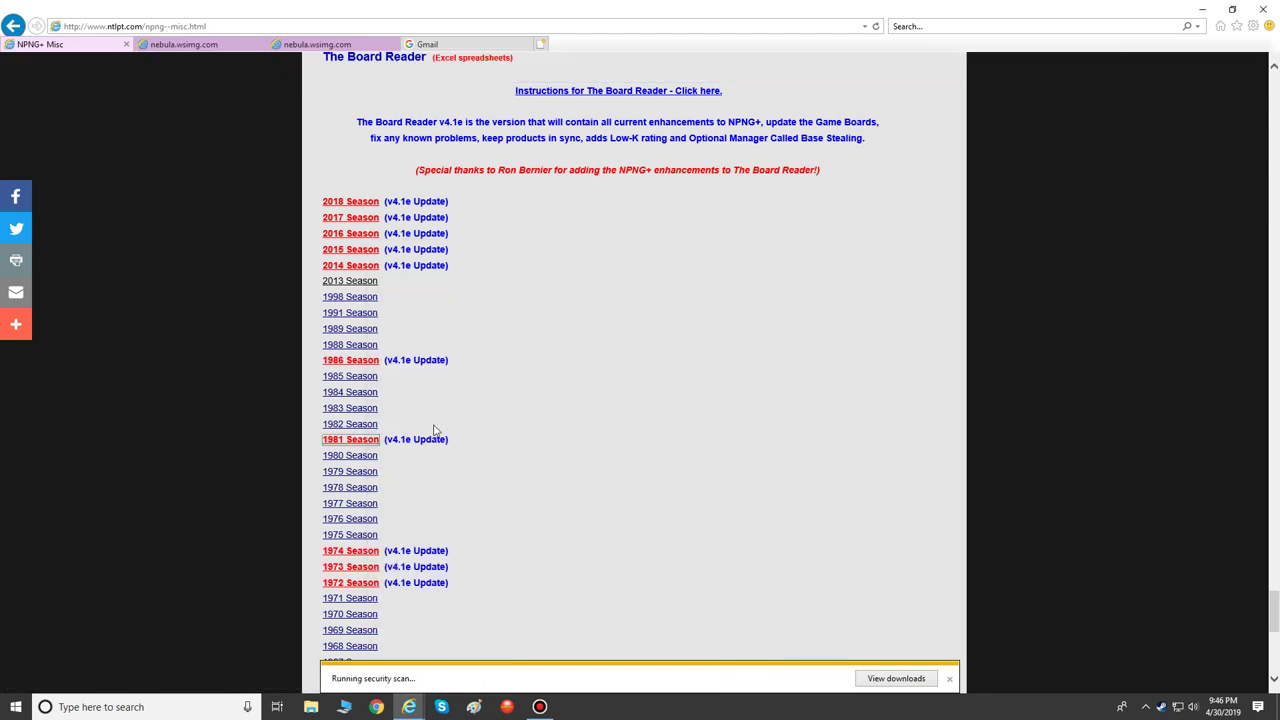
scroll(434, 430, "down", 3)
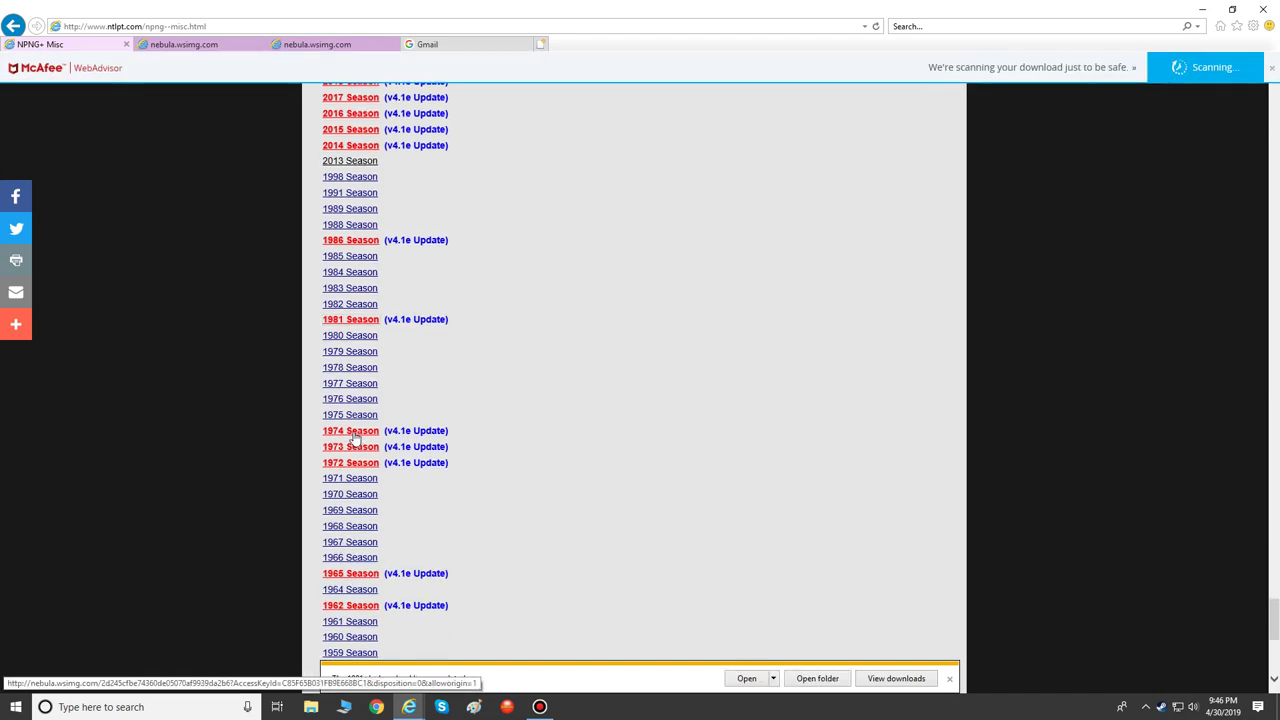
right_click(356, 435)
left_click(390, 482)
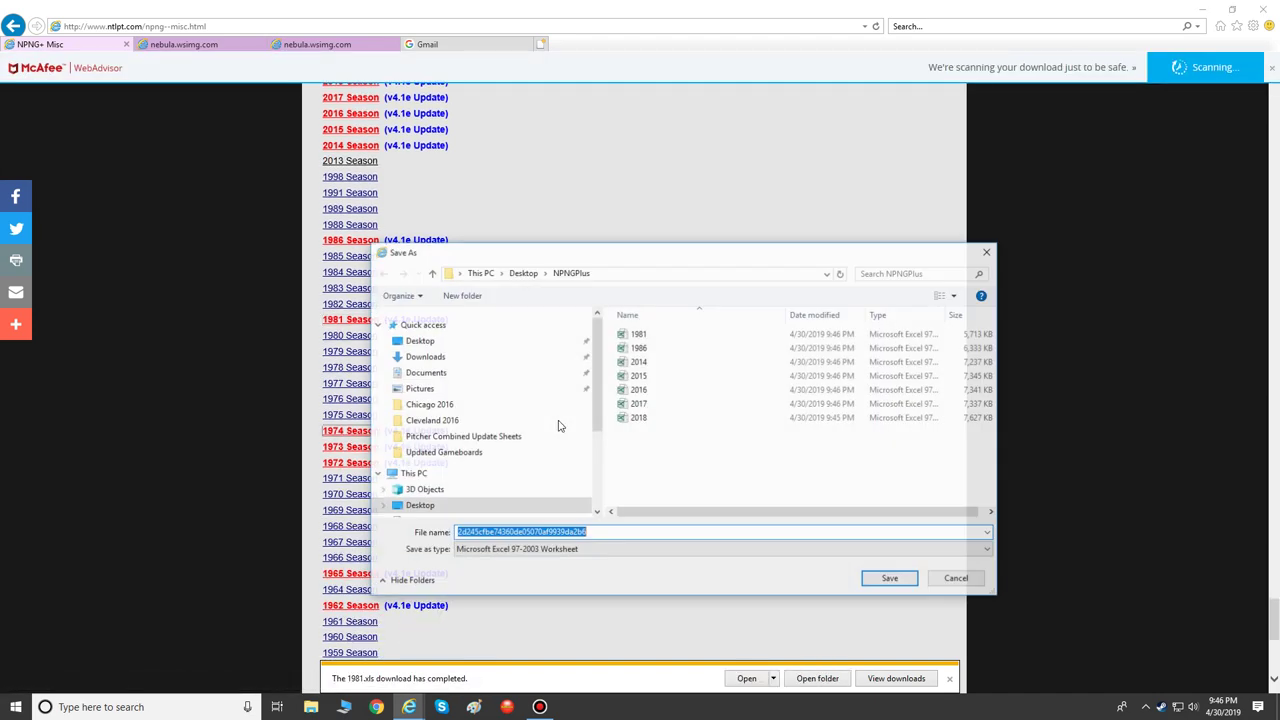
type("1974")
key("Return")
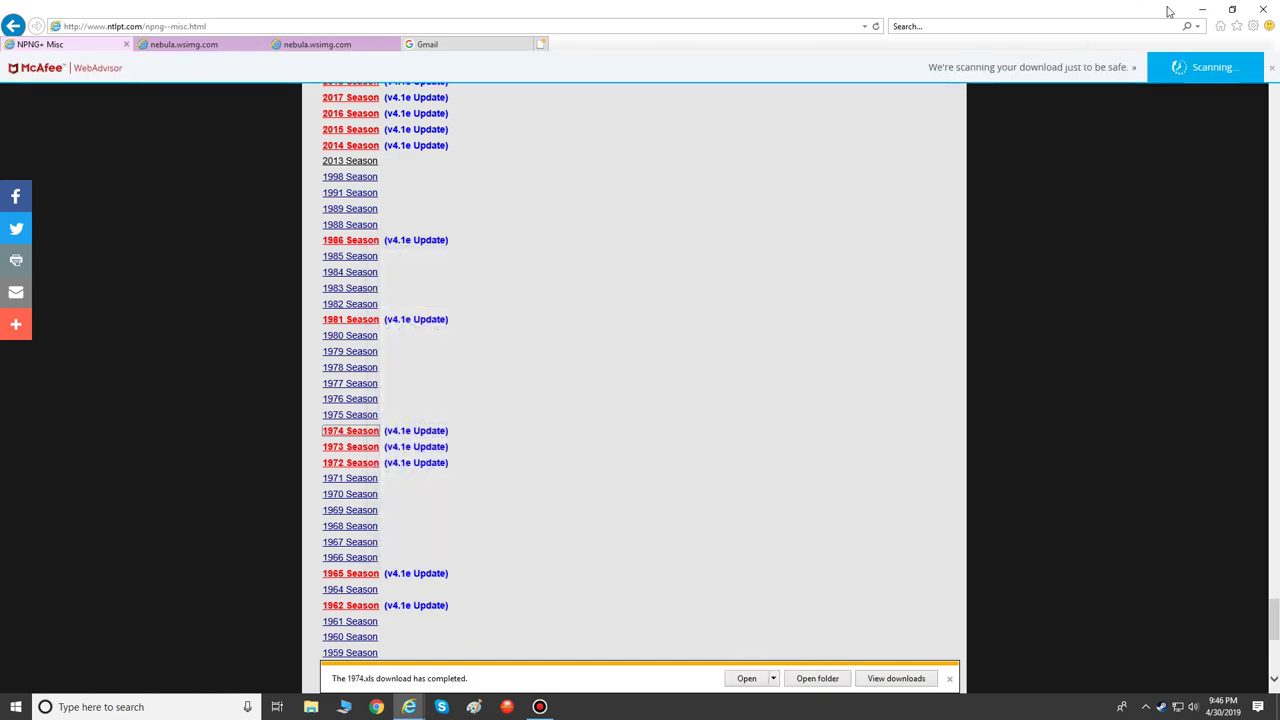
Step: Open 2018.xls from the Desktop NPNGPlus folder in Excel
left_click(1202, 9)
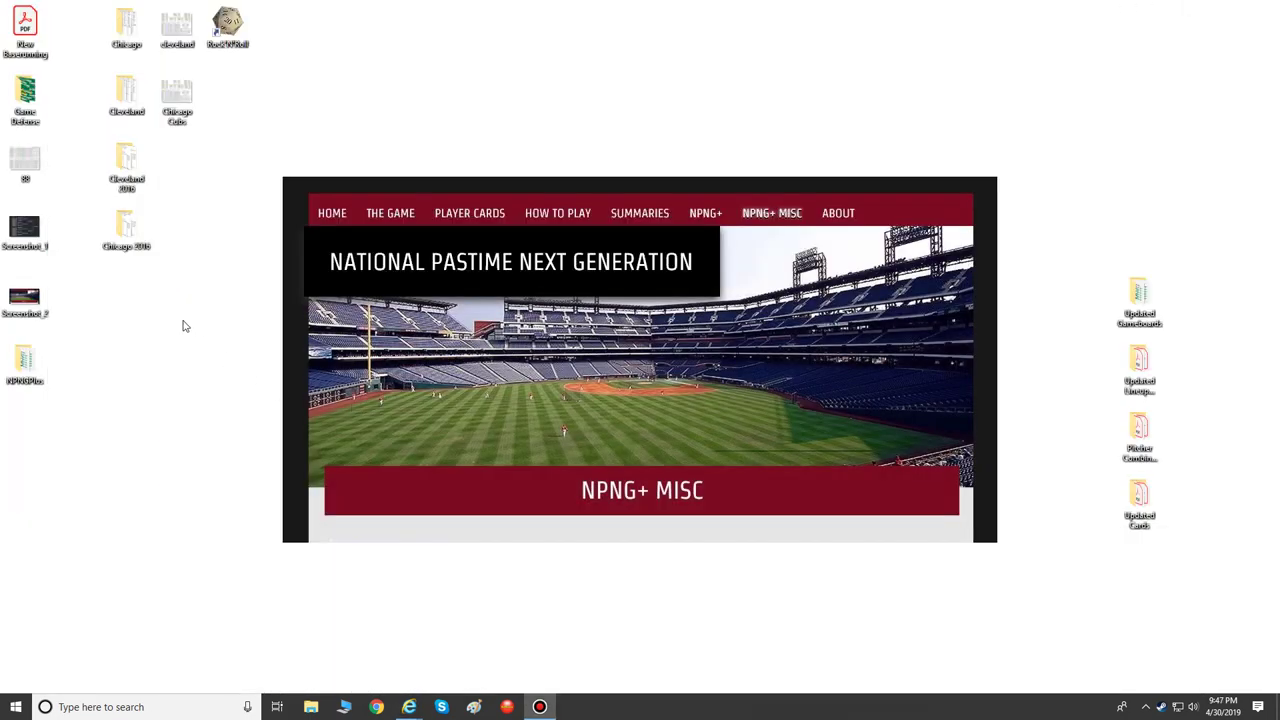
double_click(26, 360)
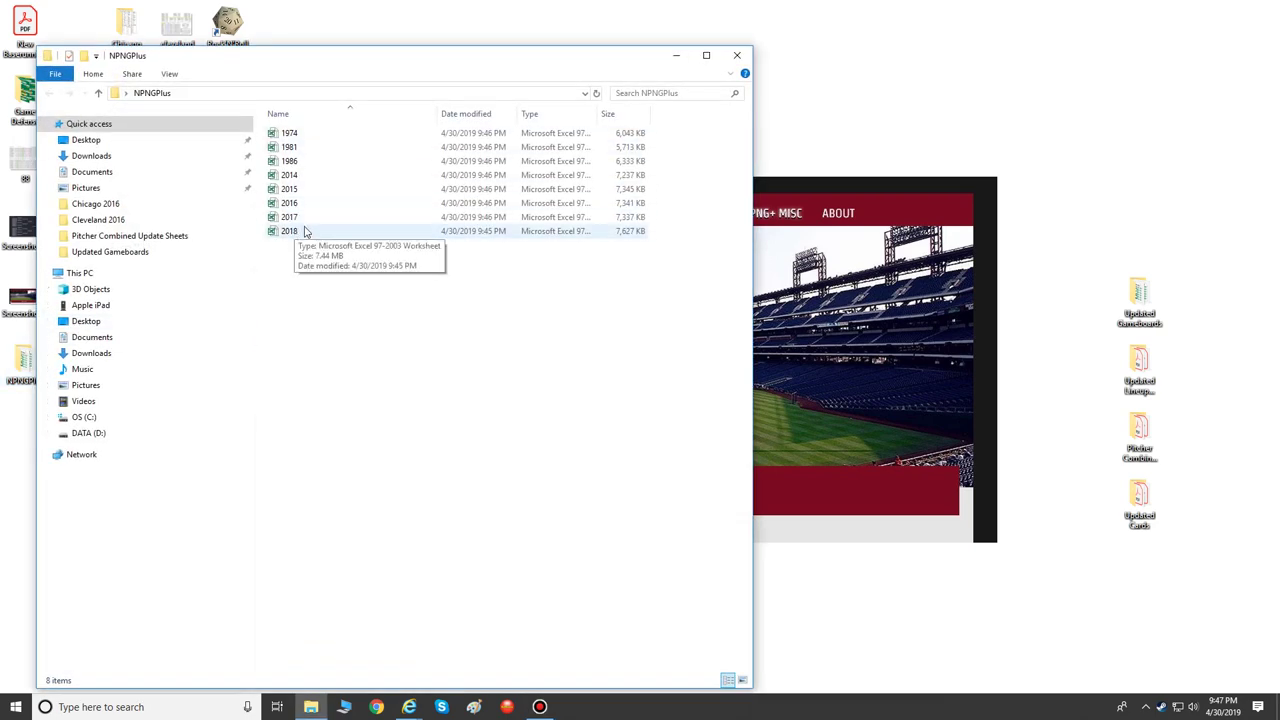
double_click(307, 232)
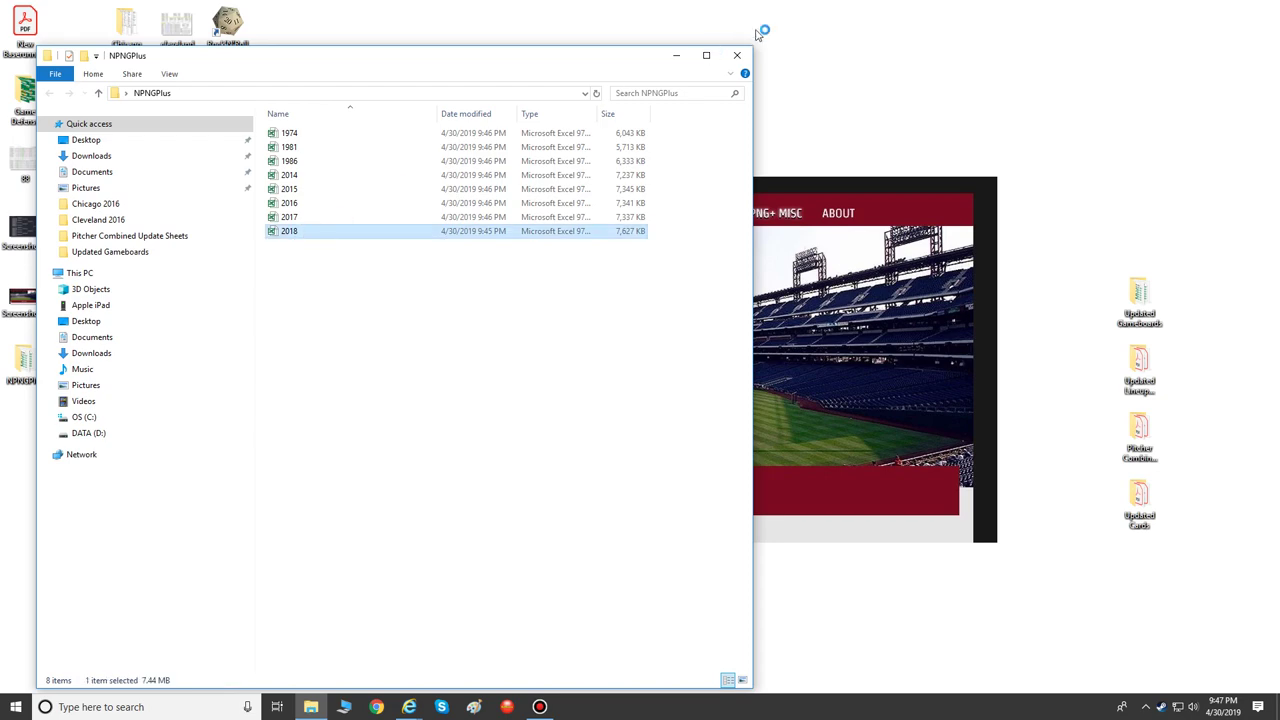
left_click(675, 56)
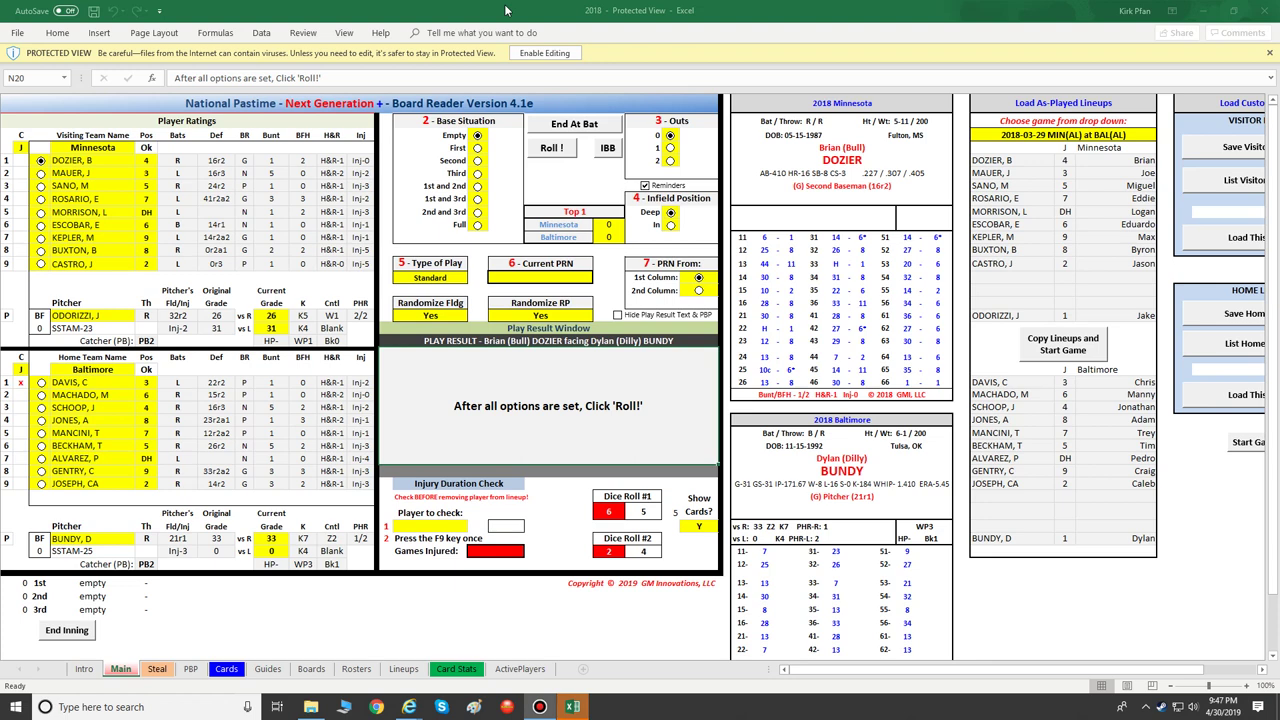
Step: Enable editing and pick 2018-03-29 ANA(AL) at OAK(AL) as the as-played lineup game
left_click(547, 54)
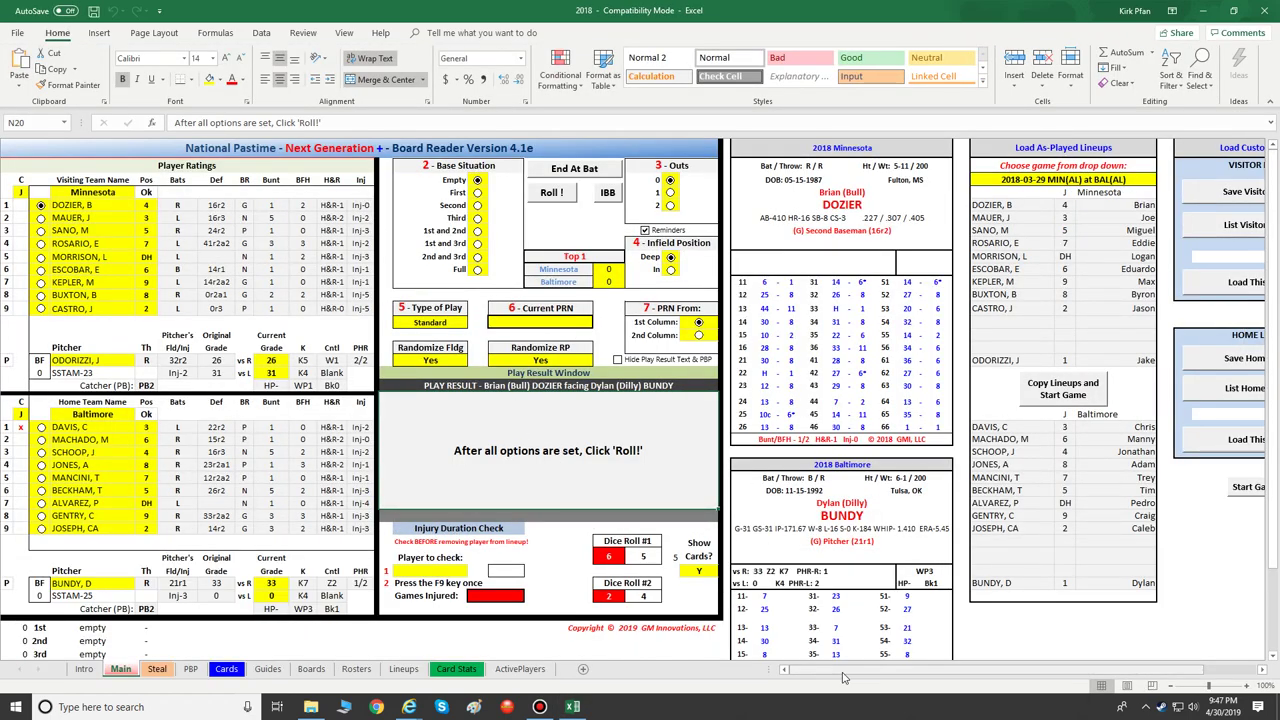
mouse_move(843, 675)
left_mouse_down()
mouse_move(890, 677)
mouse_move(855, 677)
left_mouse_up()
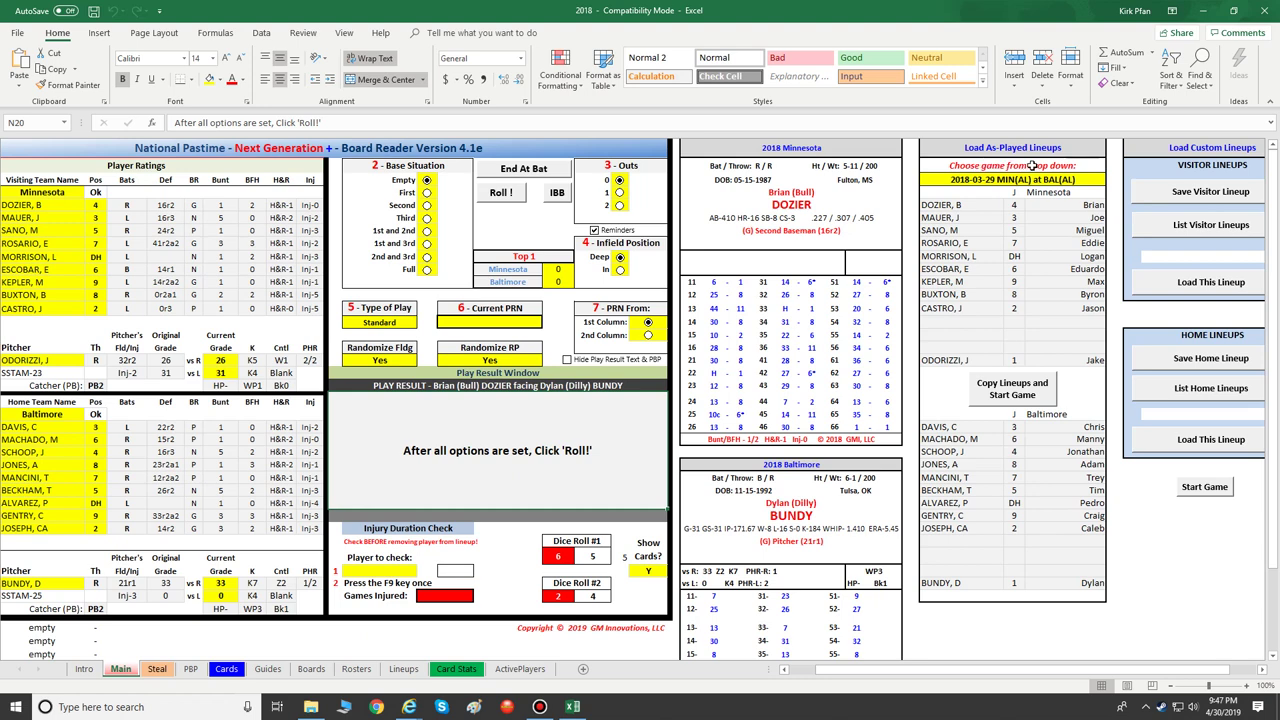
left_click(1083, 179)
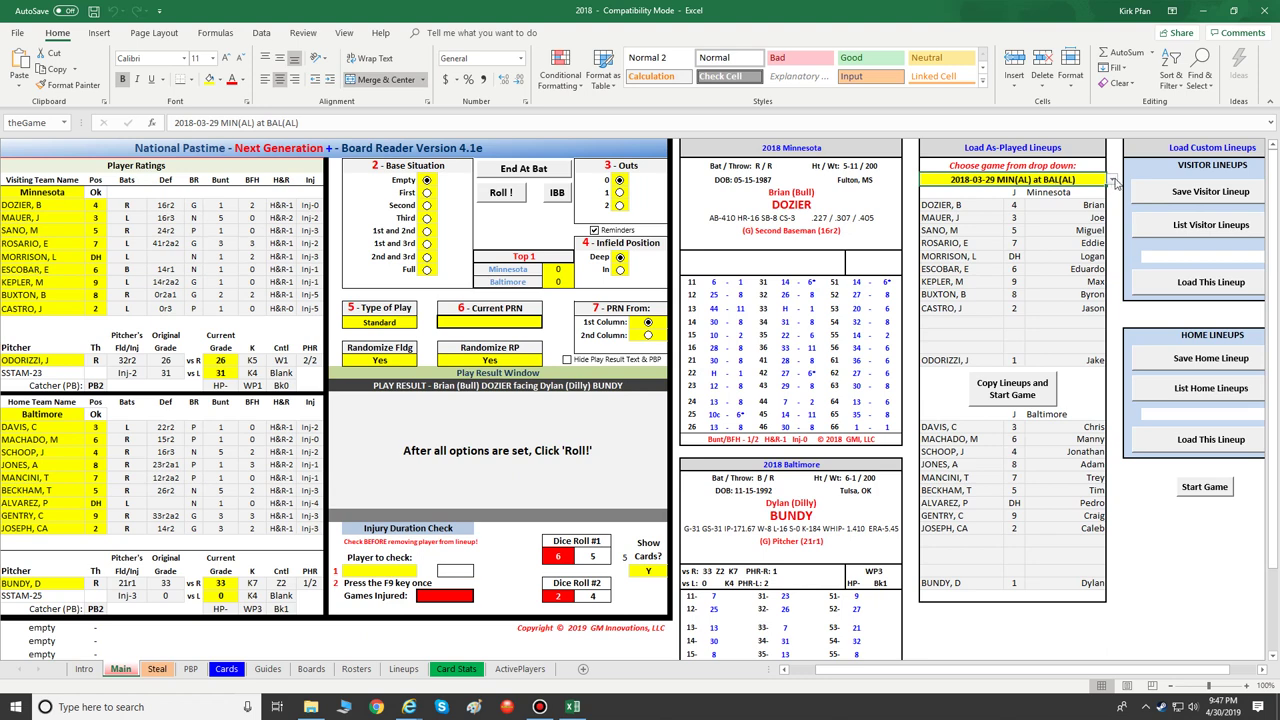
left_click(1112, 180)
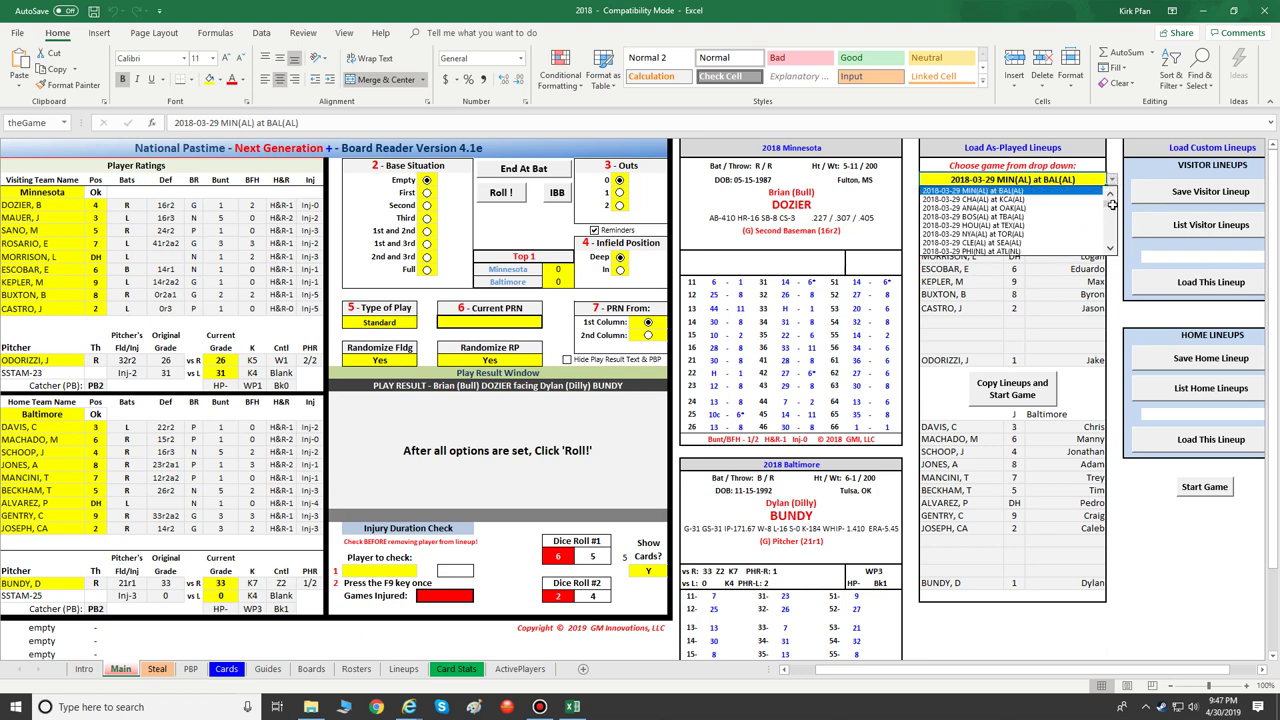
mouse_move(1110, 204)
left_mouse_down()
mouse_move(1108, 238)
mouse_move(1108, 198)
left_mouse_up()
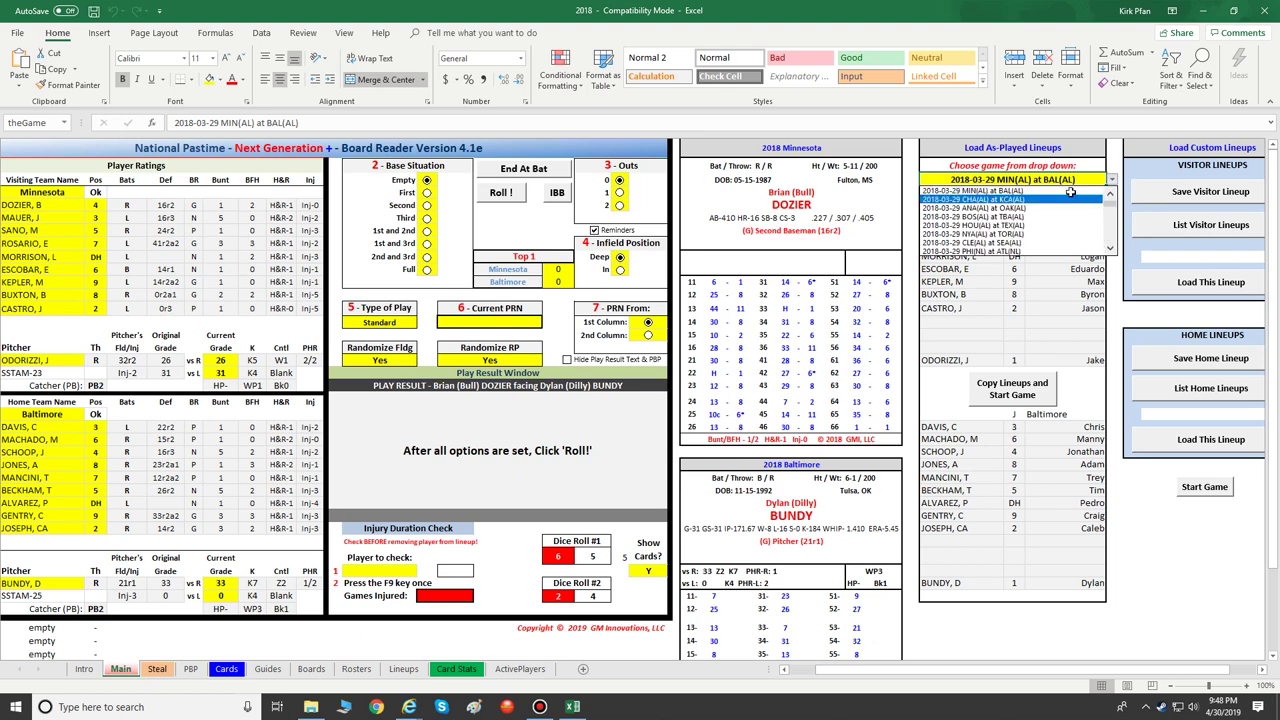
left_click(988, 208)
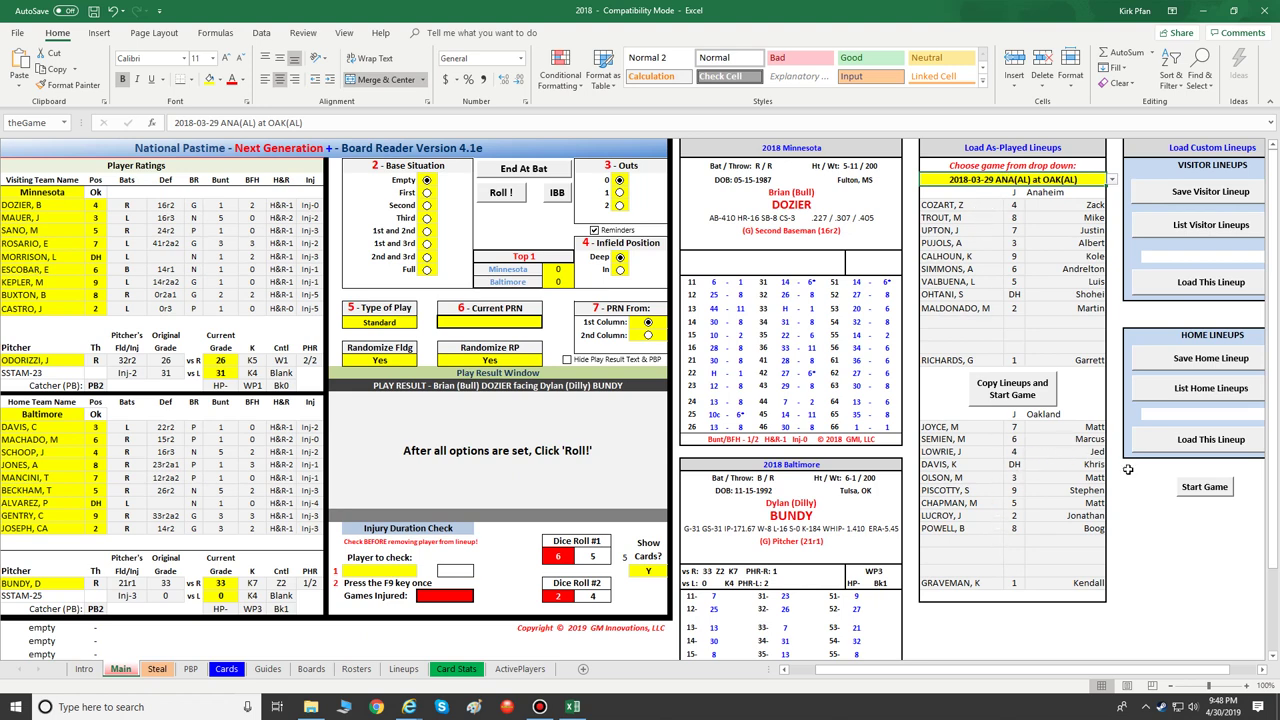
Step: Start the game and review the Minnesota and Baltimore lineups and cards
left_click(1204, 487)
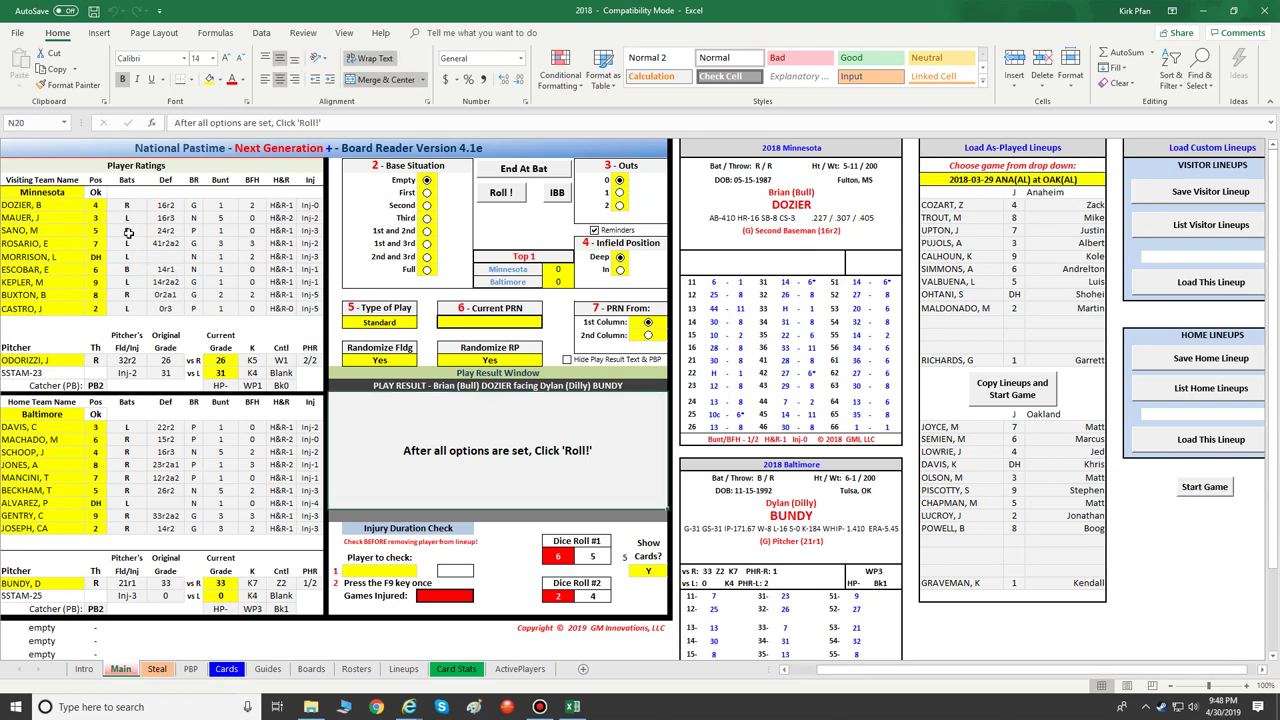
scroll(890, 672, "left", 1)
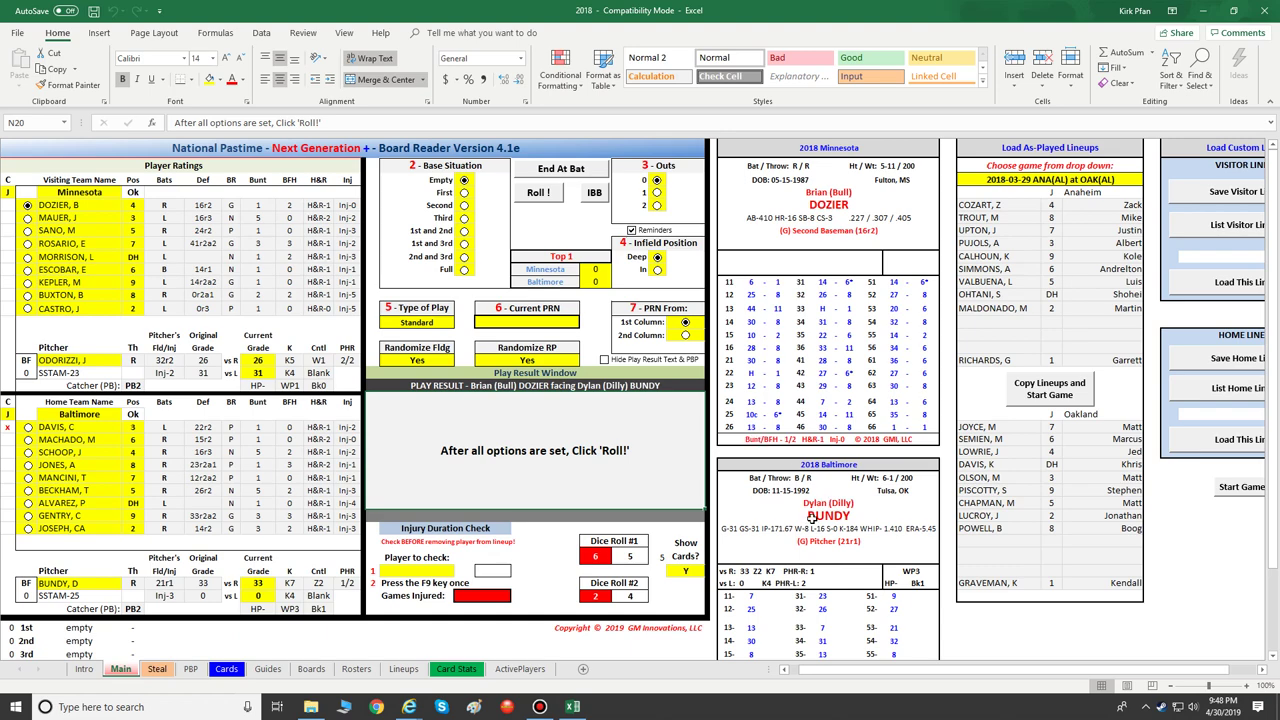
scroll(838, 515, "down", 4)
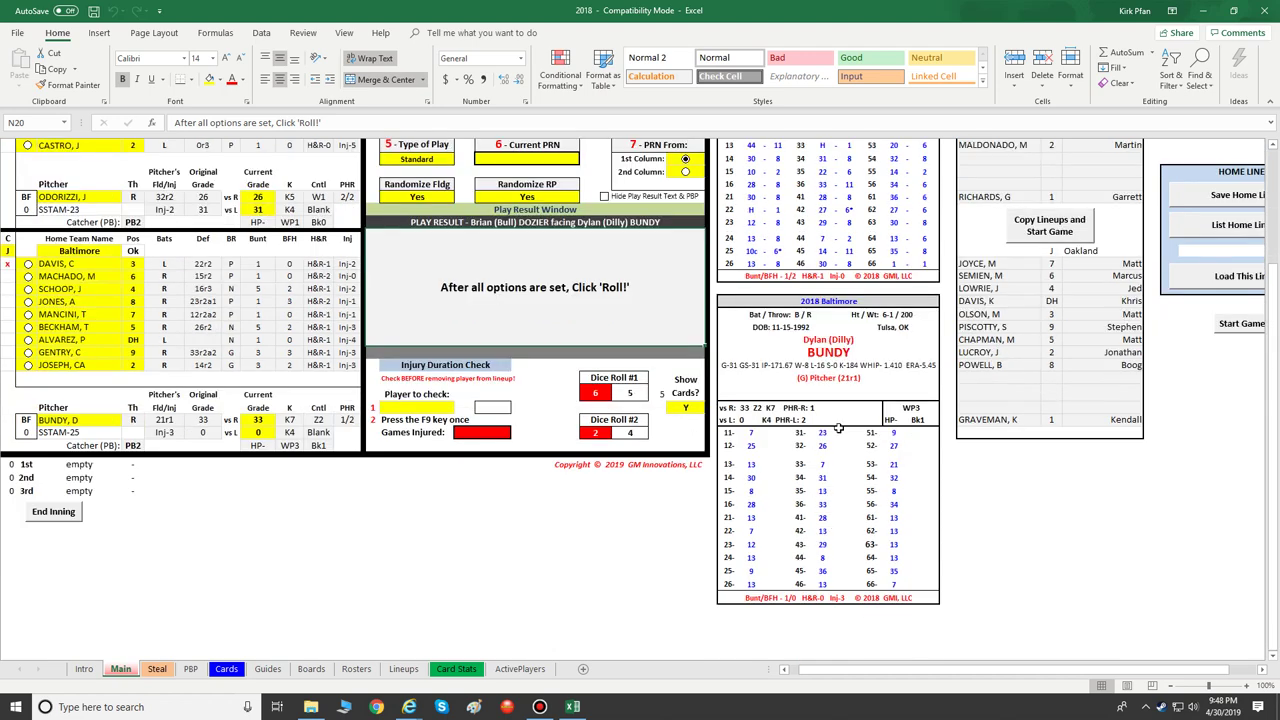
scroll(840, 440, "up", 4)
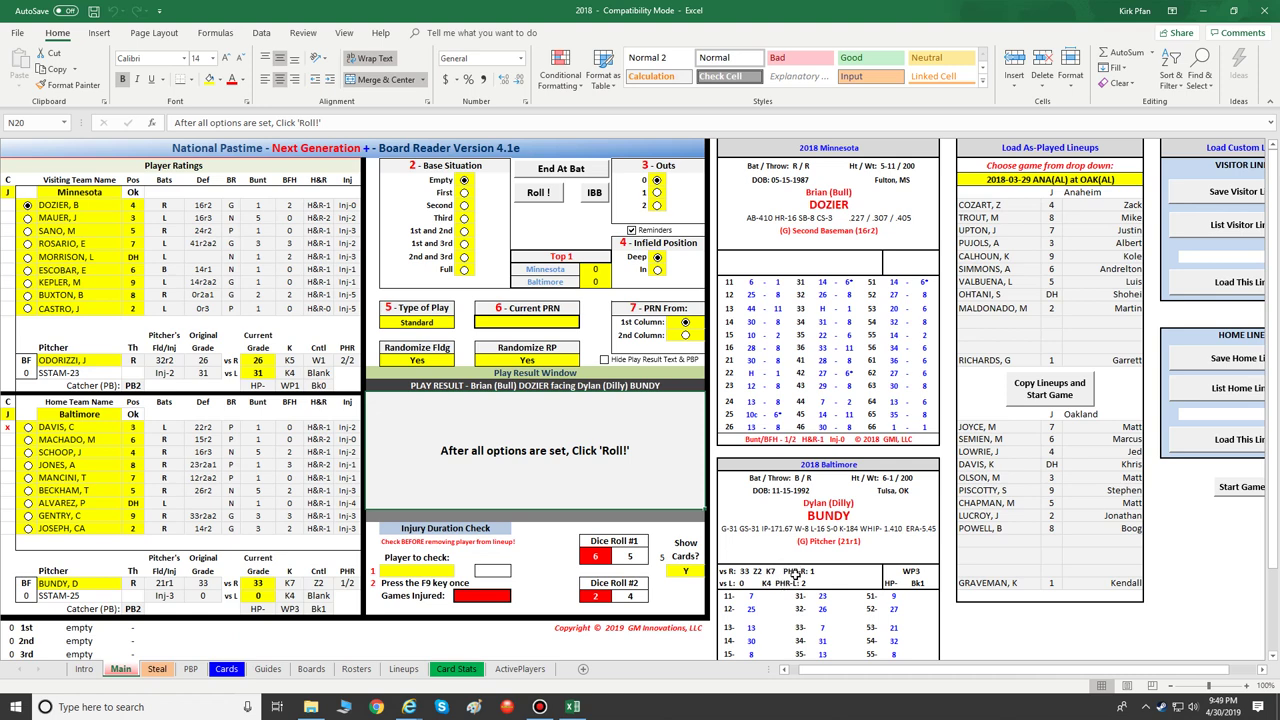
scroll(794, 598, "down", 2)
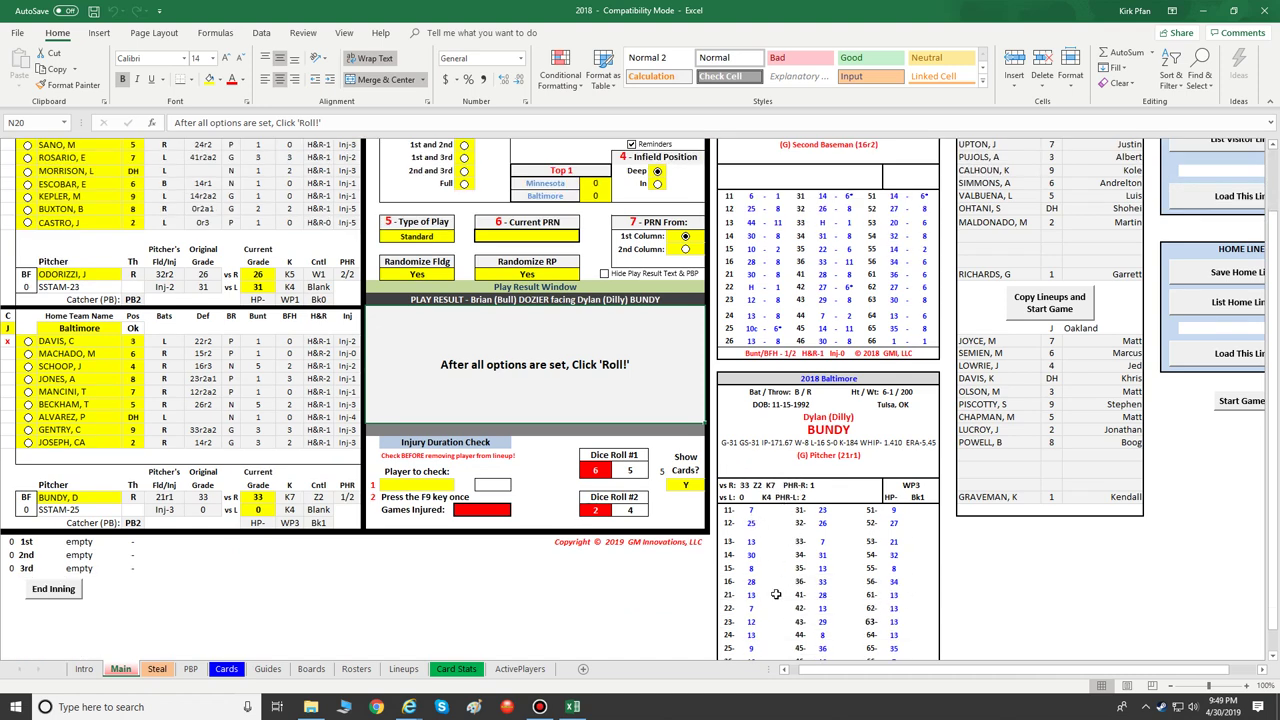
scroll(799, 564, "down", 2)
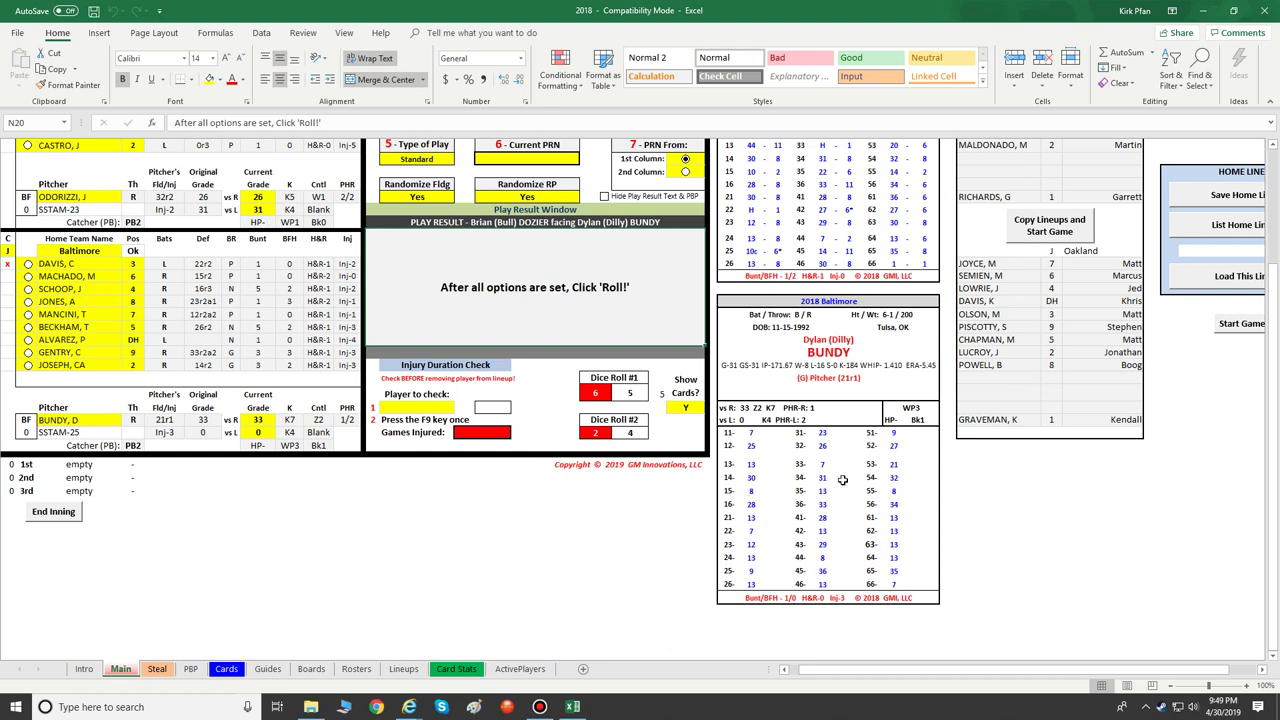
scroll(806, 500, "up", 4)
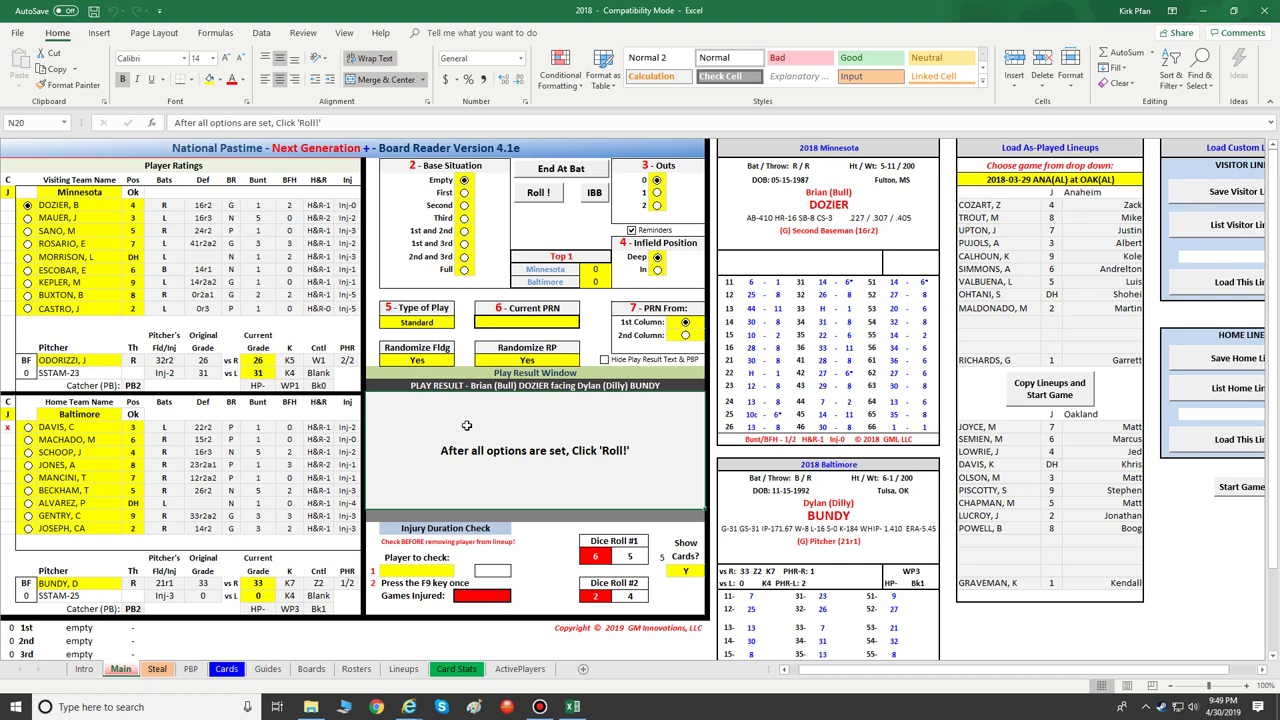
Step: Roll Dozier's at-bat, end it as a strikeout, and set Outs to 1
left_click(539, 194)
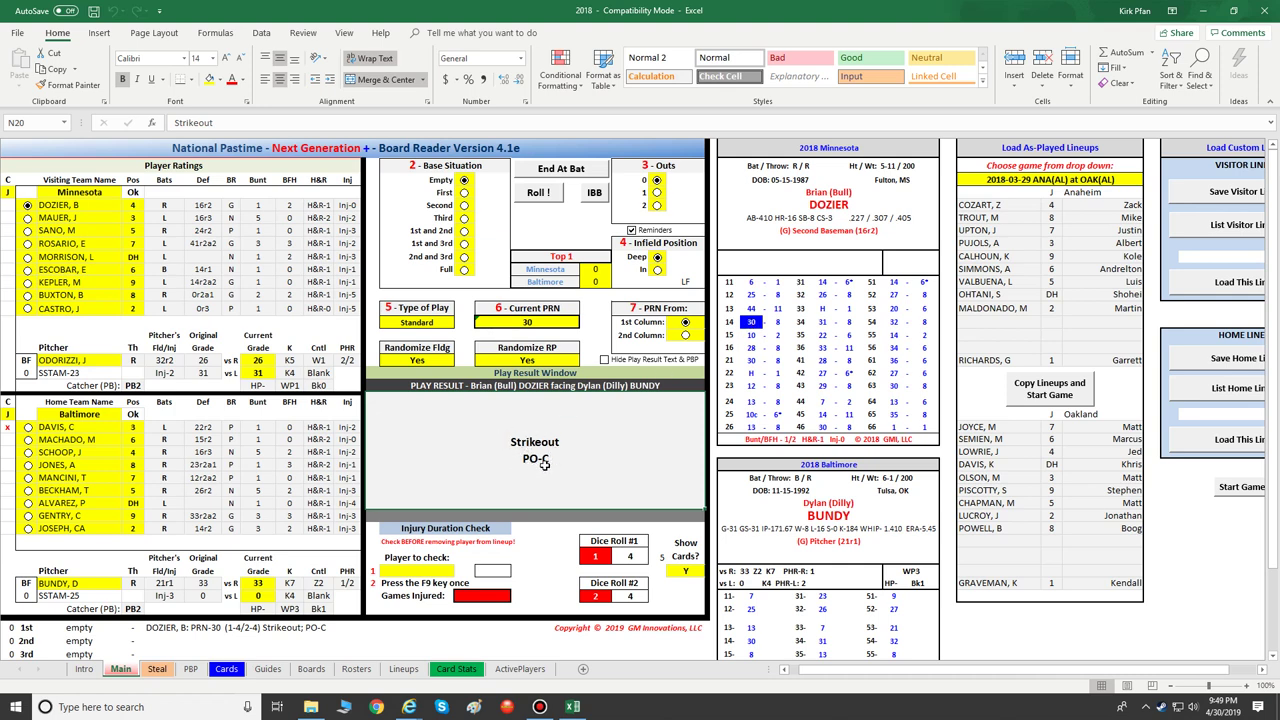
left_click(561, 170)
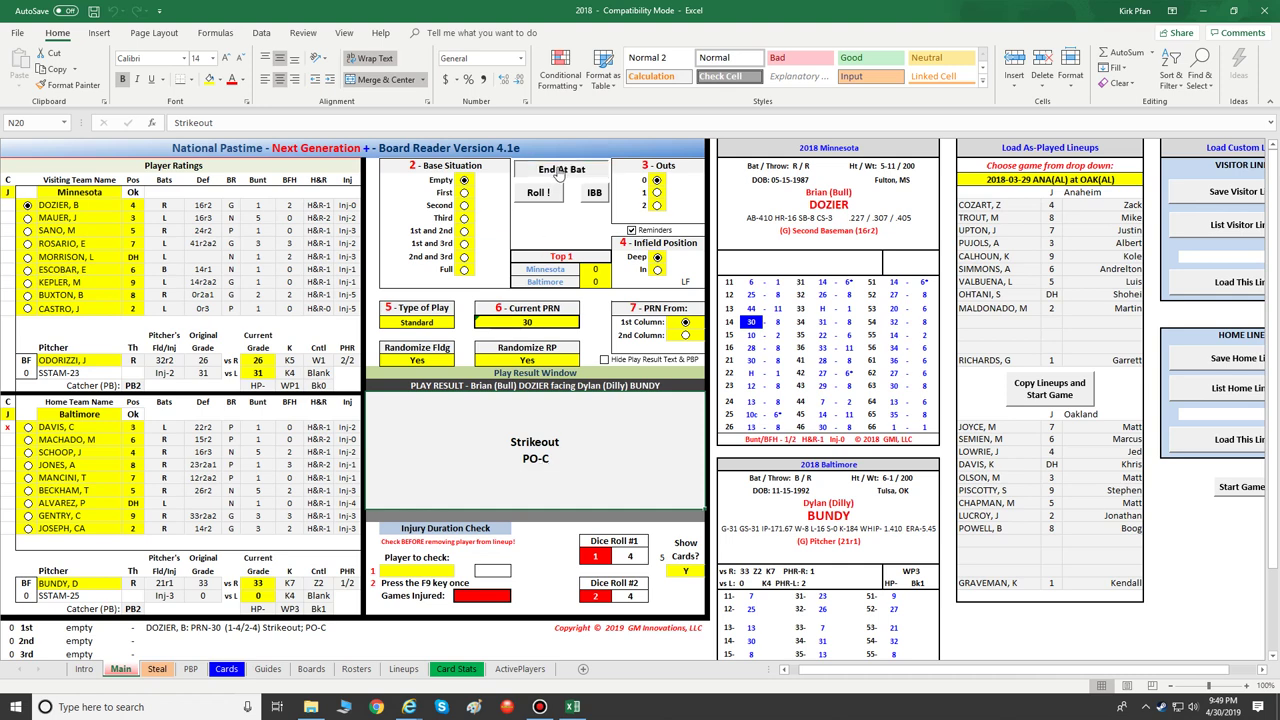
left_click(656, 192)
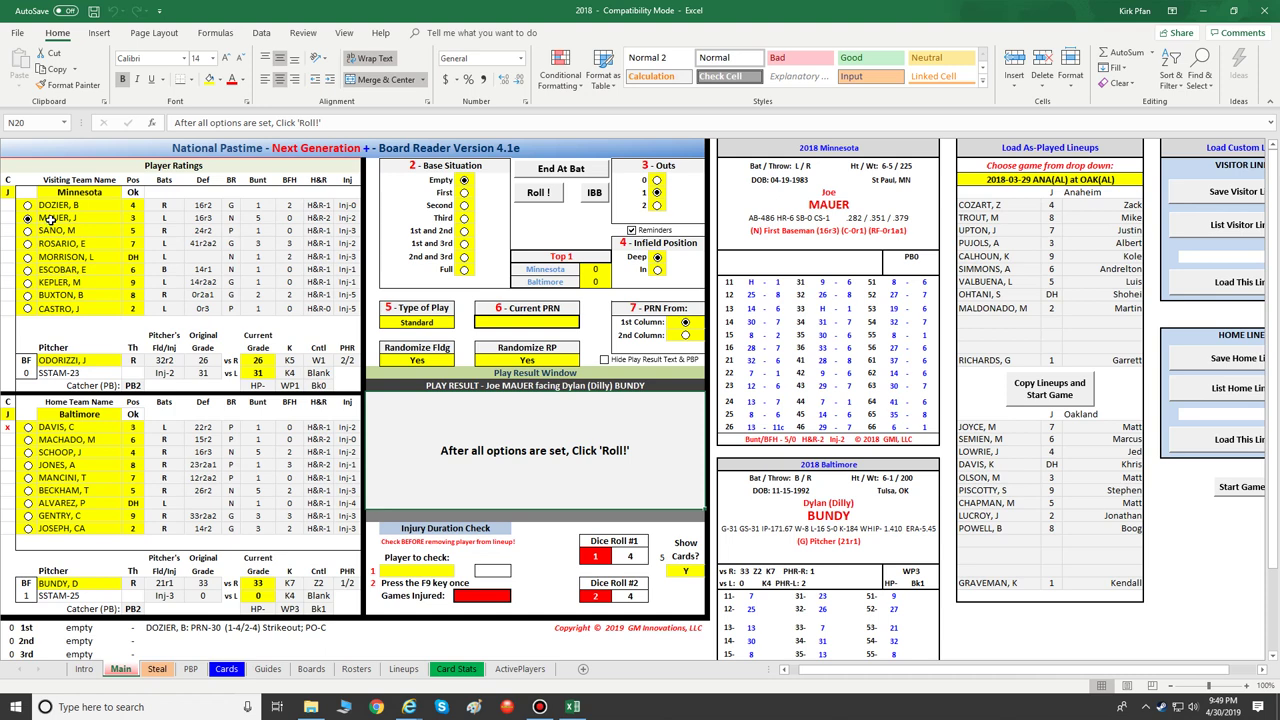
Step: Enter 1 beside the pitcher's SSTAM-25 stamina line, then roll and end Mauer's at-bat
left_click(28, 597)
left_click(539, 194)
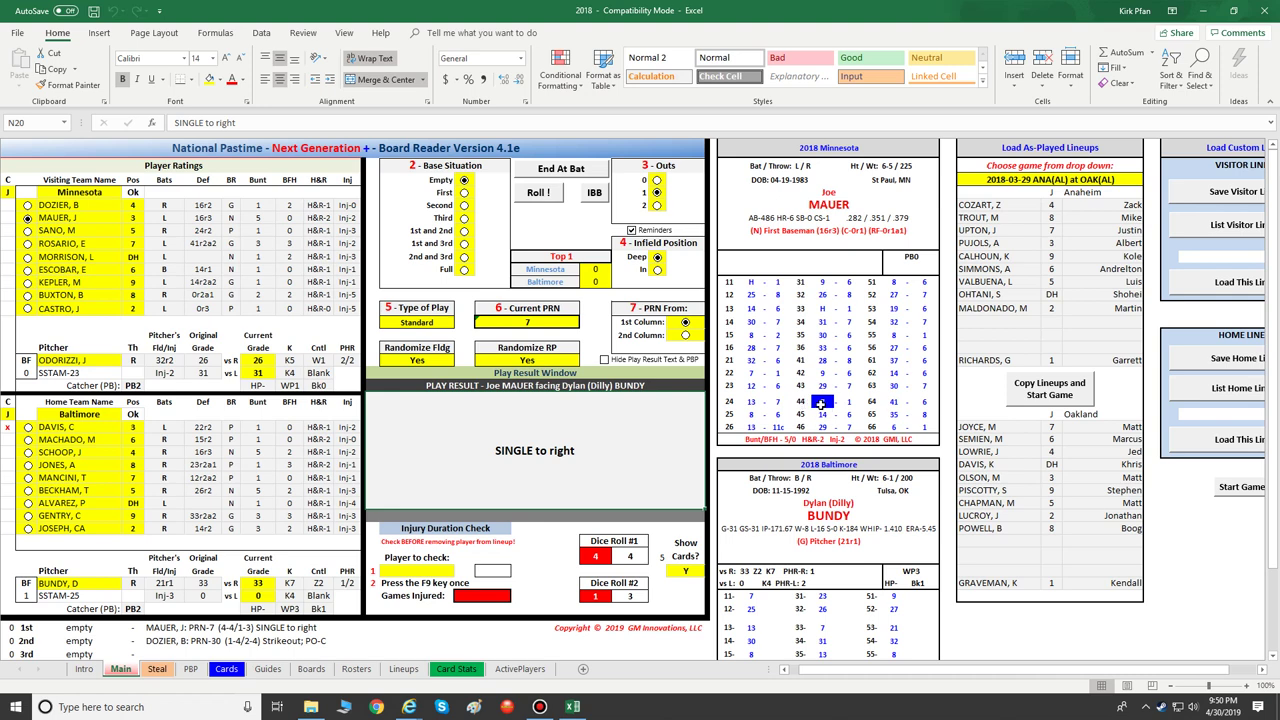
left_click(561, 168)
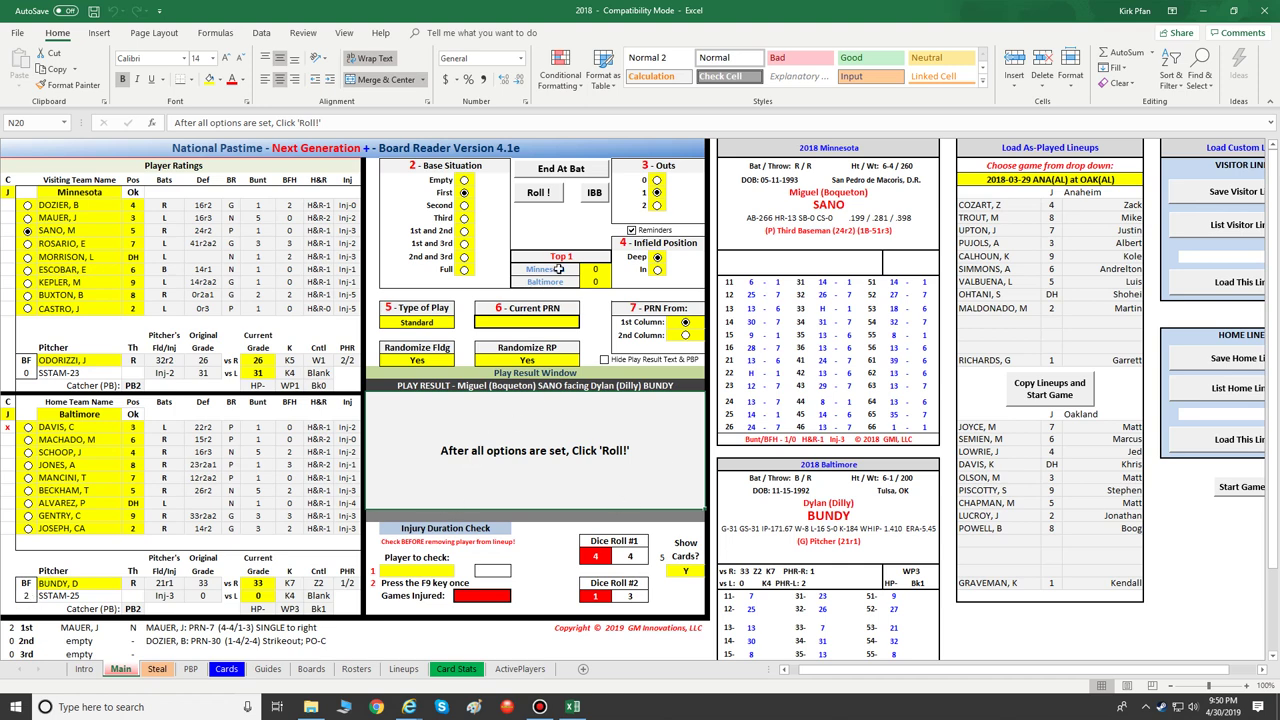
Step: Play out Sano's fly-out and Rosario's groundout to end the top of the first, then close Excel
left_click(558, 198)
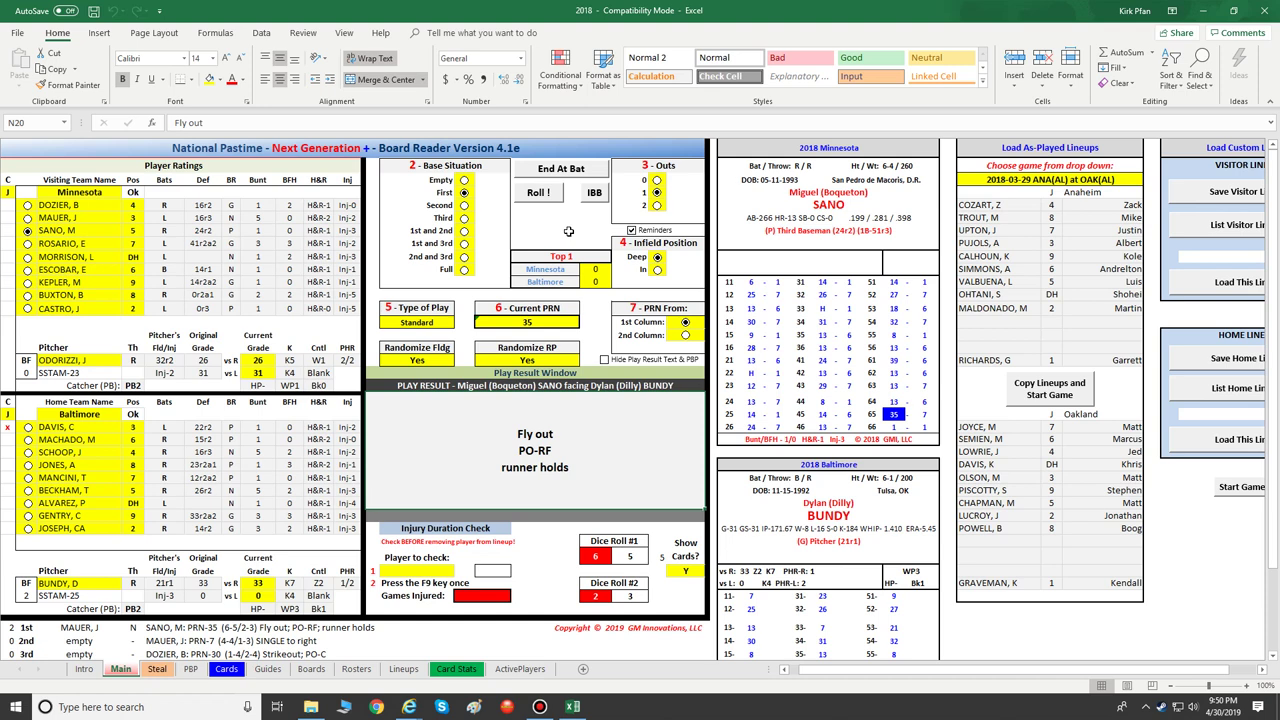
left_click(561, 170)
left_click(541, 196)
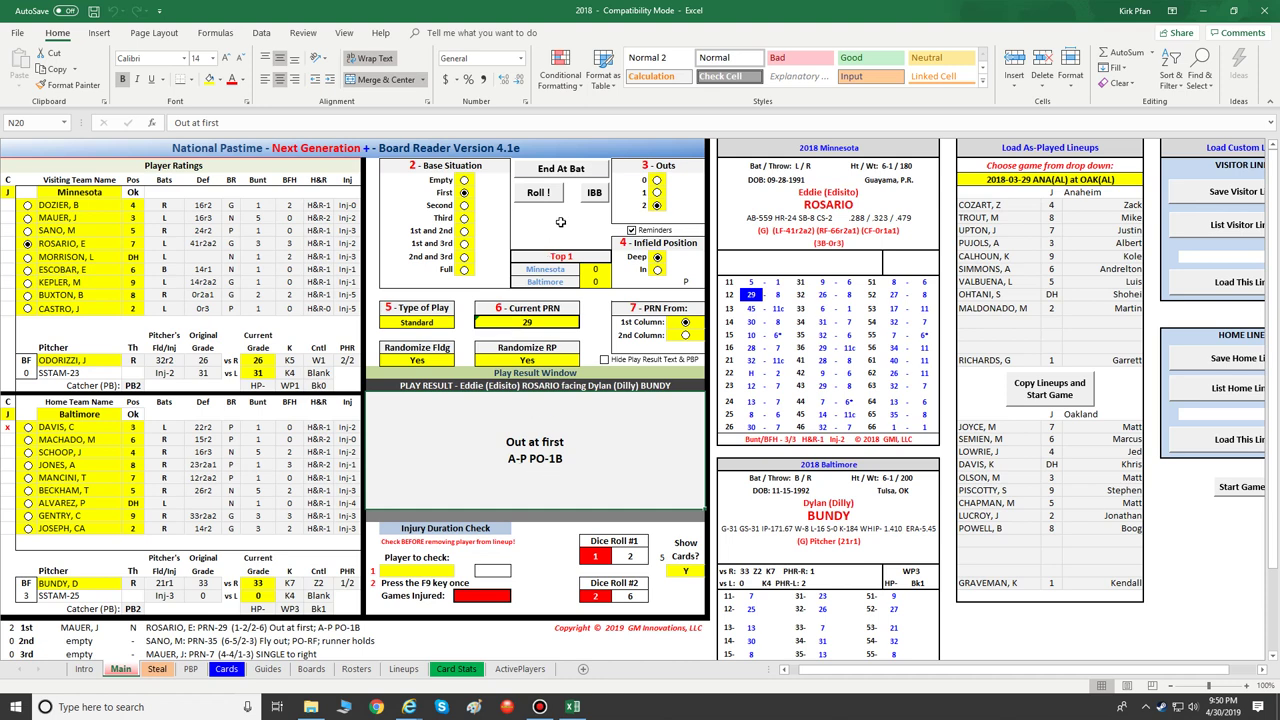
left_click(572, 172)
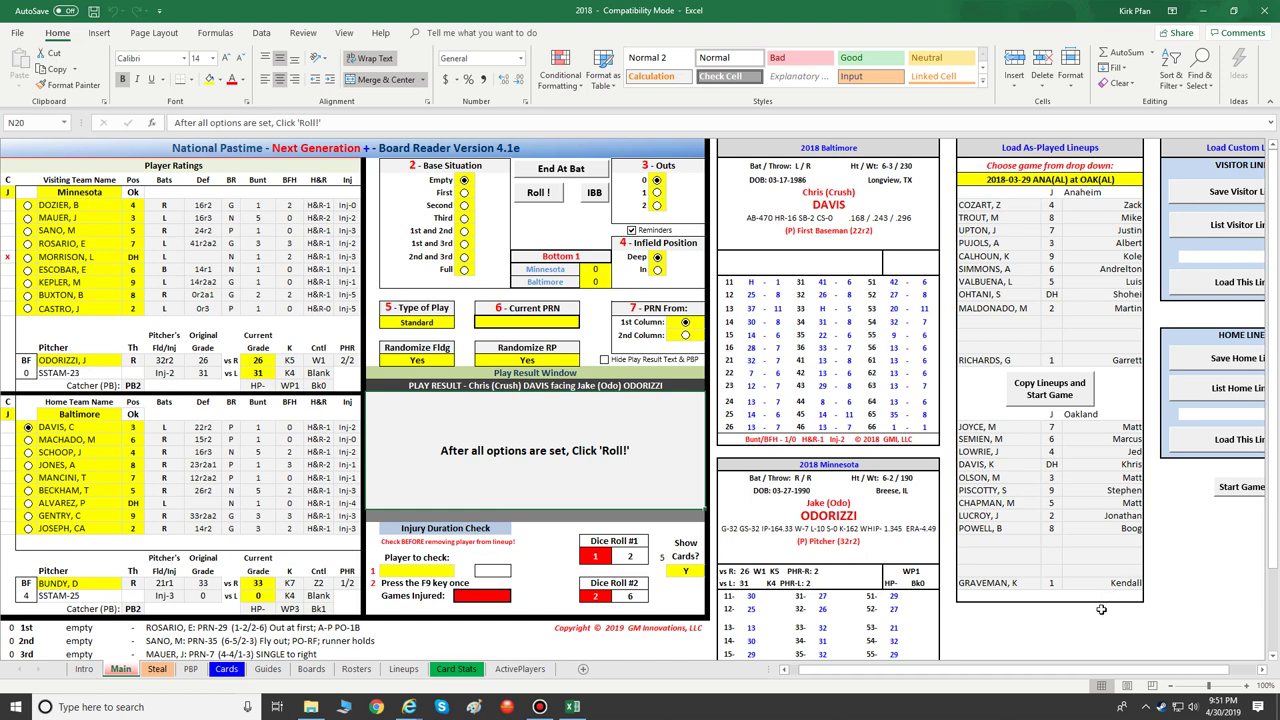
left_click_drag(1030, 670, 946, 688)
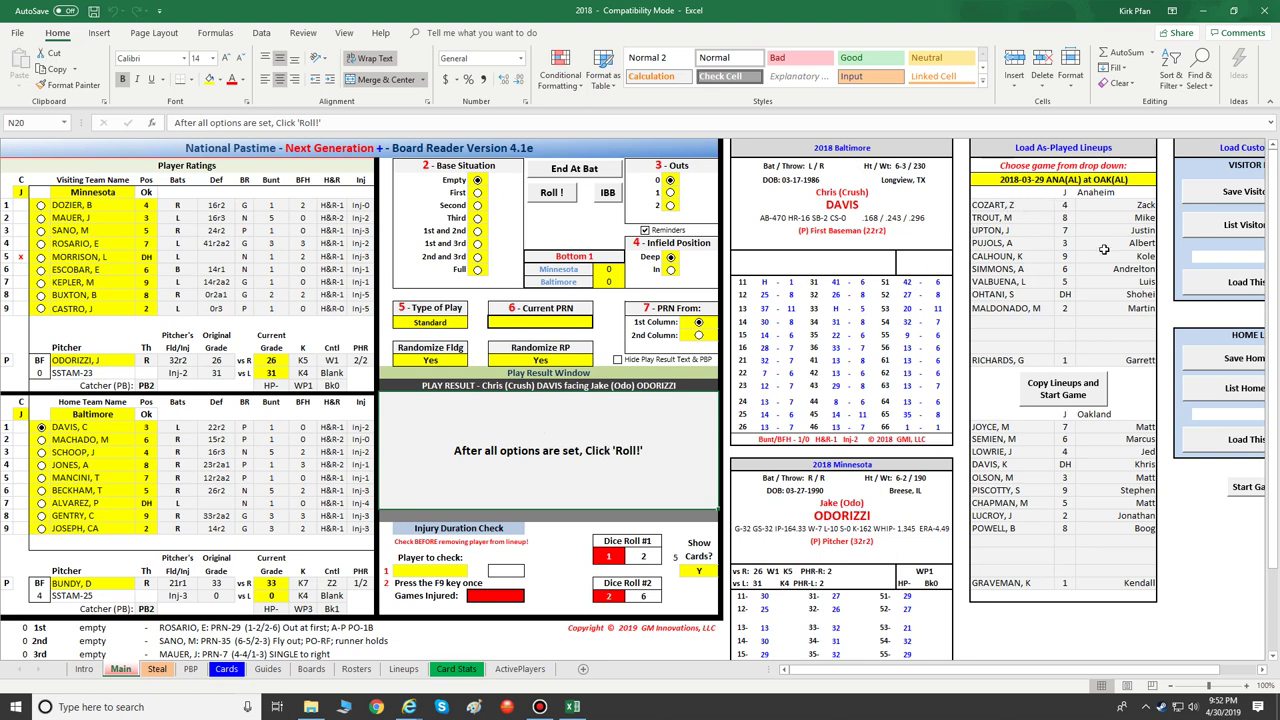
left_click(1257, 11)
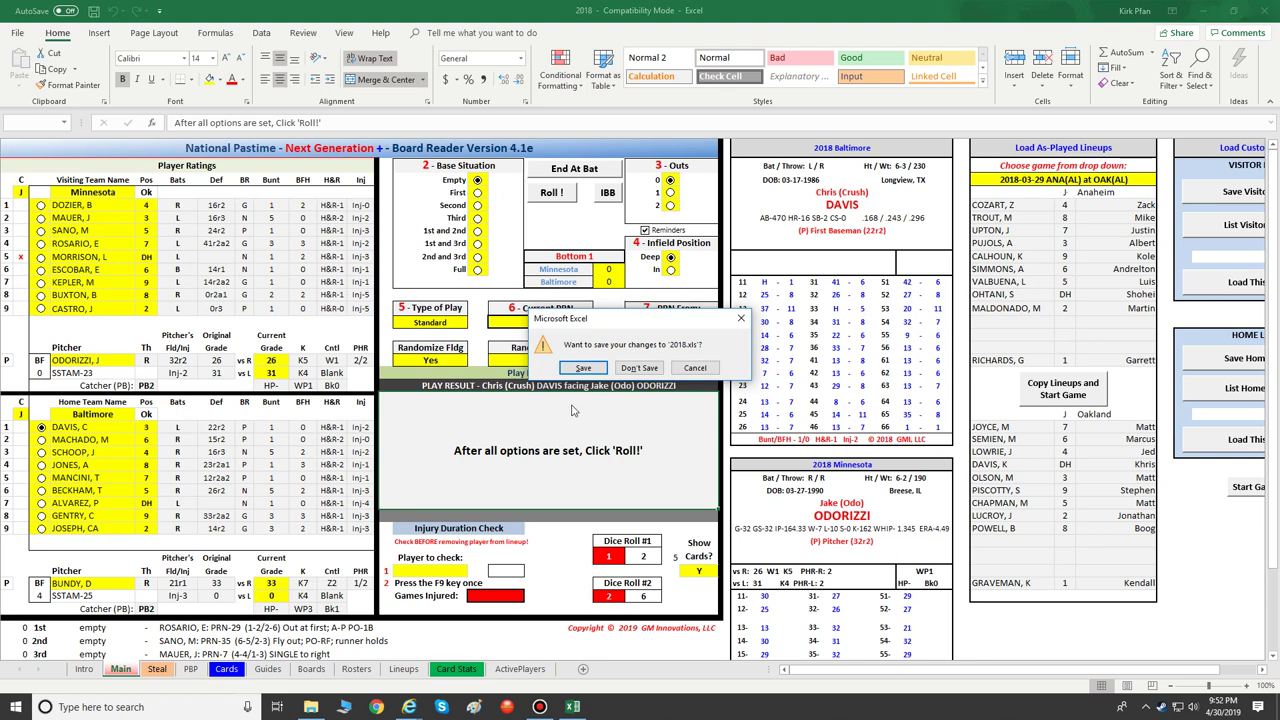
Step: Discard the Excel changes, return to the NPNG+ Misc page and open the Board Reader instructions PDF
left_click(640, 368)
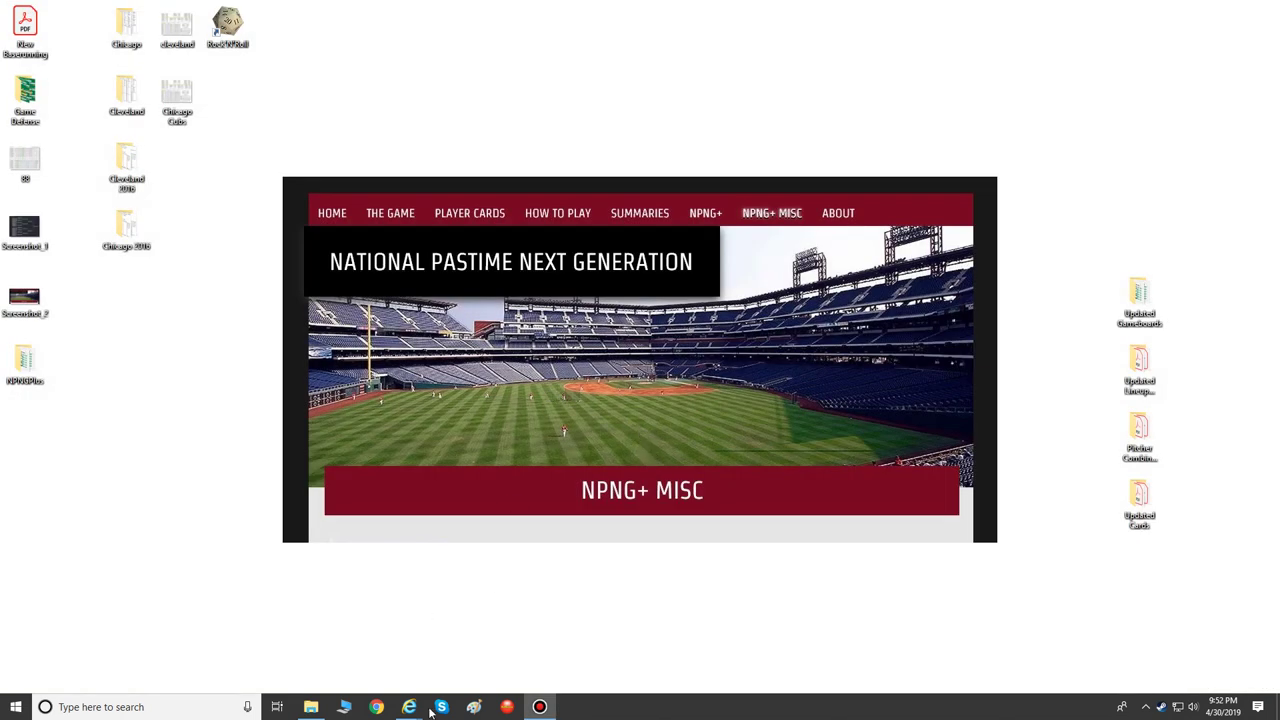
mouse_move(409, 707)
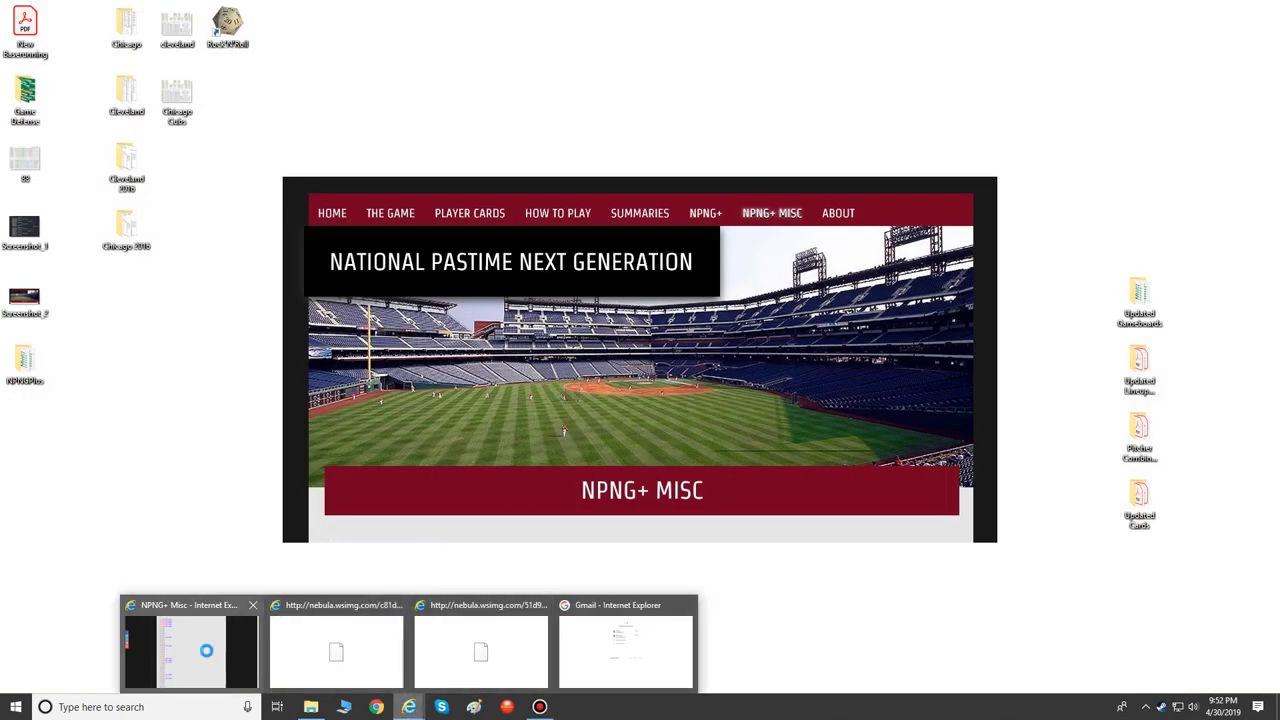
left_click(206, 651)
scroll(600, 380, "up", 5)
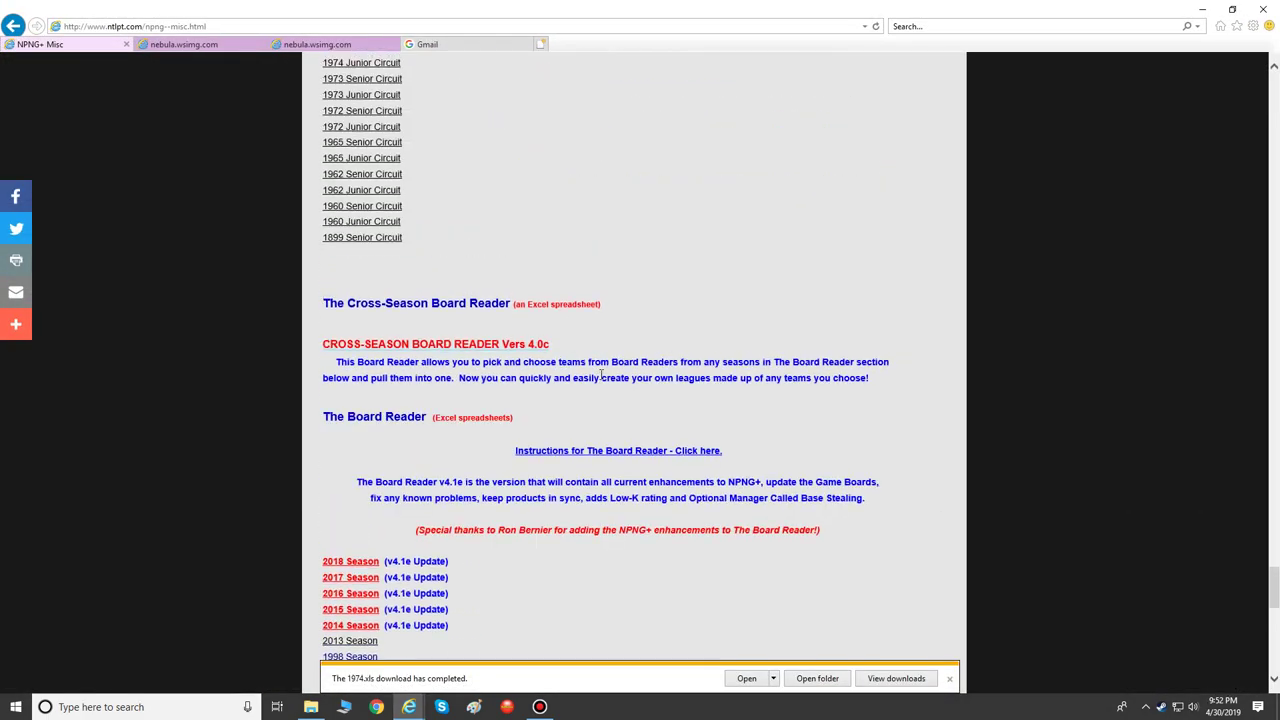
scroll(603, 376, "down", 1)
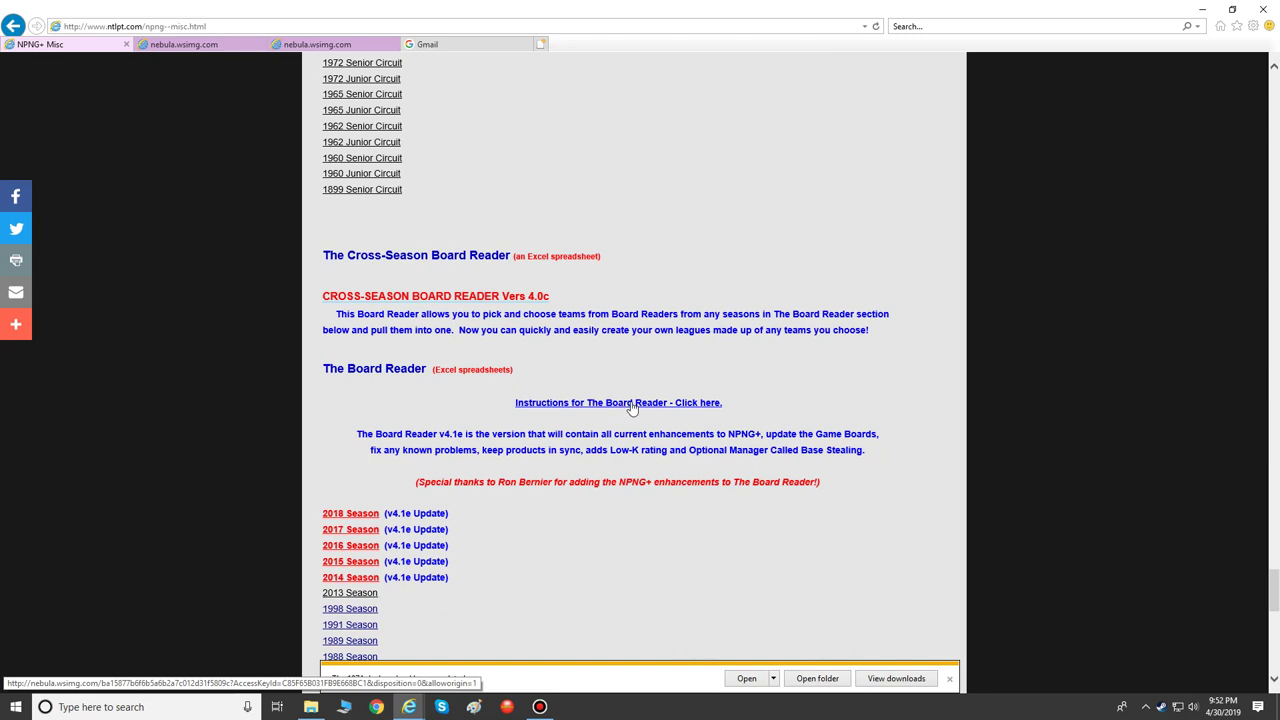
left_click(632, 404)
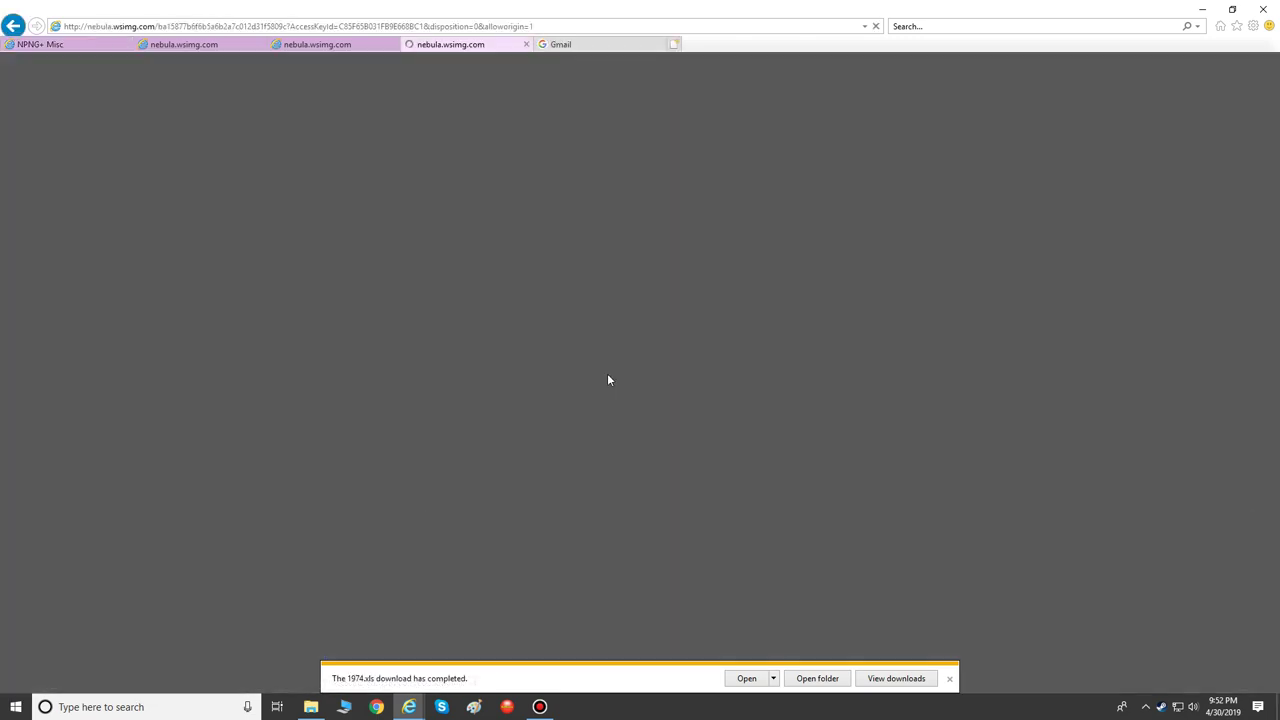
Step: Dismiss the download notification, zoom out the PDF and scroll to the Steal tab section
scroll(607, 373, "down", 1)
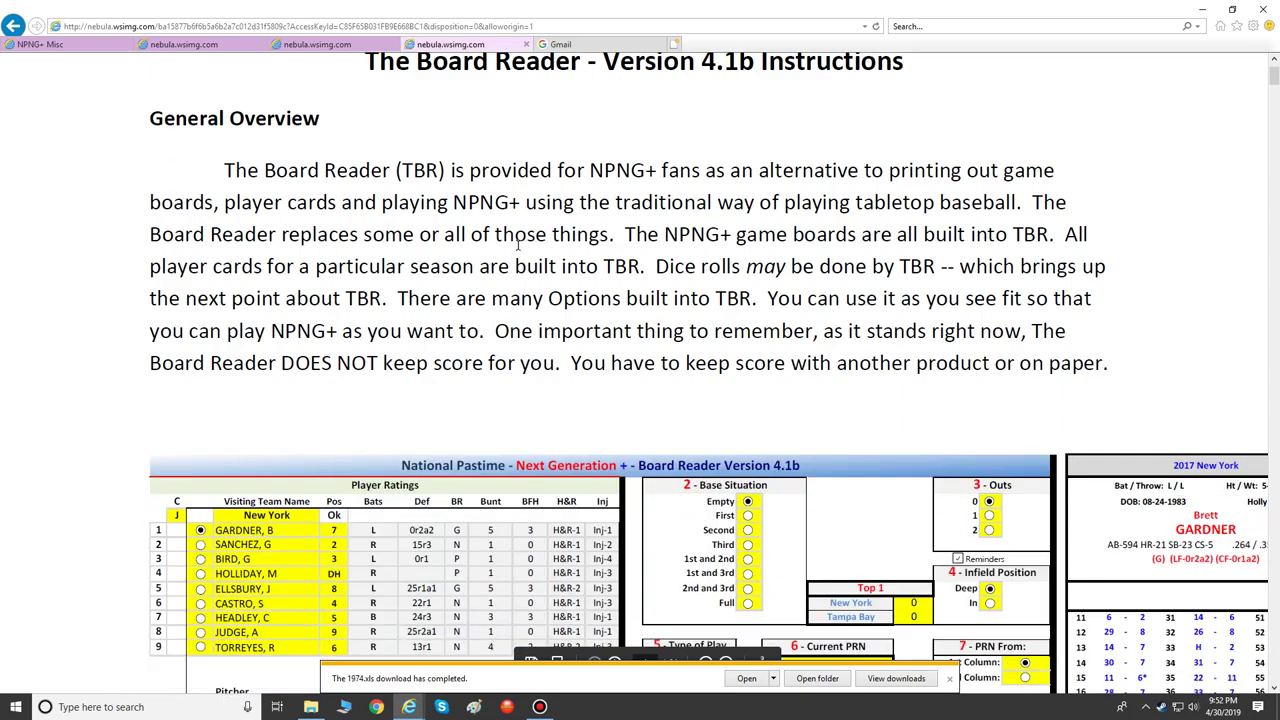
scroll(603, 397, "down", 3)
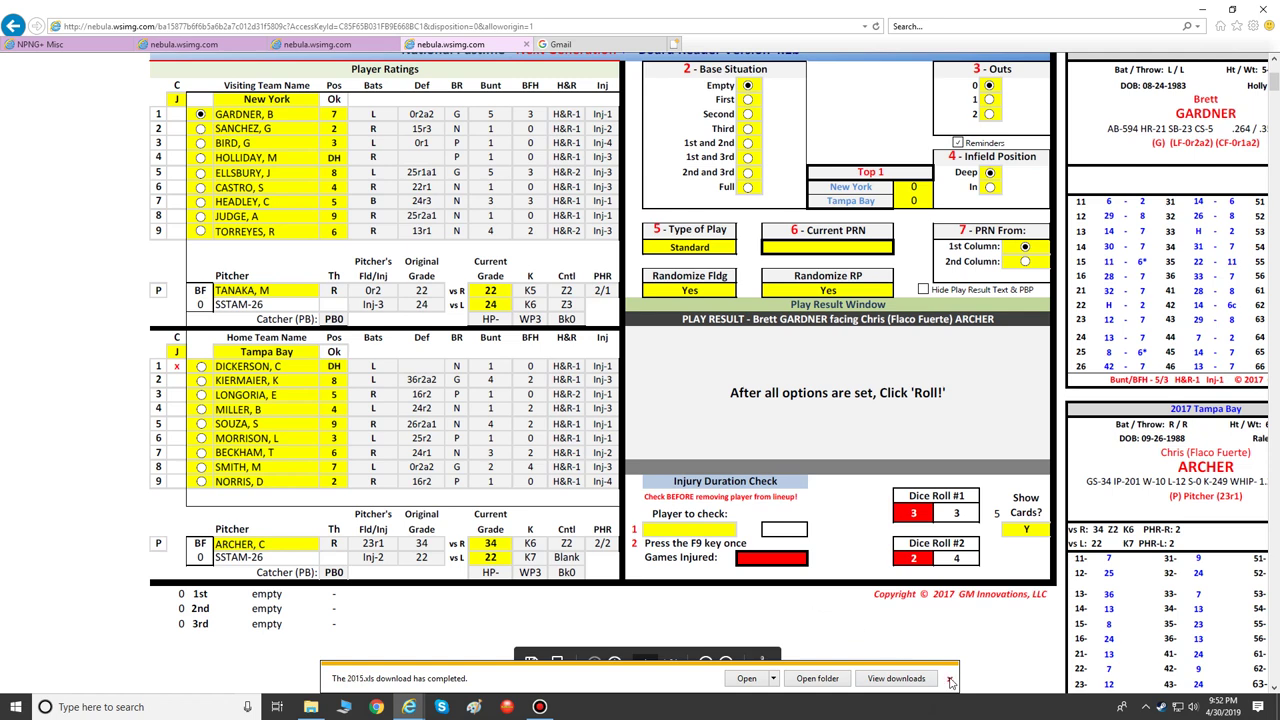
left_click(950, 680)
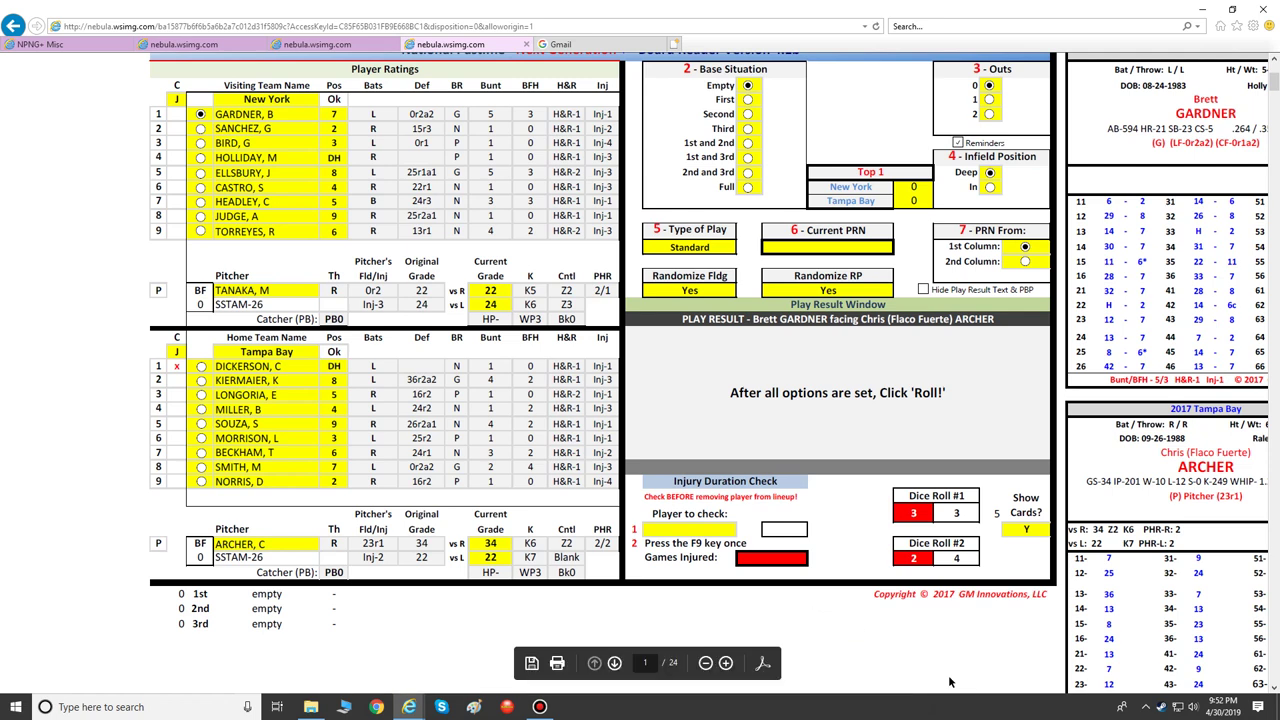
left_click(707, 664)
scroll(674, 508, "down", 10)
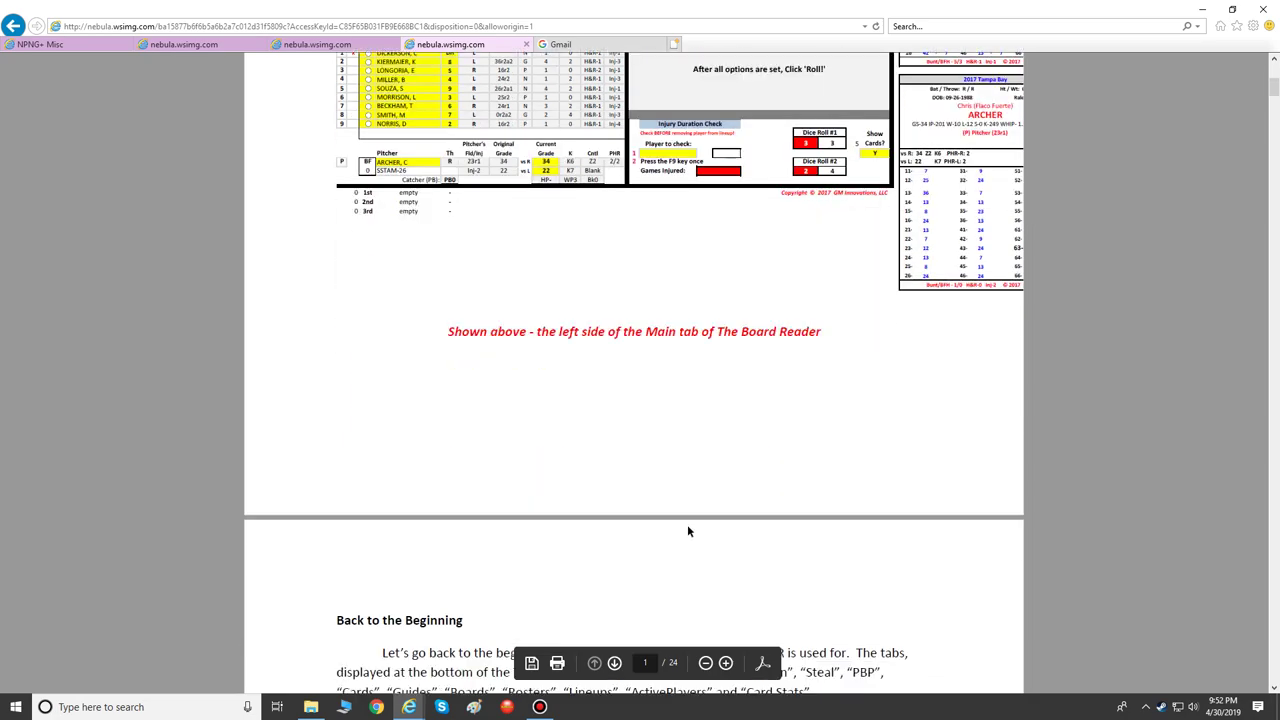
scroll(685, 536, "down", 6)
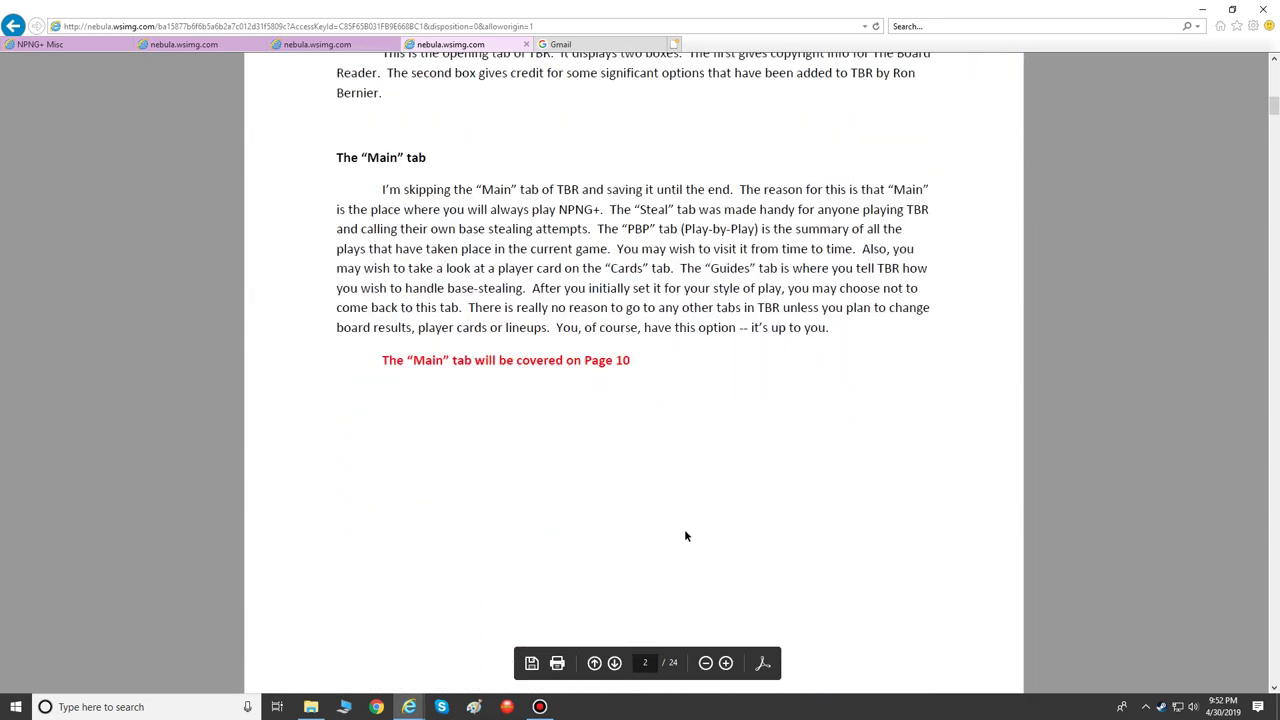
scroll(683, 530, "down", 6)
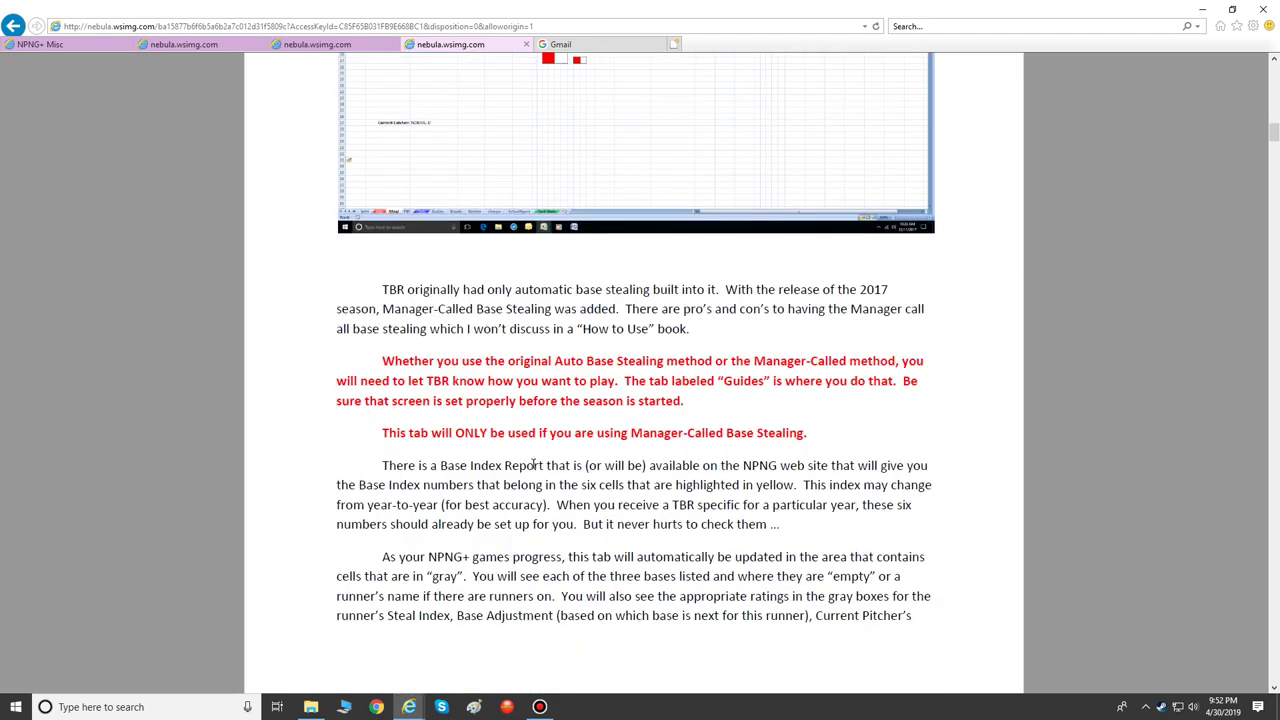
scroll(533, 465, "up", 3)
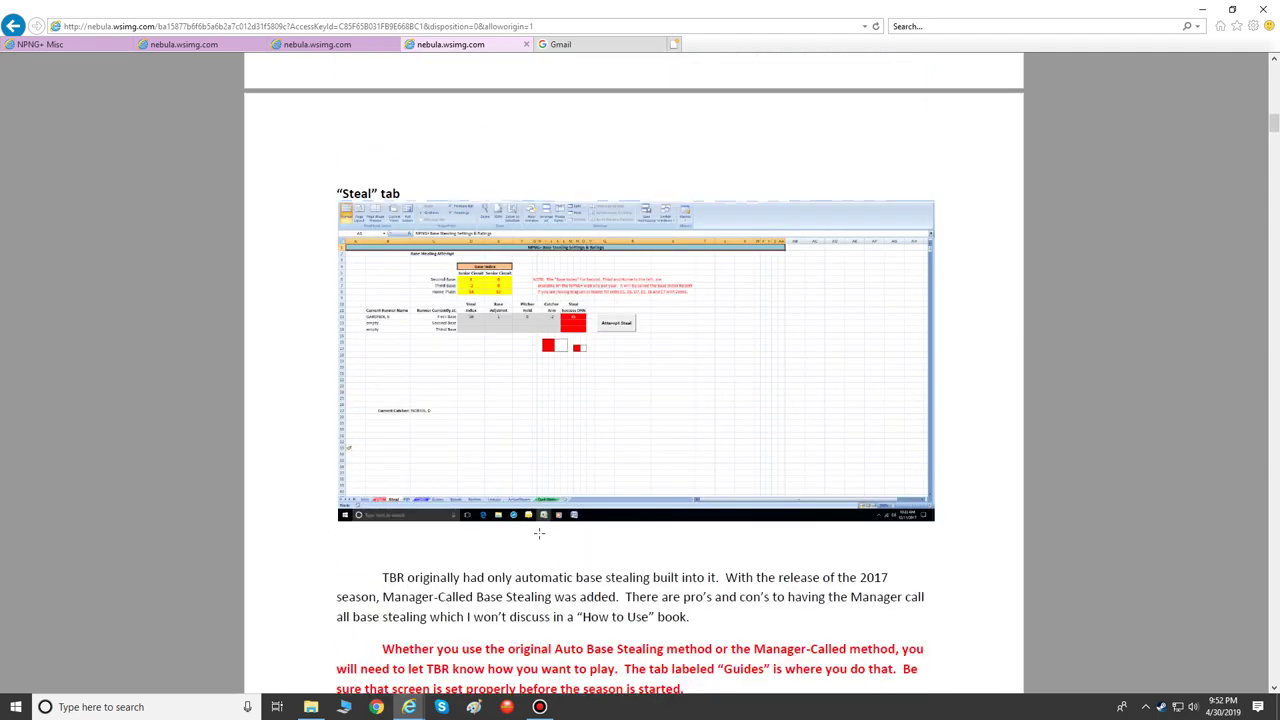
scroll(539, 533, "down", 3)
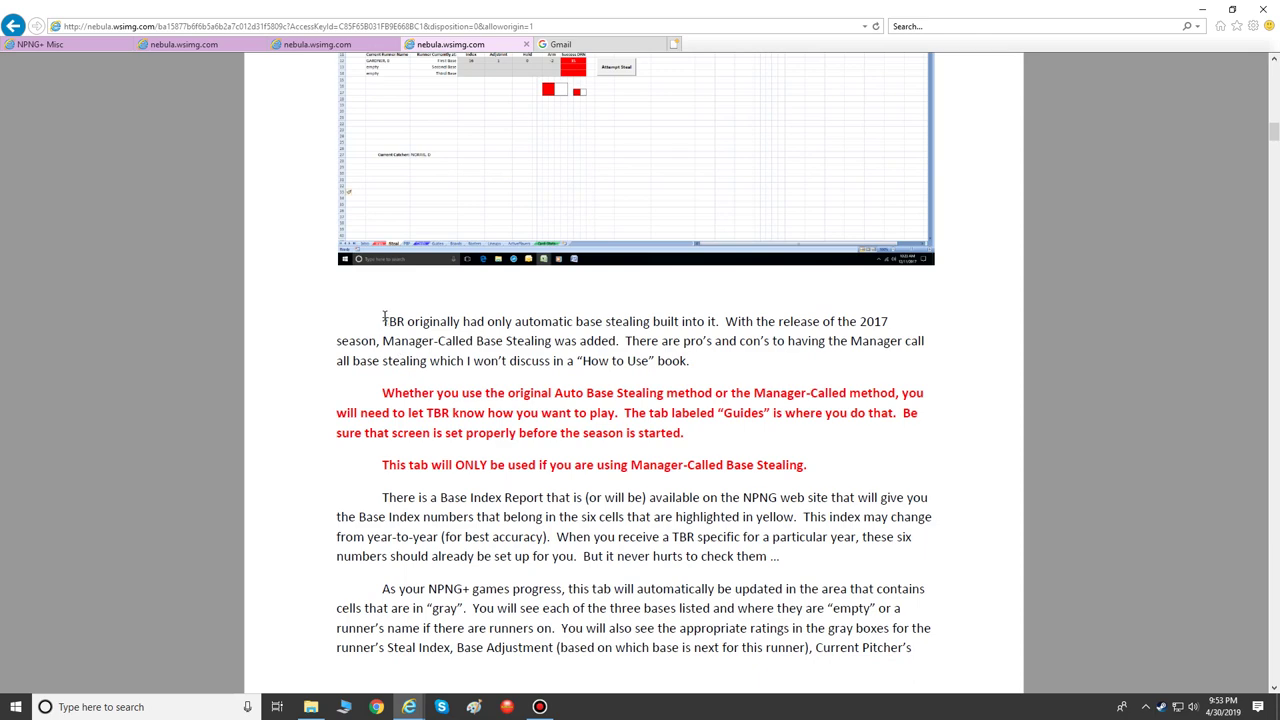
Step: Highlight and read the Manager-Called Base Stealing paragraphs, then clear the selection
left_click_drag(383, 318, 914, 658)
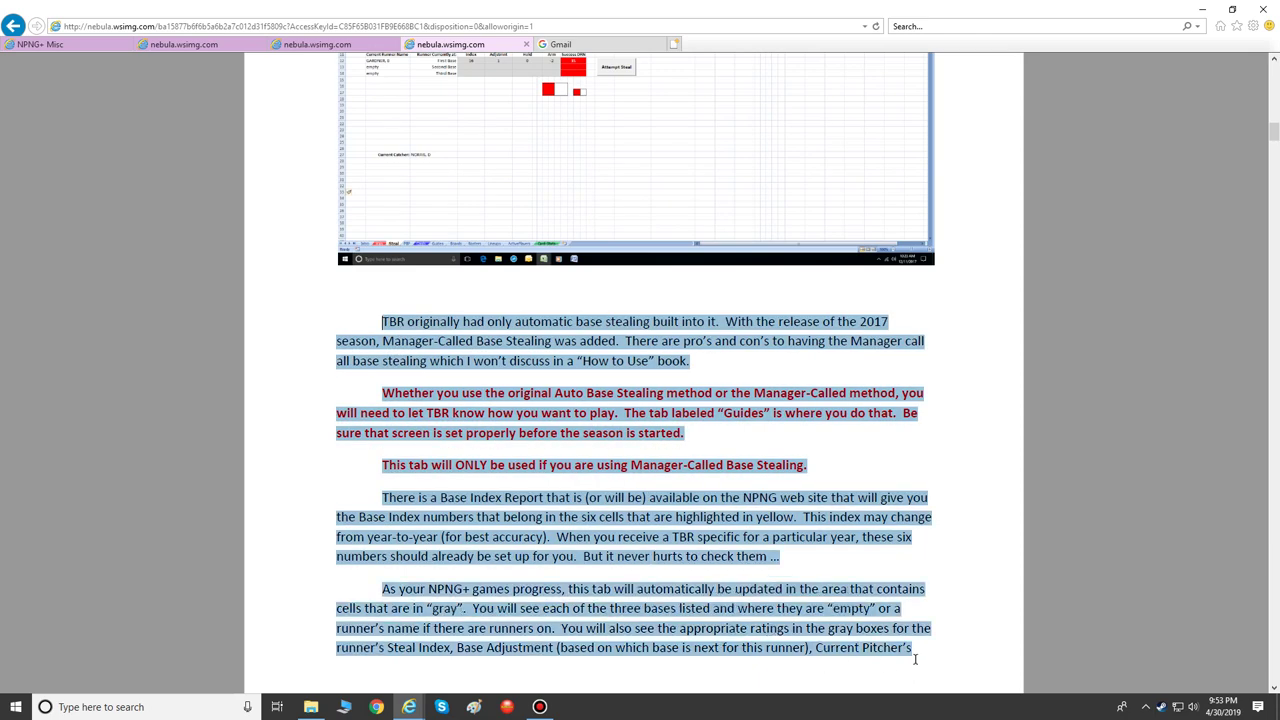
scroll(612, 466, "down", 6)
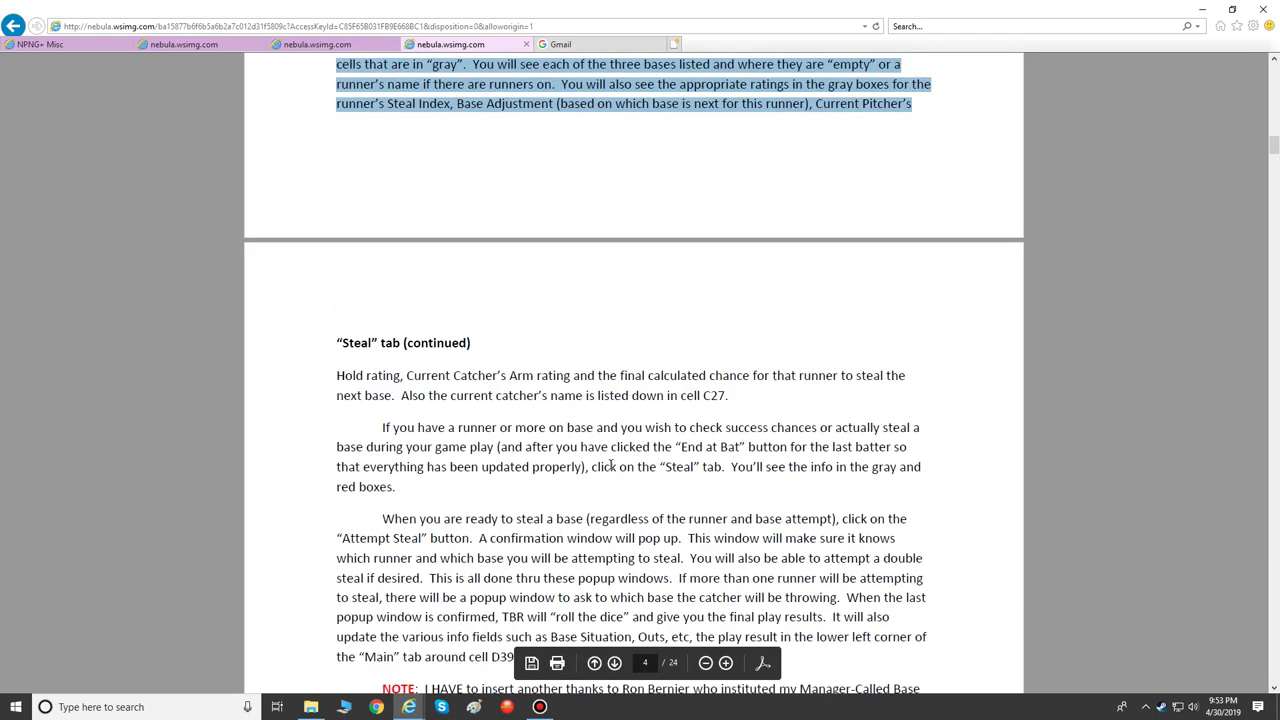
scroll(612, 466, "down", 2)
scroll(611, 463, "up", 3)
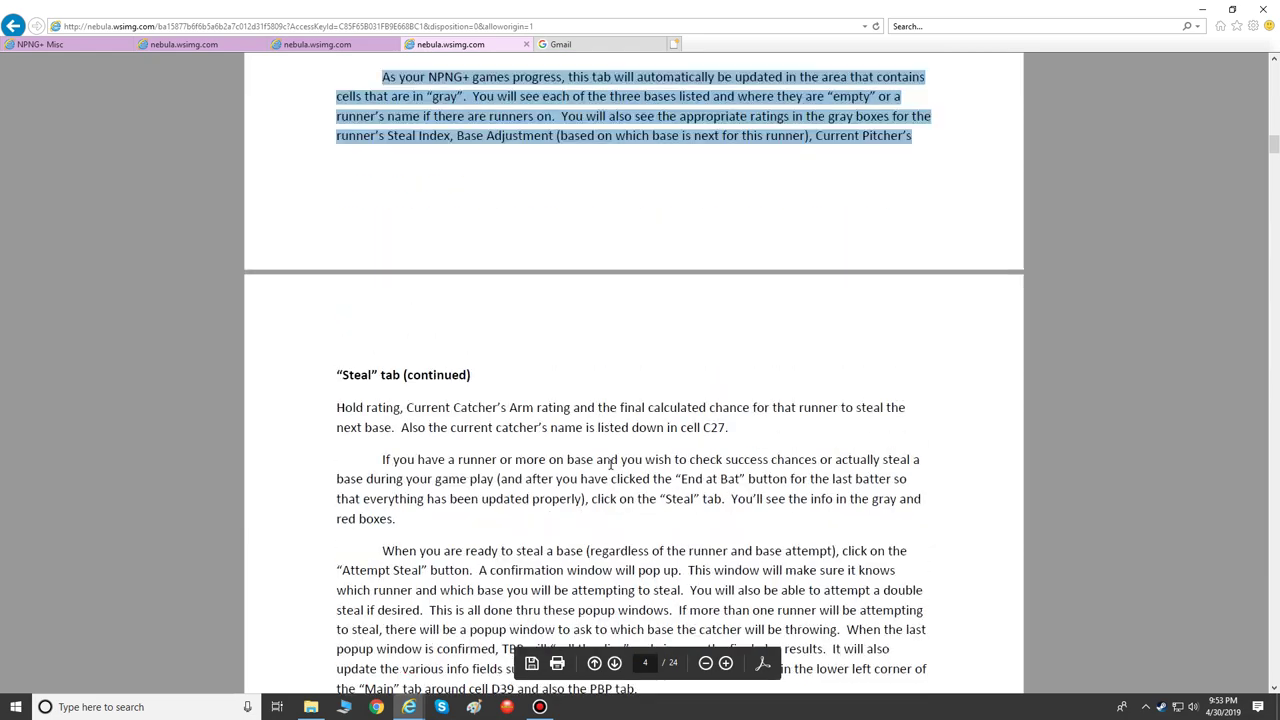
left_click(607, 465)
scroll(606, 464, "up", 2)
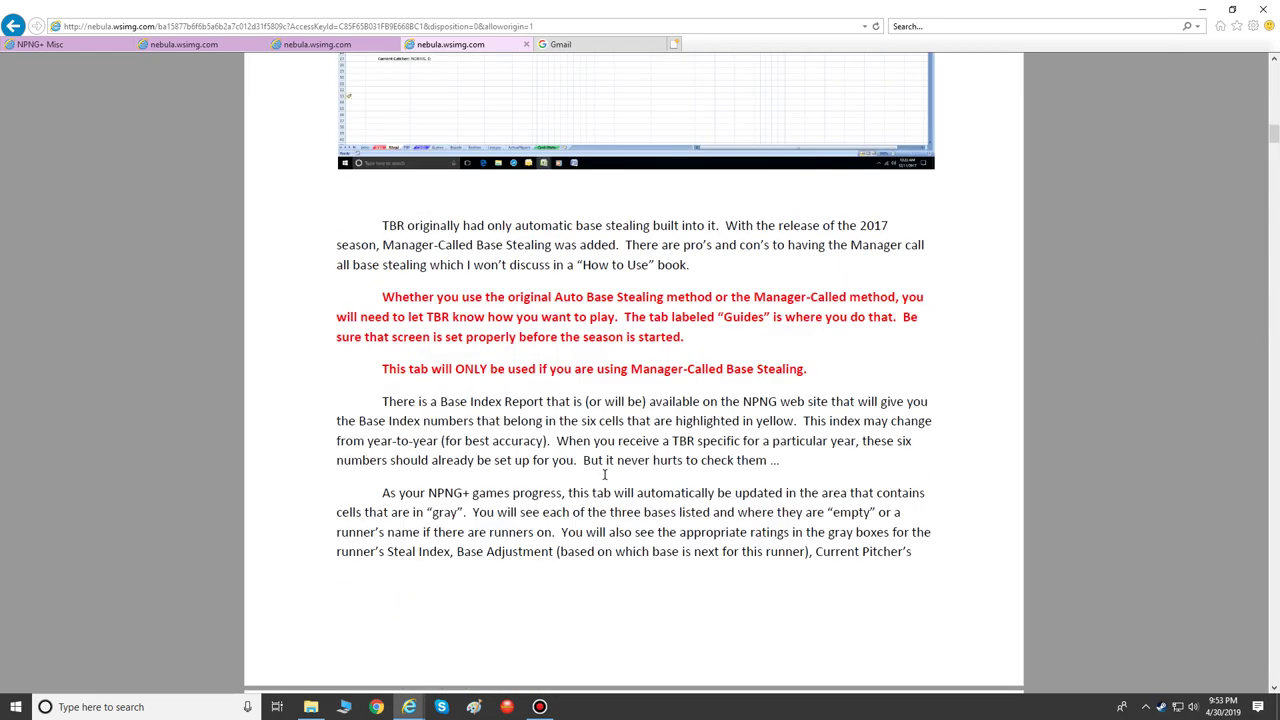
scroll(604, 474, "up", 3)
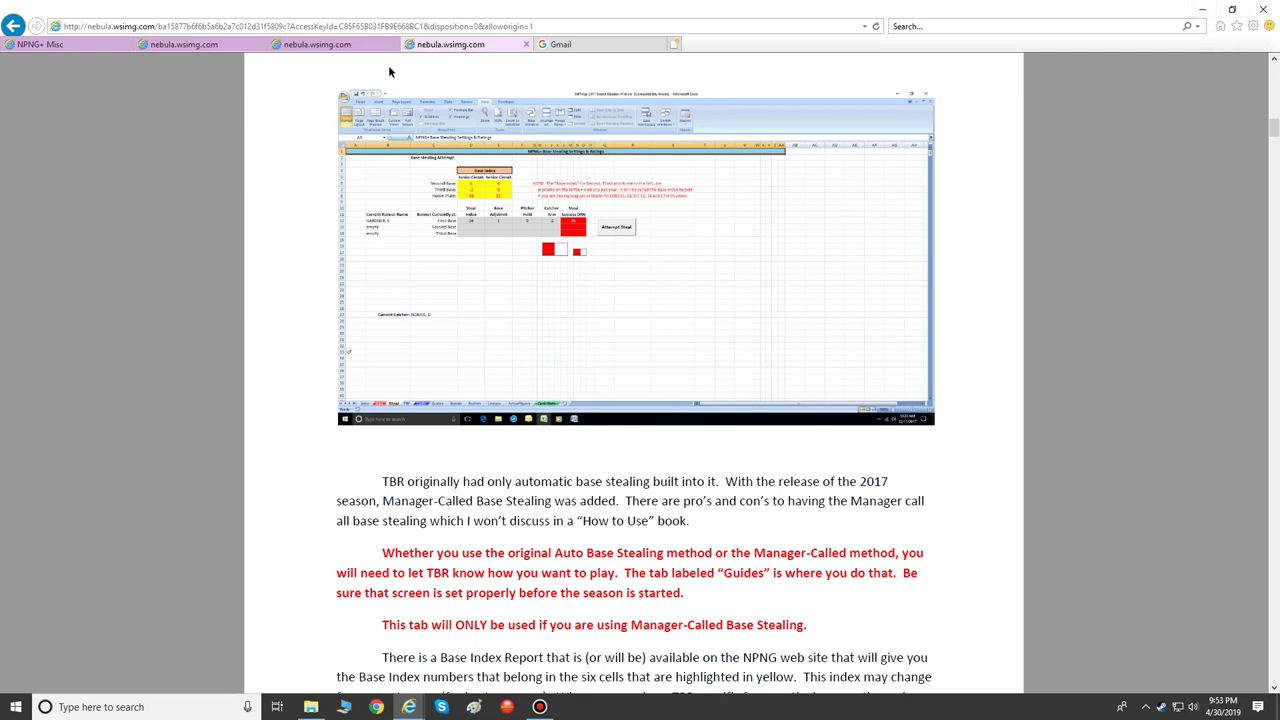
Step: Close the Gmail tab and the two extra PDF tabs
left_click(585, 44)
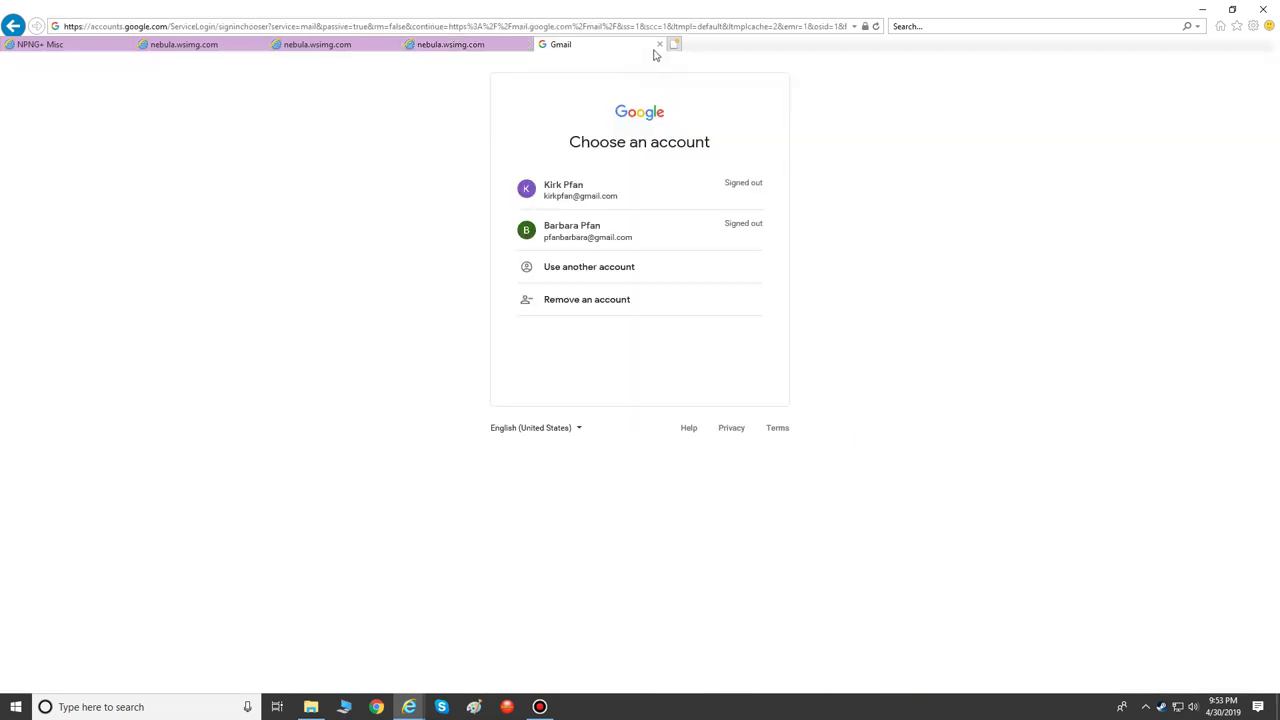
left_click(656, 44)
left_click(390, 45)
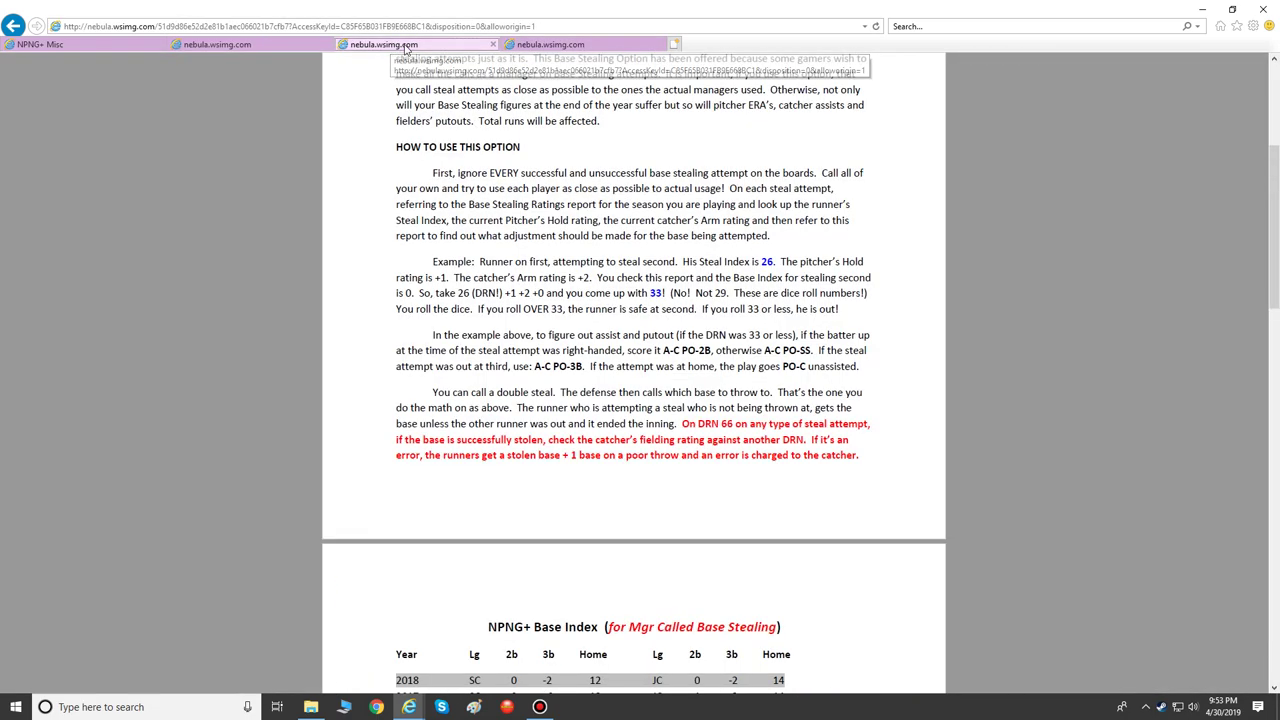
left_click(492, 44)
left_click(293, 48)
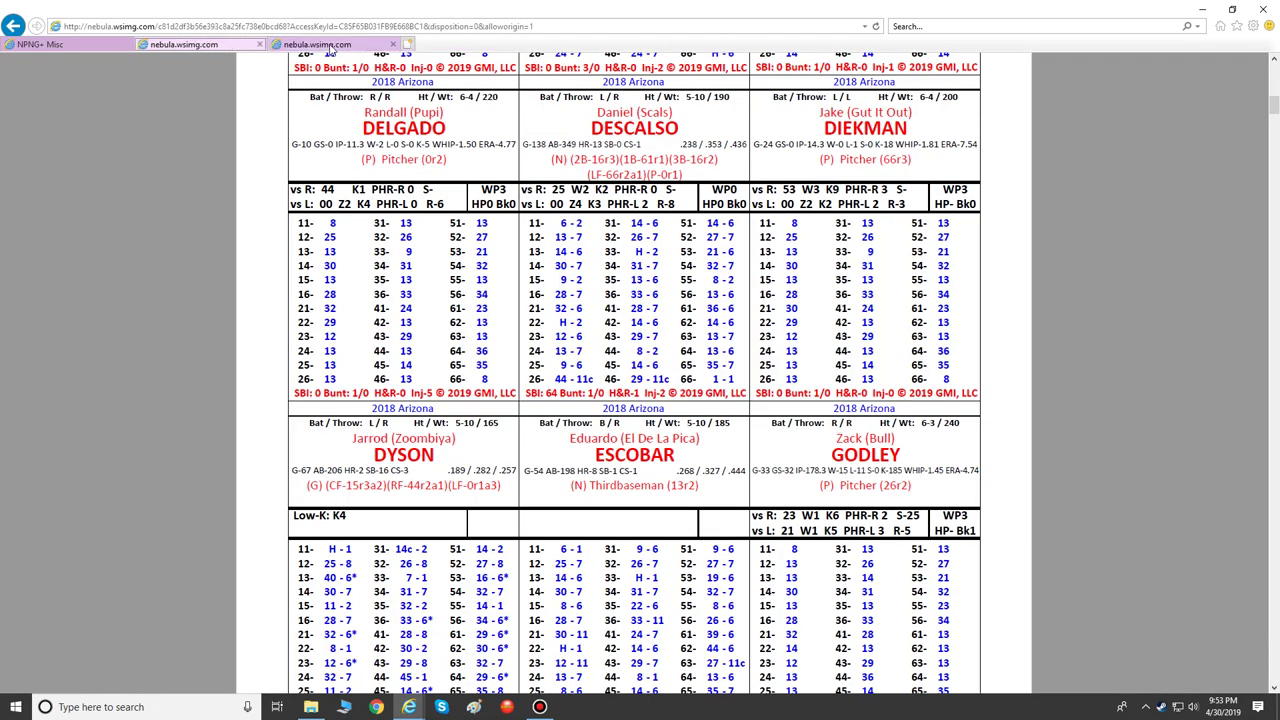
left_click(259, 45)
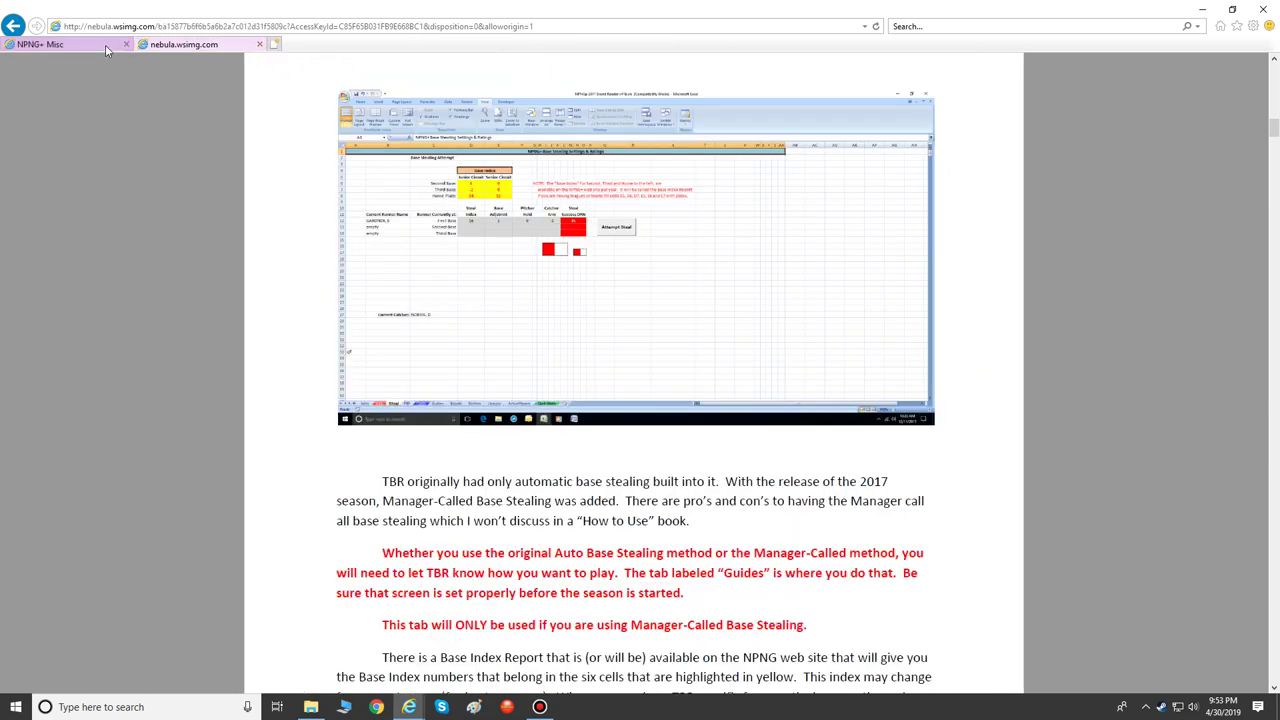
Step: Return to the NPNG+ Misc page and scroll down to the season download links
left_click(40, 44)
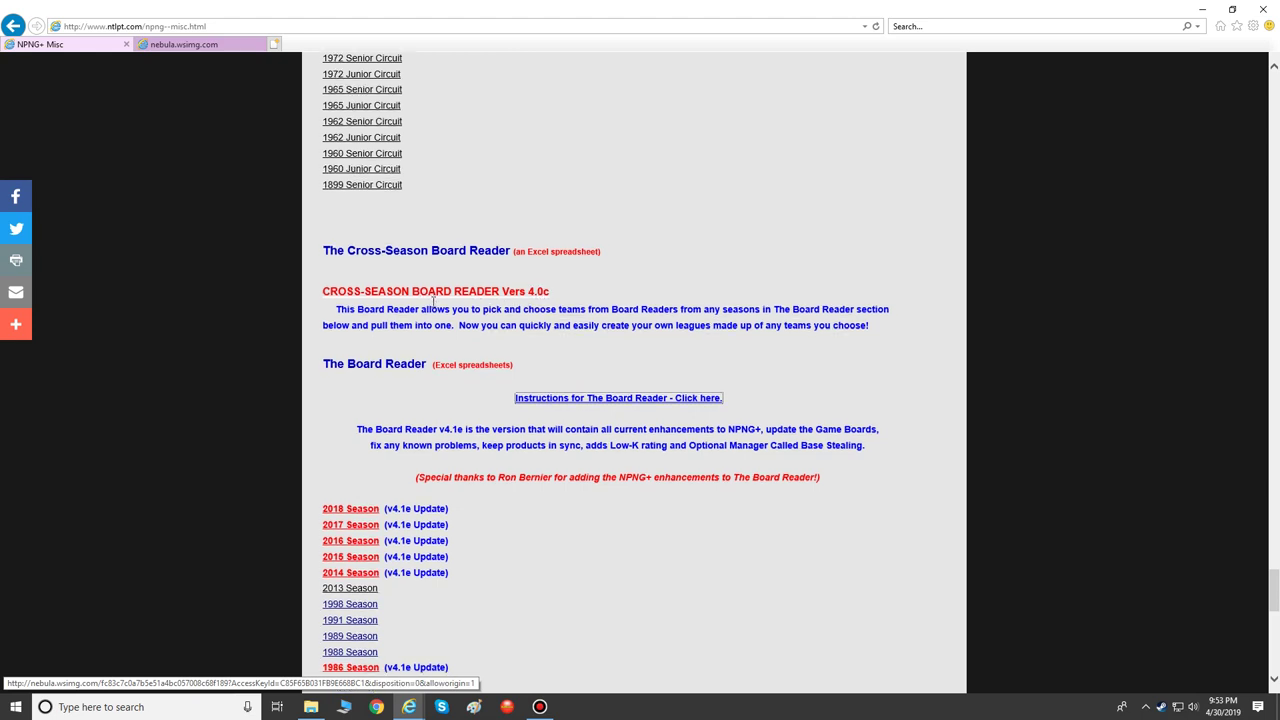
scroll(433, 302, "down", 4)
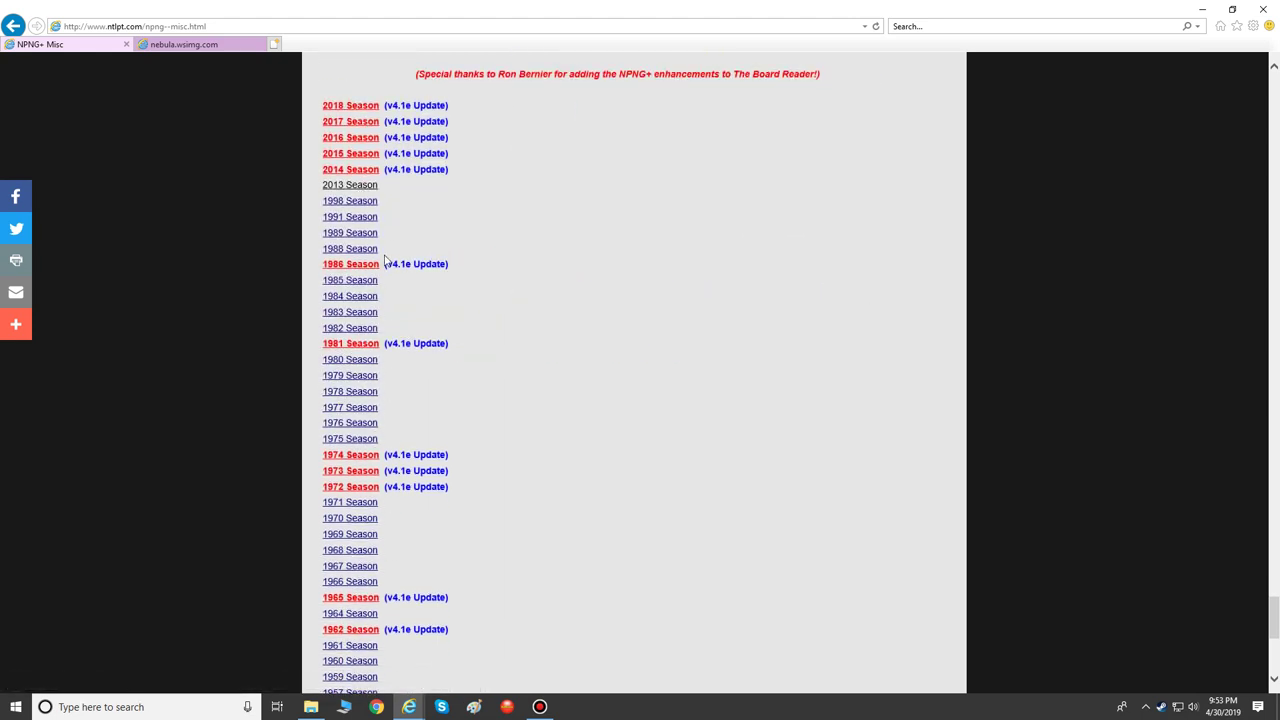
scroll(436, 364, "down", 2)
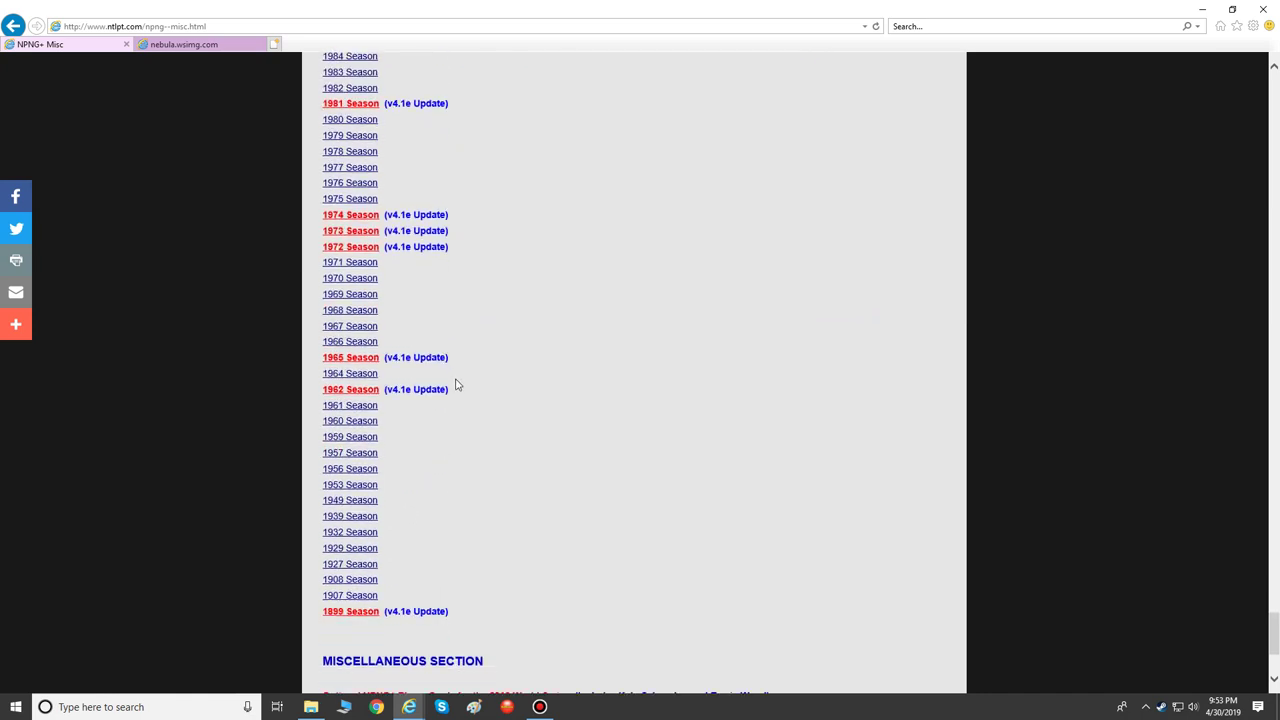
Step: Save the 1970 and 1976 season workbooks into NPNGPlus as 1970 and 1976
right_click(356, 285)
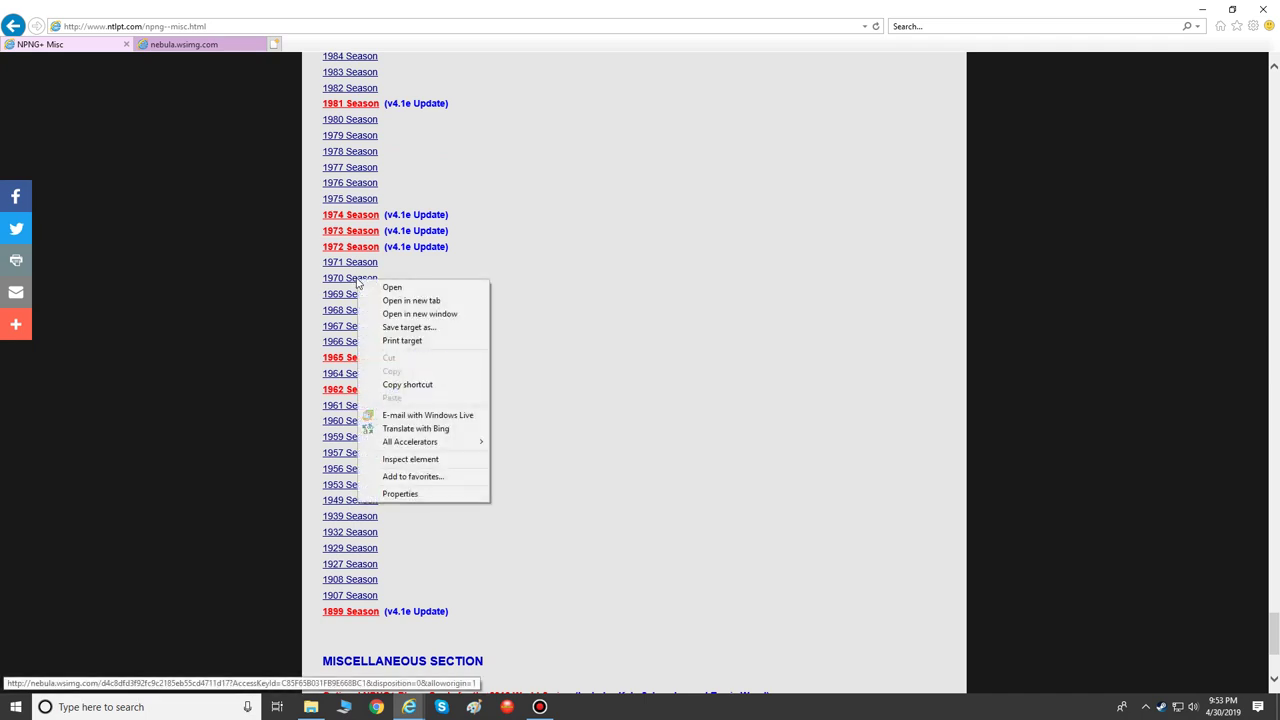
left_click(409, 327)
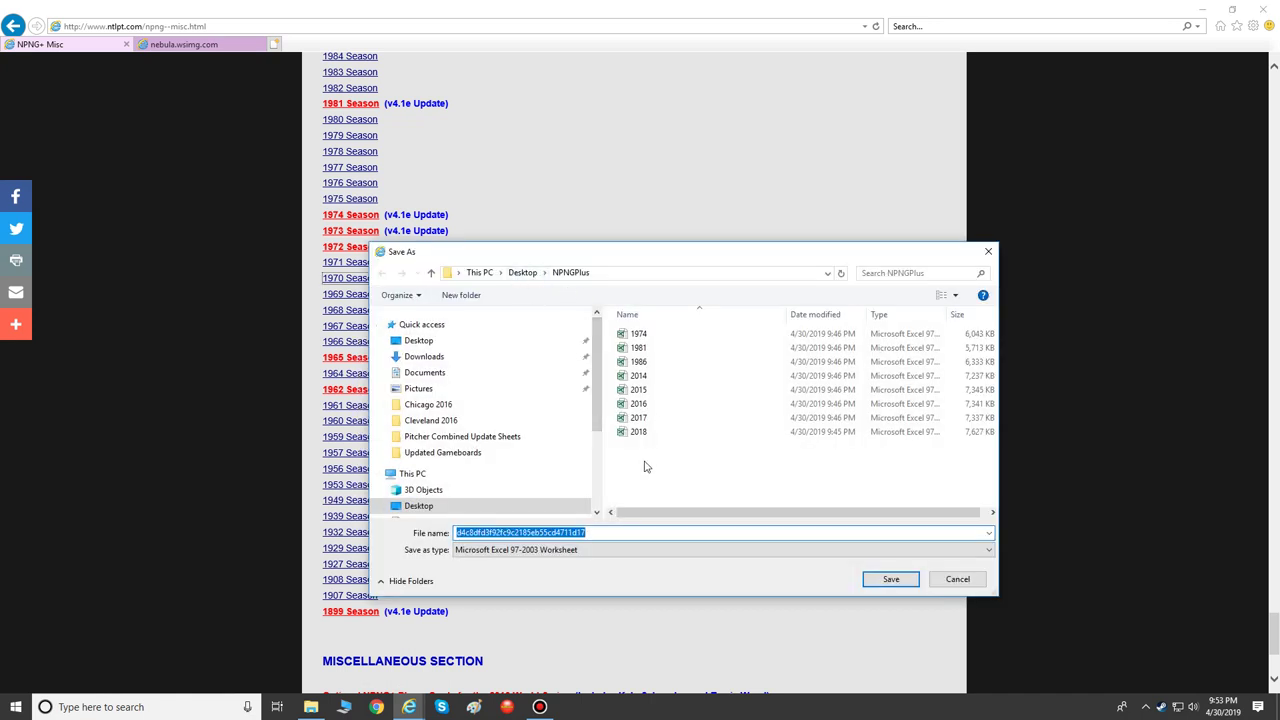
type("1970")
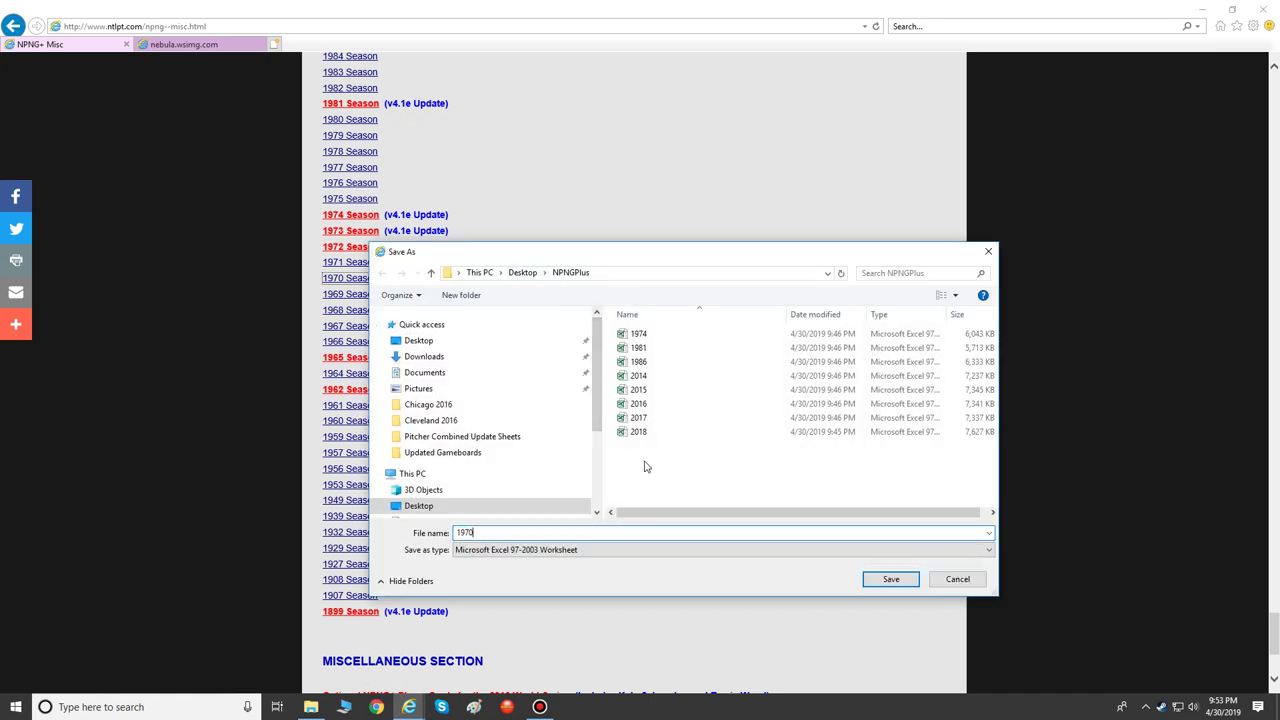
left_click(889, 580)
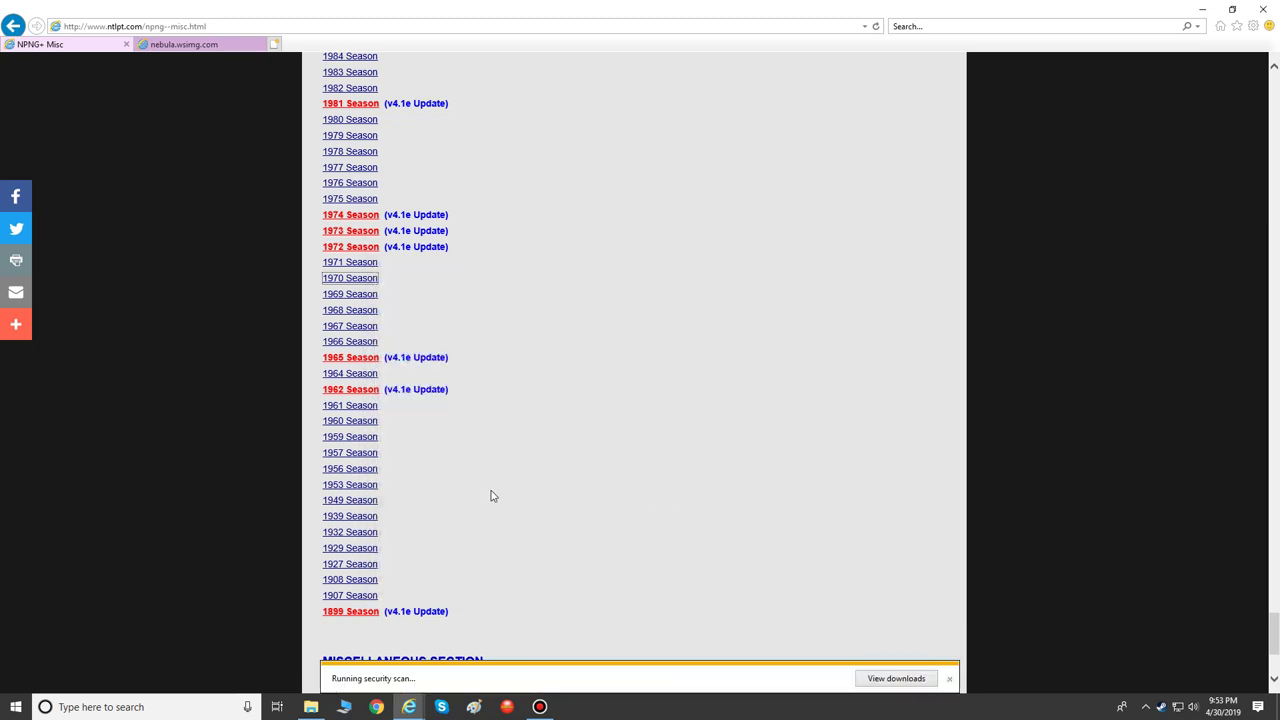
scroll(346, 320, "up", 1)
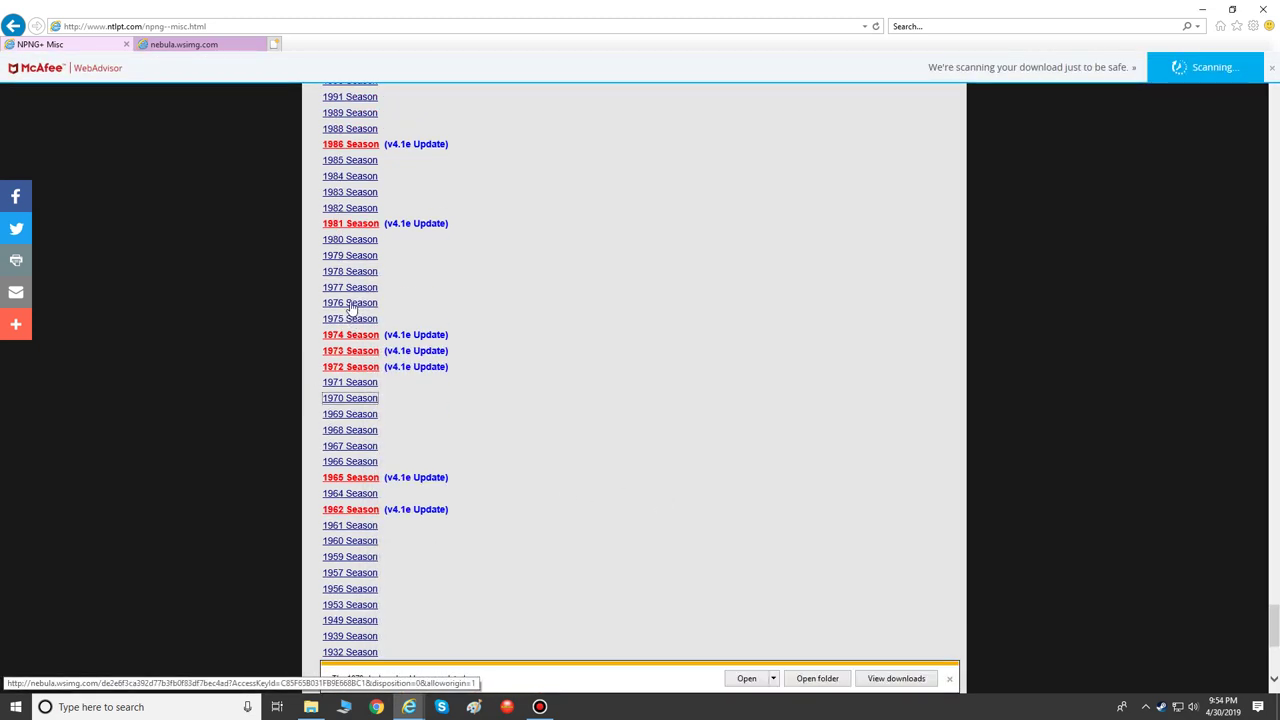
right_click(350, 303)
left_click(412, 349)
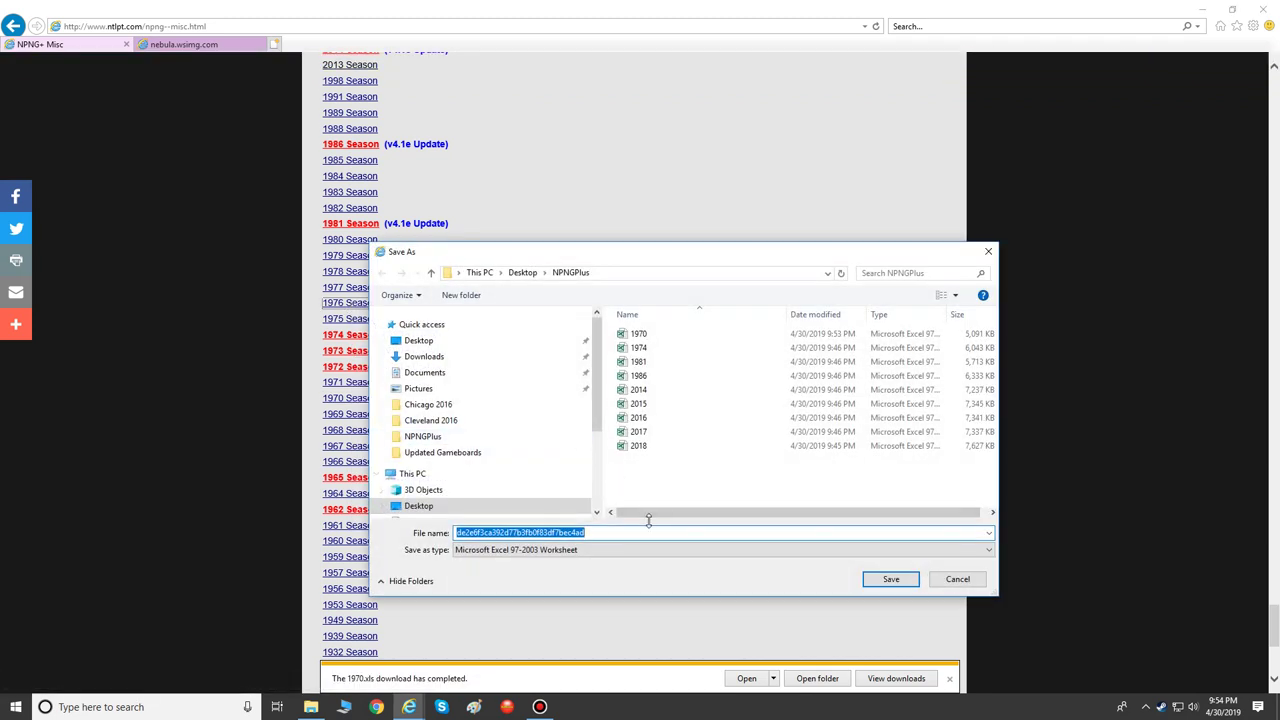
type("197")
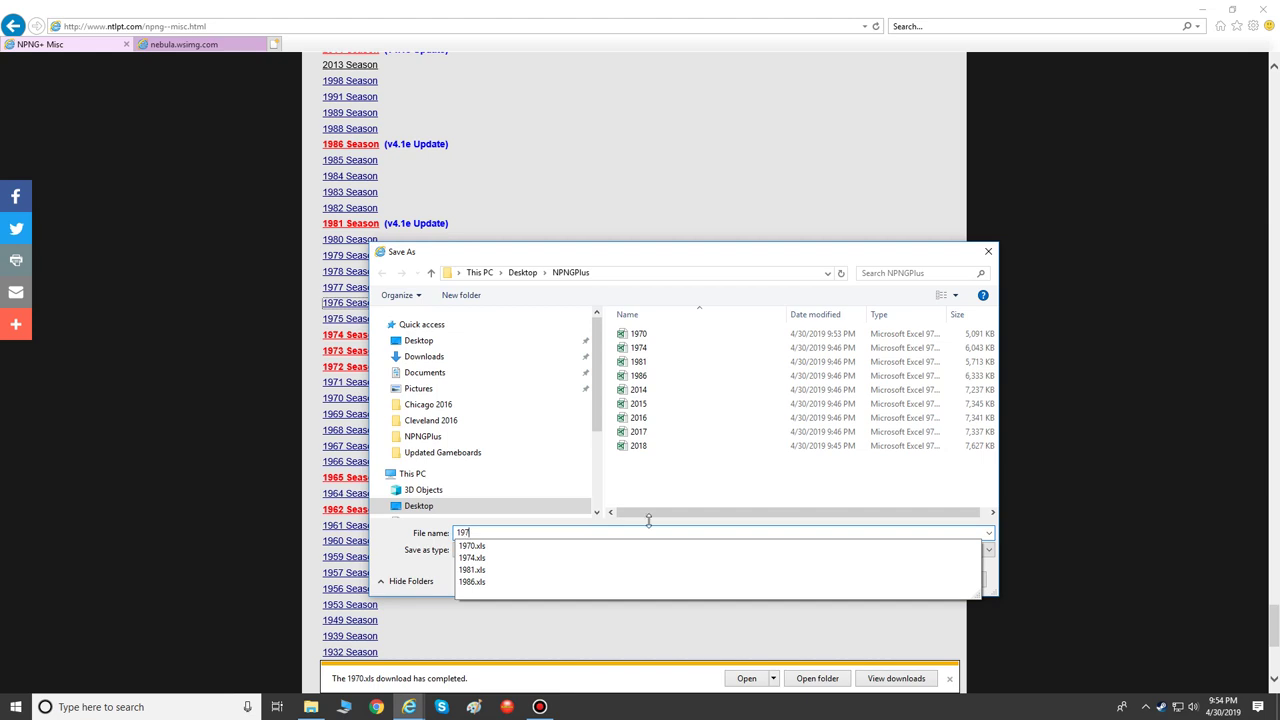
type("6")
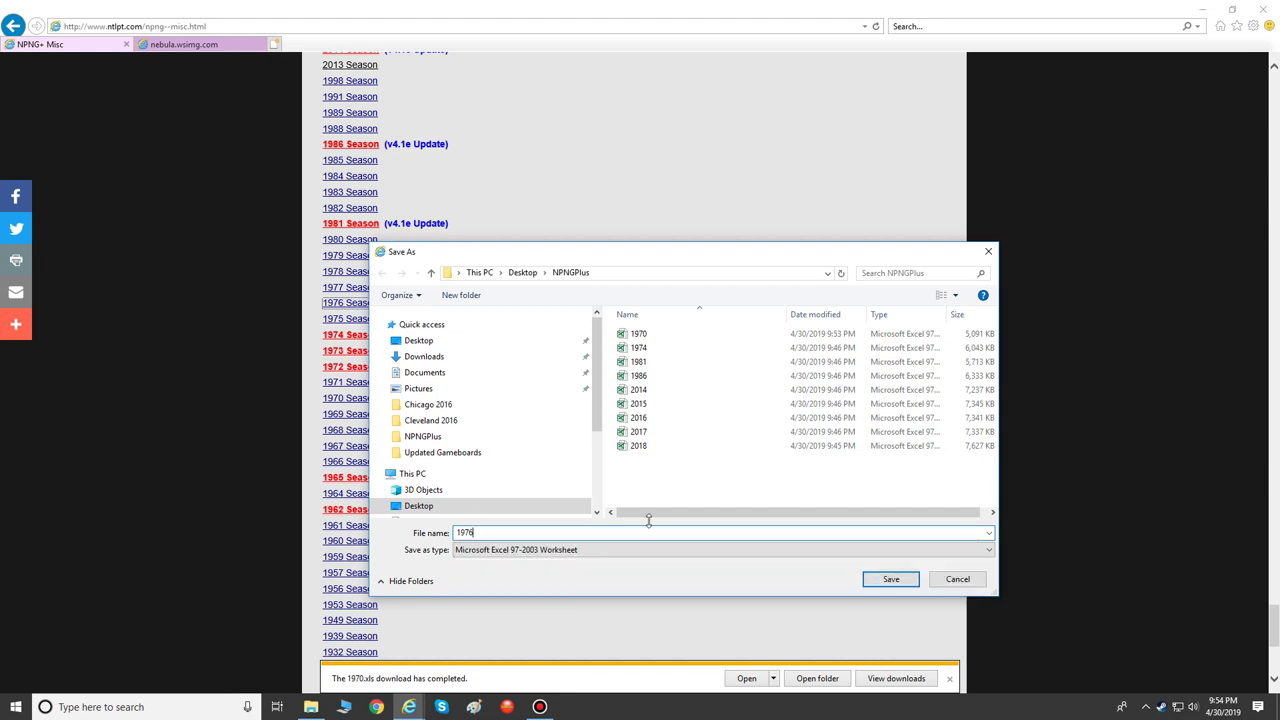
key("Return")
Step: Save the 1977 and 1978 season workbooks as 1977 and 1978
right_click(358, 290)
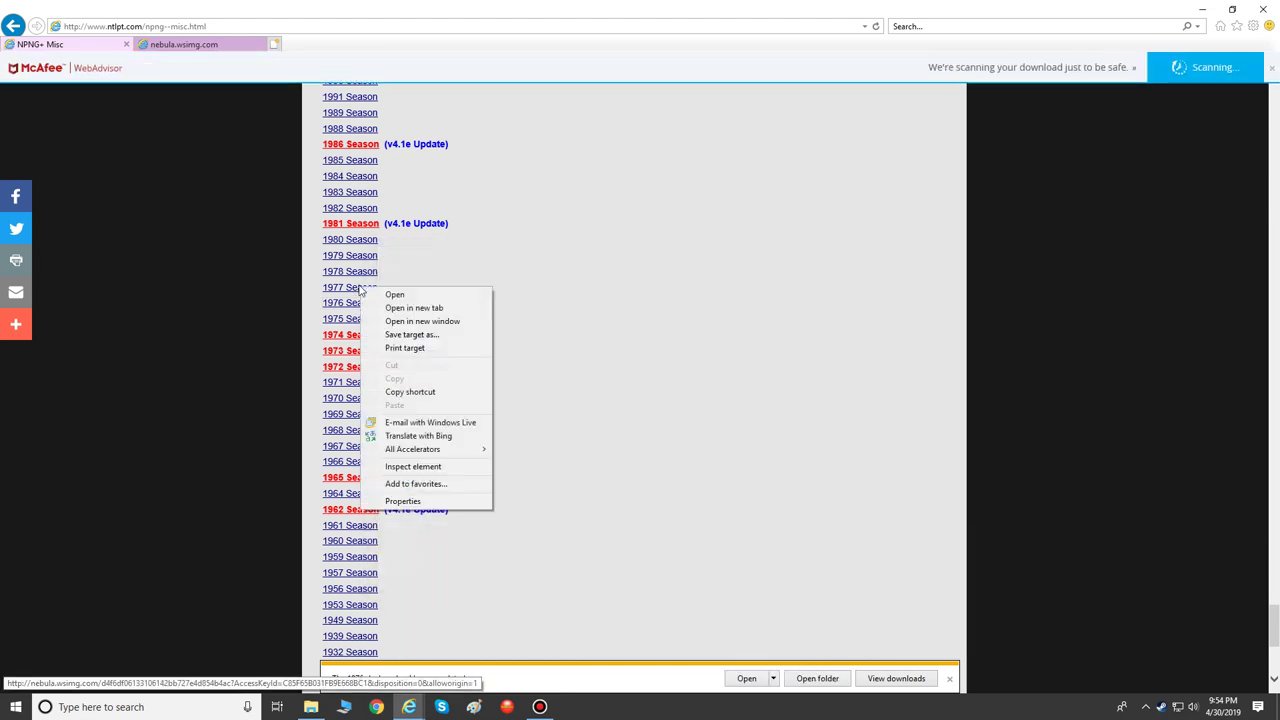
left_click(425, 337)
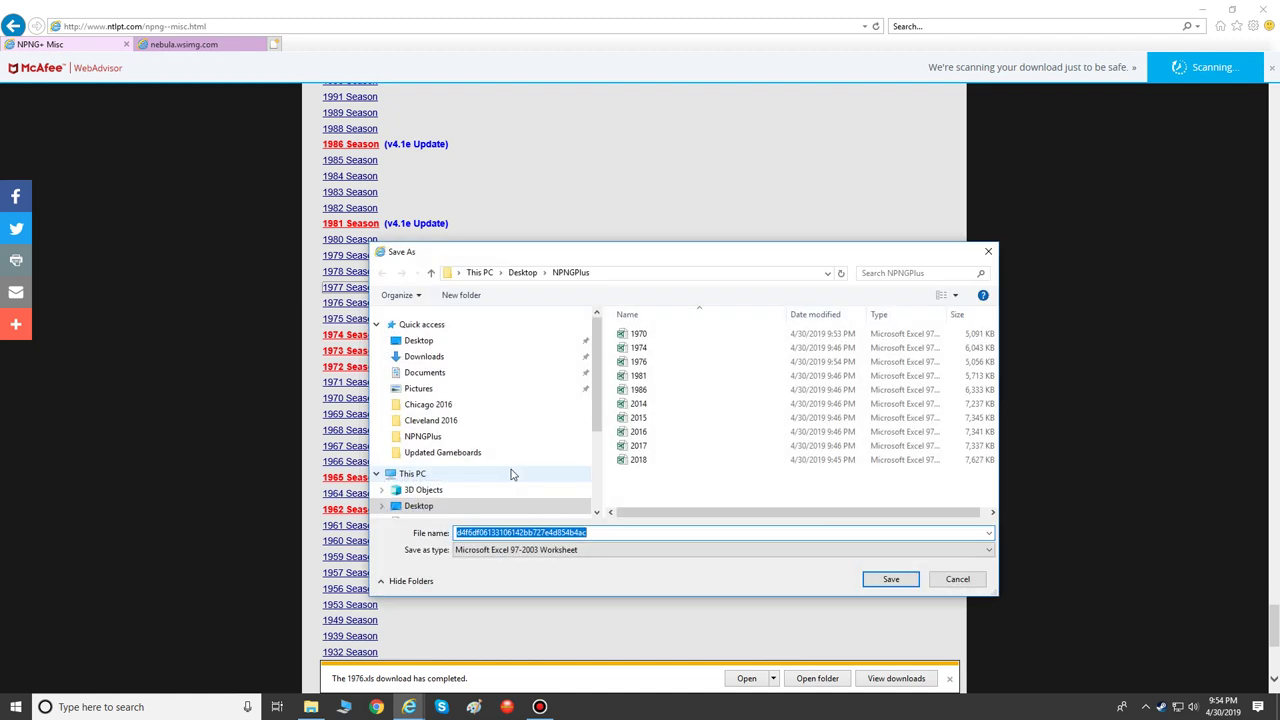
type("1977")
key("Return")
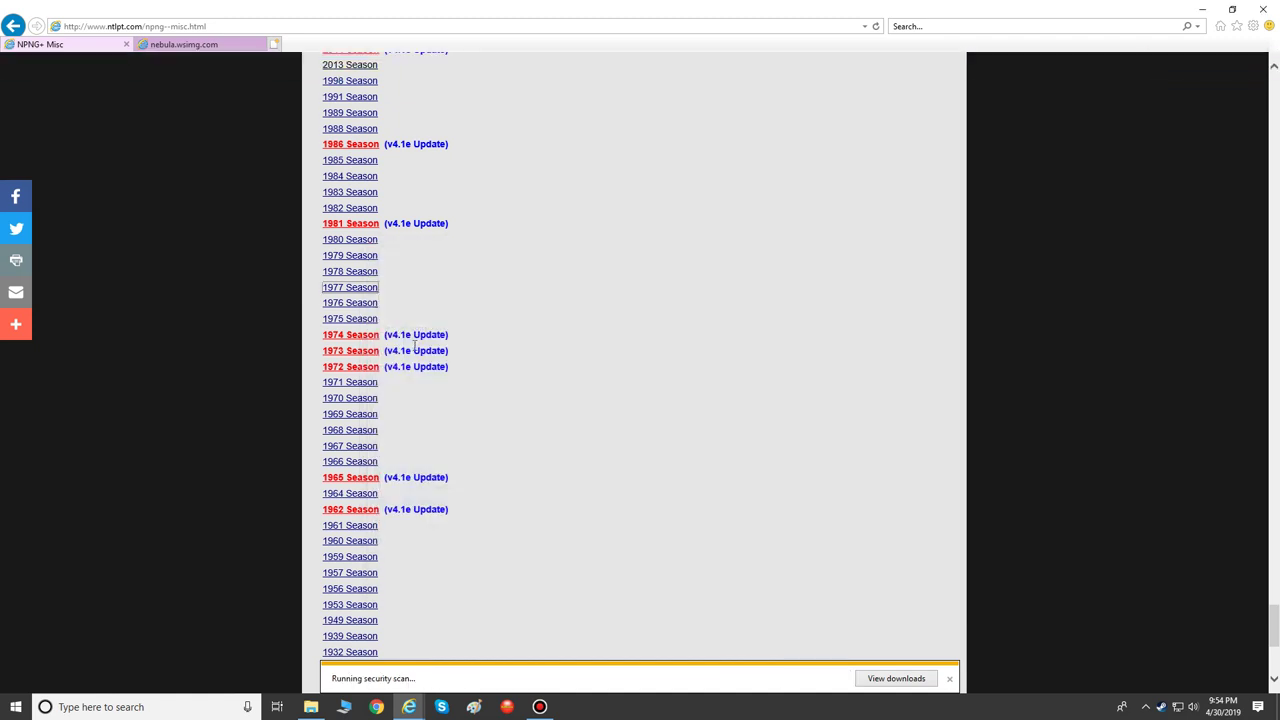
right_click(350, 271)
left_click(410, 334)
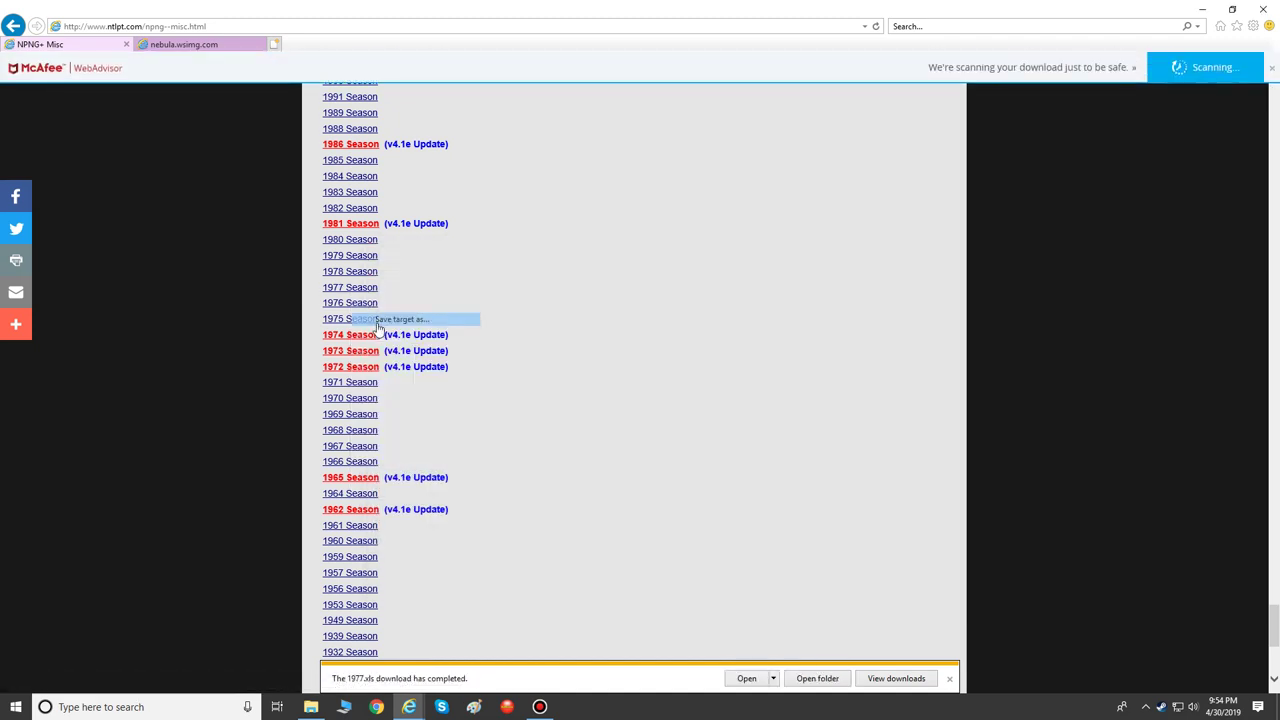
type("19")
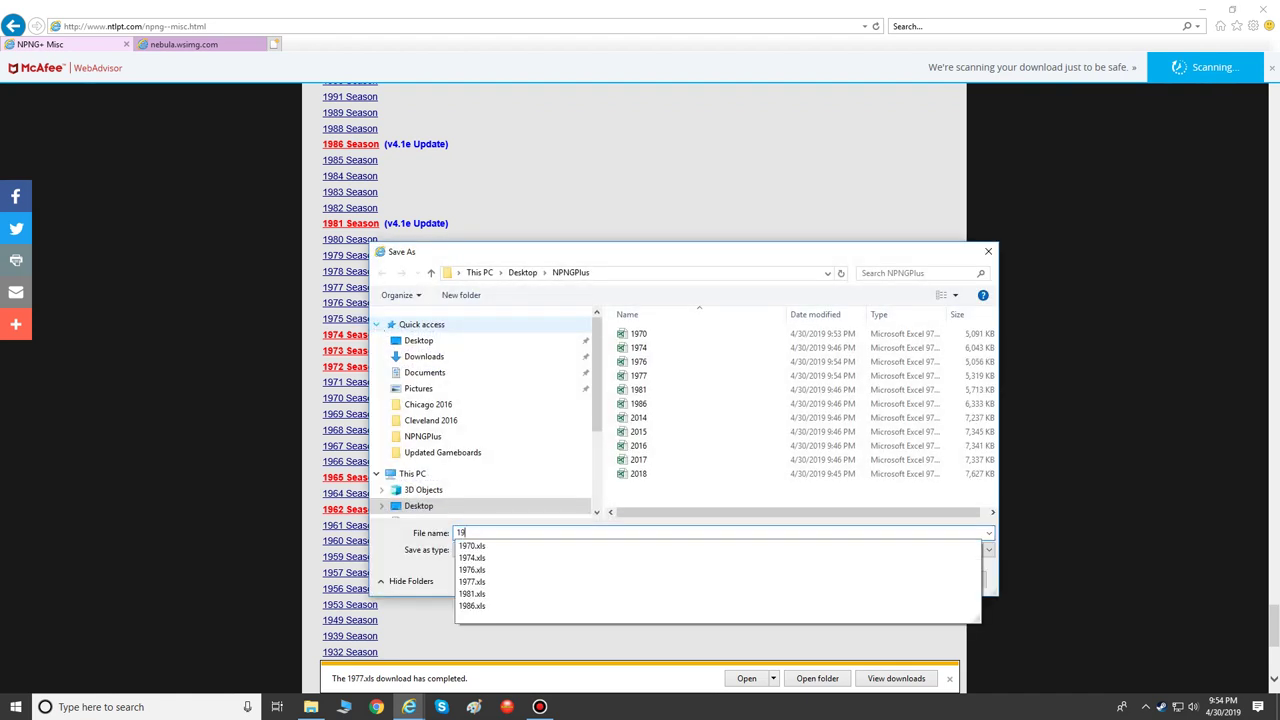
type("78")
key("Return")
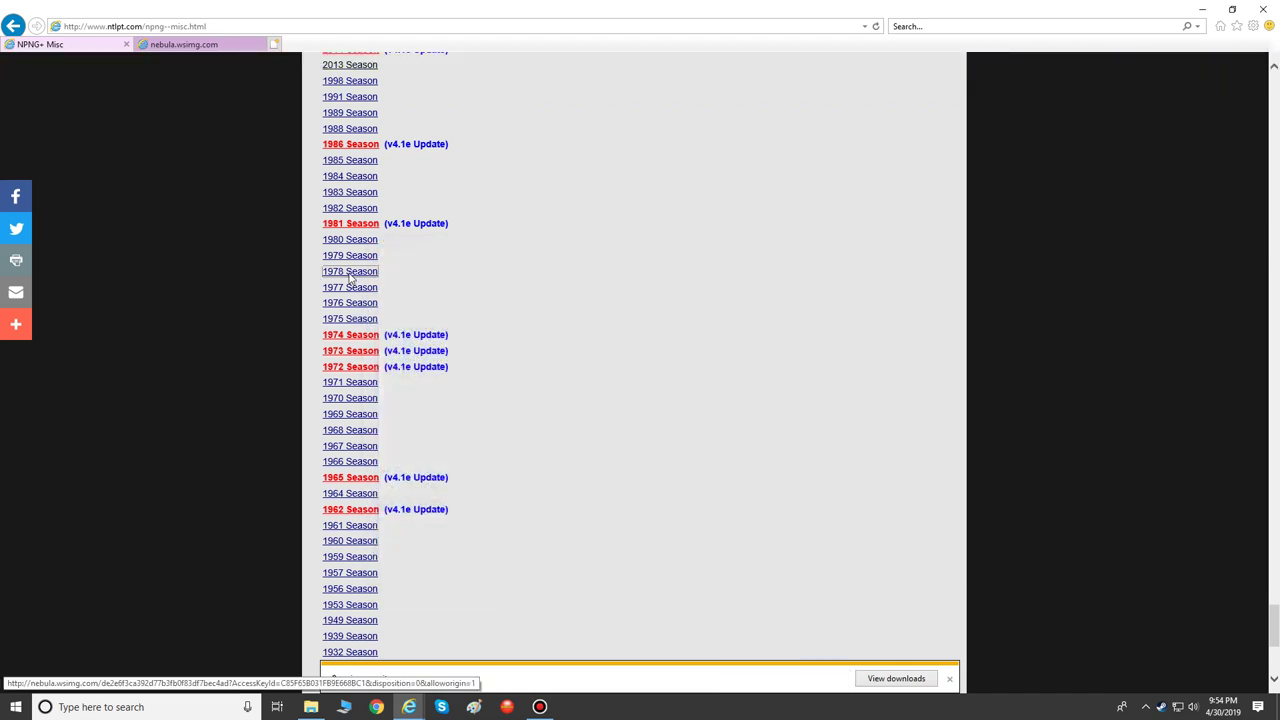
Step: Save the 1979 and 1980 season workbooks as 1979 and 1980.xls
right_click(352, 258)
left_click(375, 301)
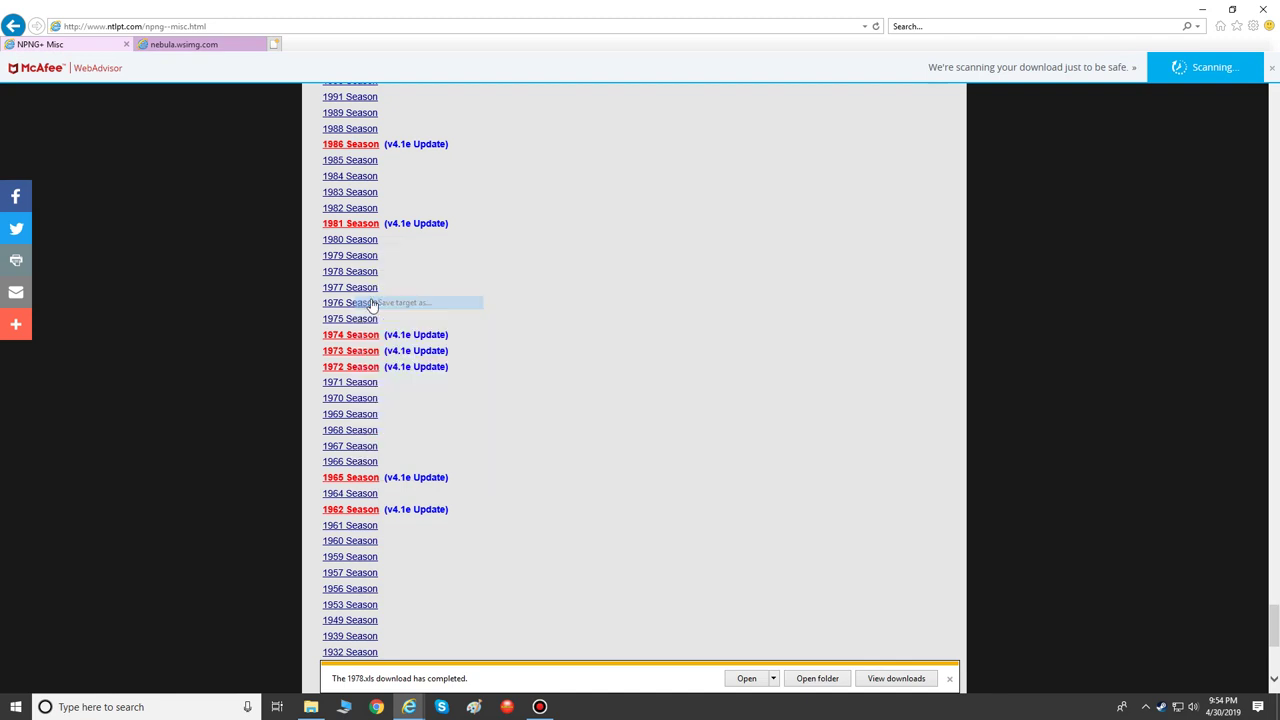
type("1979")
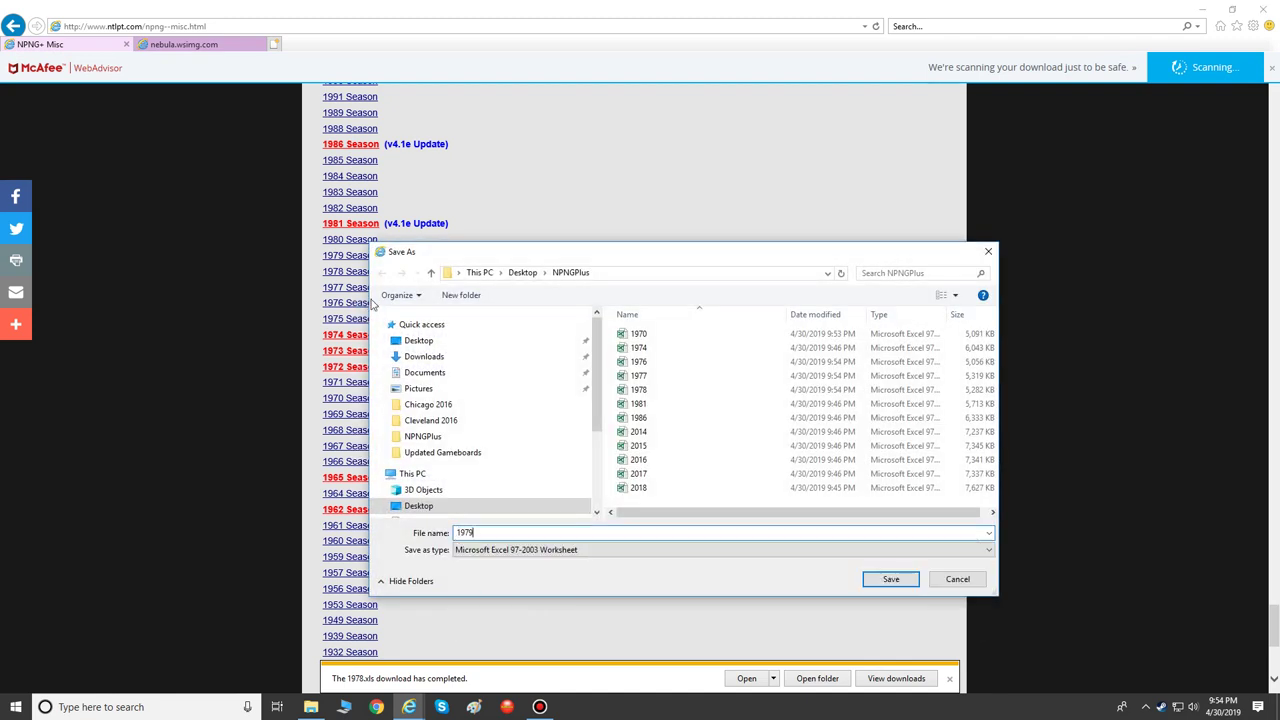
key("Return")
right_click(345, 240)
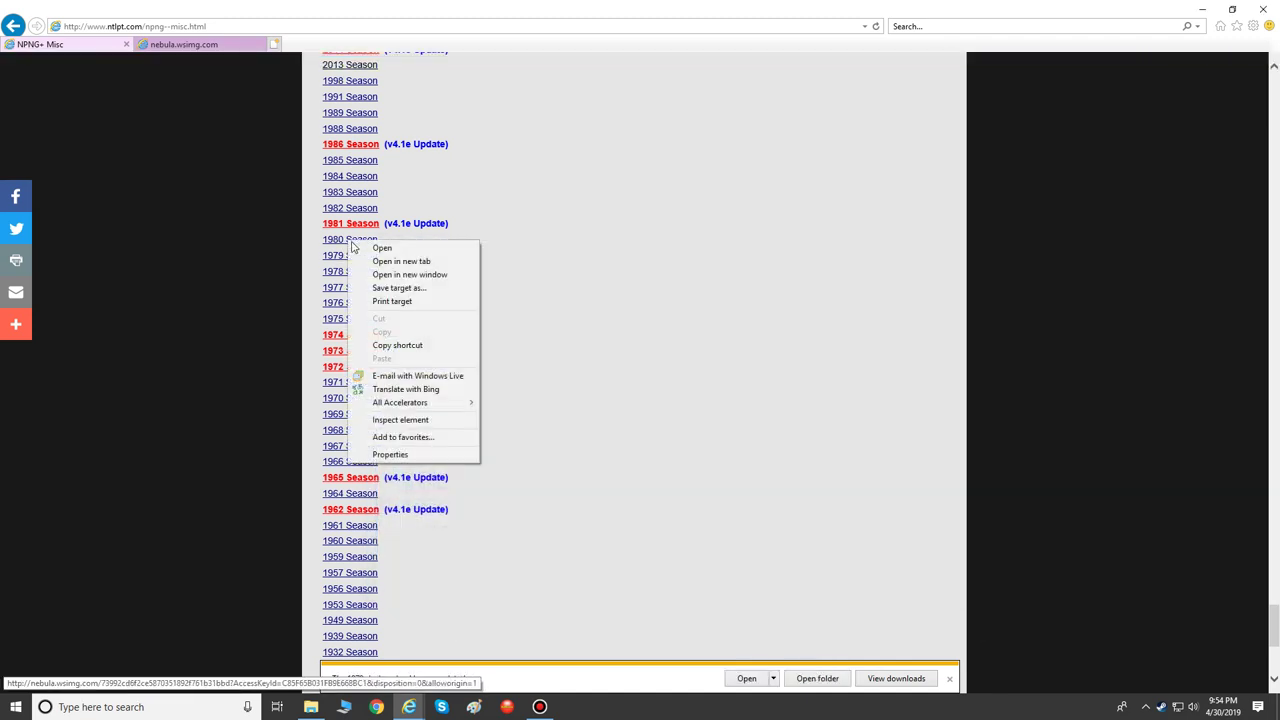
left_click(372, 288)
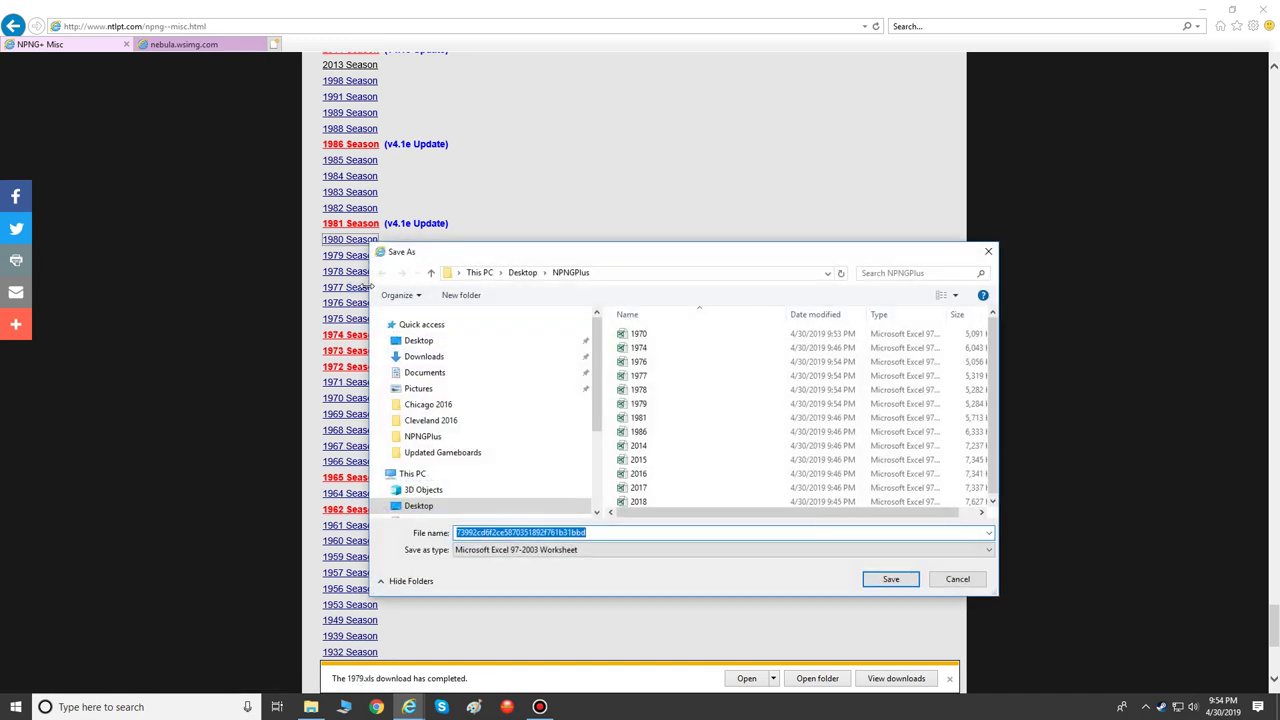
type("1980")
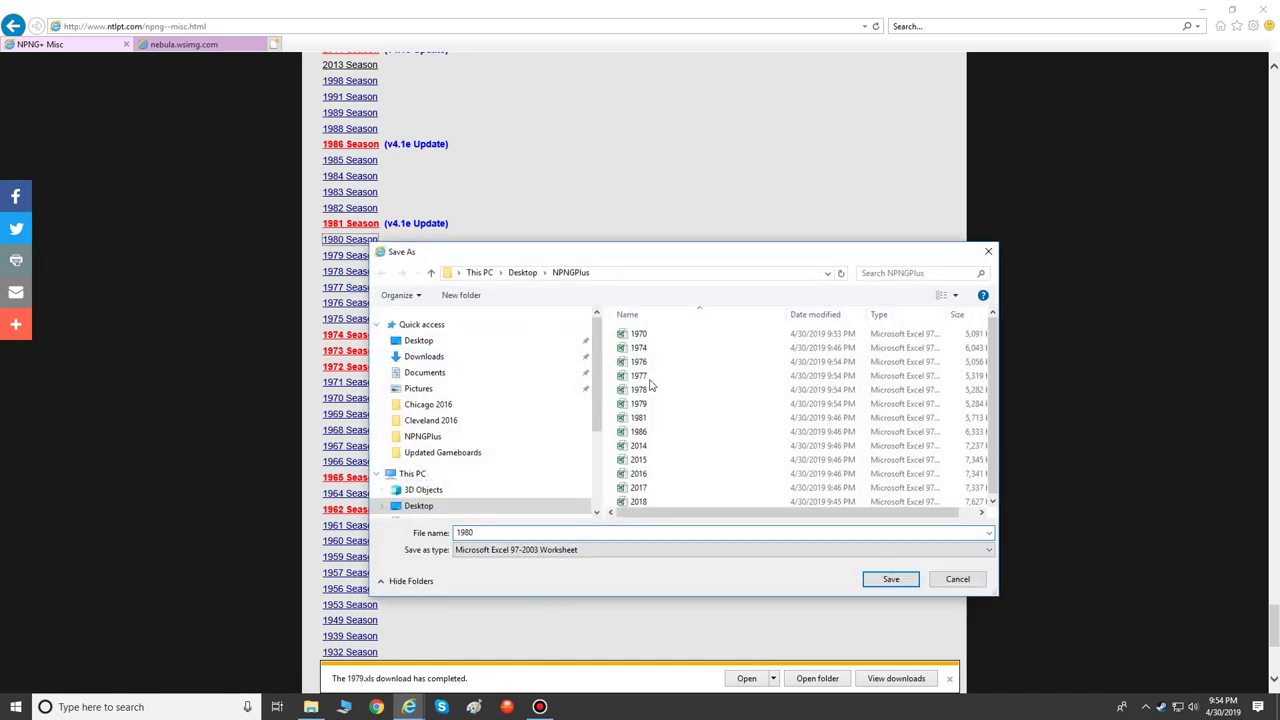
left_click(891, 579)
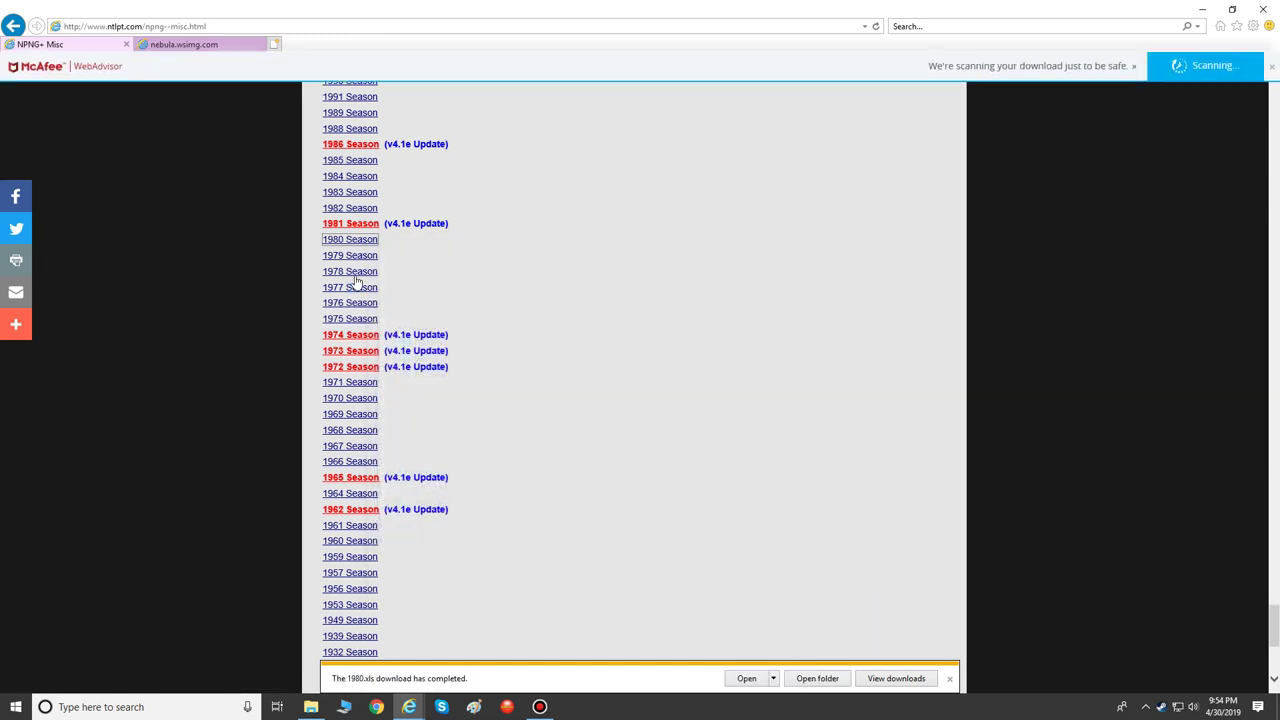
left_click(505, 369)
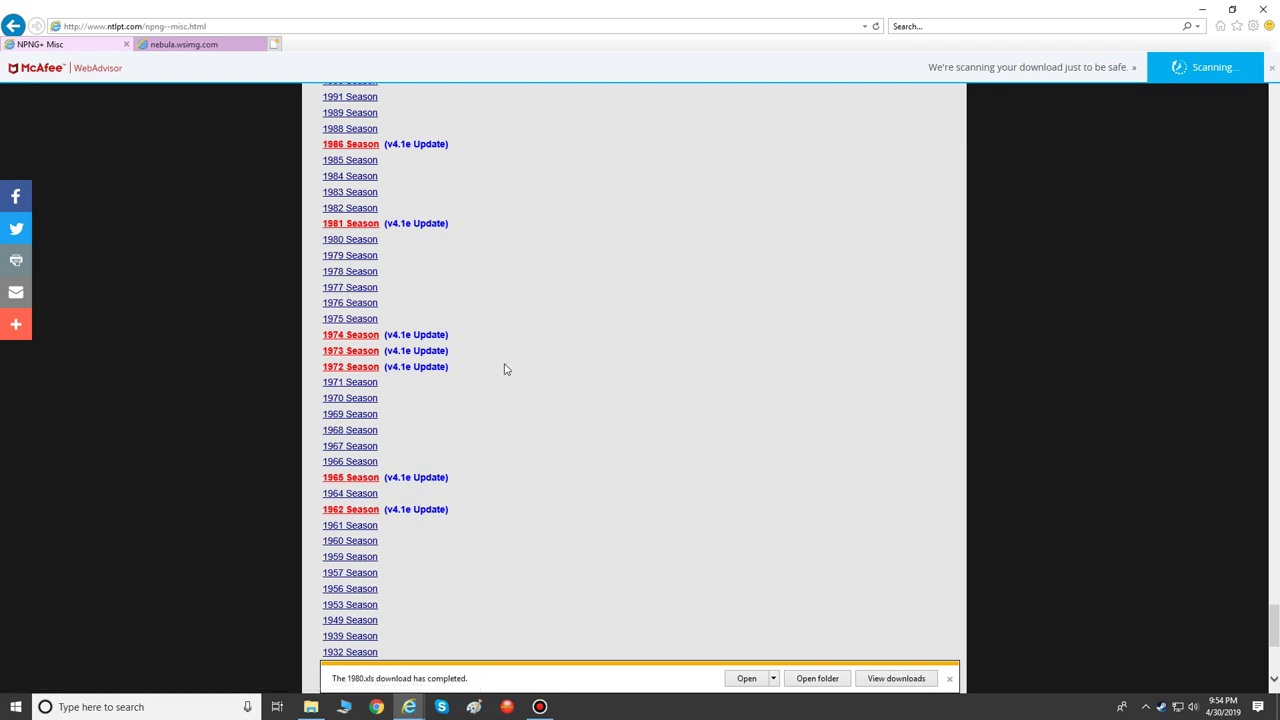
scroll(505, 369, "up", 3)
scroll(512, 233, "up", 1)
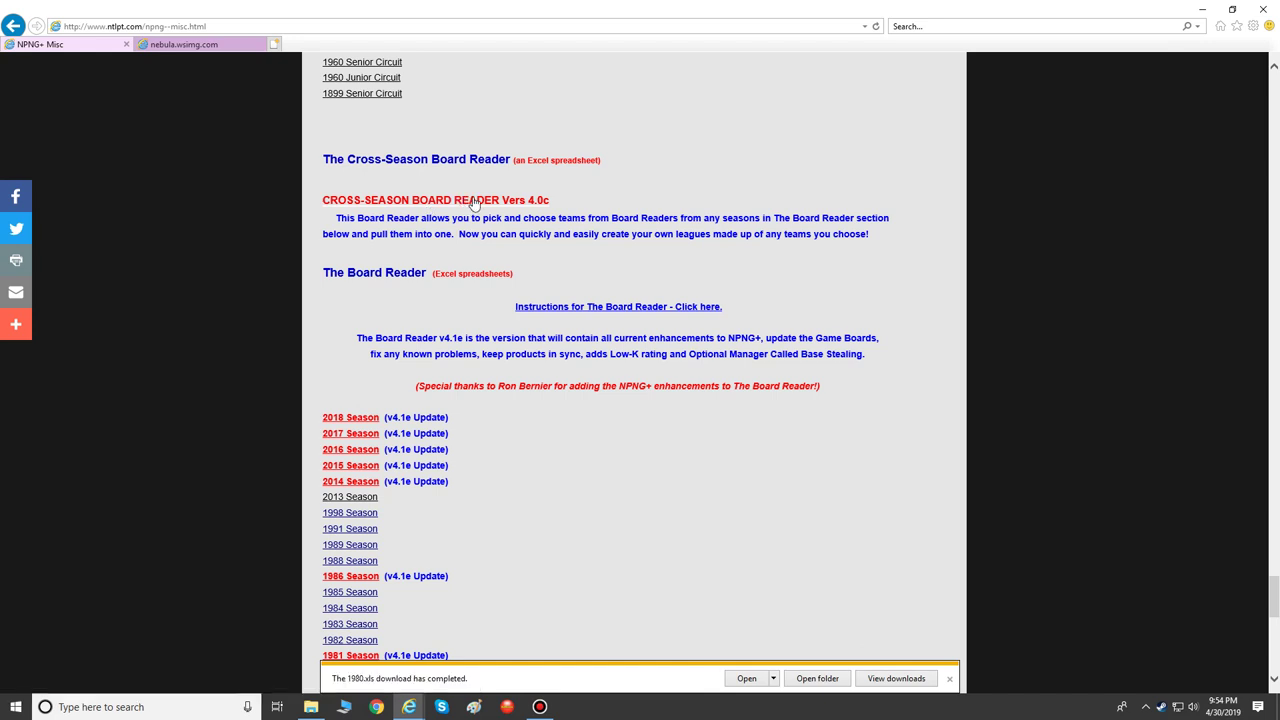
Step: Save the CROSS-SEASON BOARD READER link target into NPNGPlus under the name Board Reader
right_click(474, 203)
left_click(496, 247)
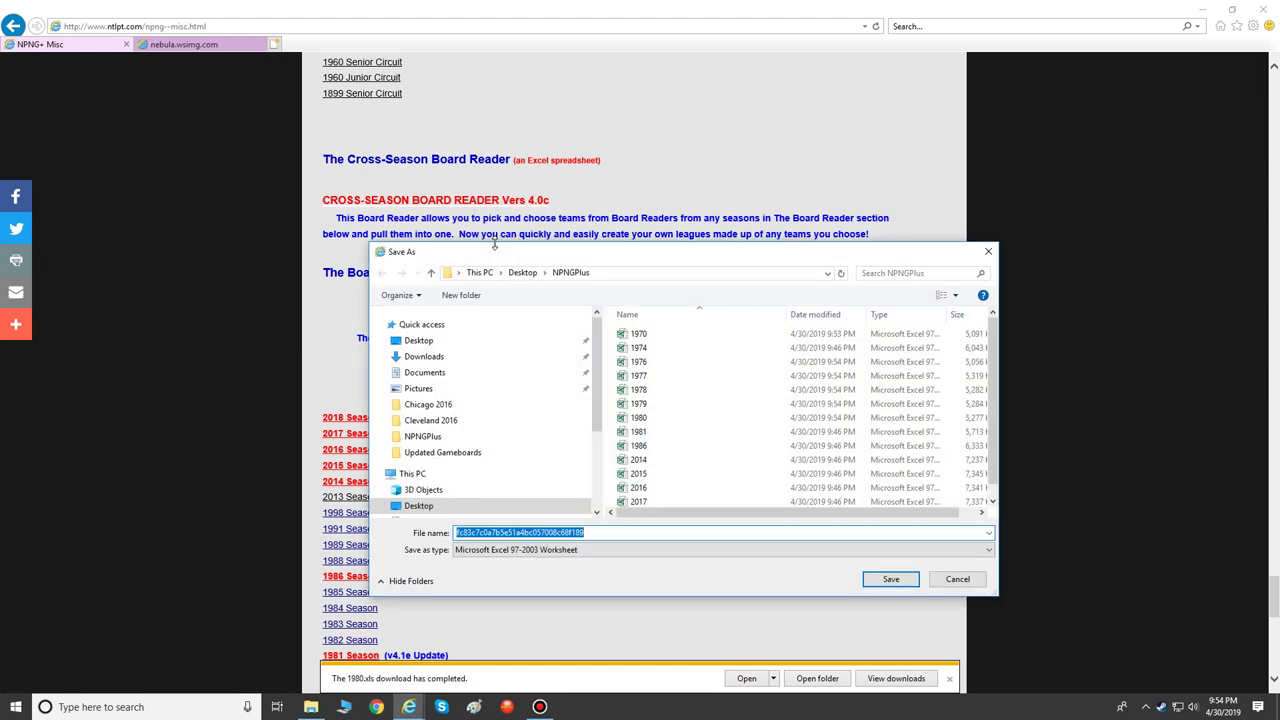
type("Board Reader")
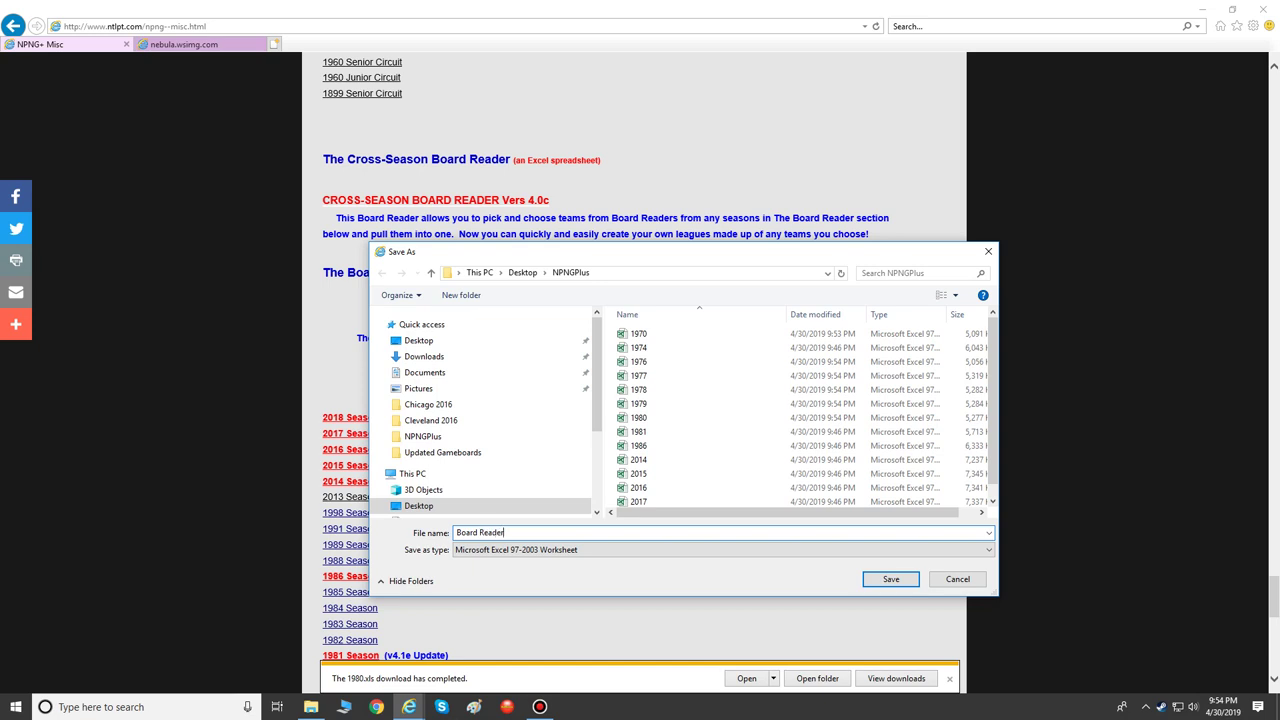
left_click(889, 579)
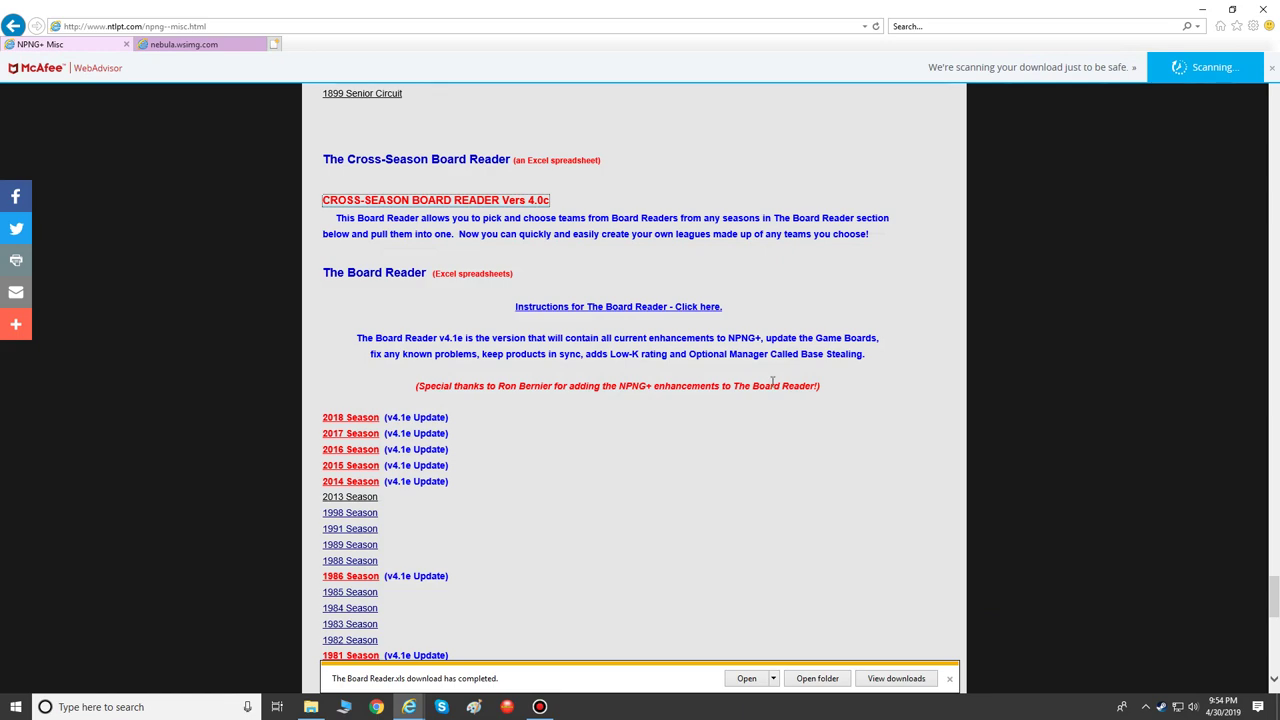
Step: Scroll through the season list, then minimize Internet Explorer to reveal the desktop
scroll(406, 432, "down", 7)
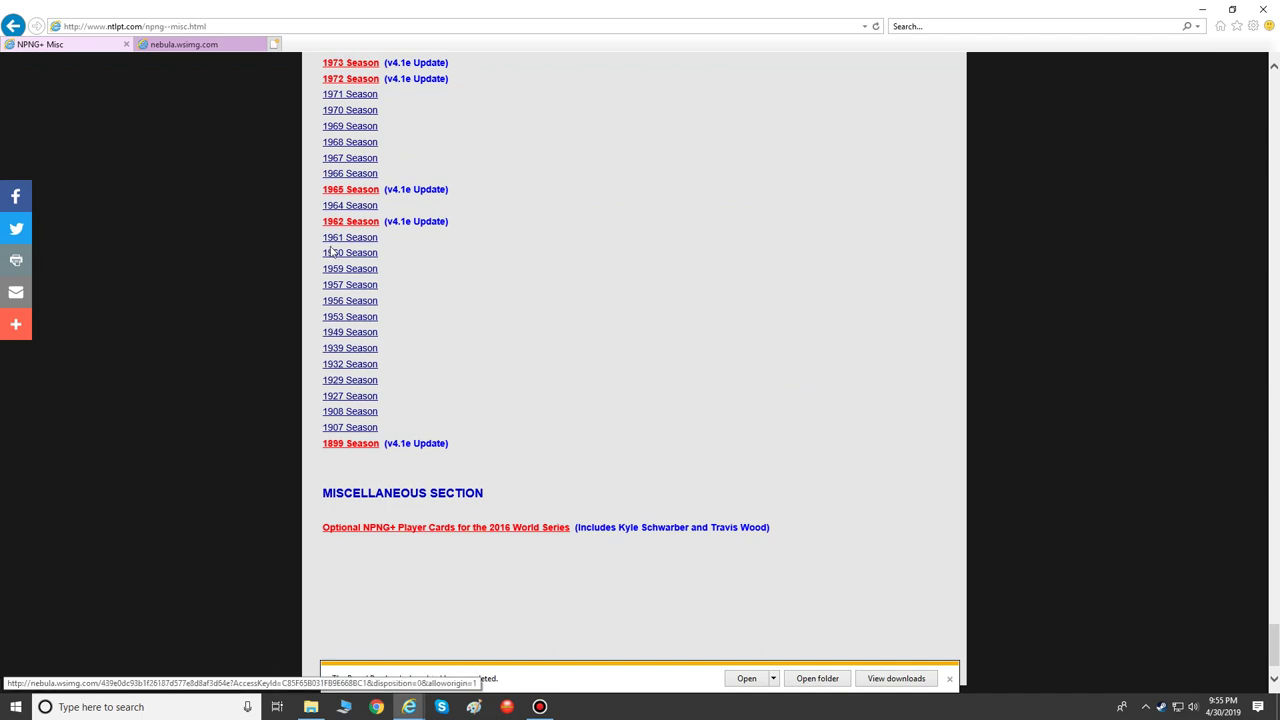
scroll(345, 350, "up", 1)
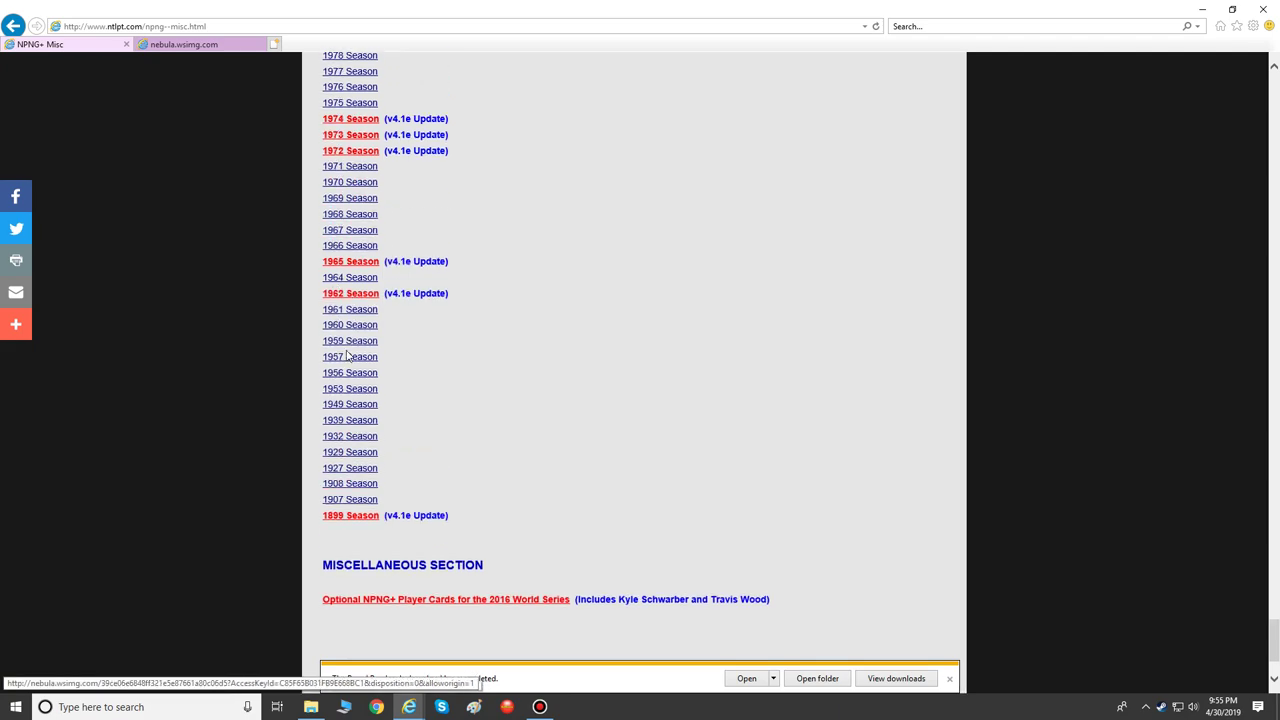
scroll(470, 345, "up", 3)
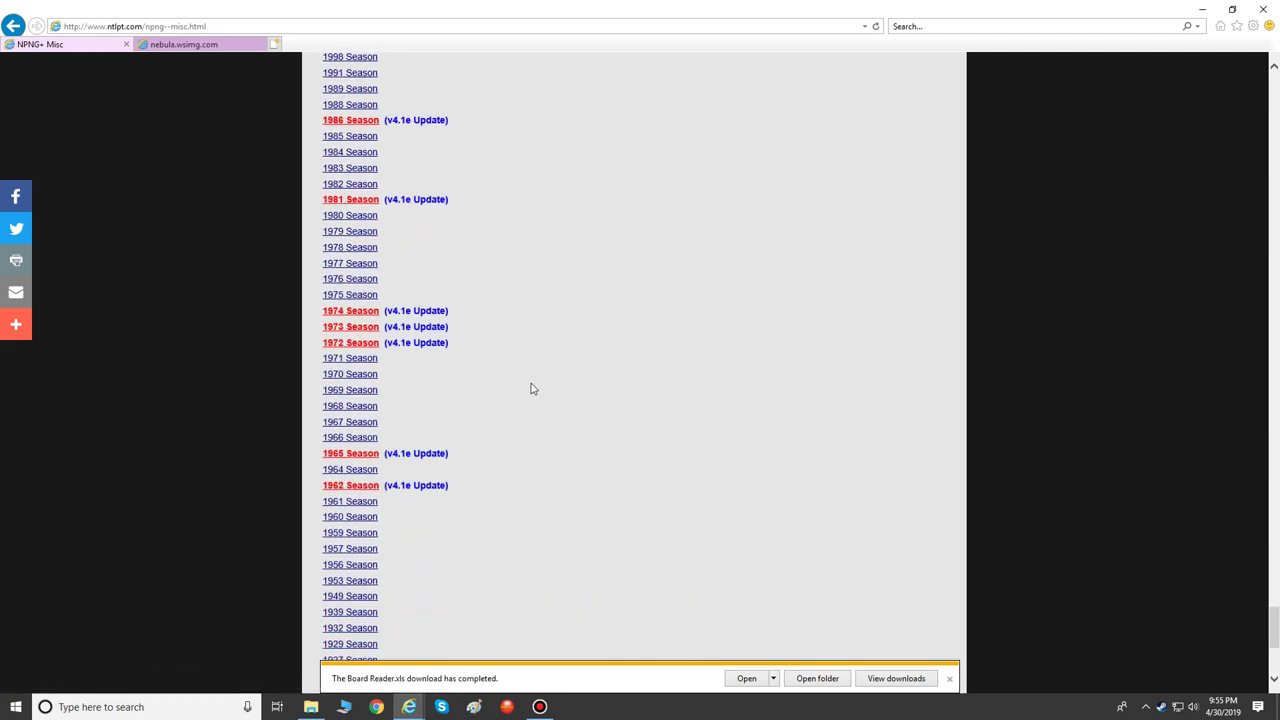
scroll(590, 365, "up", 5)
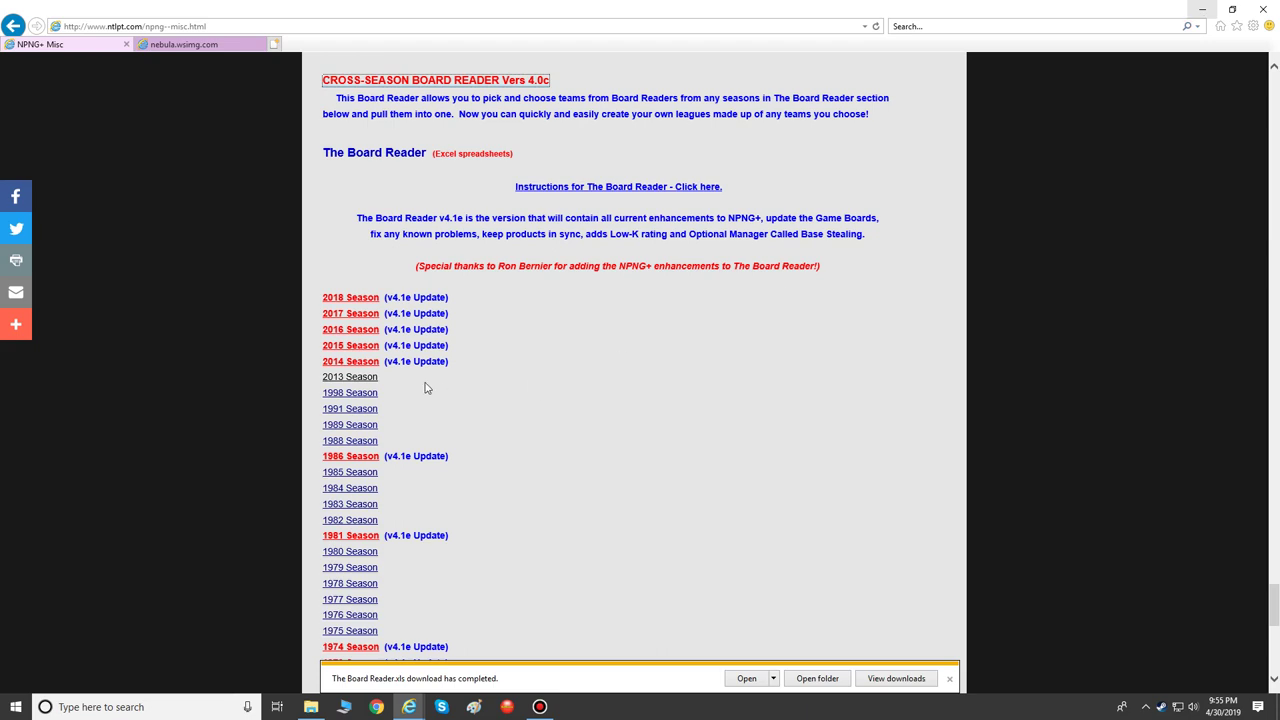
scroll(380, 400, "down", 3)
scroll(365, 418, "down", 4)
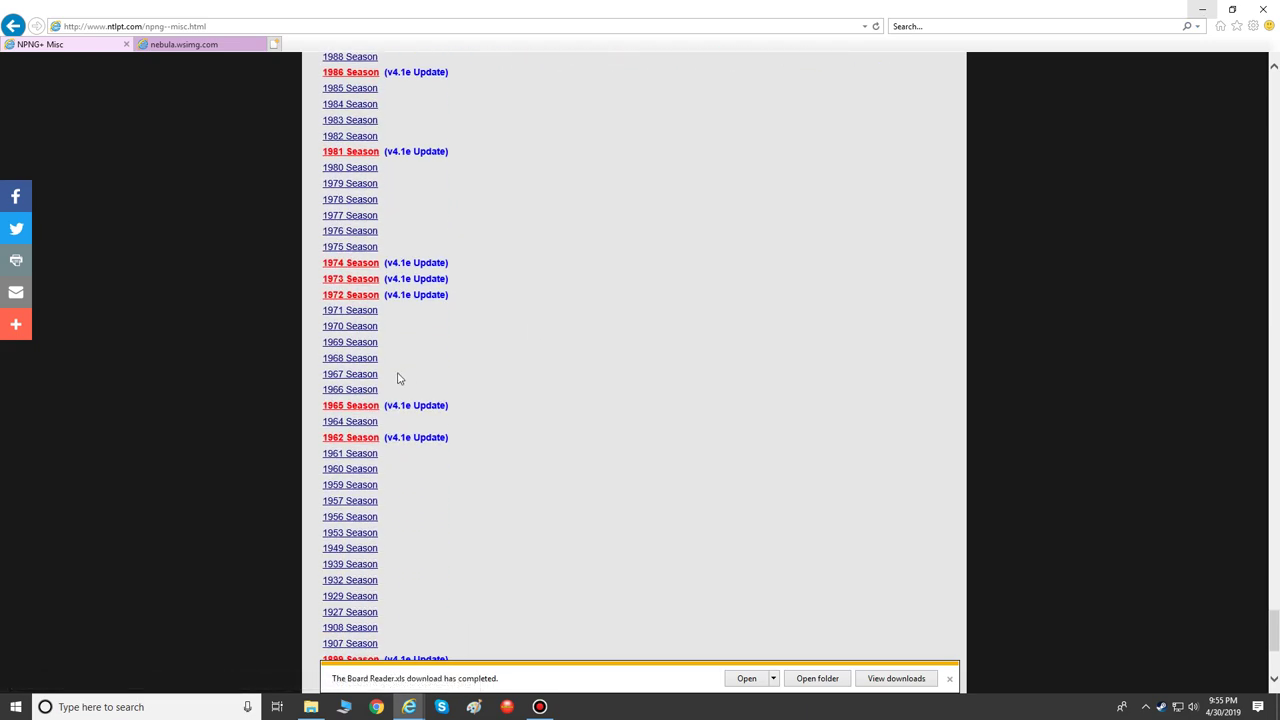
scroll(412, 414, "down", 2)
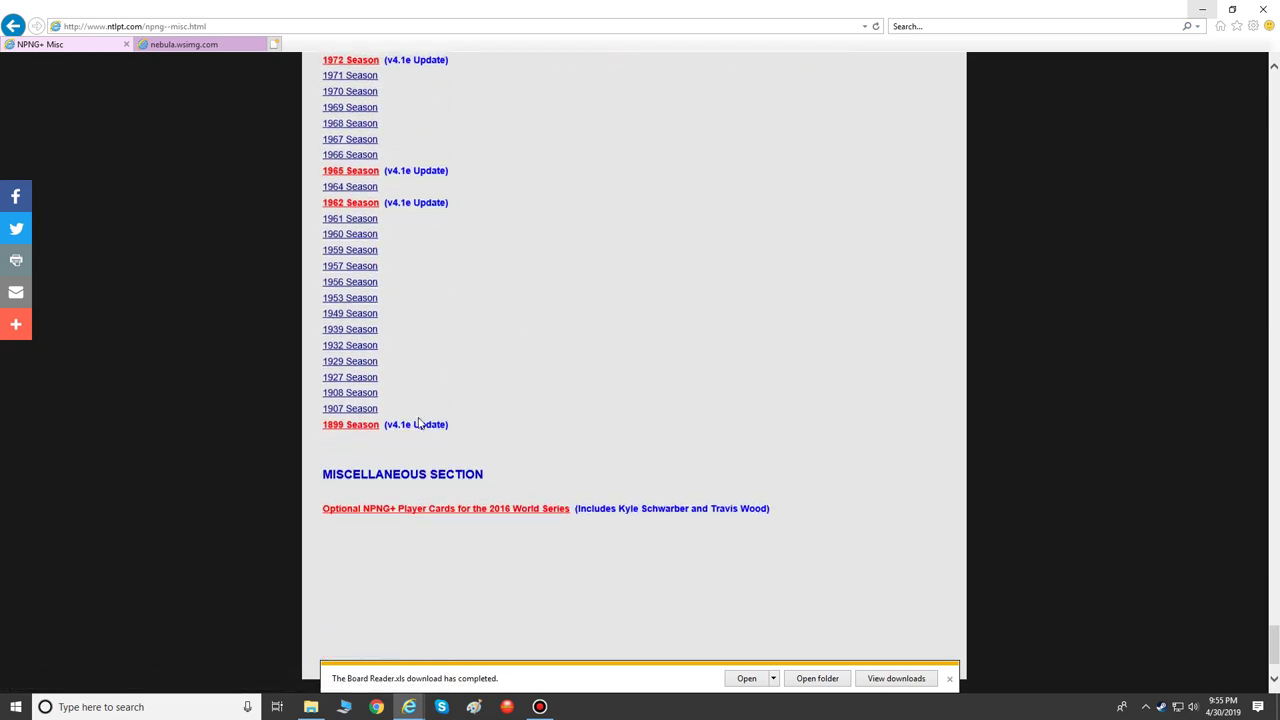
scroll(432, 412, "up", 5)
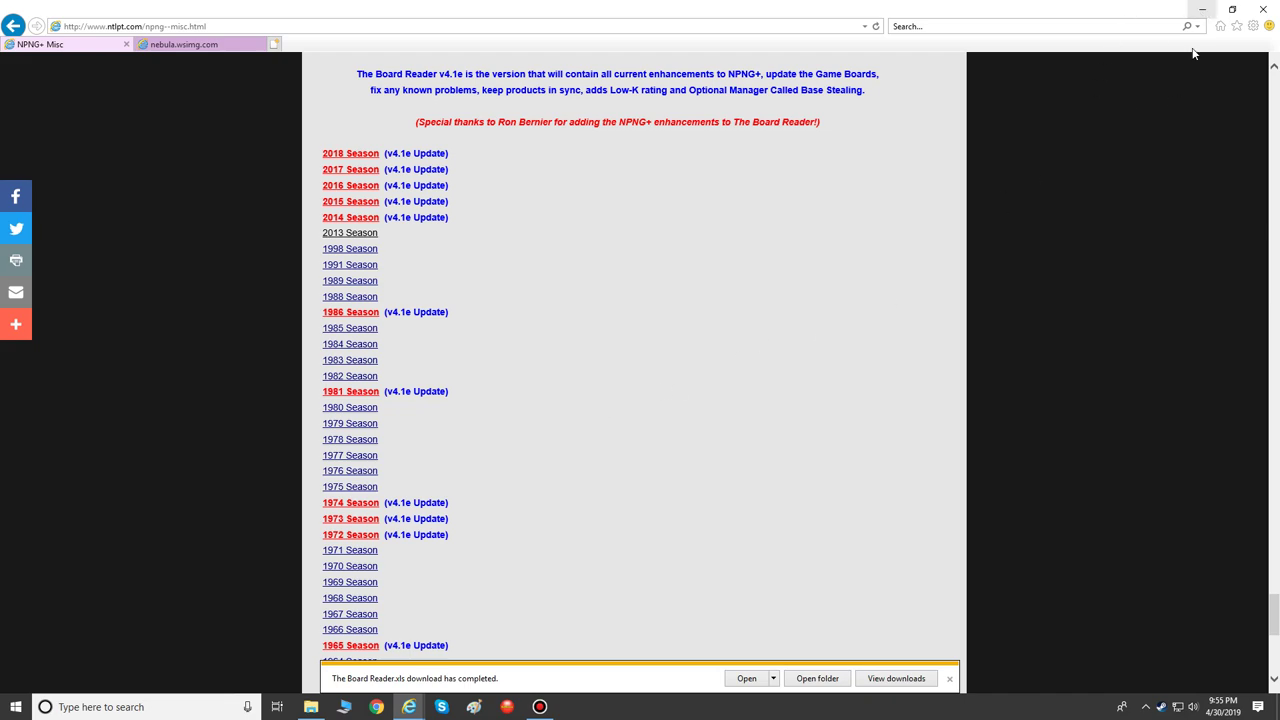
left_click(1201, 10)
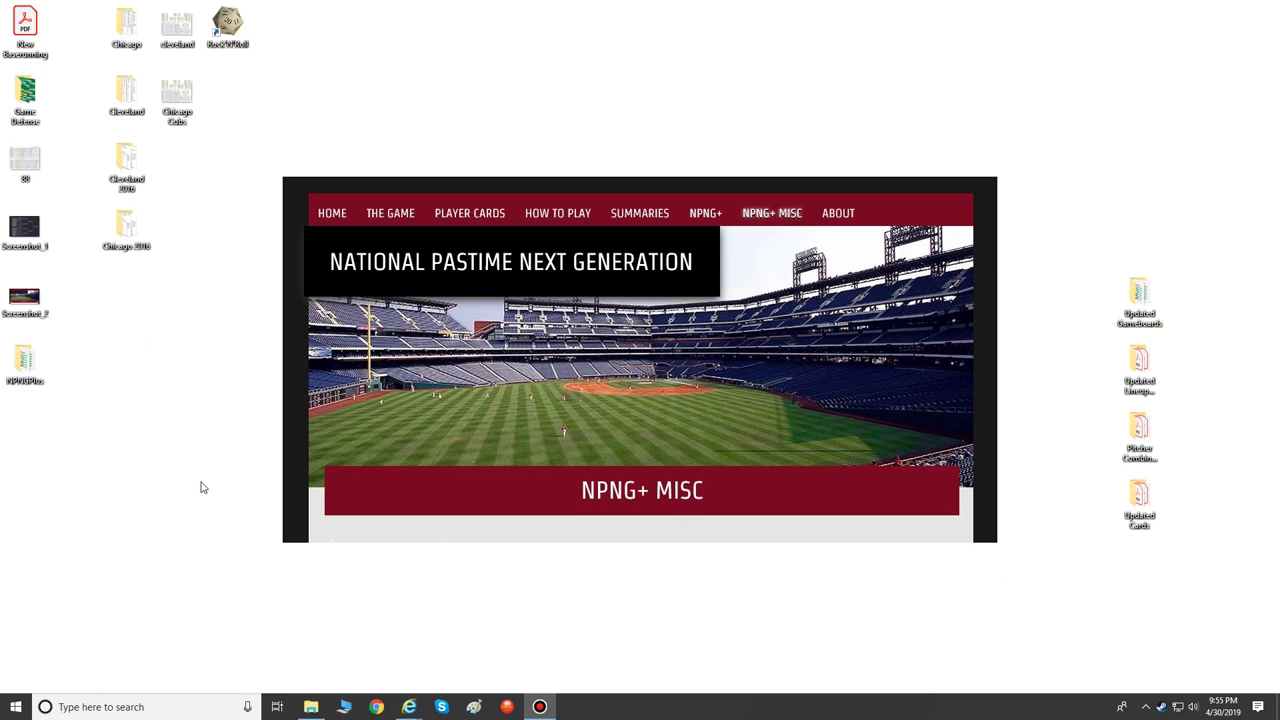
Step: Open the desktop NPNGPlus folder and move its window to the right
double_click(25, 360)
left_click_drag(320, 58, 611, 57)
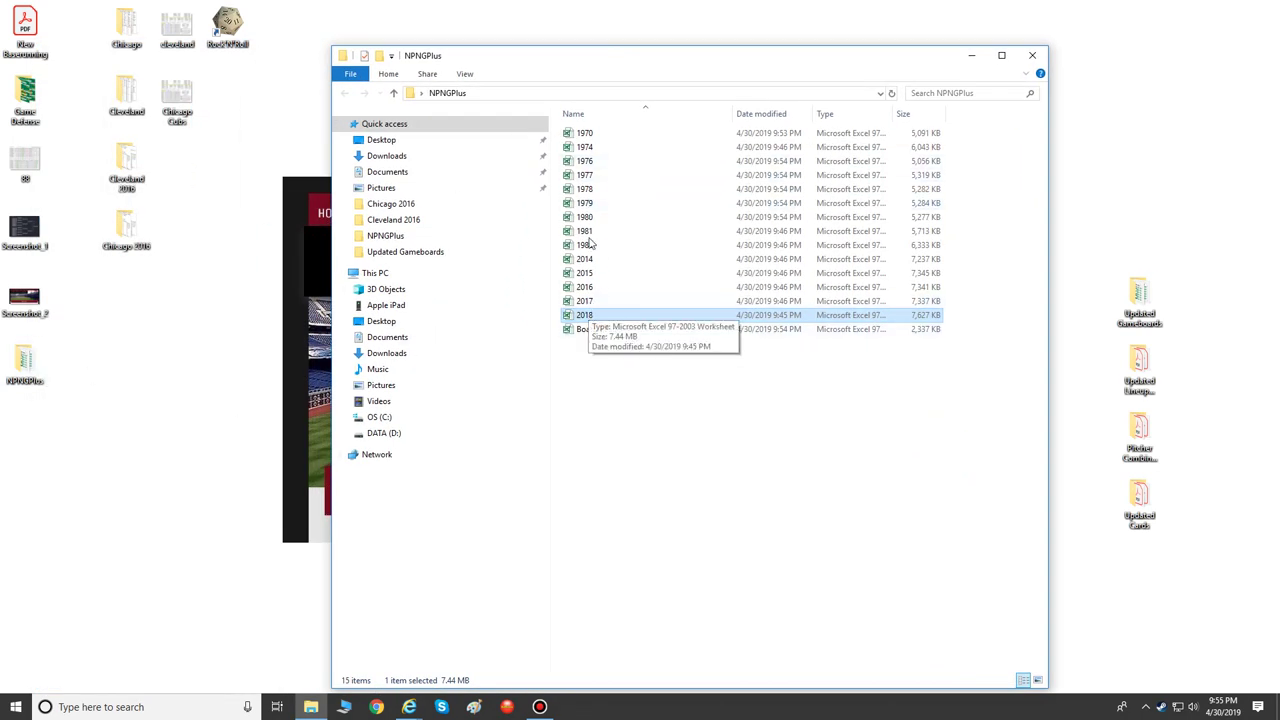
Step: Open 1976.xls with editing enabled and start the 1976-04-09 BOS(AL) at BAL(AL) game
double_click(585, 161)
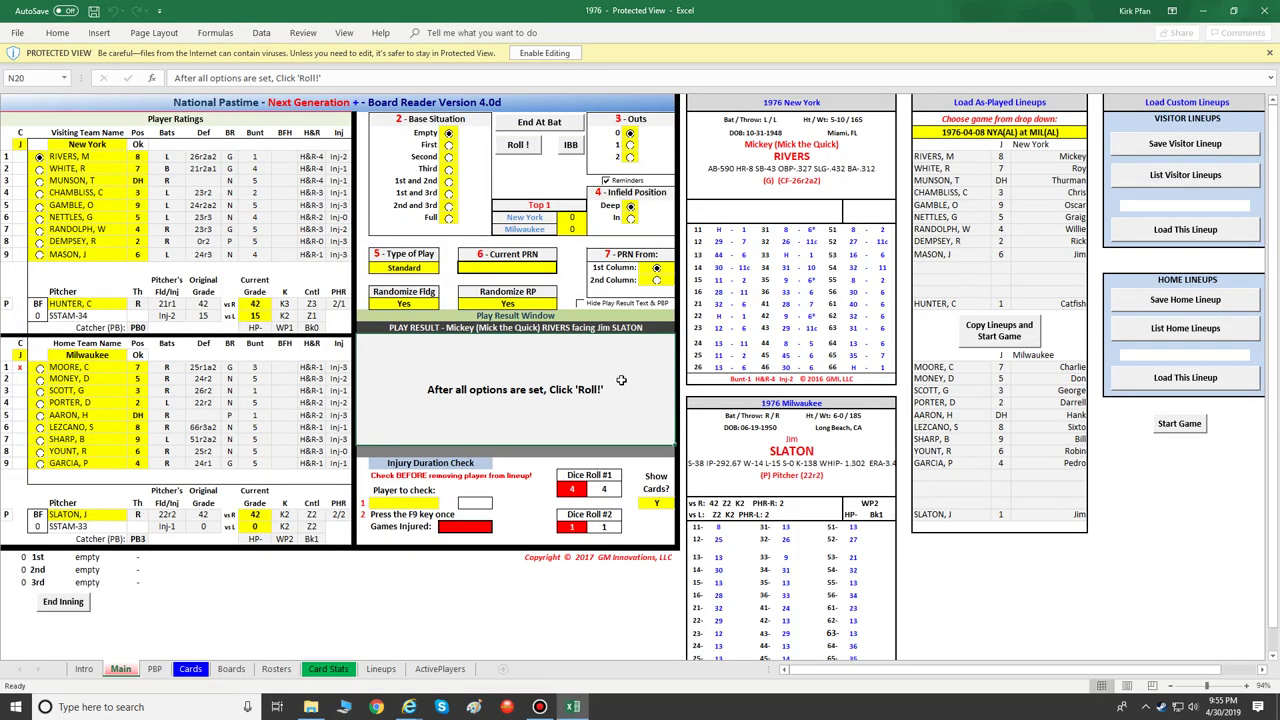
left_click(530, 52)
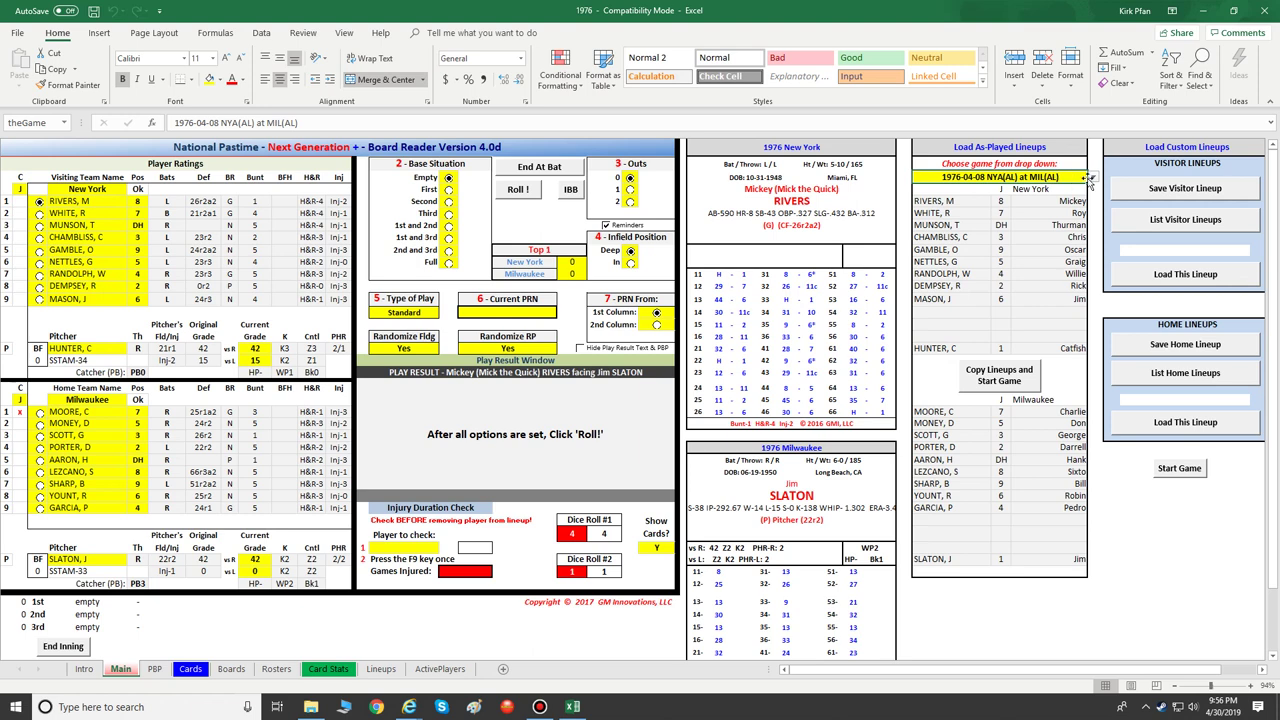
left_click(1093, 177)
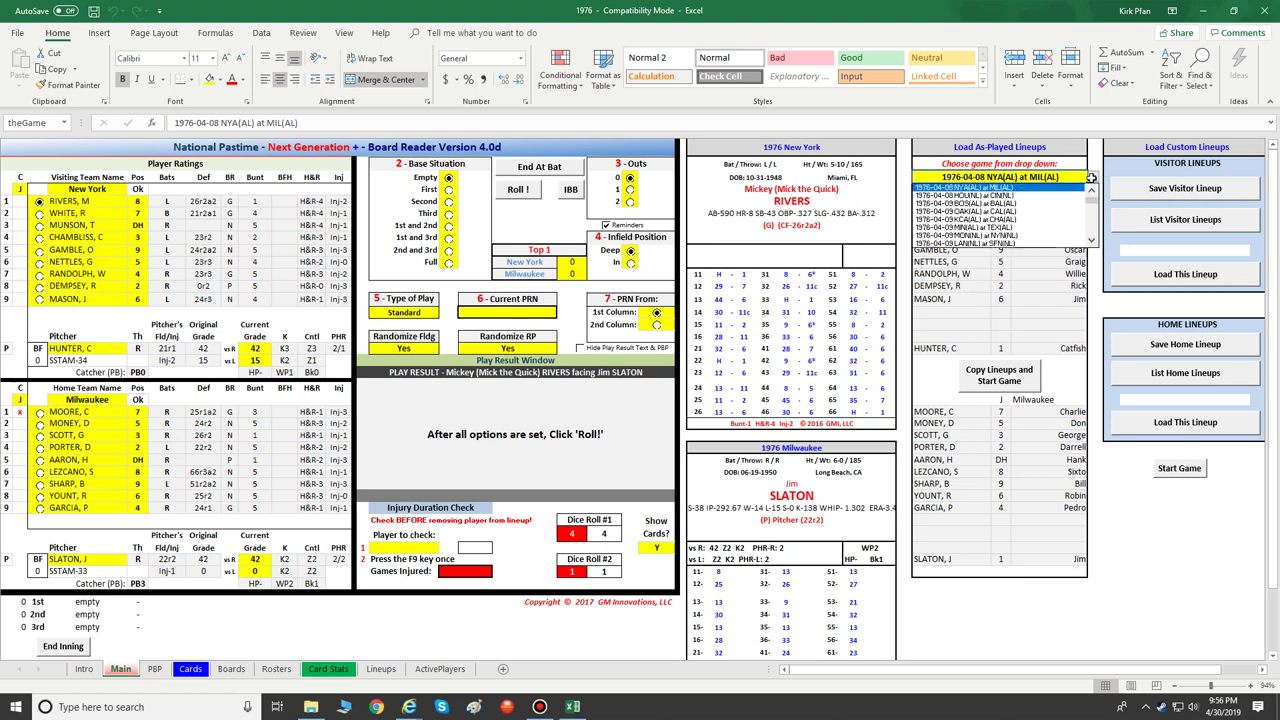
left_click(1036, 203)
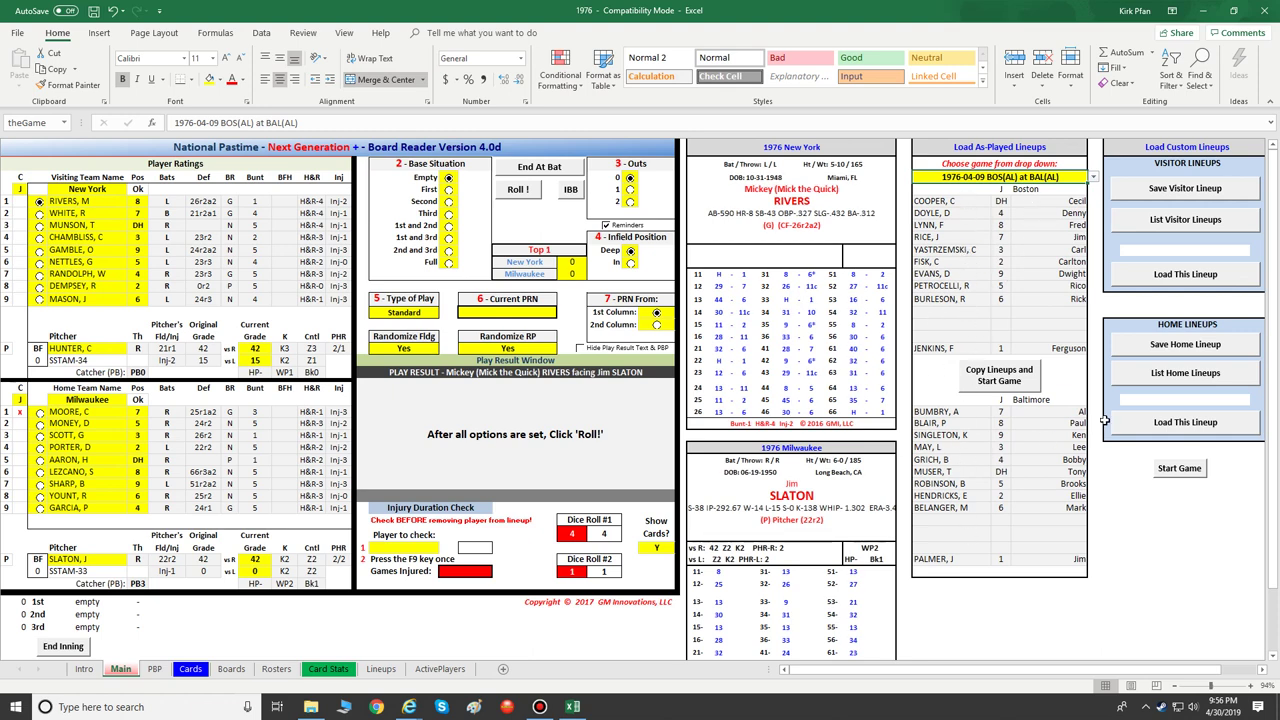
left_click(1179, 468)
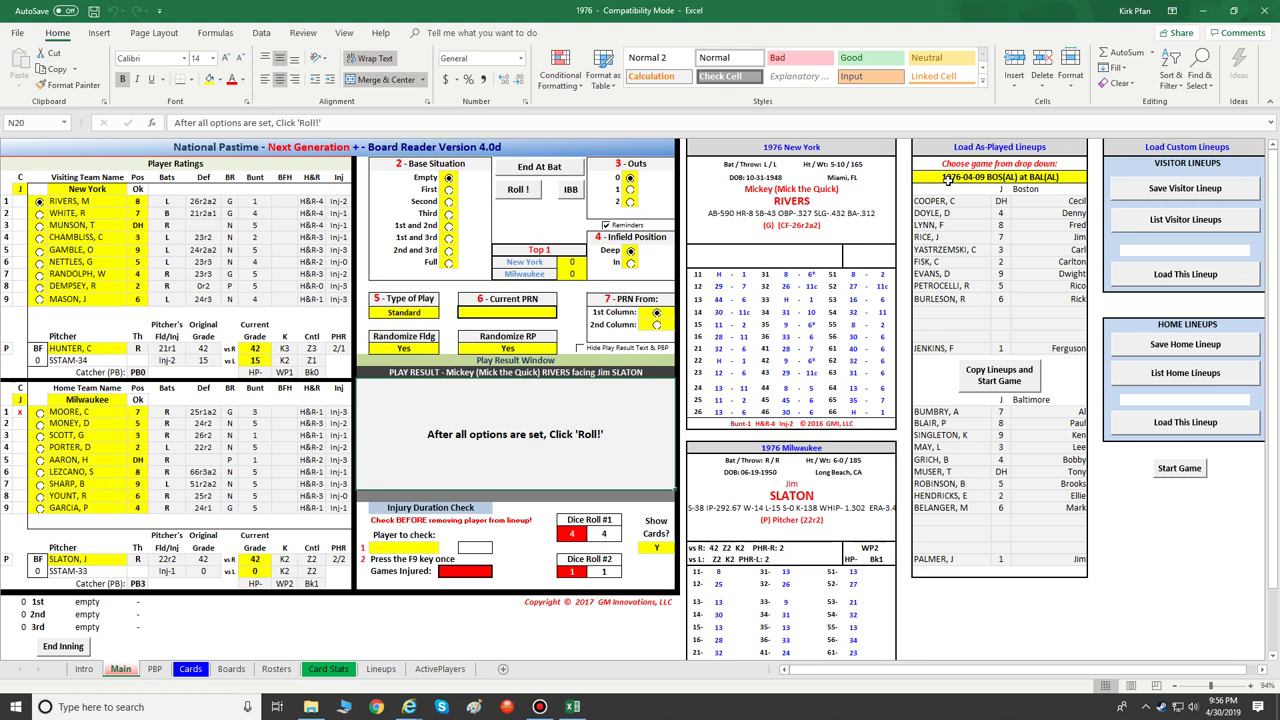
Step: Close the 1976 workbook and Excel, then open Board Reader.xls from NPNGPlus
left_click(1258, 10)
left_click(639, 367)
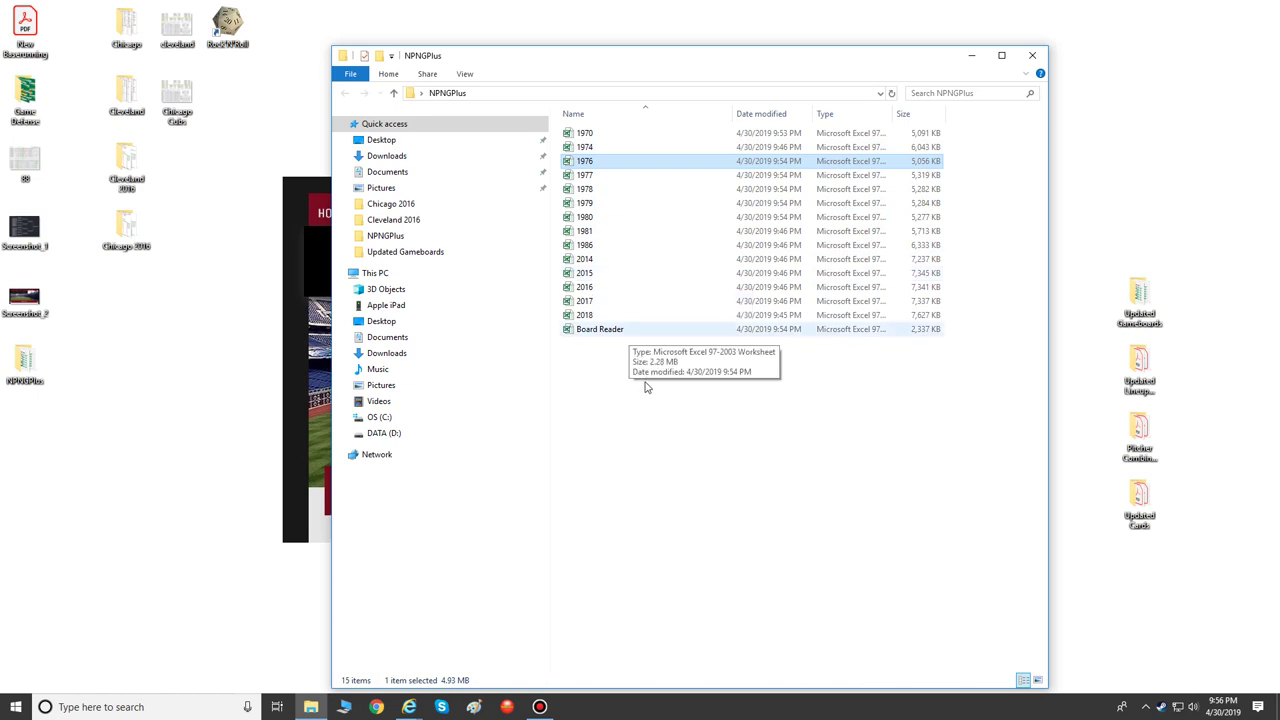
left_click(622, 356)
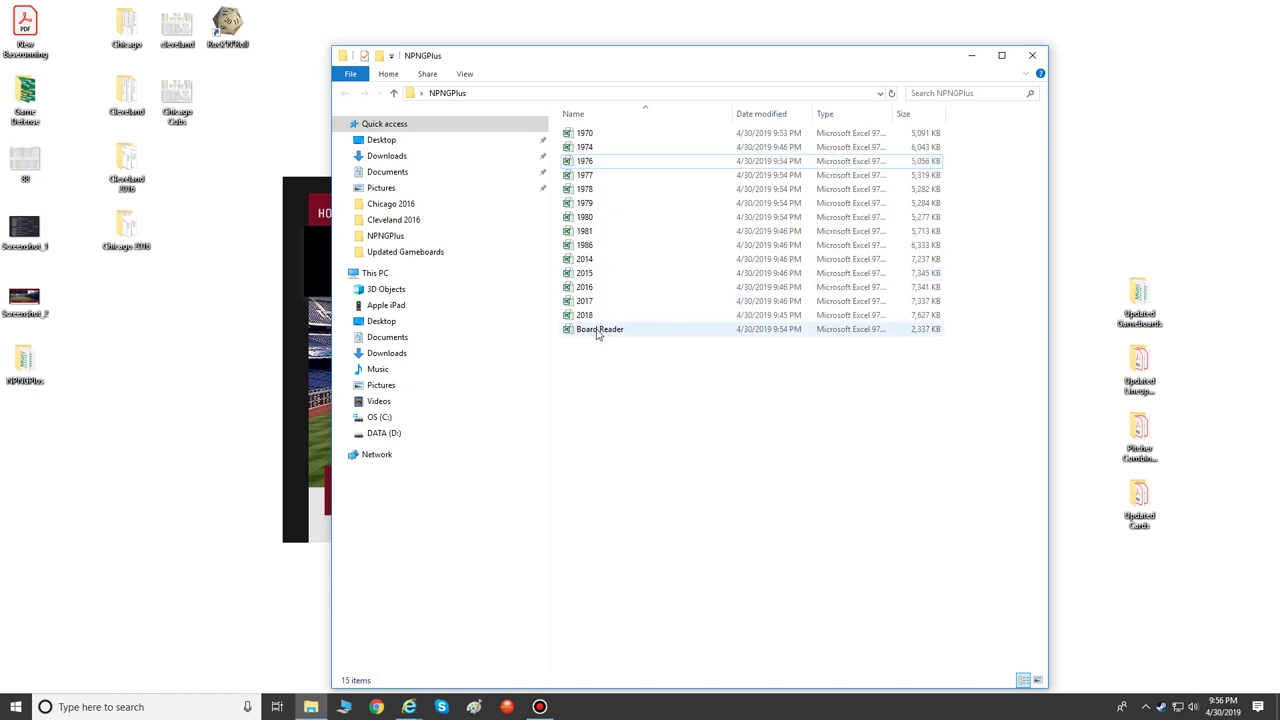
double_click(601, 331)
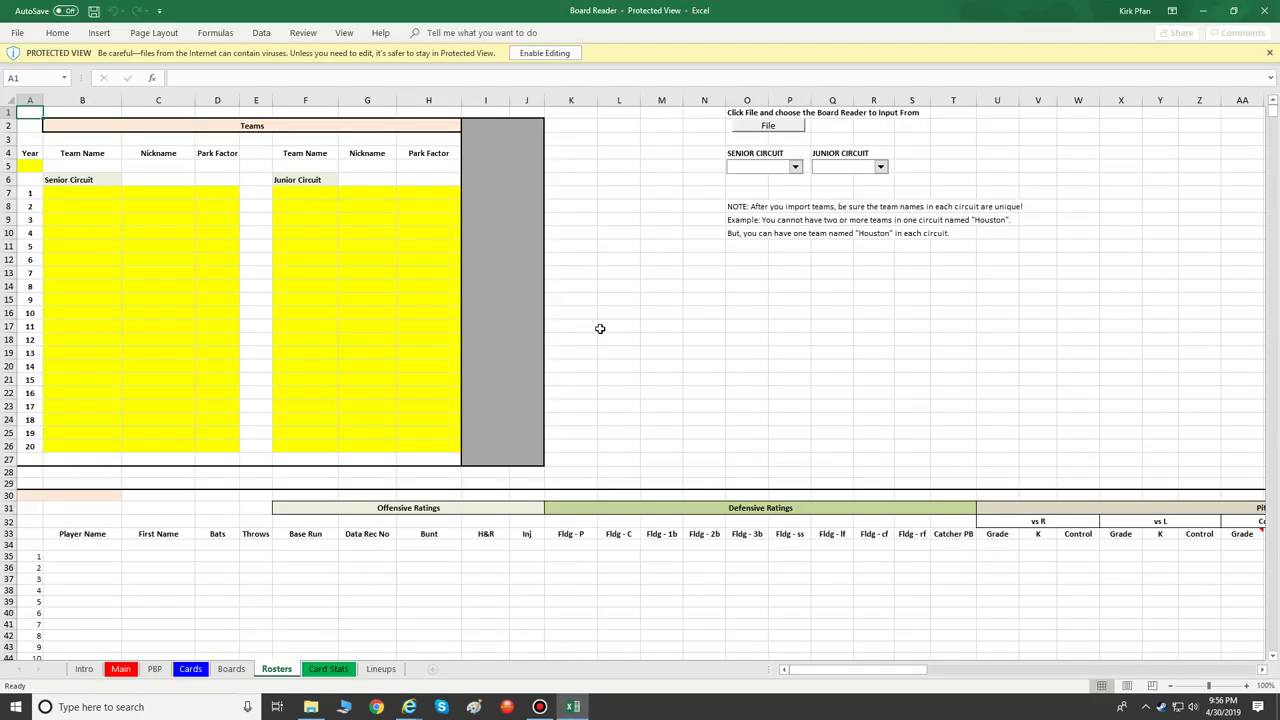
Step: Enable editing in Board Reader.xls, look over Main and Card Stats, then return to Rosters
left_click(544, 53)
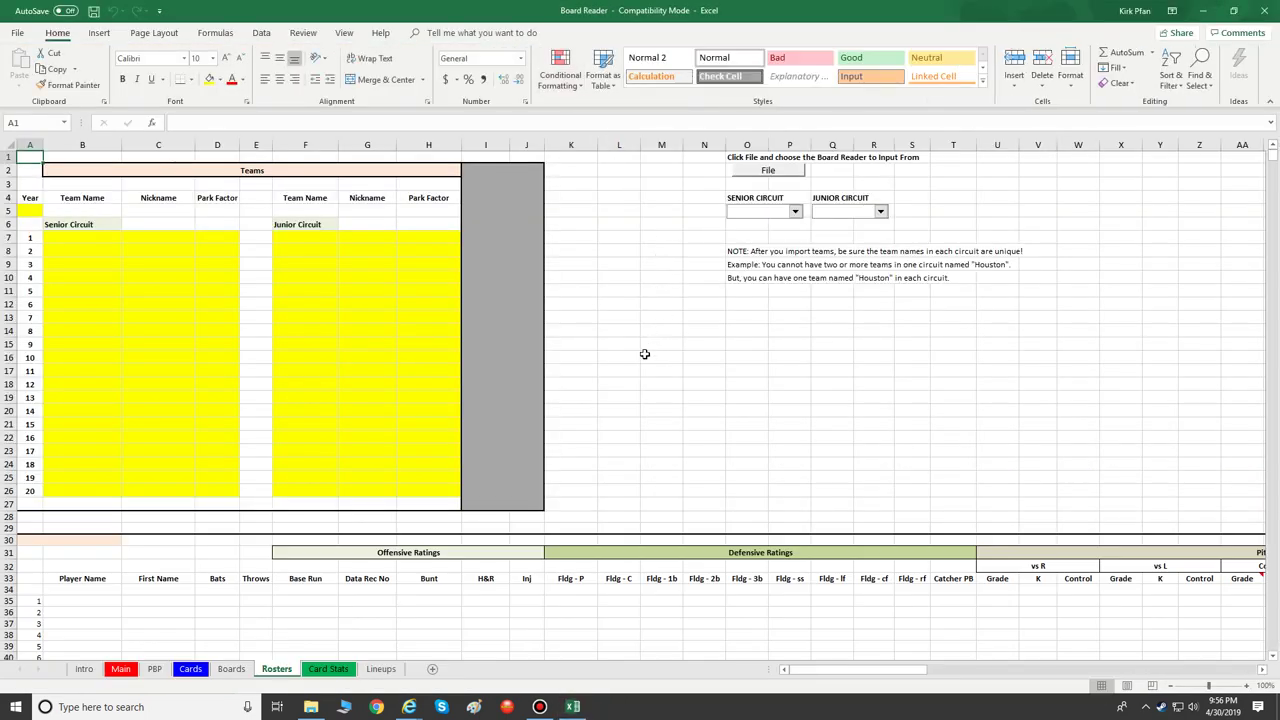
left_click(120, 669)
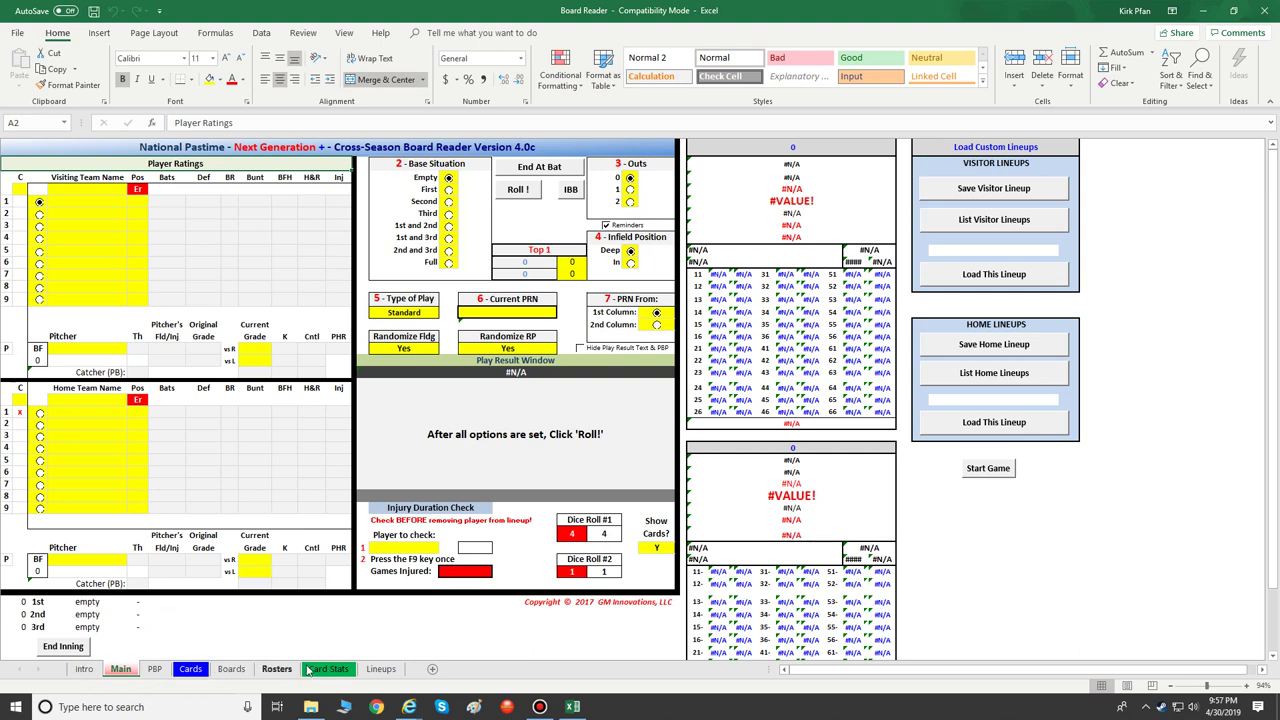
left_click(330, 669)
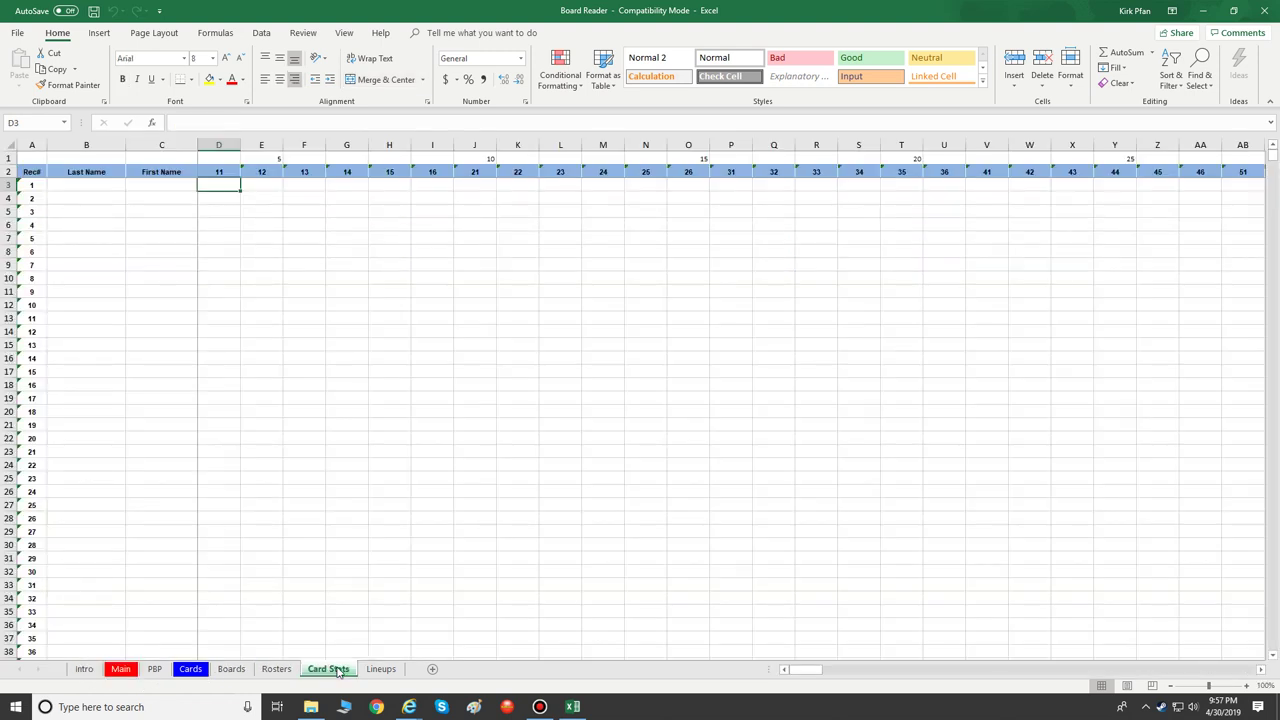
left_click(283, 670)
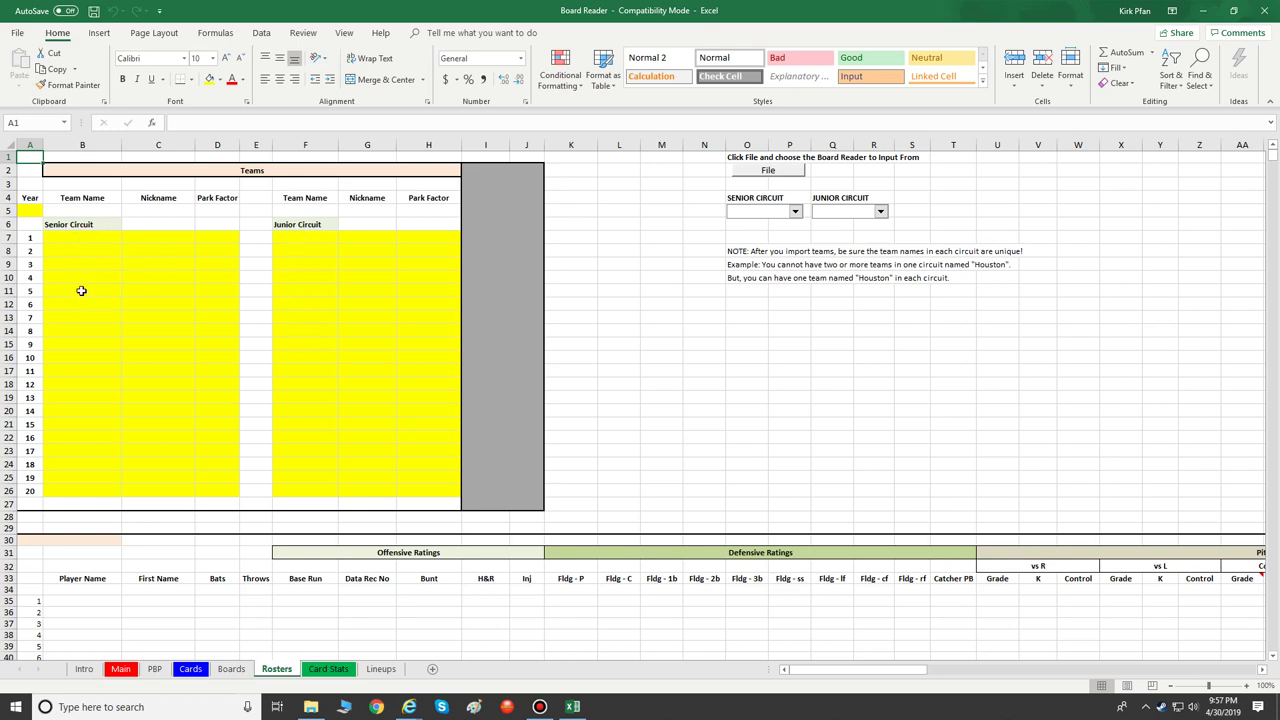
left_click(65, 224)
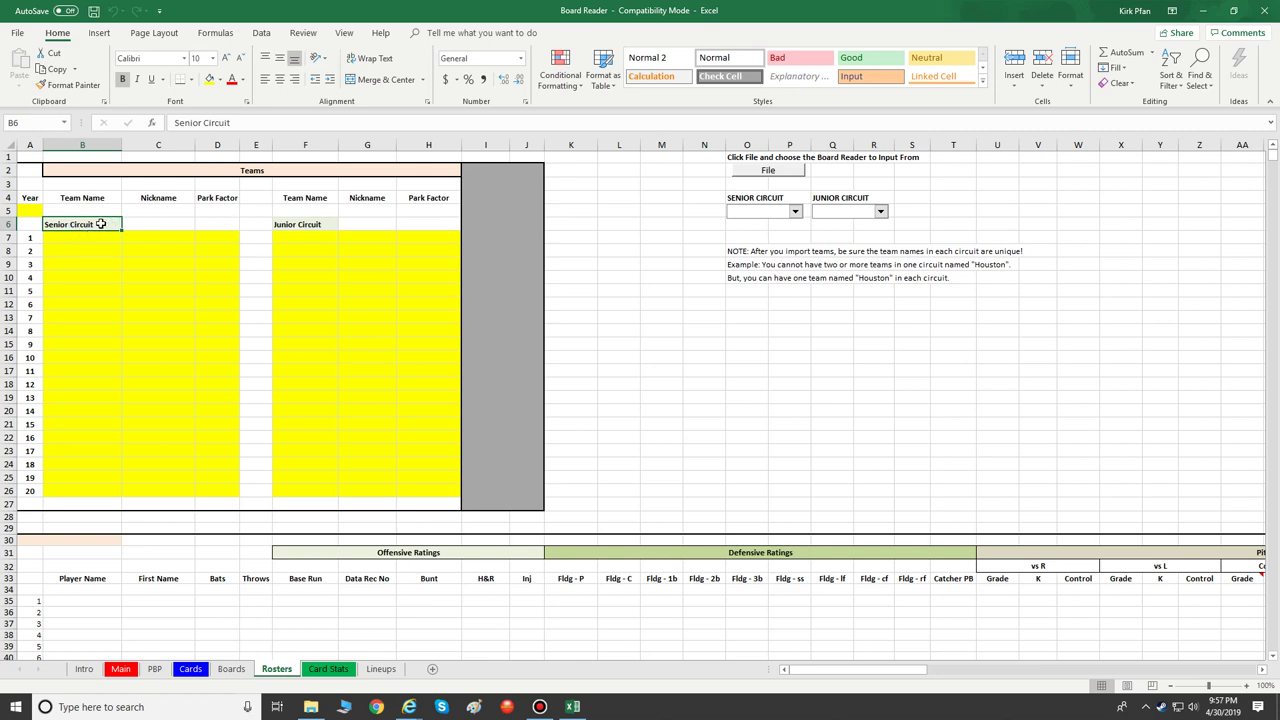
left_click(300, 225)
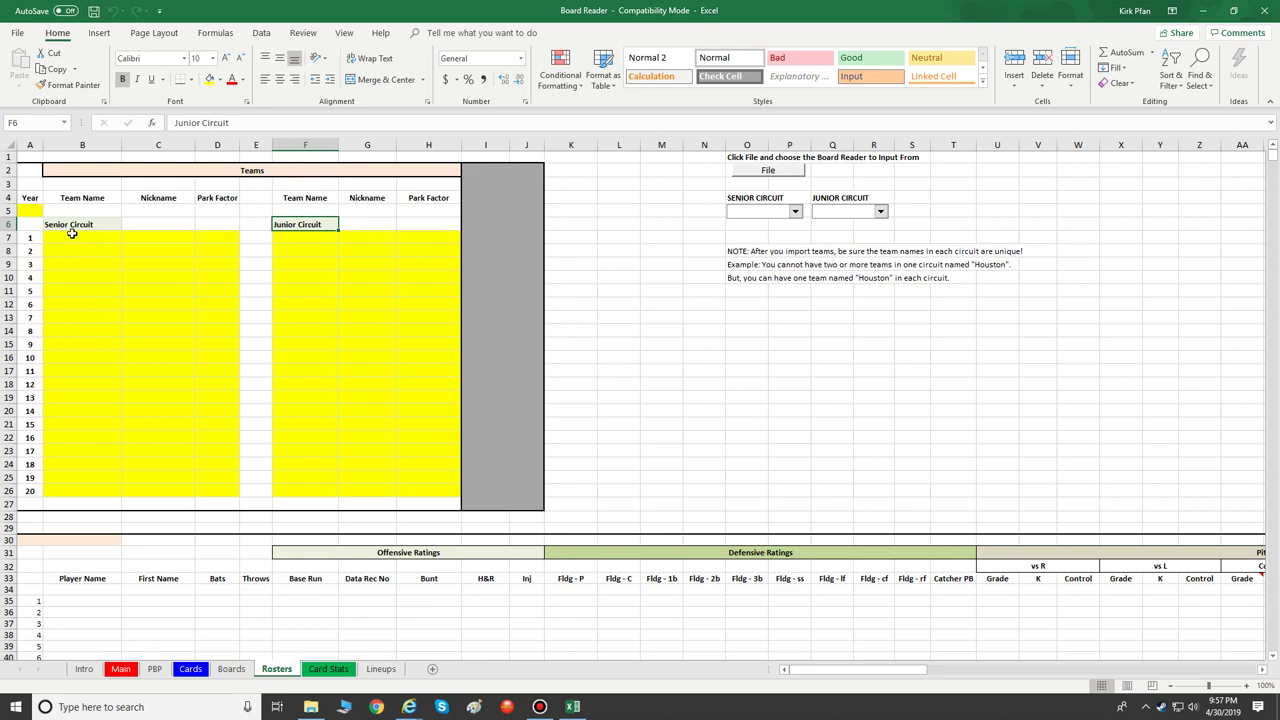
left_click(72, 235)
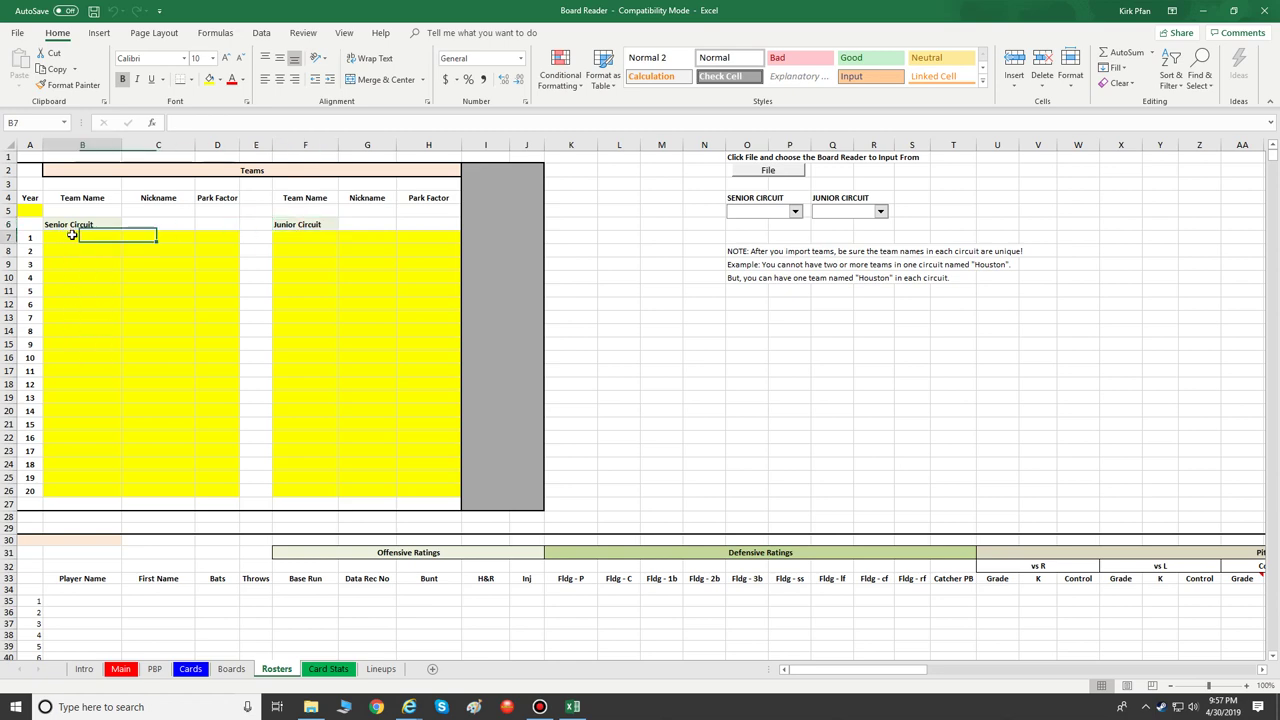
left_click(75, 290)
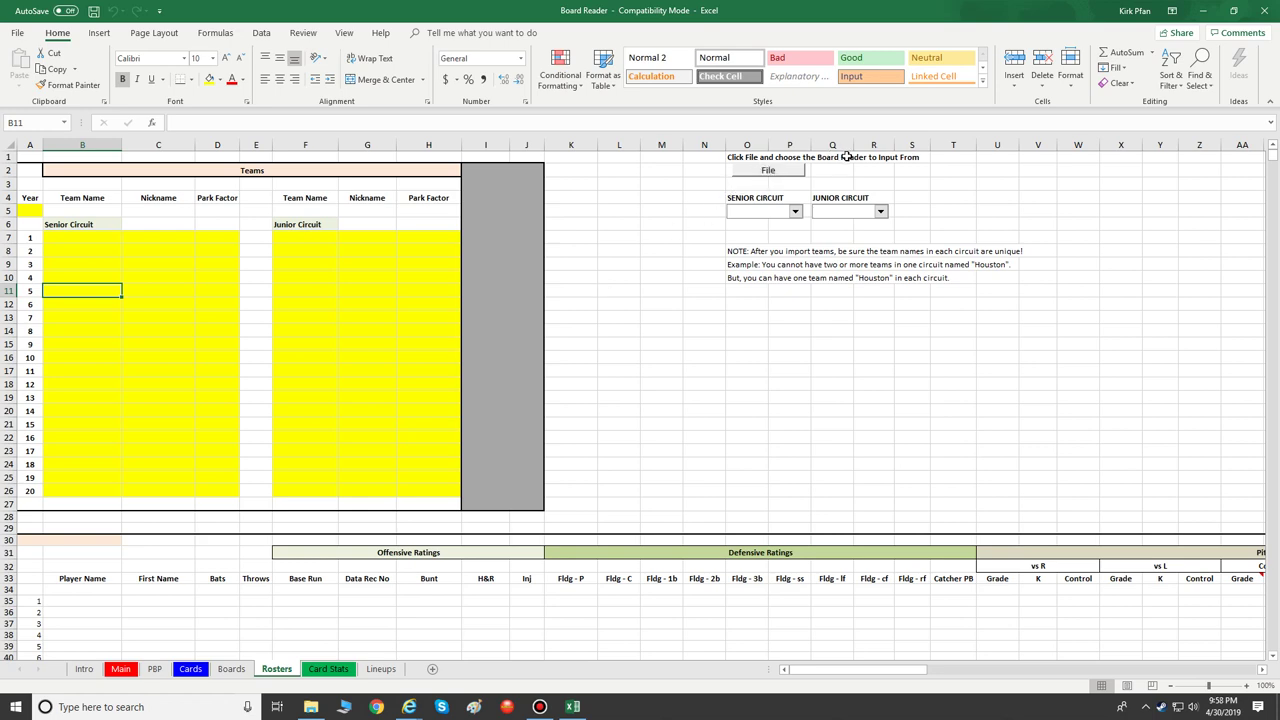
Step: Choose 1970.xls from Desktop > NPNGPlus as the Board Reader input file
left_click(775, 174)
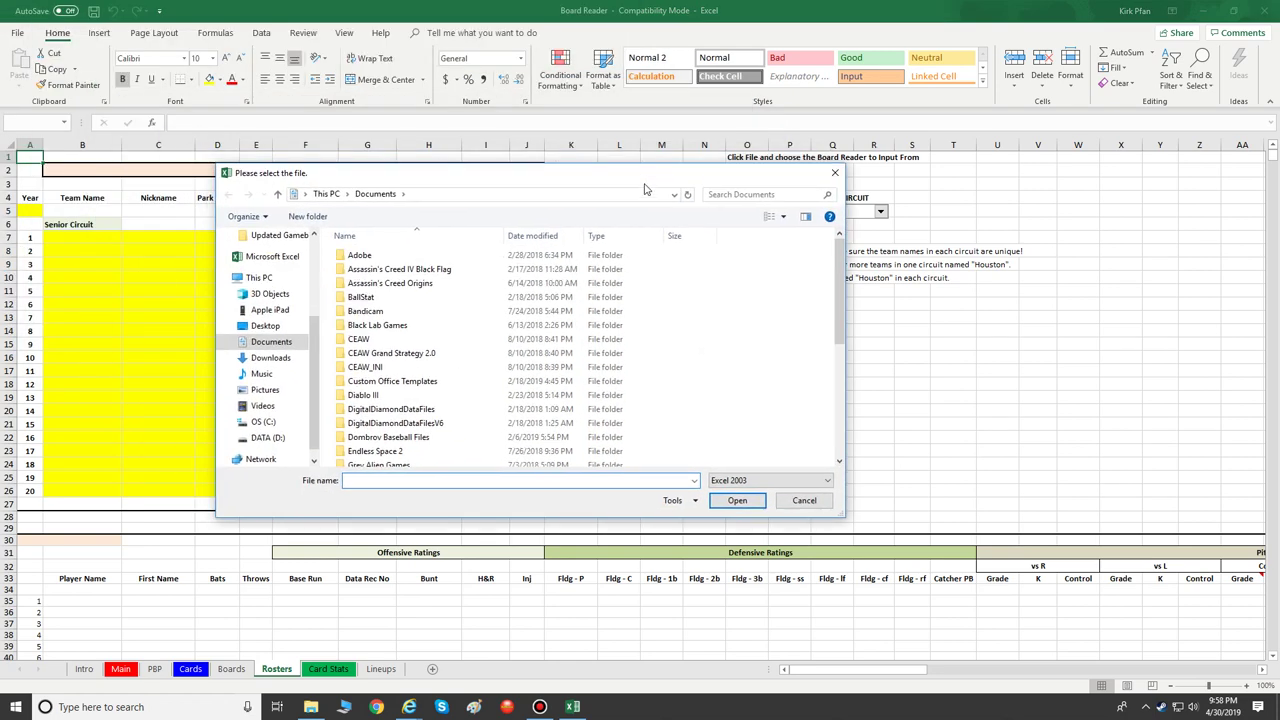
left_click_drag(314, 330, 314, 250)
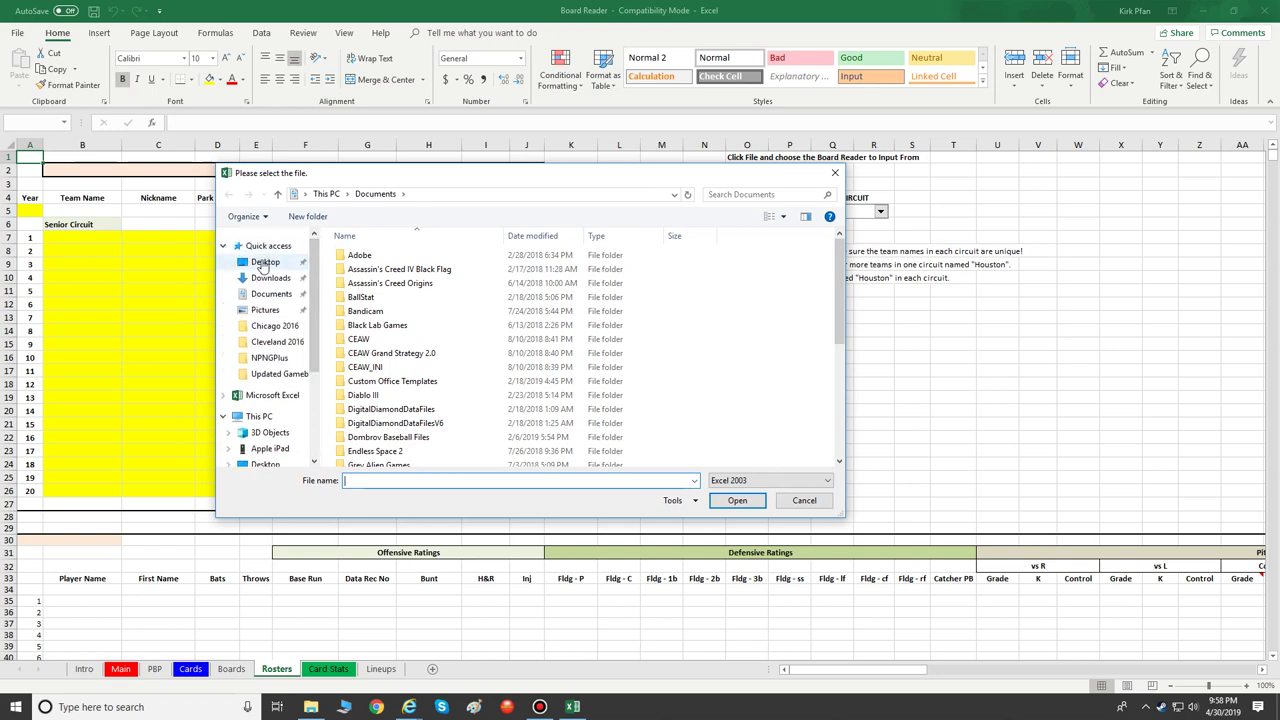
left_click(262, 264)
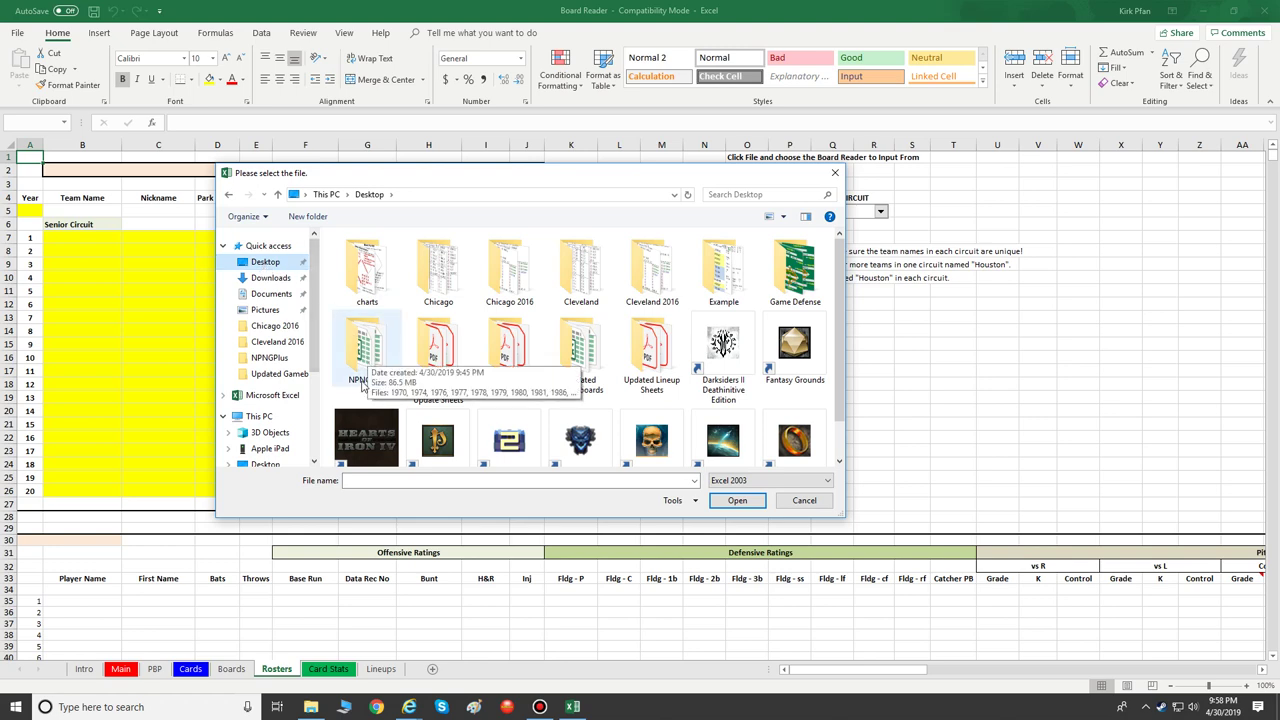
double_click(373, 347)
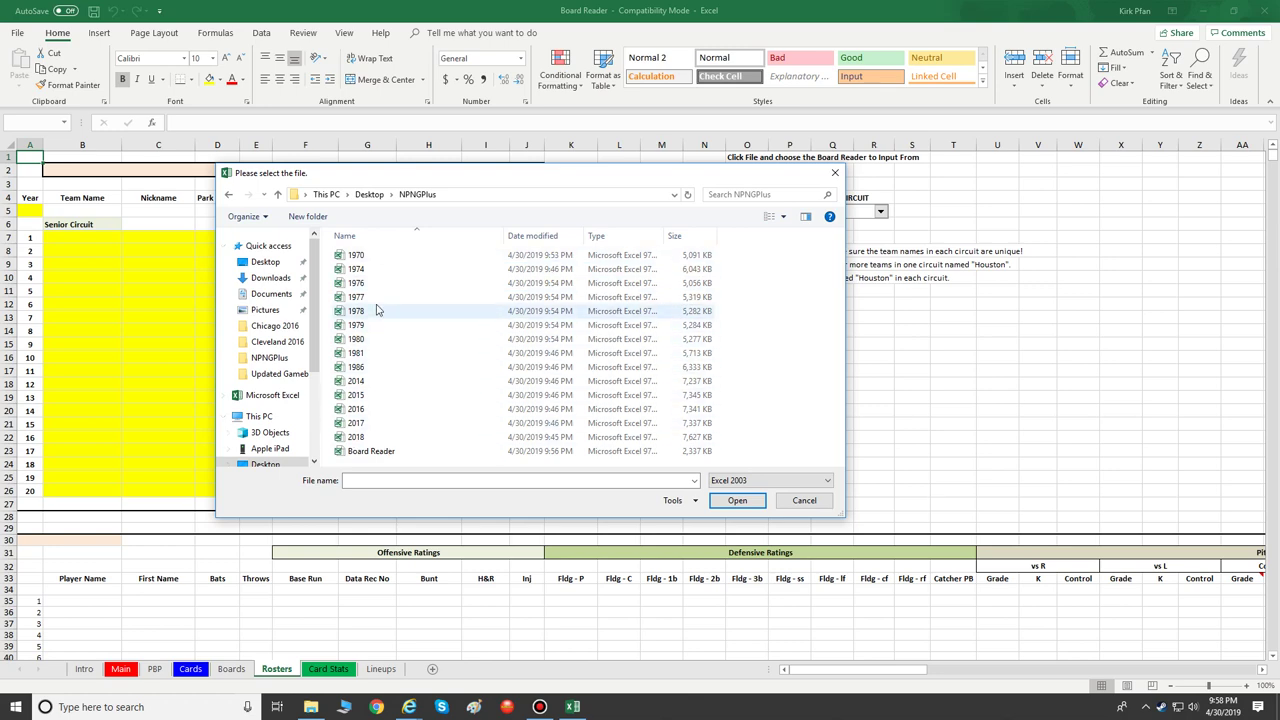
left_click(368, 260)
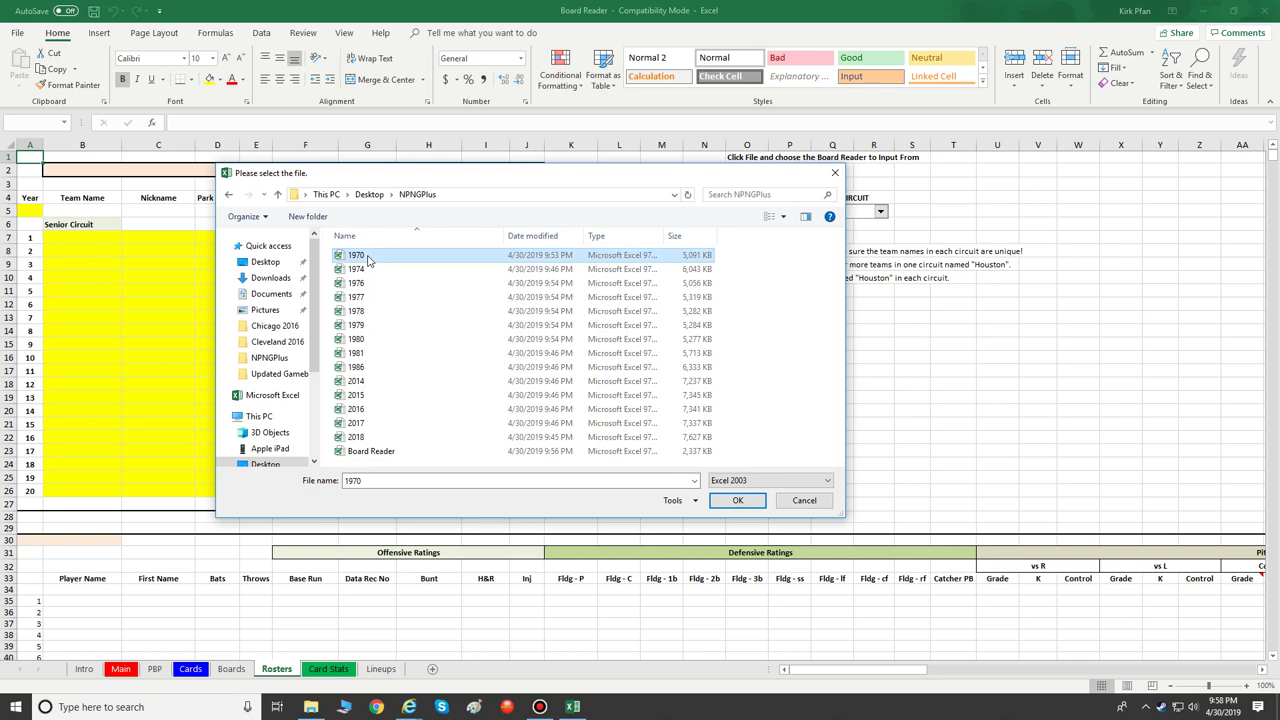
left_click(732, 501)
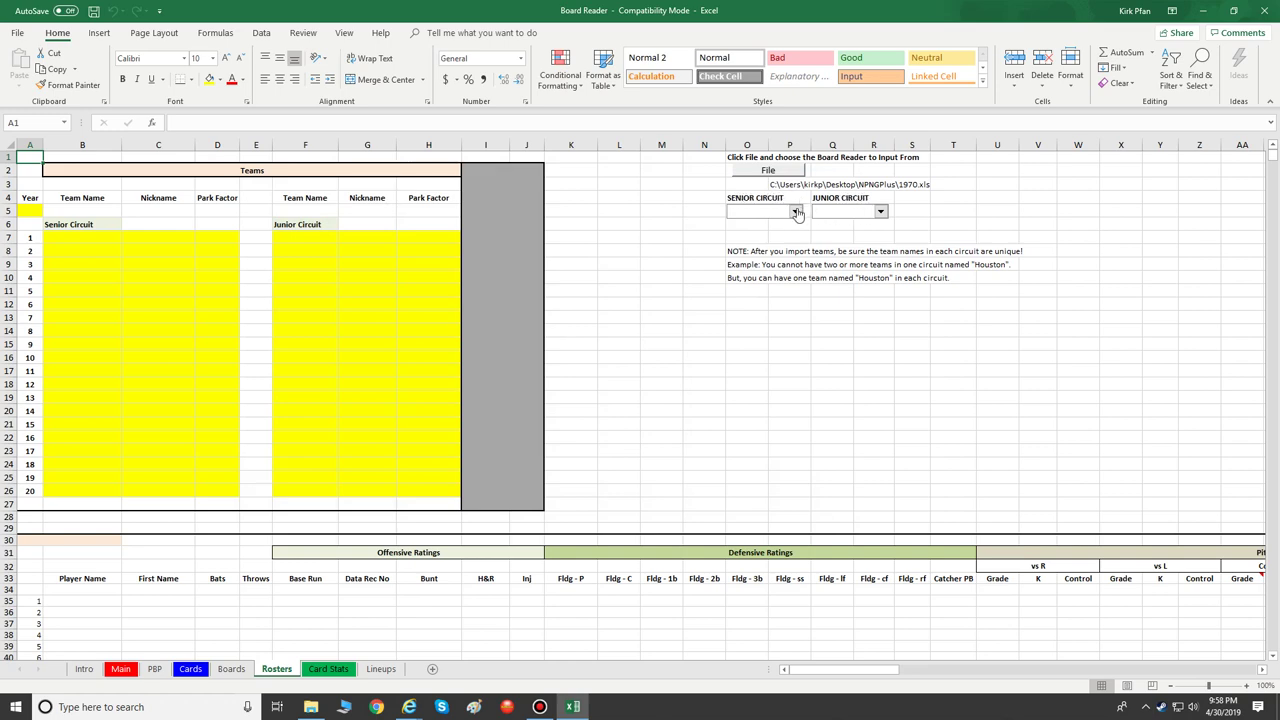
Step: Import San Diego, then Los Angeles, from the 1970 file as Senior Circuit teams, each with PF3
left_click(795, 212)
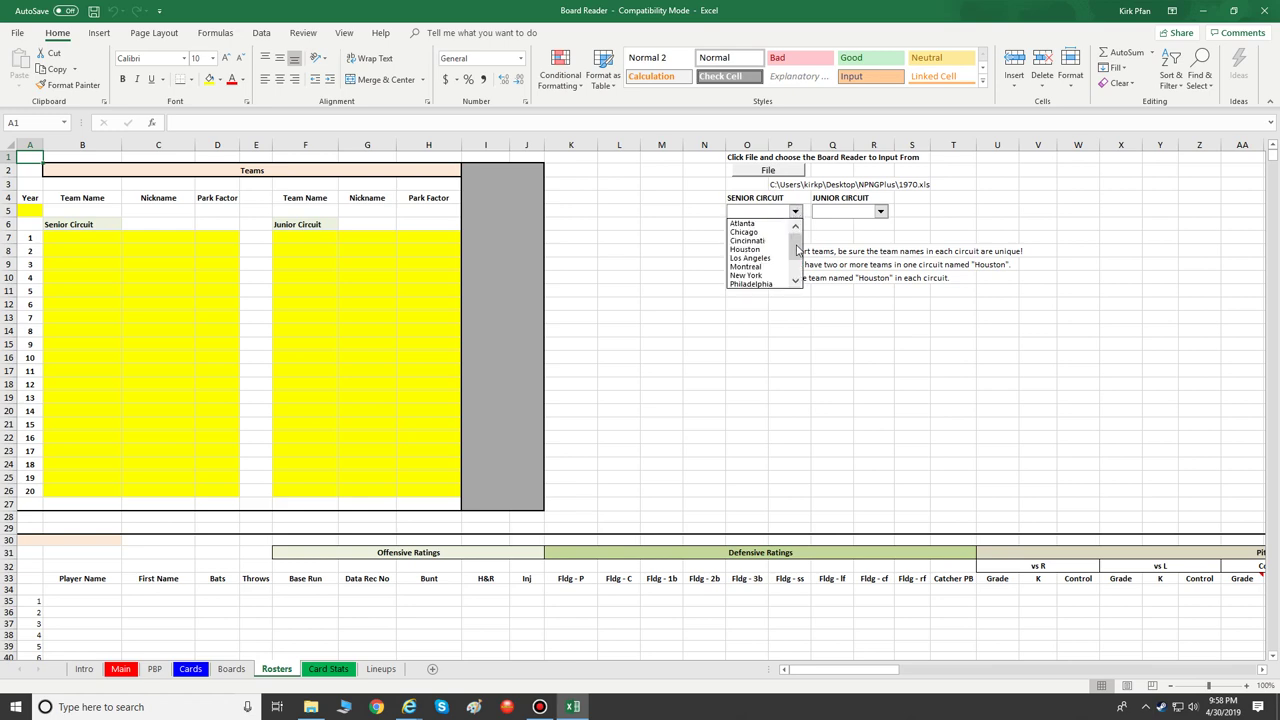
left_click_drag(797, 250, 794, 276)
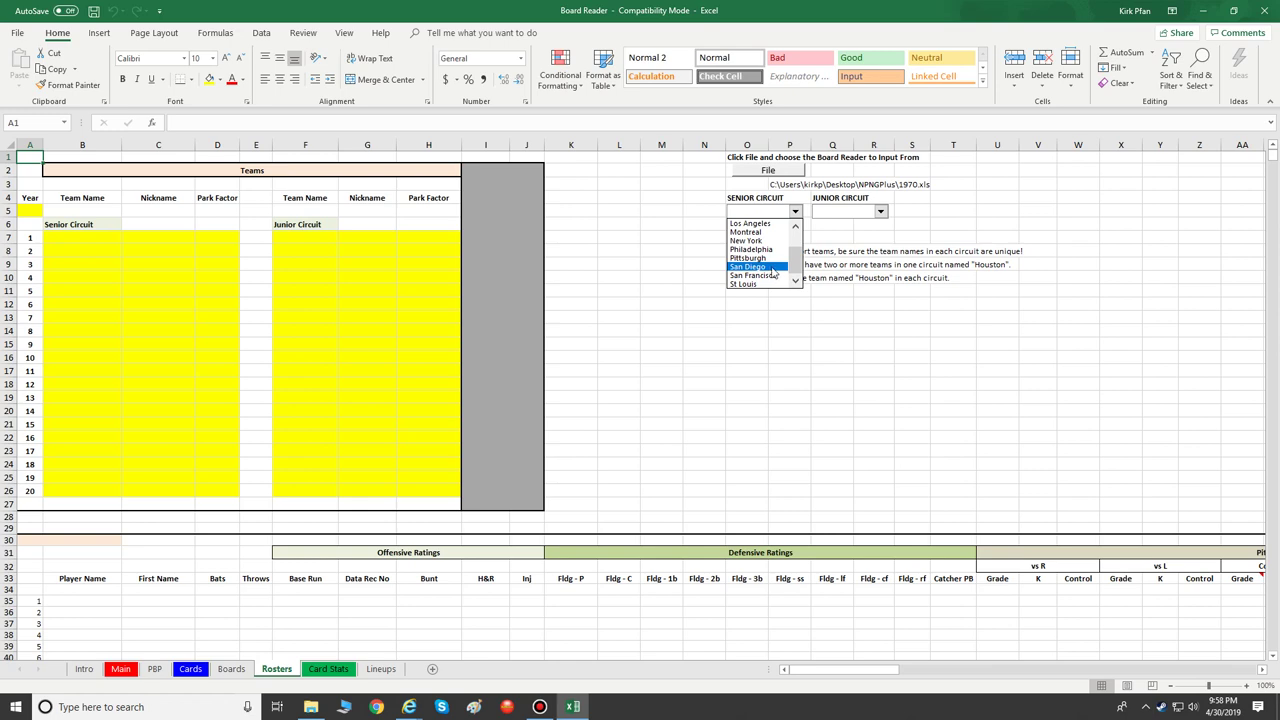
left_click(770, 266)
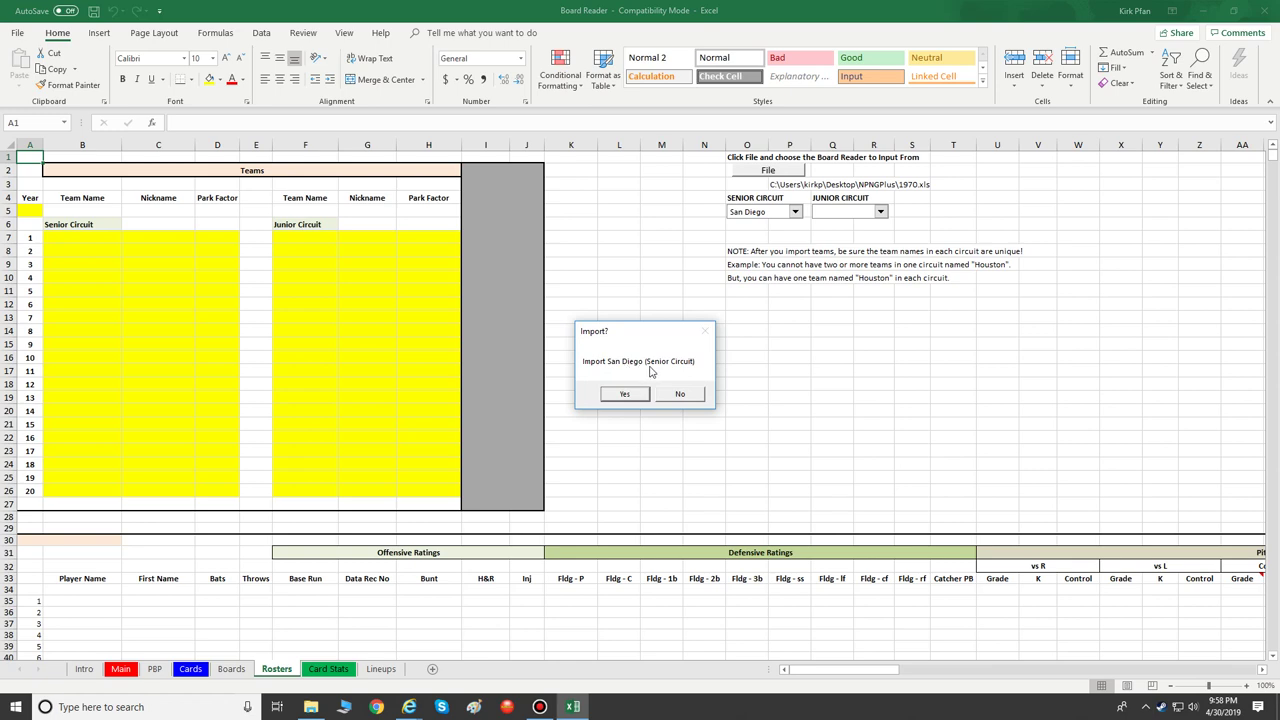
left_click(625, 395)
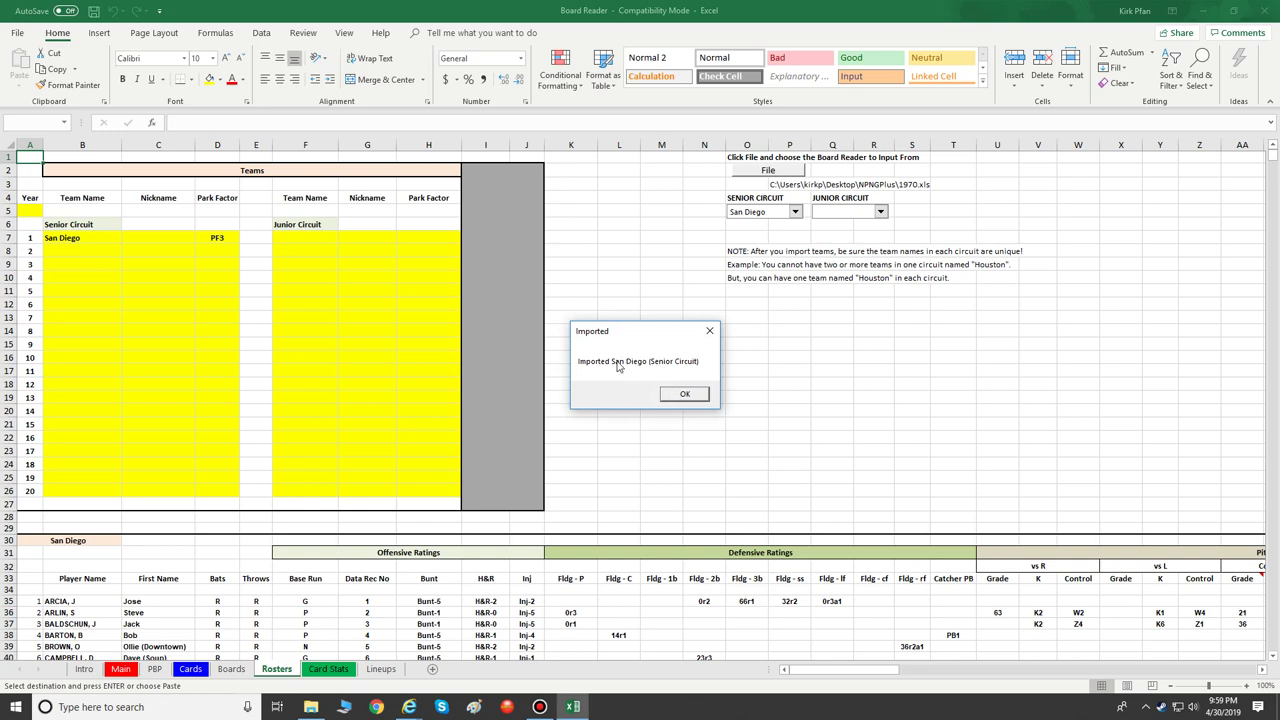
left_click(684, 394)
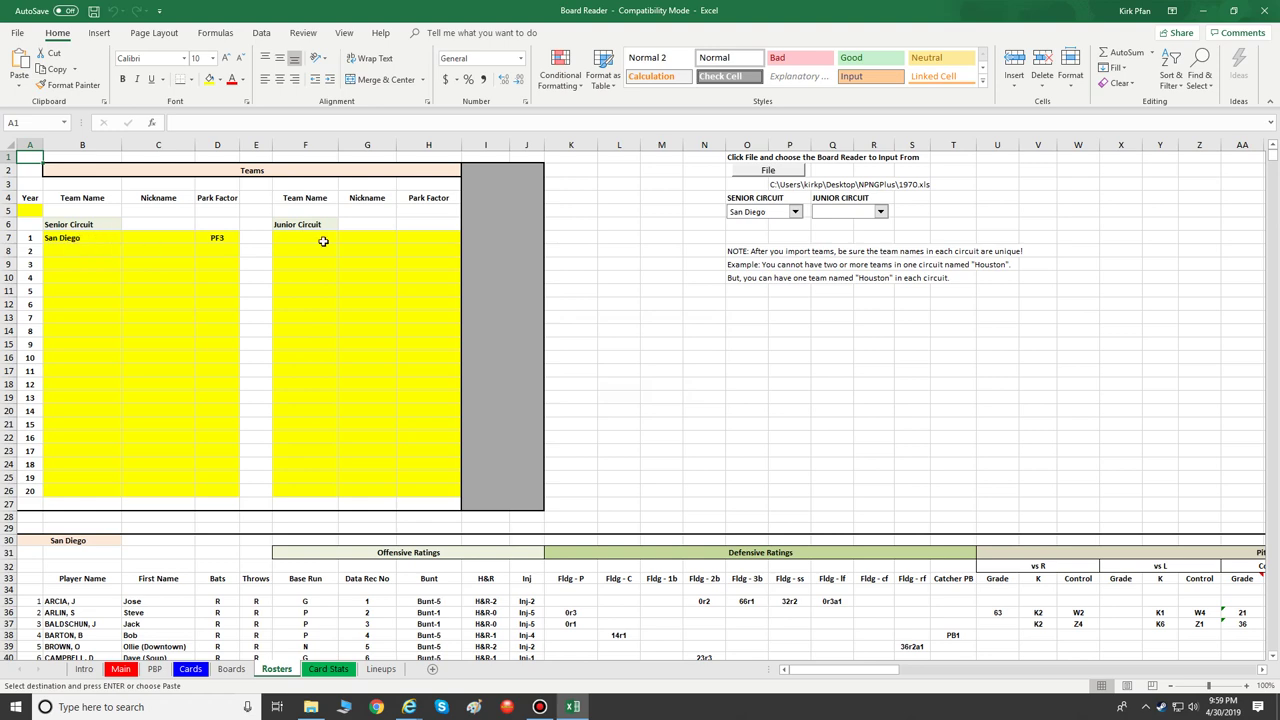
left_click(795, 212)
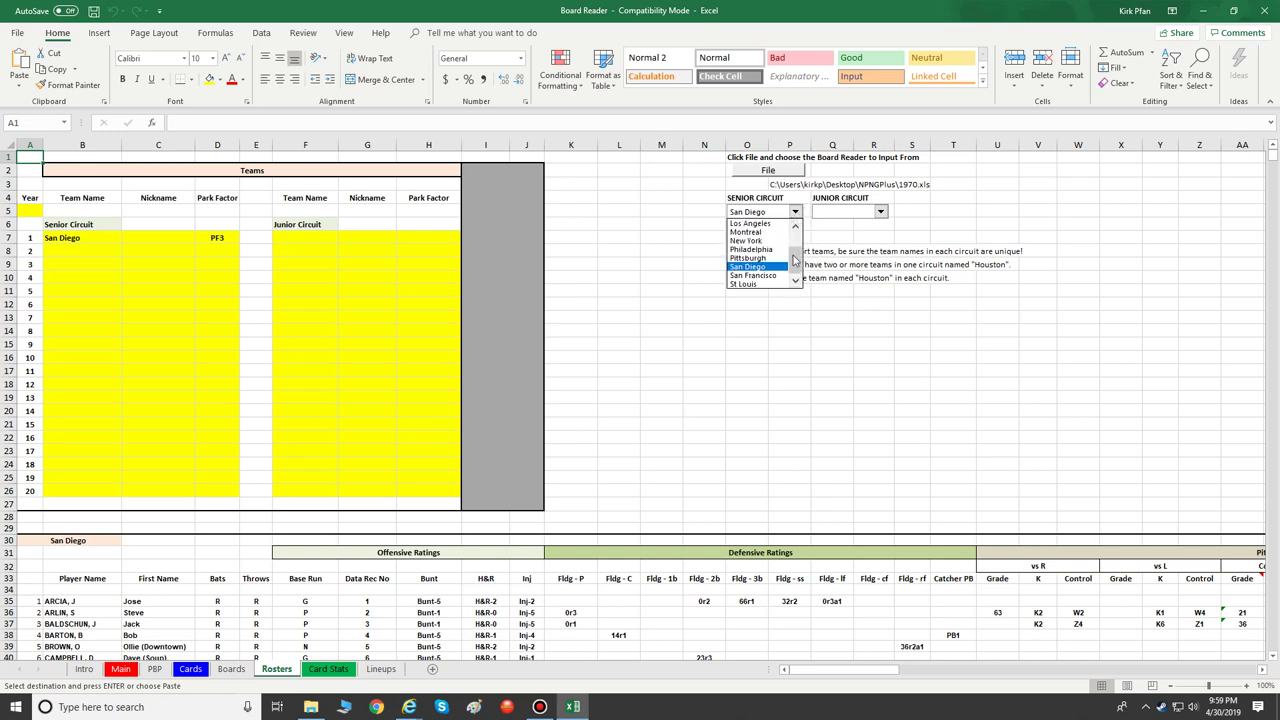
left_click_drag(797, 262, 800, 245)
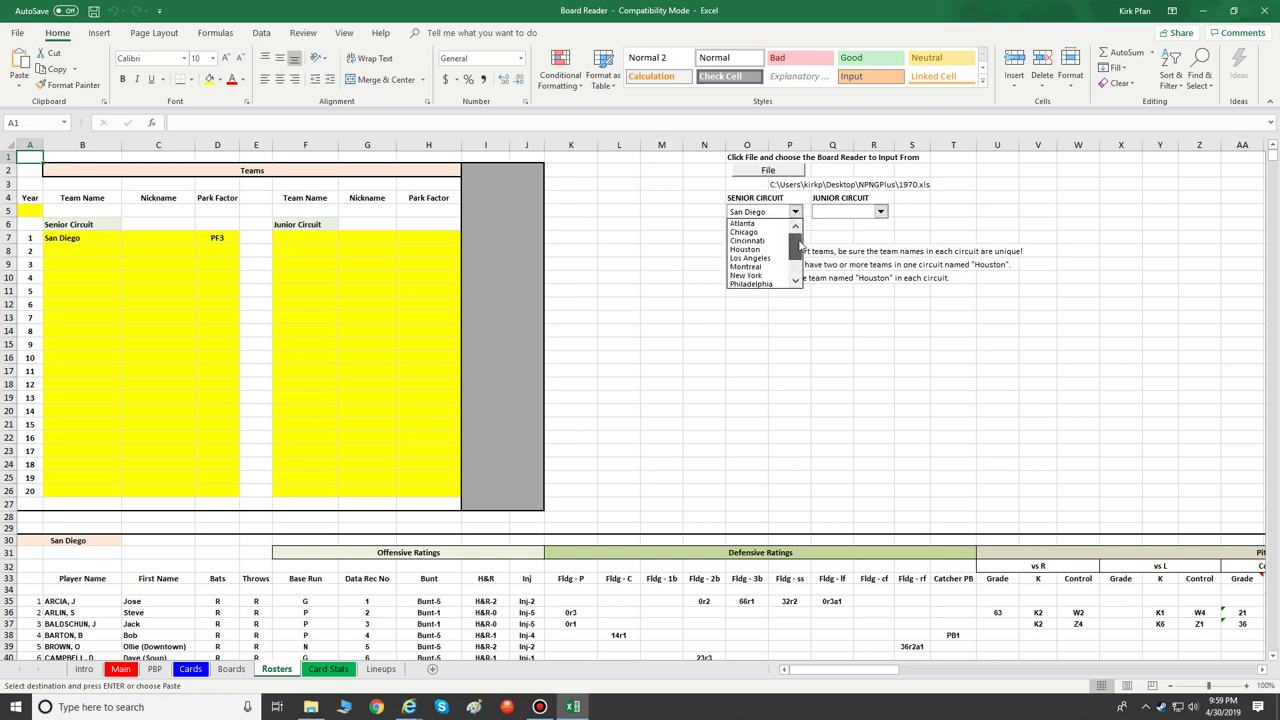
left_click(782, 260)
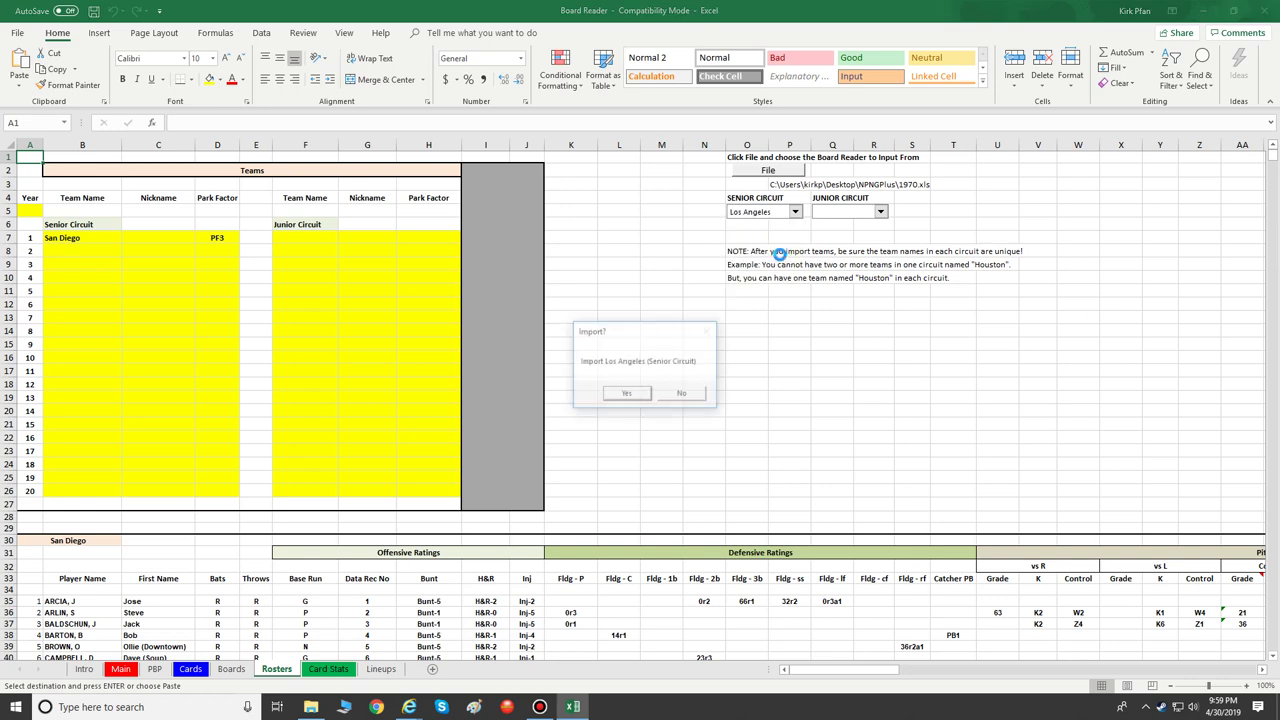
left_click(630, 394)
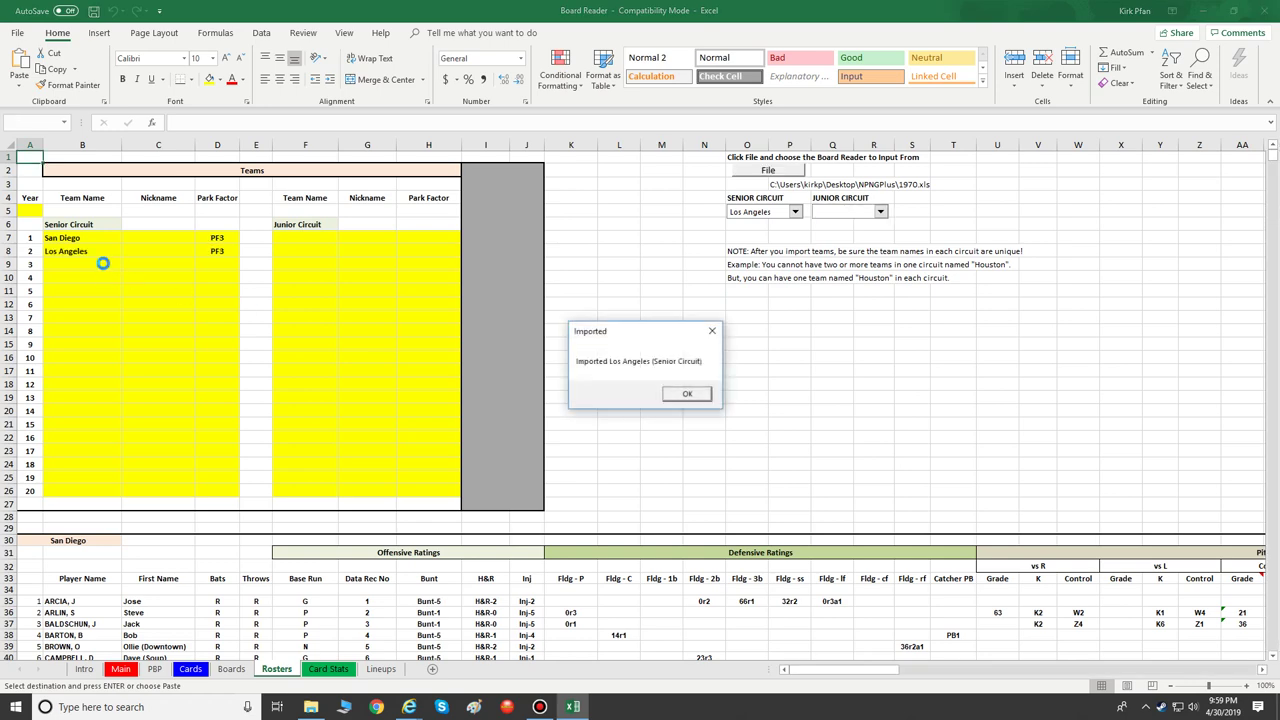
left_click(689, 395)
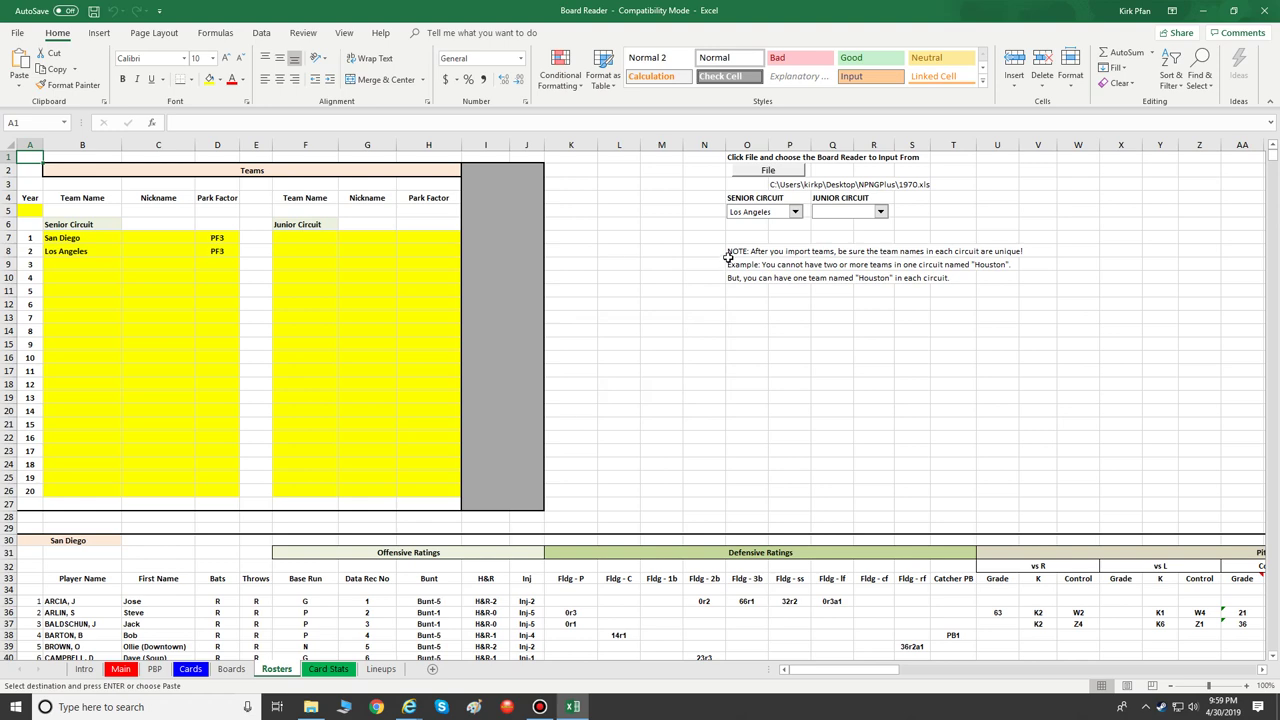
Step: Load the 1976 season file as the import source
left_click(768, 172)
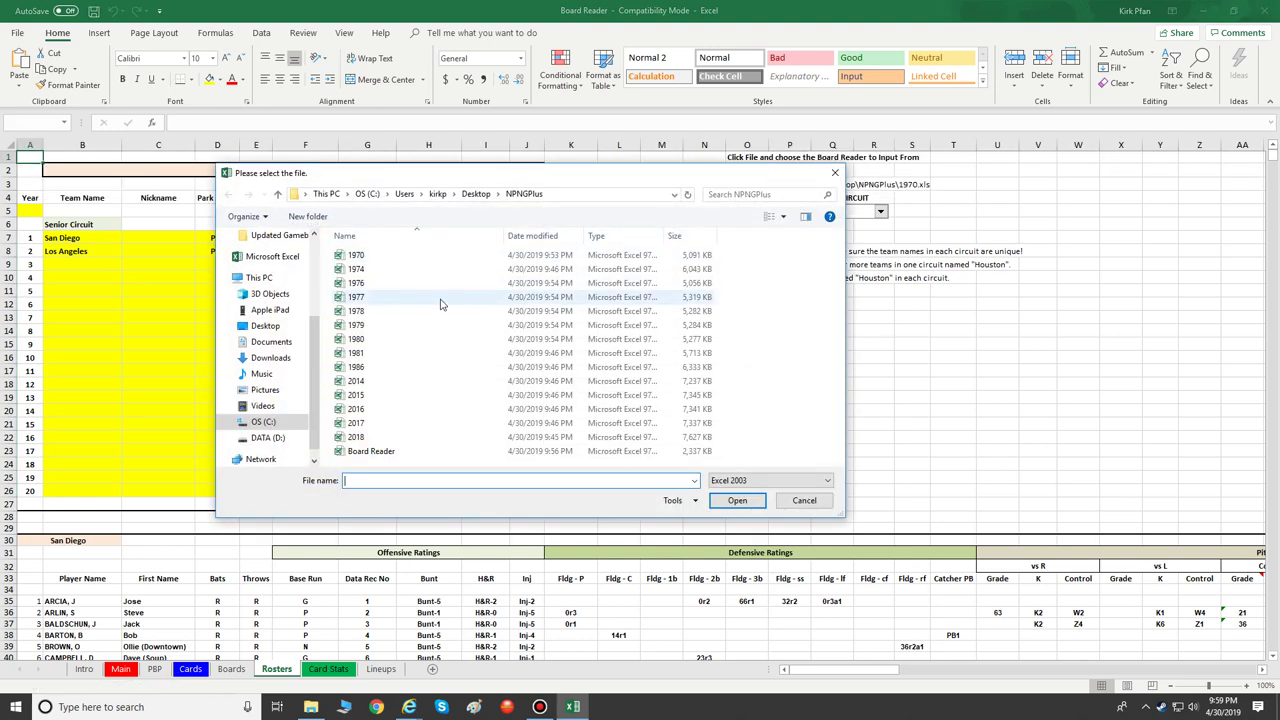
left_click(400, 284)
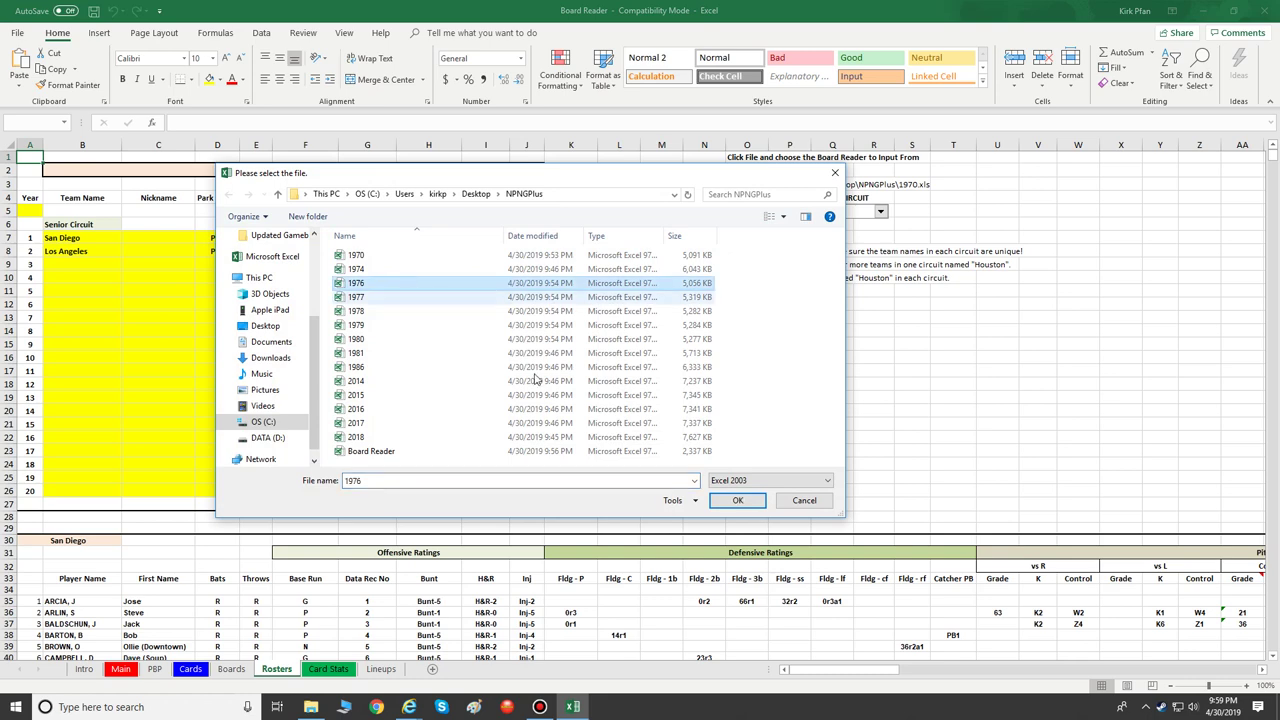
left_click(737, 501)
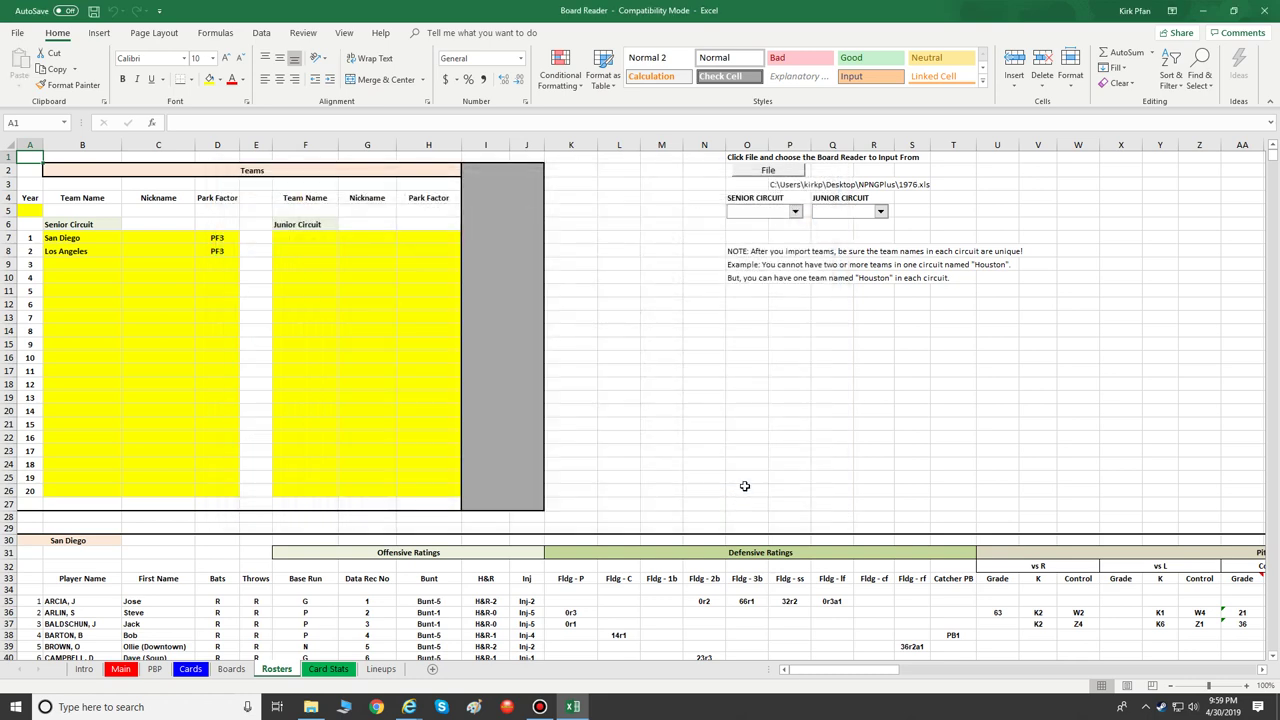
Step: Import Montreal and Philadelphia as Senior Circuit teams 3 and 4, both with PF3
left_click(796, 211)
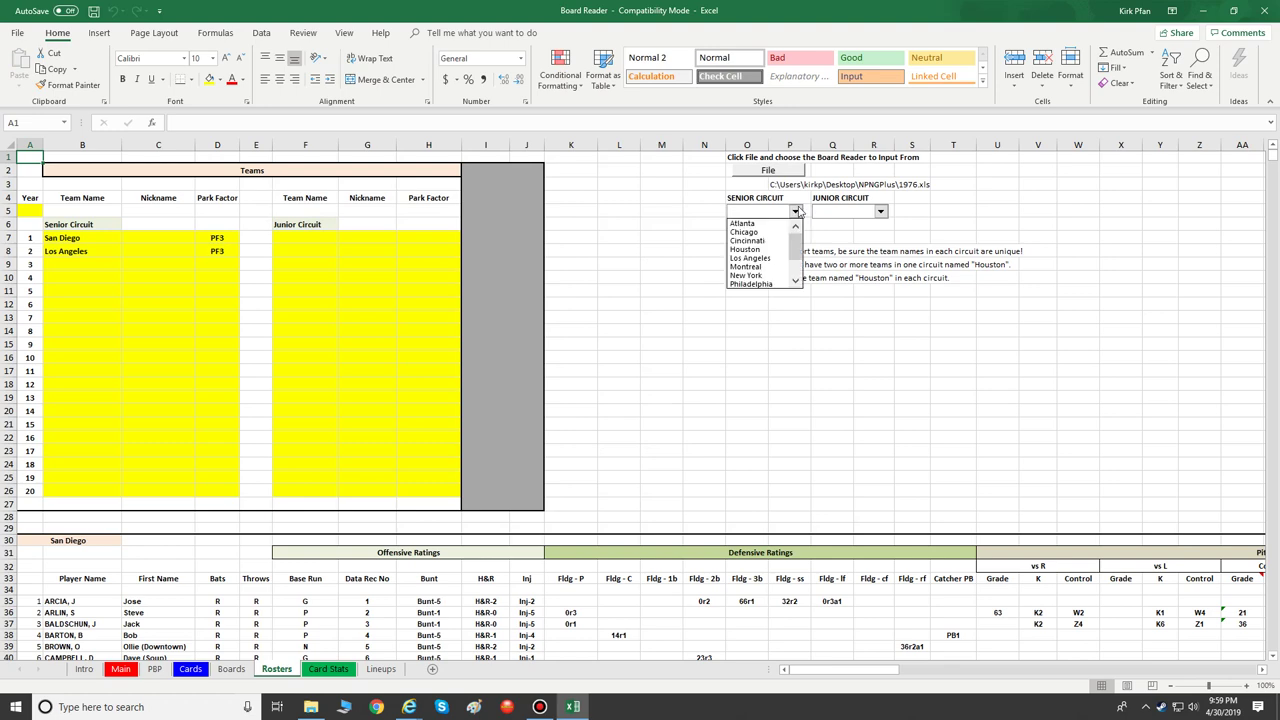
left_click(781, 267)
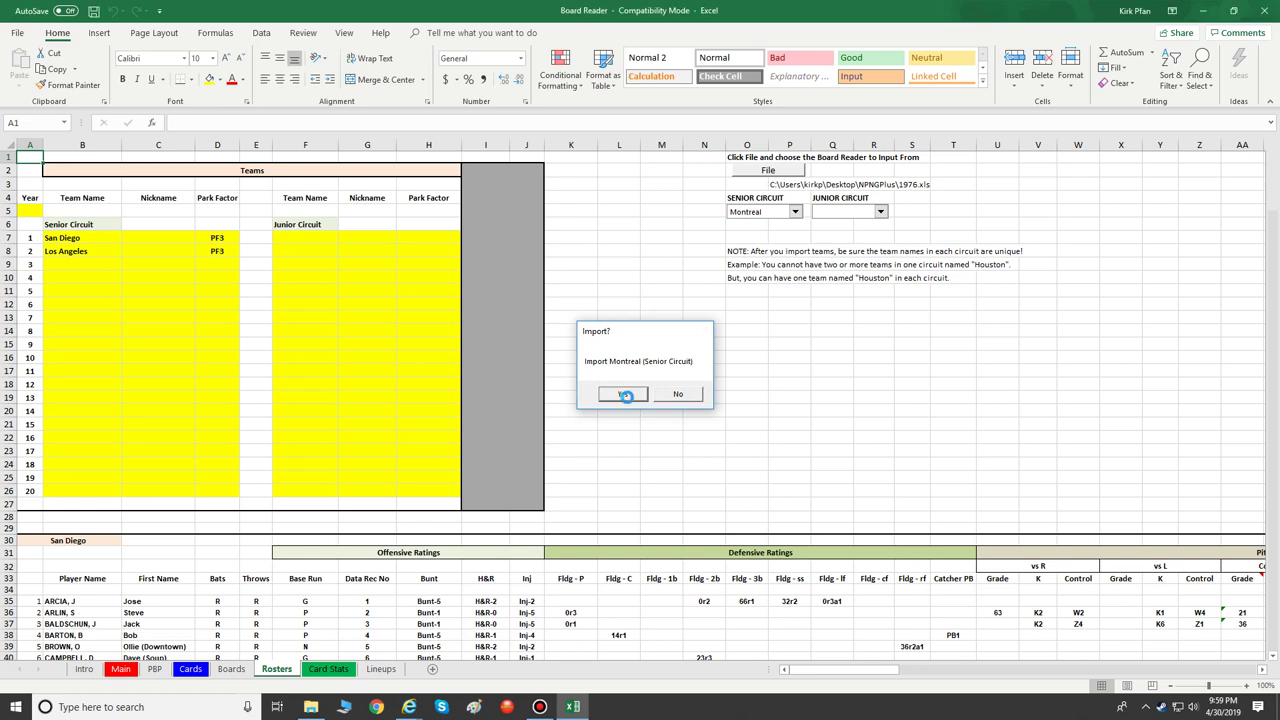
left_click(627, 398)
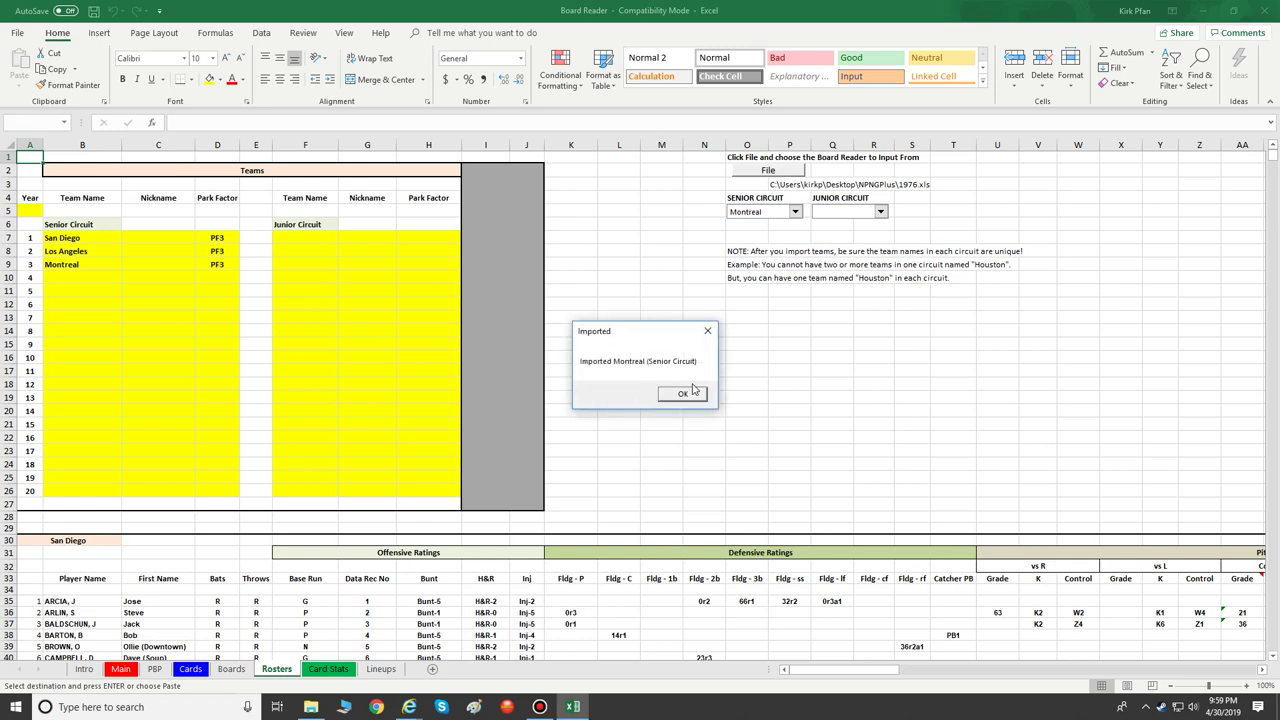
left_click(697, 396)
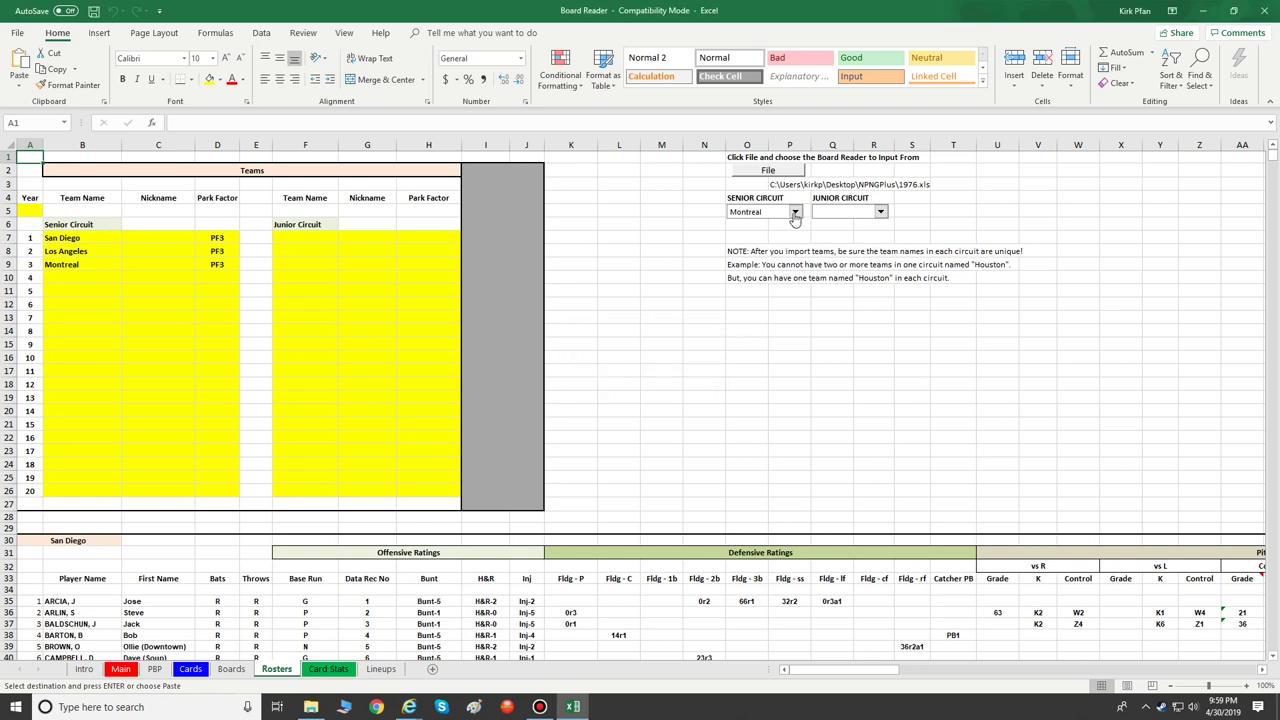
left_click(795, 213)
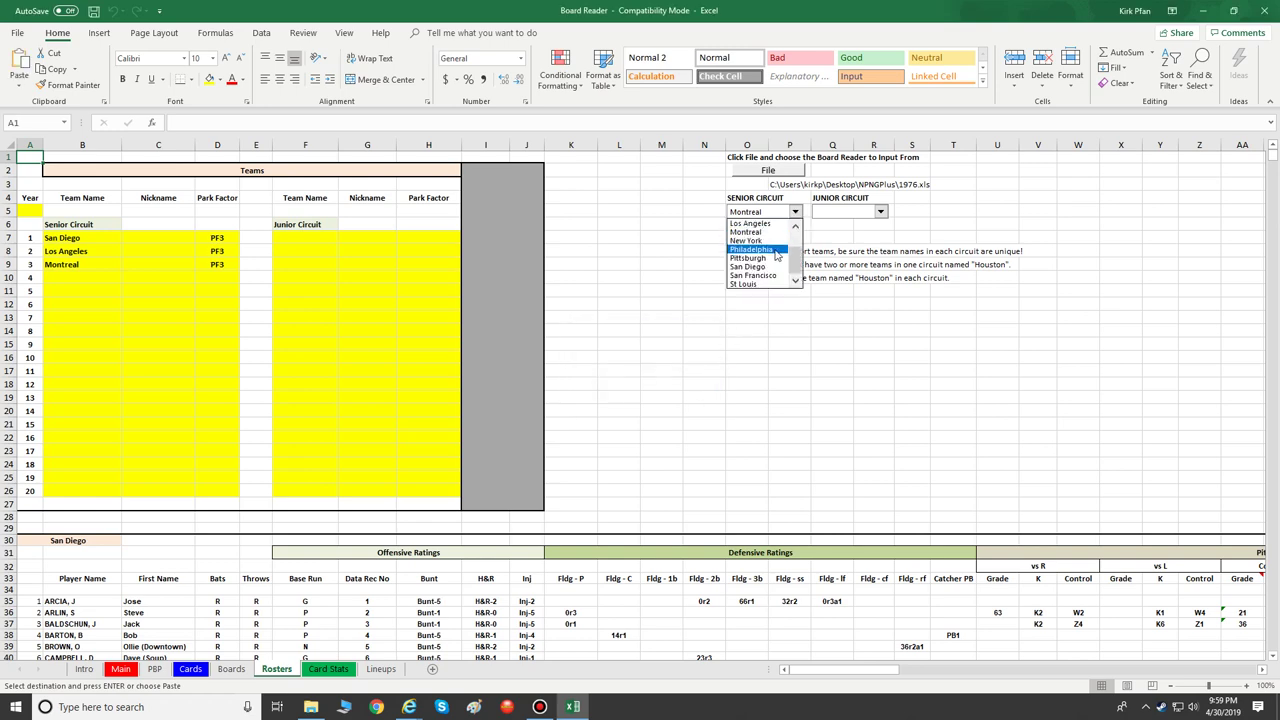
left_click(775, 249)
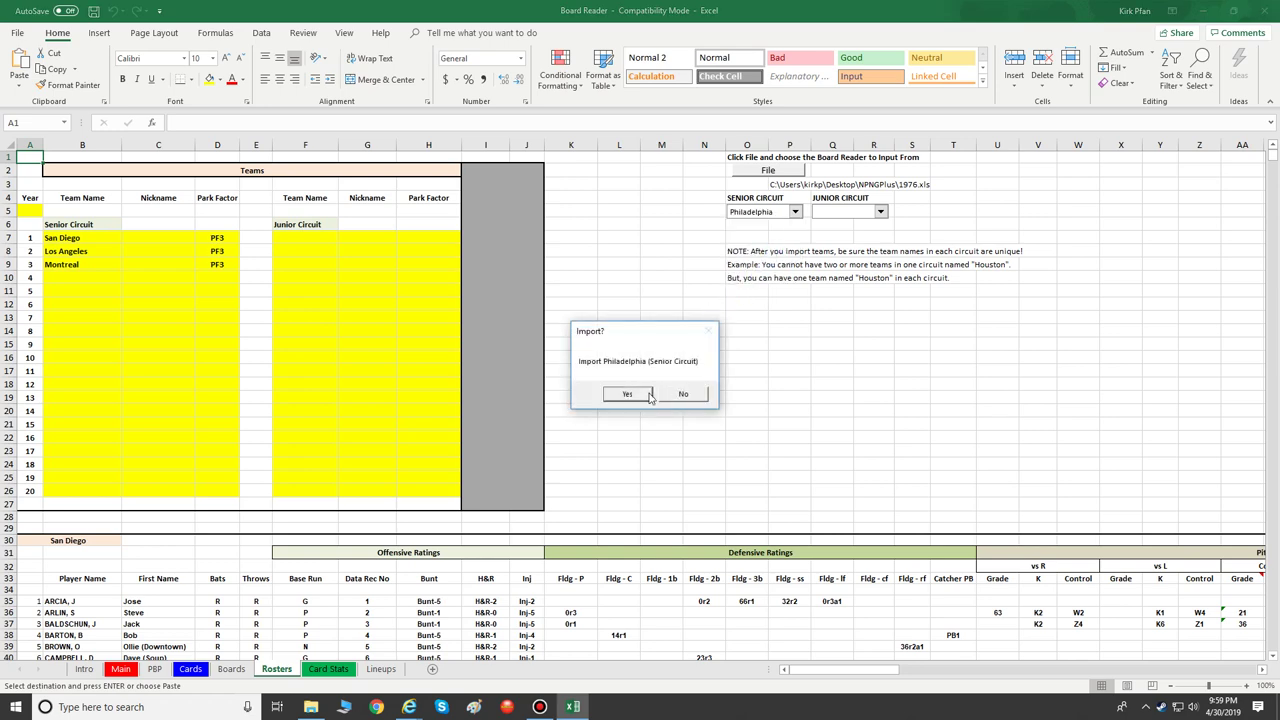
left_click(628, 394)
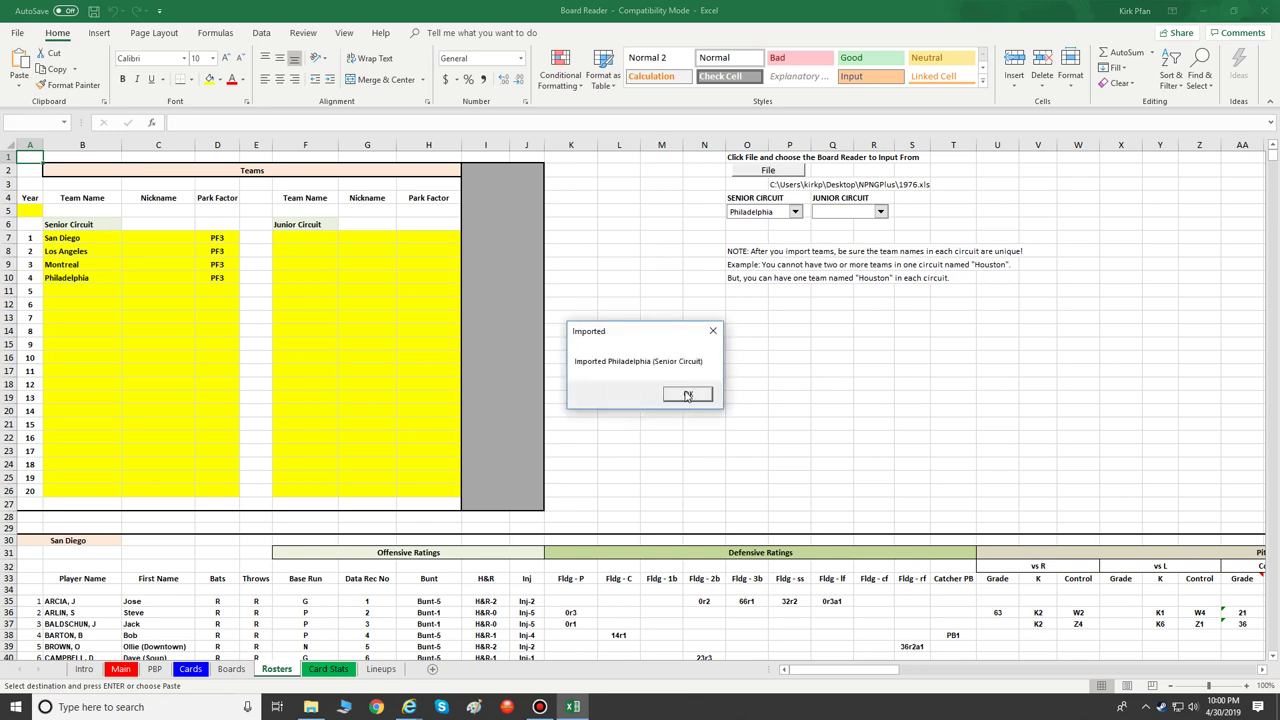
left_click(688, 394)
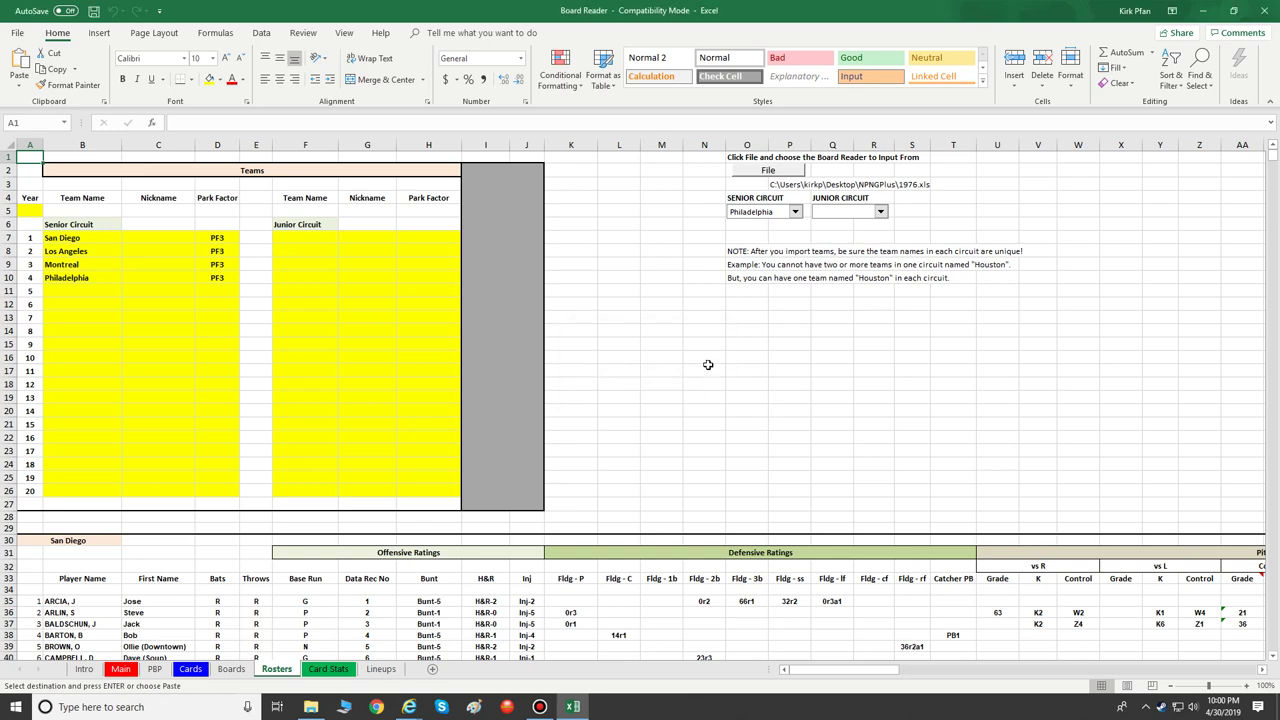
Step: Load the 1978 season file as the import source
left_click(766, 172)
left_click(775, 172)
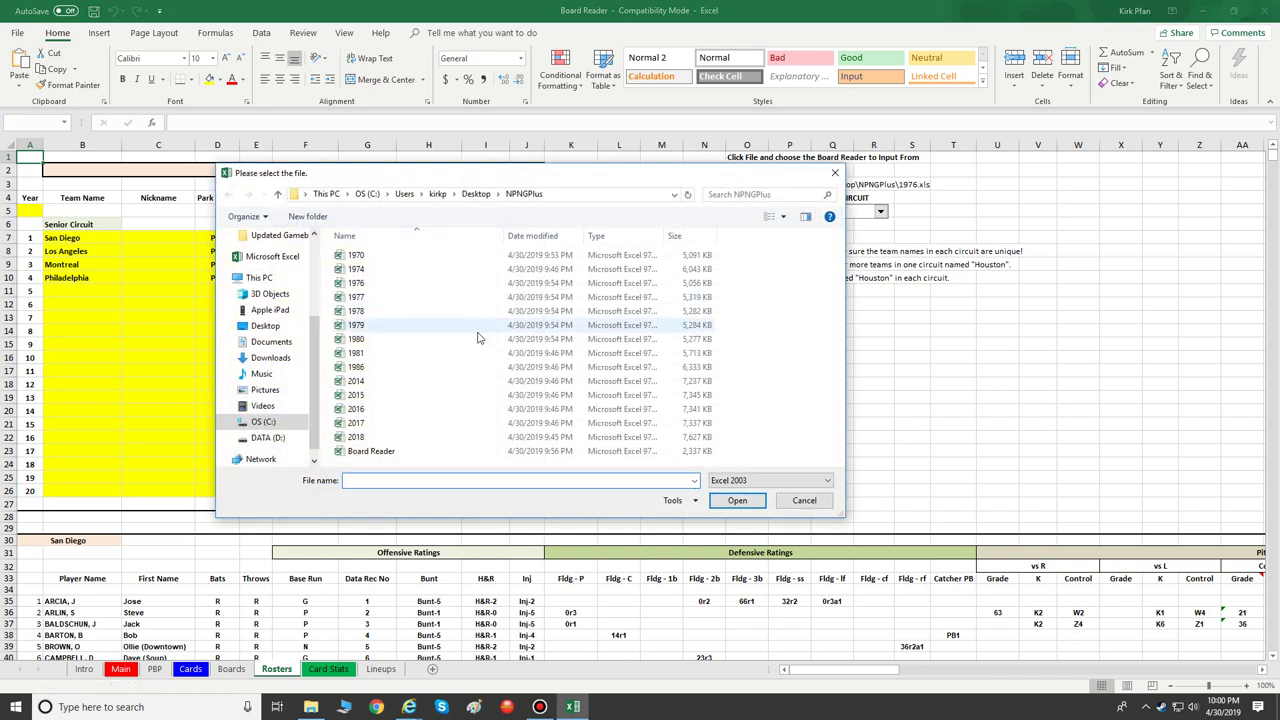
left_click(448, 313)
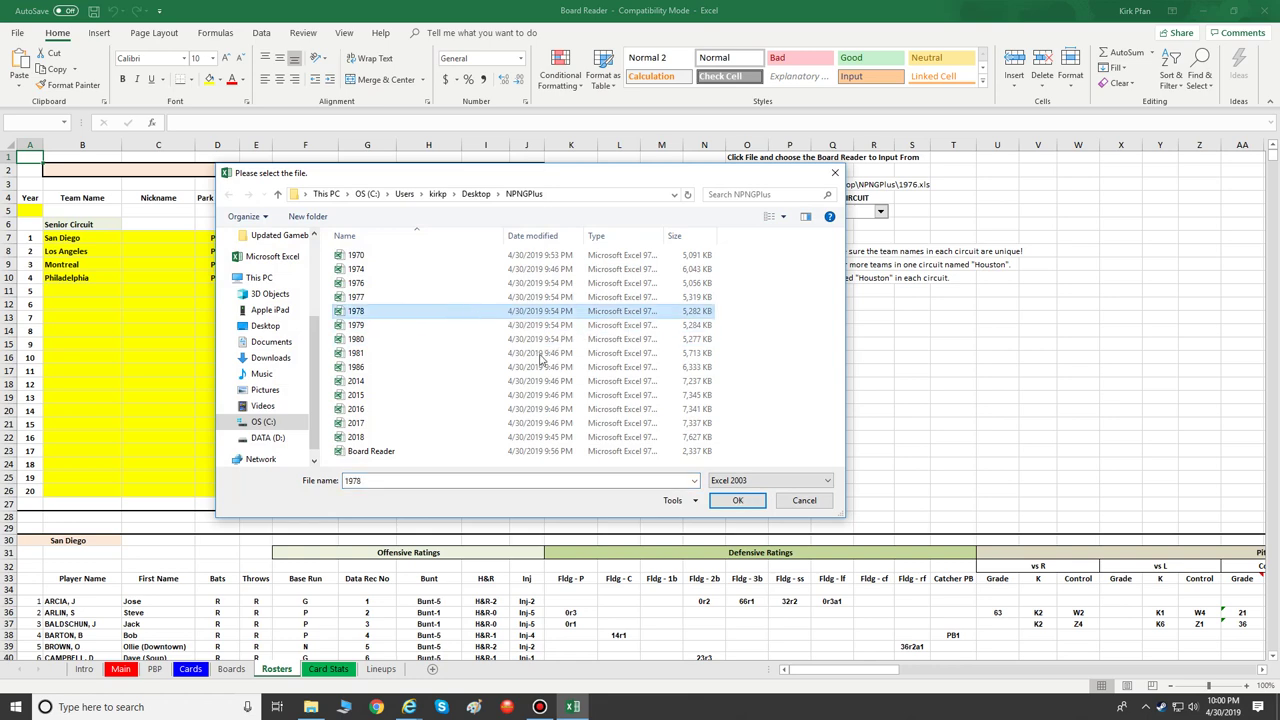
left_click(737, 500)
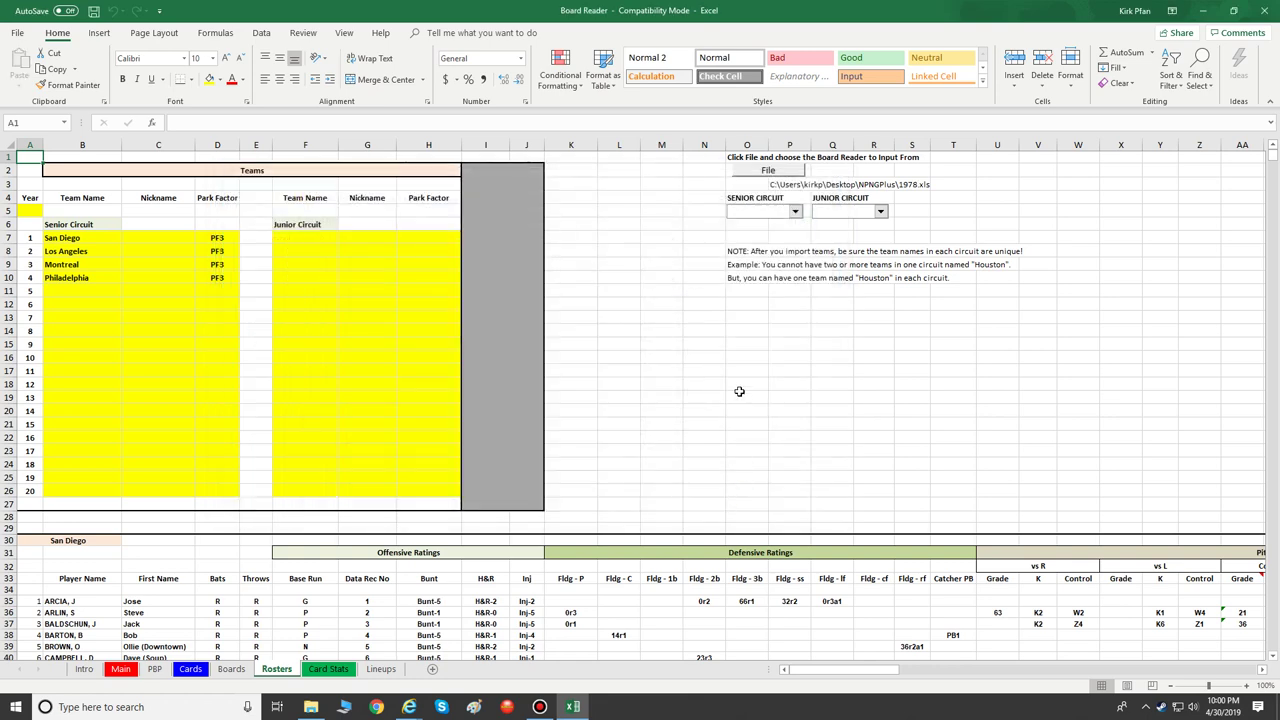
Step: Import Atlanta into the Senior Circuit with park factor PF5
left_click(796, 212)
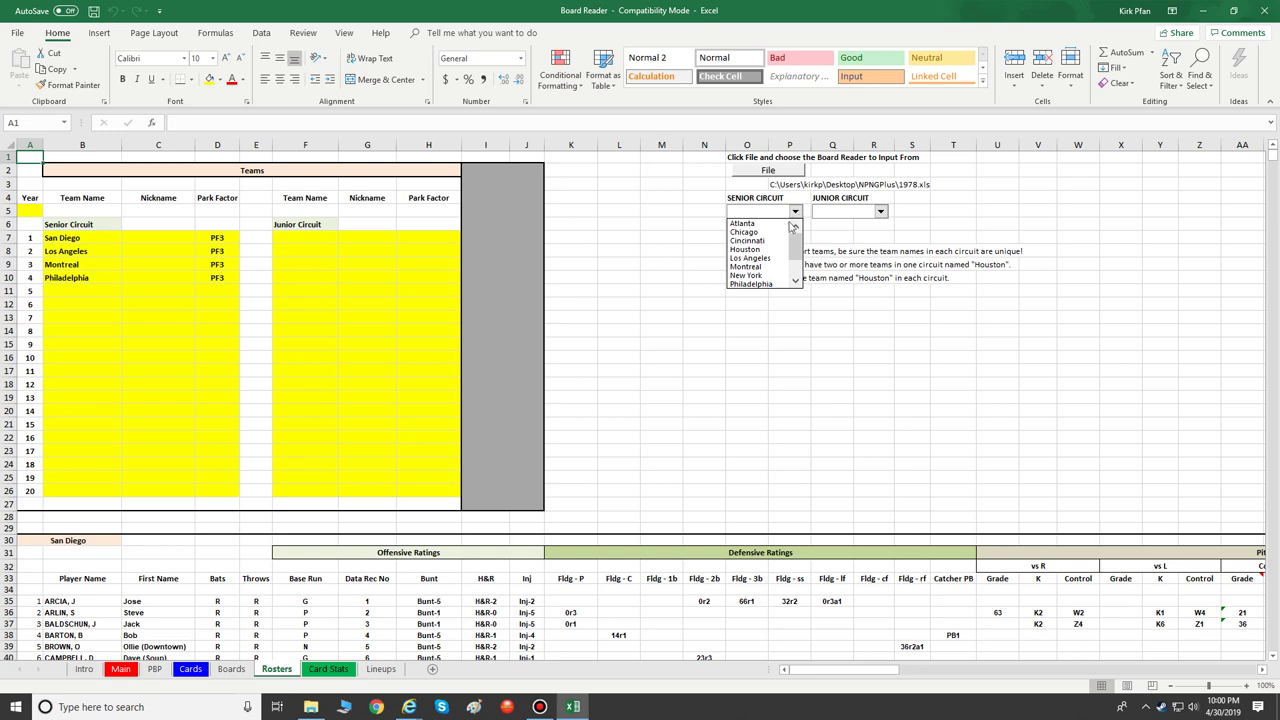
left_click(743, 223)
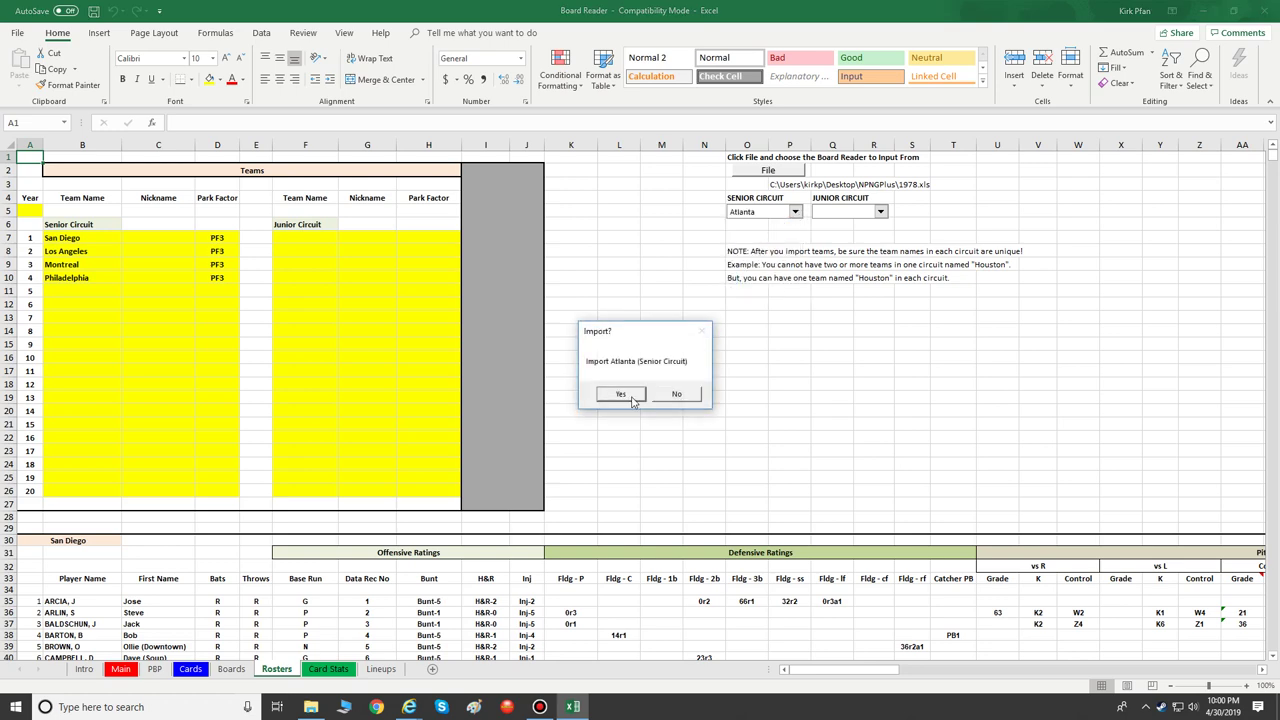
left_click(620, 394)
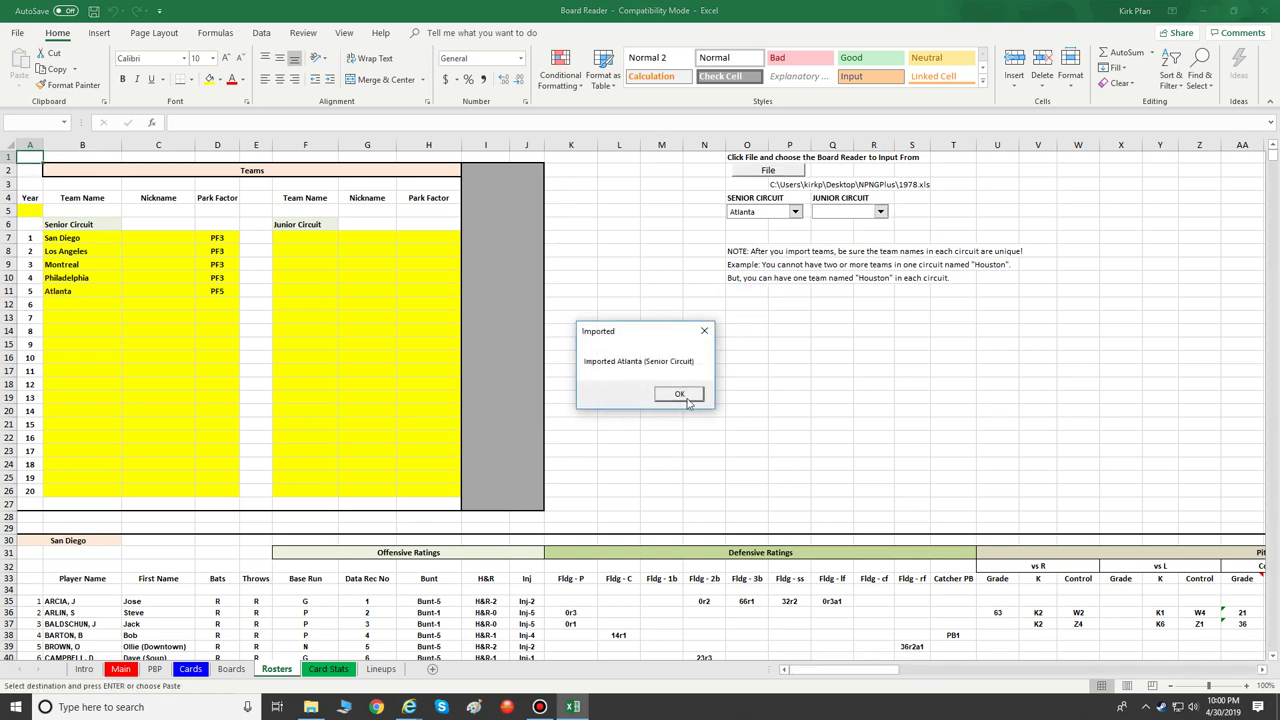
Step: Dismiss the Atlanta import-complete message
left_click(679, 392)
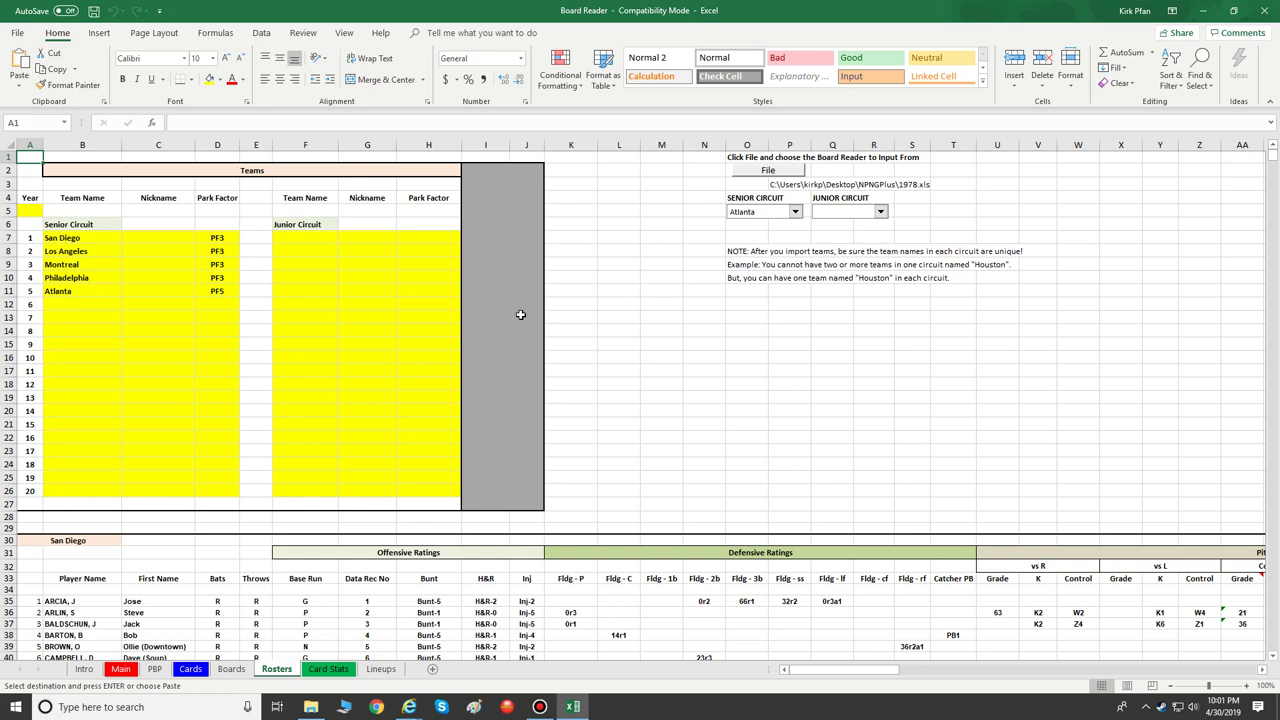
Step: Import Cincinnati from the 1978 file as Senior Circuit team six with PF4
left_click(795, 212)
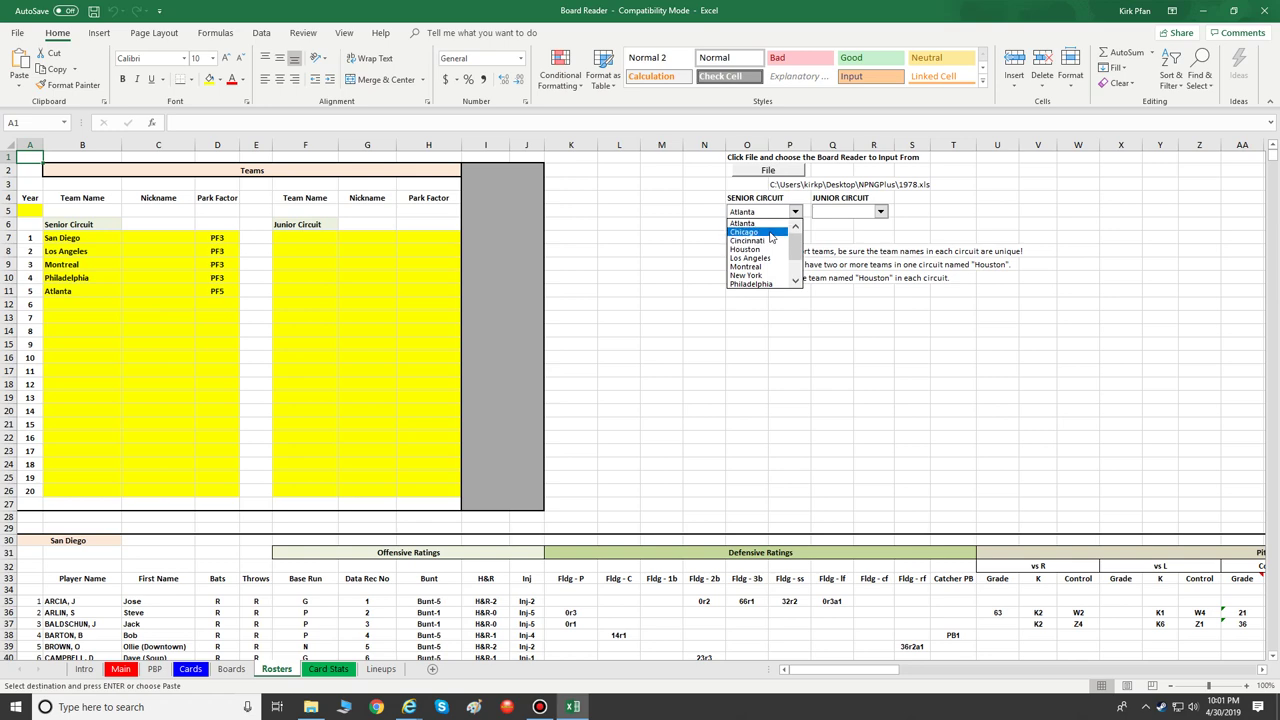
left_click(771, 244)
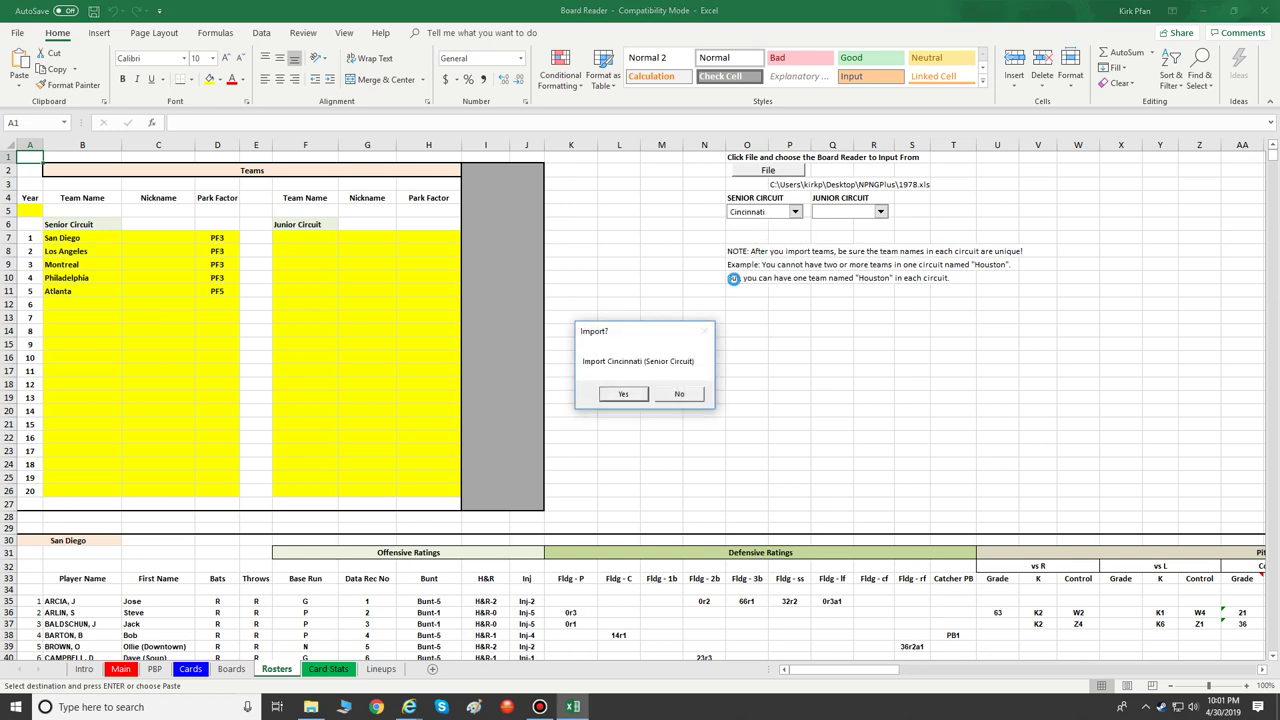
left_click(623, 395)
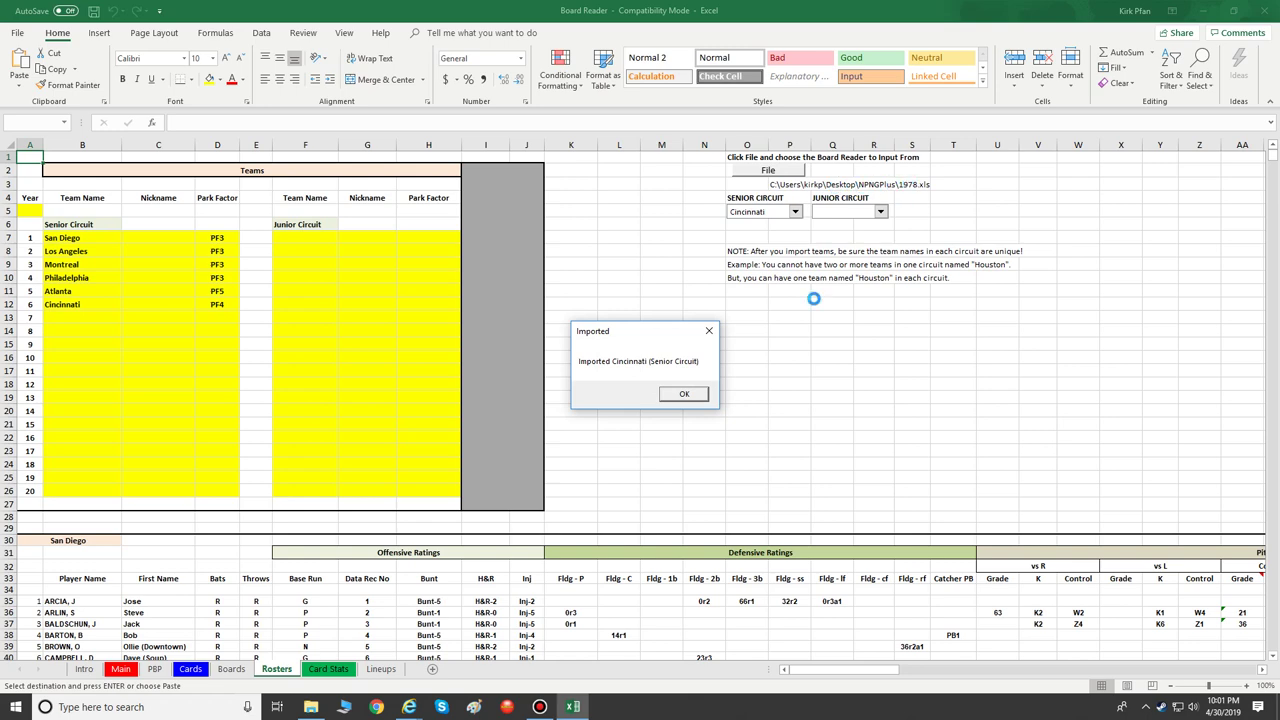
left_click(699, 395)
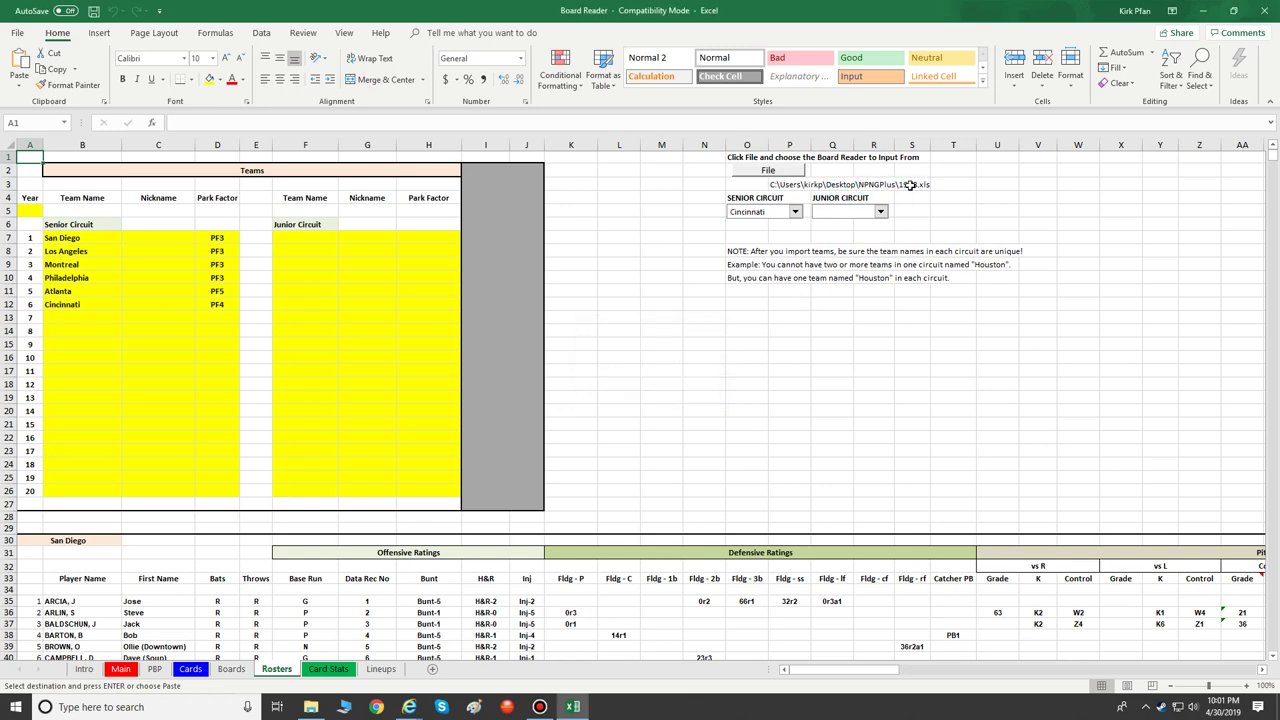
Step: Load the 1980 season file as the import source
left_click(773, 171)
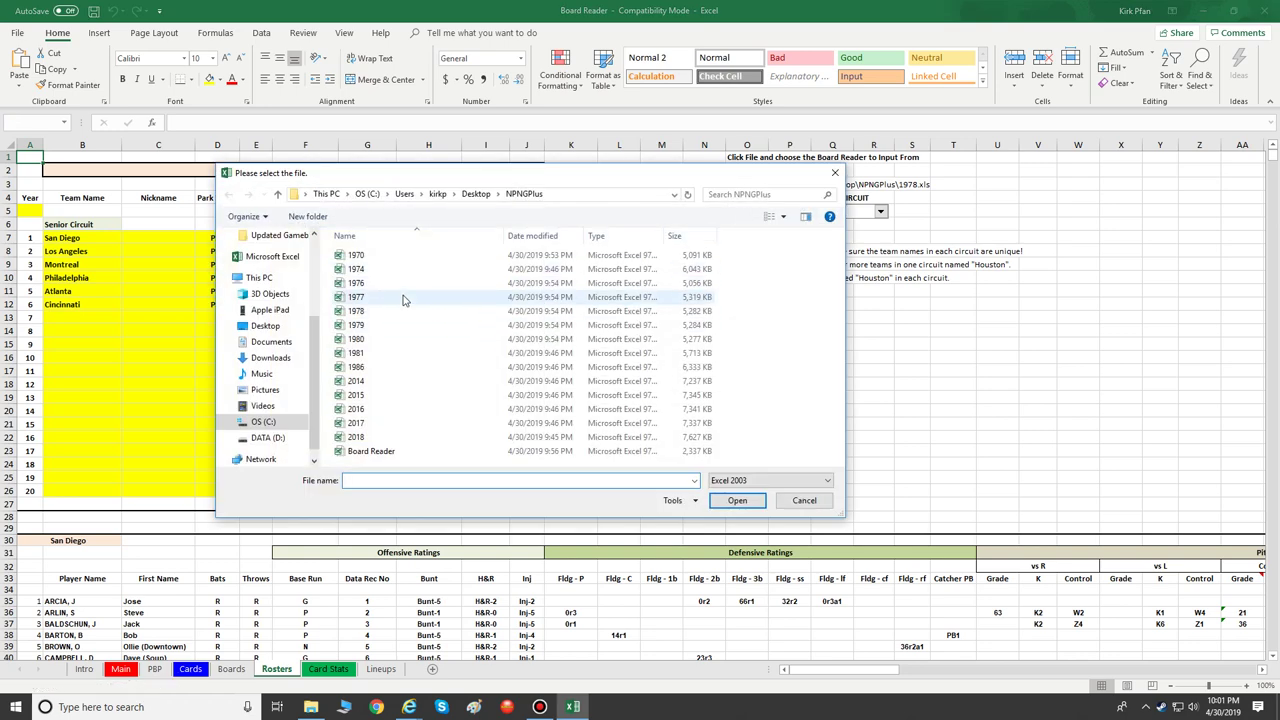
left_click(378, 343)
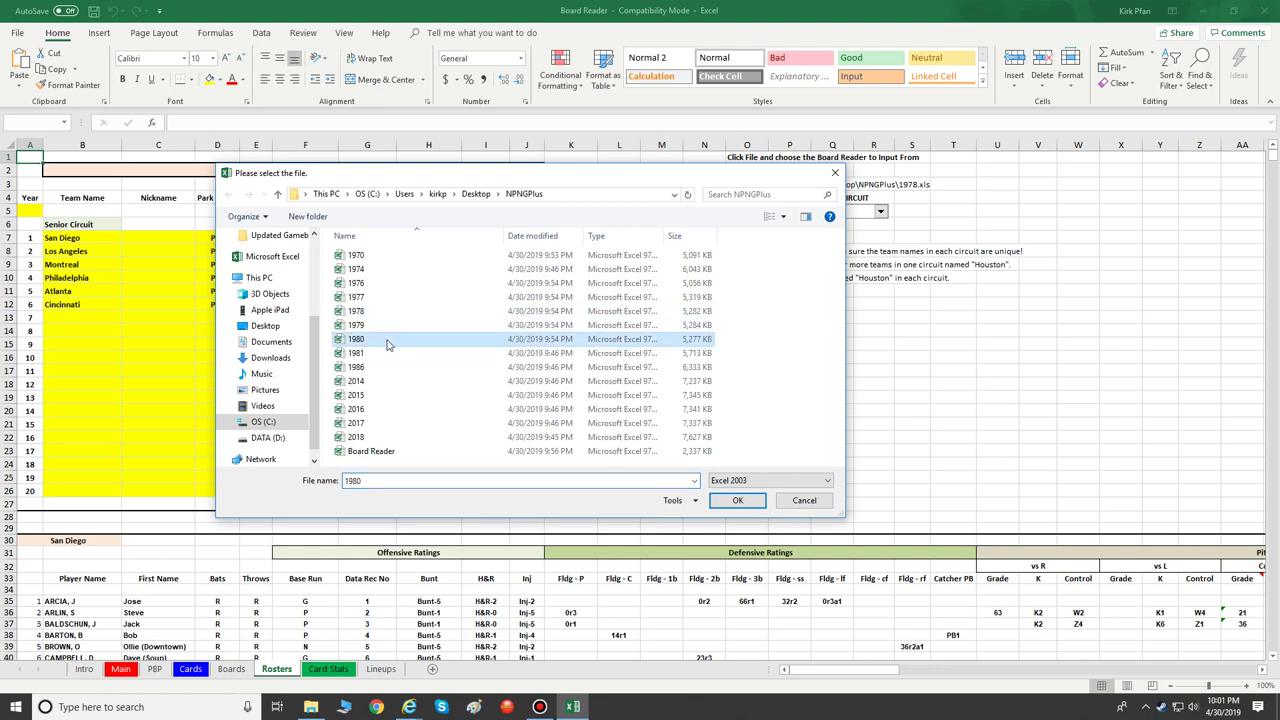
left_click(737, 502)
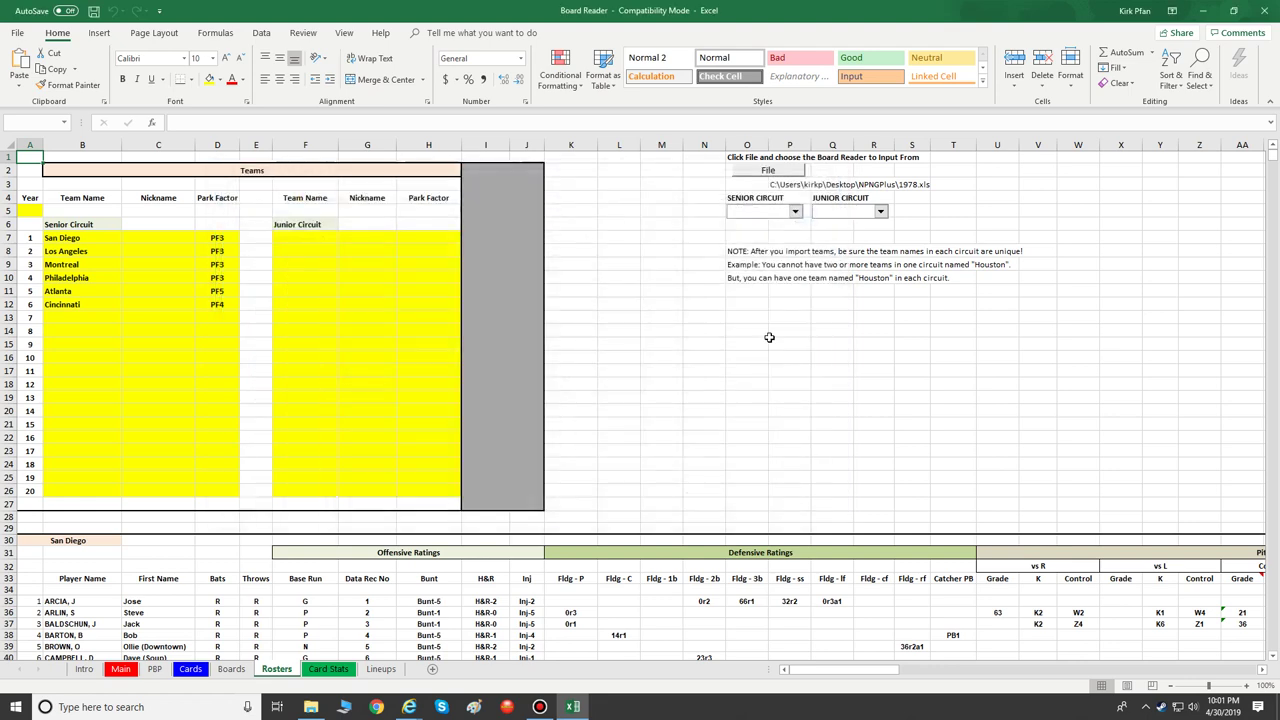
Step: Import Boston (PF2) and Milwaukee (PF4) into the Junior Circuit
left_click(880, 211)
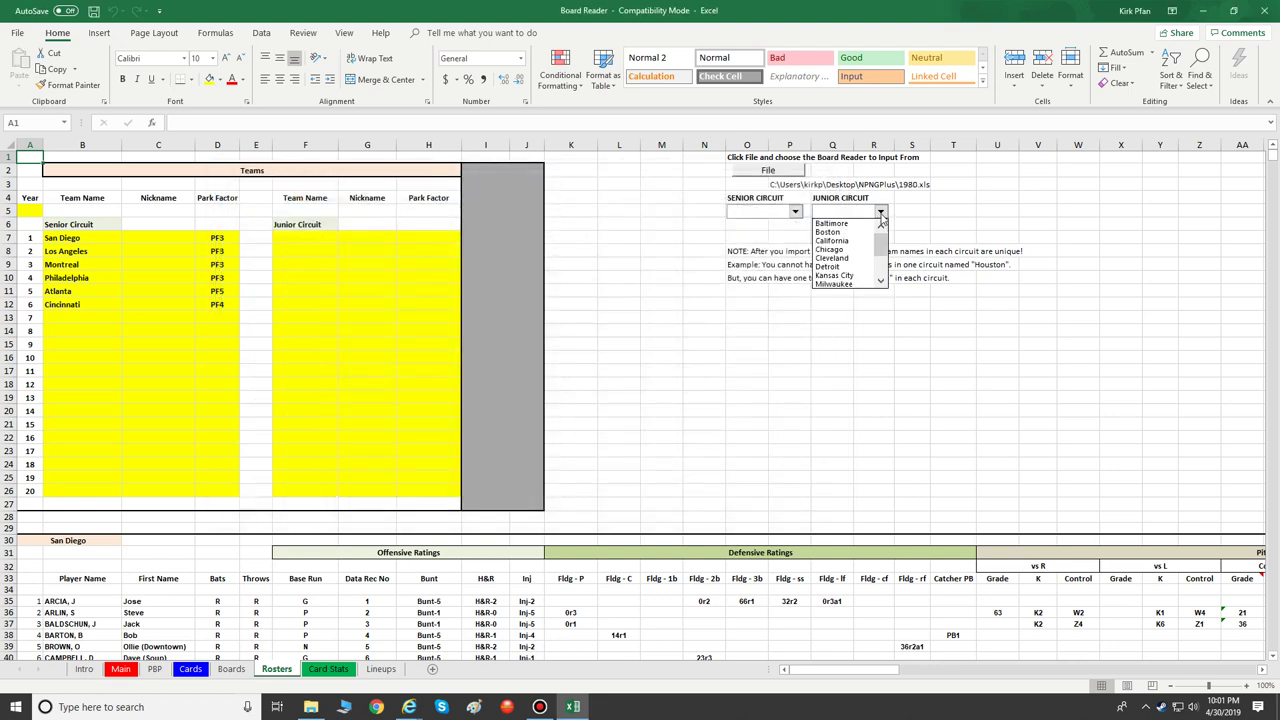
left_click(861, 231)
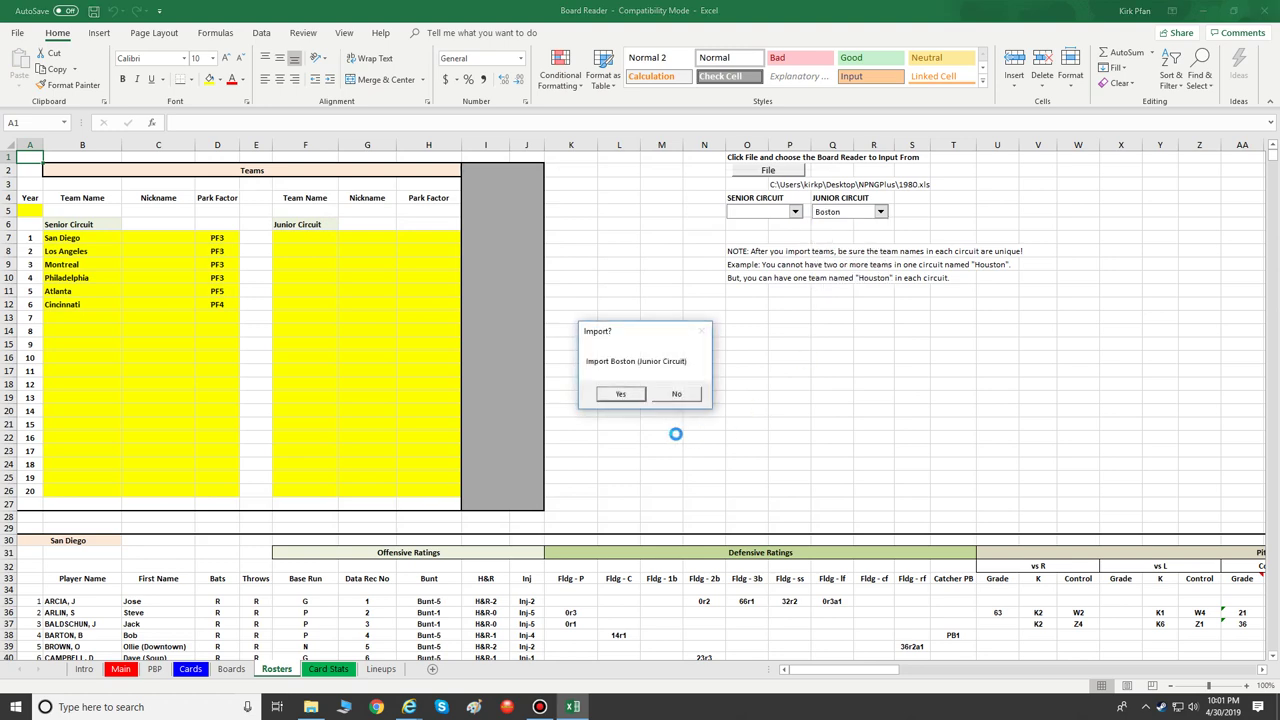
left_click(630, 398)
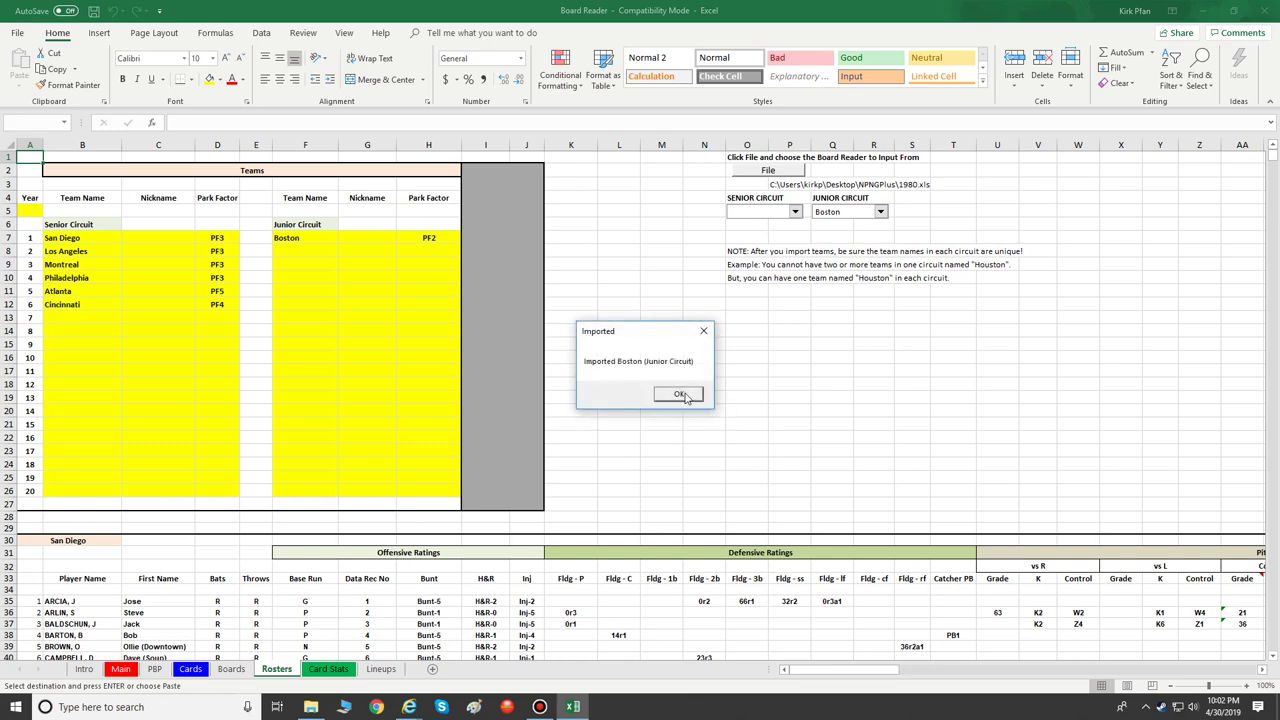
left_click(684, 395)
left_click(880, 215)
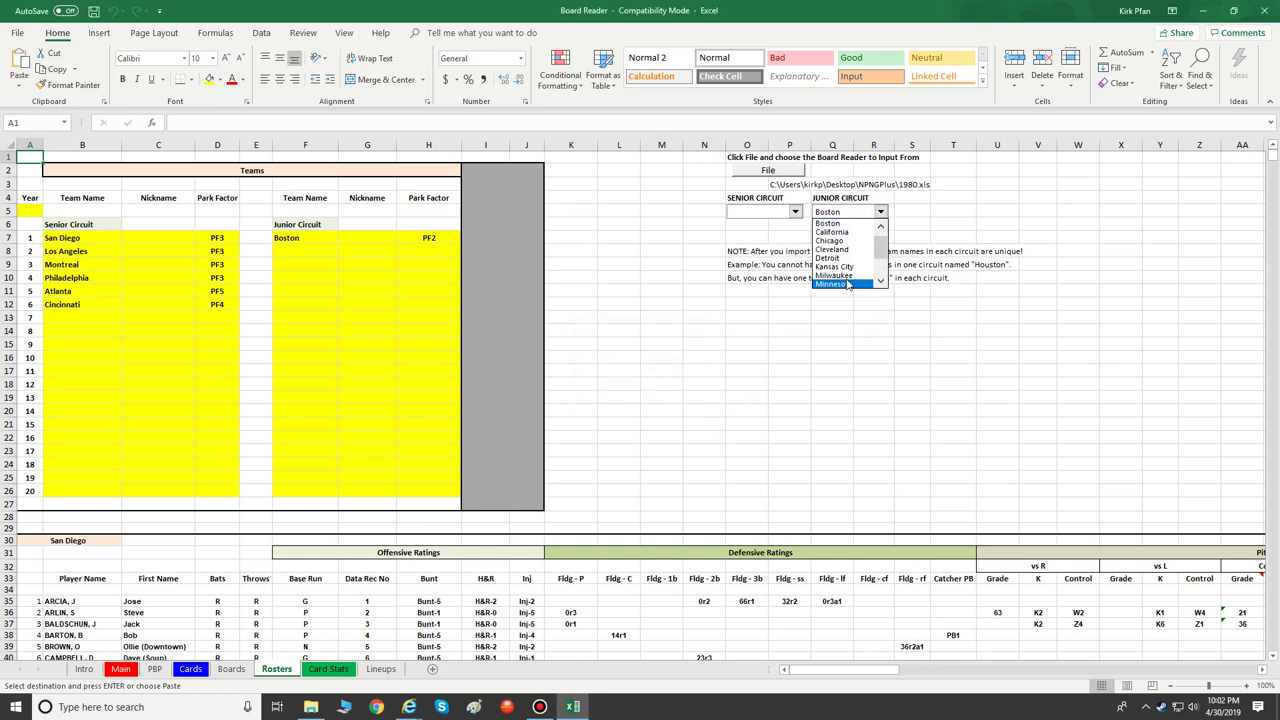
left_click(843, 284)
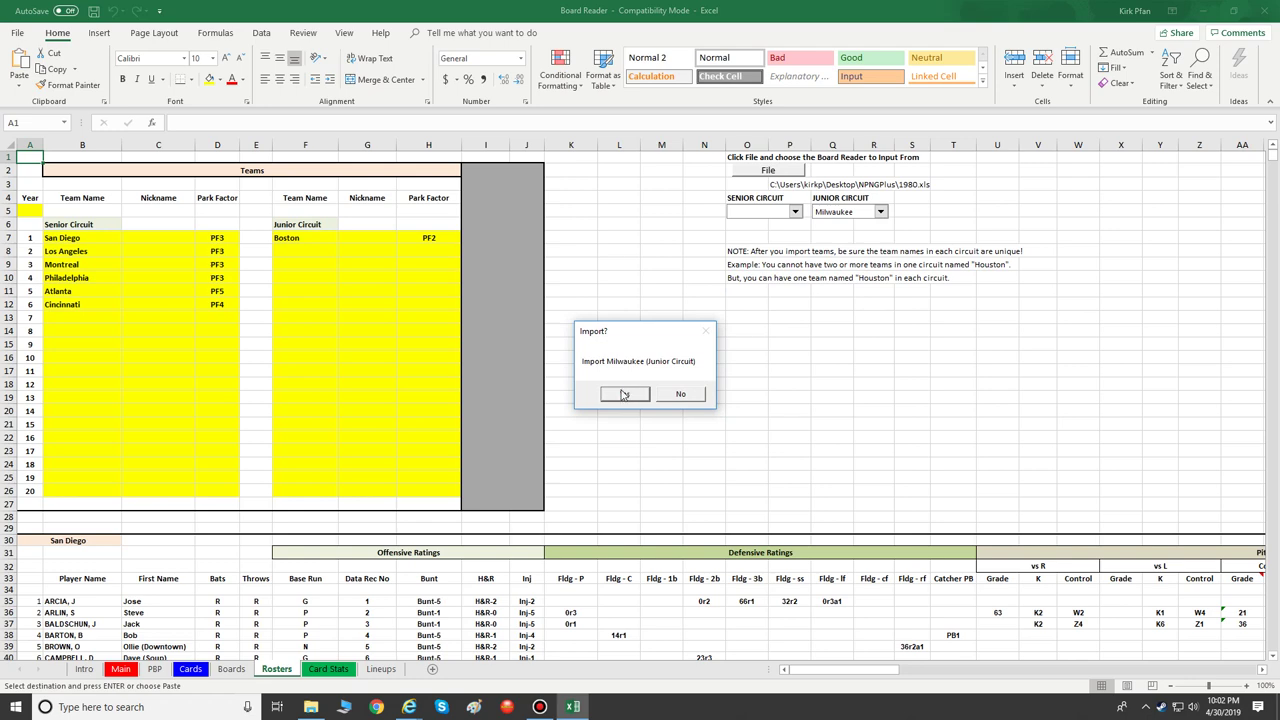
left_click(623, 394)
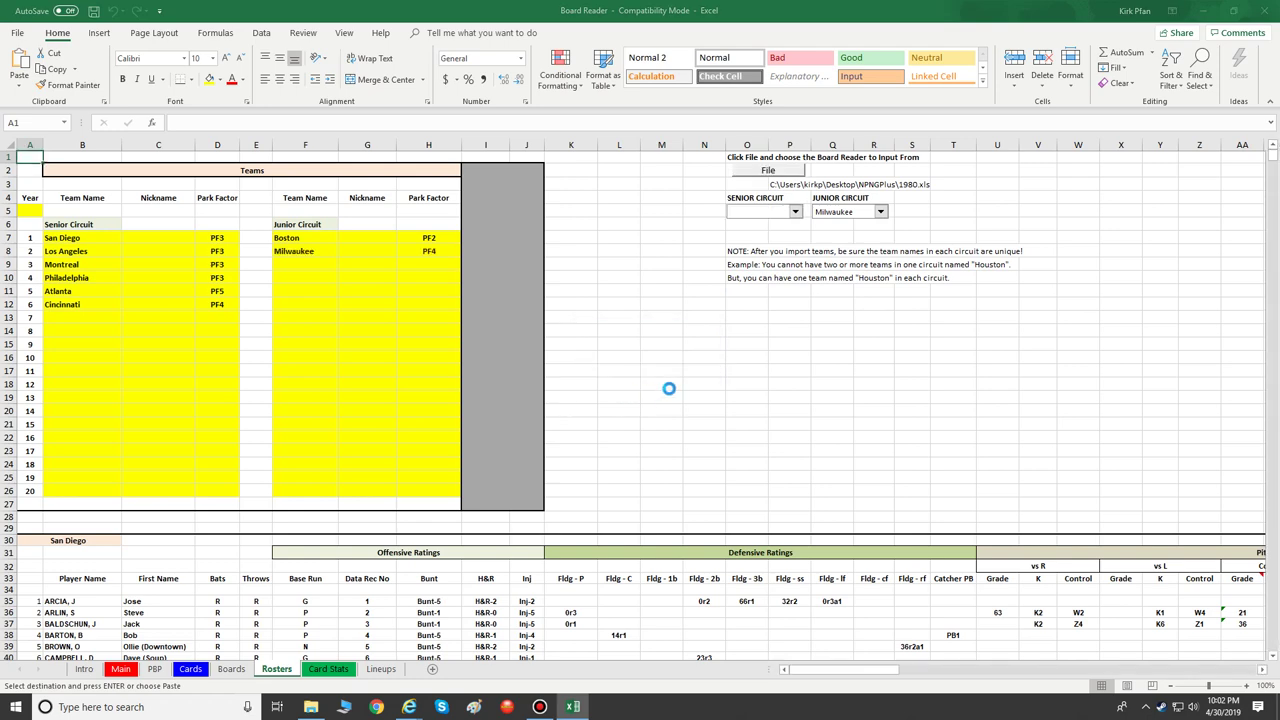
left_click(669, 394)
left_click(790, 173)
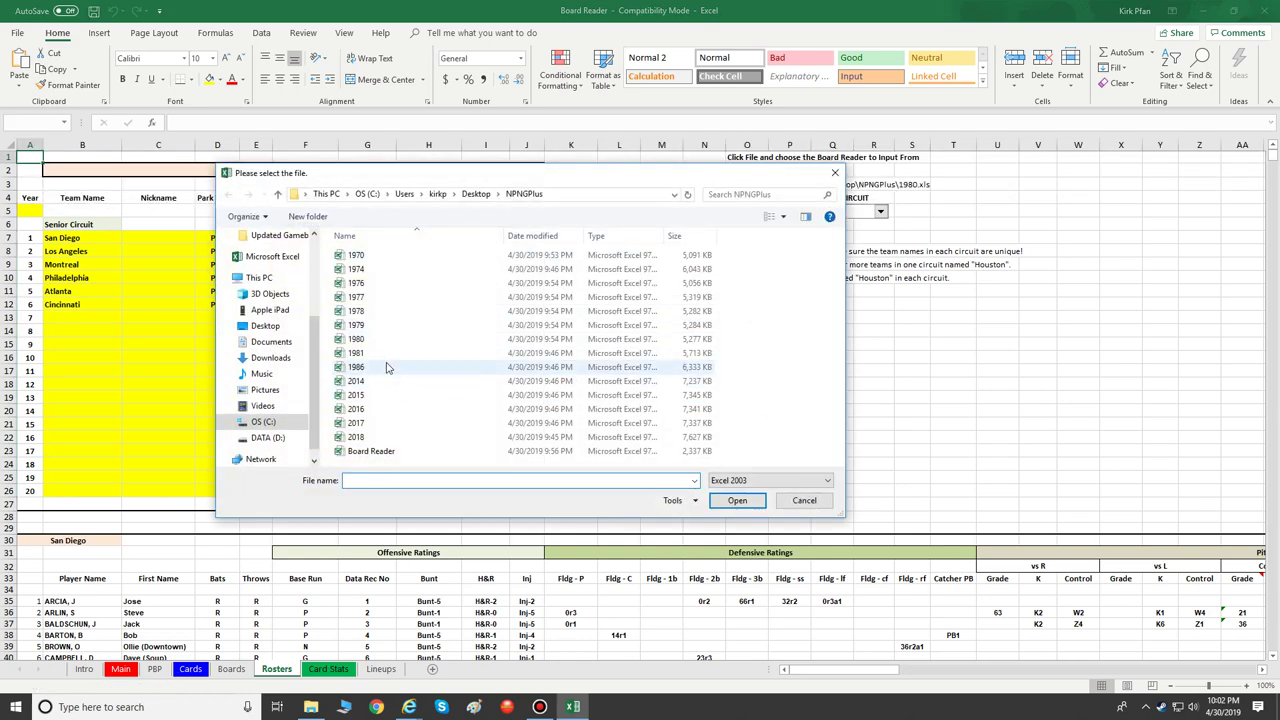
Step: Load the 1981 file and import California into the Junior Circuit with PF3
left_click(358, 353)
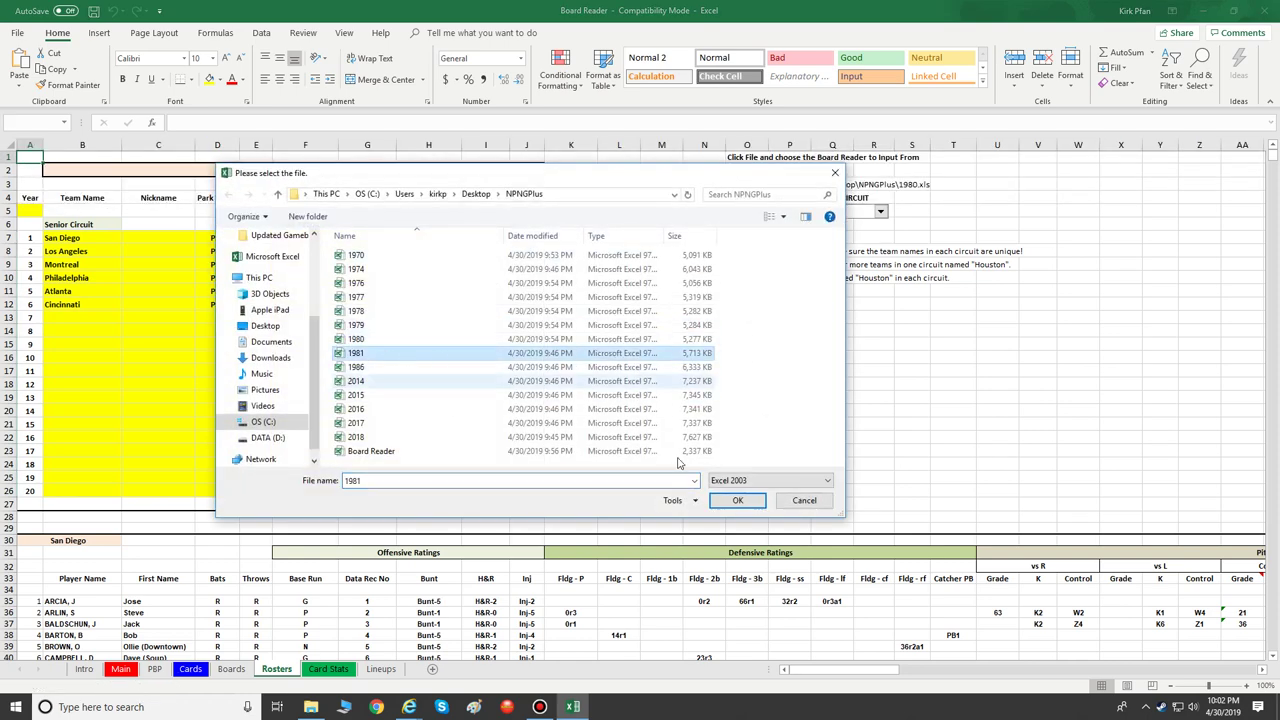
left_click(737, 500)
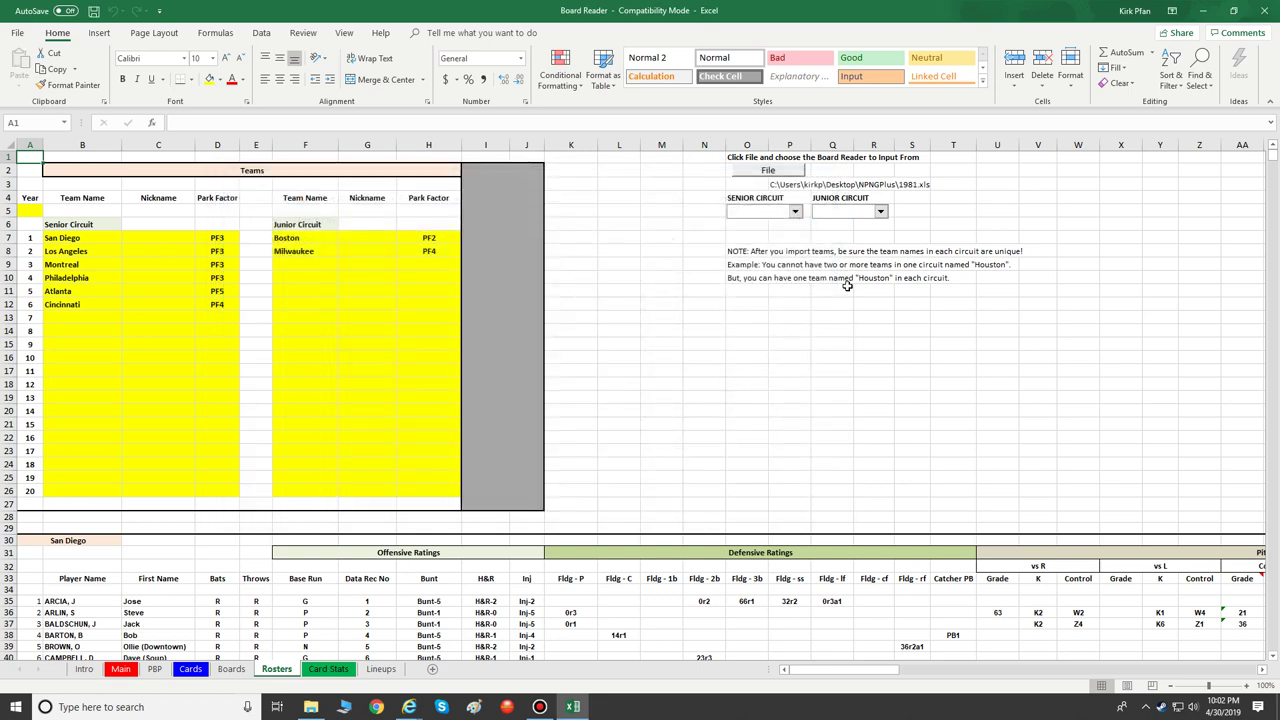
left_click(880, 212)
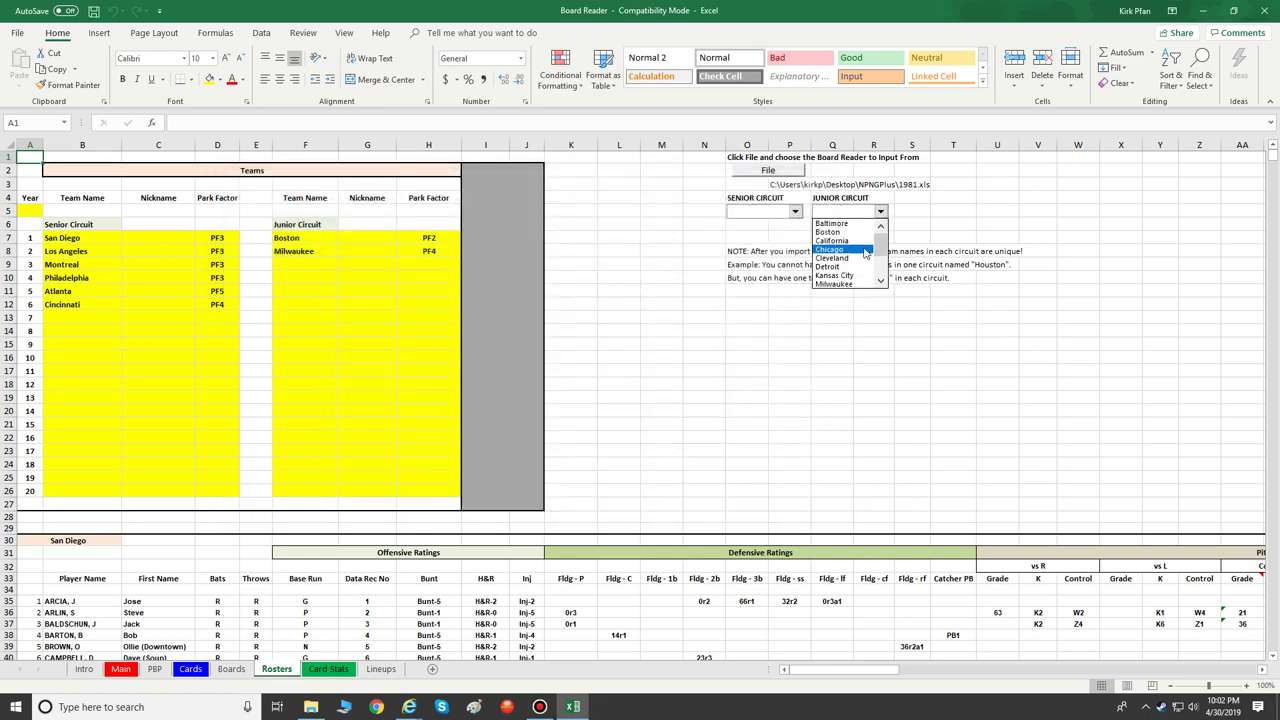
left_click(832, 240)
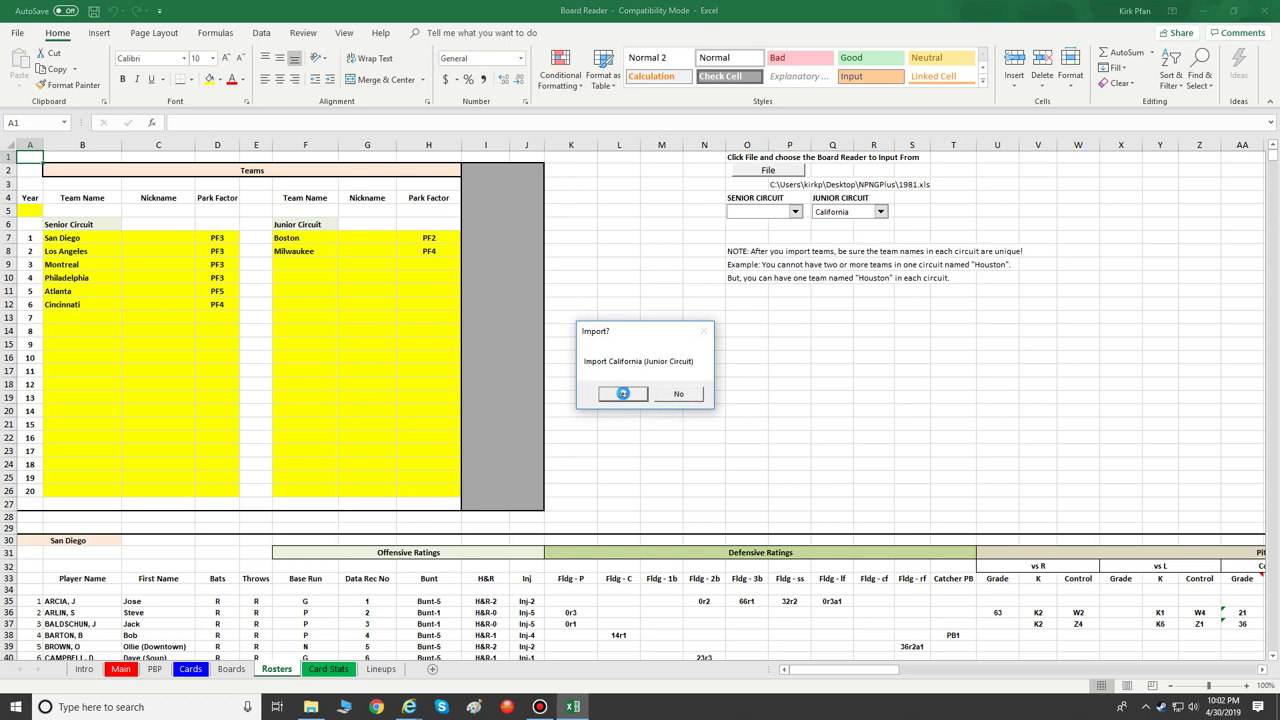
left_click(620, 395)
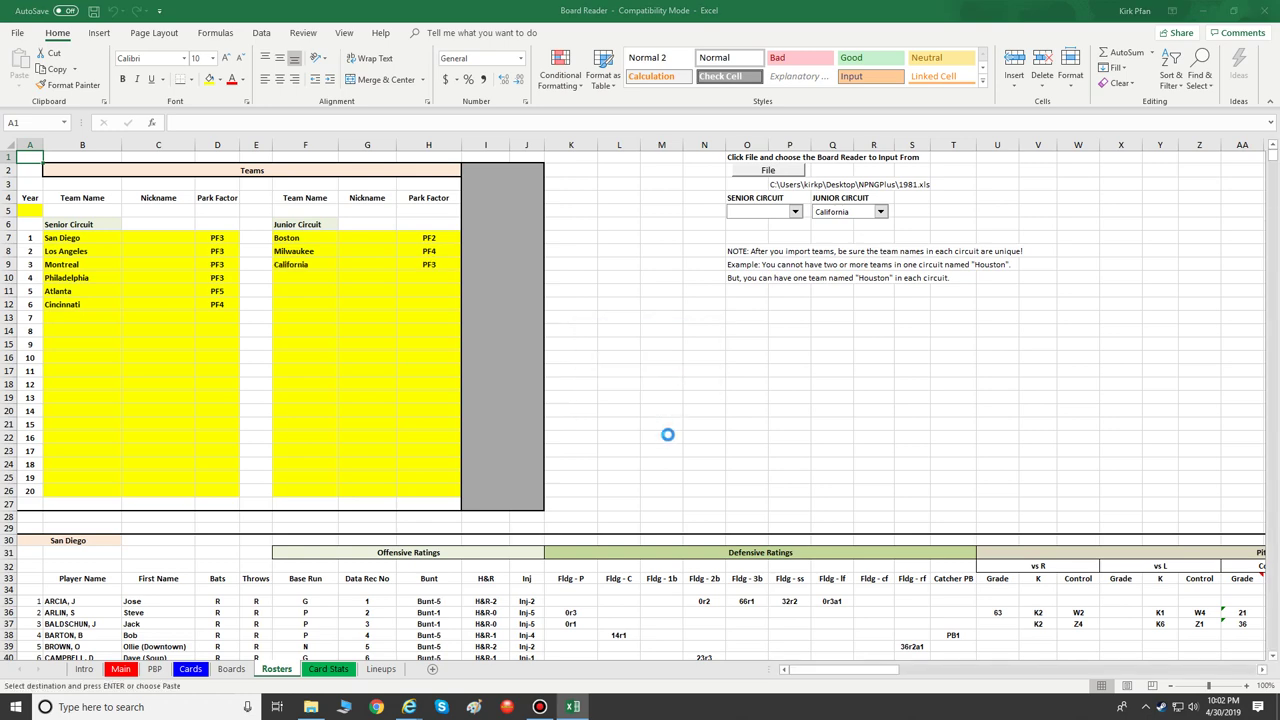
left_click(672, 395)
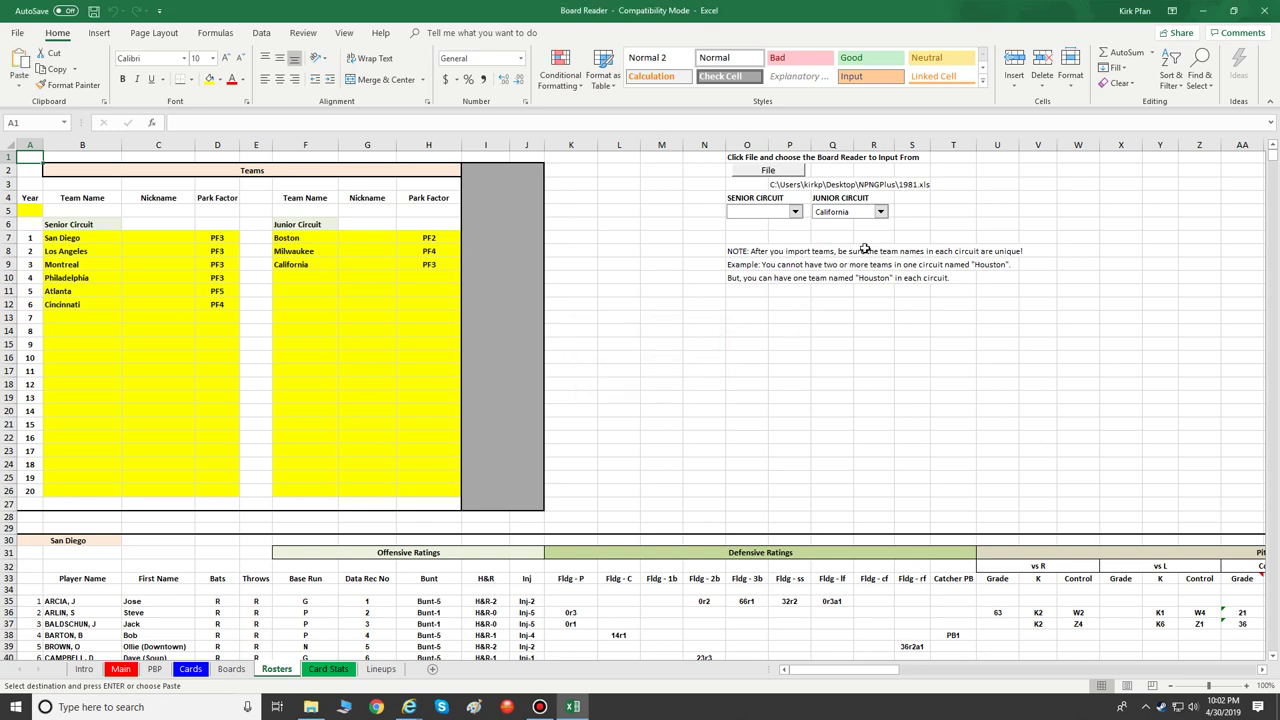
Step: Import New York into the Junior Circuit with park factor PF4
left_click(880, 212)
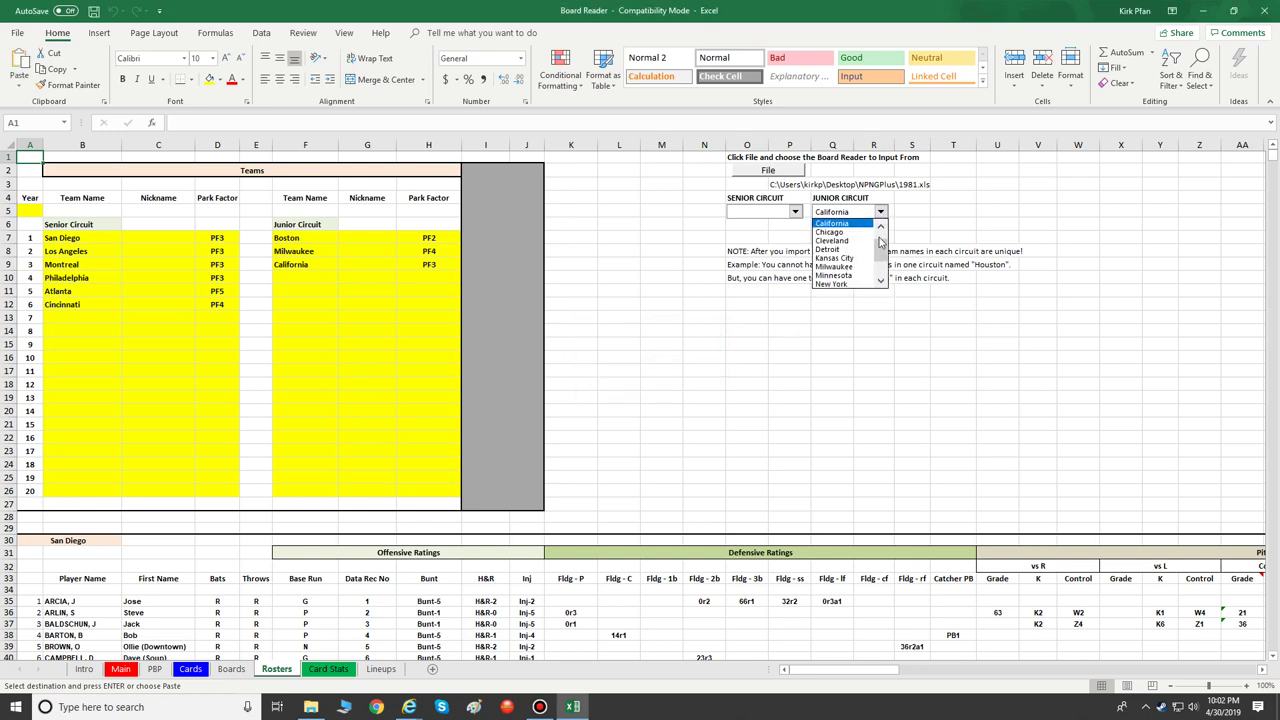
left_click(838, 284)
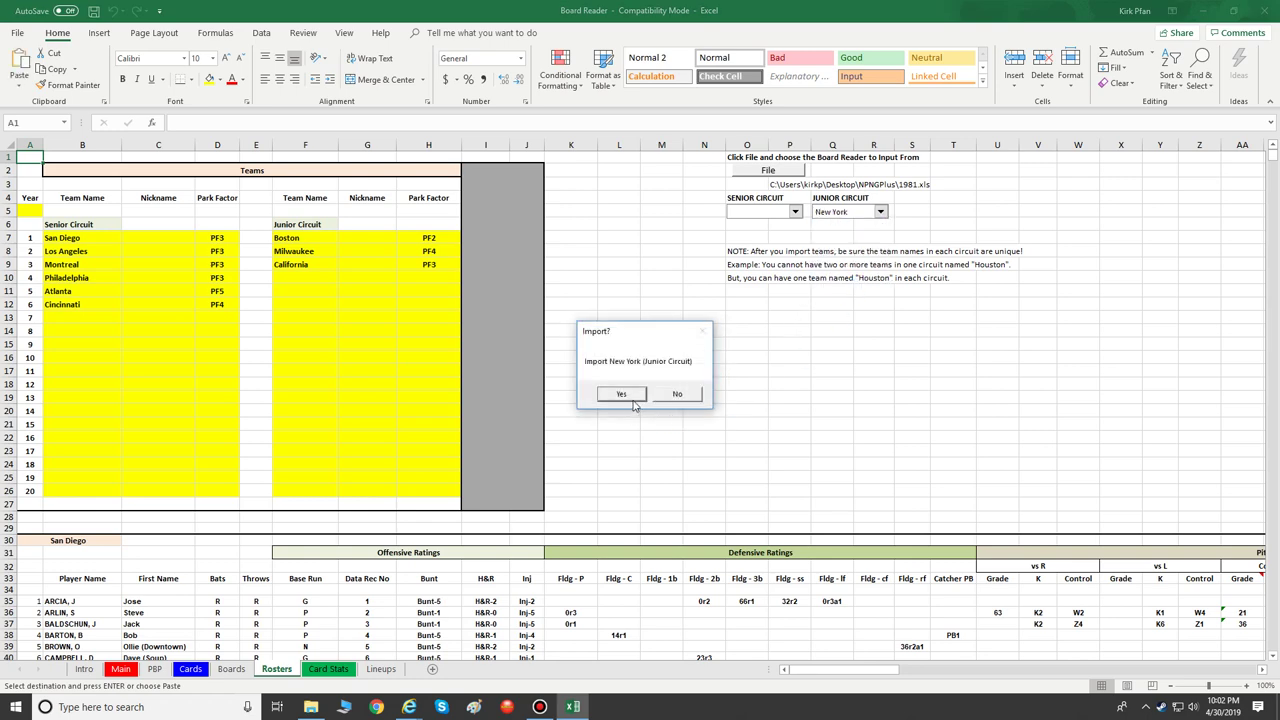
left_click(624, 396)
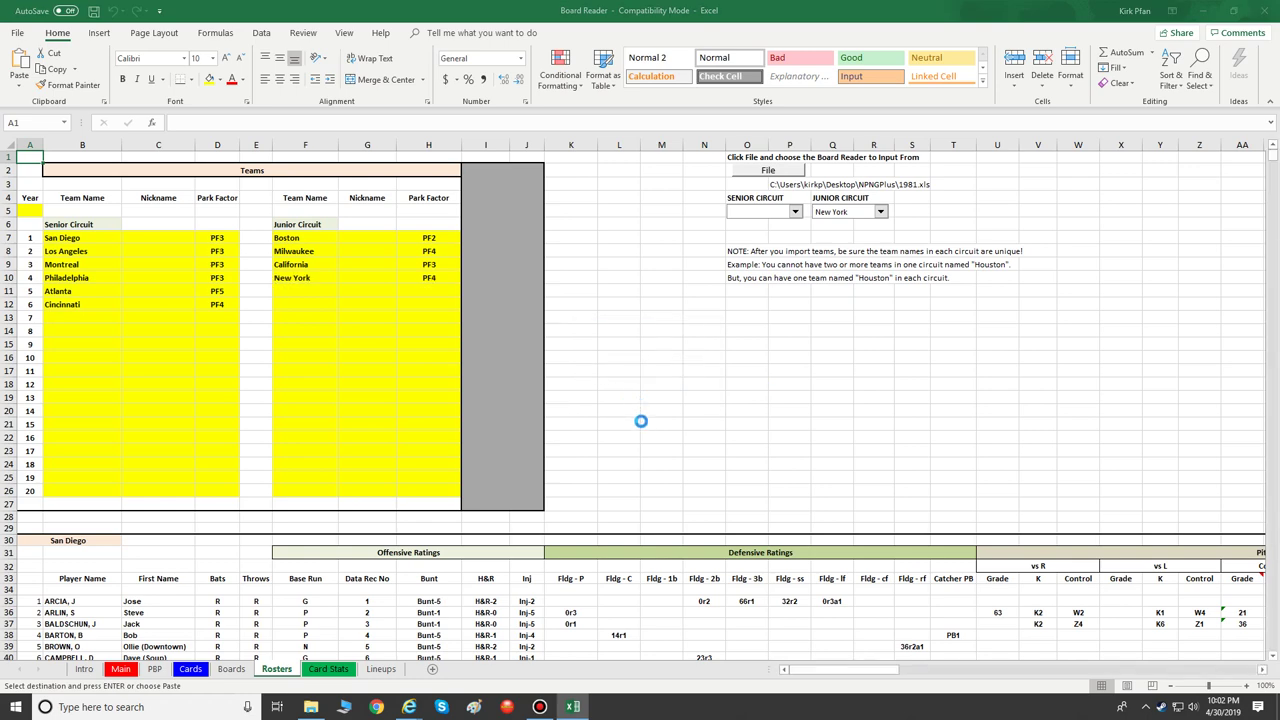
left_click(682, 400)
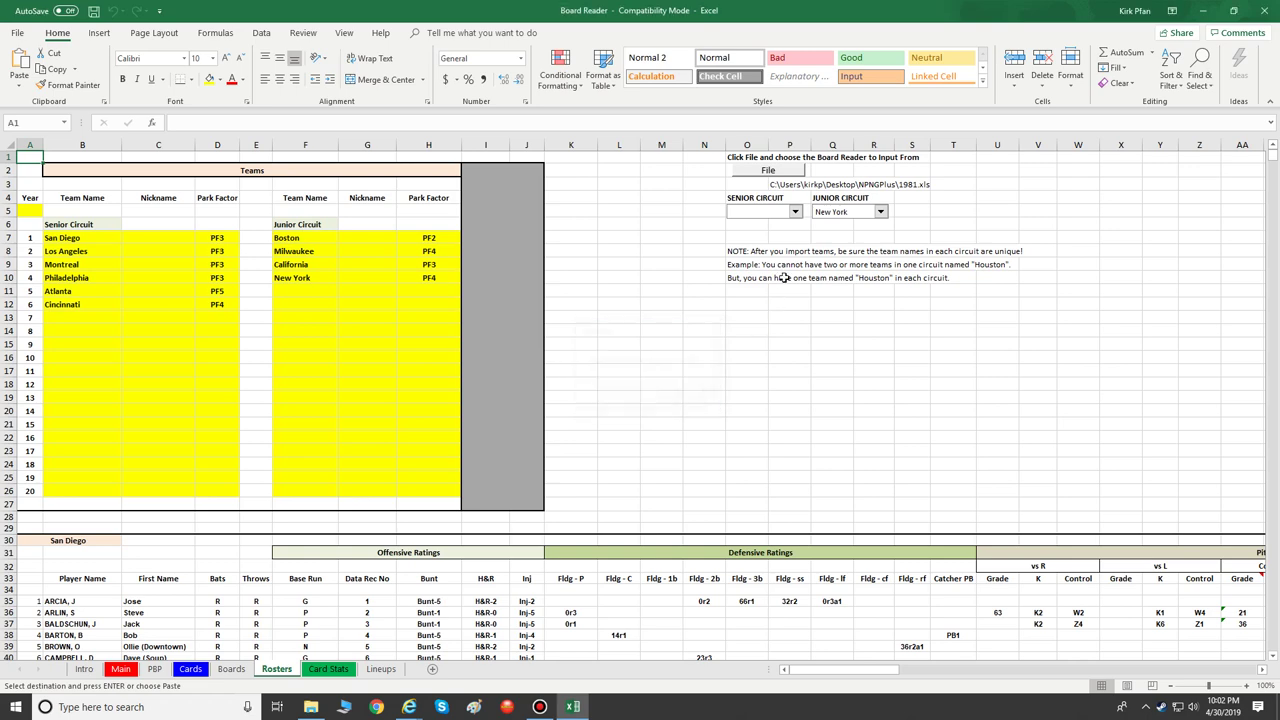
left_click(777, 177)
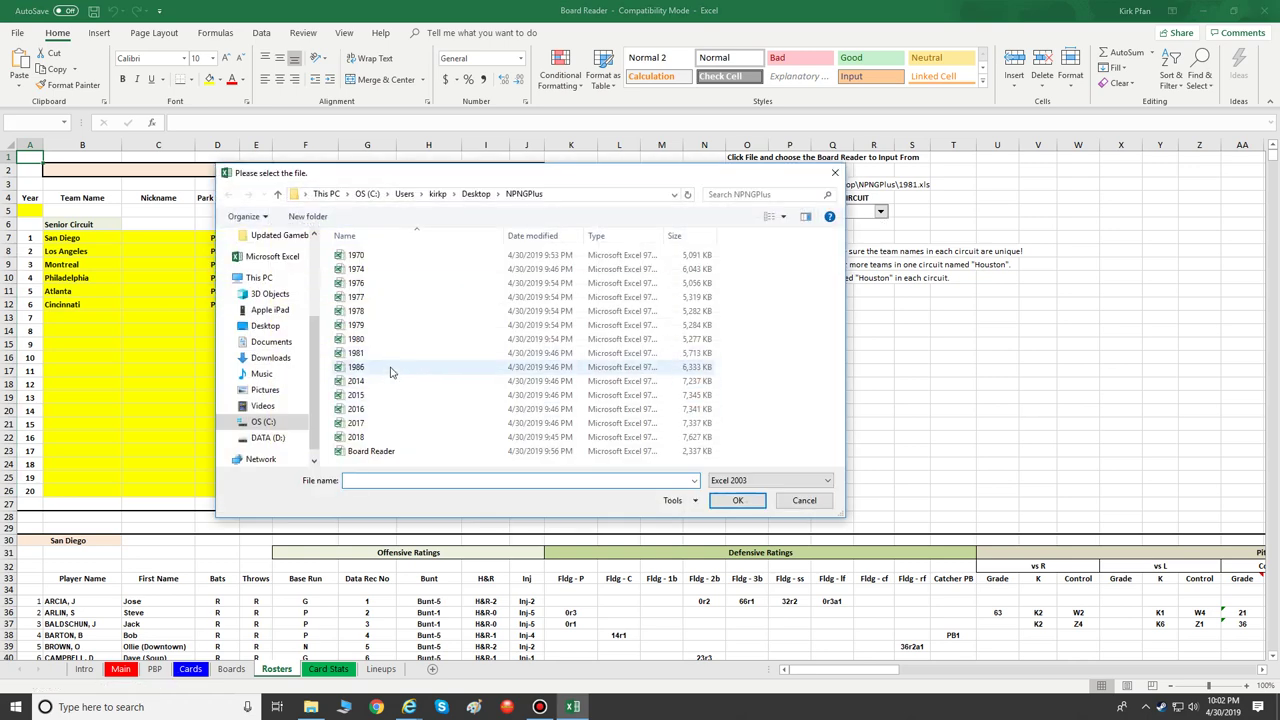
Step: Load the 1986 file and import Kansas City into the Junior Circuit with PF1
left_click(391, 368)
left_click(737, 500)
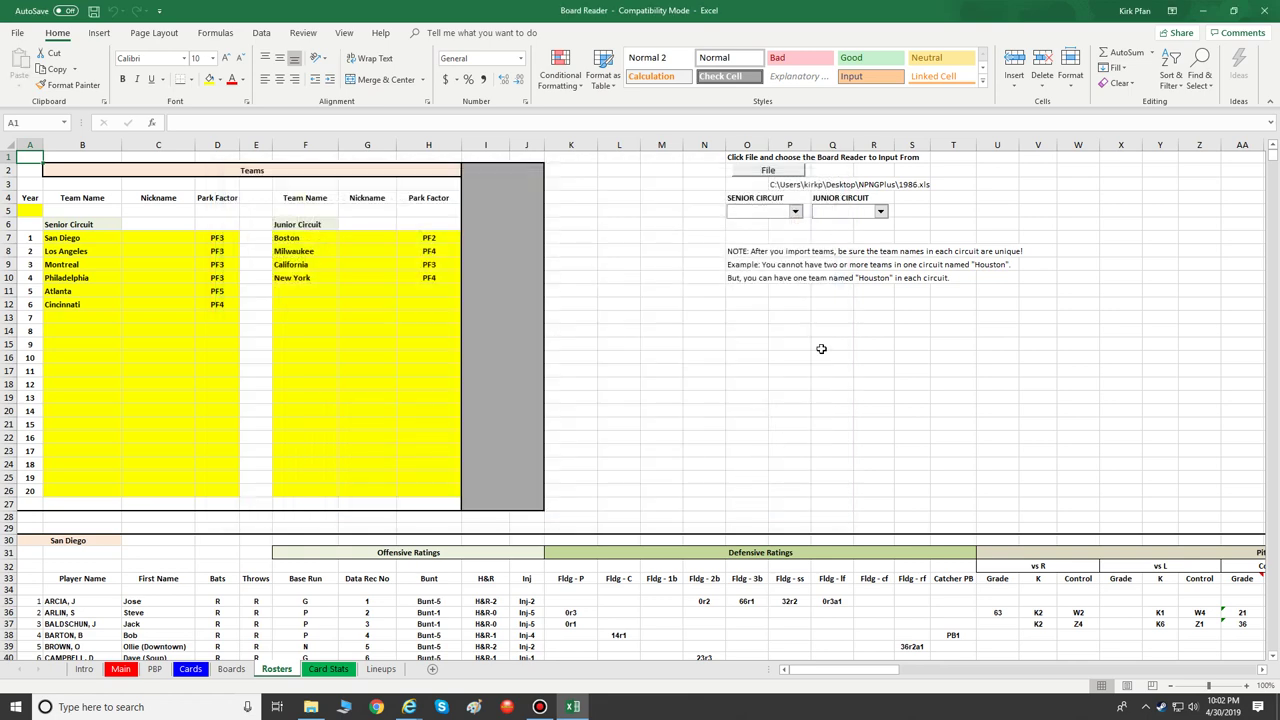
left_click(880, 212)
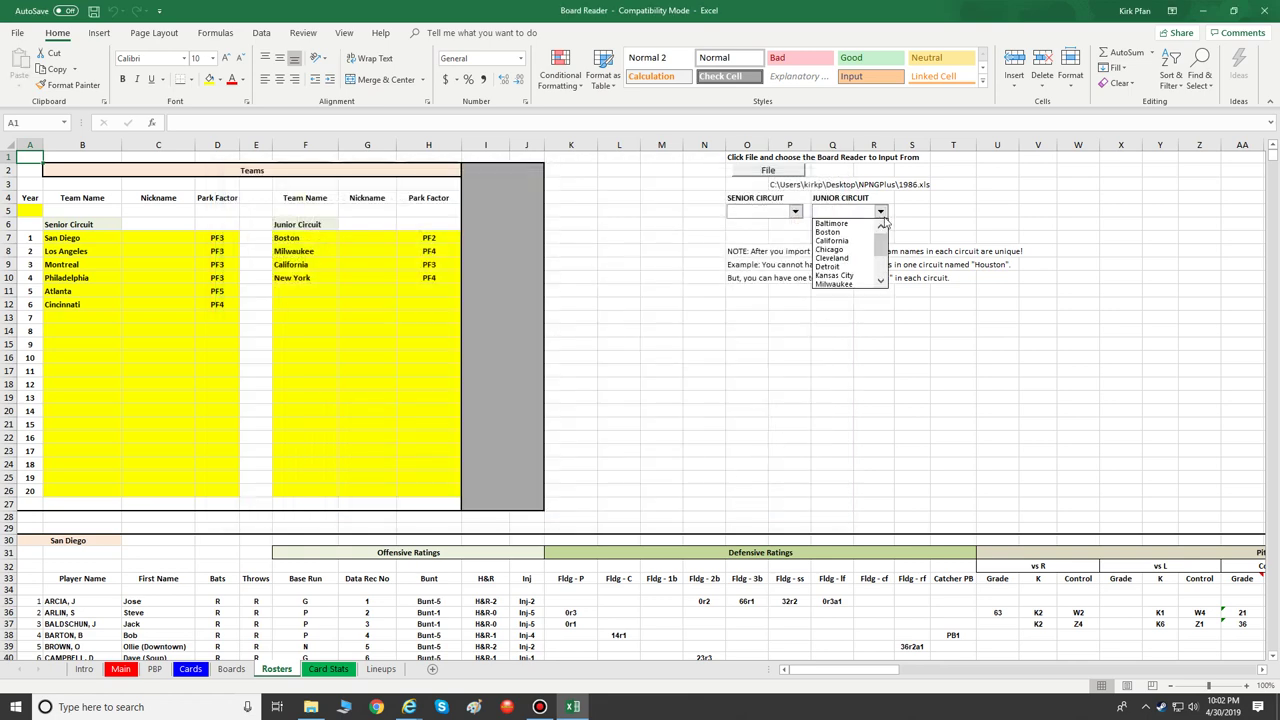
left_click(866, 275)
left_click(627, 394)
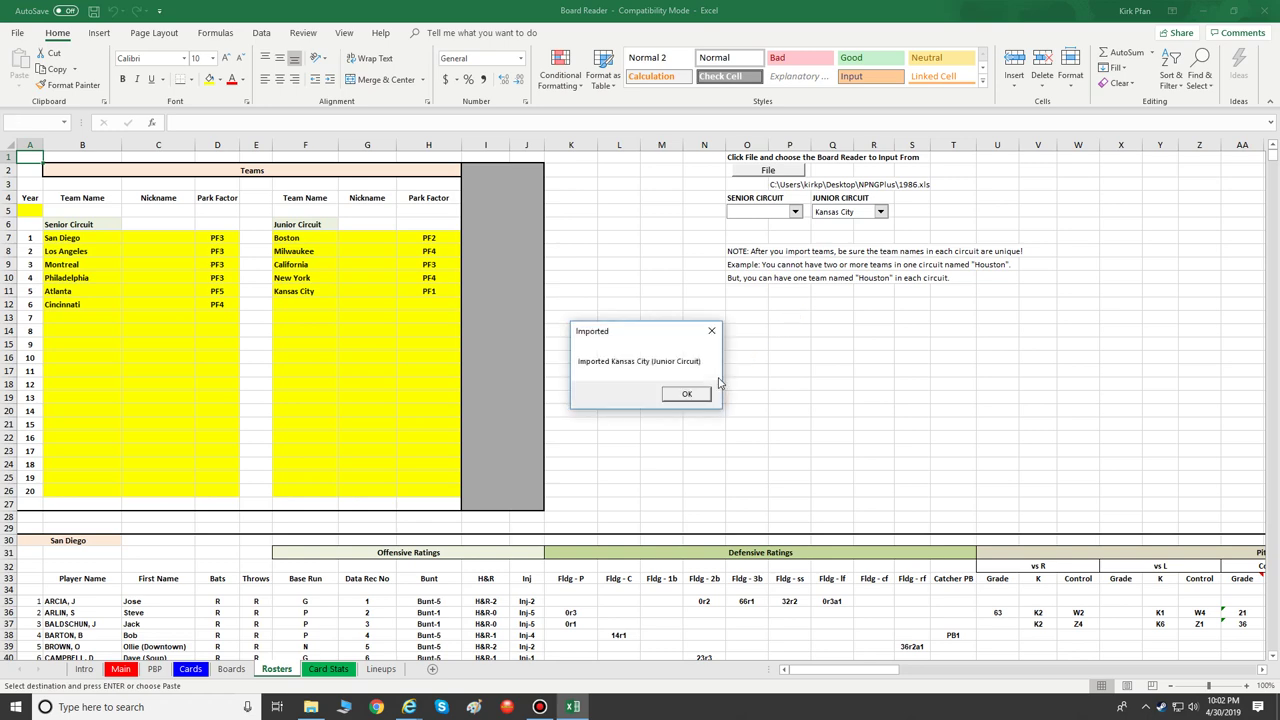
left_click(690, 395)
Step: Add Oakland to the Junior Circuit with park factor PF5
left_click(882, 213)
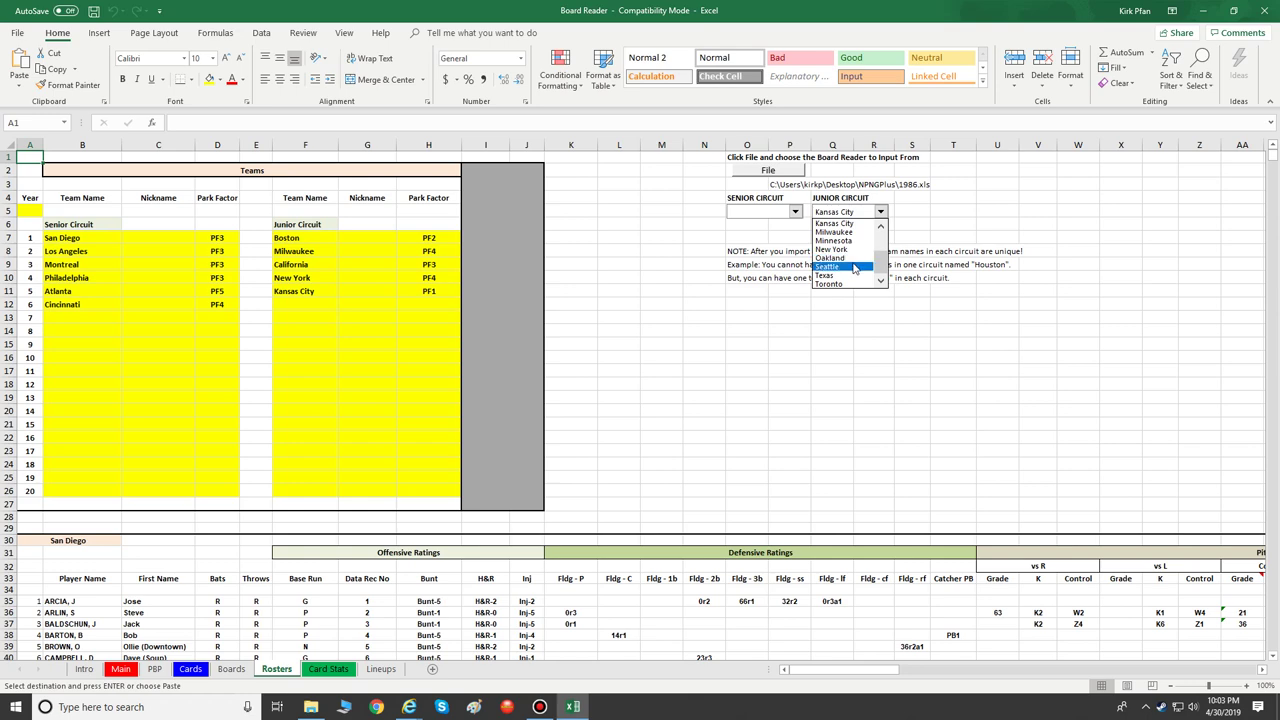
left_click(838, 258)
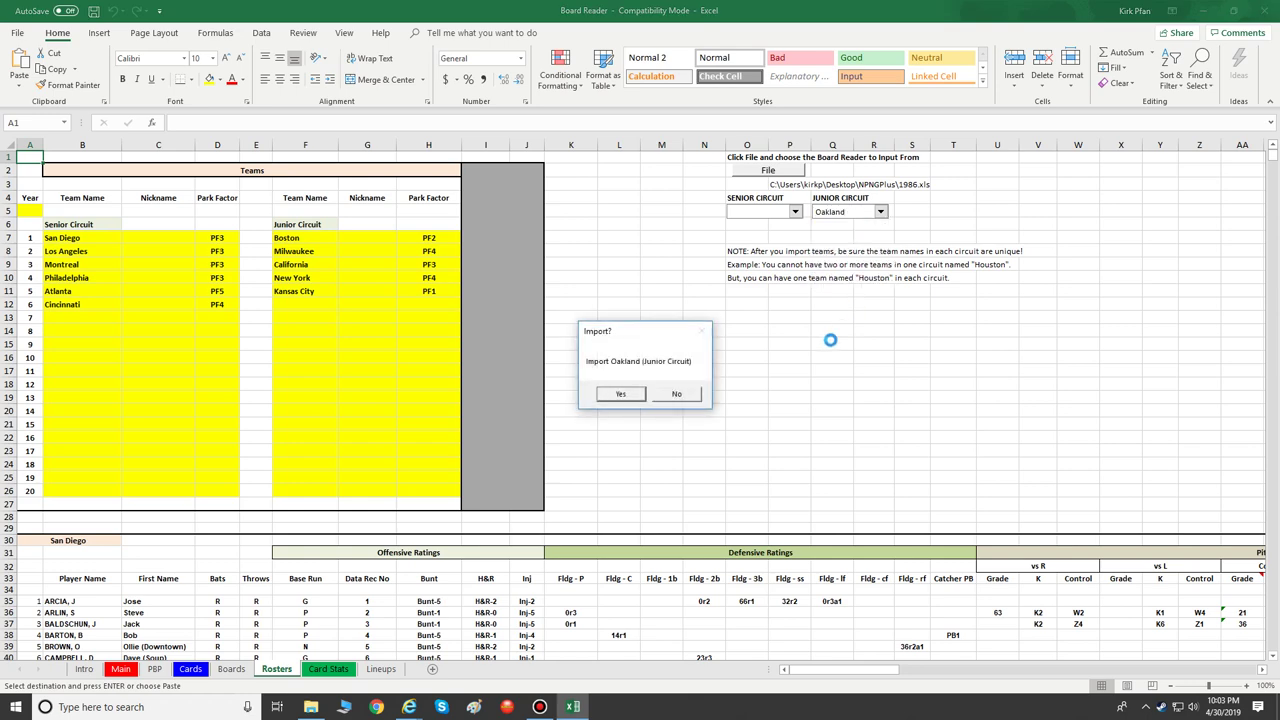
left_click(621, 393)
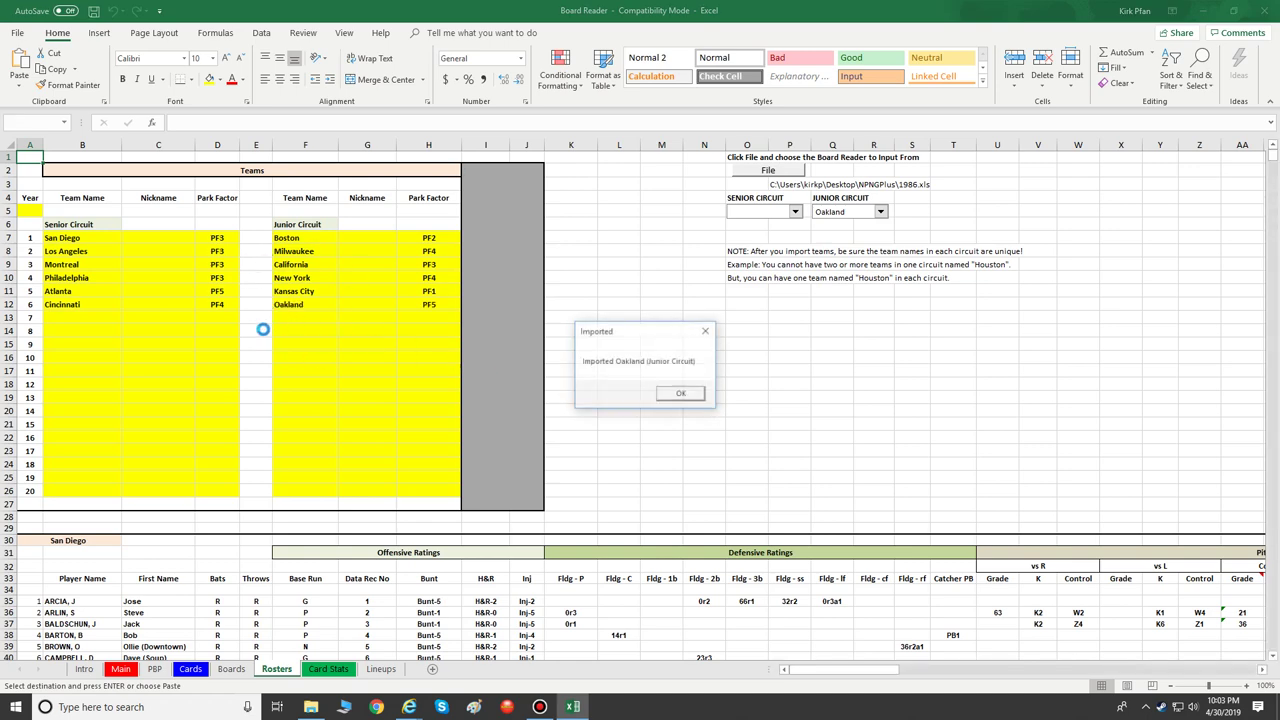
left_click(668, 395)
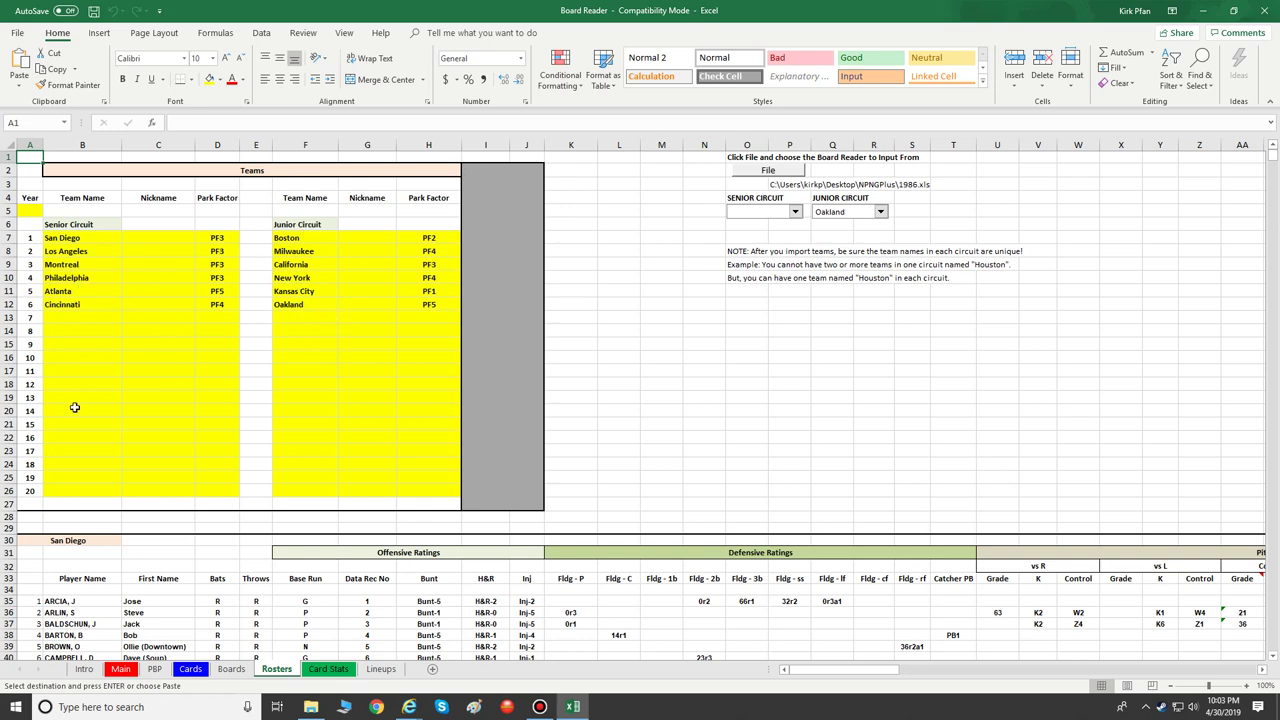
left_click(772, 172)
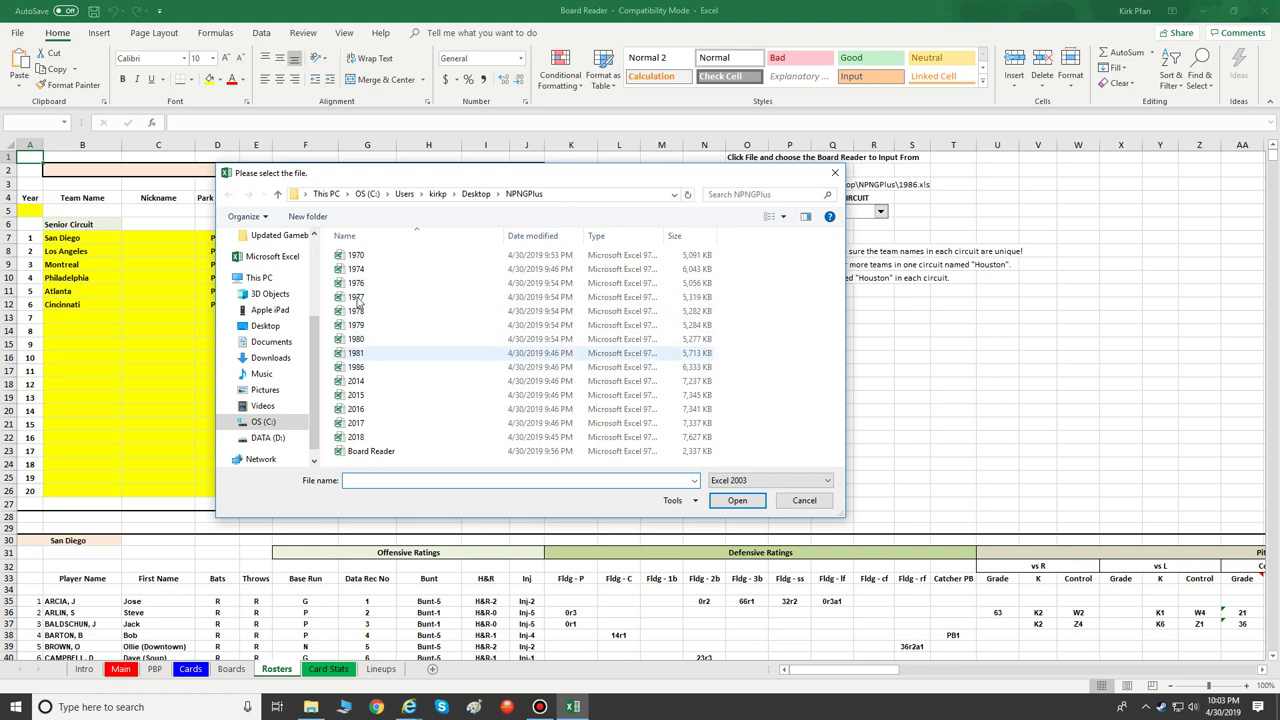
Step: Set 2014.xls as the input file and check the Senior Circuit team list
left_click(360, 385)
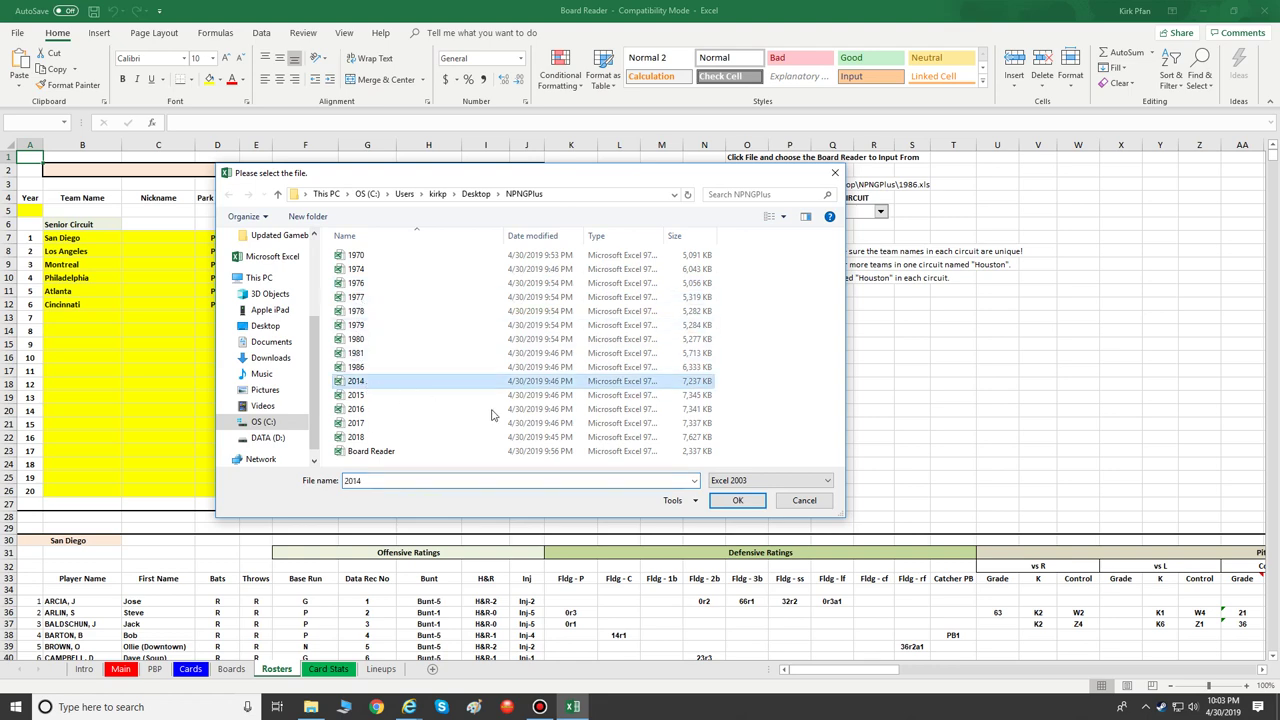
left_click(737, 500)
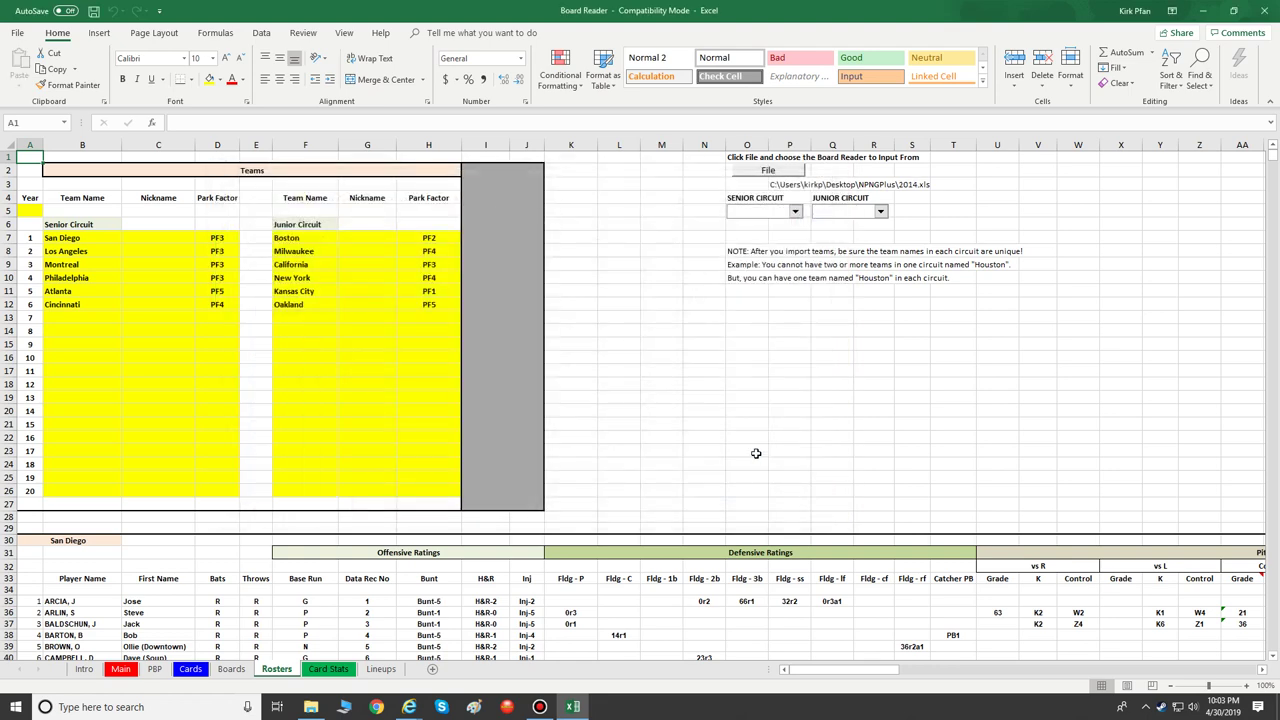
left_click(795, 211)
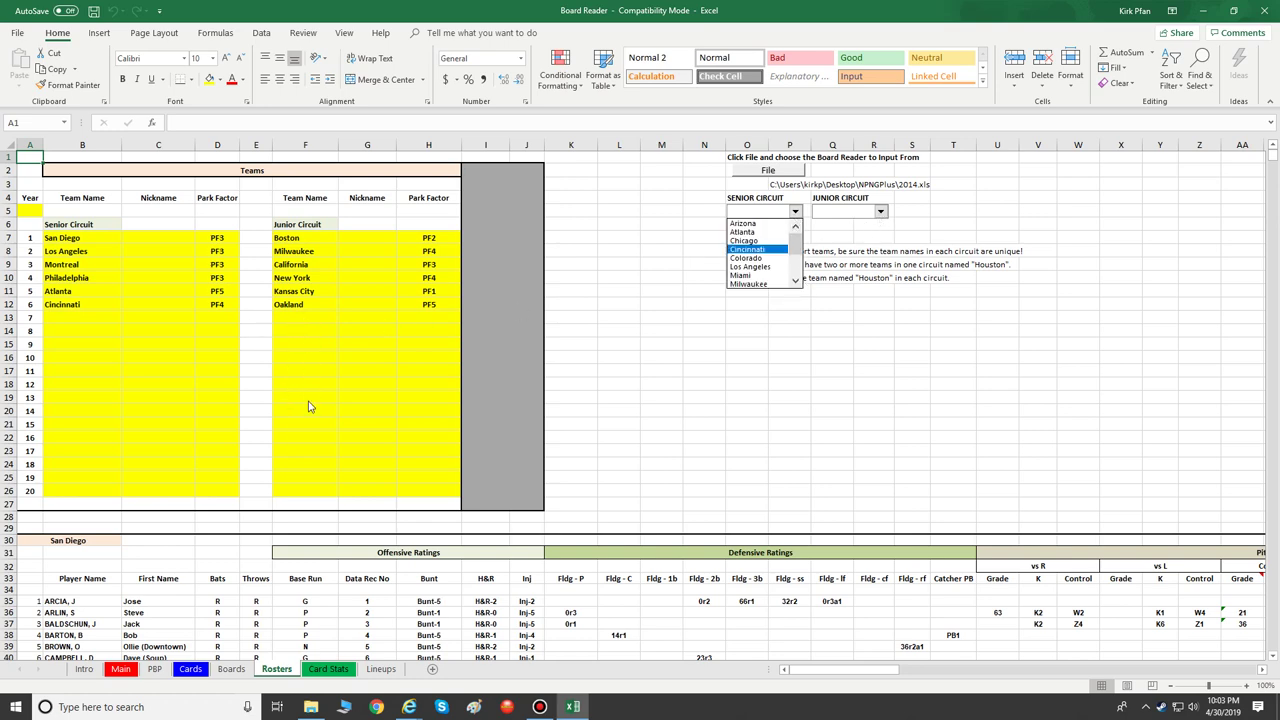
left_click(821, 314)
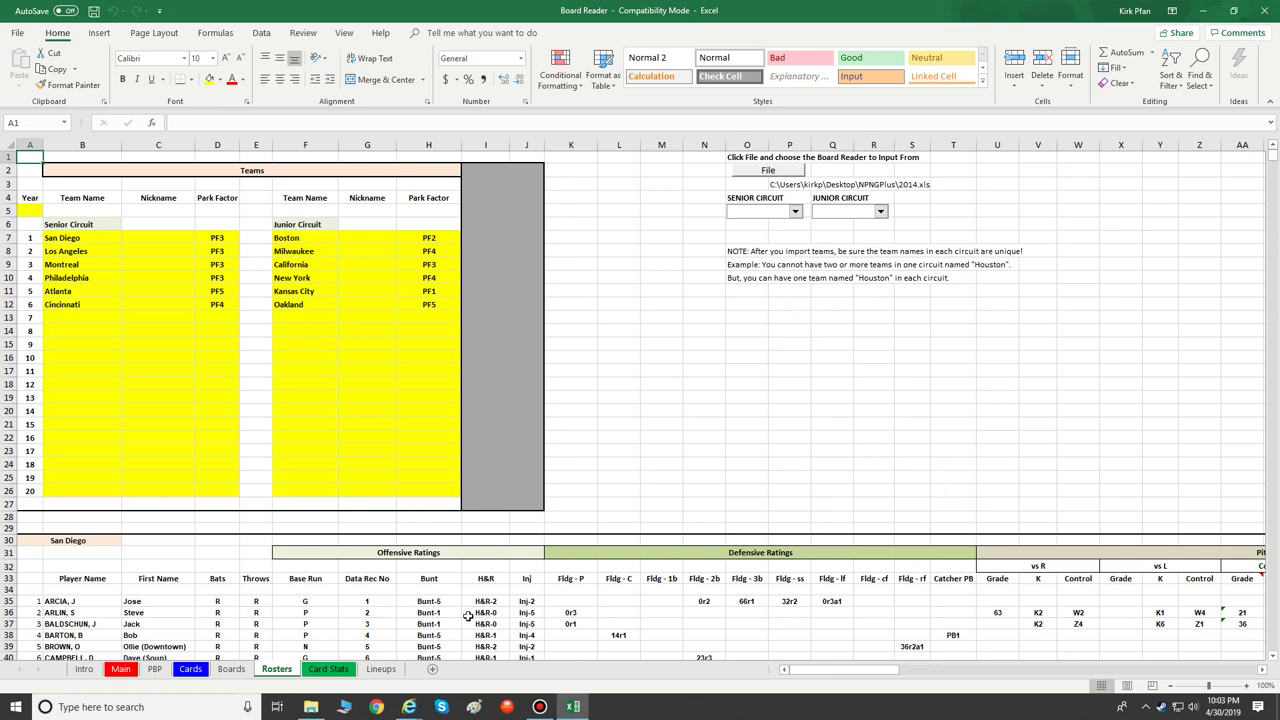
scroll(352, 556, "down", 5)
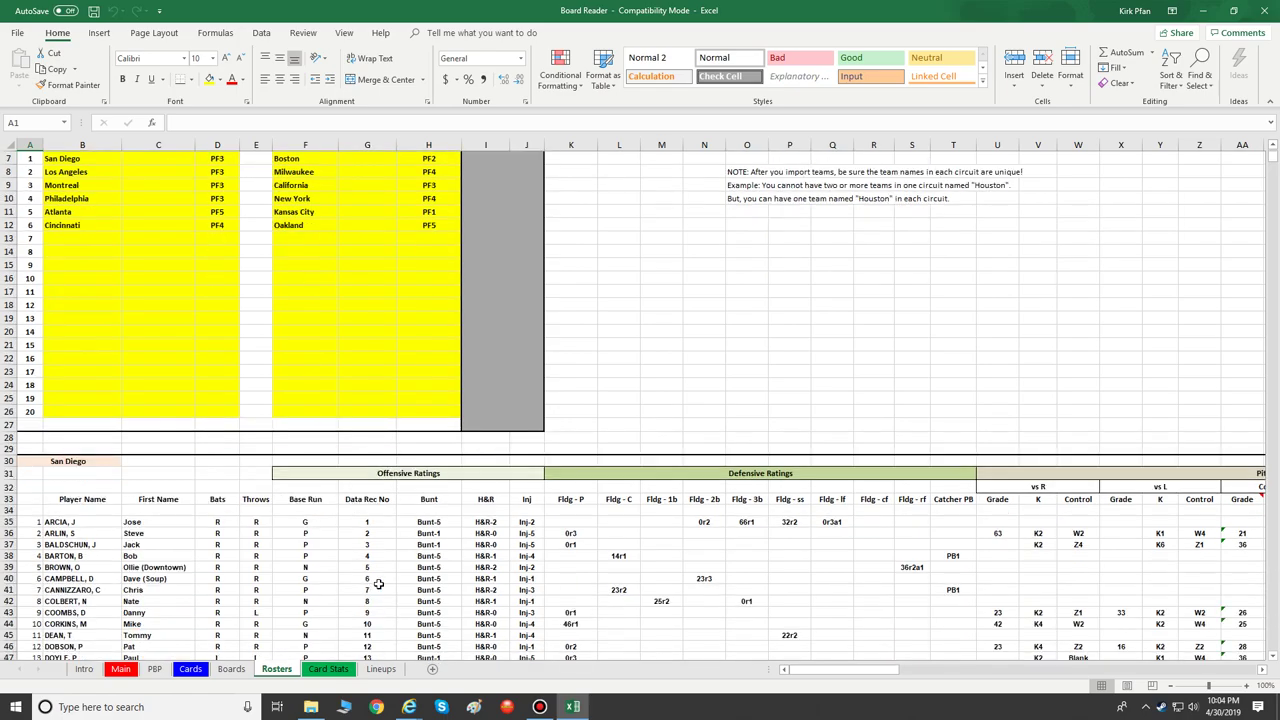
scroll(367, 517, "down", 7)
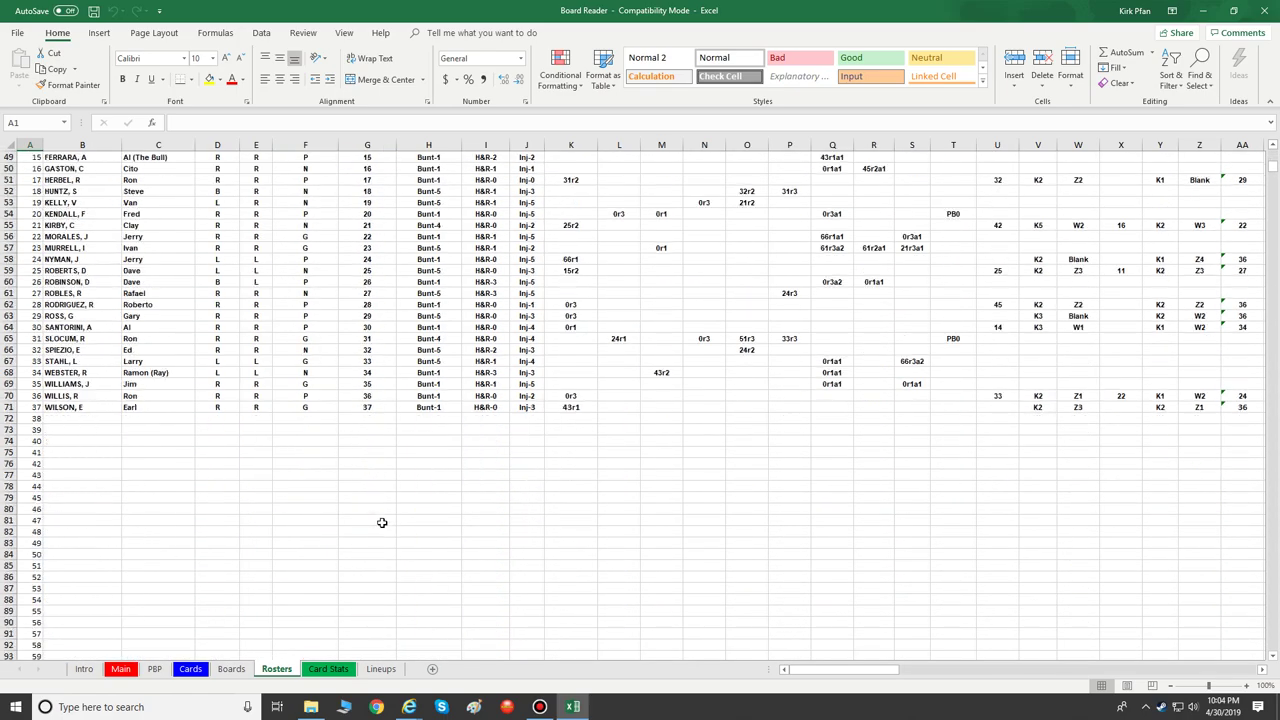
scroll(384, 524, "down", 15)
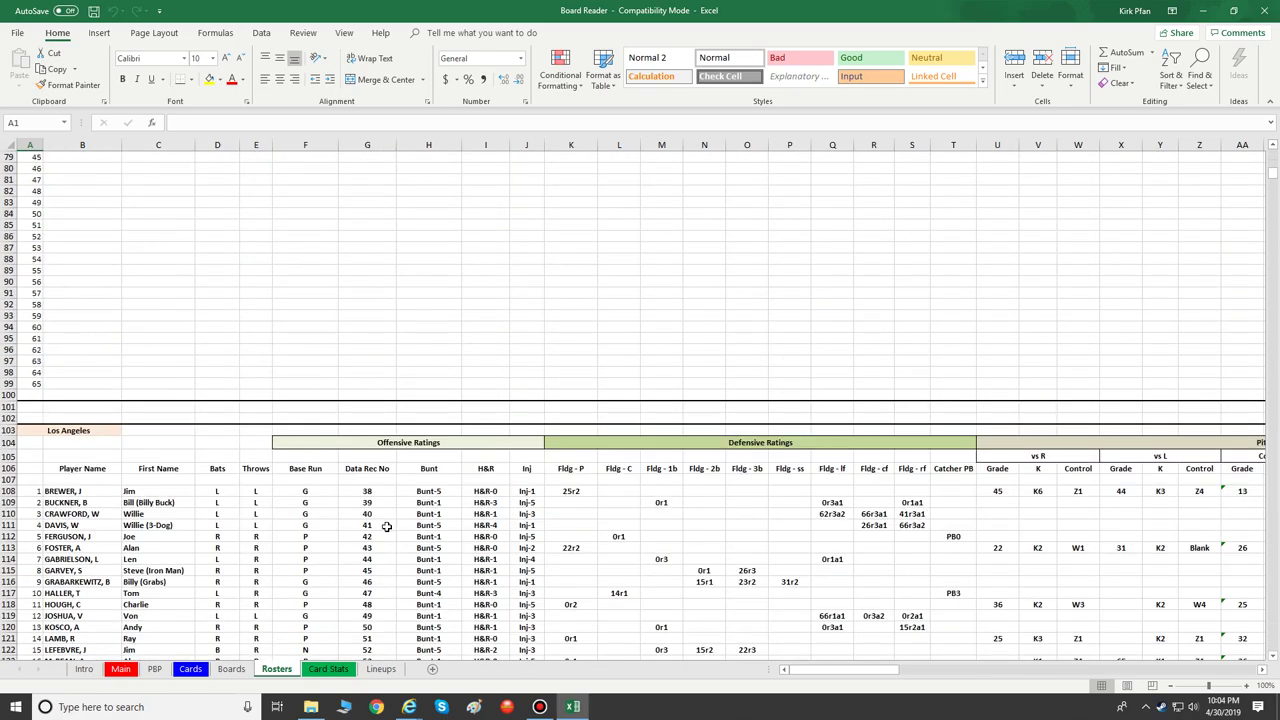
scroll(388, 528, "down", 1)
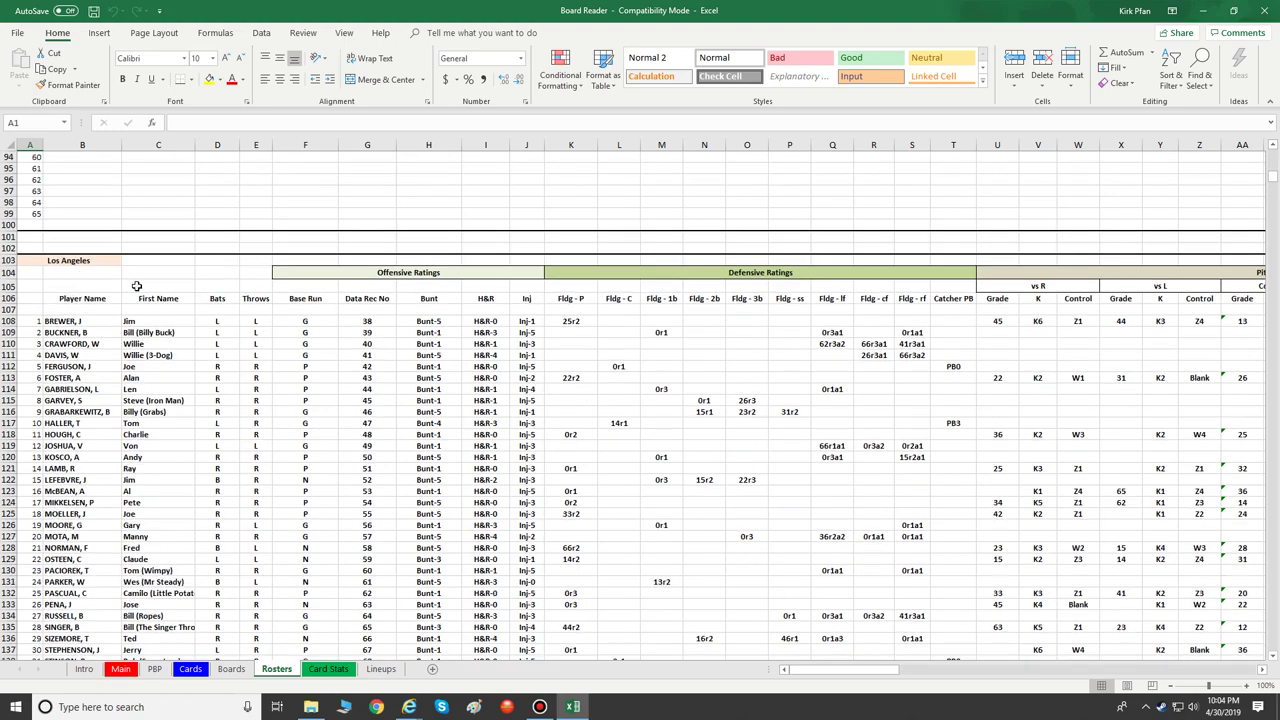
scroll(466, 375, "down", 20)
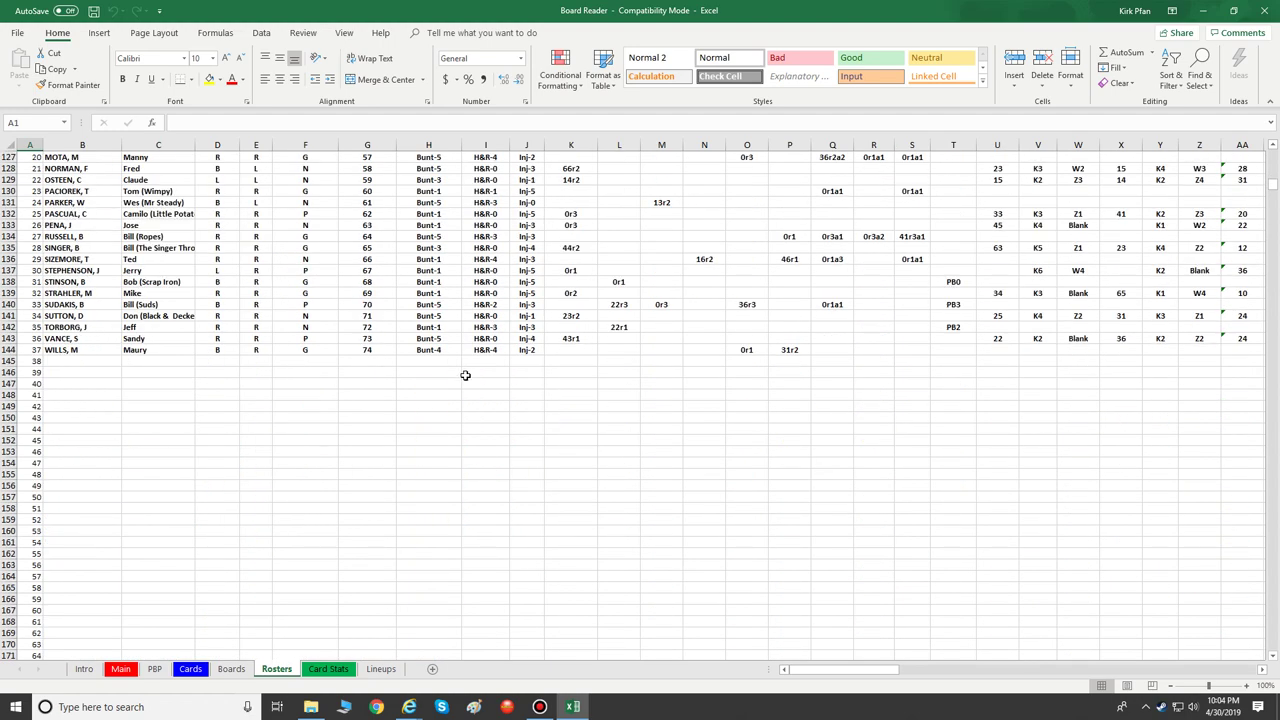
scroll(293, 367, "down", 20)
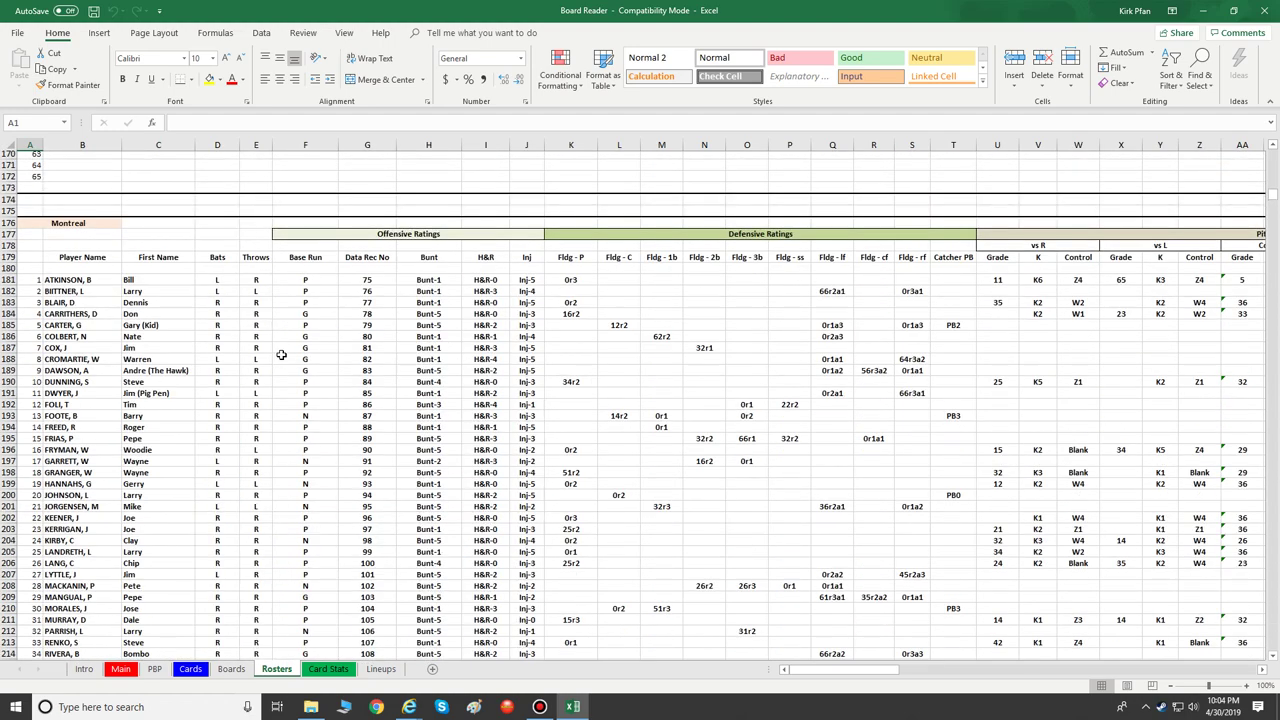
scroll(293, 367, "down", 14)
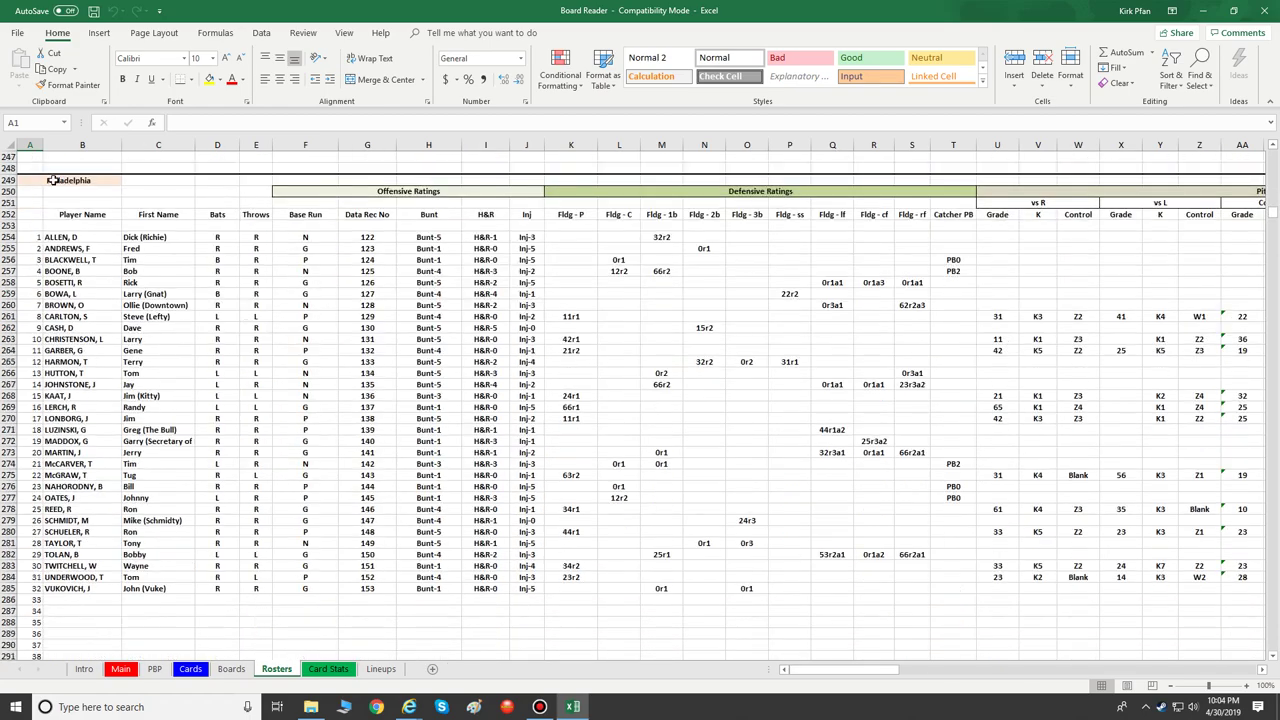
scroll(831, 640, "down", 1)
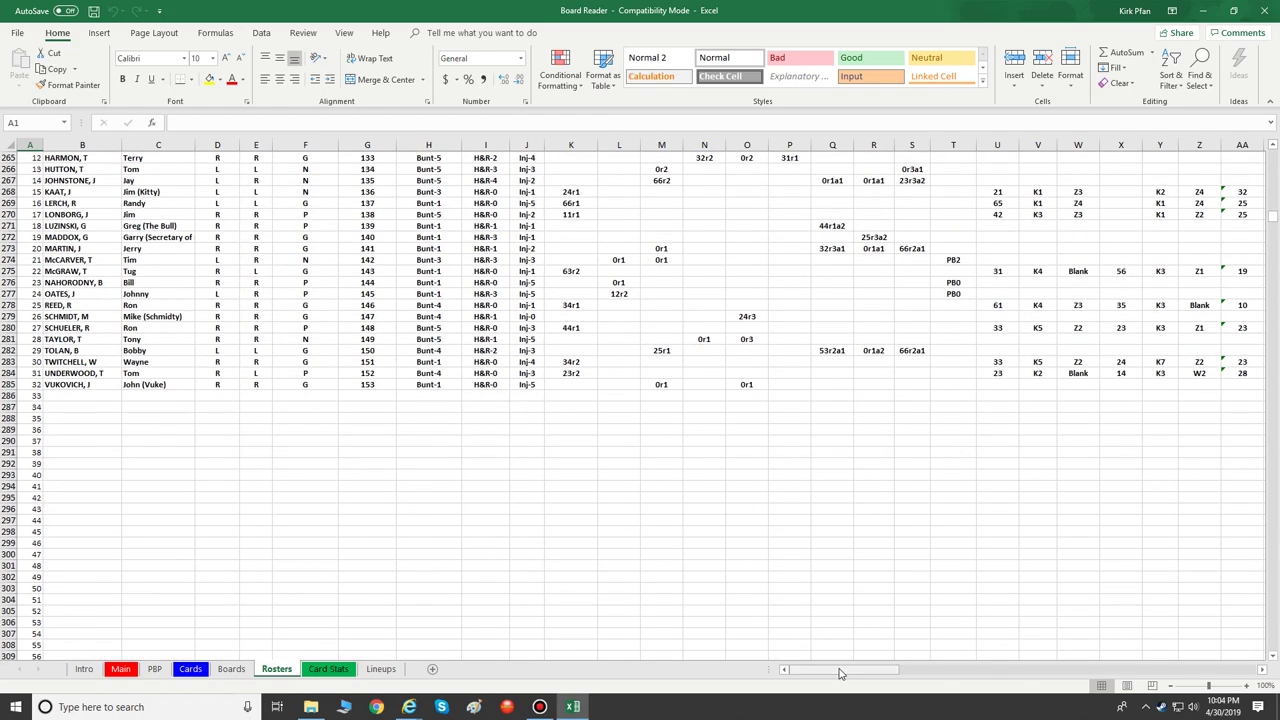
mouse_move(845, 670)
left_mouse_down()
mouse_move(992, 677)
mouse_move(853, 674)
left_mouse_up()
scroll(568, 551, "up", 20)
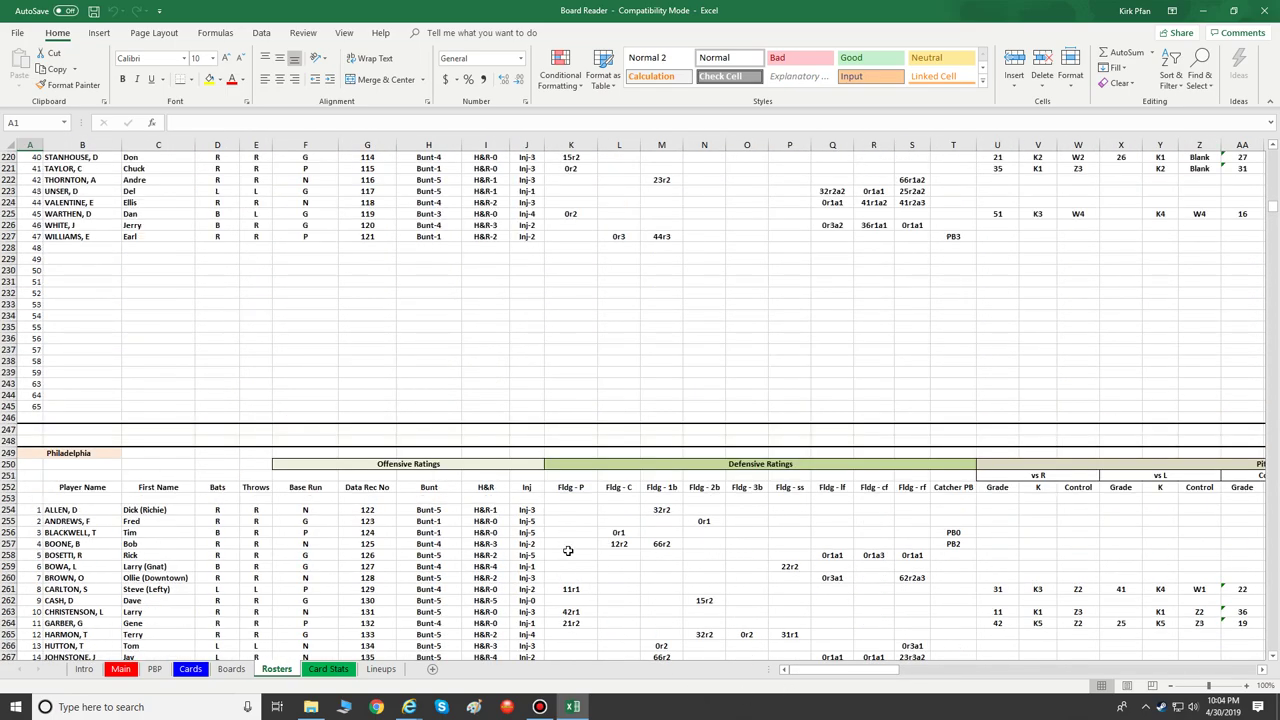
scroll(568, 551, "up", 20)
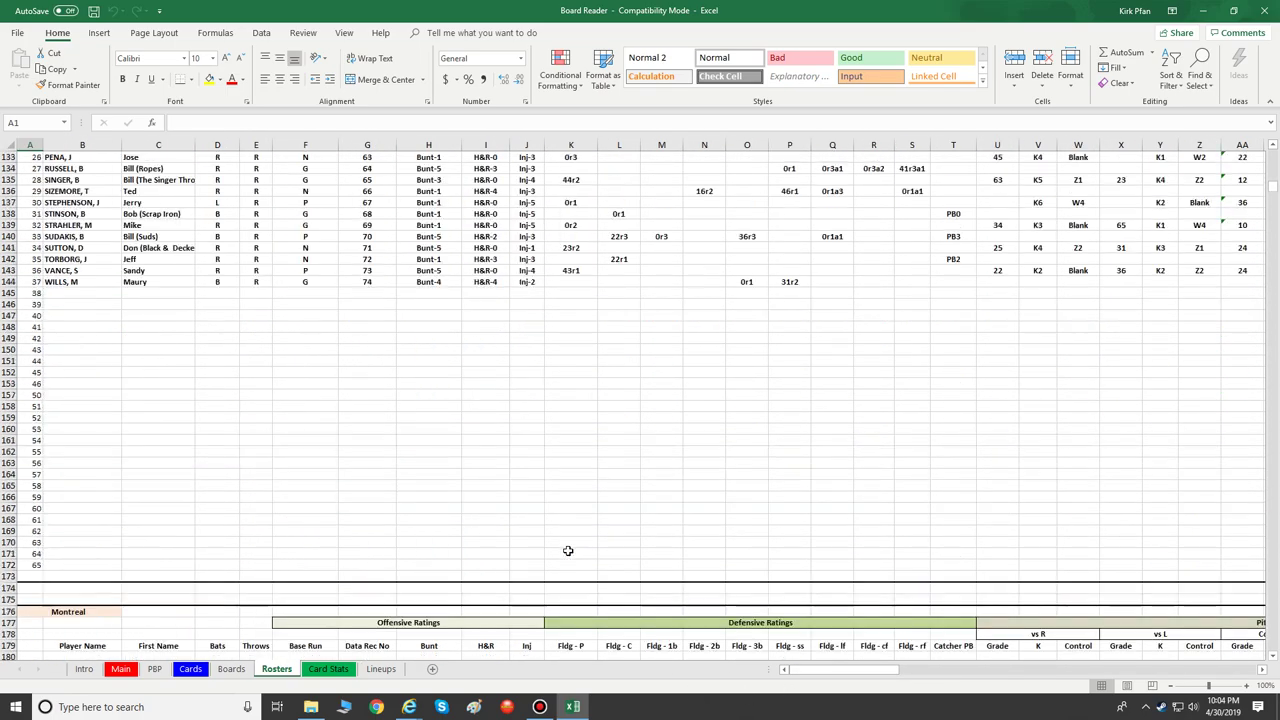
scroll(698, 581, "up", 20)
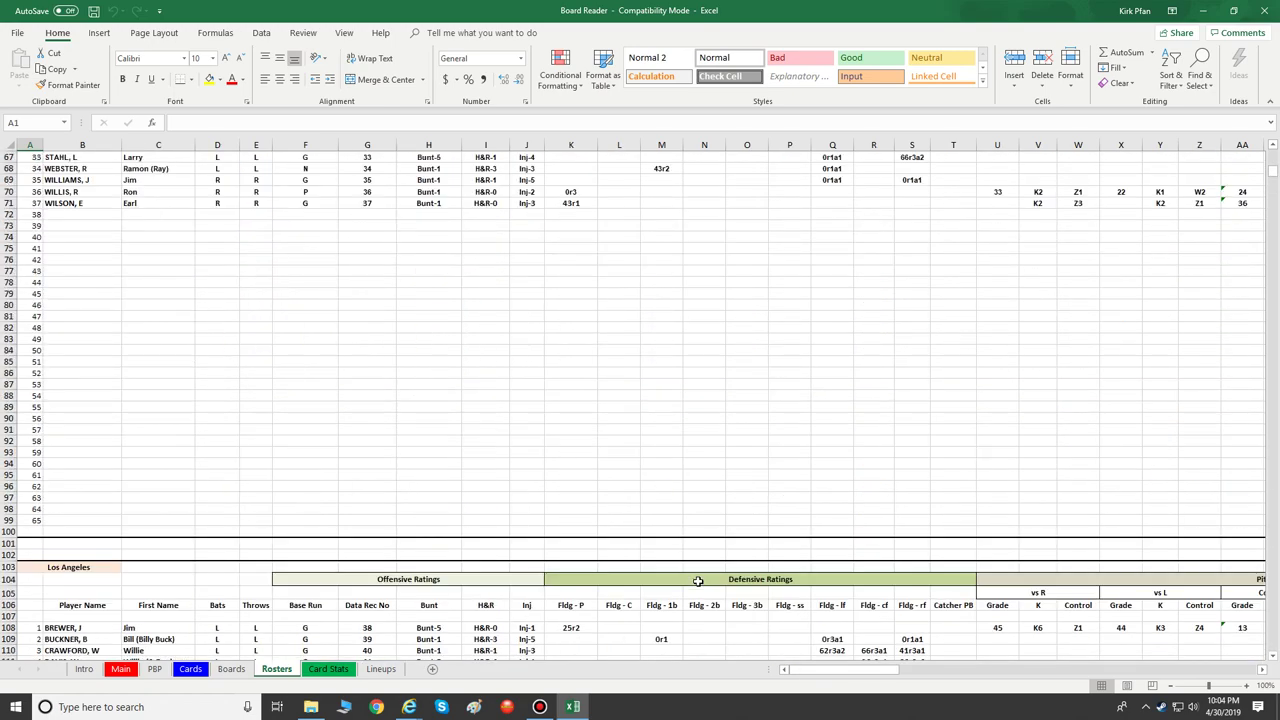
scroll(698, 580, "up", 2)
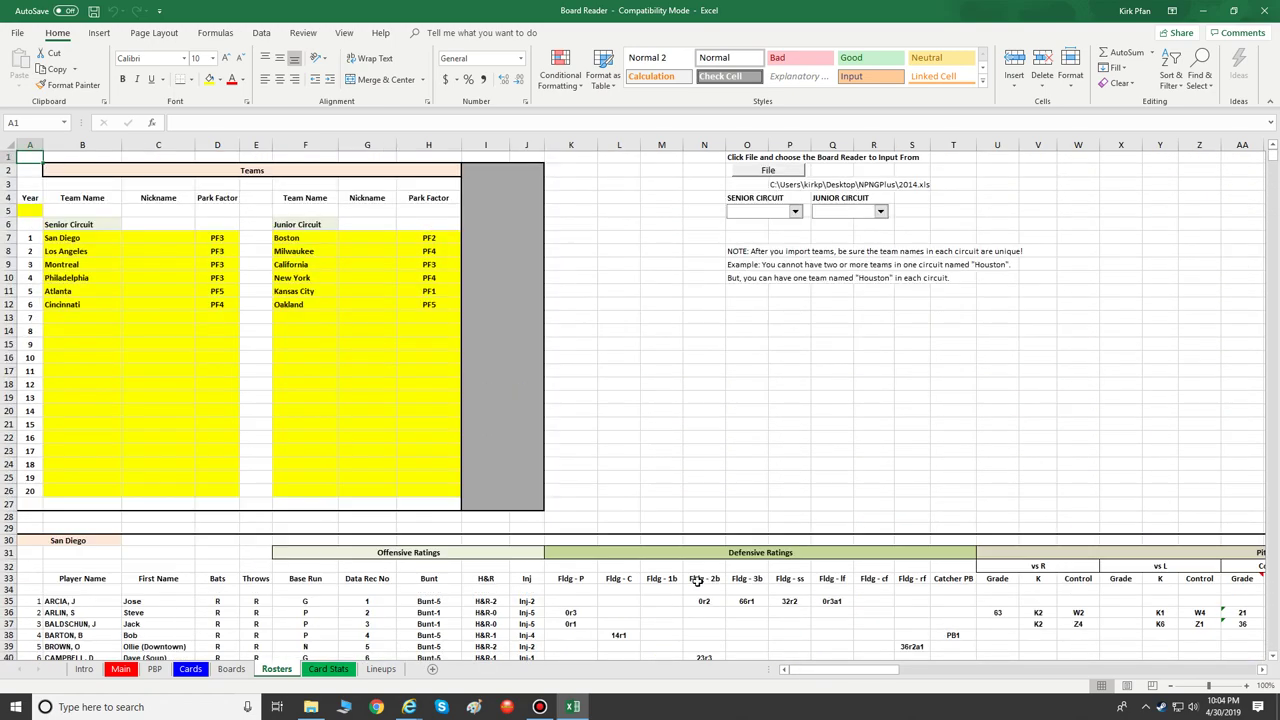
Step: Bring up Board Reader's Main sheet with empty lineups and #N/A board cells
left_click(120, 668)
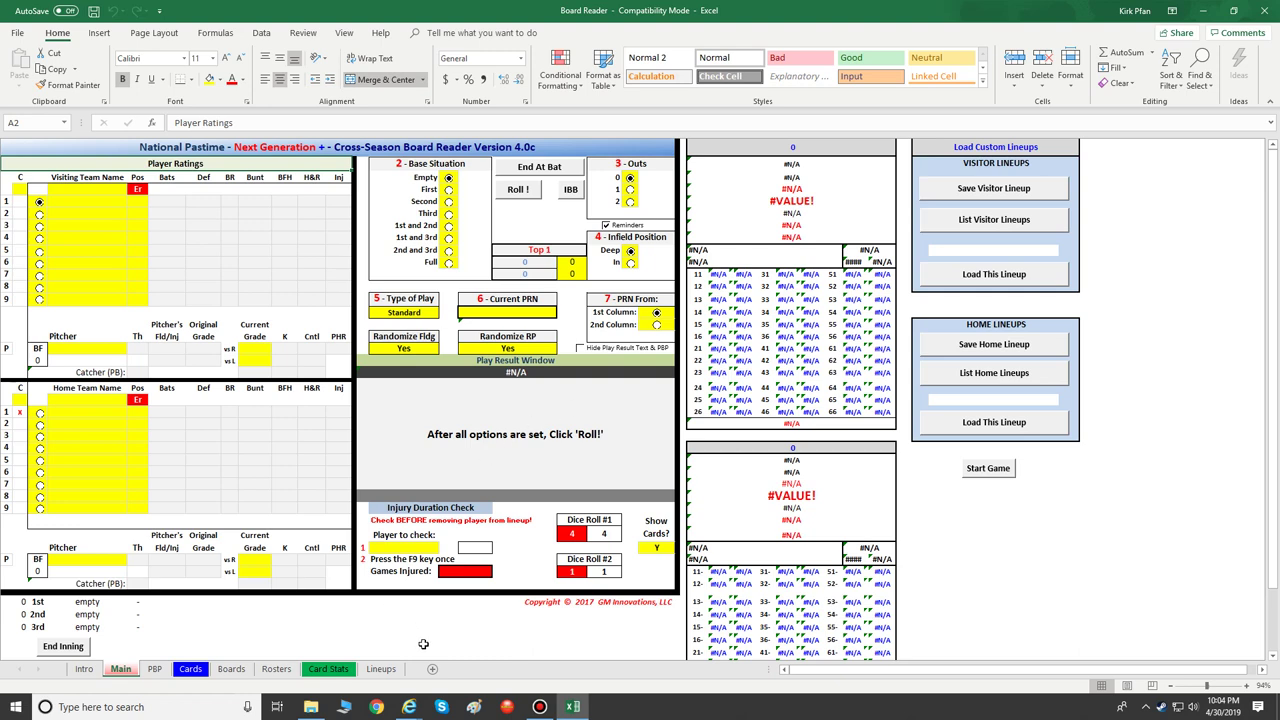
mouse_move(409, 707)
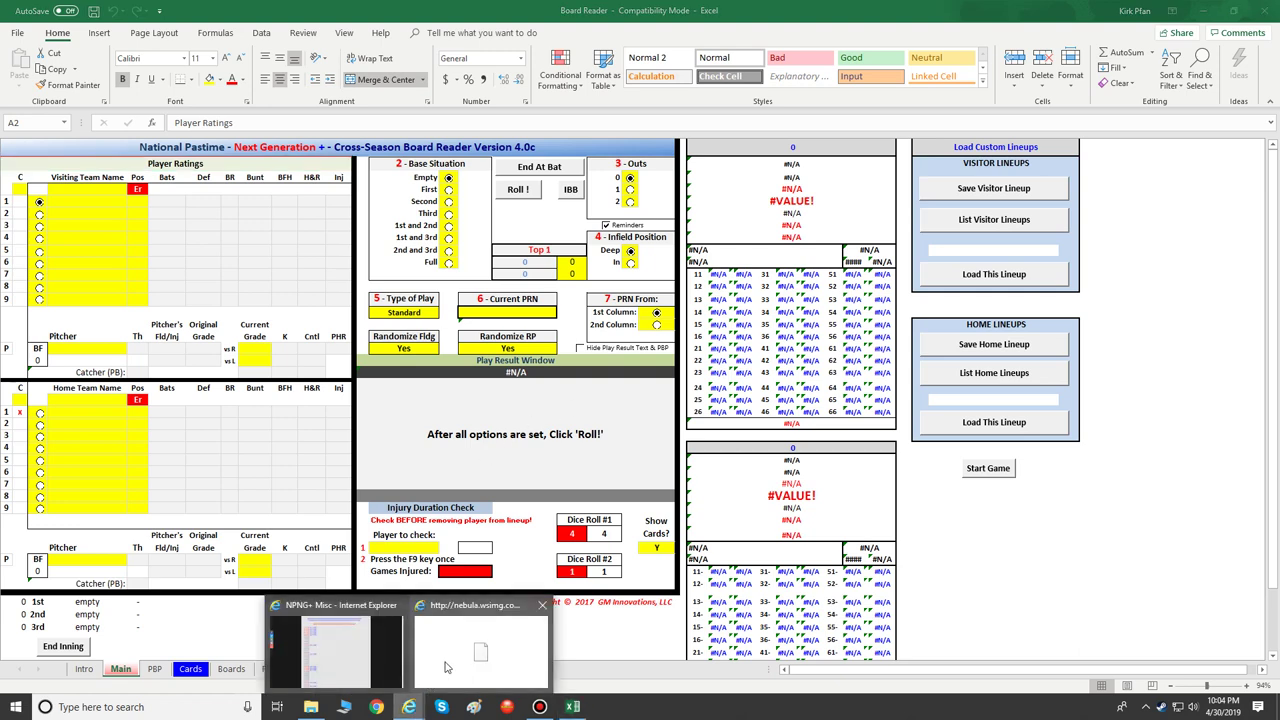
mouse_move(487, 665)
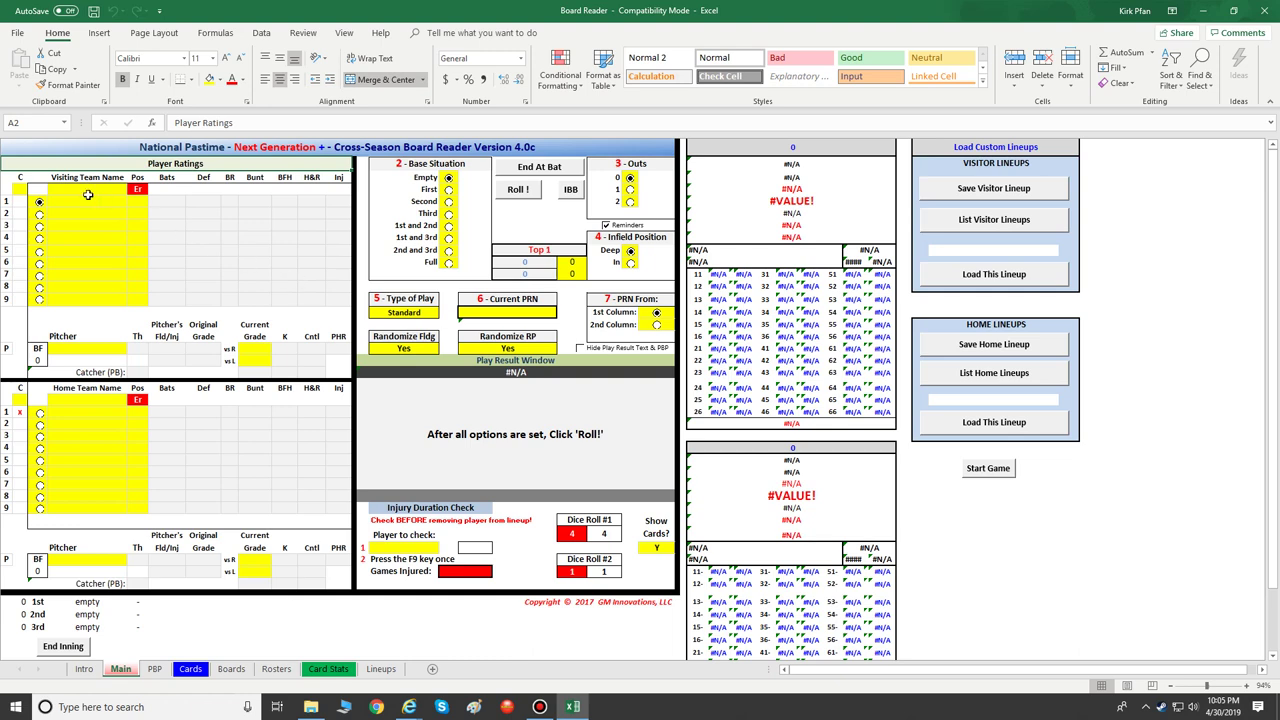
Step: Choose J (Junior Circuit) from the visiting team's circuit dropdown in cell B4
left_click(19, 190)
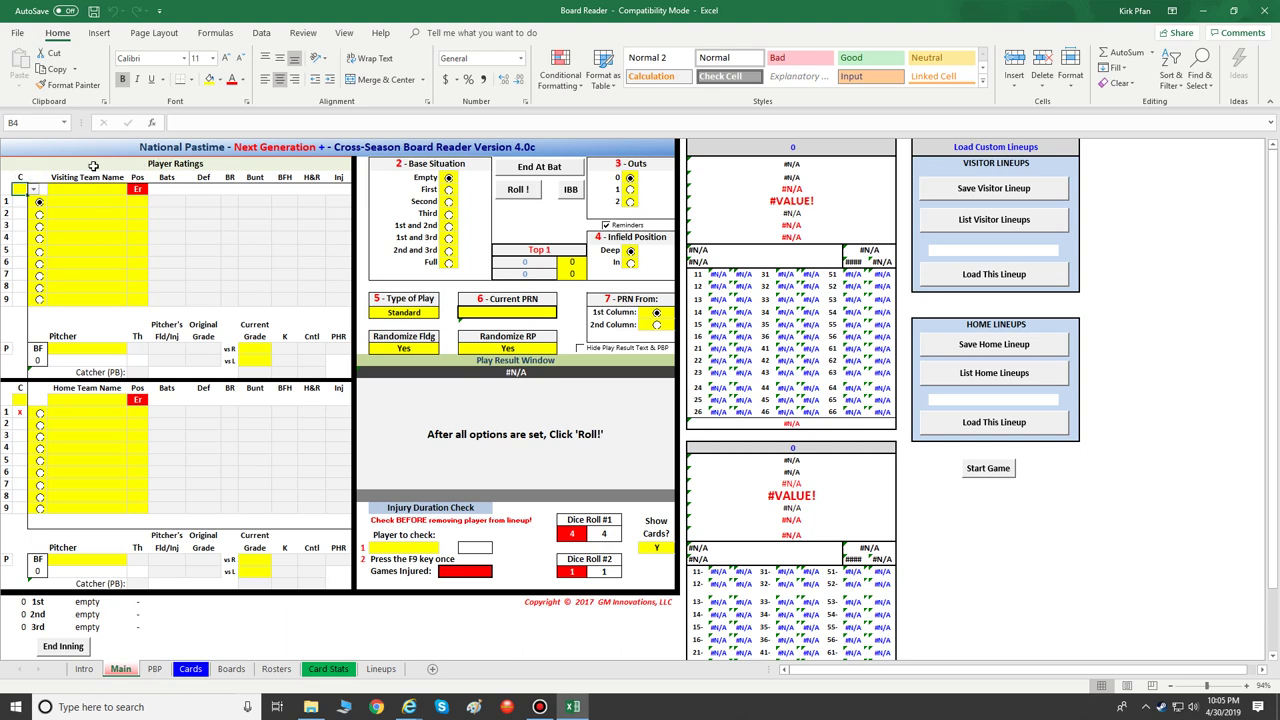
left_click(33, 189)
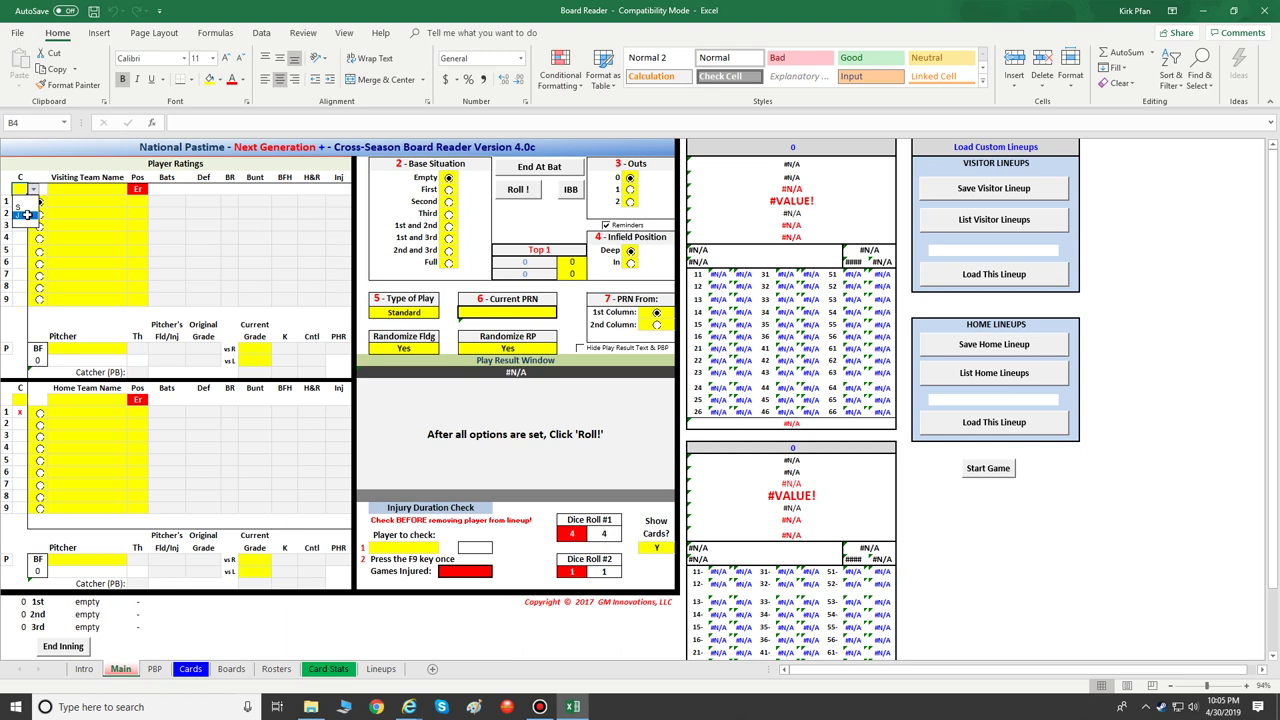
left_click(22, 214)
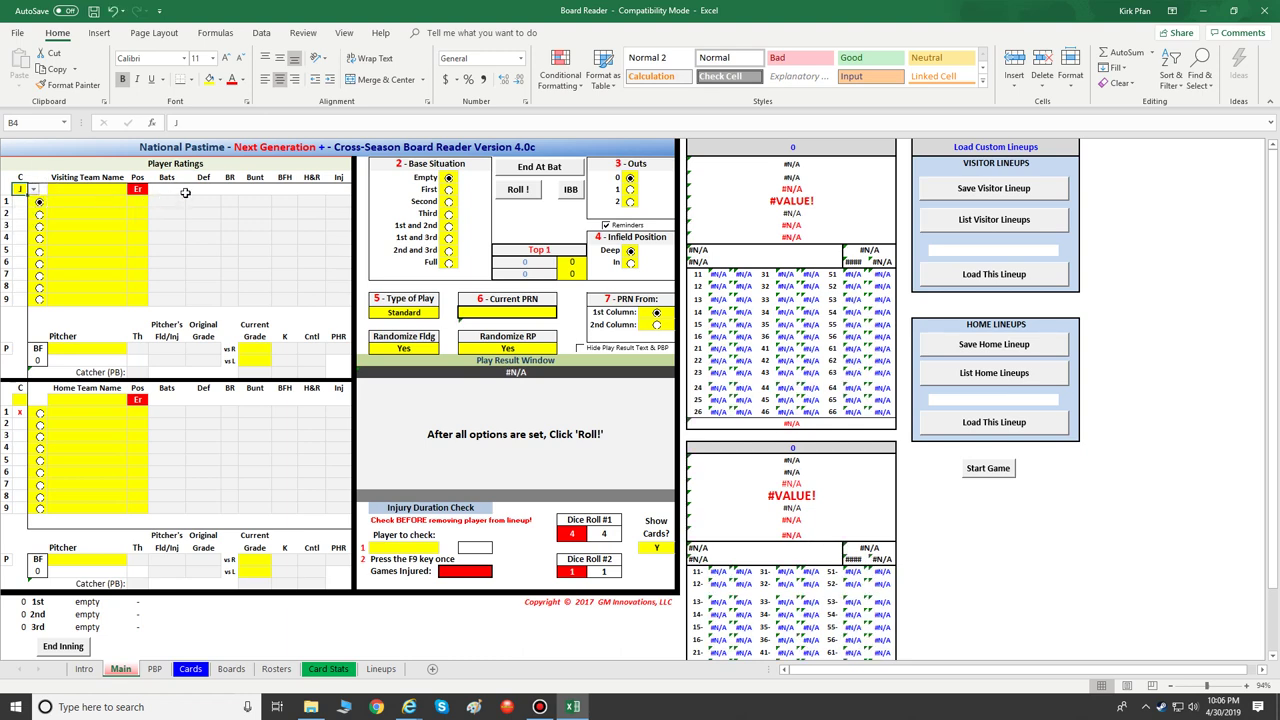
left_click(224, 236)
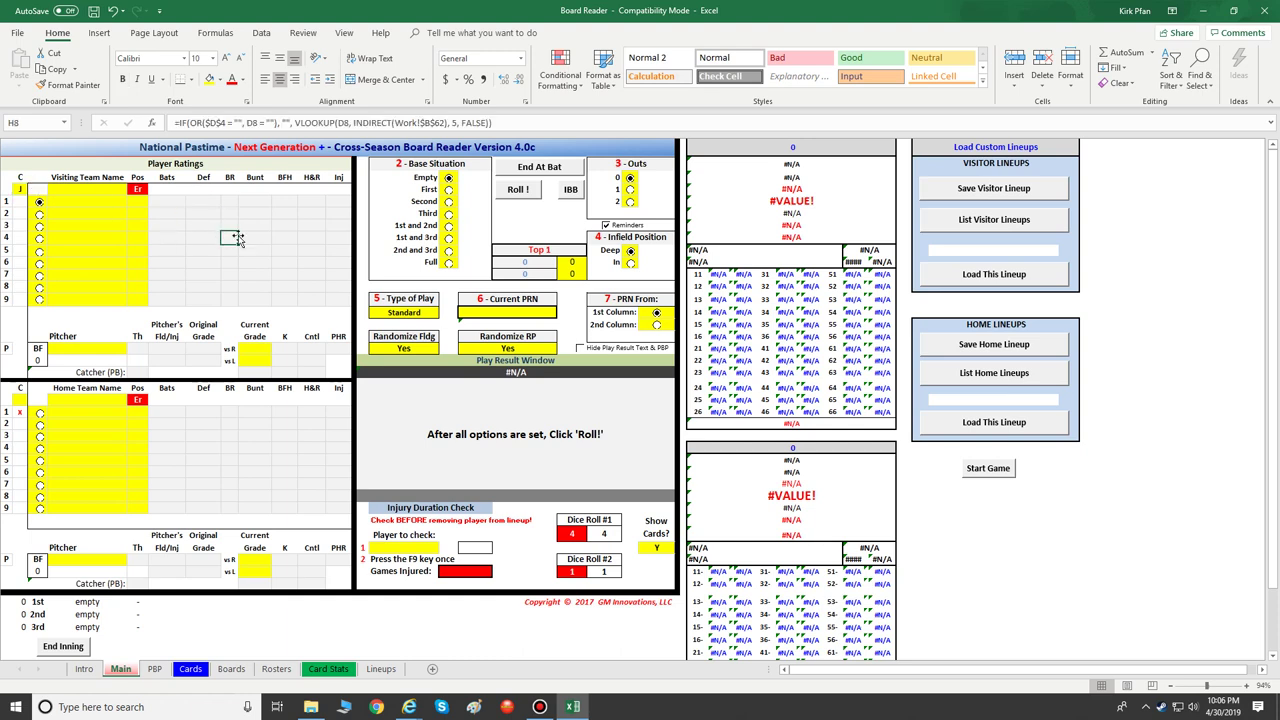
Step: Pick Boston from the Visiting Team Name dropdown on the Main sheet
left_click(91, 190)
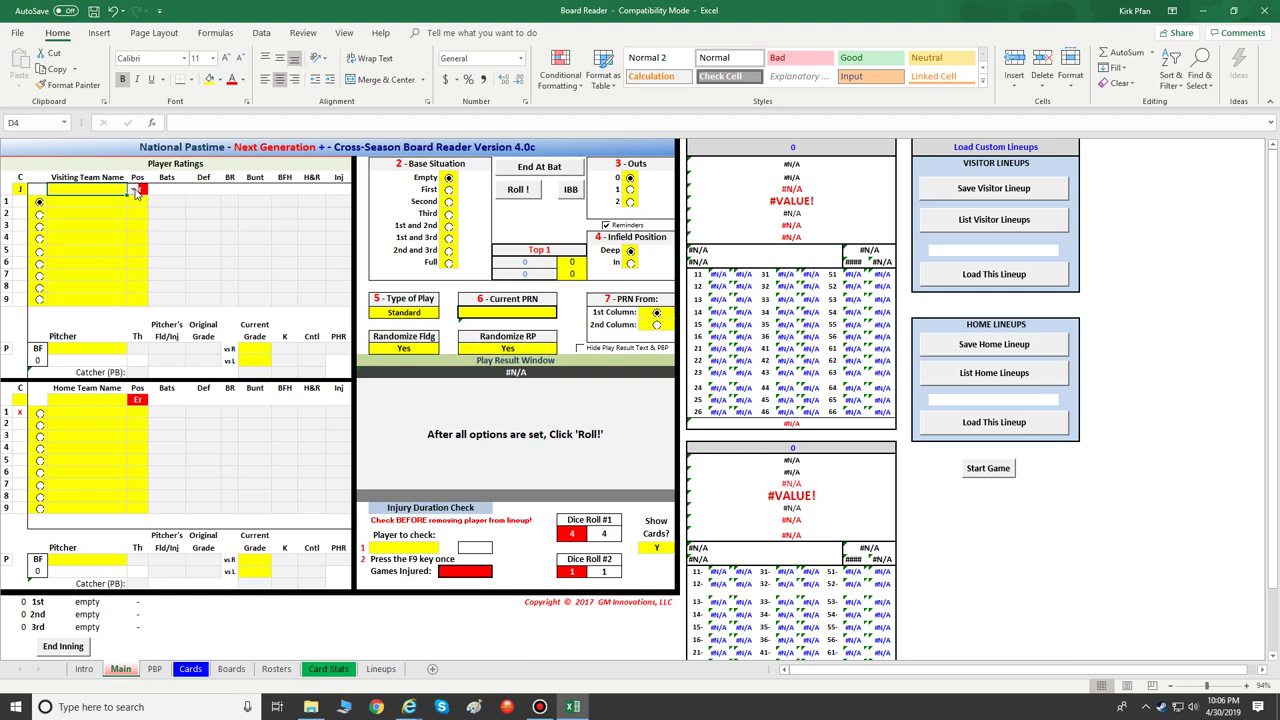
left_click(134, 190)
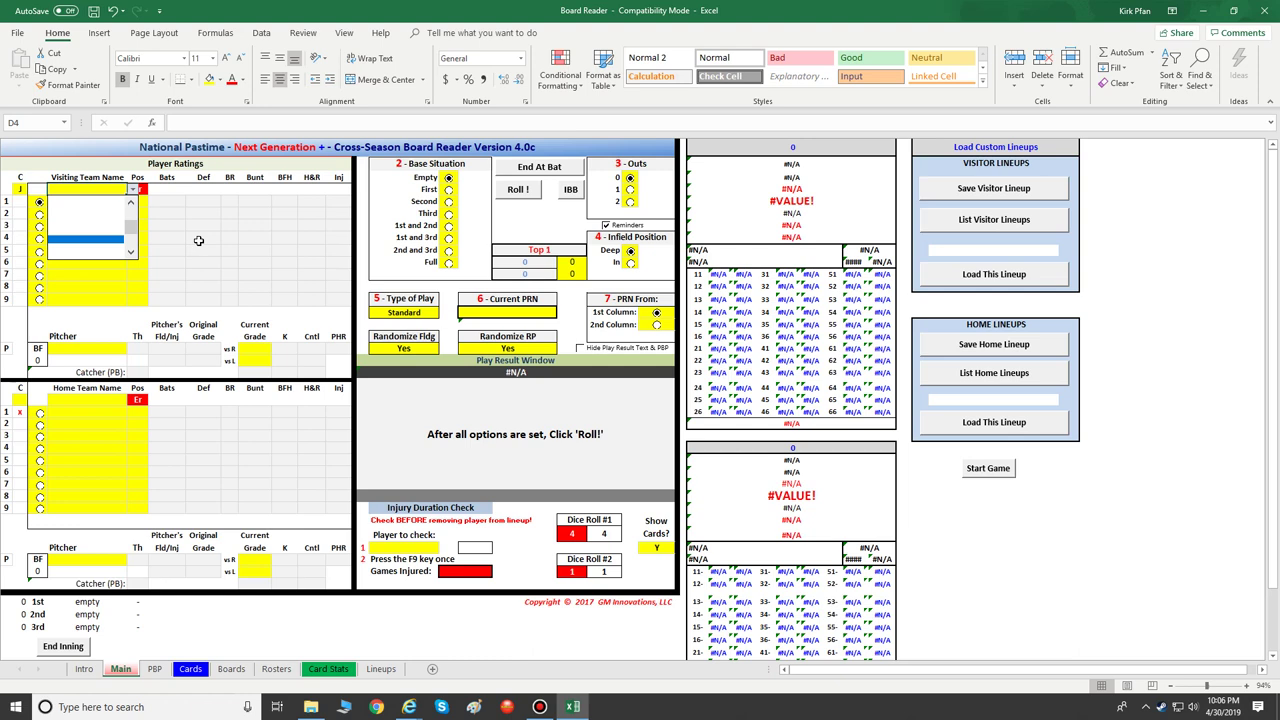
key("Escape")
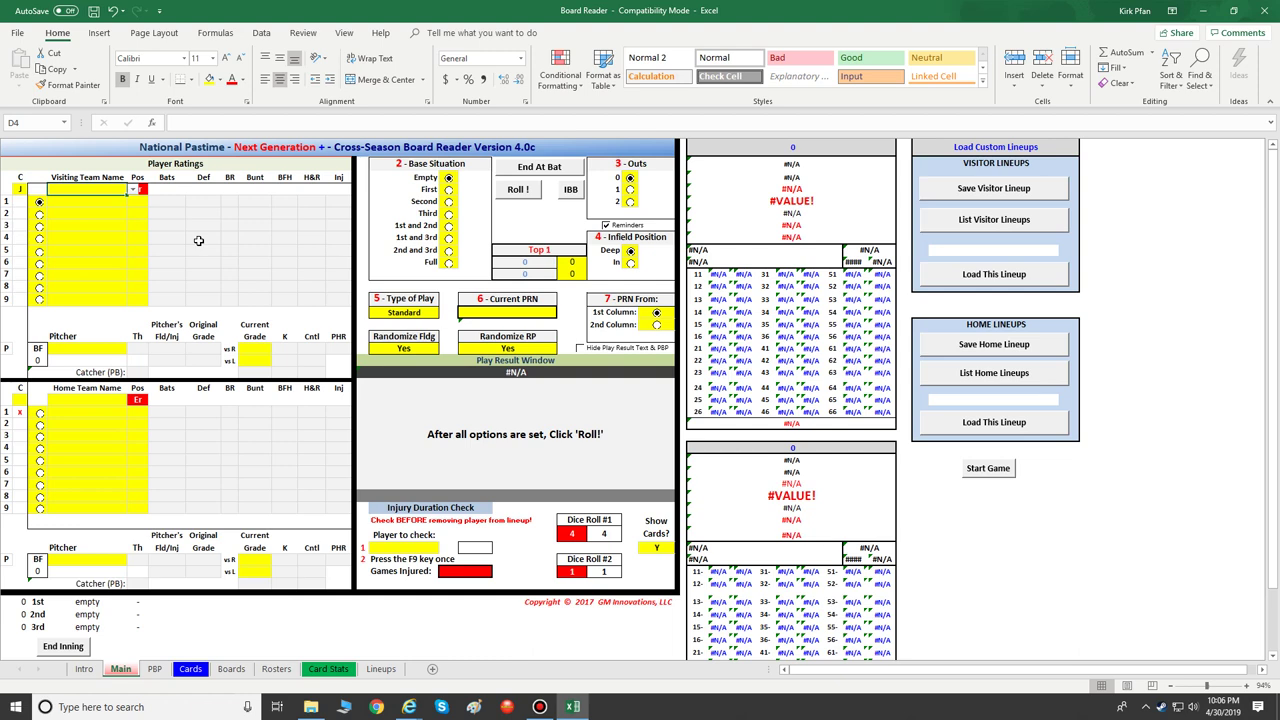
left_click(134, 190)
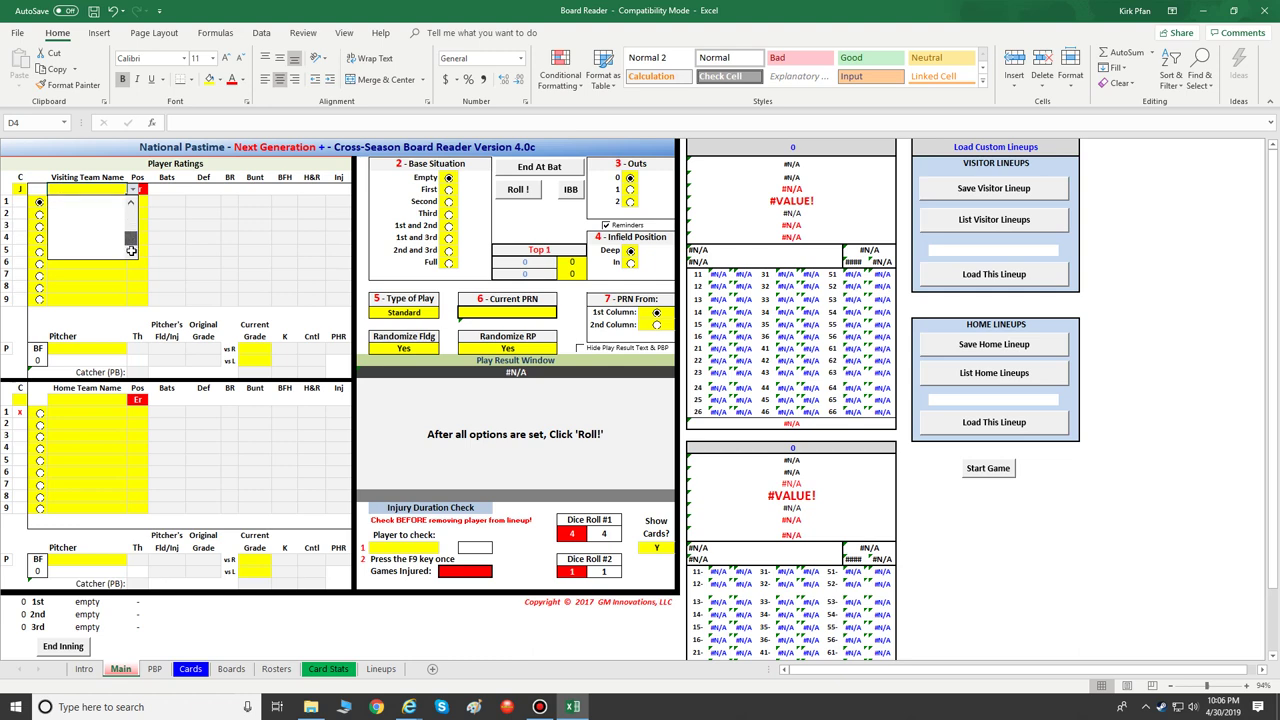
left_click_drag(132, 226, 136, 206)
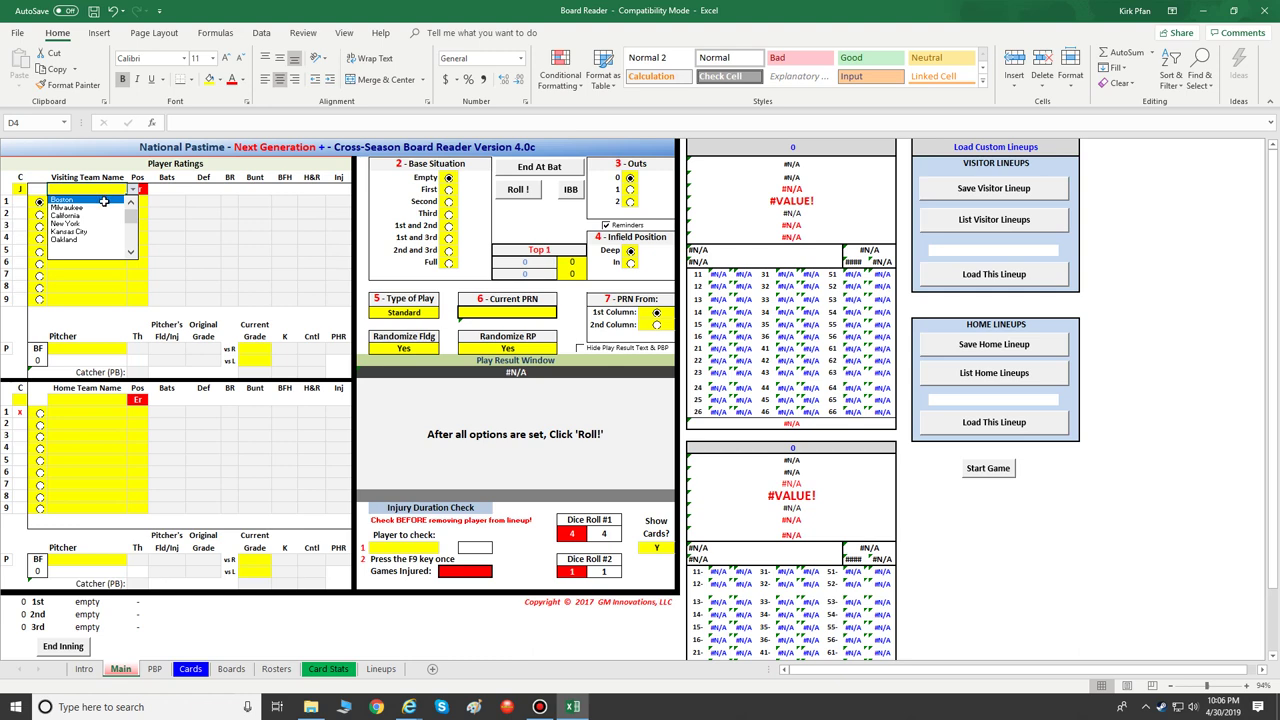
left_click(103, 201)
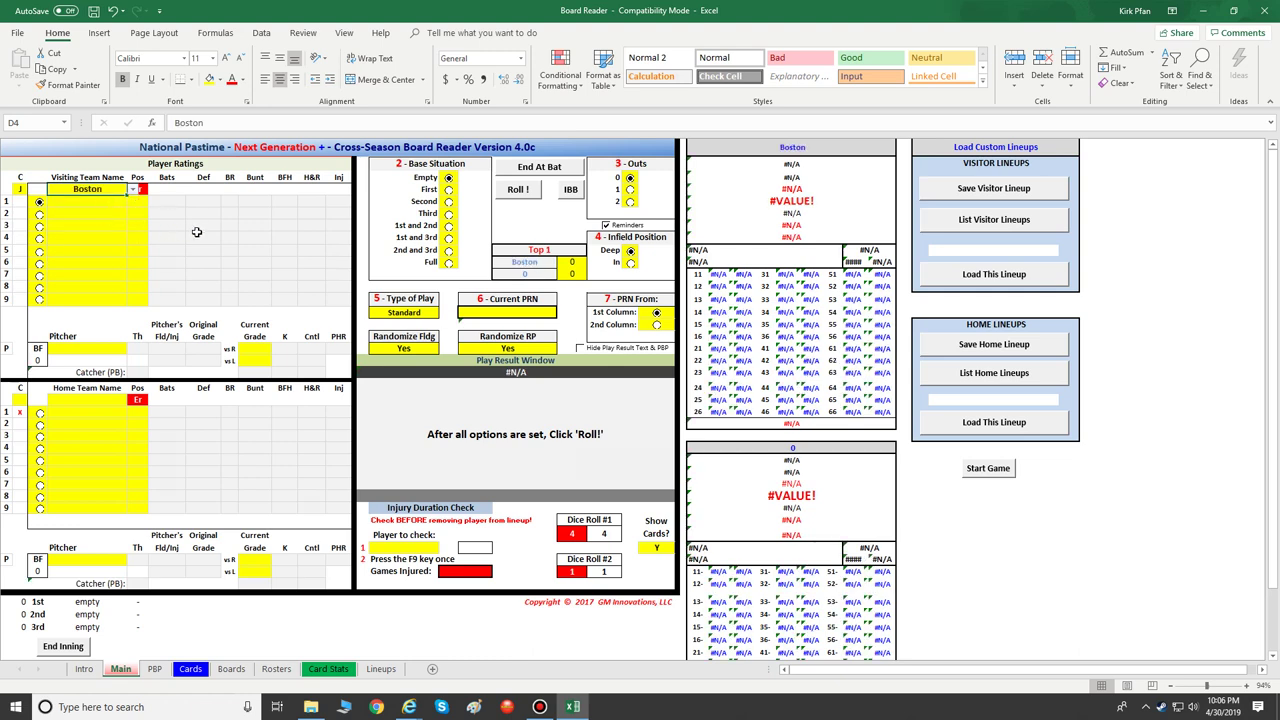
Step: Minimize the Excel workbook to reveal the NPNGPlus folder in File Explorer
left_click(200, 237)
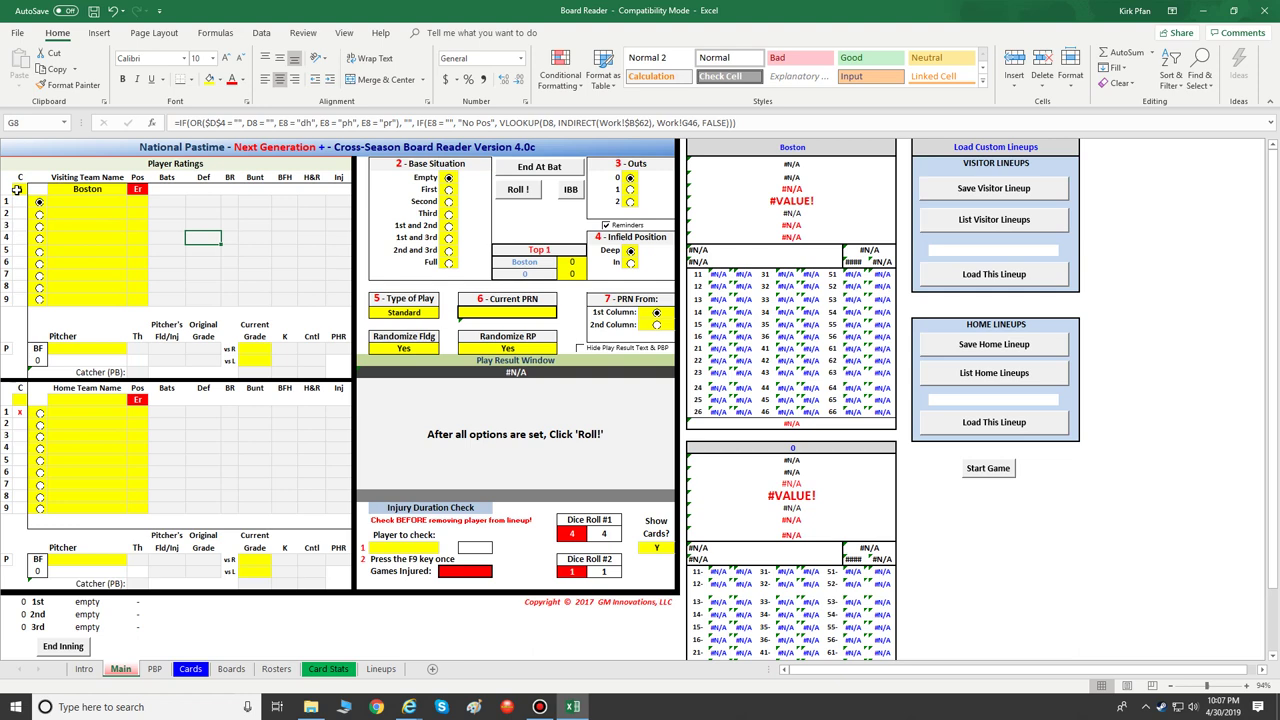
left_click(86, 201)
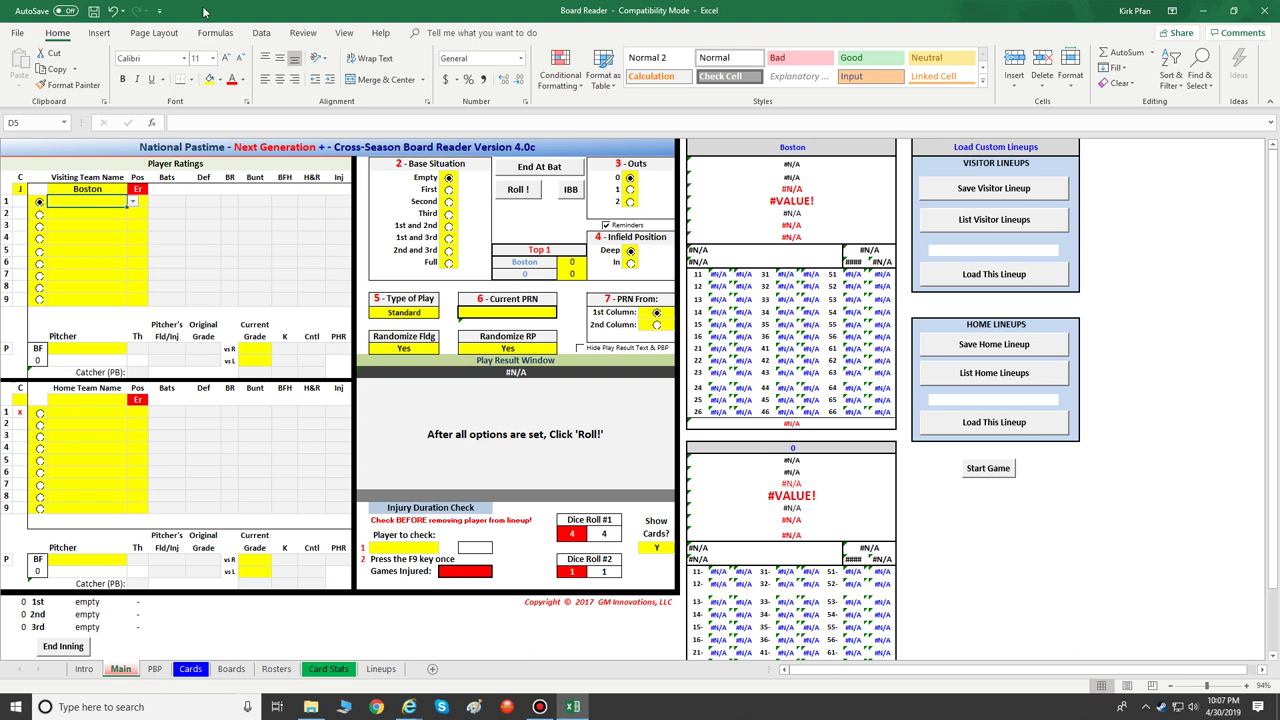
left_click(1203, 10)
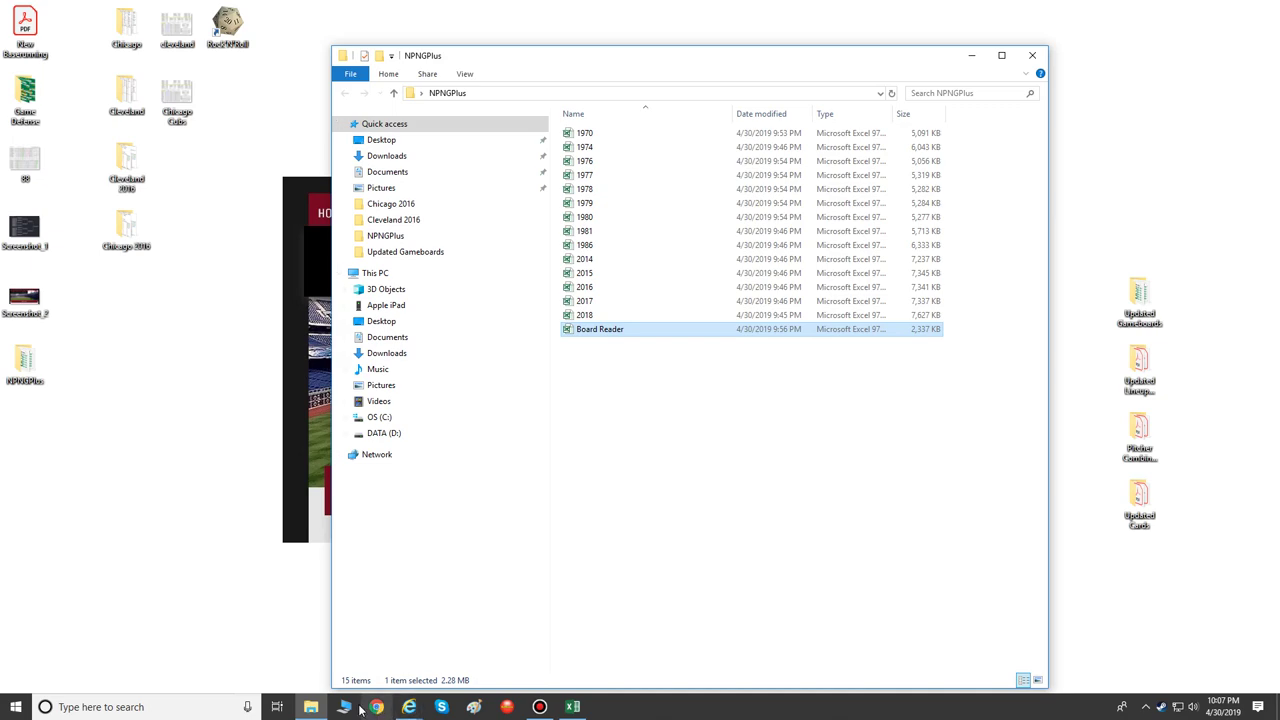
Step: On the NPNG+ Misc page, save the 1980 Season link under Lineup Sheets with Save target as
mouse_move(408, 710)
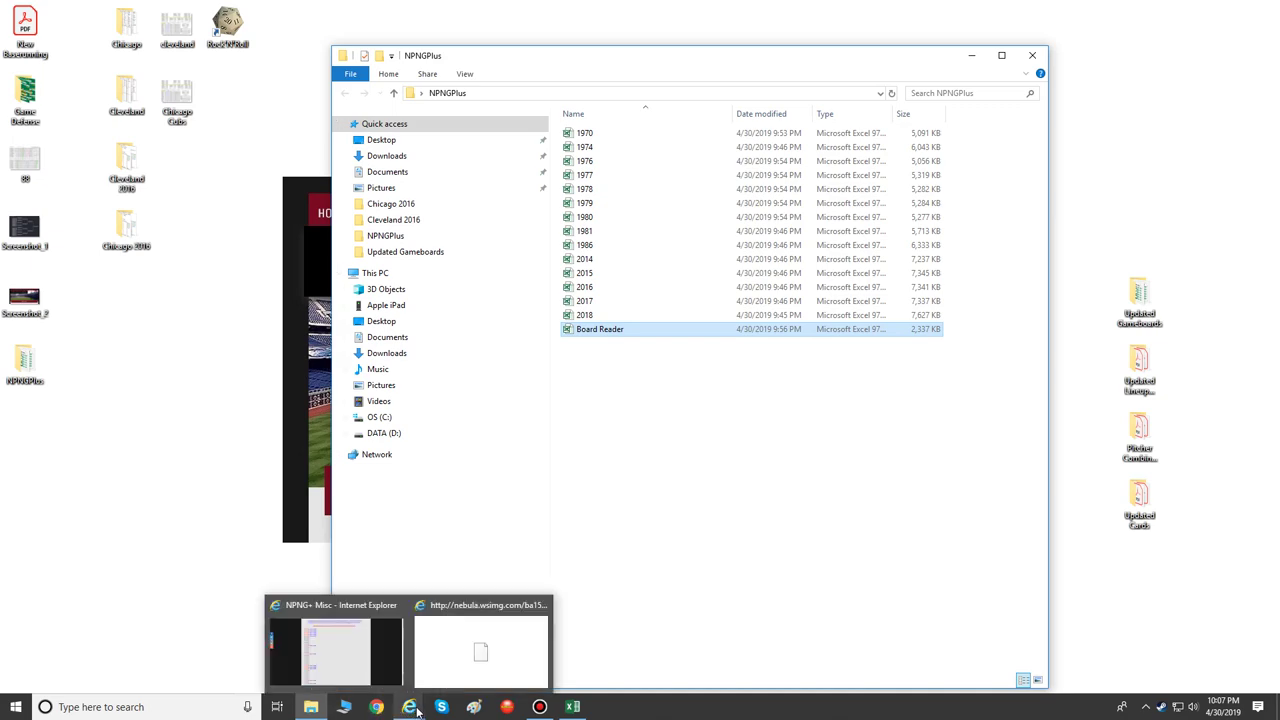
left_click(372, 643)
scroll(586, 466, "down", 8)
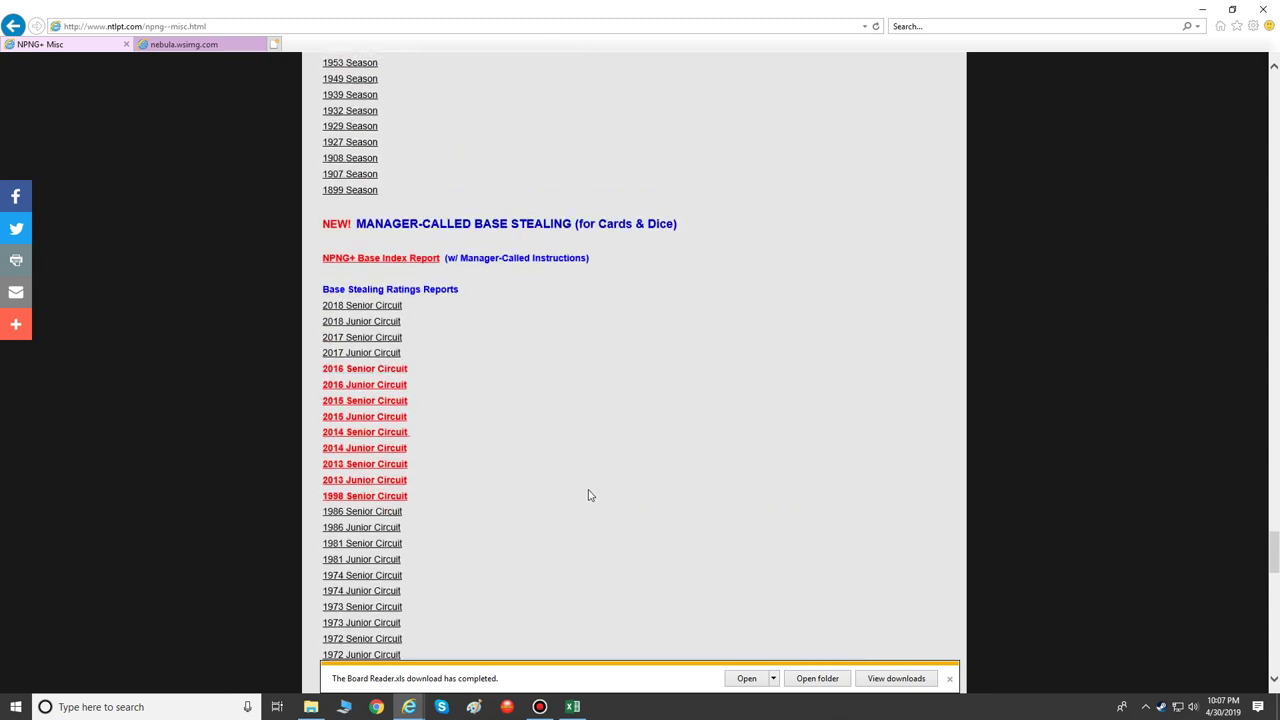
scroll(585, 514, "up", 5)
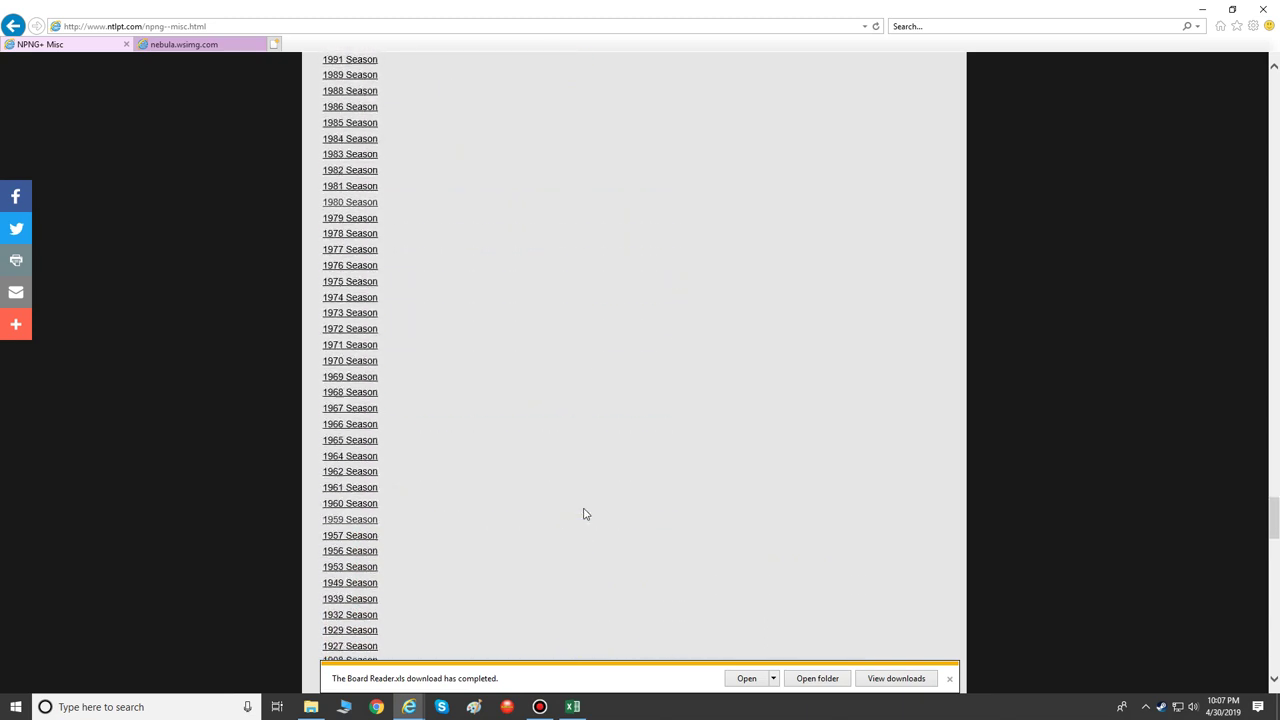
scroll(585, 514, "up", 5)
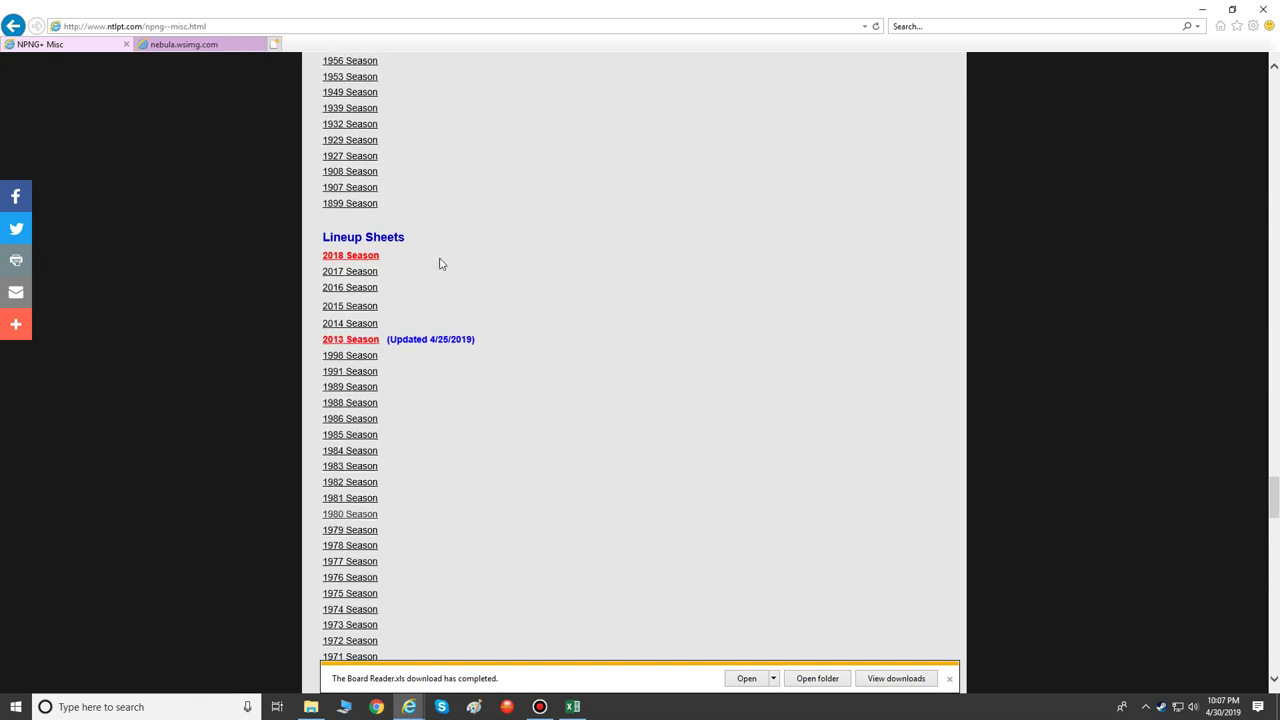
left_click_drag(323, 240, 399, 244)
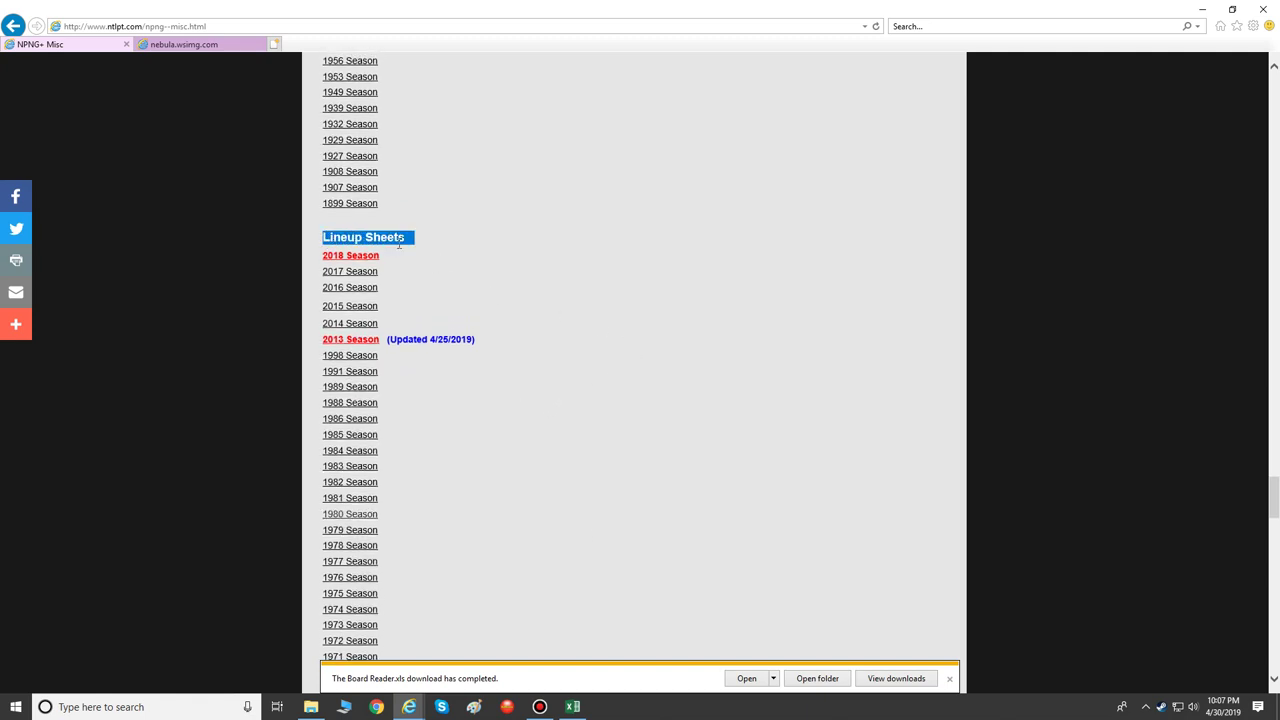
scroll(426, 314, "down", 3)
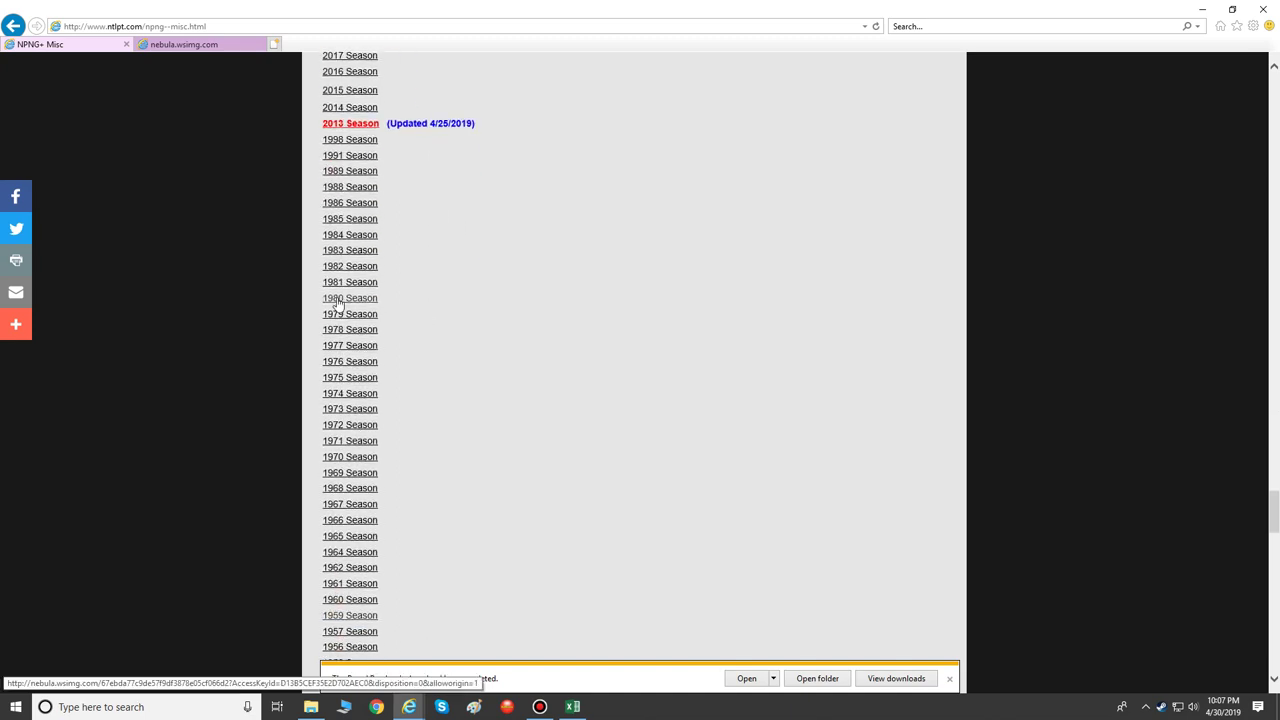
right_click(338, 302)
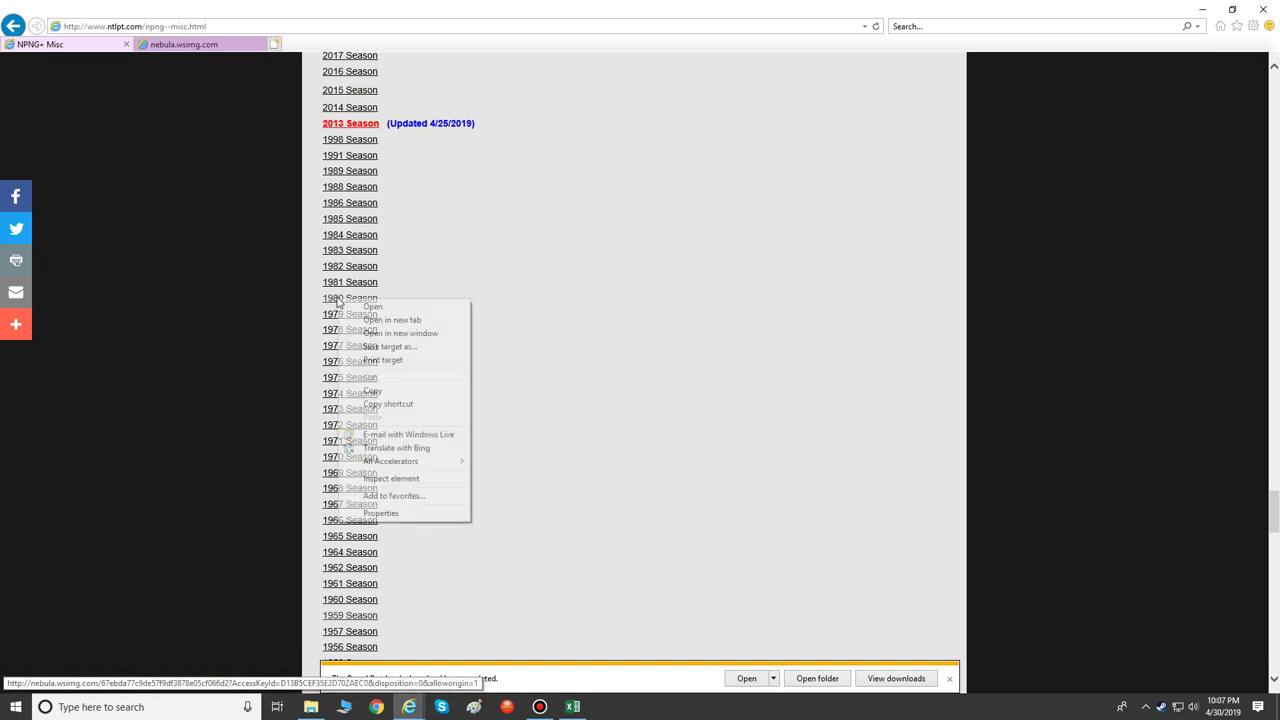
left_click(362, 347)
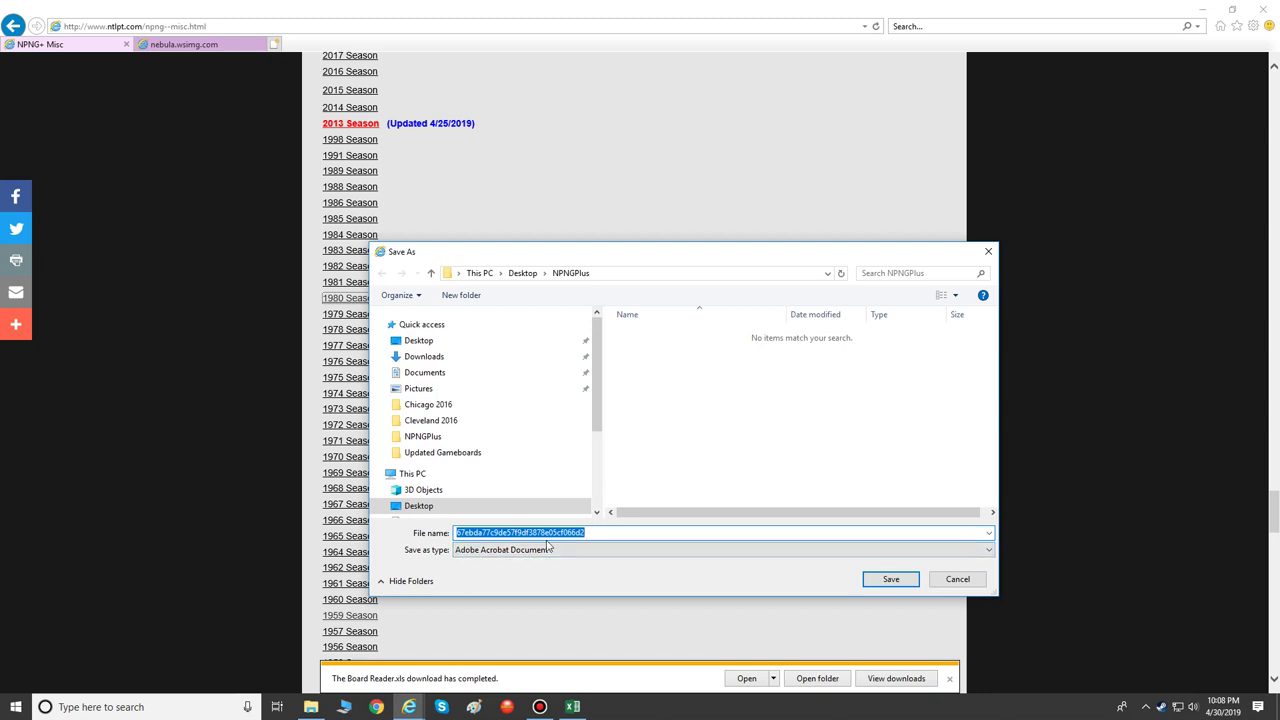
Step: Save the 1980 lineup sheet as 1980.pdf in the NPNGPlus folder
type("1980")
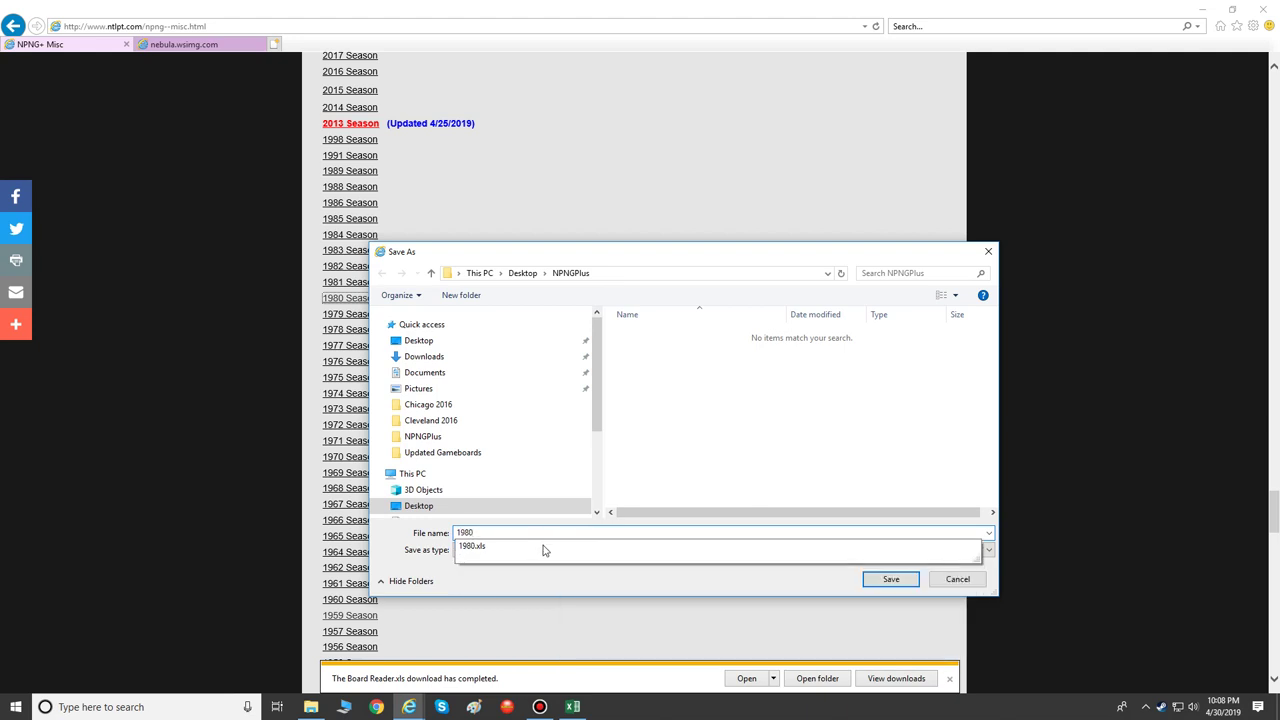
left_click(576, 578)
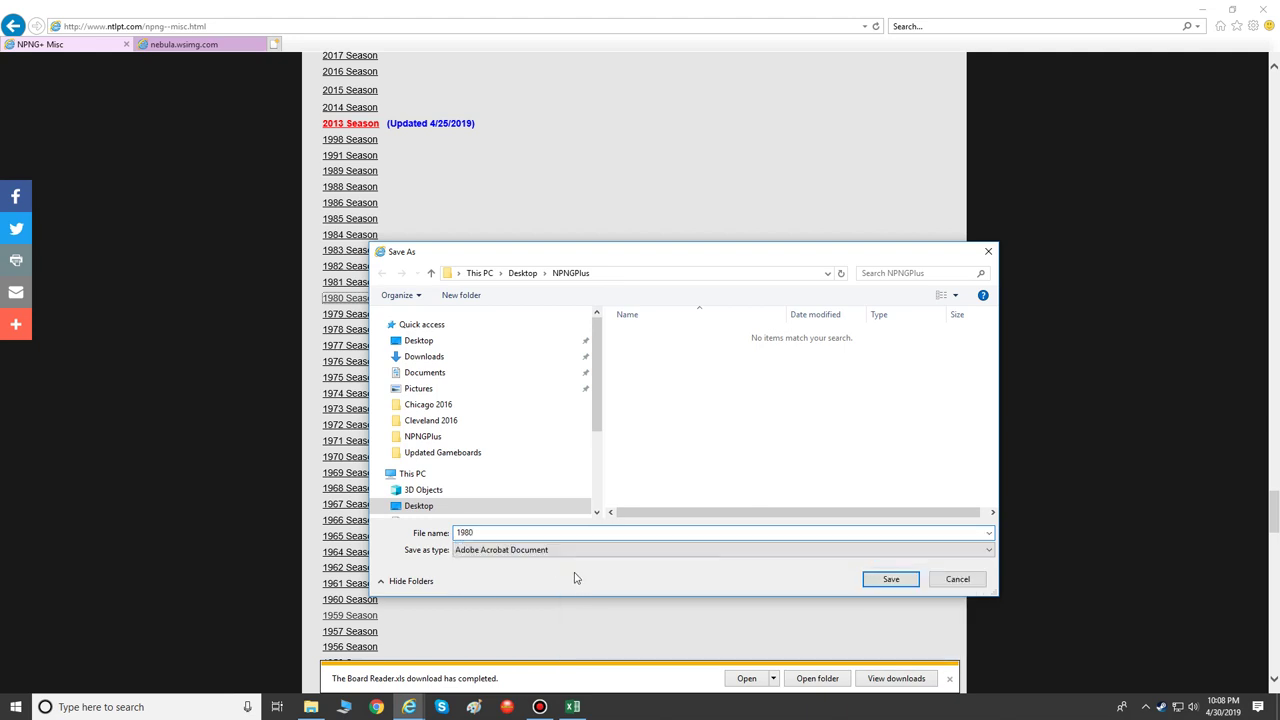
left_click(890, 580)
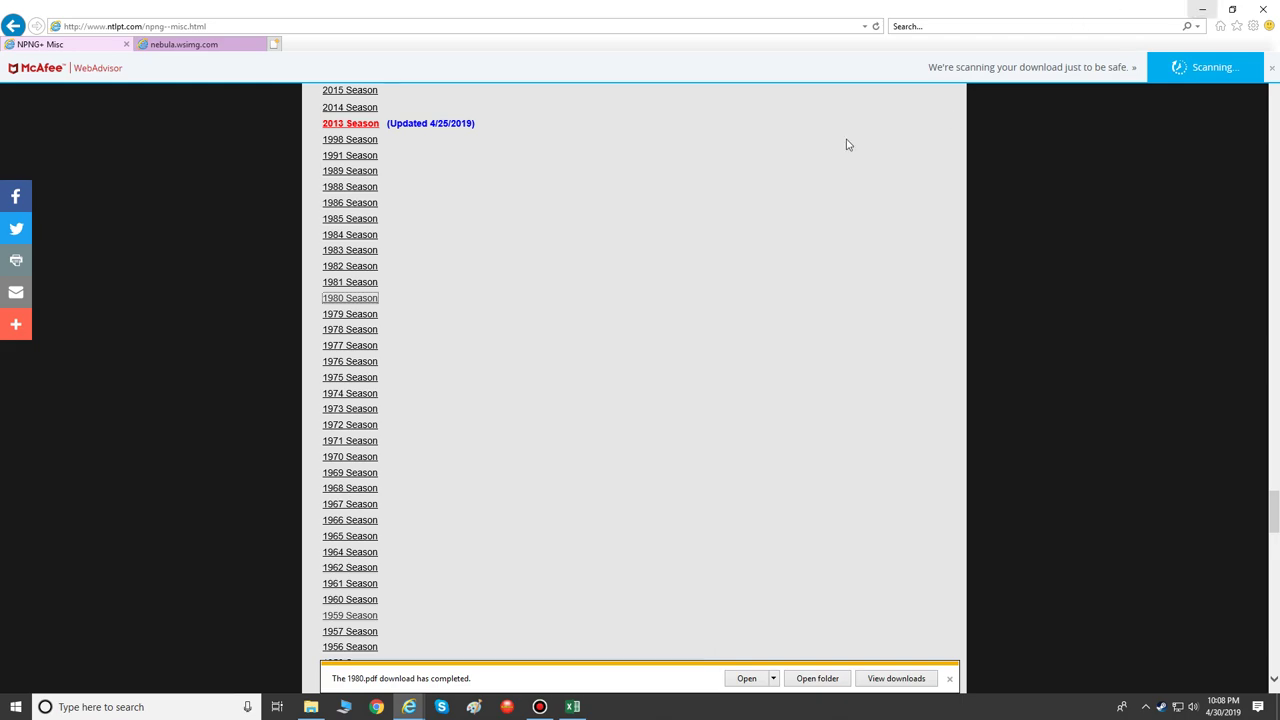
Step: Minimize Internet Explorer to show the NPNGPlus folder now listing 1980.pdf
scroll(680, 257, "down", 10)
scroll(680, 263, "down", 5)
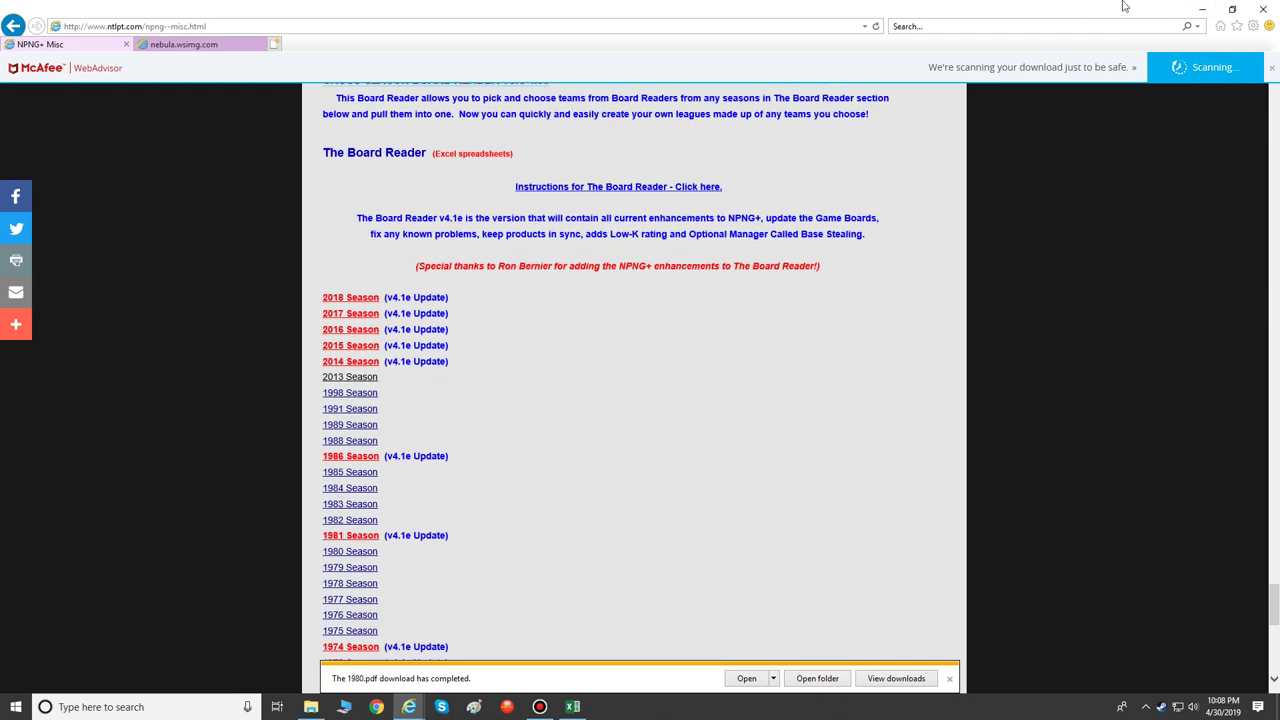
left_click(1202, 9)
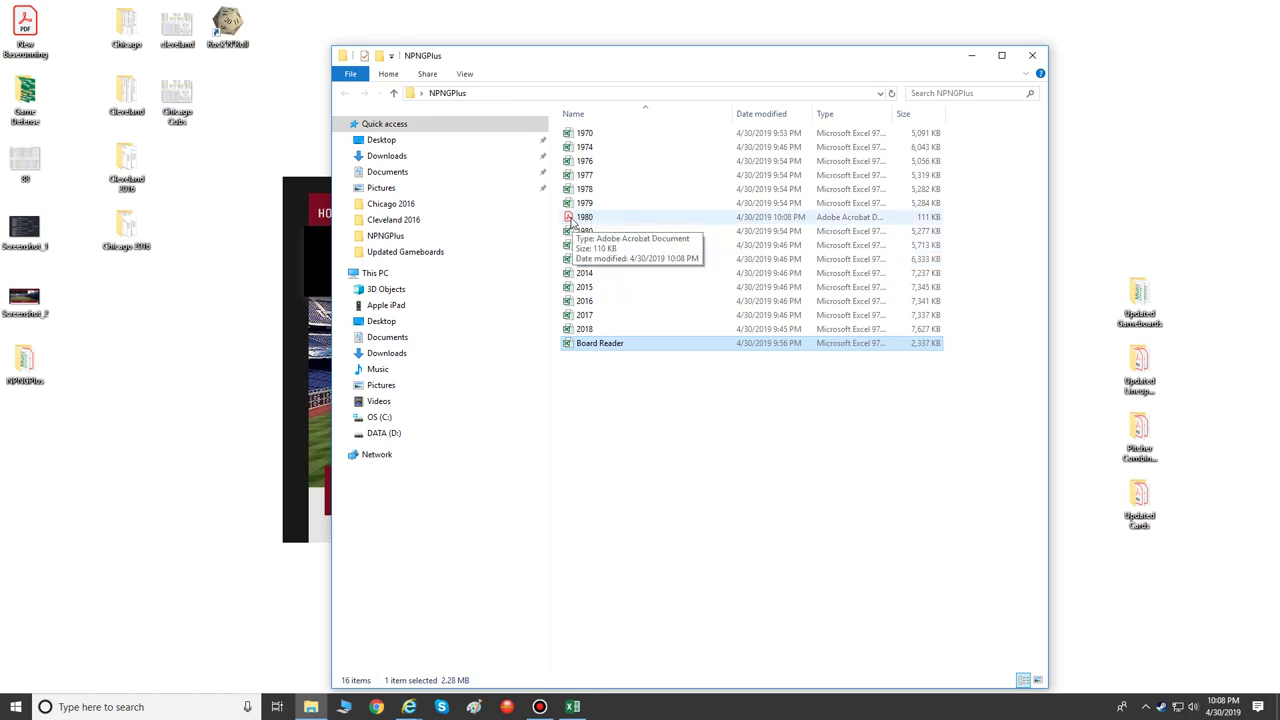
Step: Open 1980.pdf in a restored Acrobat window and scroll to page 4's Junior Circuit rosters
double_click(569, 220)
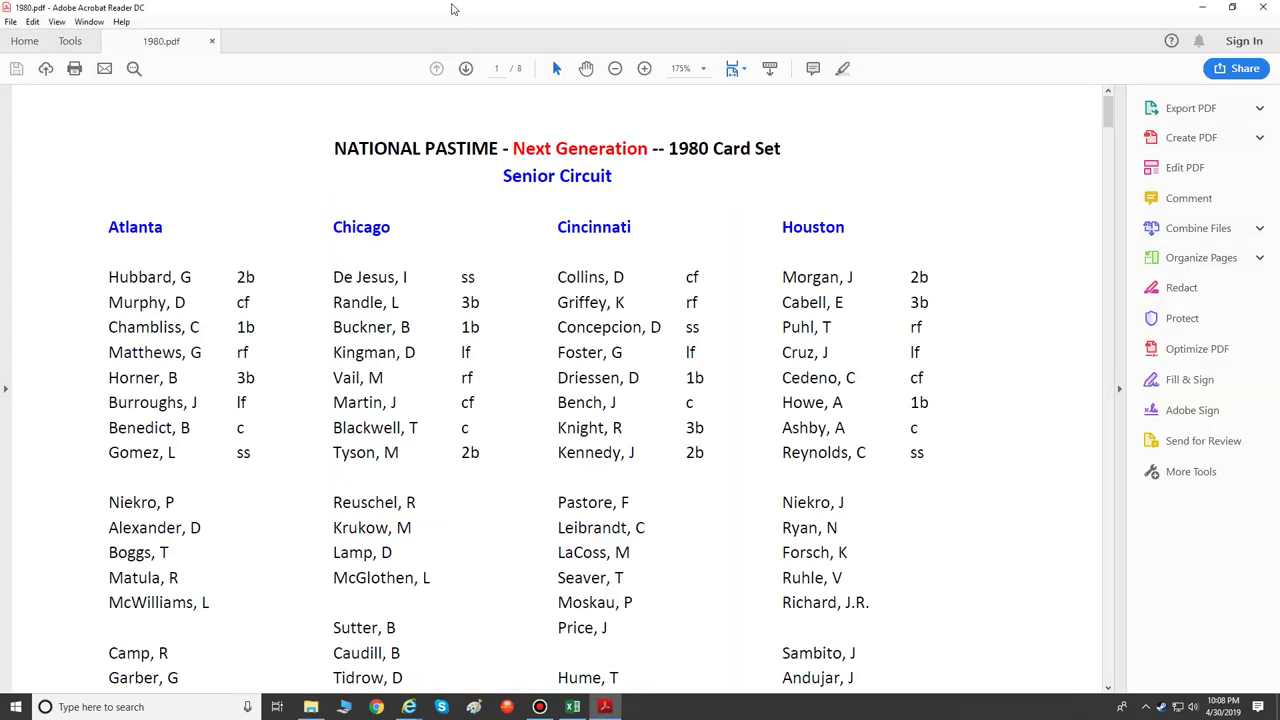
double_click(455, 12)
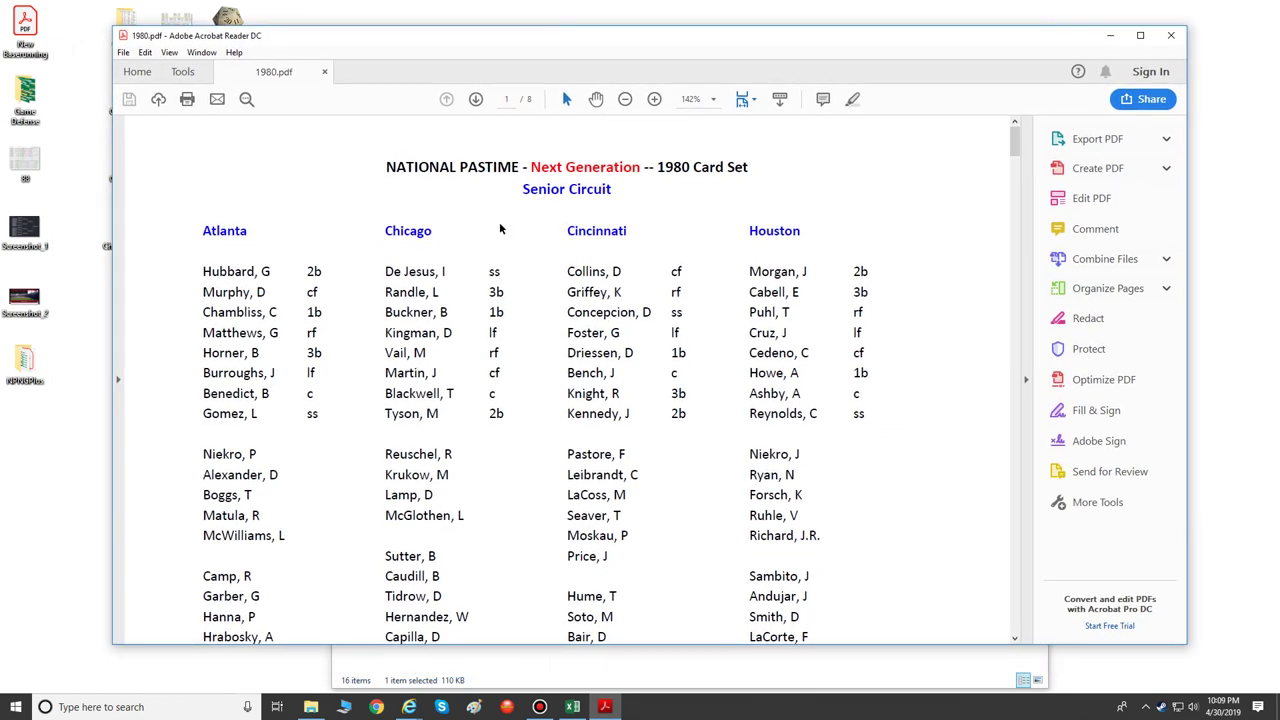
scroll(500, 222, "down", 5)
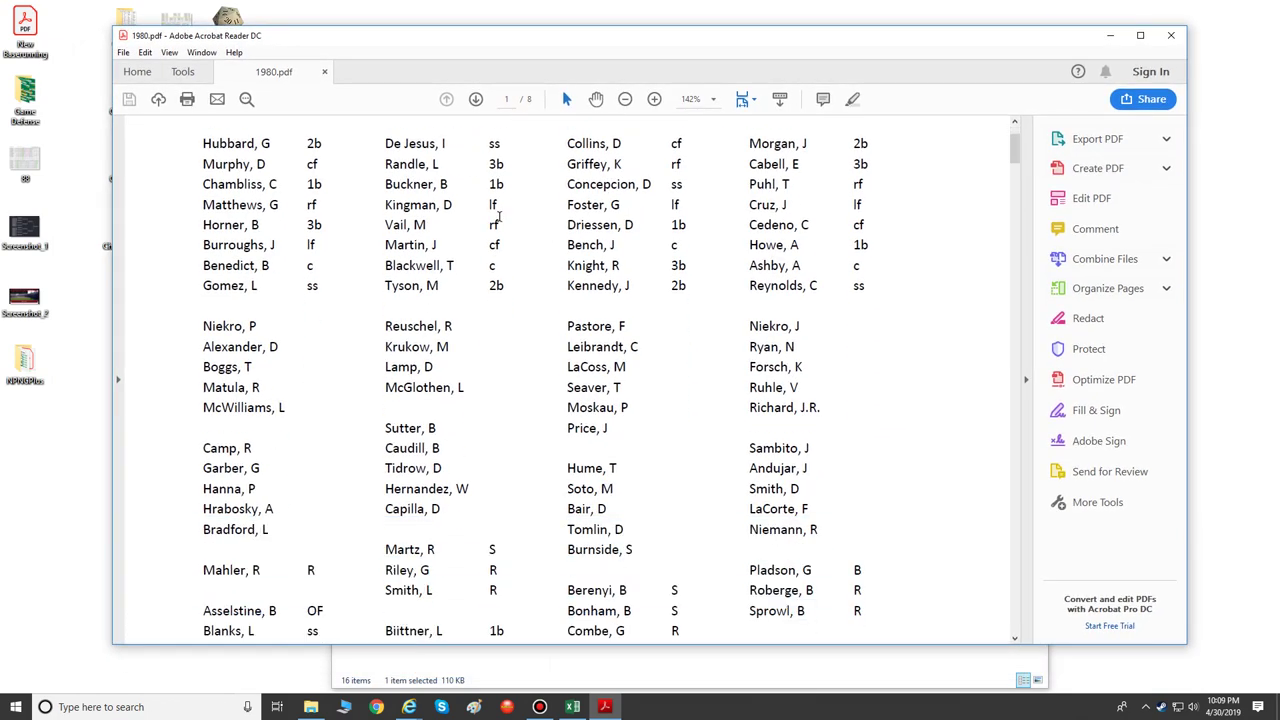
scroll(499, 227, "down", 15)
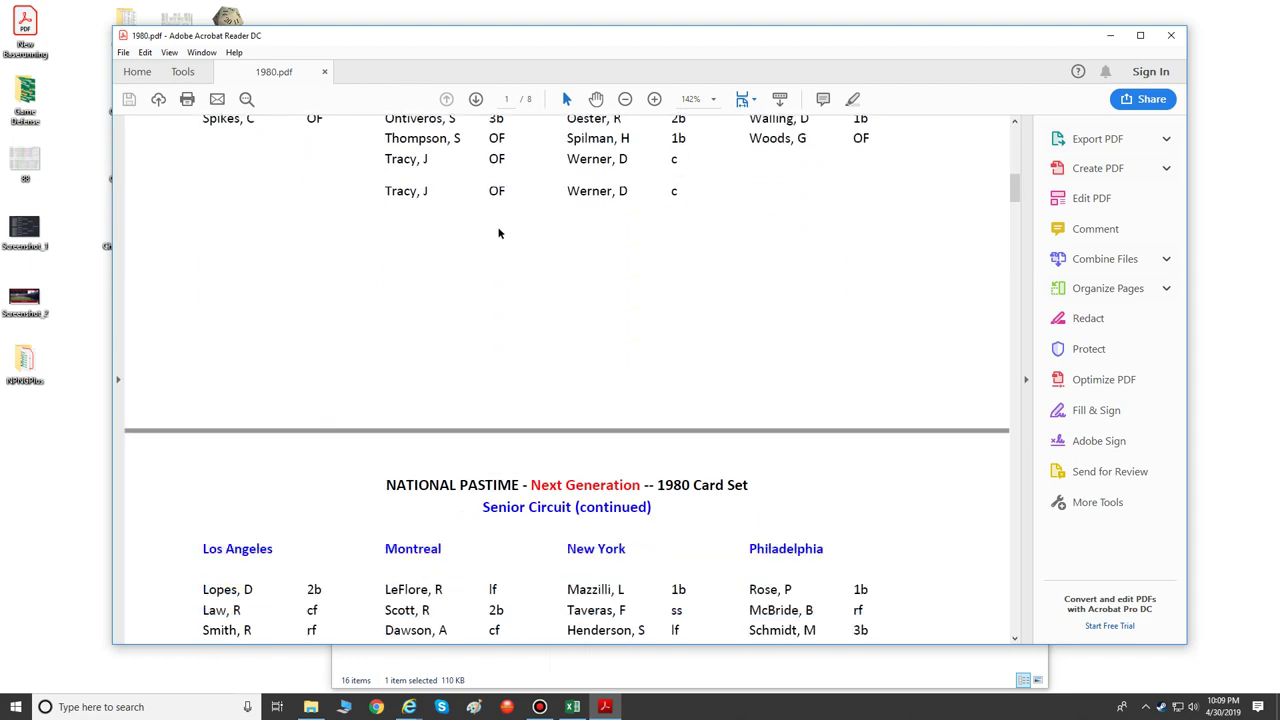
scroll(499, 232, "down", 11)
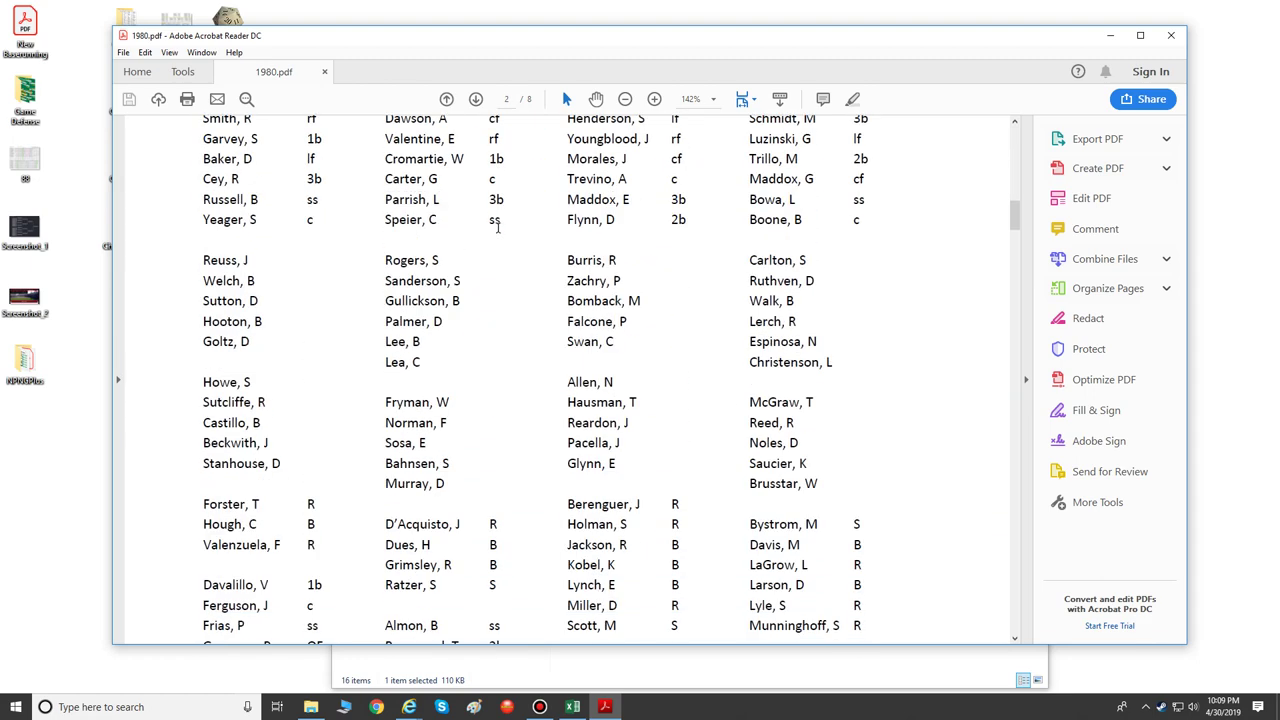
scroll(499, 232, "down", 16)
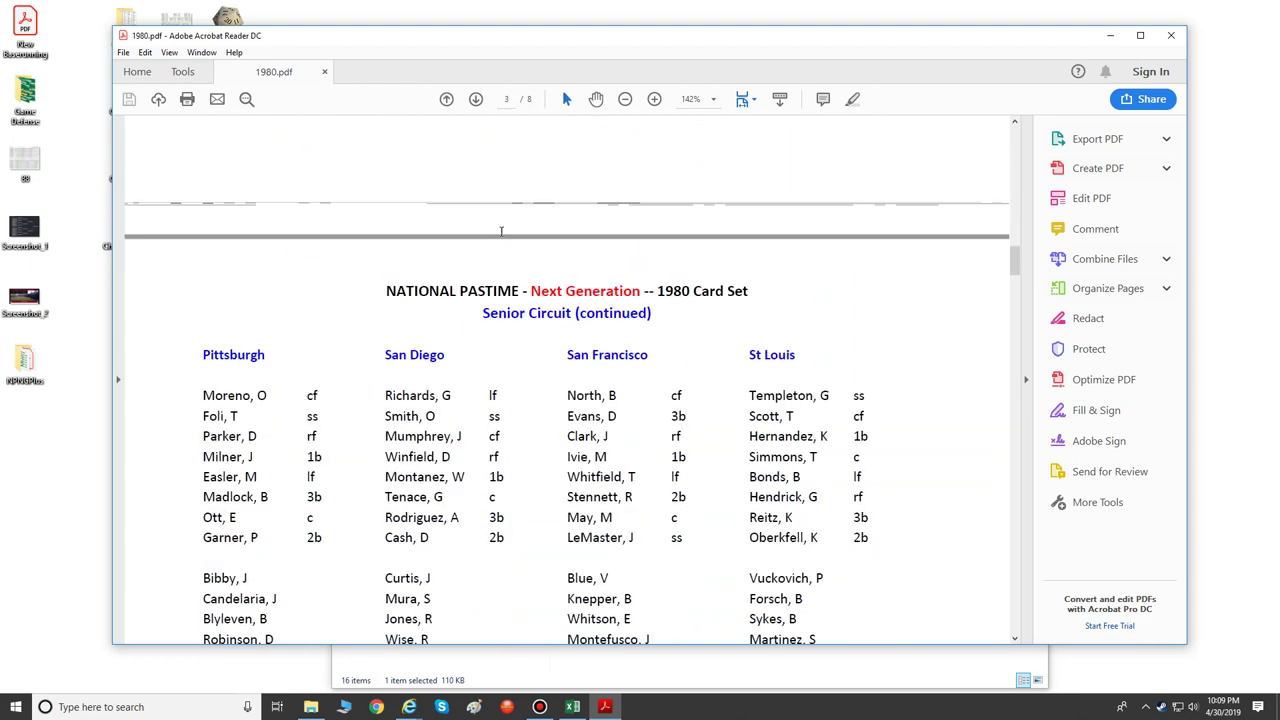
scroll(502, 237, "down", 20)
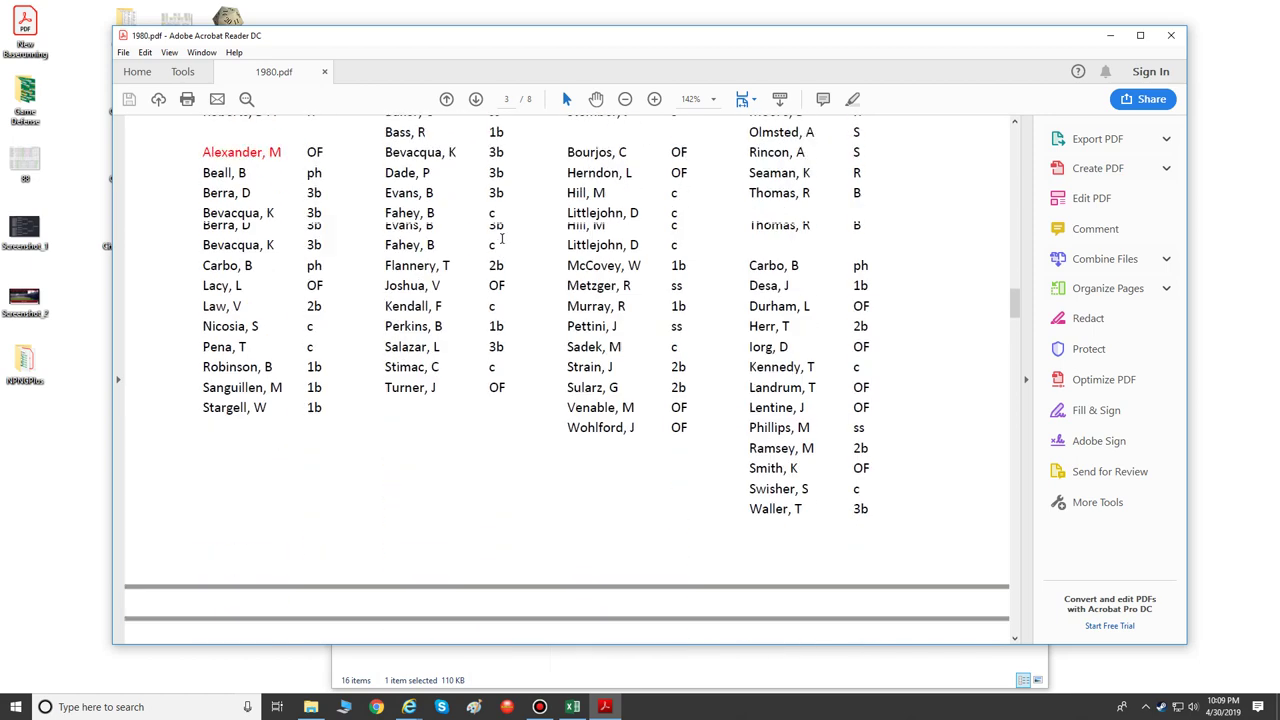
scroll(502, 237, "down", 8)
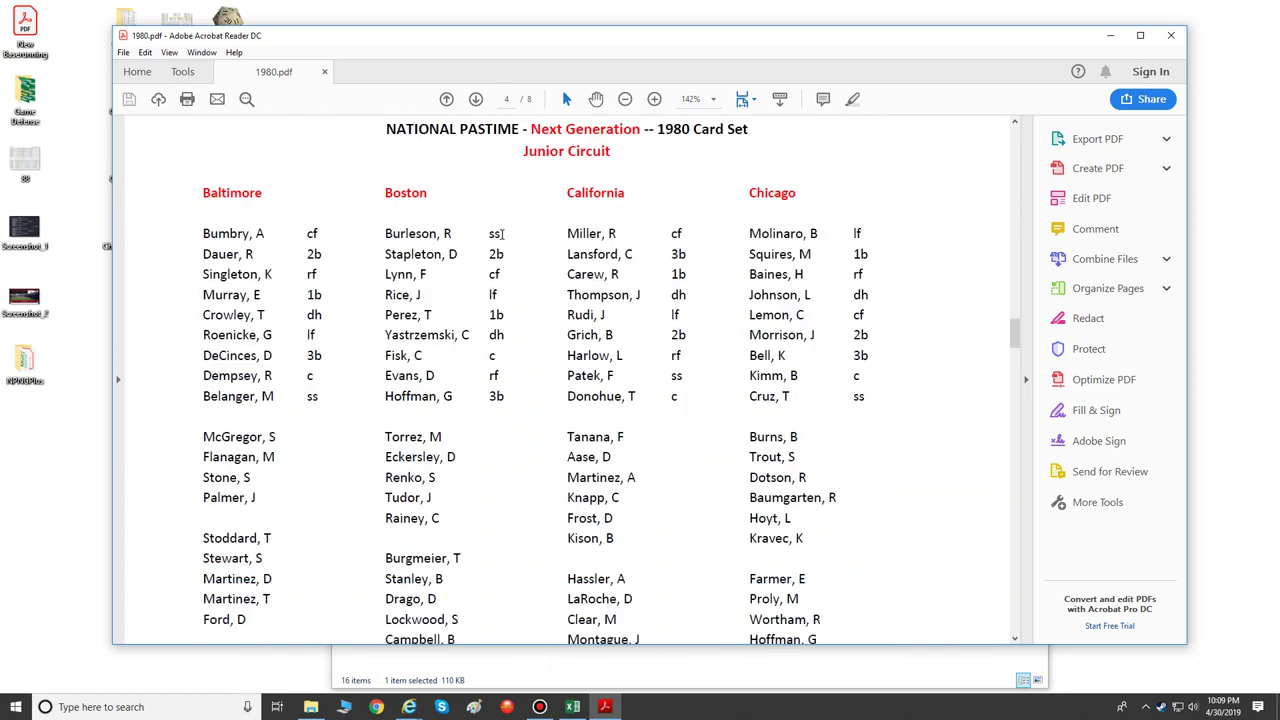
scroll(493, 170, "up", 1)
left_click_drag(385, 193, 429, 192)
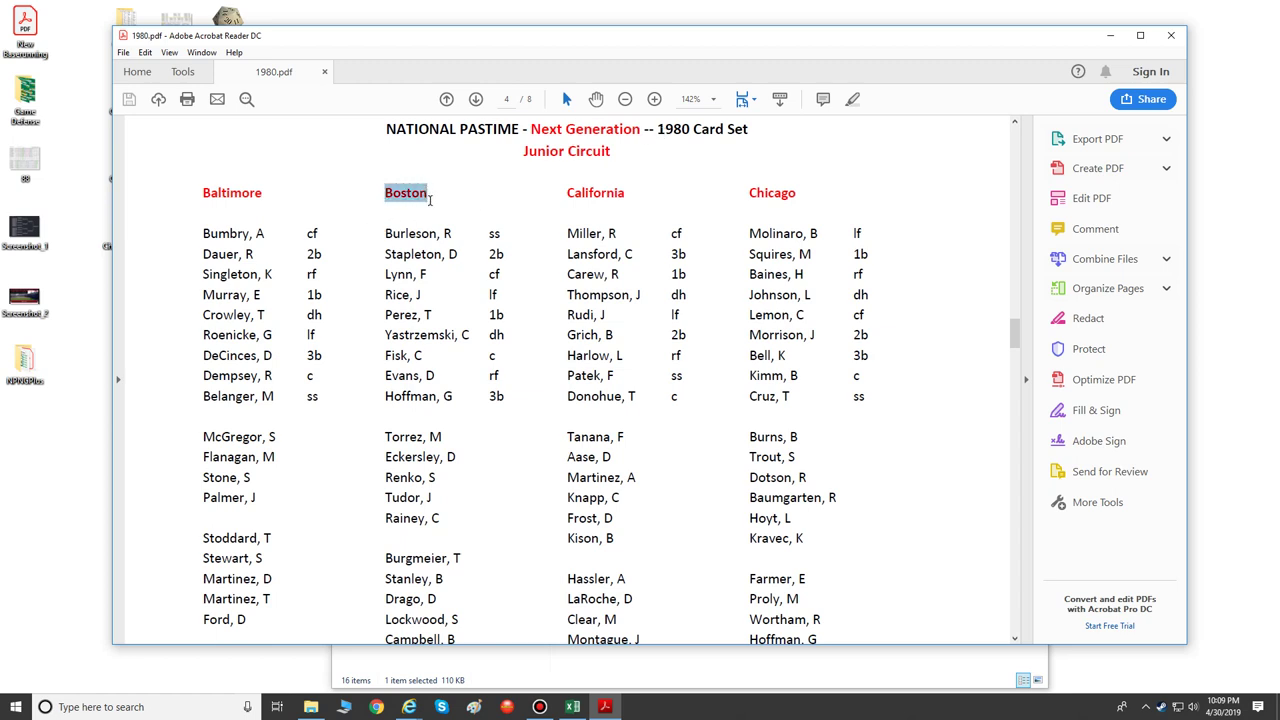
left_click_drag(1016, 338, 1014, 592)
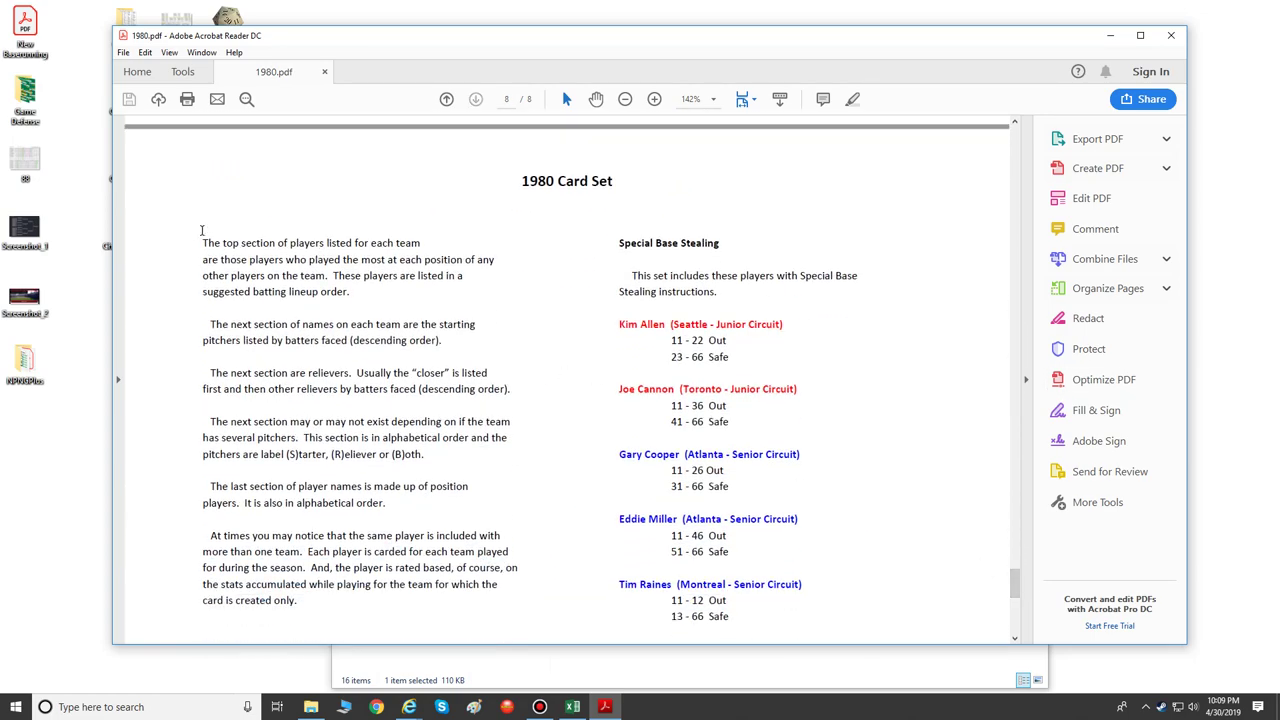
left_click_drag(201, 242, 365, 598)
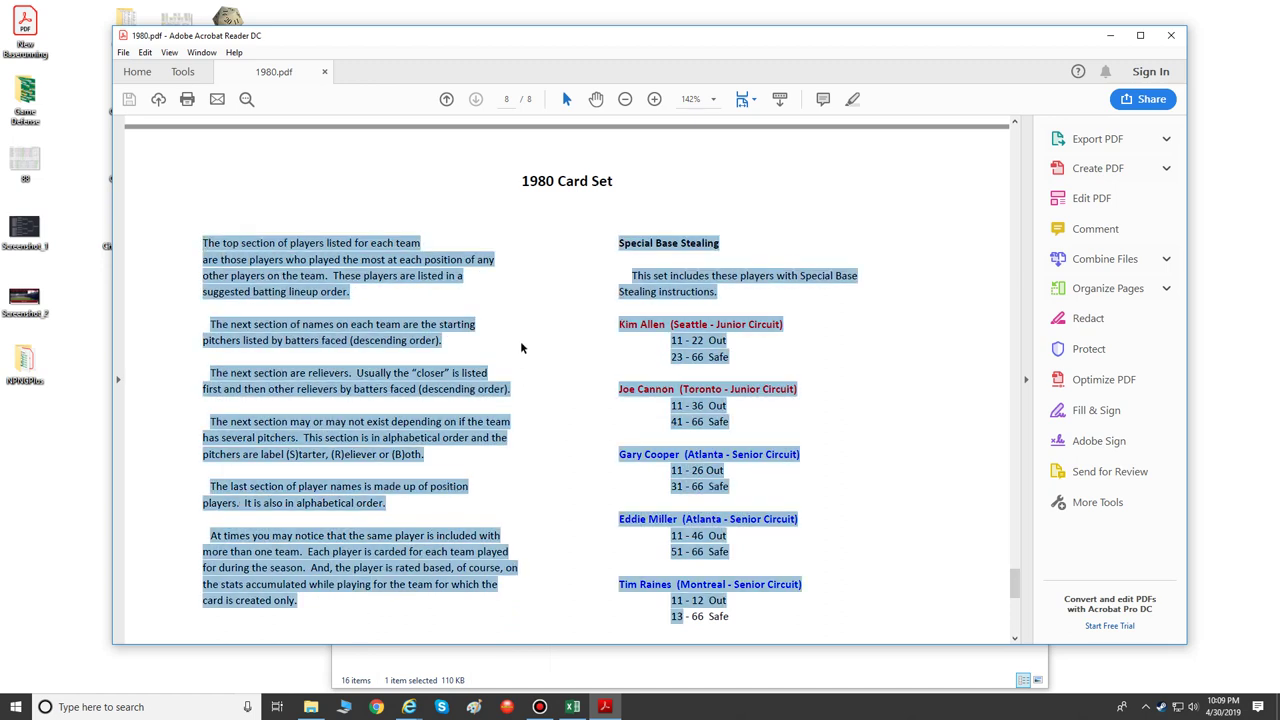
scroll(520, 349, "down", 2)
scroll(520, 355, "down", 1)
scroll(969, 451, "up", 4)
left_click_drag(1024, 578, 1027, 456)
scroll(1027, 456, "up", 2)
scroll(1026, 455, "up", 1)
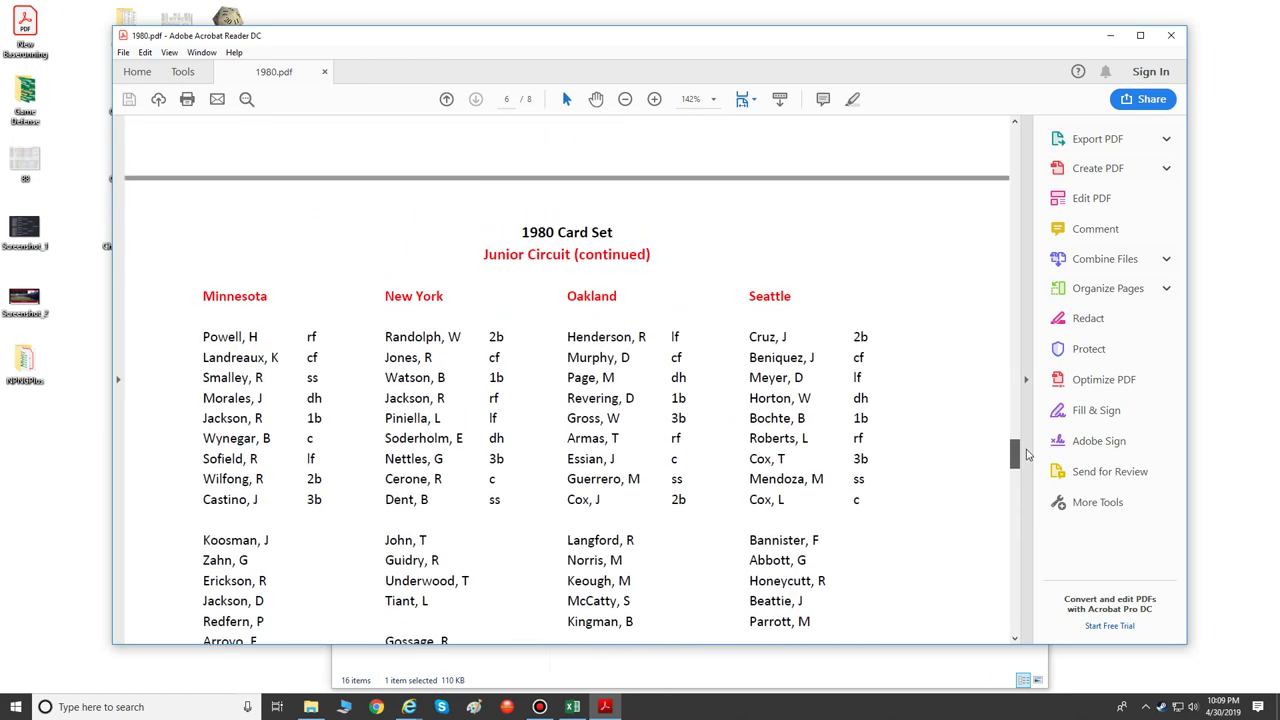
left_click_drag(1027, 453, 1013, 340)
scroll(600, 330, "up", 2)
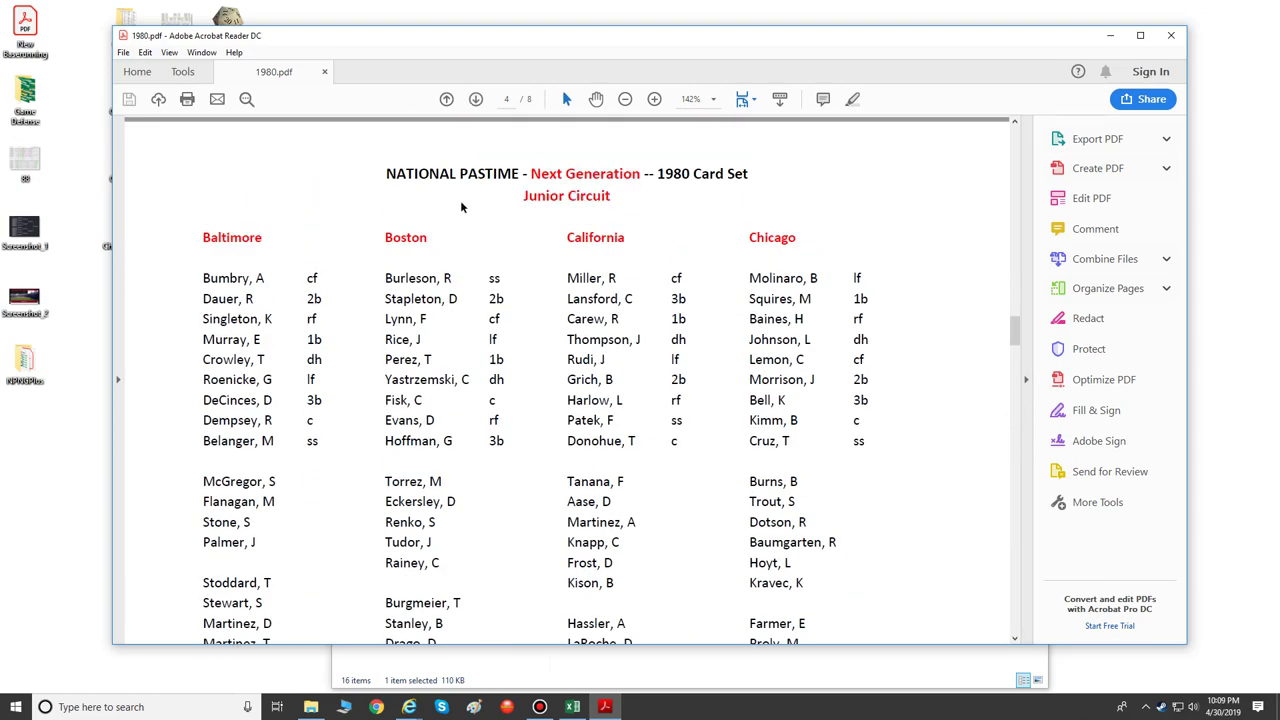
left_click_drag(385, 274, 503, 279)
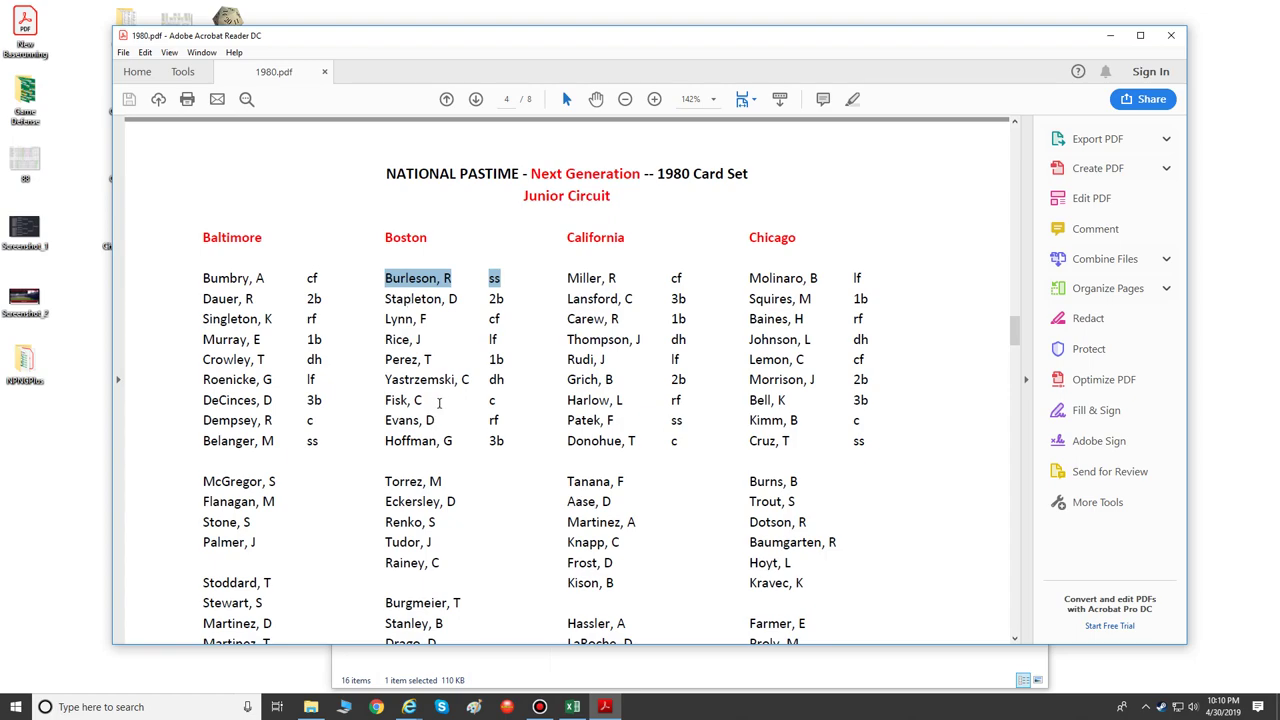
Step: On page 8, highlight the notes paragraph saying each team's top section is its suggested batting lineup
scroll(440, 405, "down", 15)
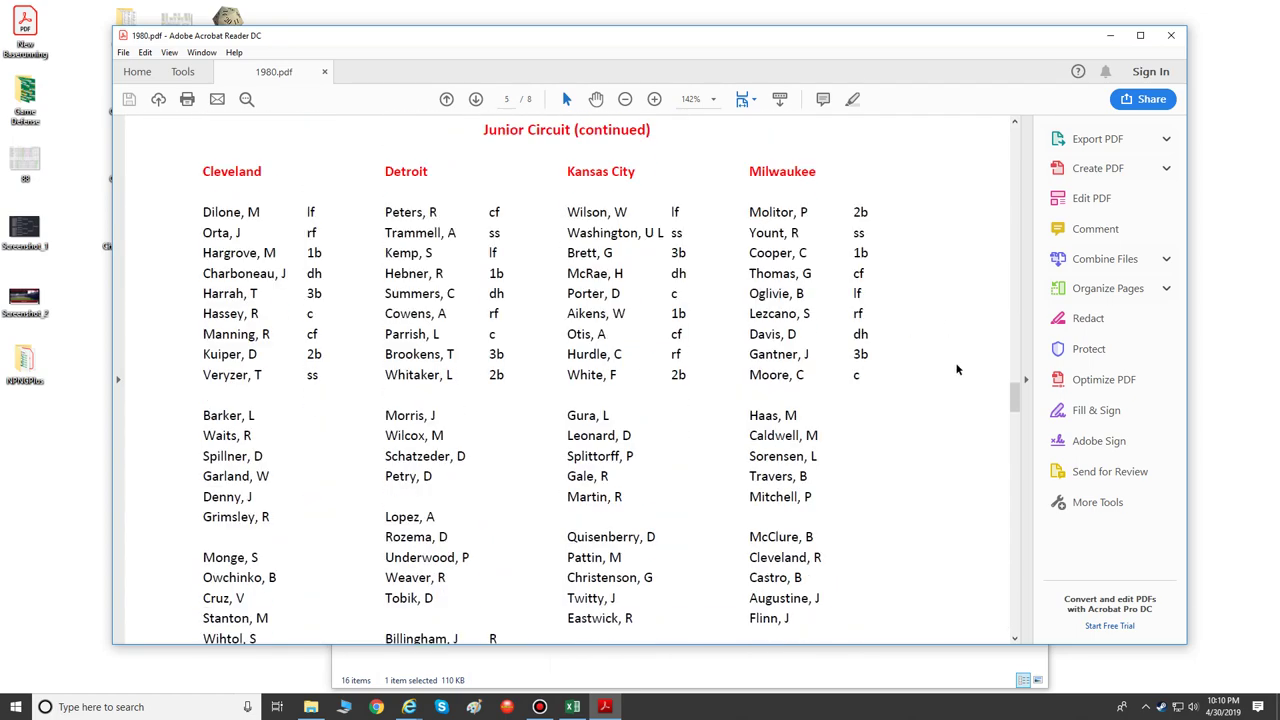
left_click_drag(1015, 400, 990, 615)
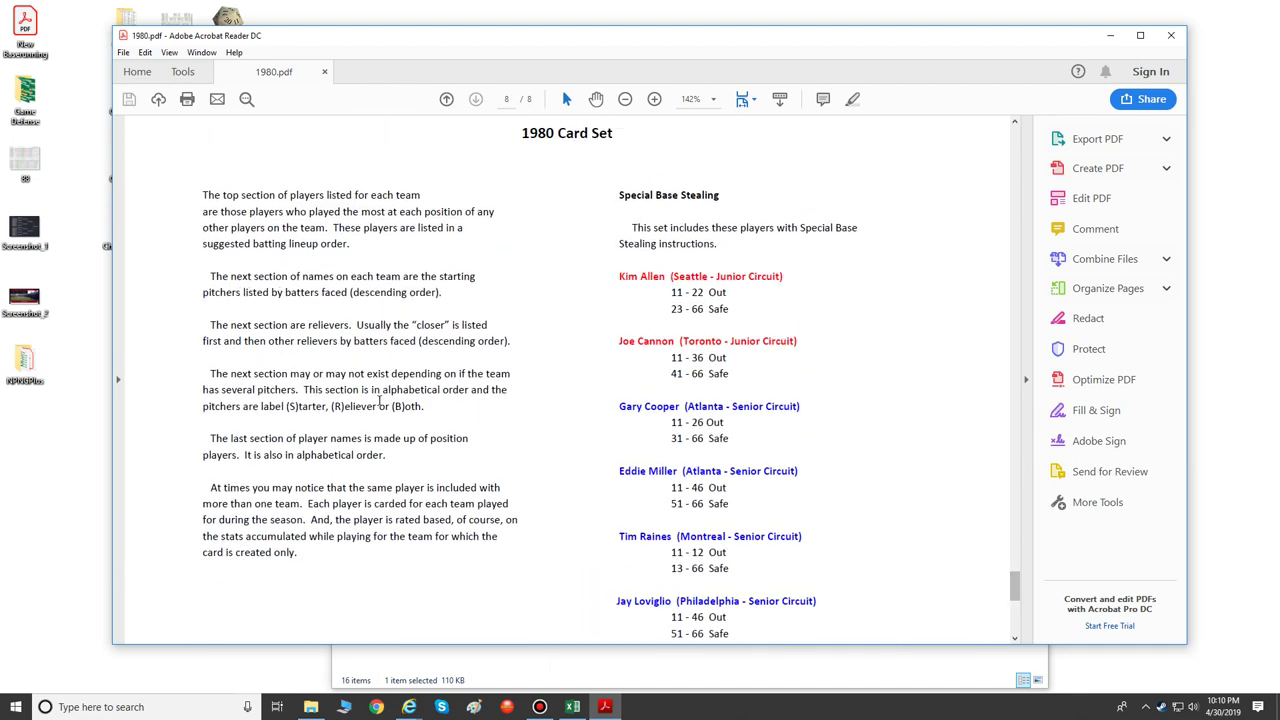
left_click_drag(202, 196, 418, 198)
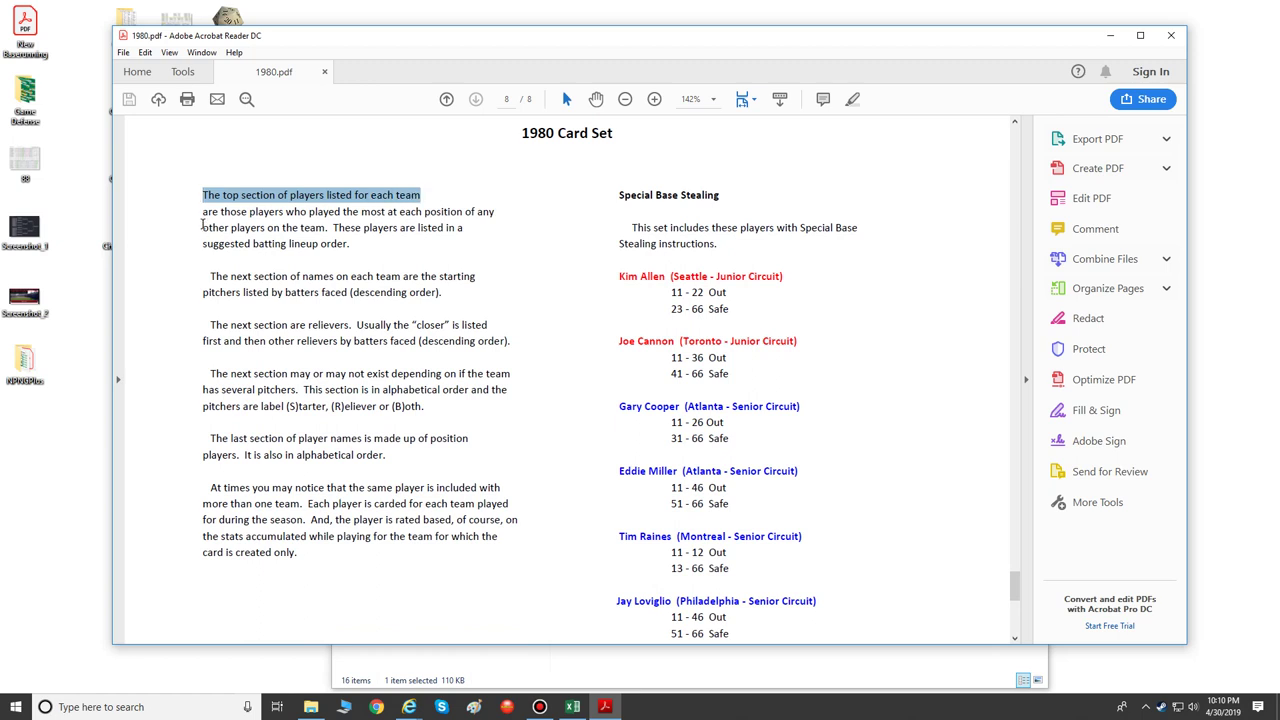
left_click_drag(203, 212, 497, 211)
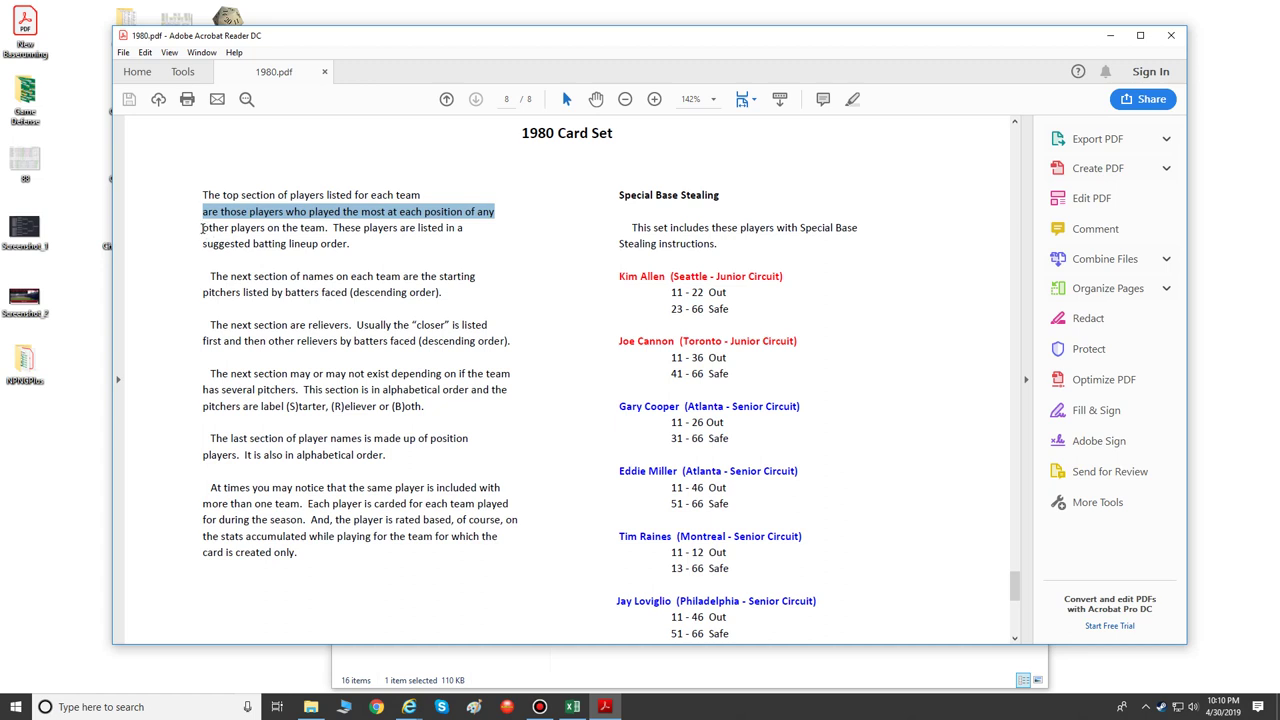
left_click_drag(203, 228, 328, 228)
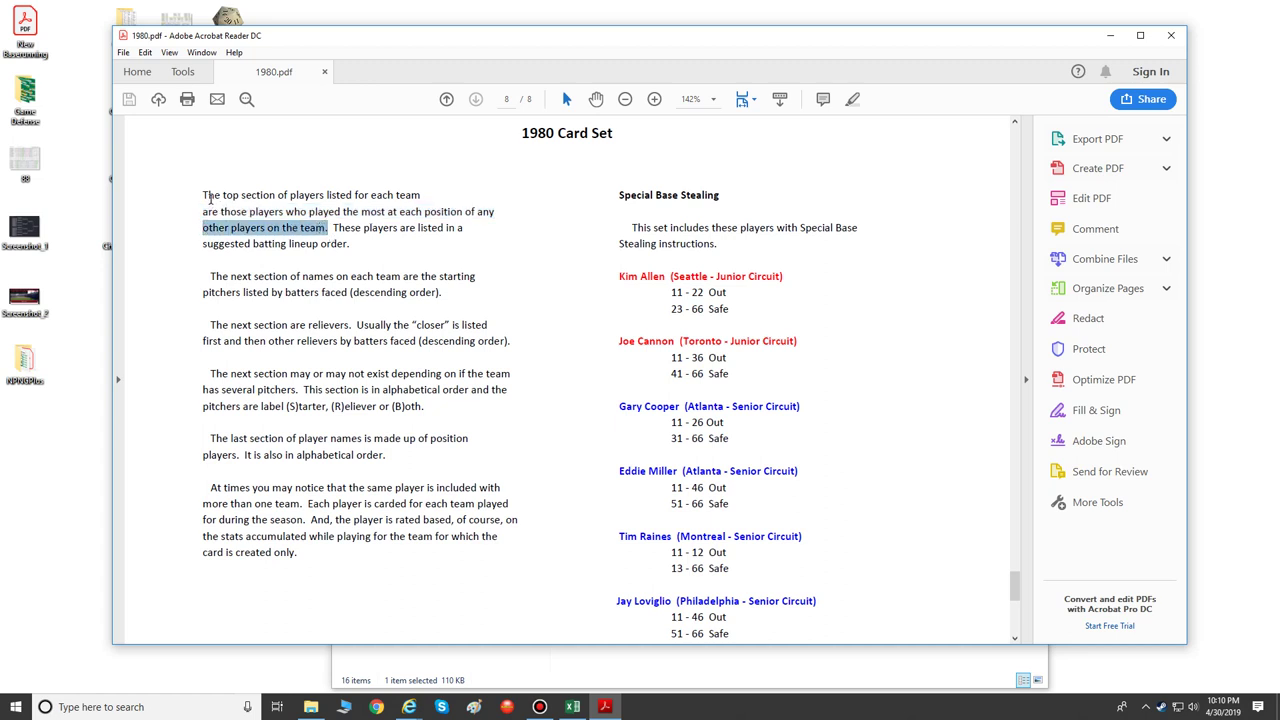
left_click_drag(205, 196, 415, 187)
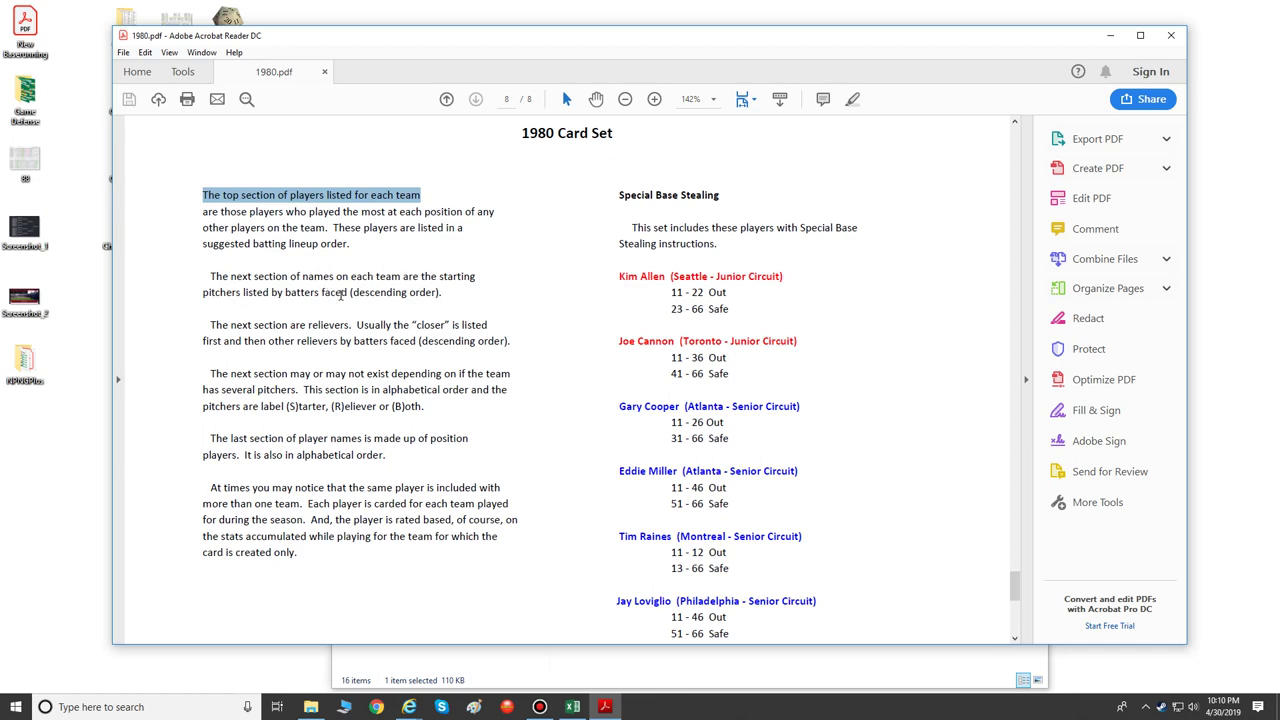
Step: Back on page 4, highlight each team's starting-pitcher block, such as Torrez through Rainey
scroll(484, 463, "up", 15)
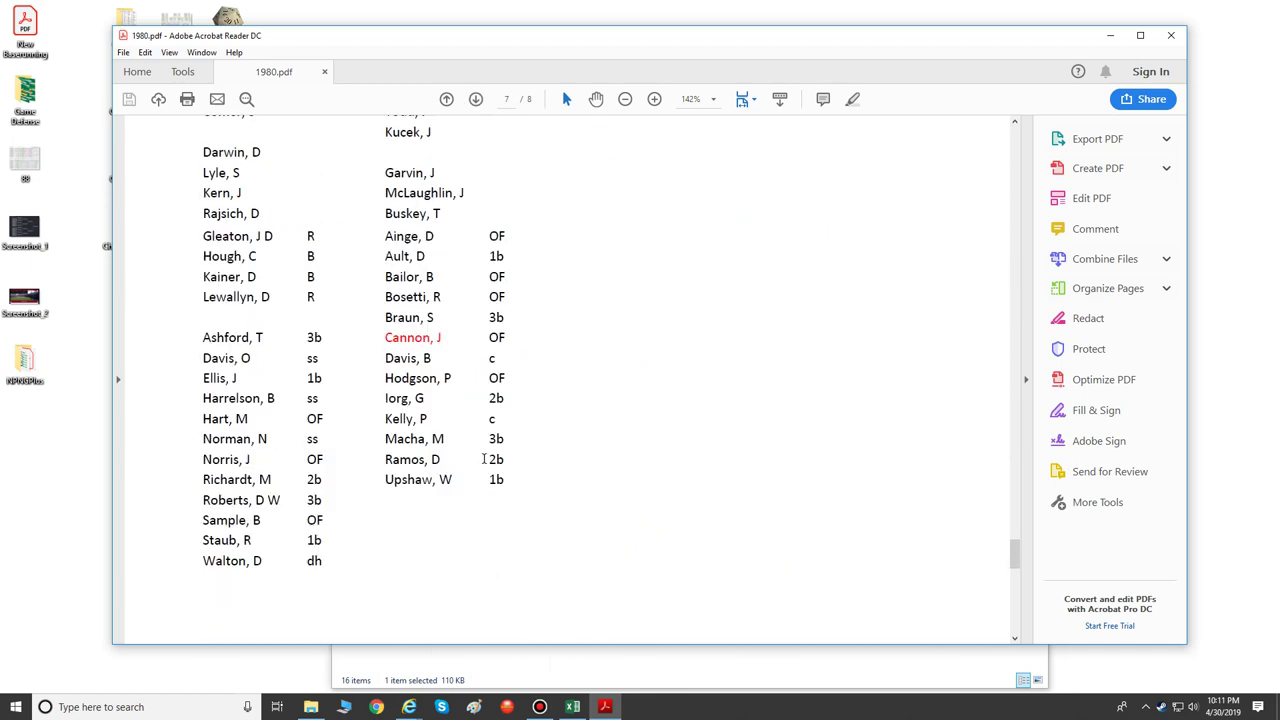
scroll(484, 458, "up", 15)
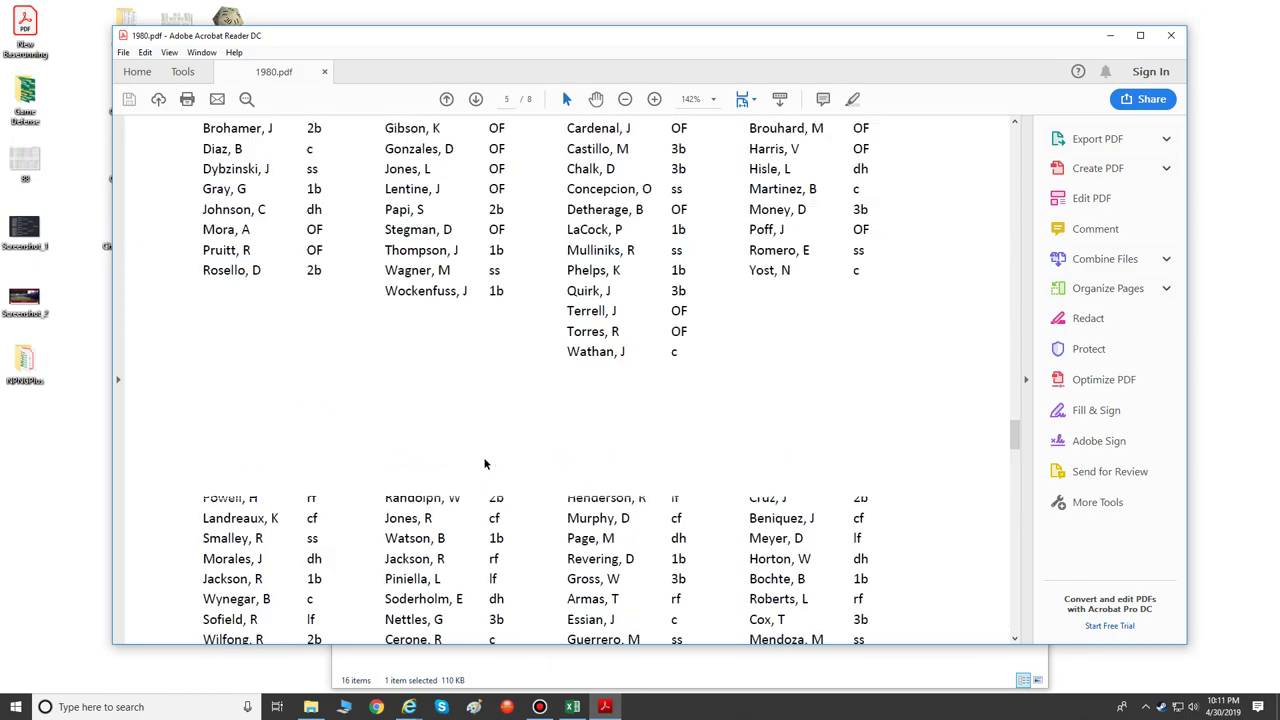
scroll(484, 460, "up", 15)
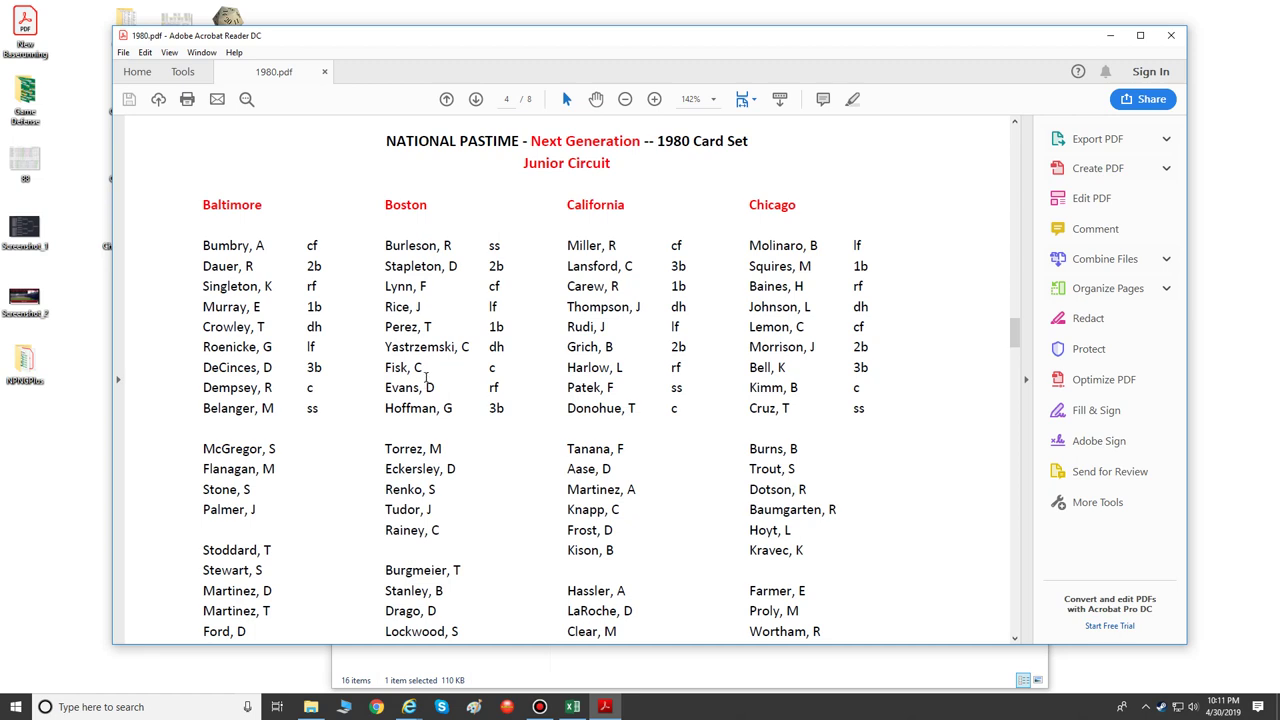
scroll(426, 376, "down", 1)
left_click_drag(397, 412, 432, 466)
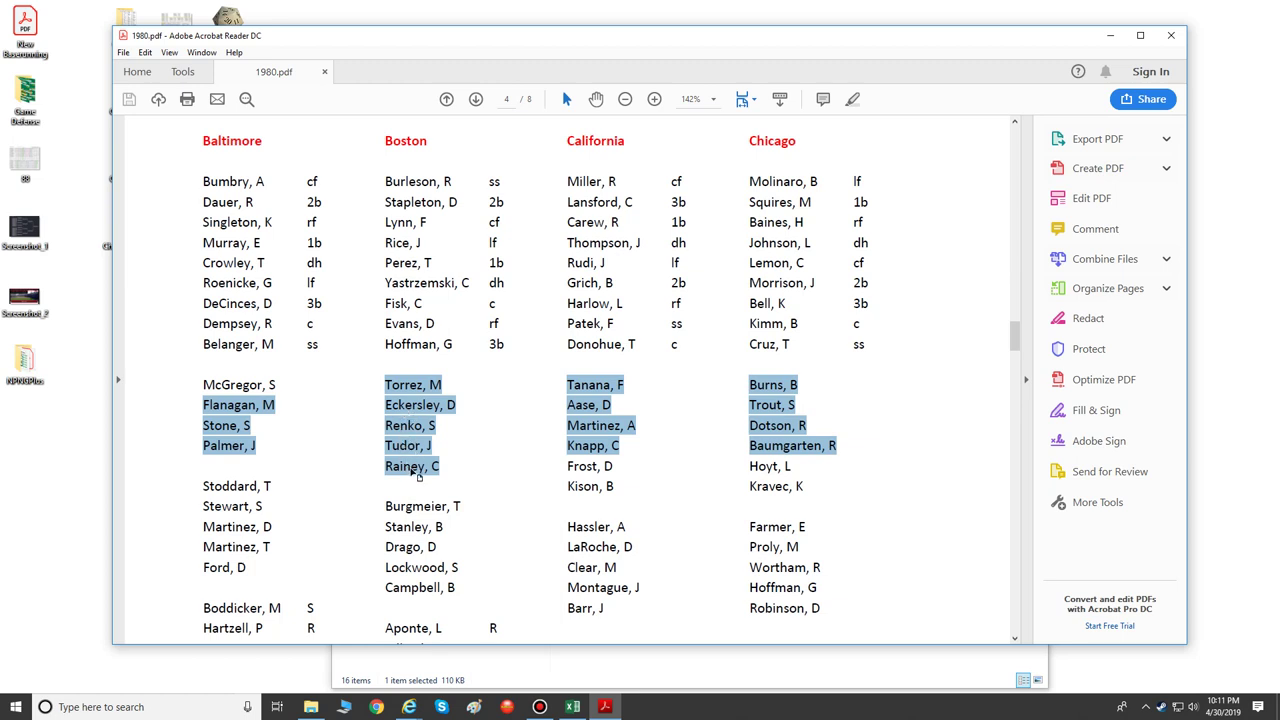
Step: Highlight the relievers Burgmeier–Campbell and the S/R/B-labelled pitchers Aponte–Remmerswaal
scroll(415, 440, "down", 5)
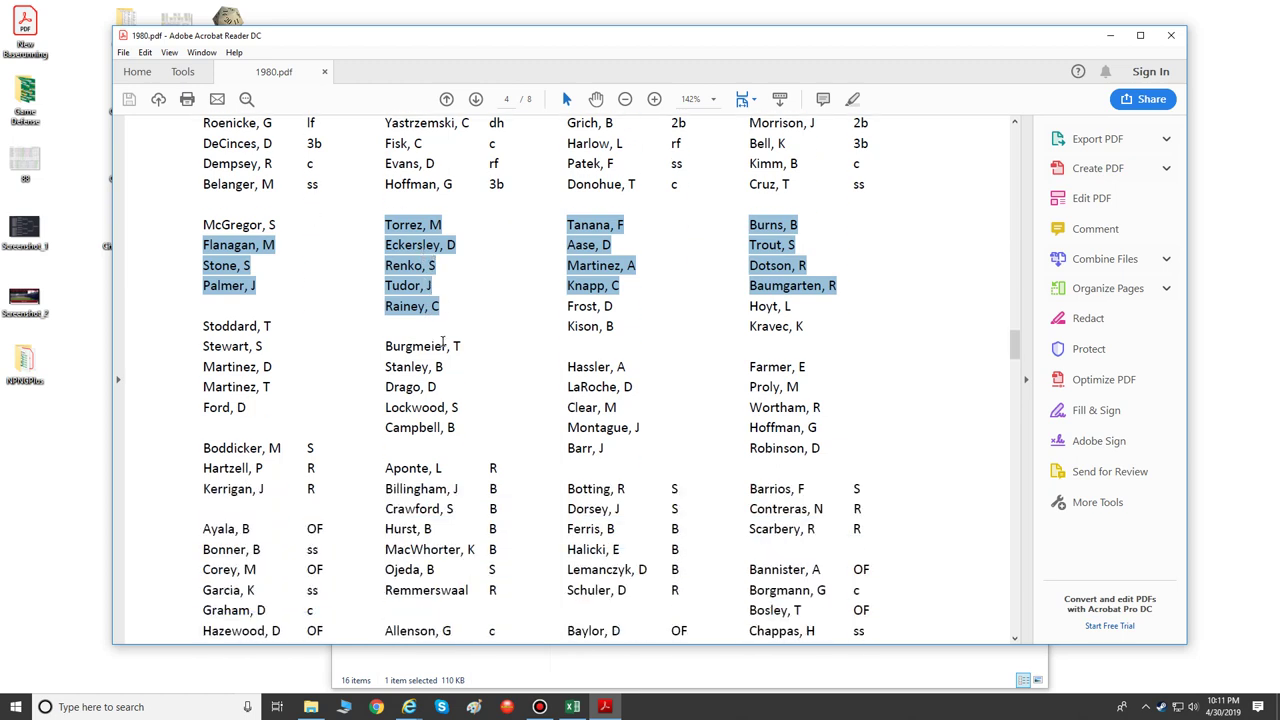
left_click_drag(386, 345, 456, 428)
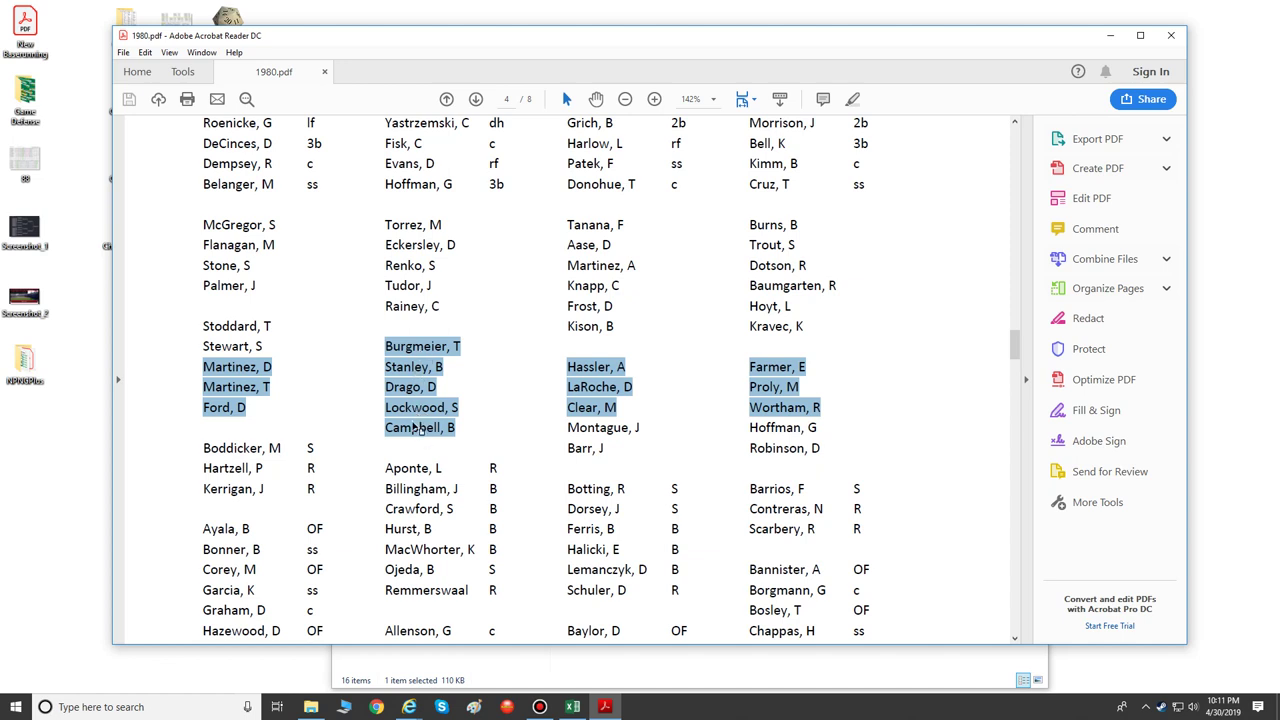
scroll(421, 370, "down", 4)
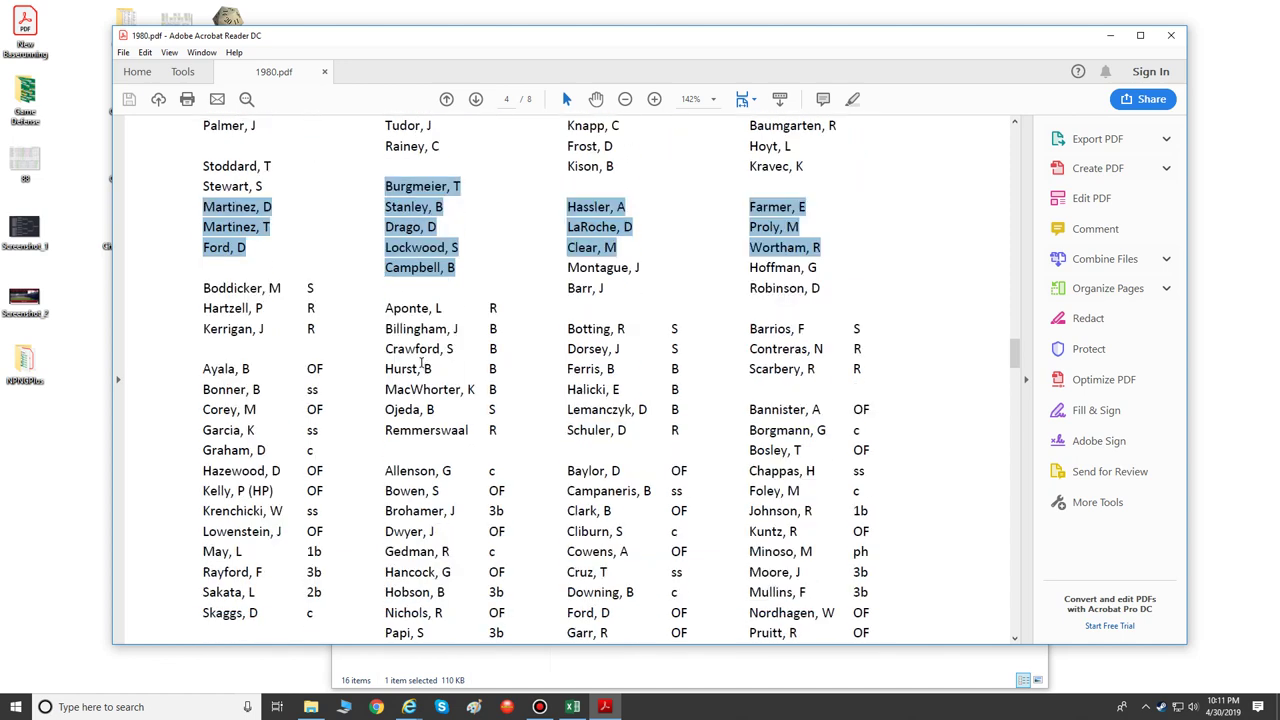
scroll(420, 358, "down", 2)
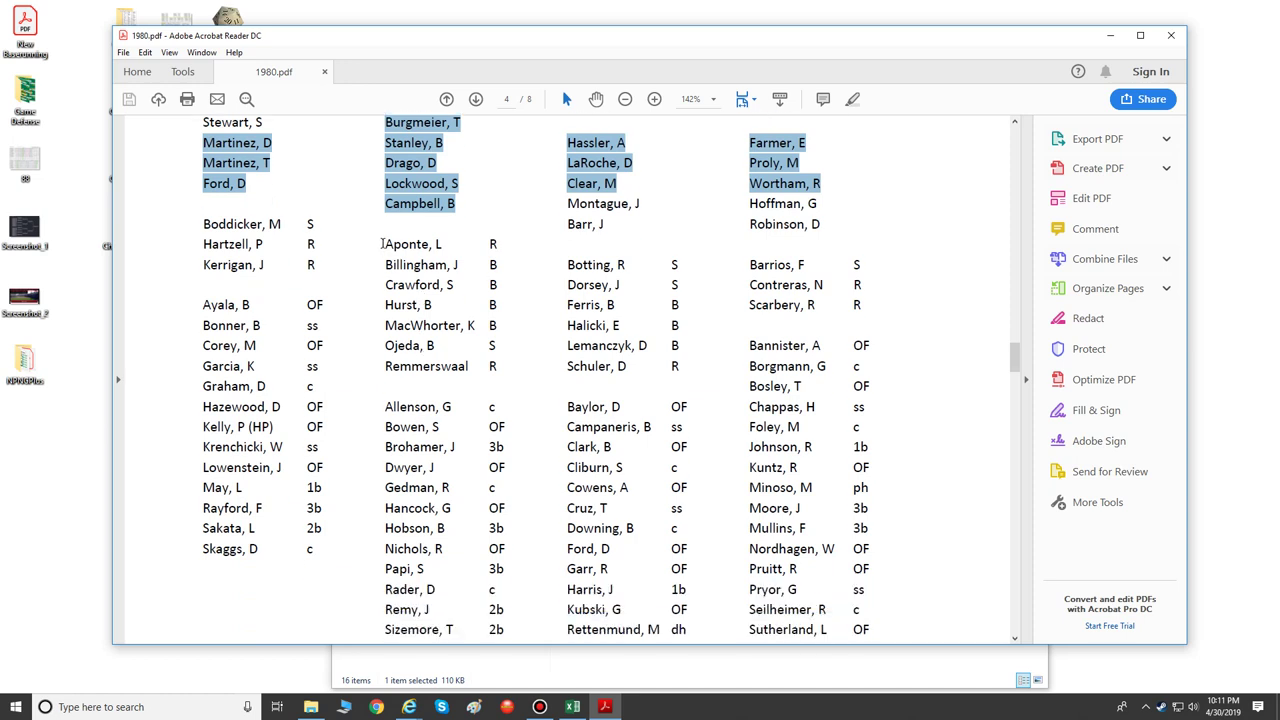
left_click_drag(387, 244, 520, 368)
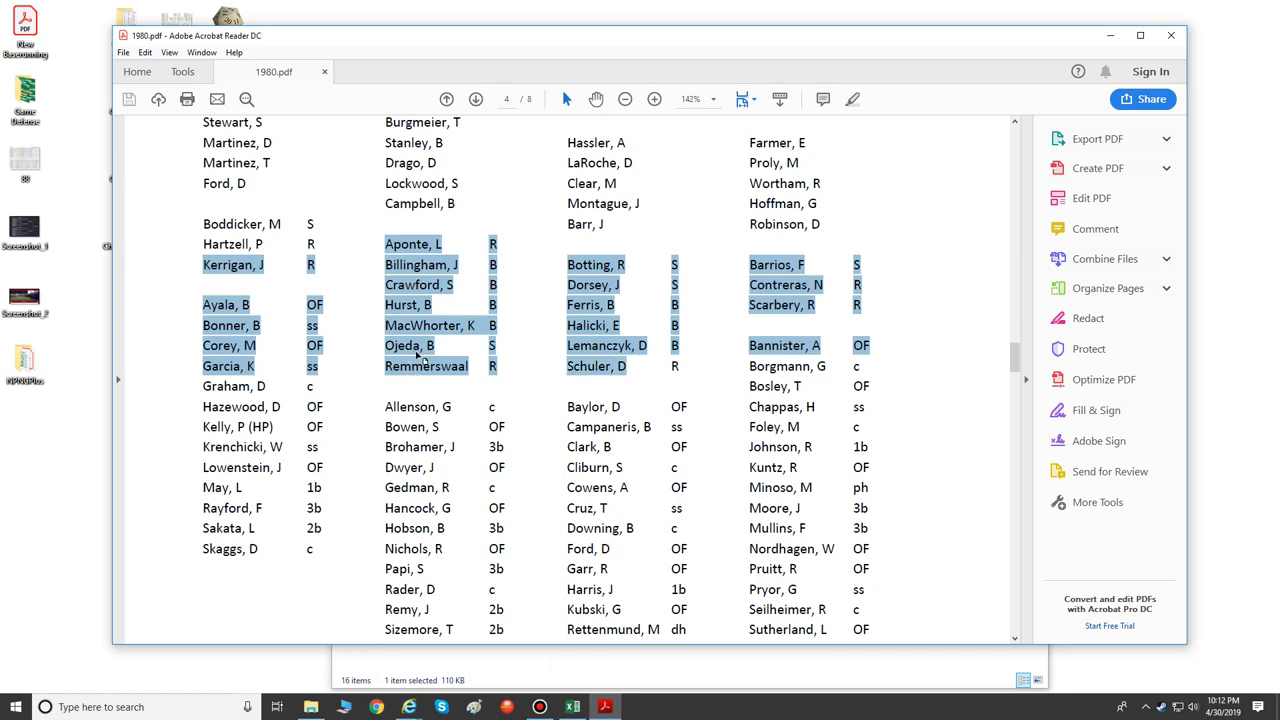
Step: Scroll back down to the card set notes on page 8
scroll(418, 306, "up", 7)
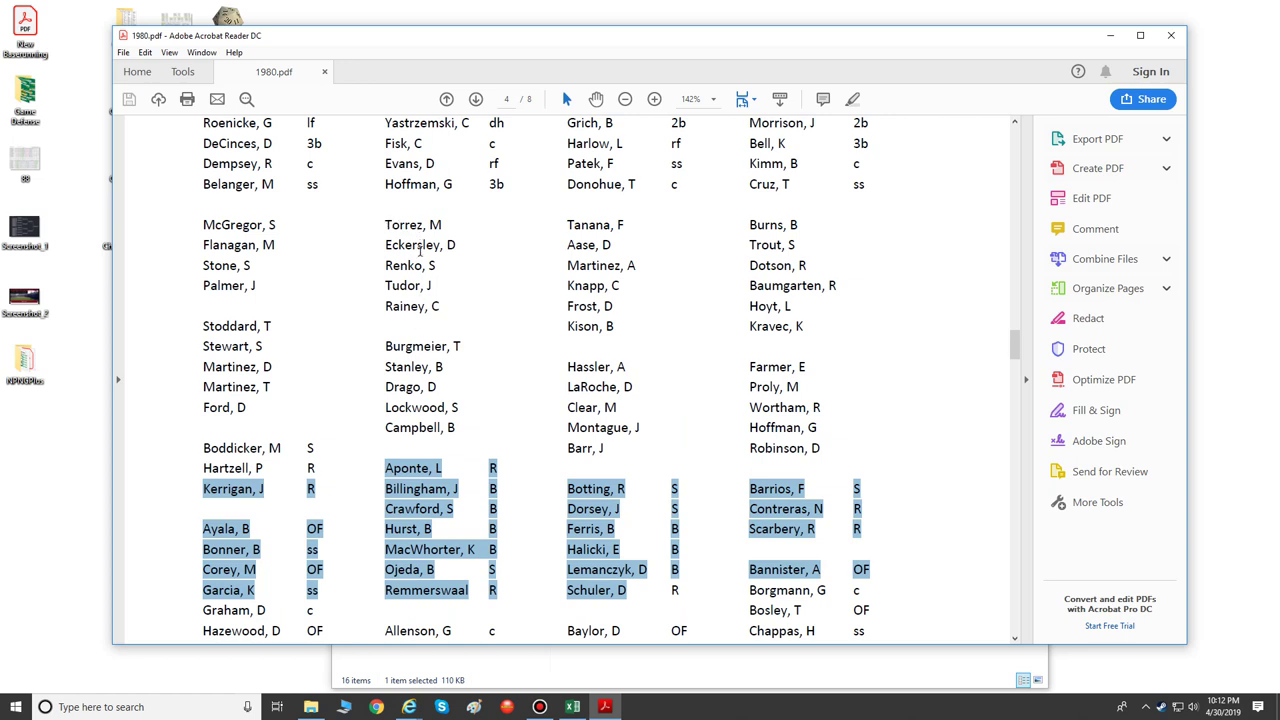
scroll(402, 272, "down", 3)
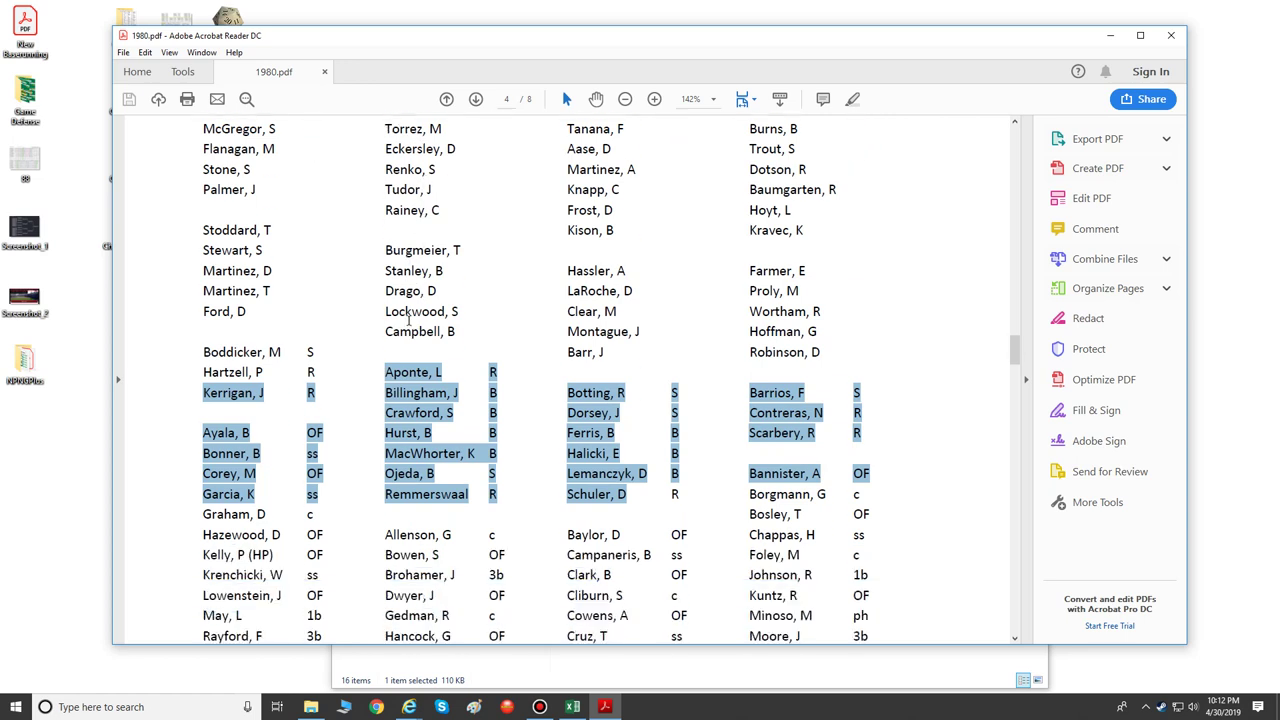
scroll(423, 349, "down", 3)
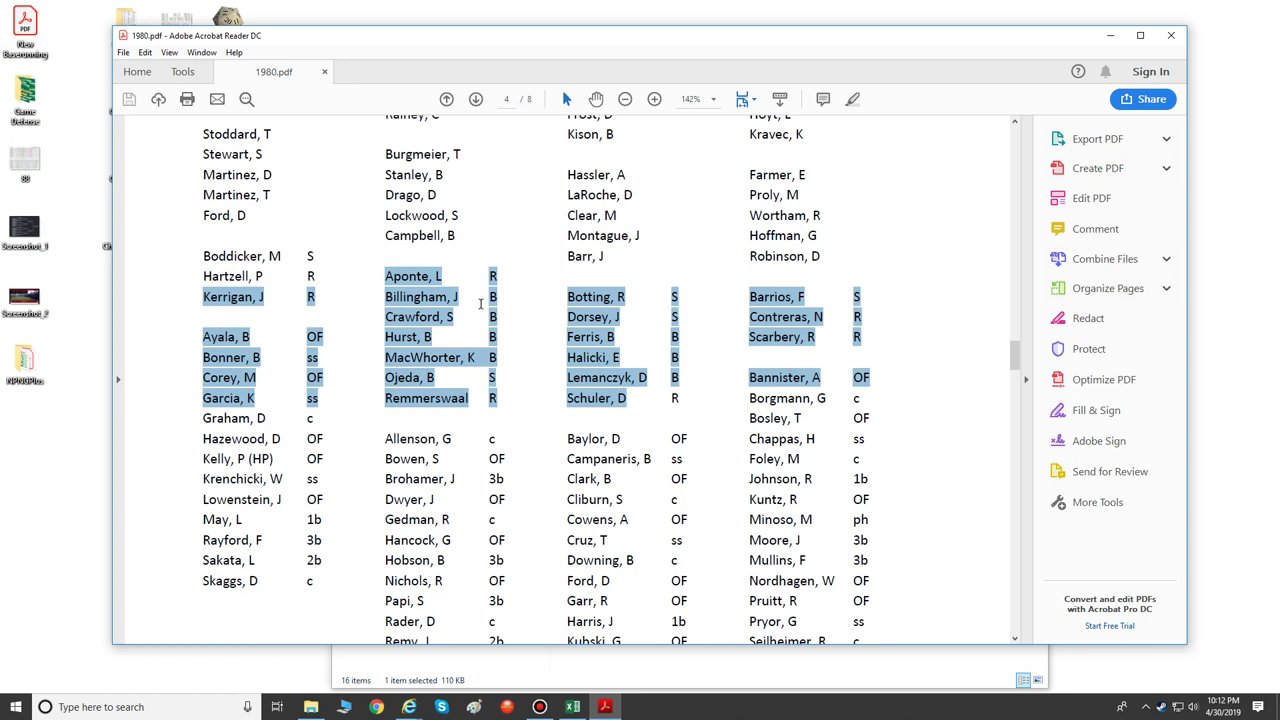
scroll(480, 304, "down", 9)
scroll(478, 309, "up", 8)
scroll(476, 310, "down", 20)
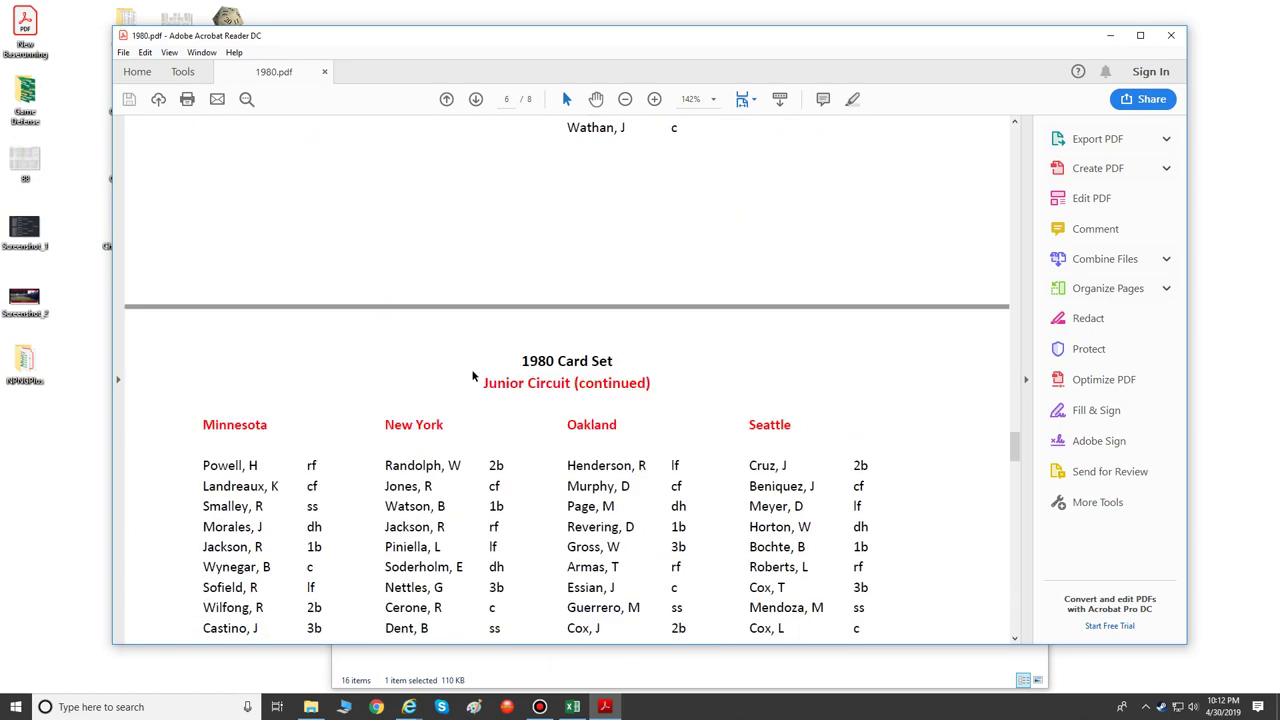
scroll(474, 376, "down", 20)
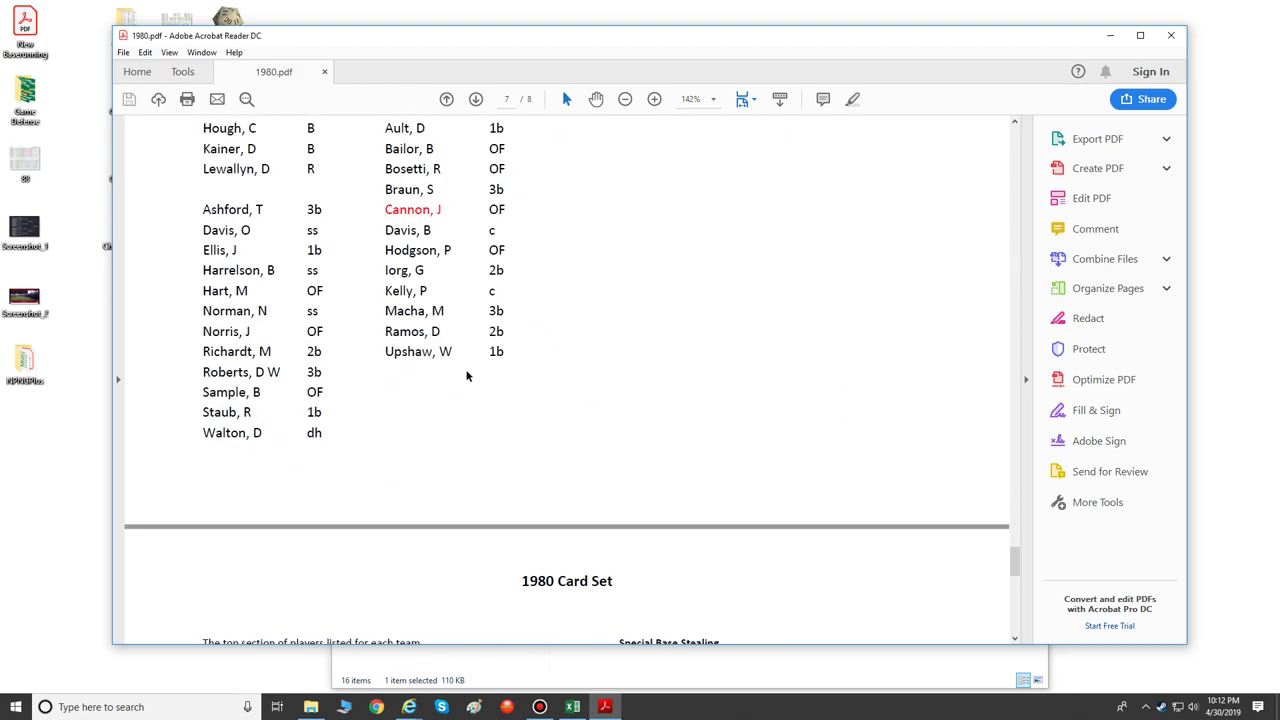
scroll(466, 375, "down", 8)
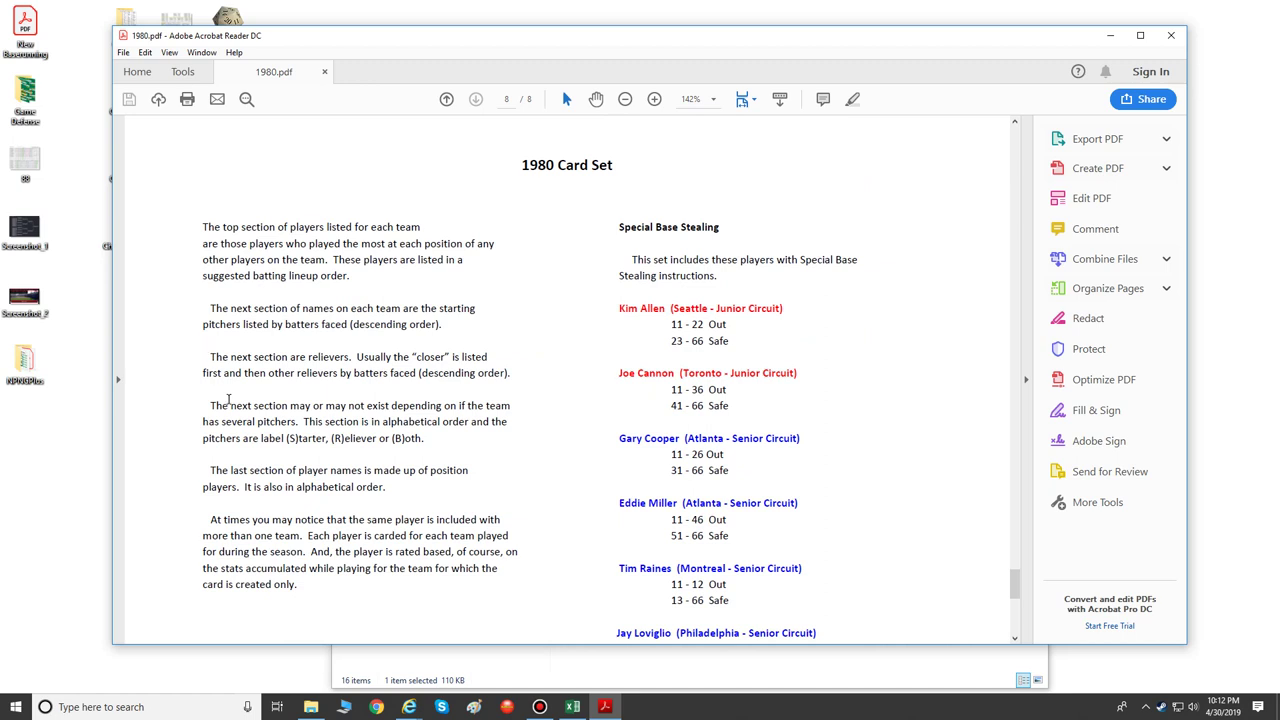
Step: Highlight the optional-pitchers paragraph and its (S)tarter, (R)eliever, (B)oth labels, then return to page 4
left_click_drag(212, 405, 488, 423)
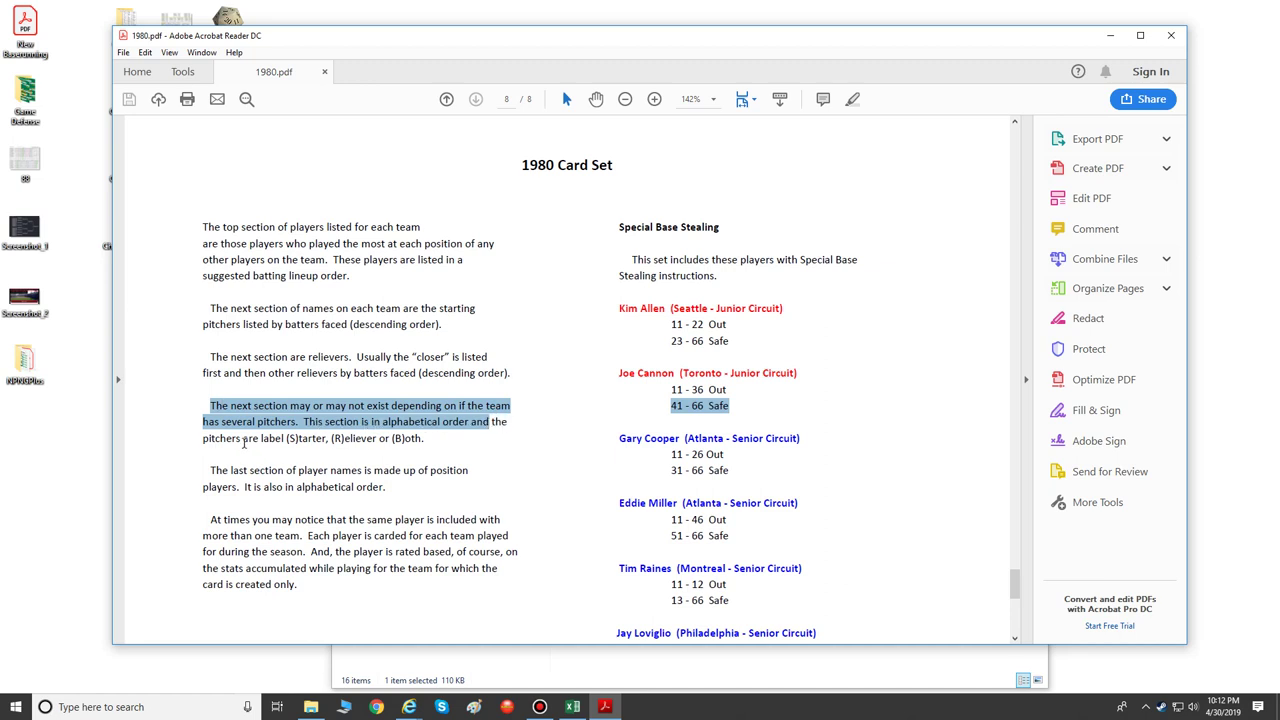
left_click_drag(287, 438, 426, 439)
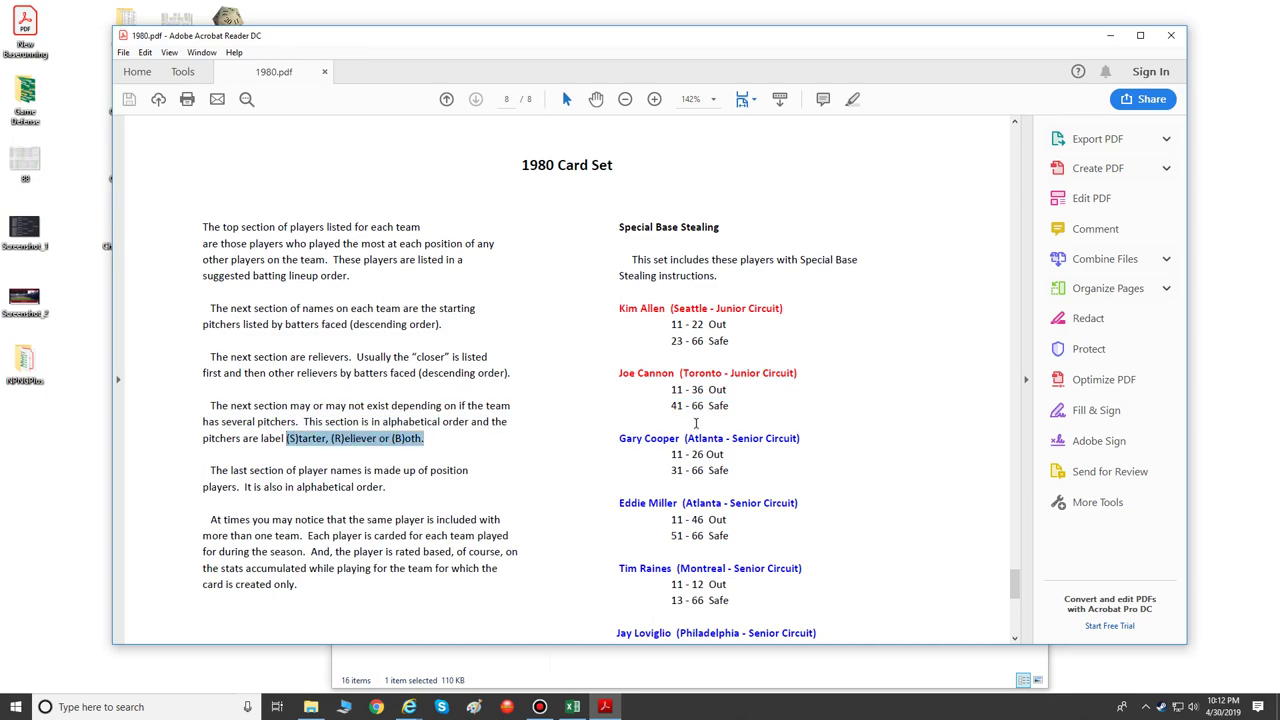
left_click_drag(1010, 475, 995, 348)
scroll(514, 374, "down", 1)
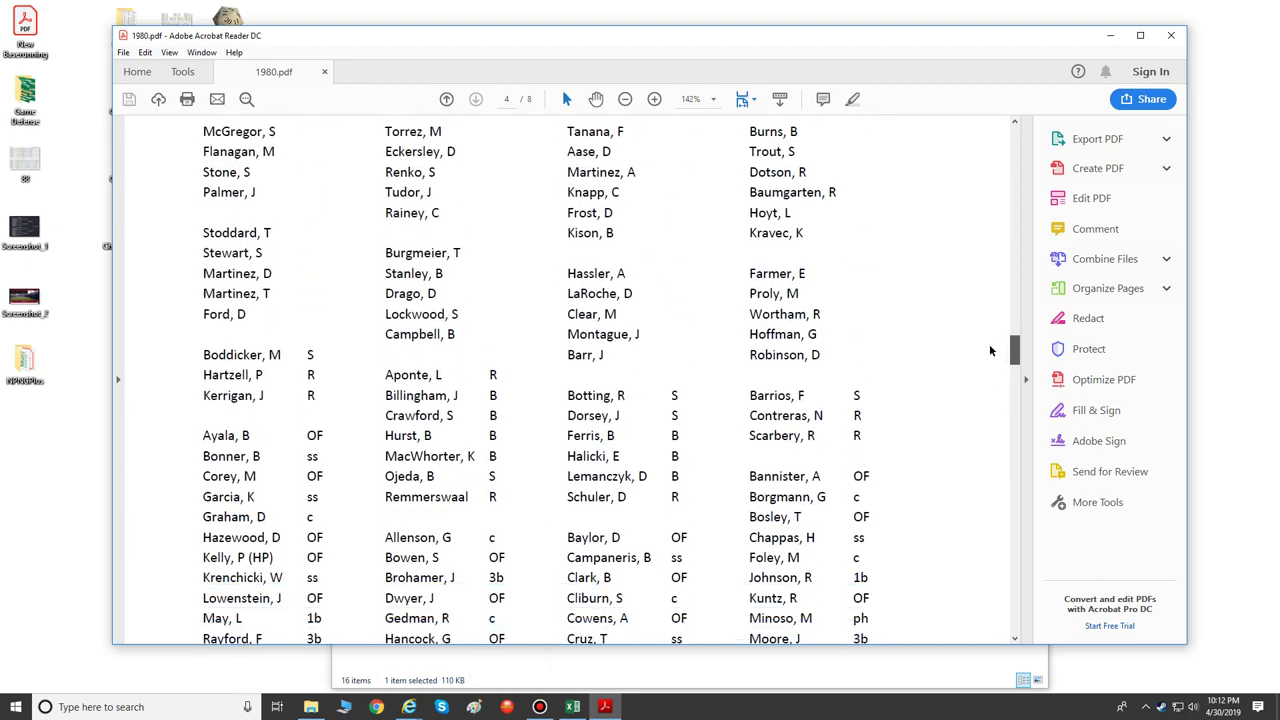
left_click_drag(386, 374, 503, 494)
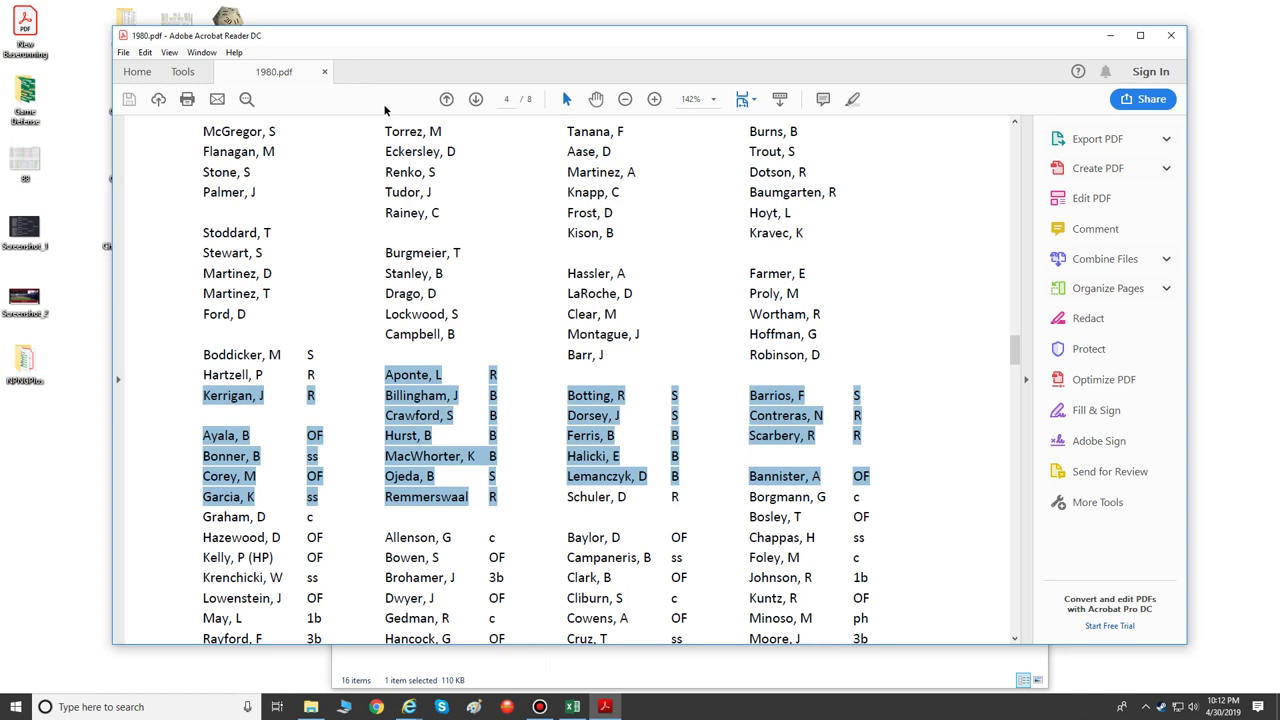
left_click_drag(382, 126, 443, 207)
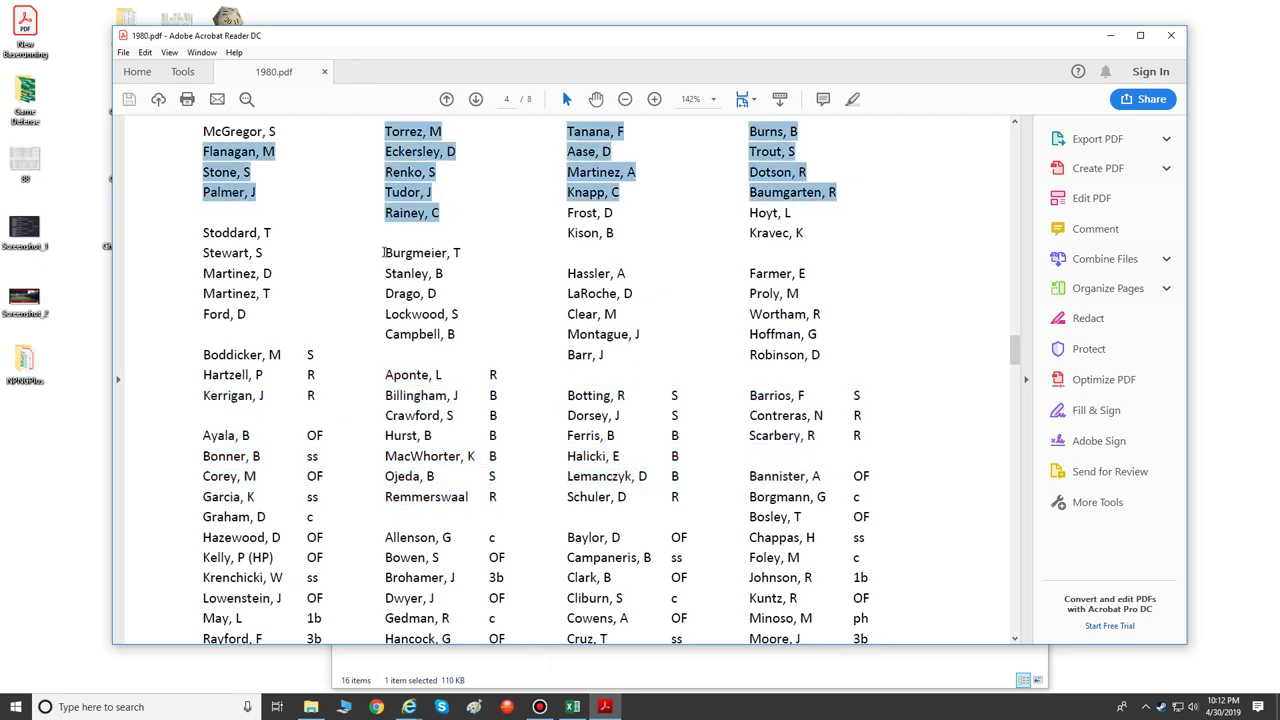
left_click_drag(384, 252, 462, 366)
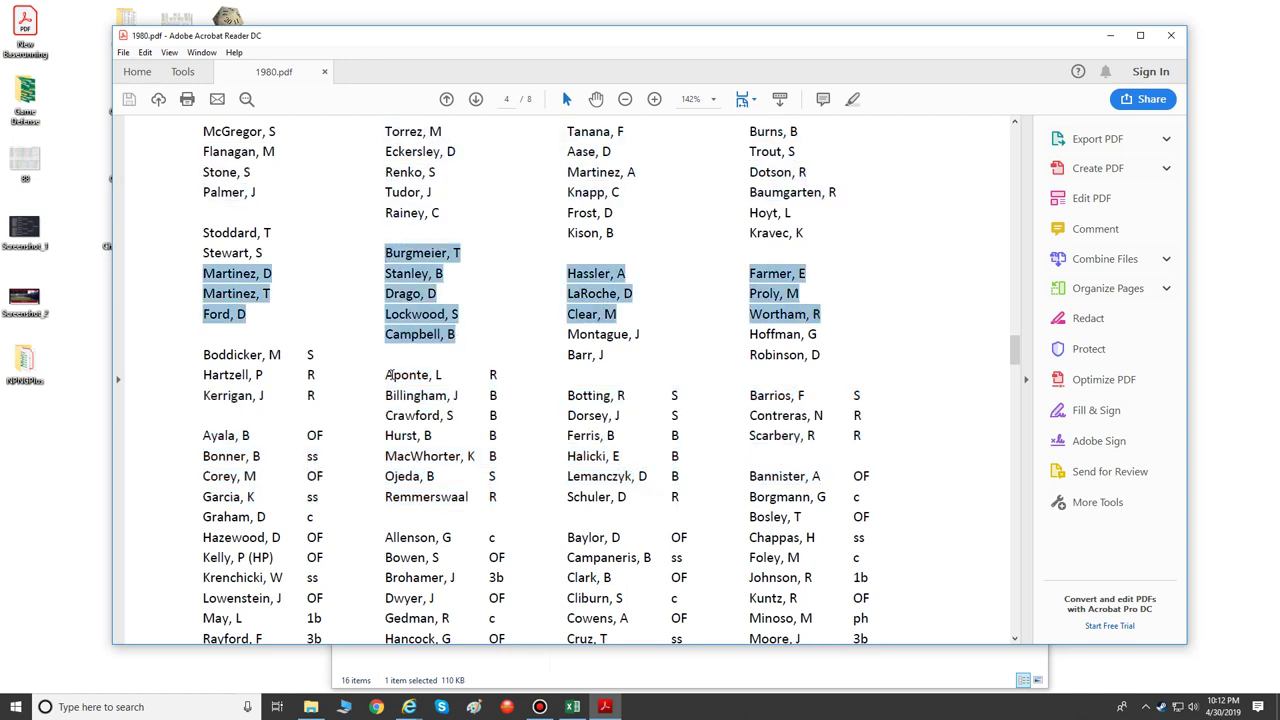
left_click_drag(386, 374, 476, 382)
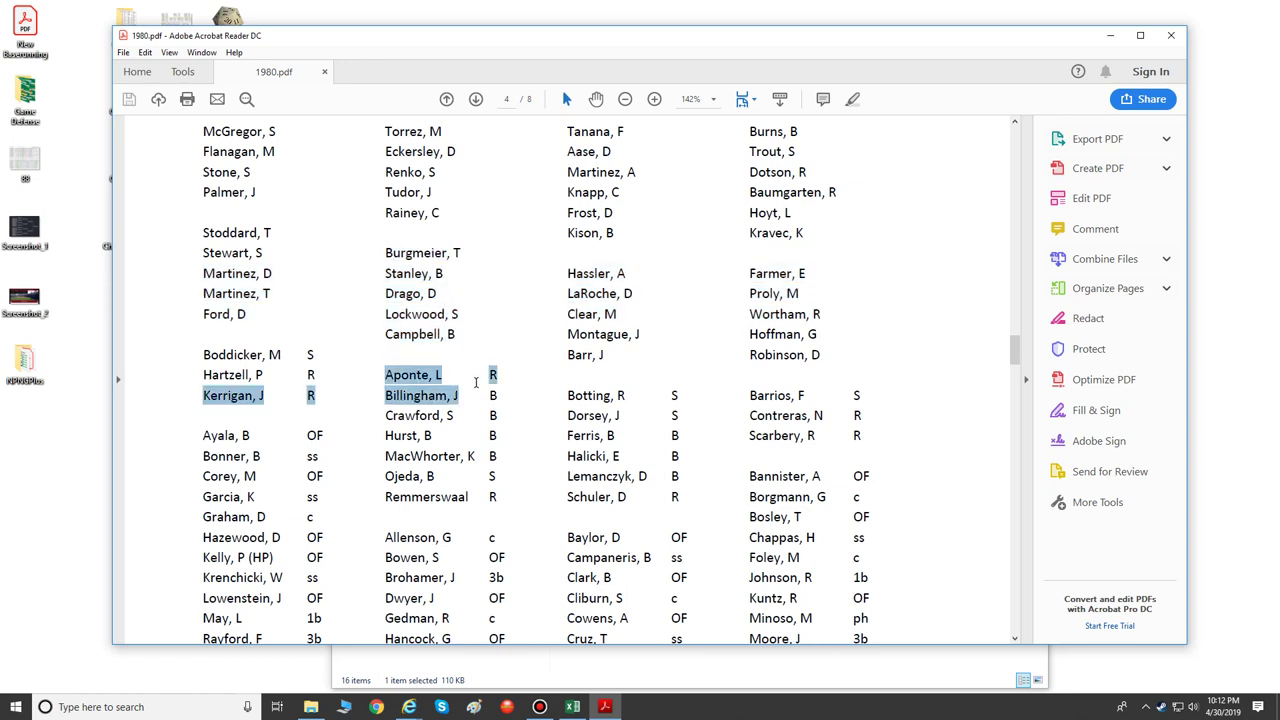
left_click(460, 392)
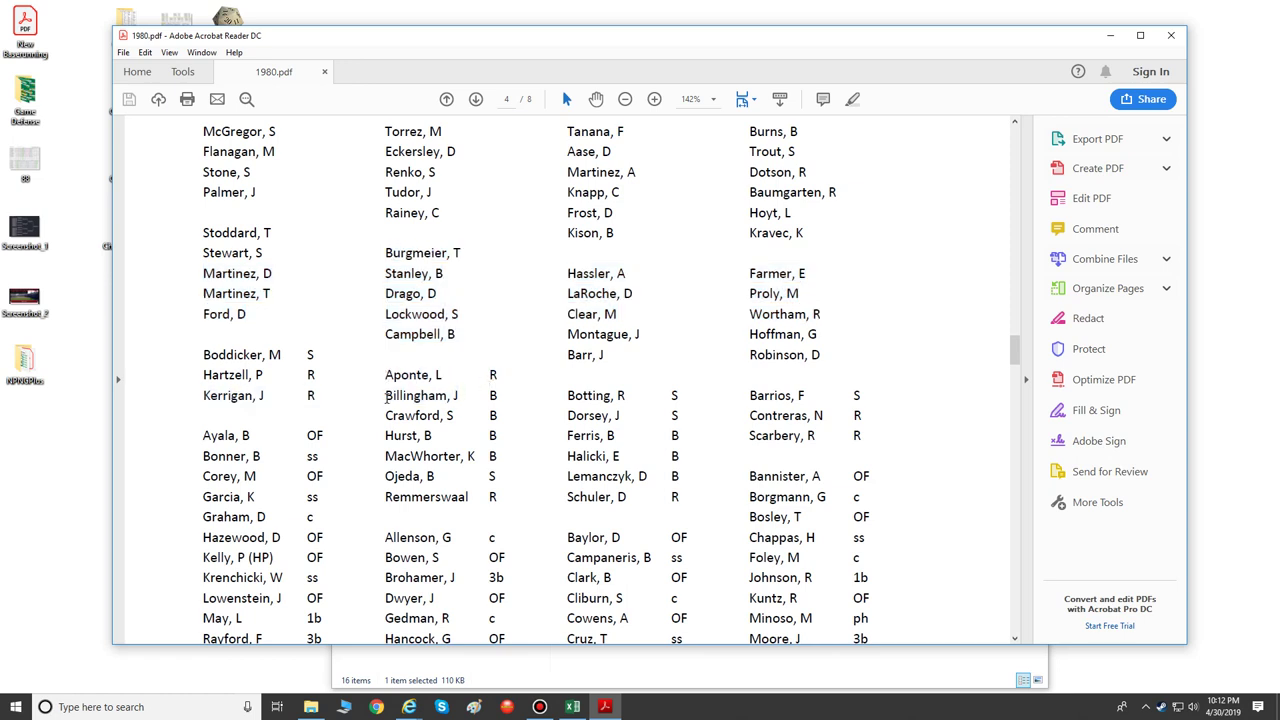
left_click_drag(385, 396, 465, 398)
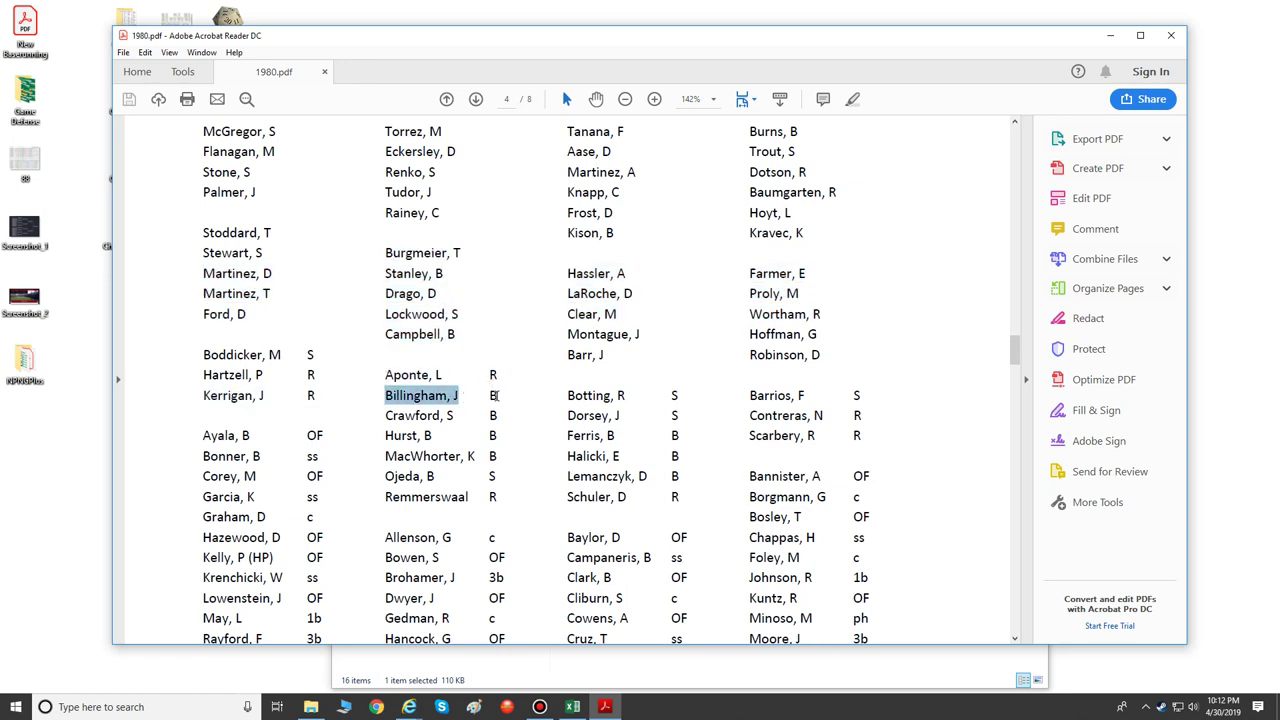
left_click_drag(386, 415, 467, 497)
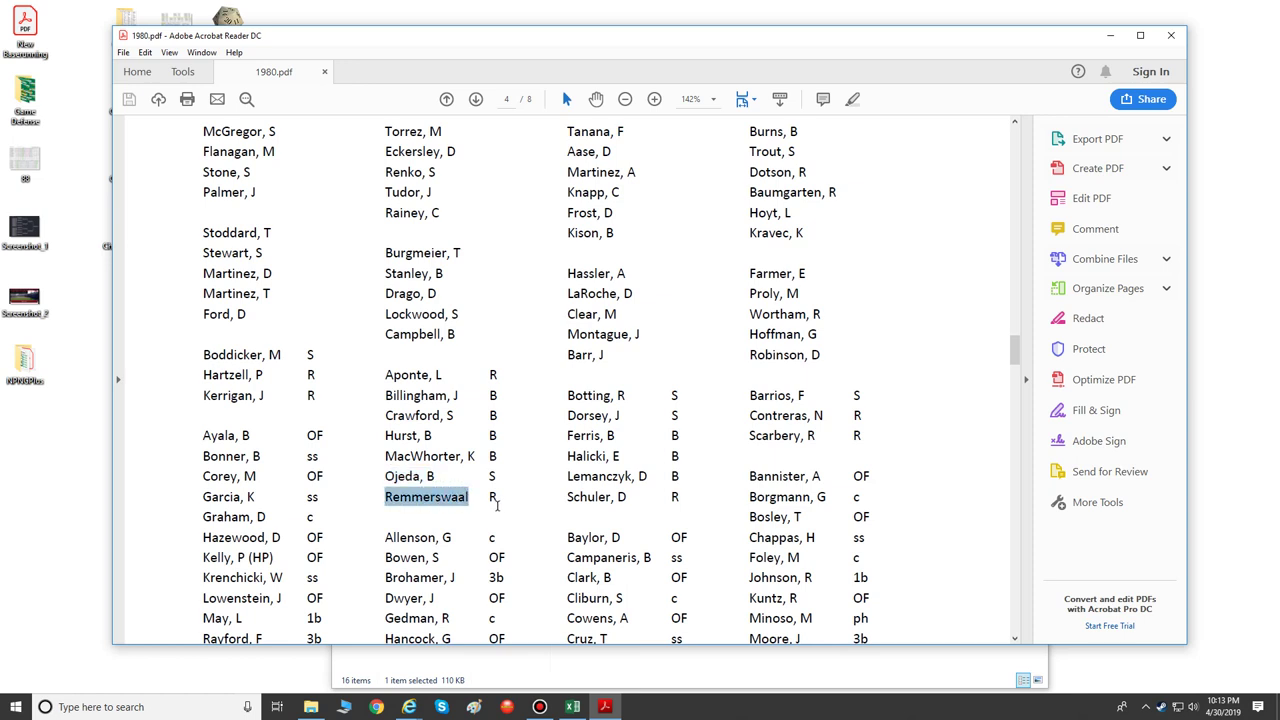
scroll(424, 401, "down", 5)
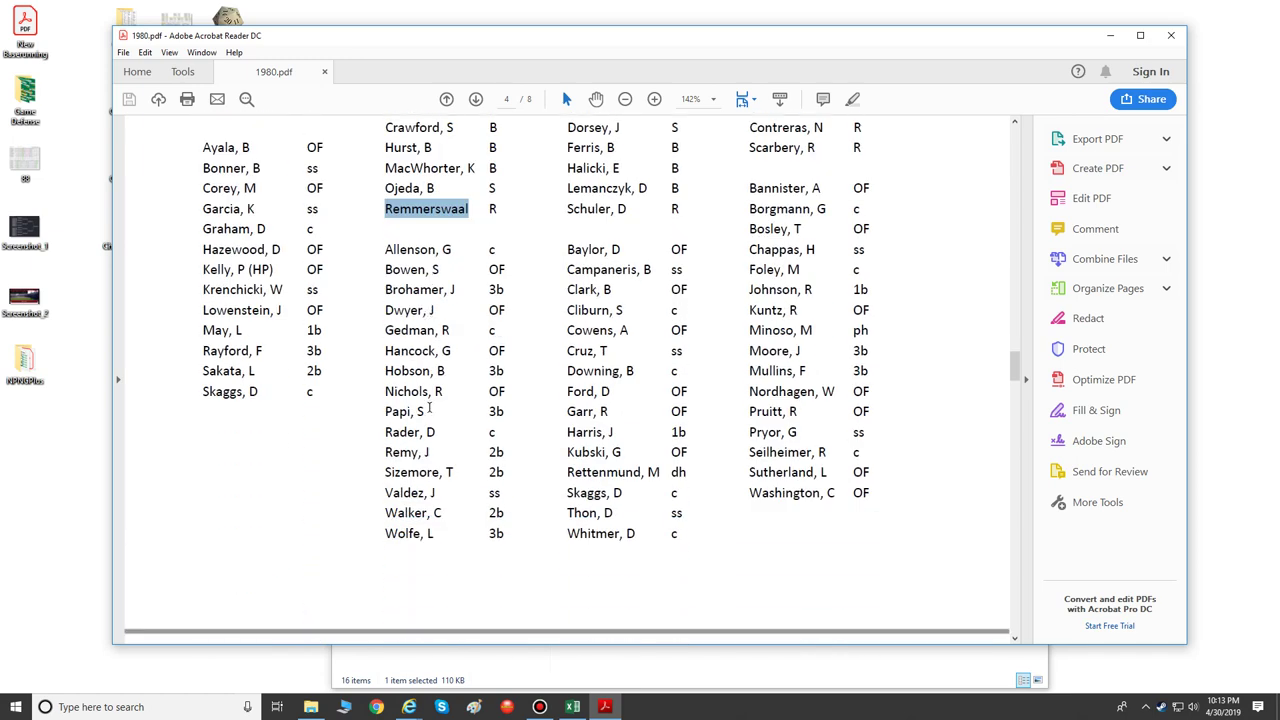
left_click_drag(387, 249, 513, 528)
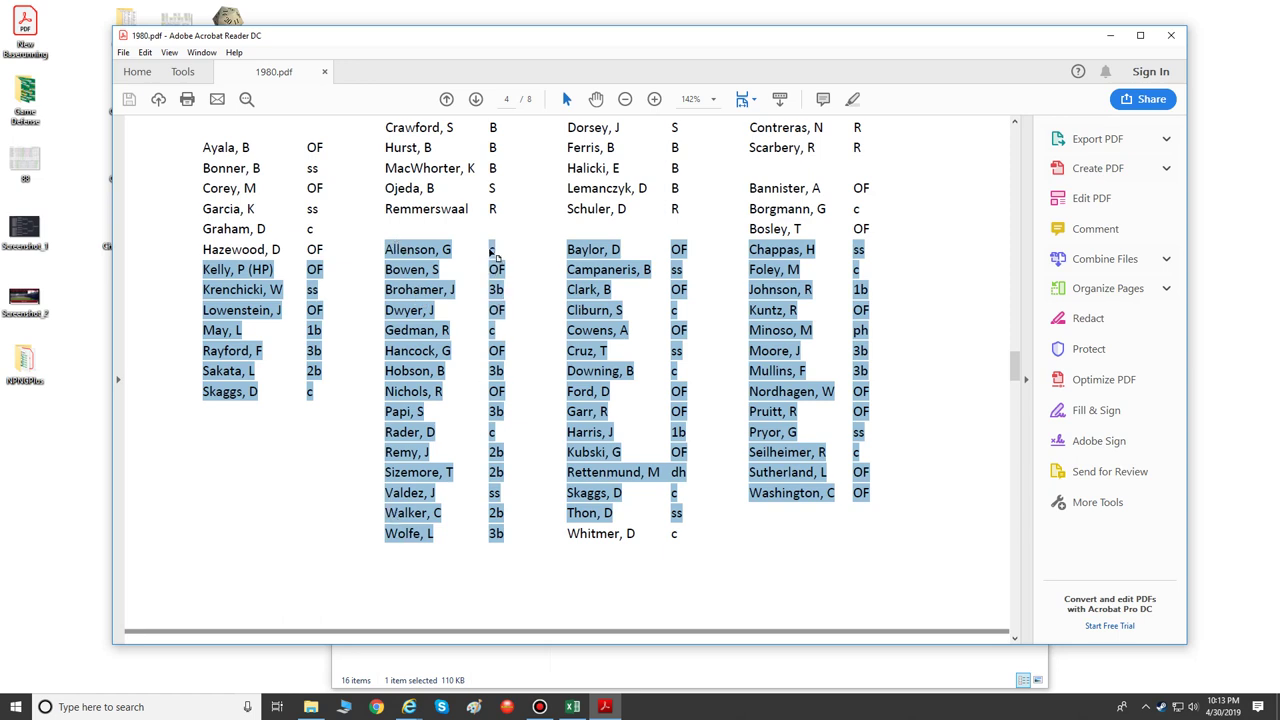
left_click(390, 413)
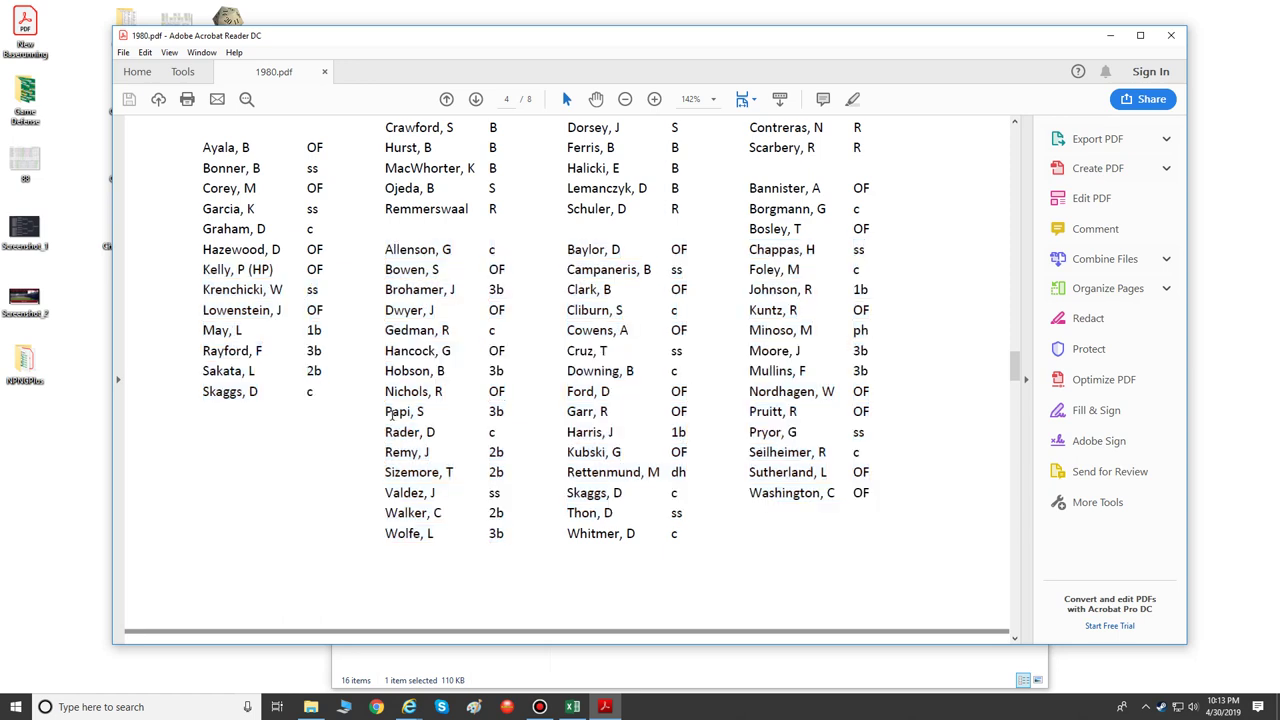
left_click_drag(386, 411, 428, 420)
left_click_drag(386, 473, 457, 473)
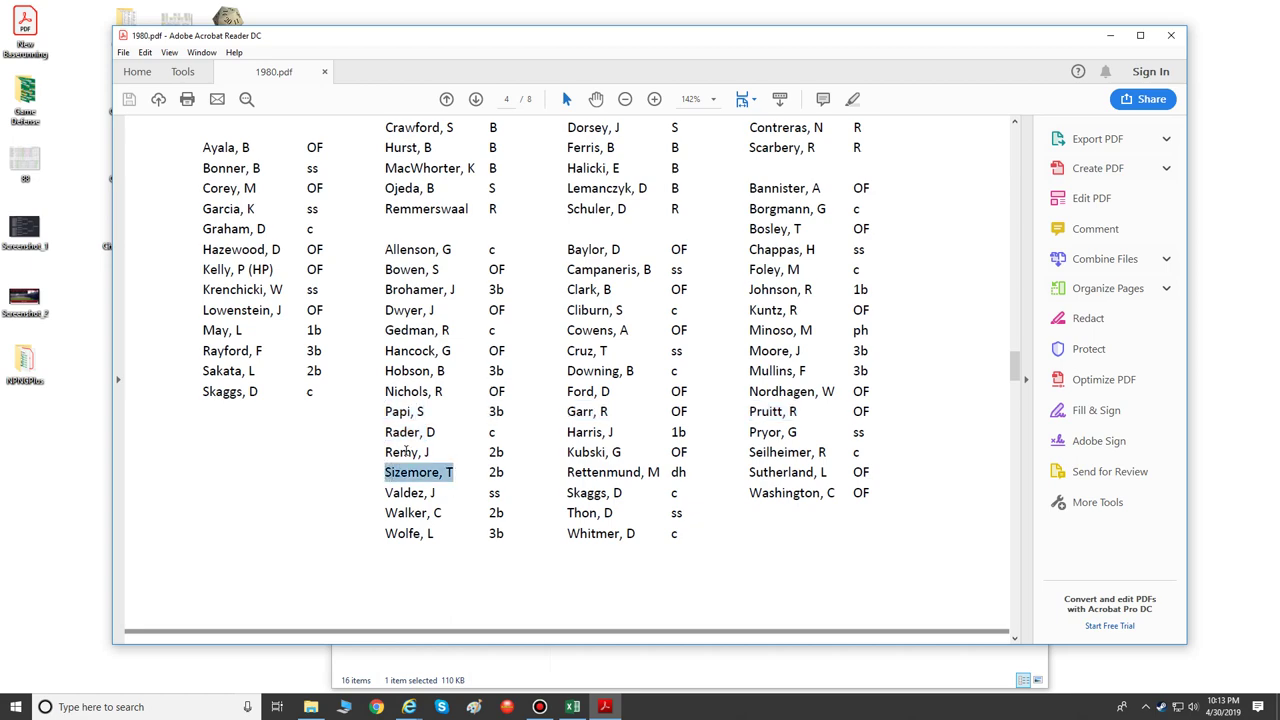
scroll(427, 416, "up", 10)
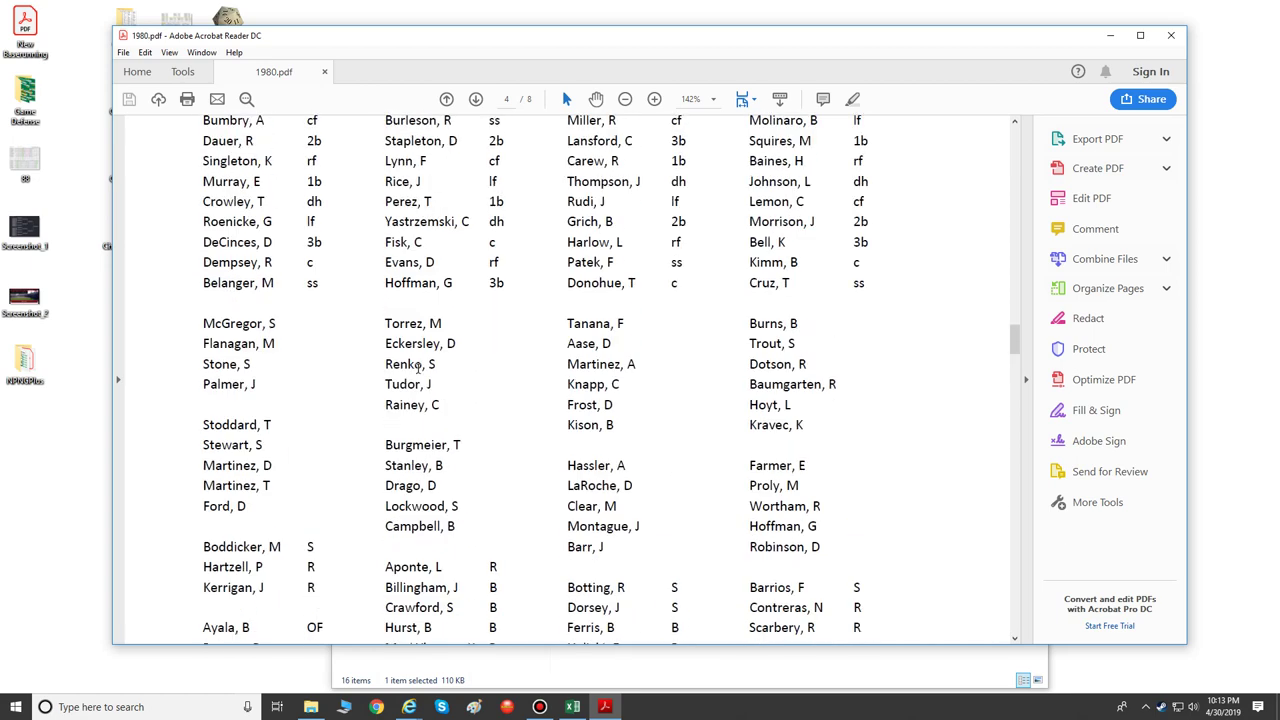
left_click_drag(386, 248, 506, 413)
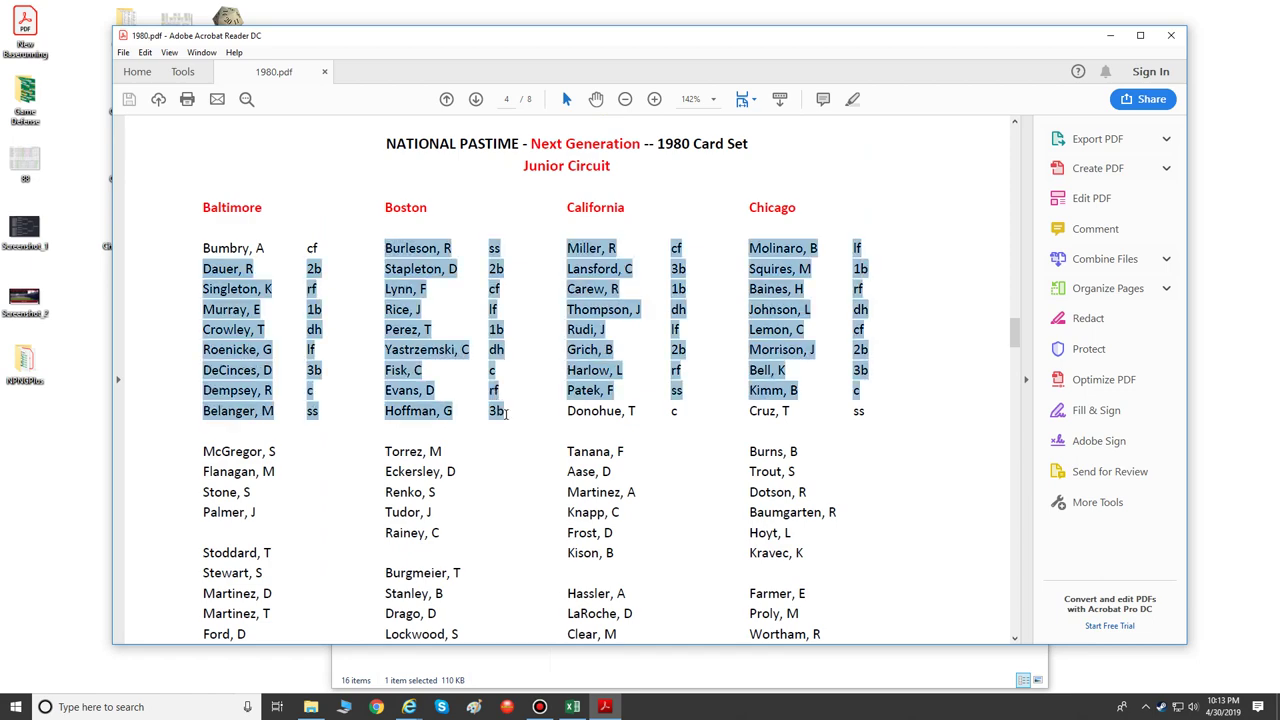
scroll(460, 391, "down", 1)
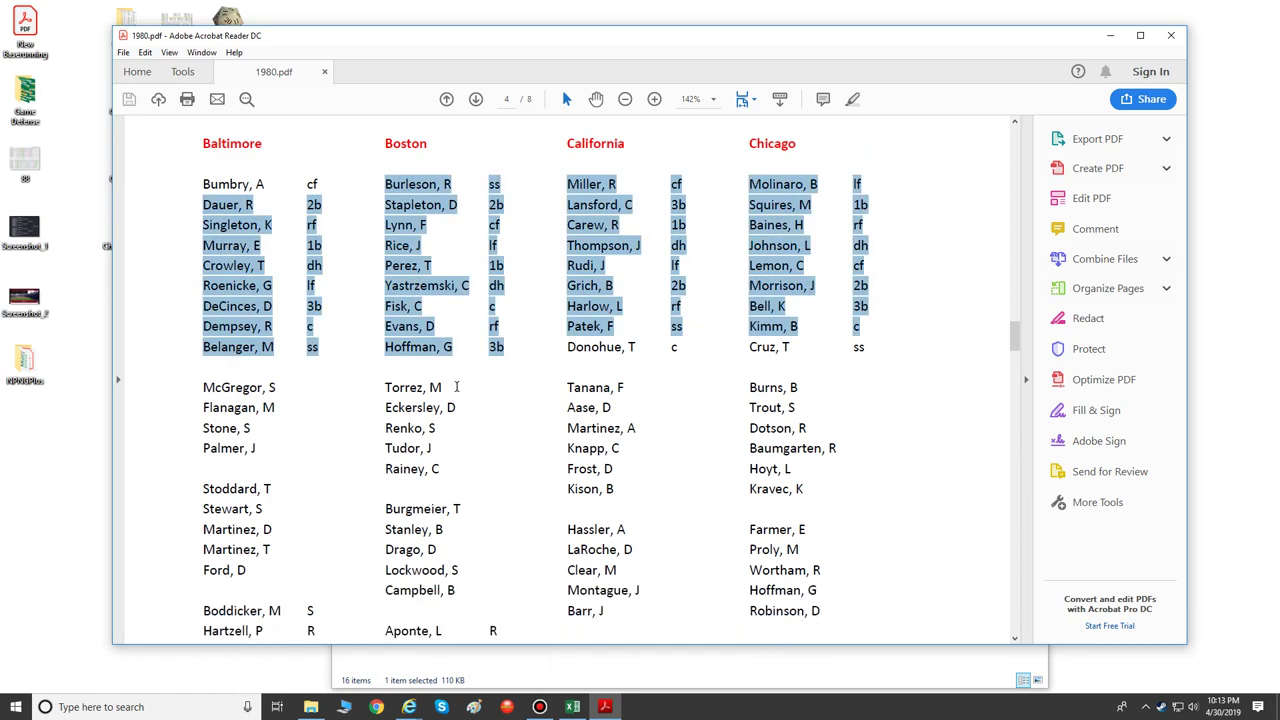
scroll(456, 387, "down", 9)
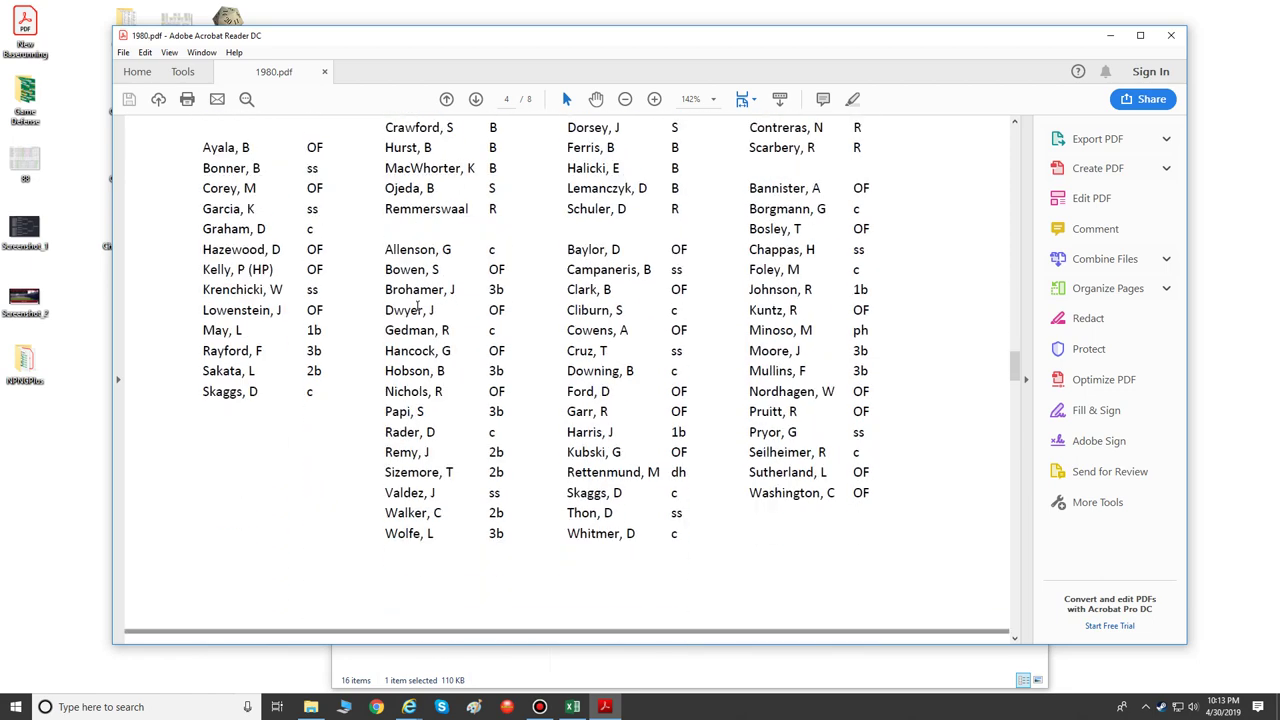
left_click_drag(388, 249, 514, 530)
scroll(435, 458, "up", 9)
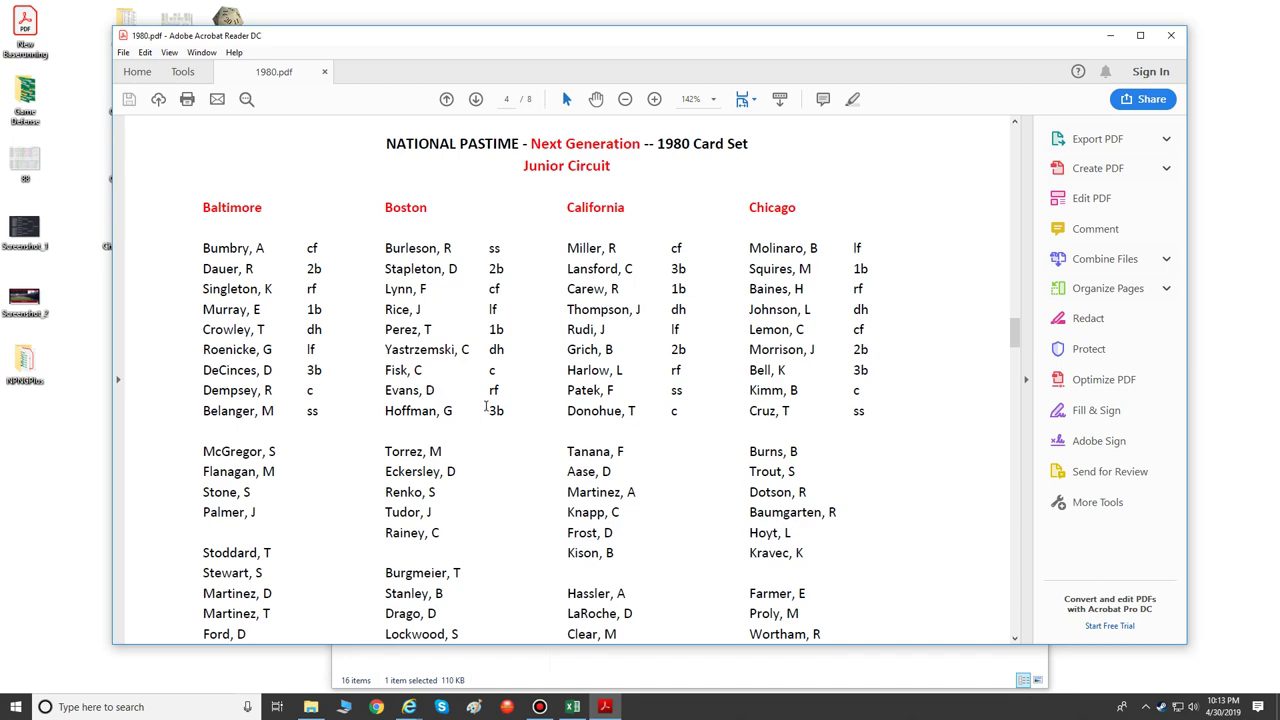
Step: Arrange the roster PDF on the left half and the Board Reader workbook on the right
left_click(570, 707)
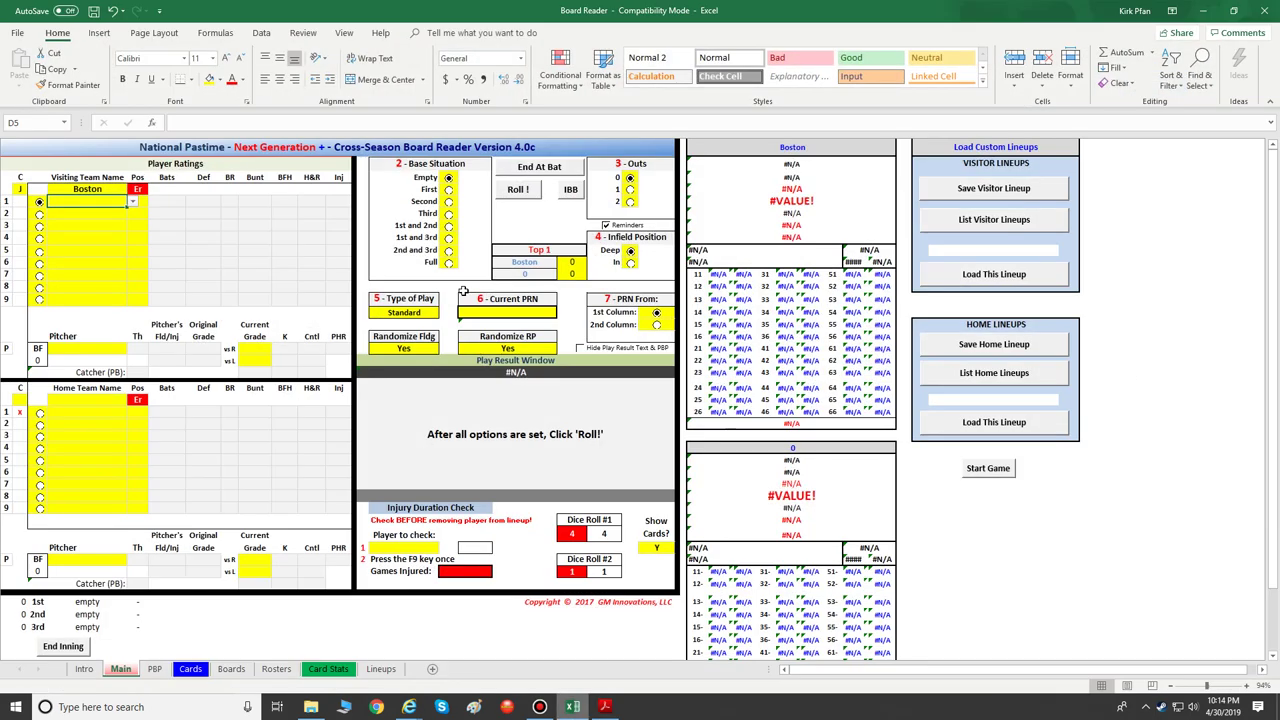
double_click(412, 12)
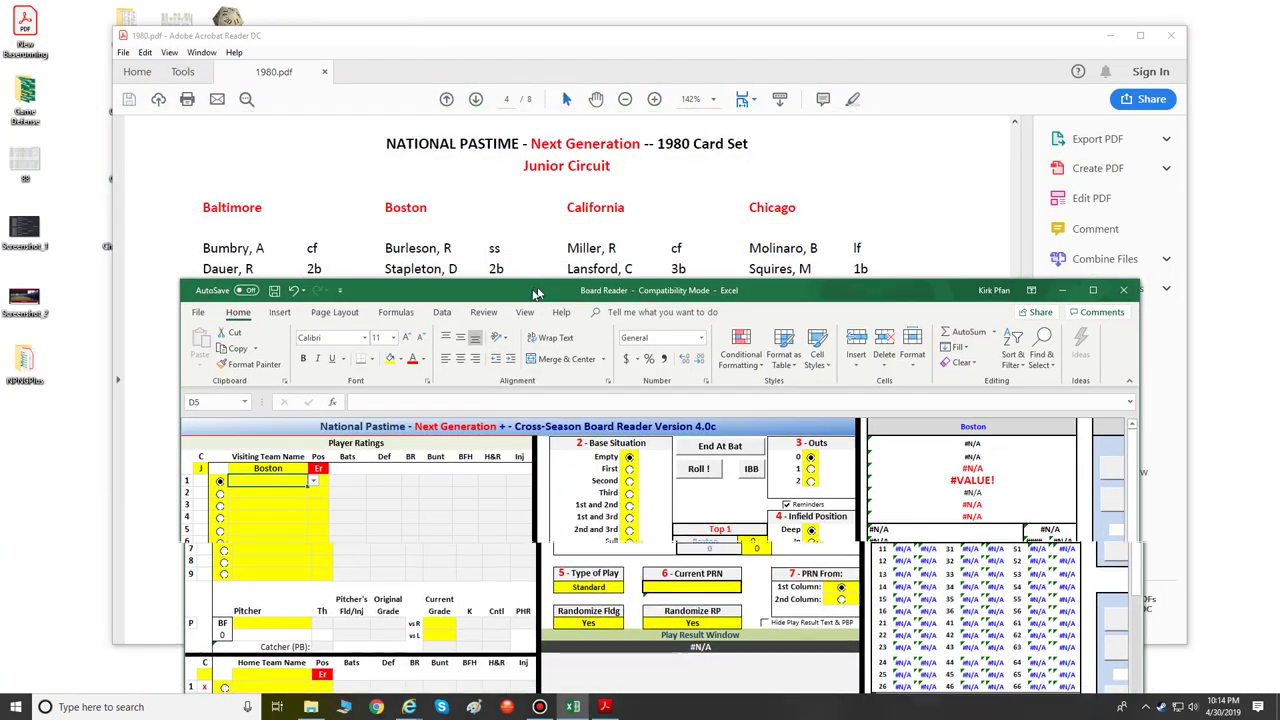
left_click_drag(474, 47, 363, 22)
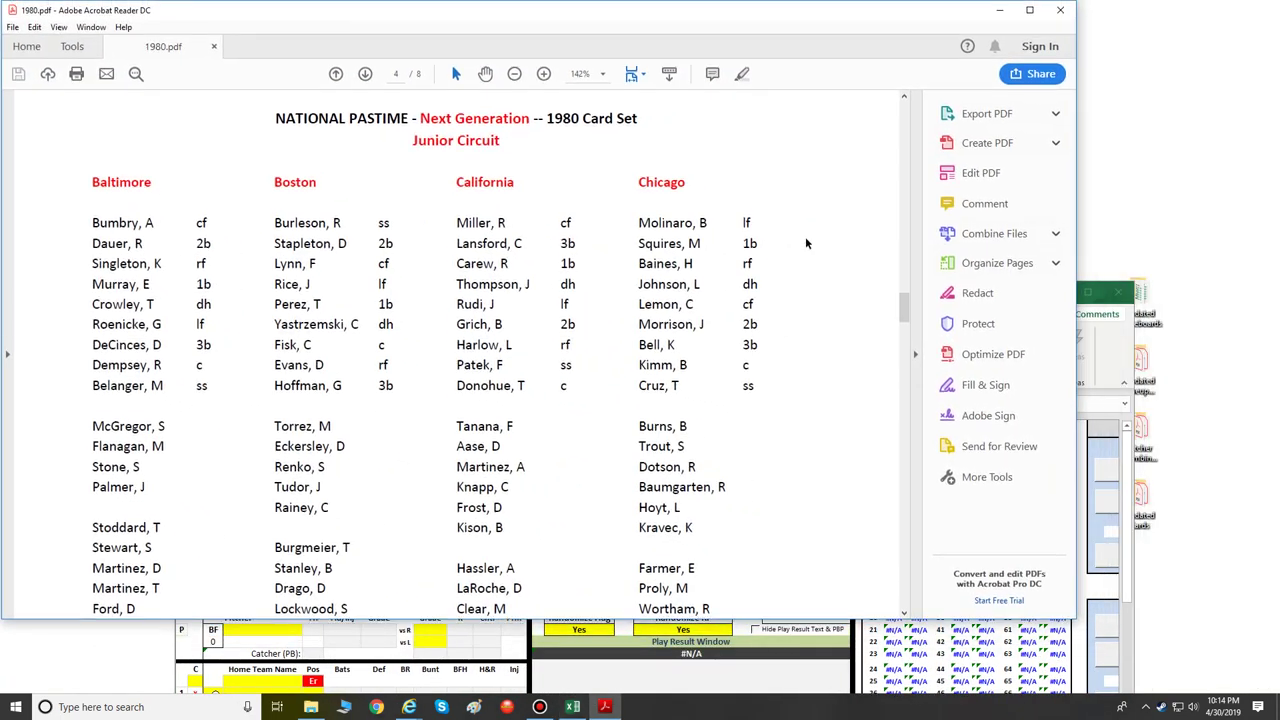
left_click(916, 345)
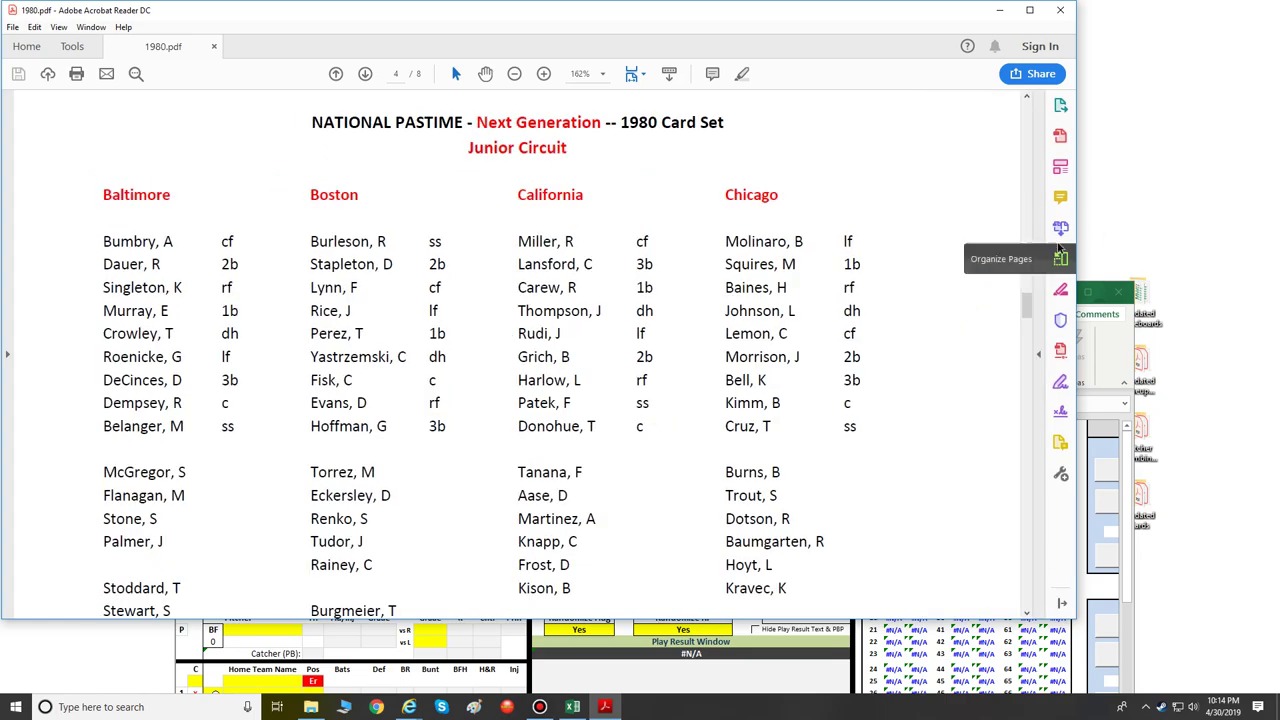
left_click_drag(1077, 222, 652, 313)
left_click_drag(800, 292, 768, 125)
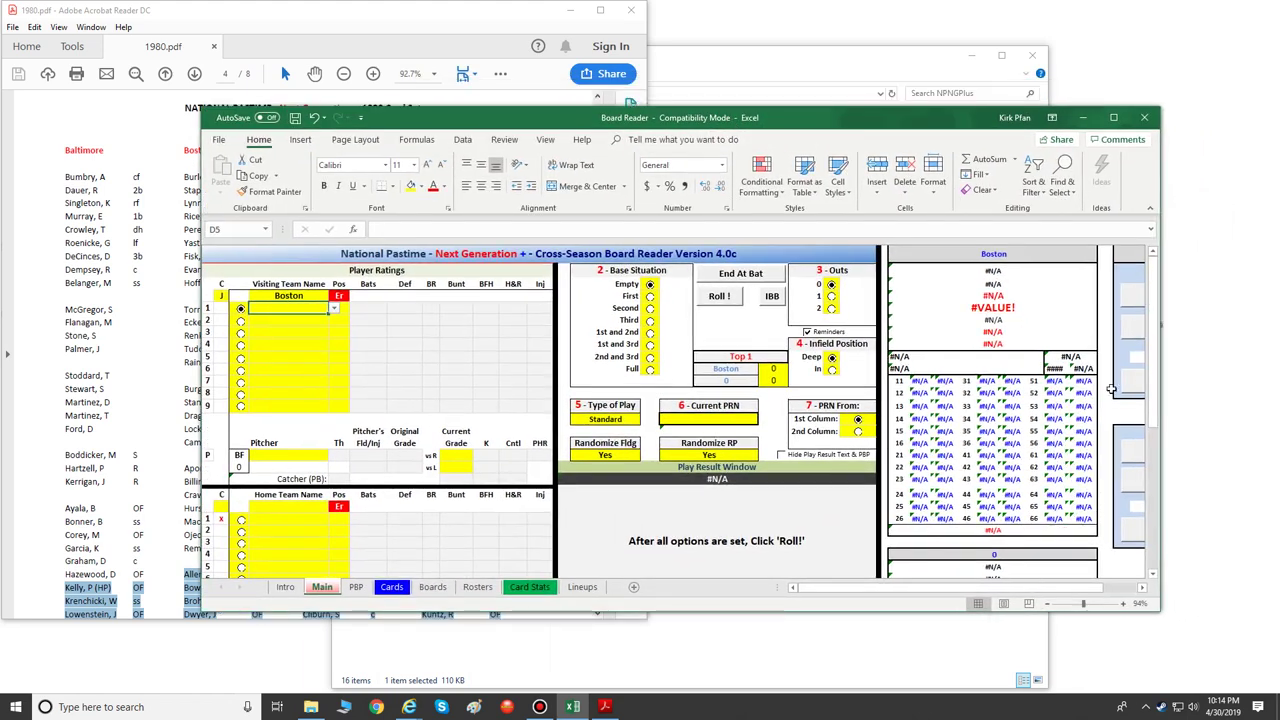
left_click_drag(1160, 383, 670, 360)
left_click_drag(441, 127, 897, 65)
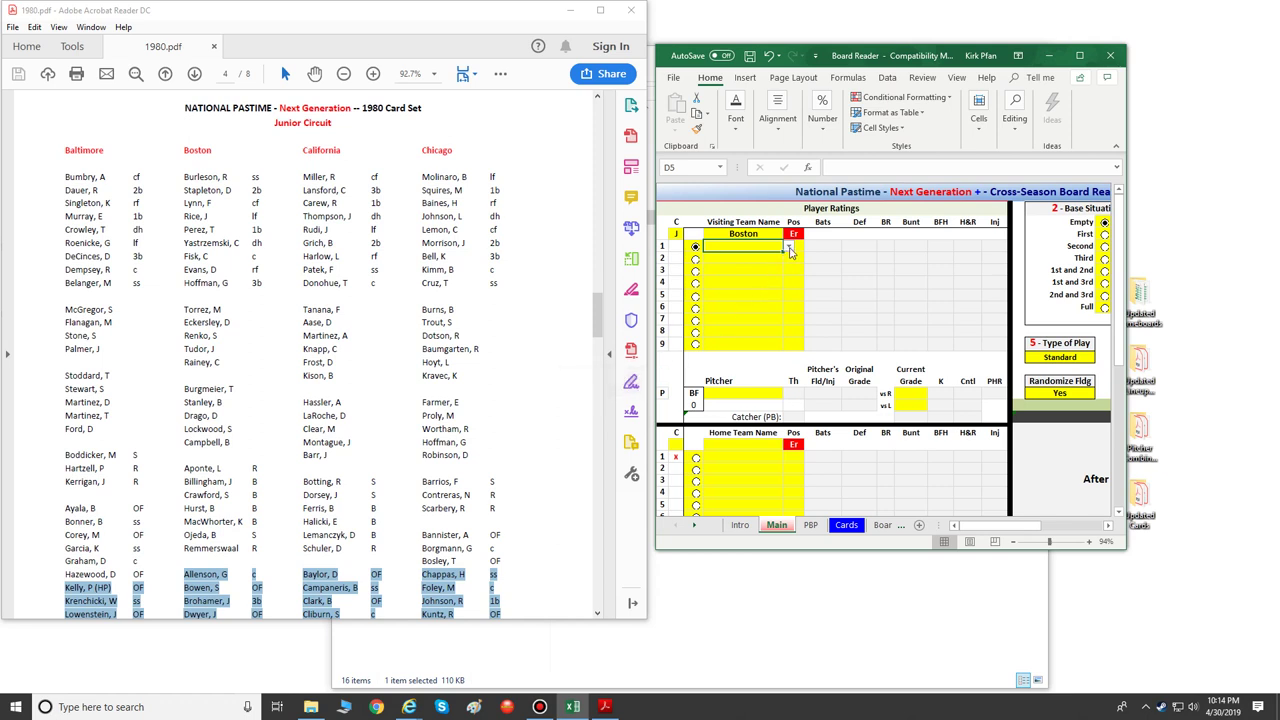
Step: Put BURLESON, R and STAPLETON, D in Boston's first two lineup slots
left_click(789, 248)
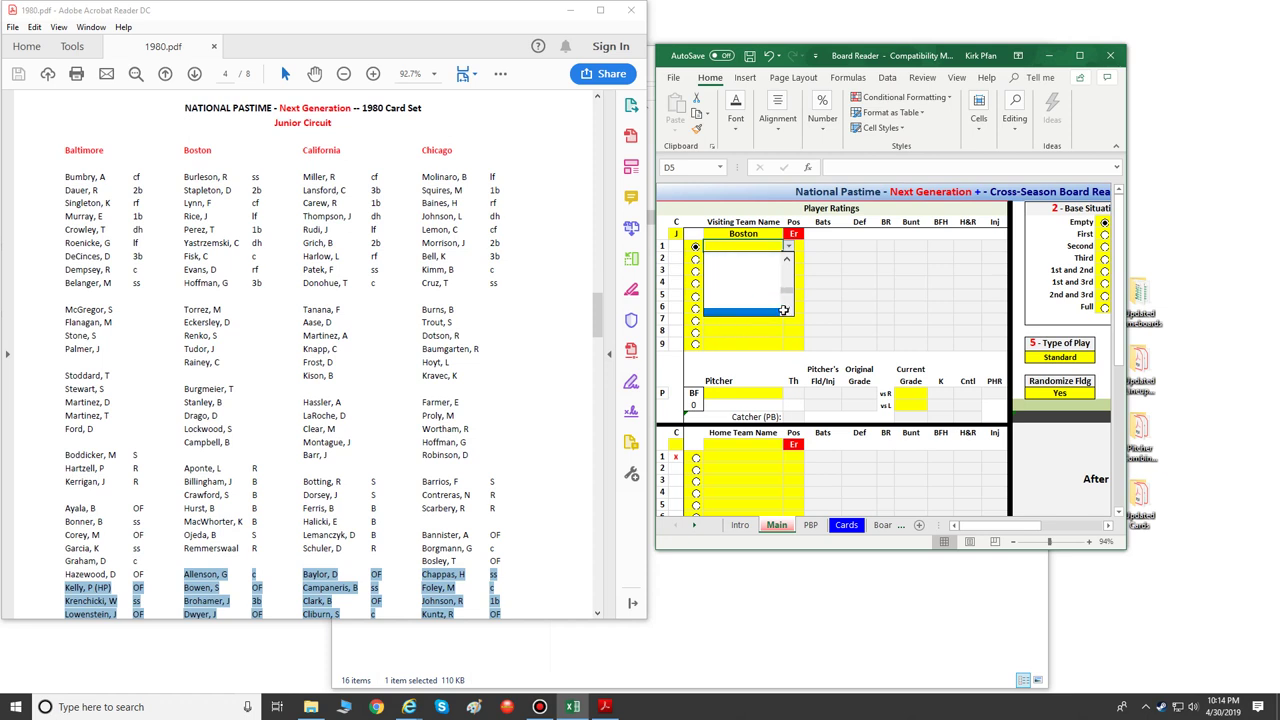
left_click_drag(787, 290, 787, 262)
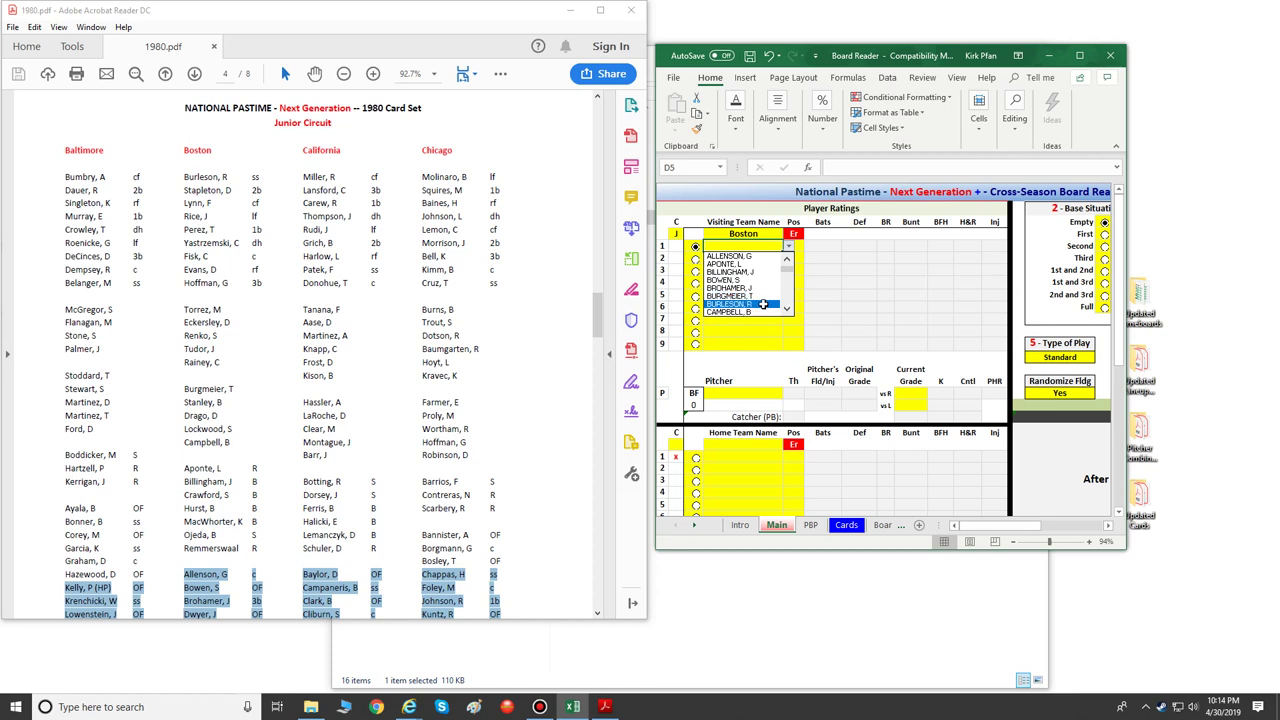
left_click(763, 304)
left_click(768, 258)
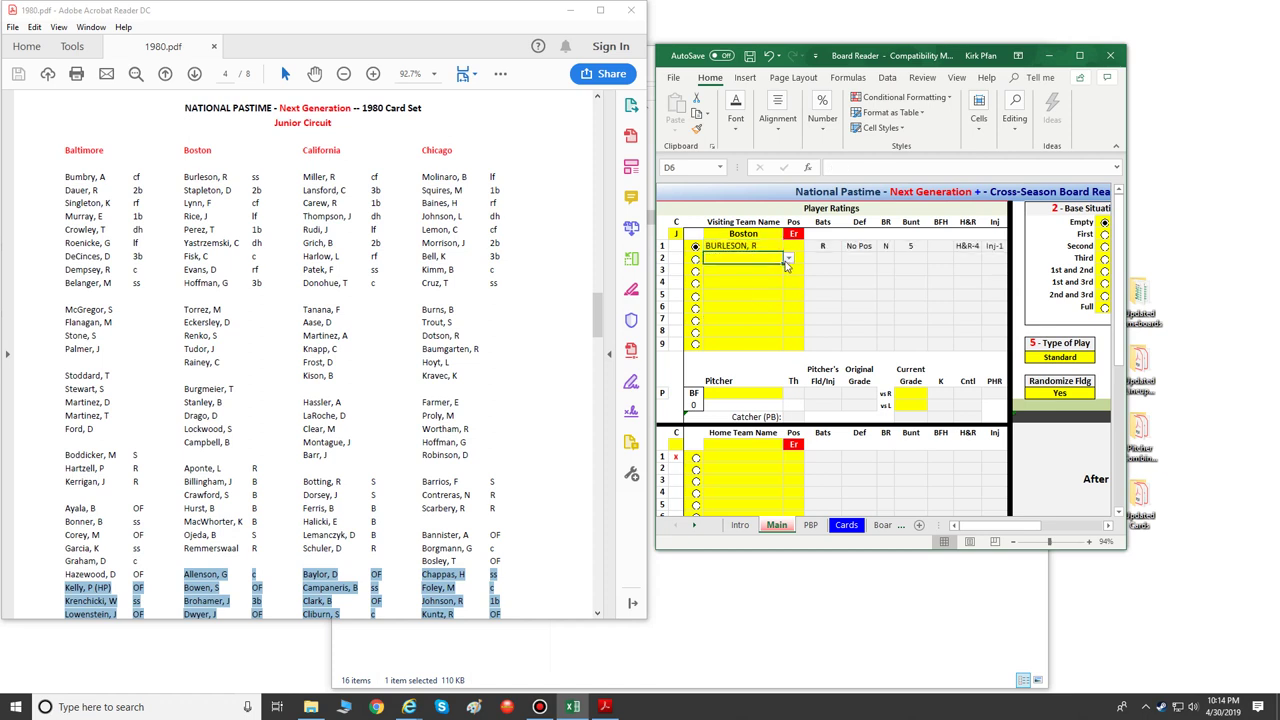
left_click(788, 259)
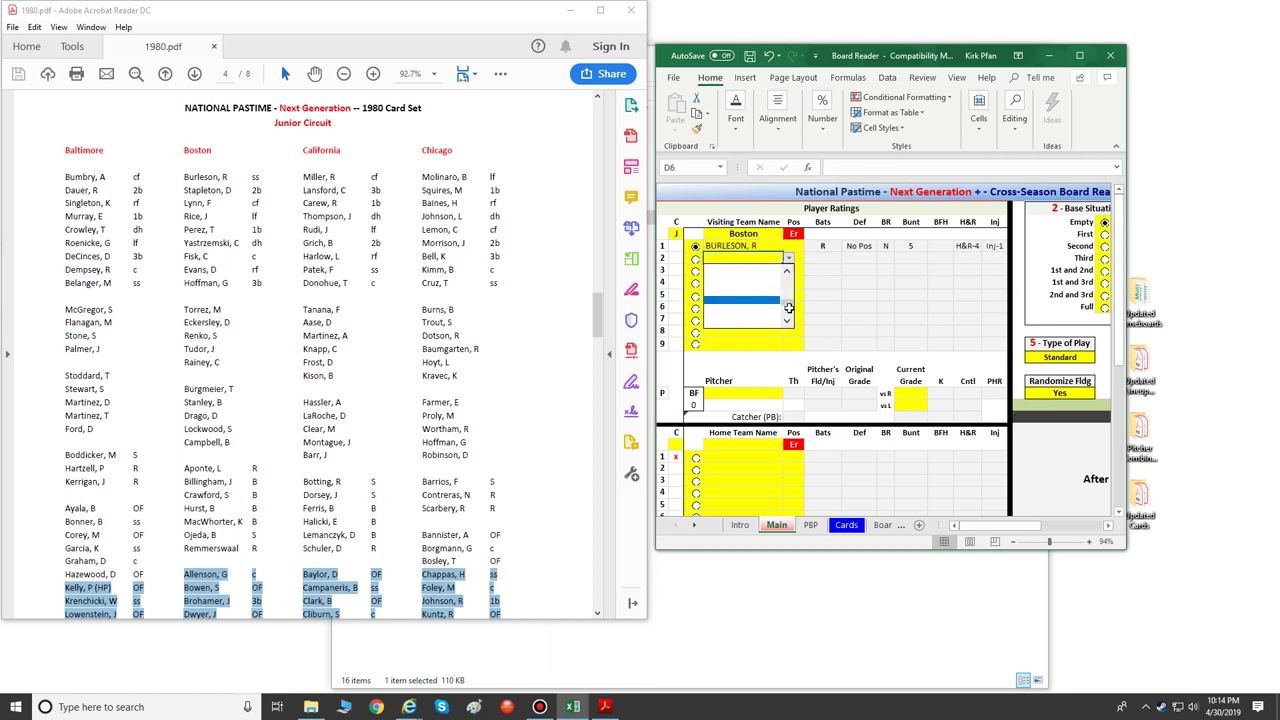
scroll(786, 298, "up", 3)
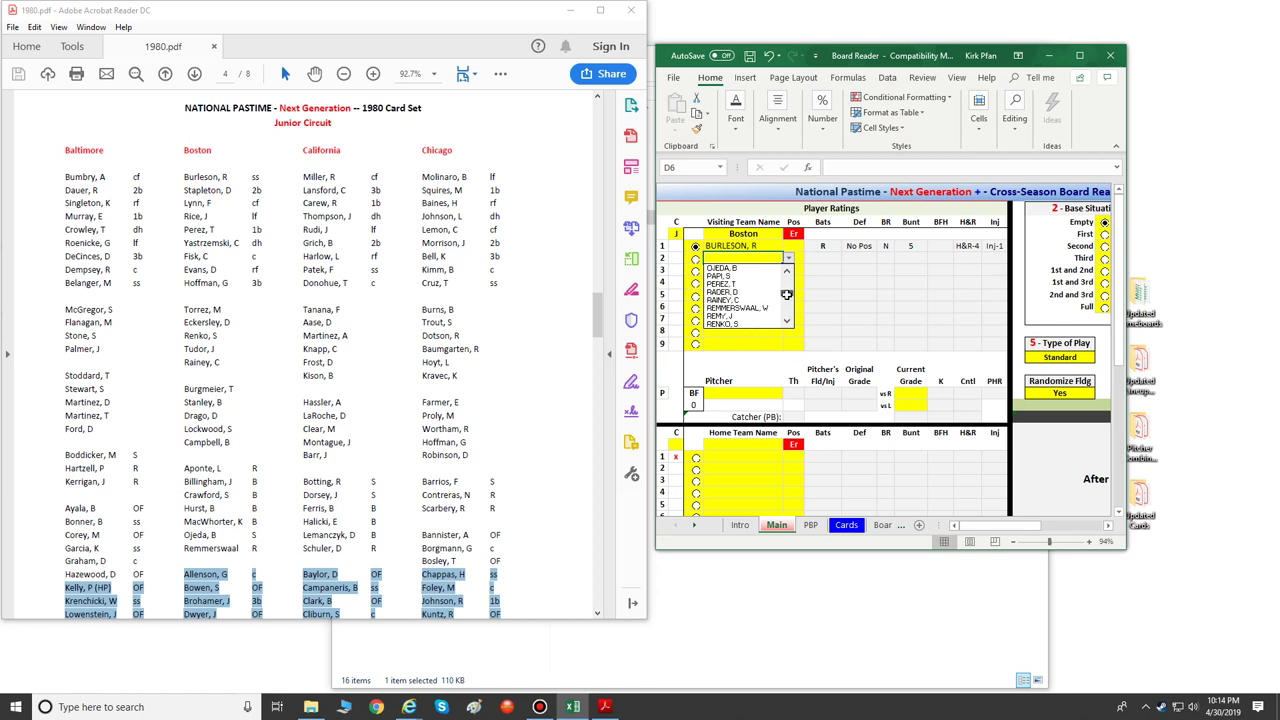
scroll(786, 294, "down", 3)
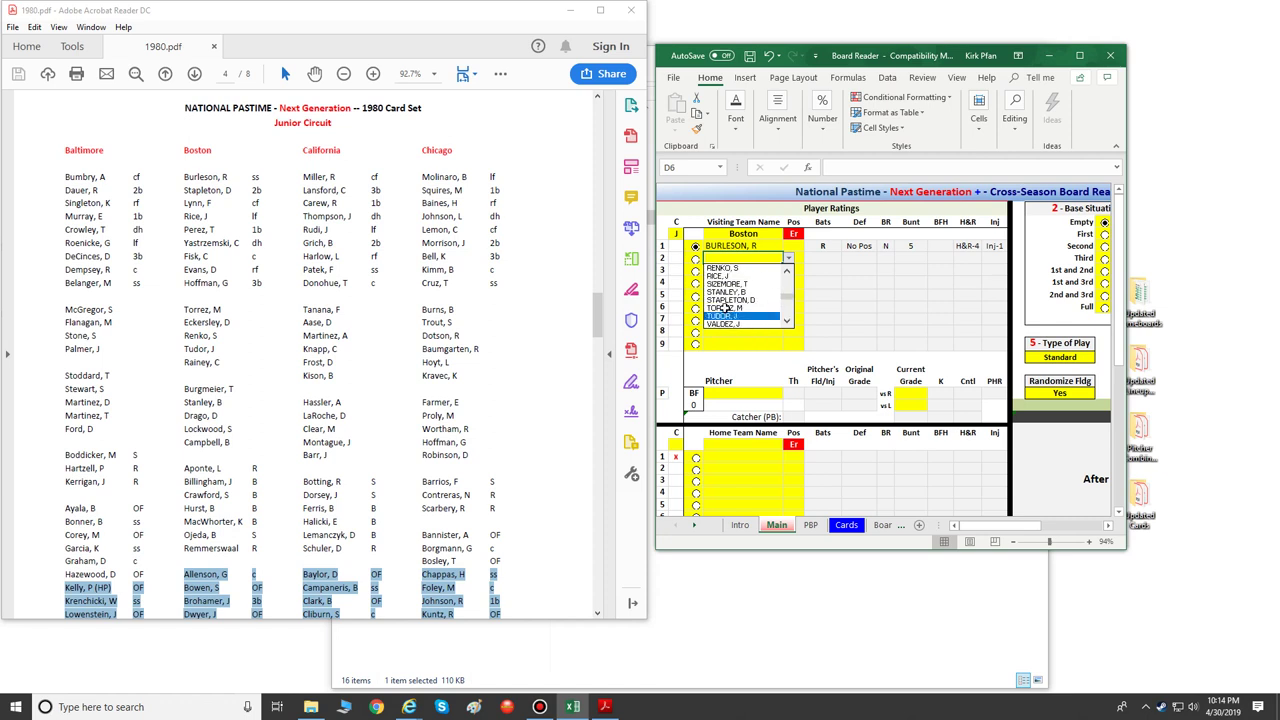
left_click(737, 301)
left_click(784, 271)
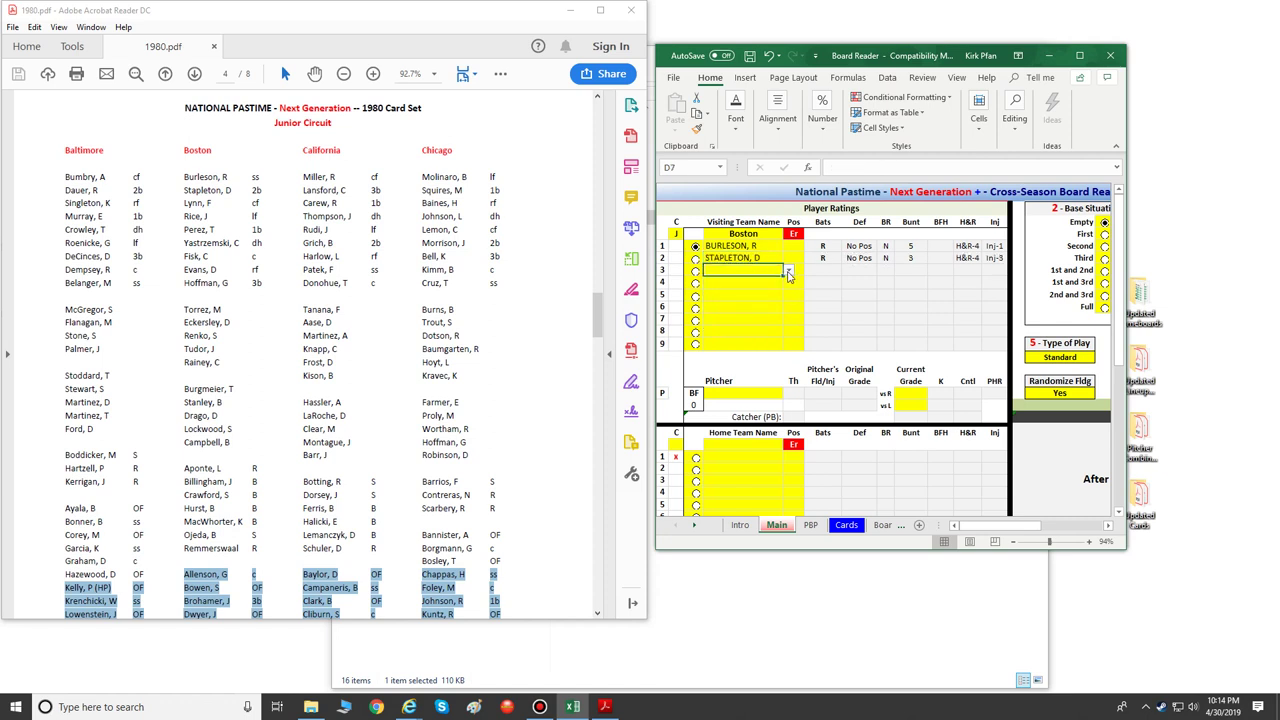
Step: Put LYNN, F third and RICE, J fourth in the Boston lineup
left_click(788, 271)
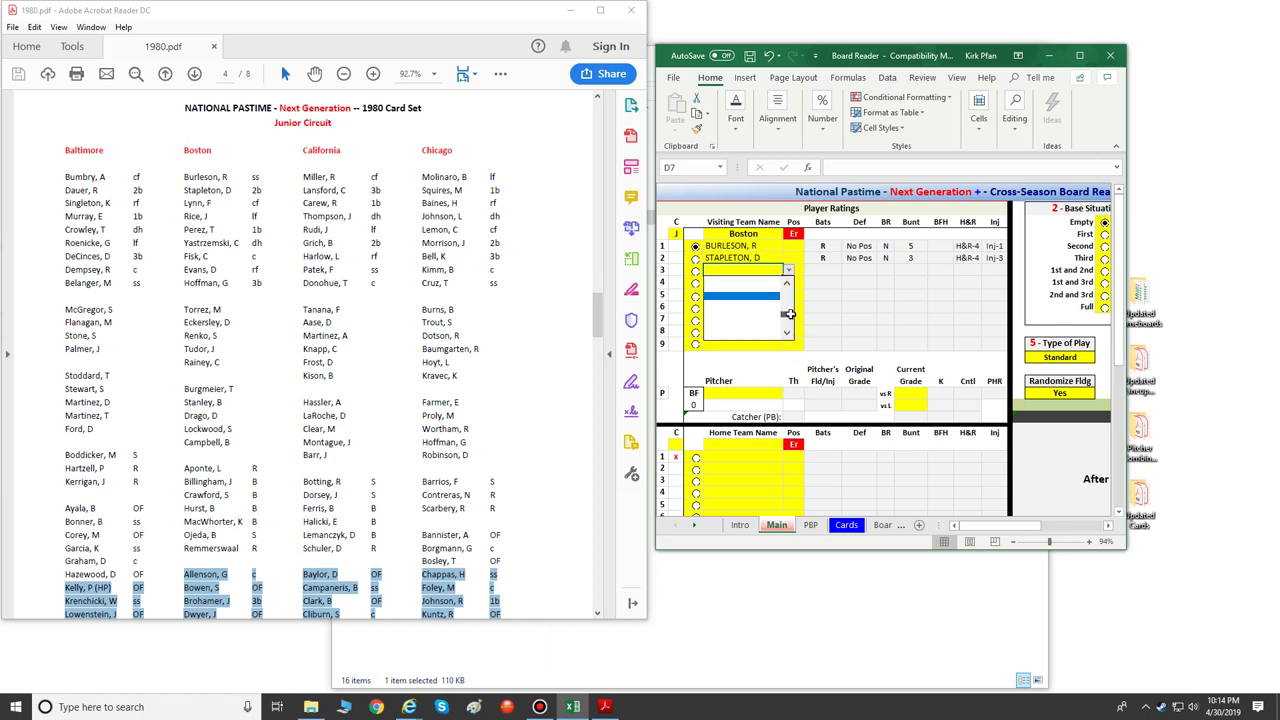
scroll(789, 314, "down", 3)
left_click(754, 291)
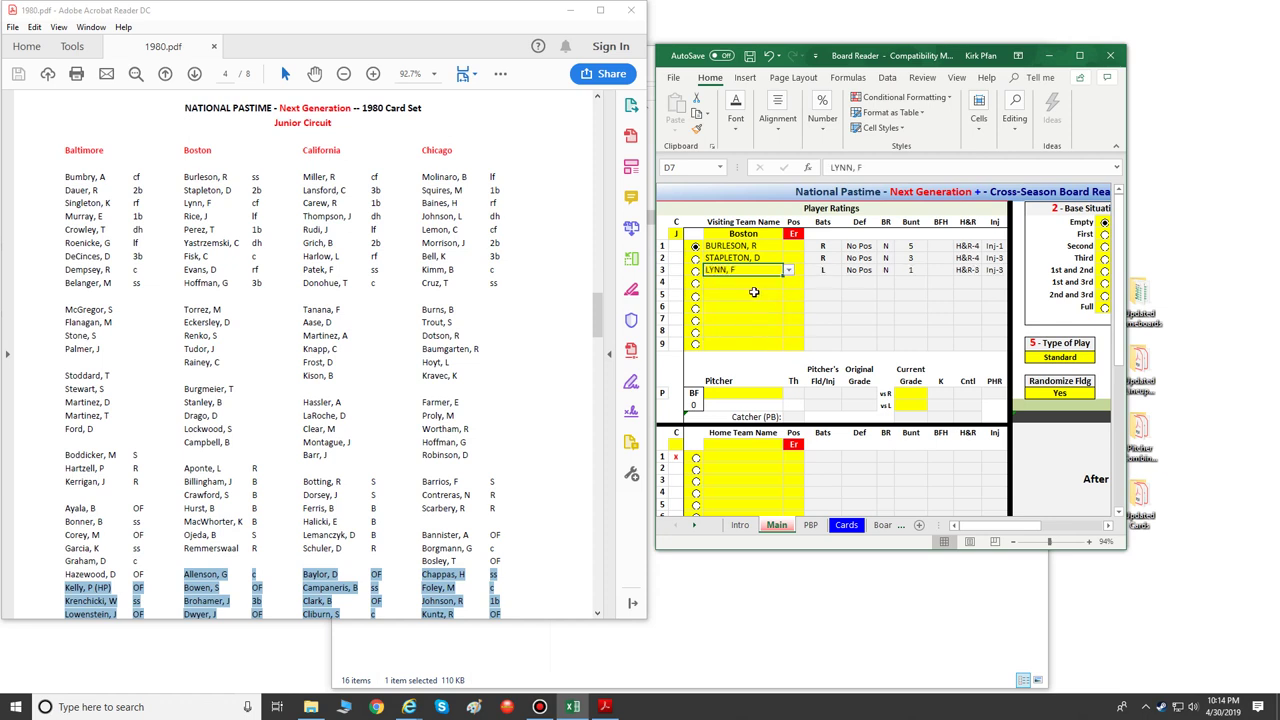
left_click(788, 283)
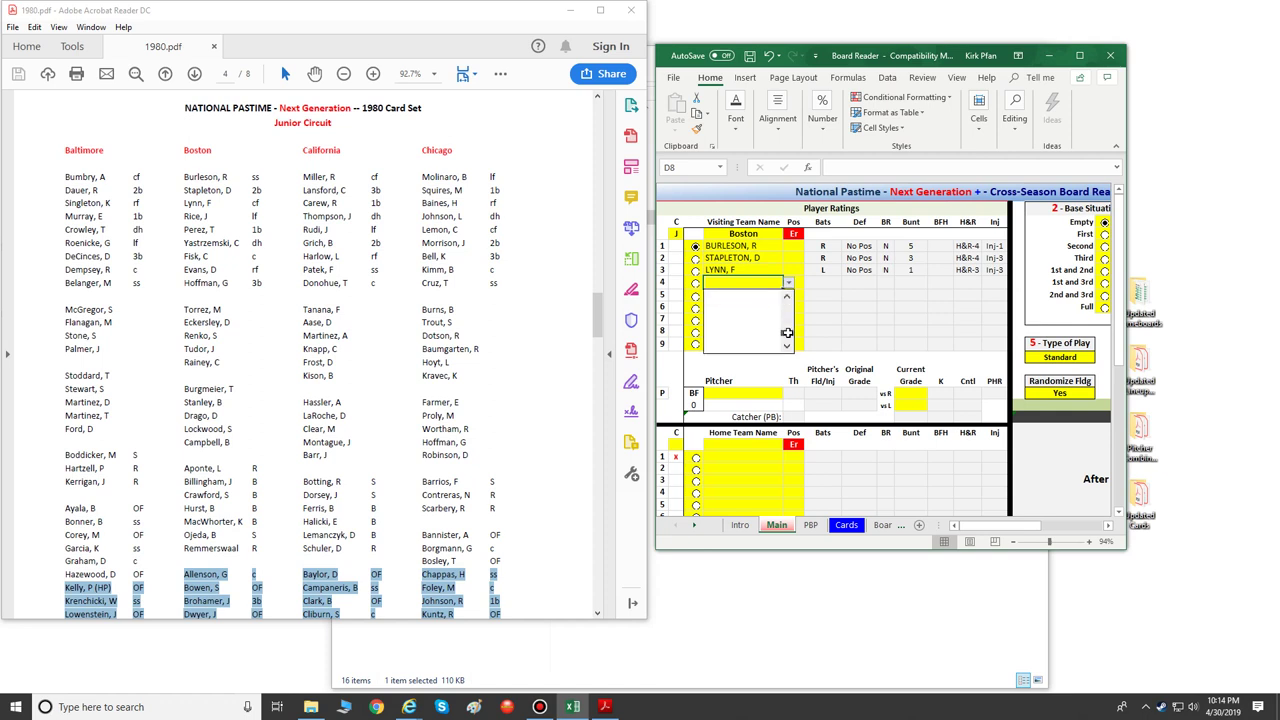
scroll(788, 322, "up", 3)
left_click(725, 301)
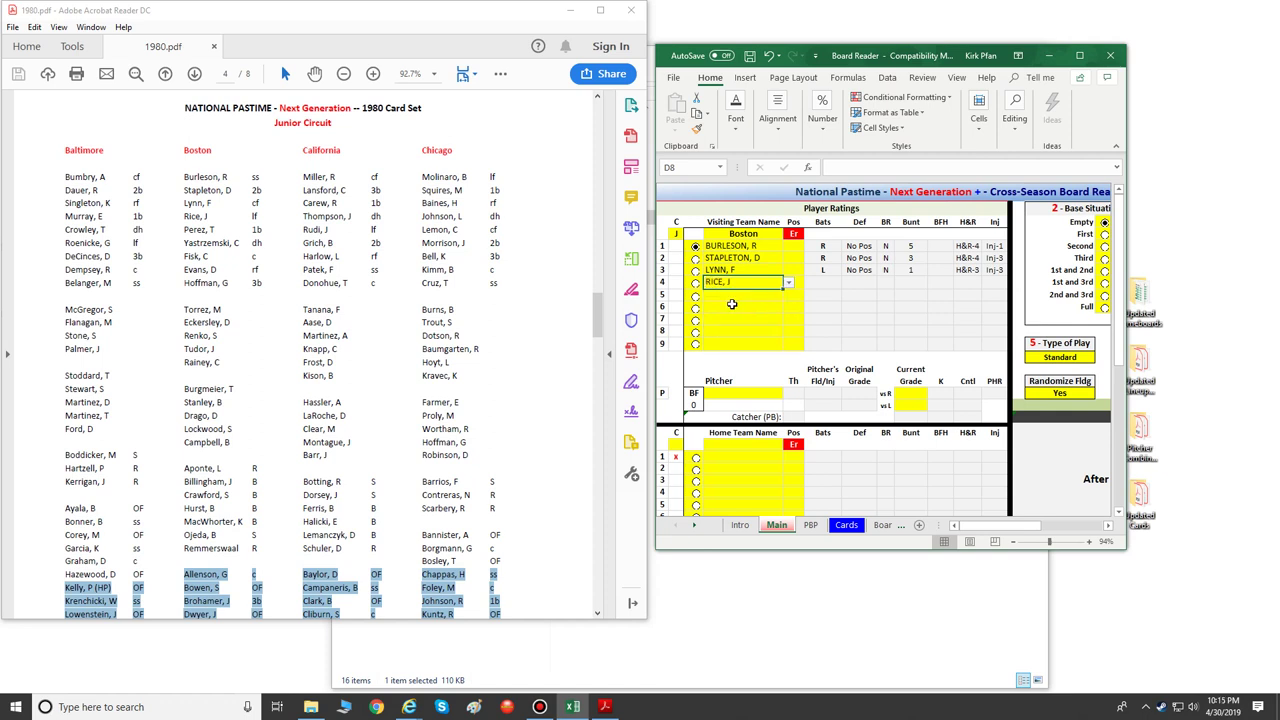
left_click(738, 296)
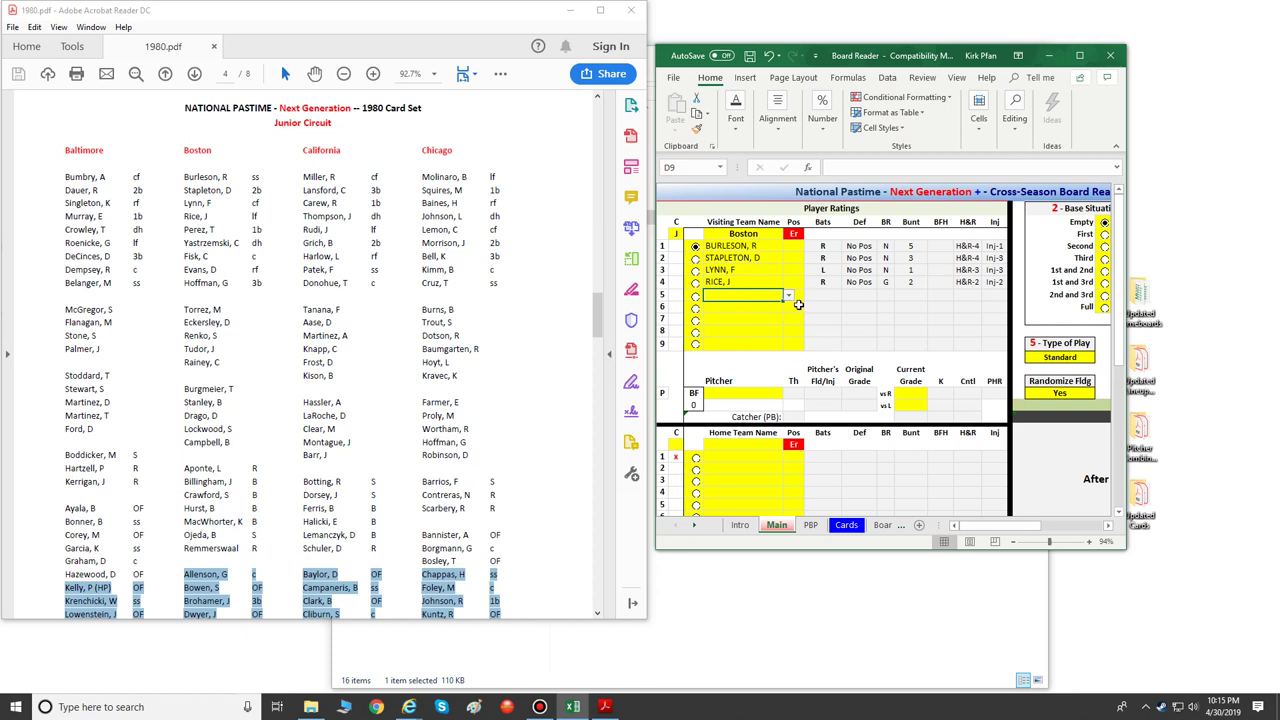
Step: Put PEREZ, T fifth and YASTRZEMSKI, C sixth in the Boston lineup
left_click(789, 296)
scroll(788, 338, "up", 3)
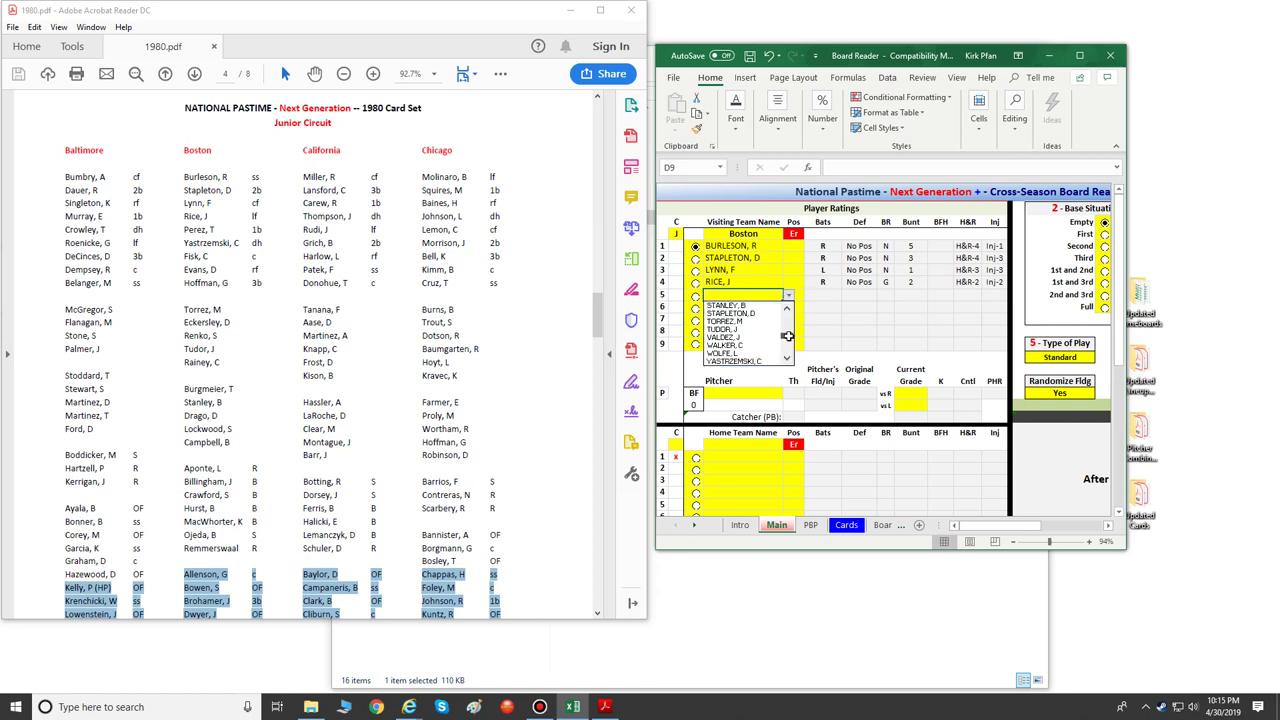
scroll(788, 334, "up", 3)
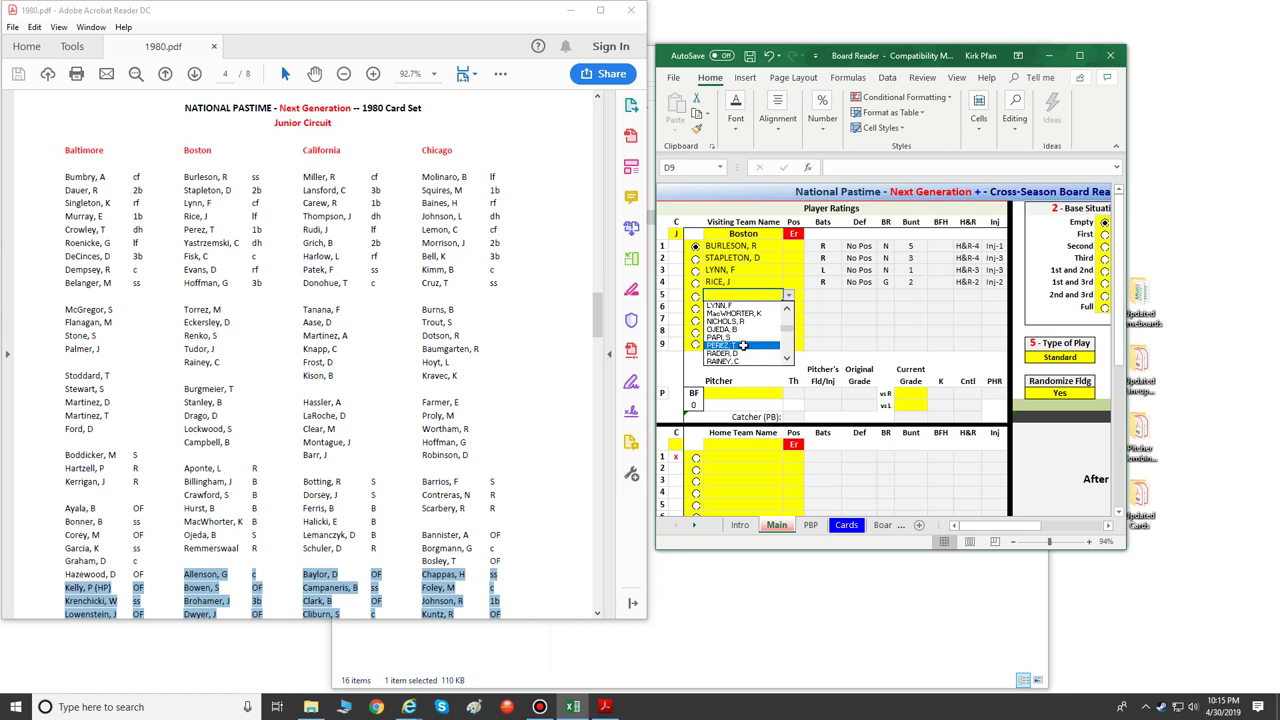
left_click(743, 345)
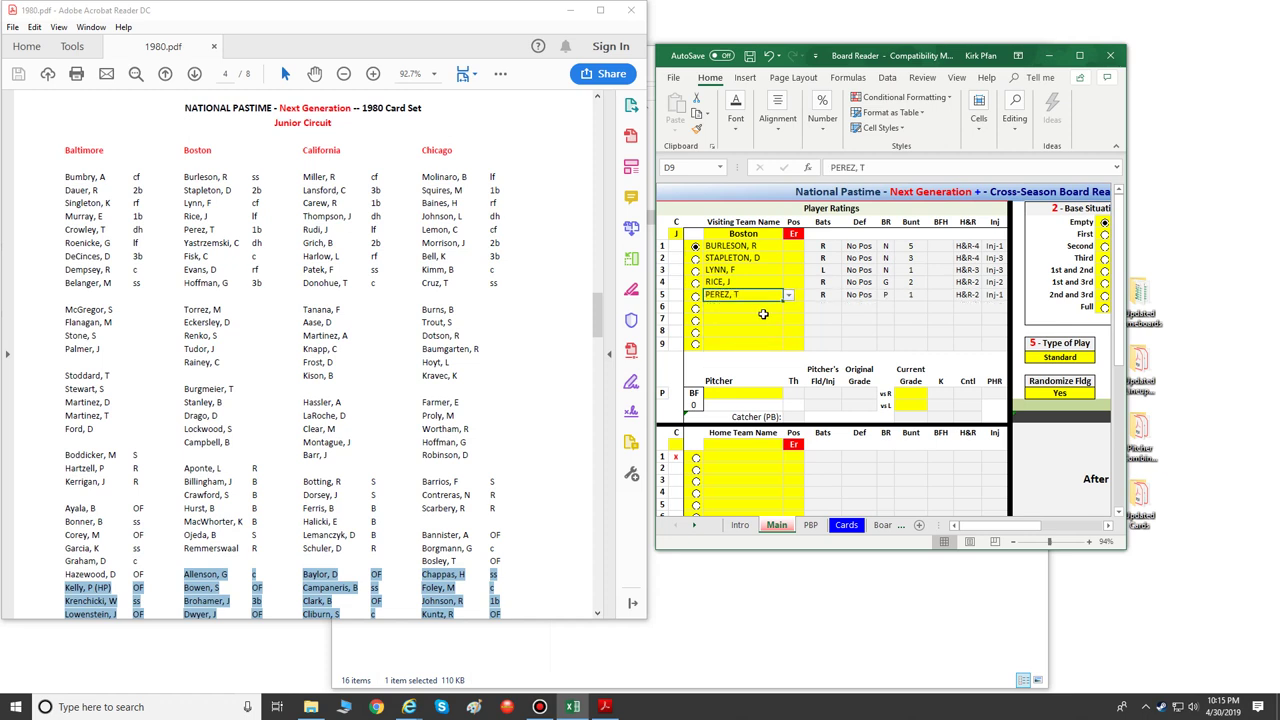
left_click(762, 308)
left_click(788, 310)
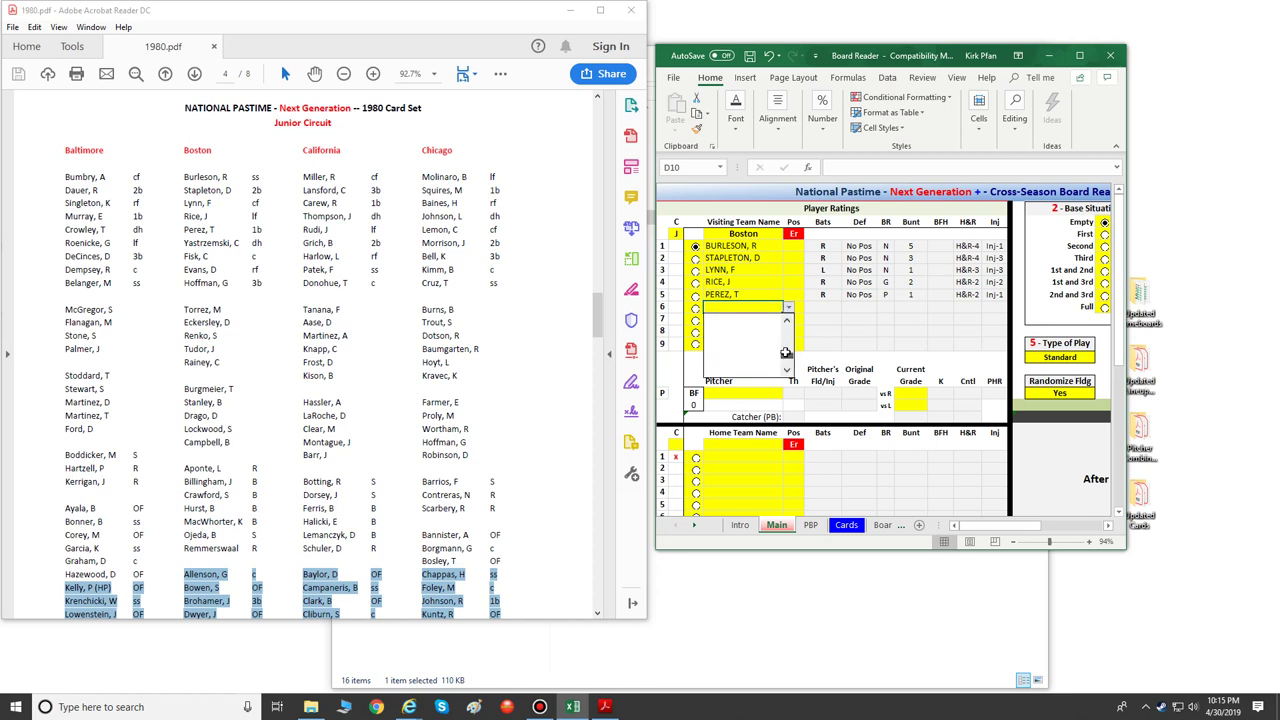
scroll(786, 350, "down", 10)
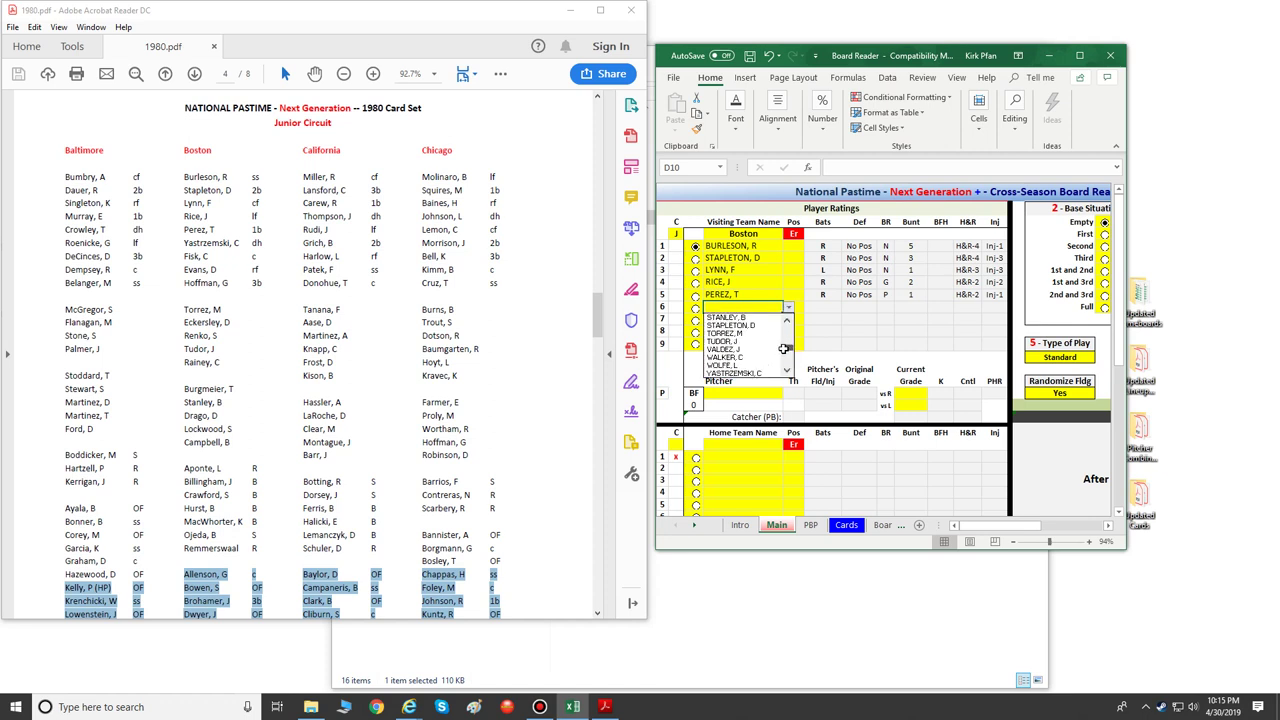
scroll(786, 348, "down", 1)
left_click(733, 349)
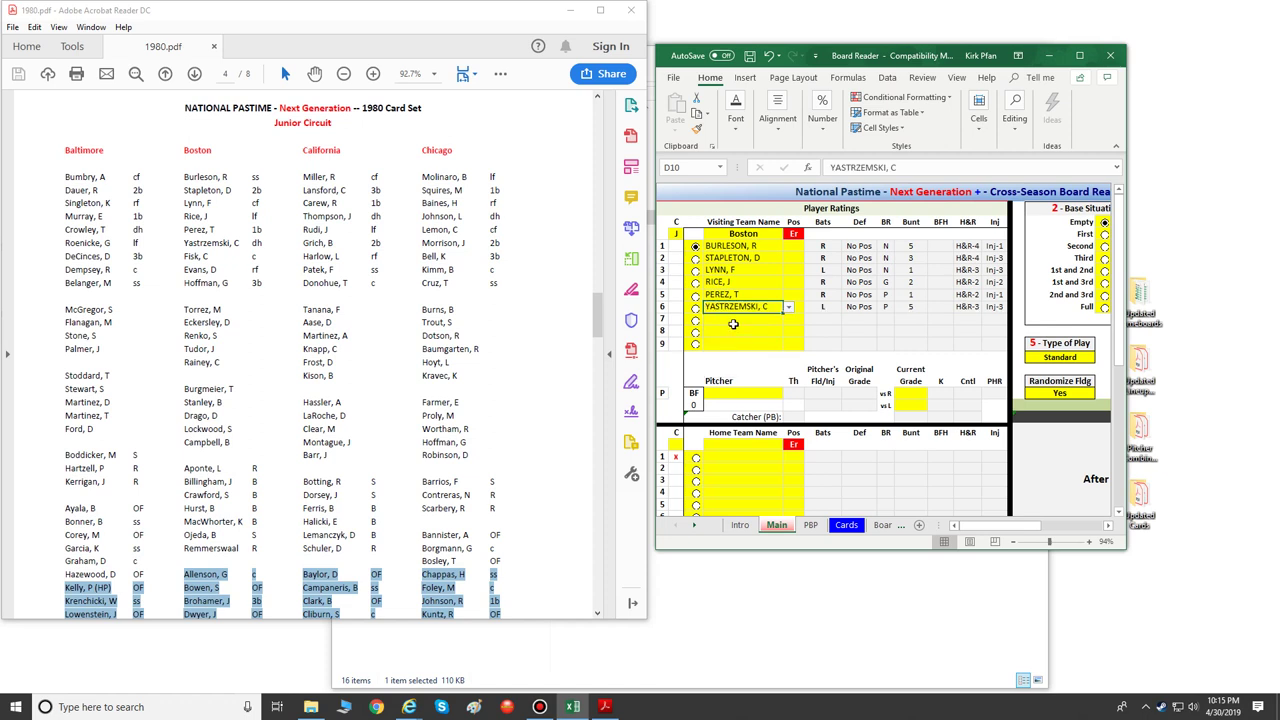
Step: Fill batting spots seven to nine with FISK, C, EVANS, D and HOFFMAN, G
left_click(732, 320)
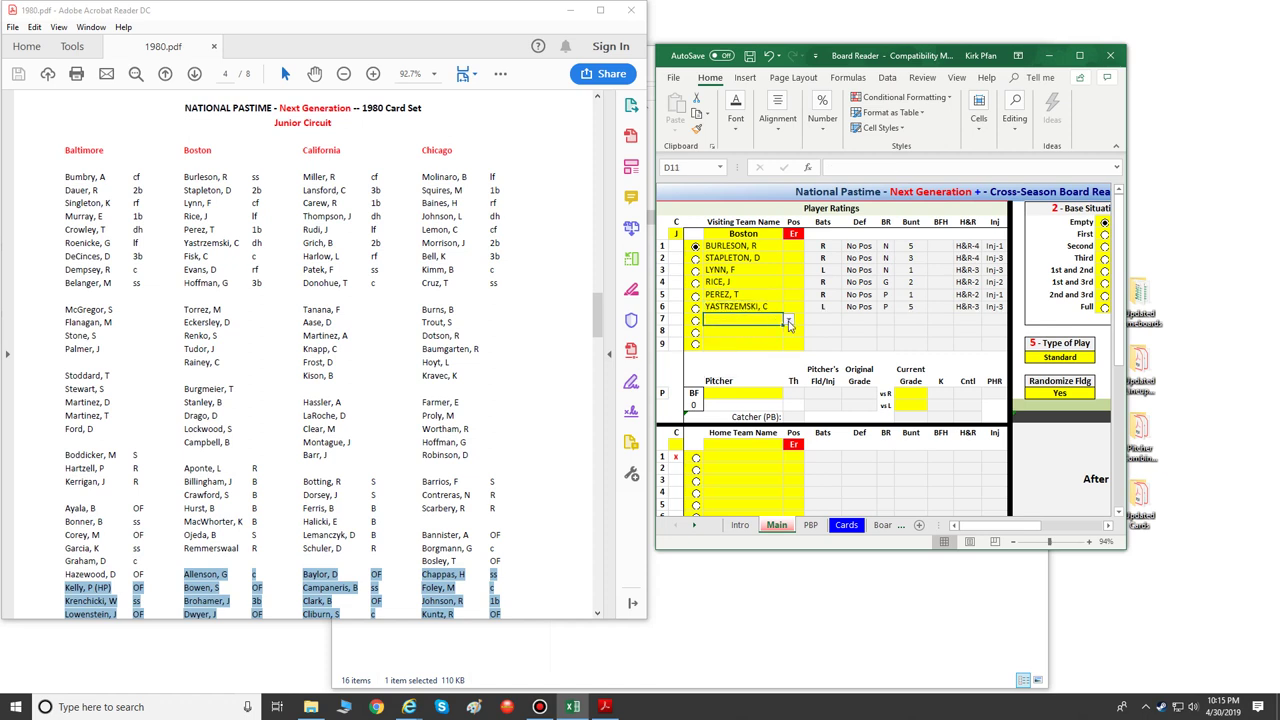
left_click(788, 321)
scroll(787, 360, "up", 3)
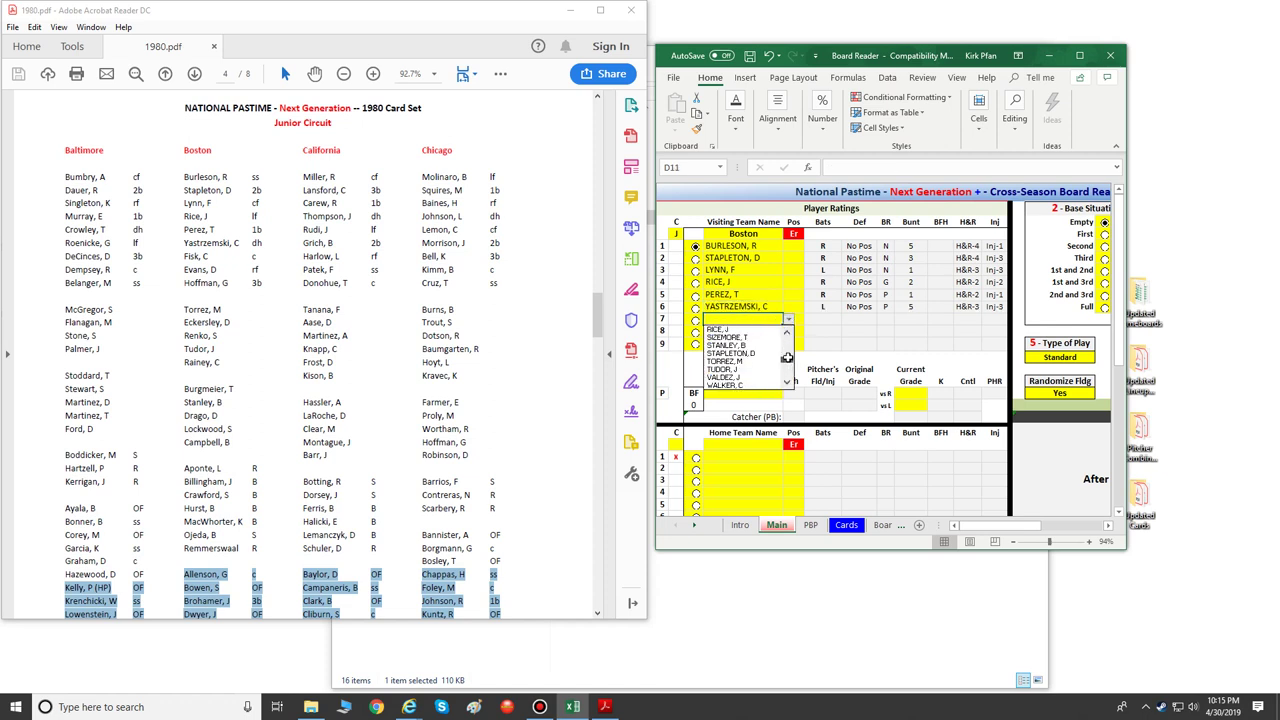
scroll(787, 352, "up", 3)
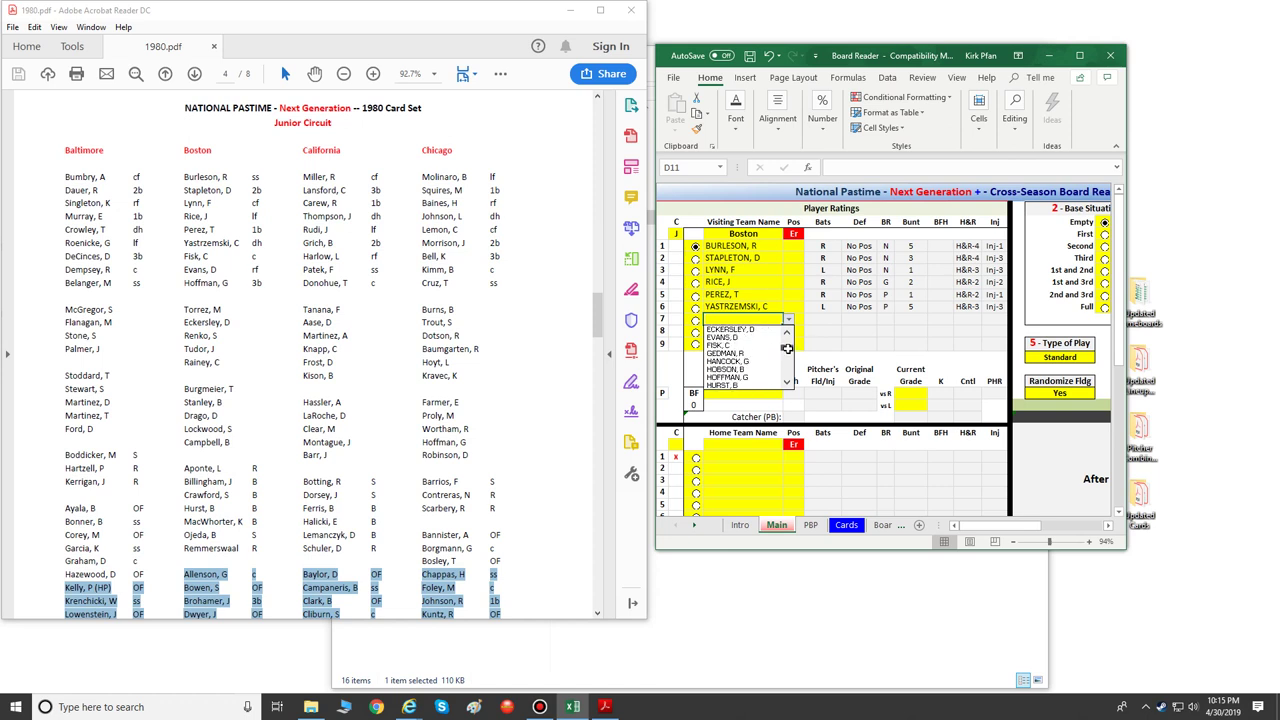
left_click(745, 345)
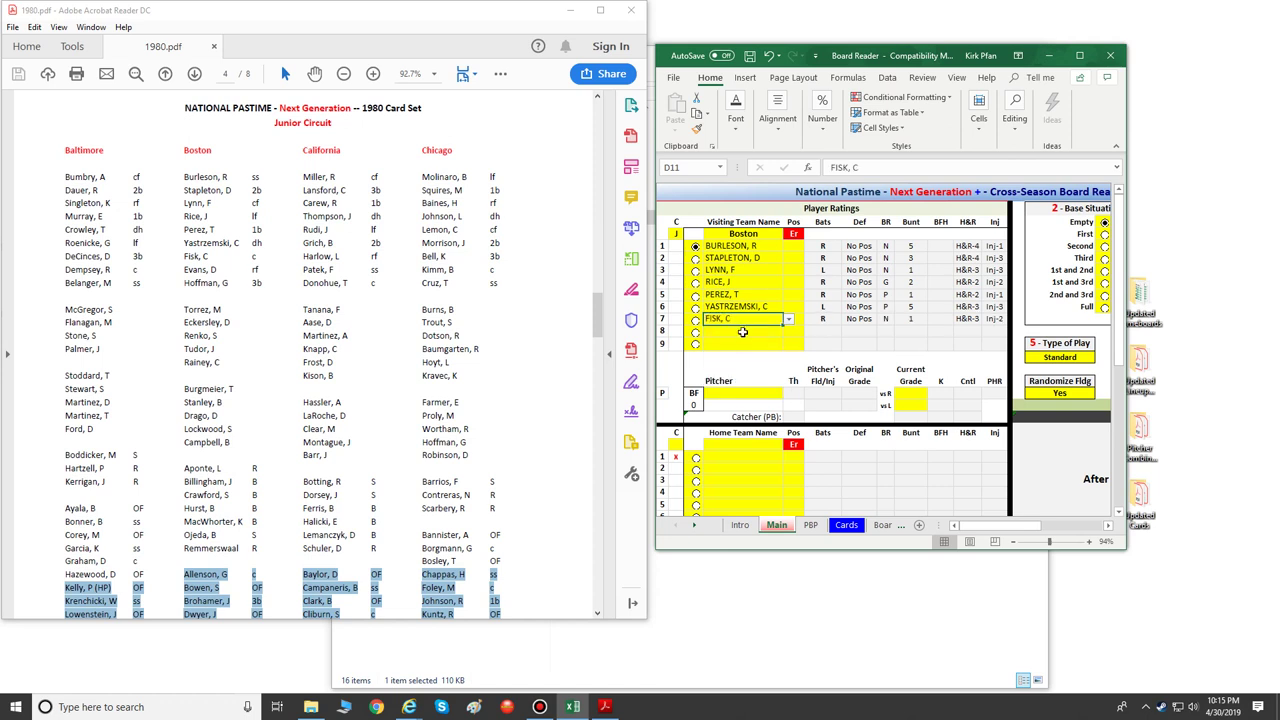
left_click(742, 332)
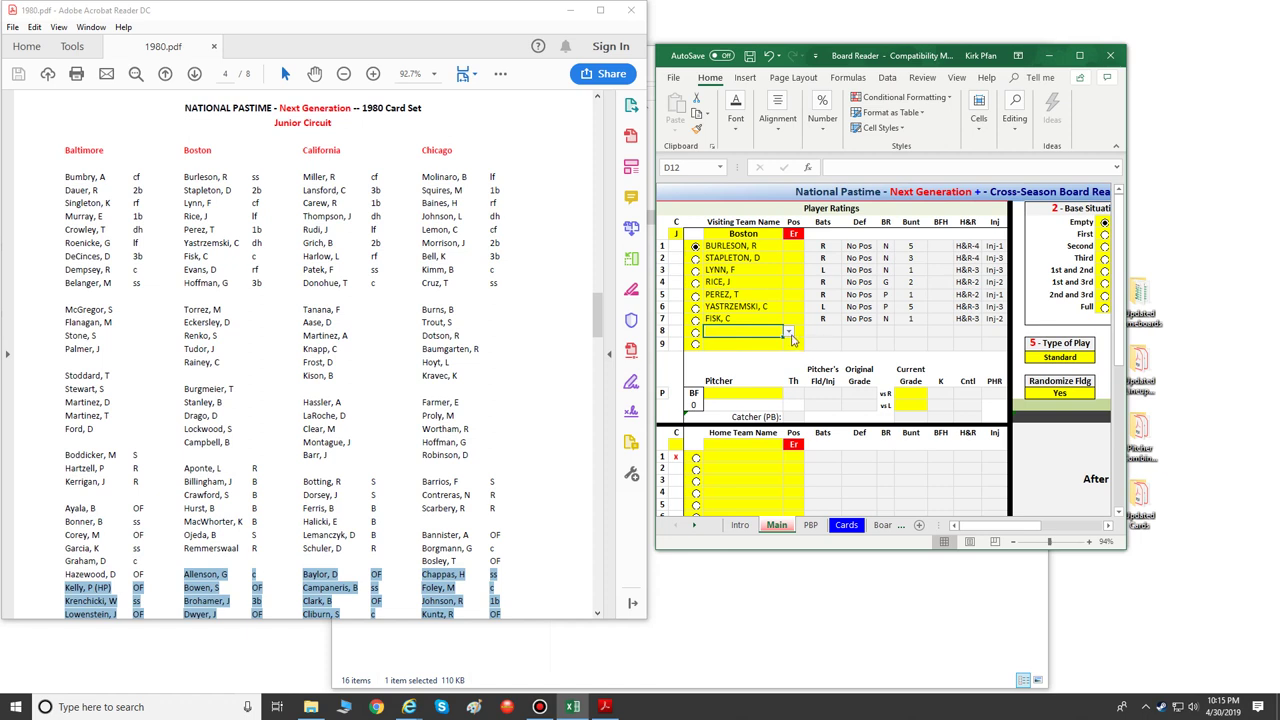
left_click(788, 332)
left_click_drag(789, 376, 789, 358)
left_click(722, 365)
left_click(733, 342)
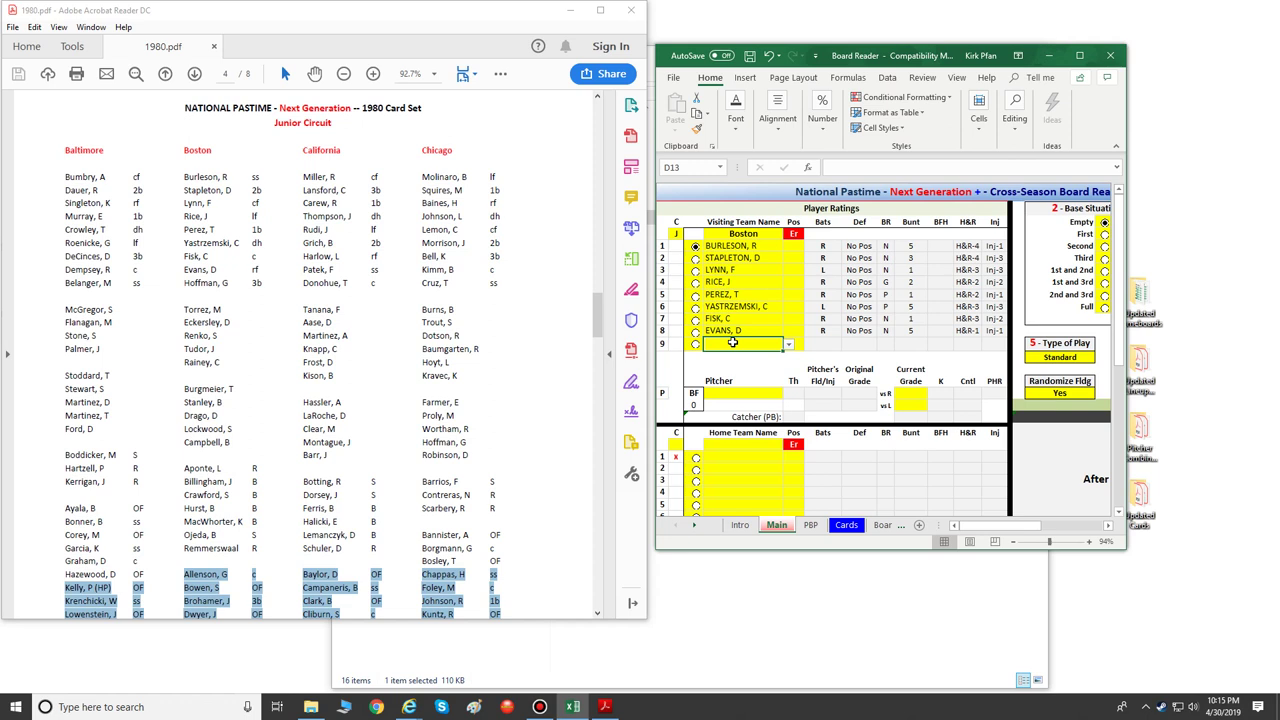
left_click(788, 344)
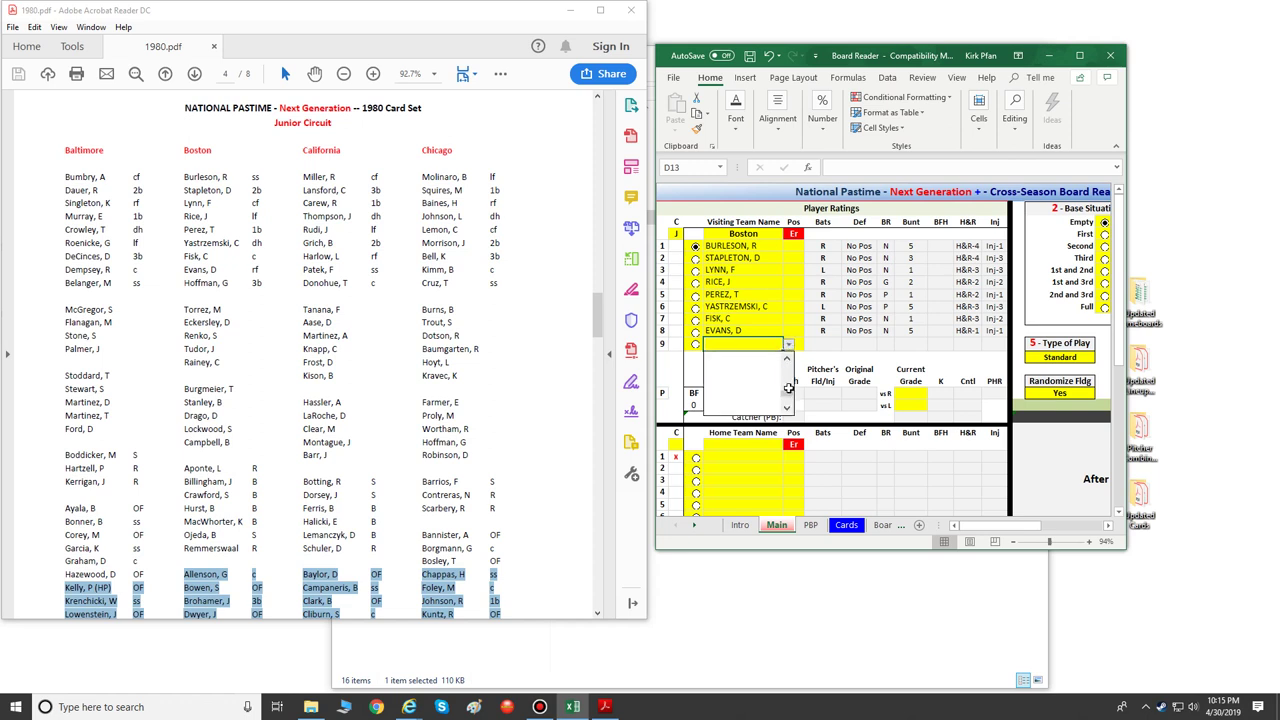
left_click_drag(789, 384, 789, 370)
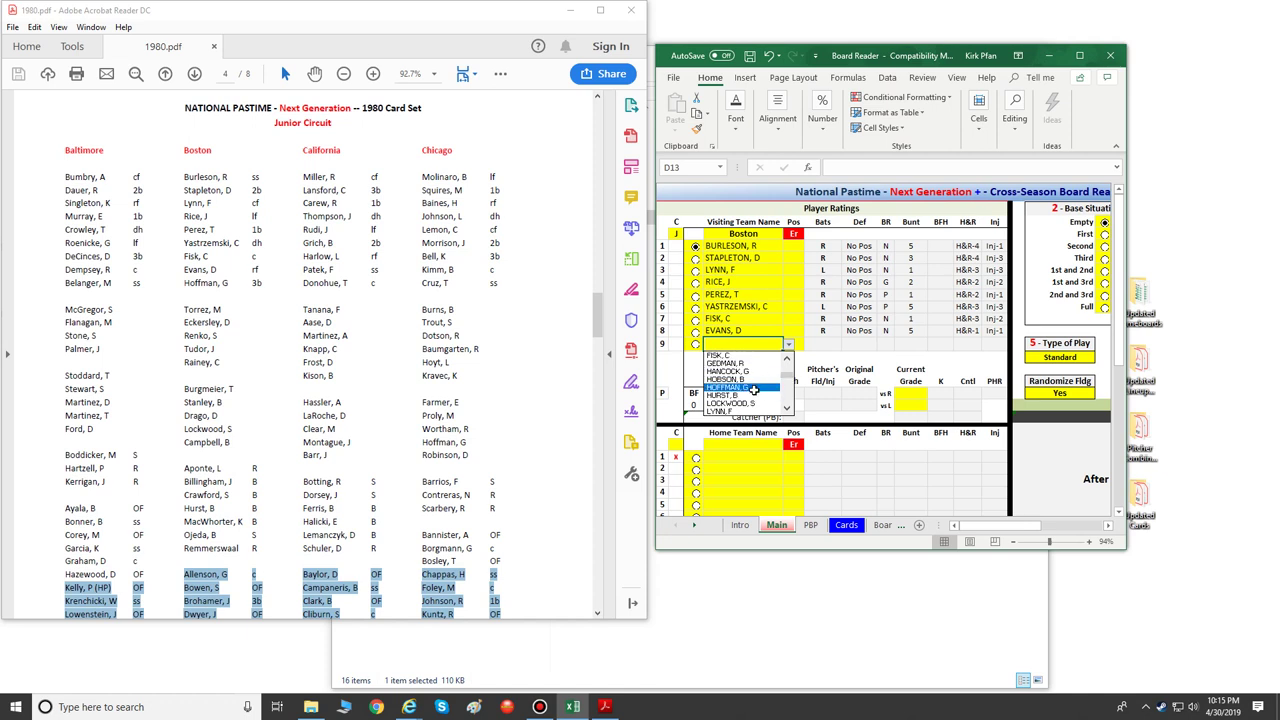
left_click(755, 386)
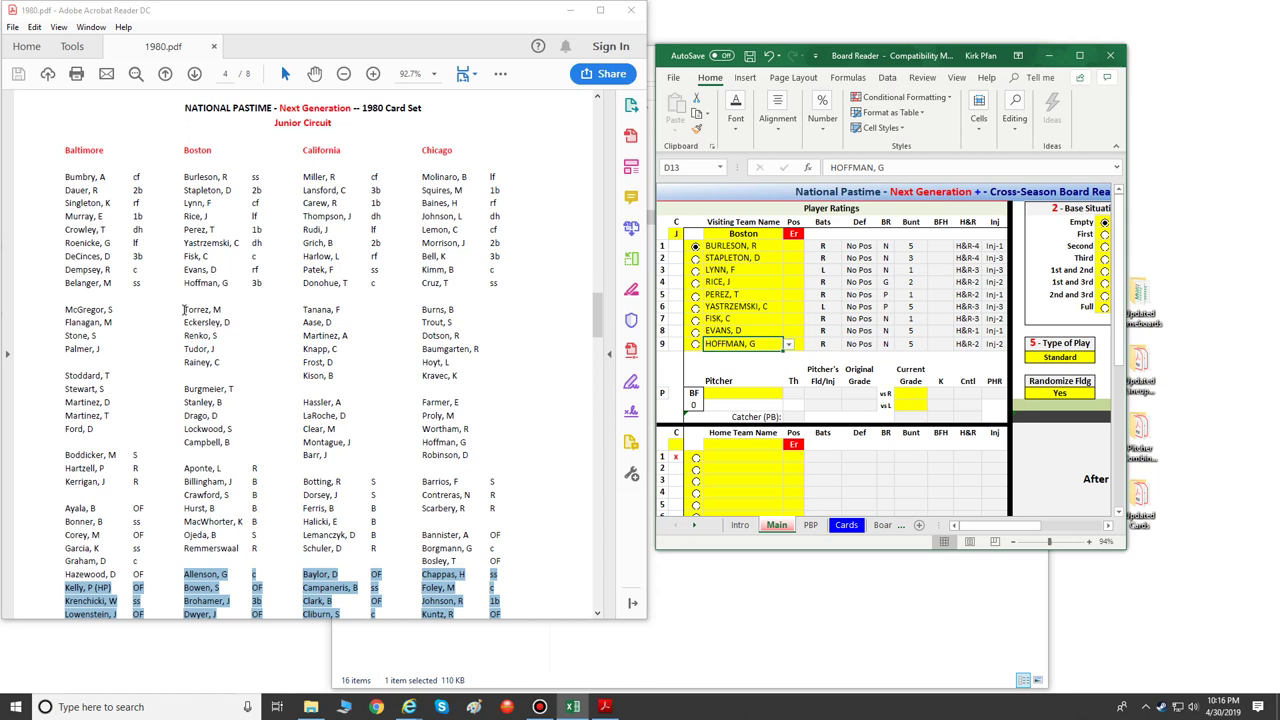
Step: Choose TORREZ, M in Boston's yellow Pitcher cell D17
left_click(768, 395)
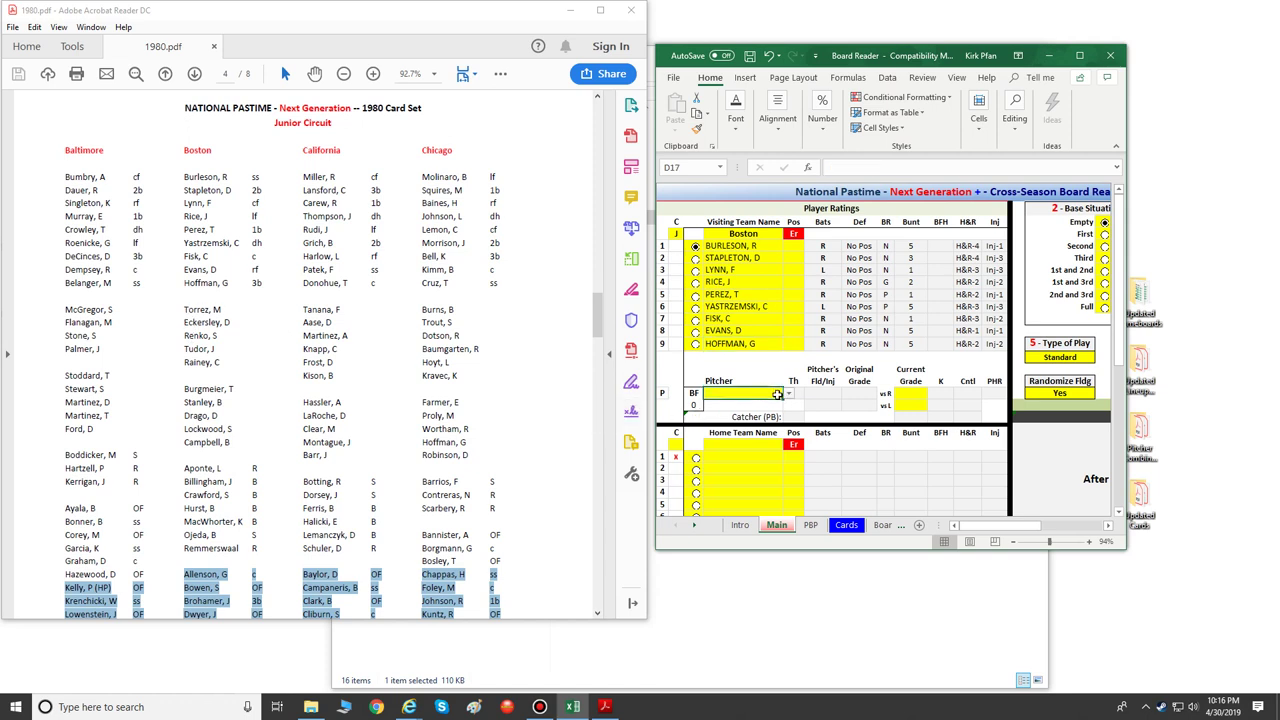
left_click(788, 395)
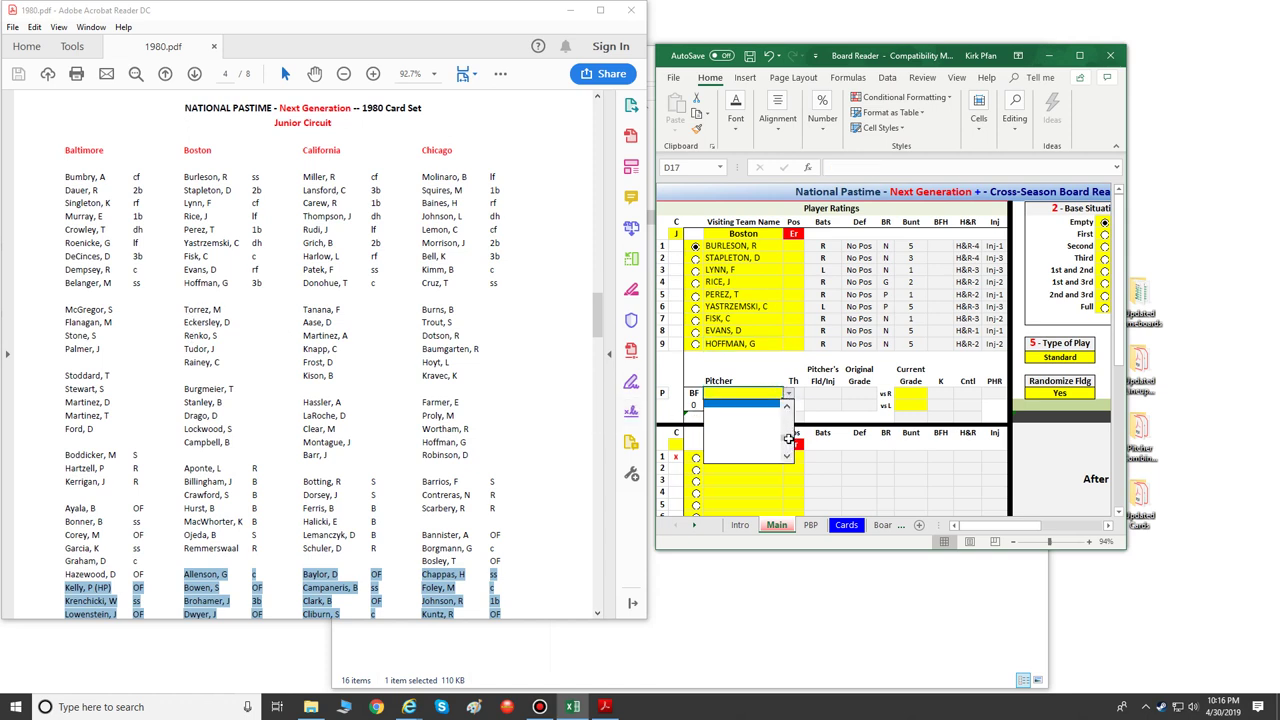
left_click(788, 438)
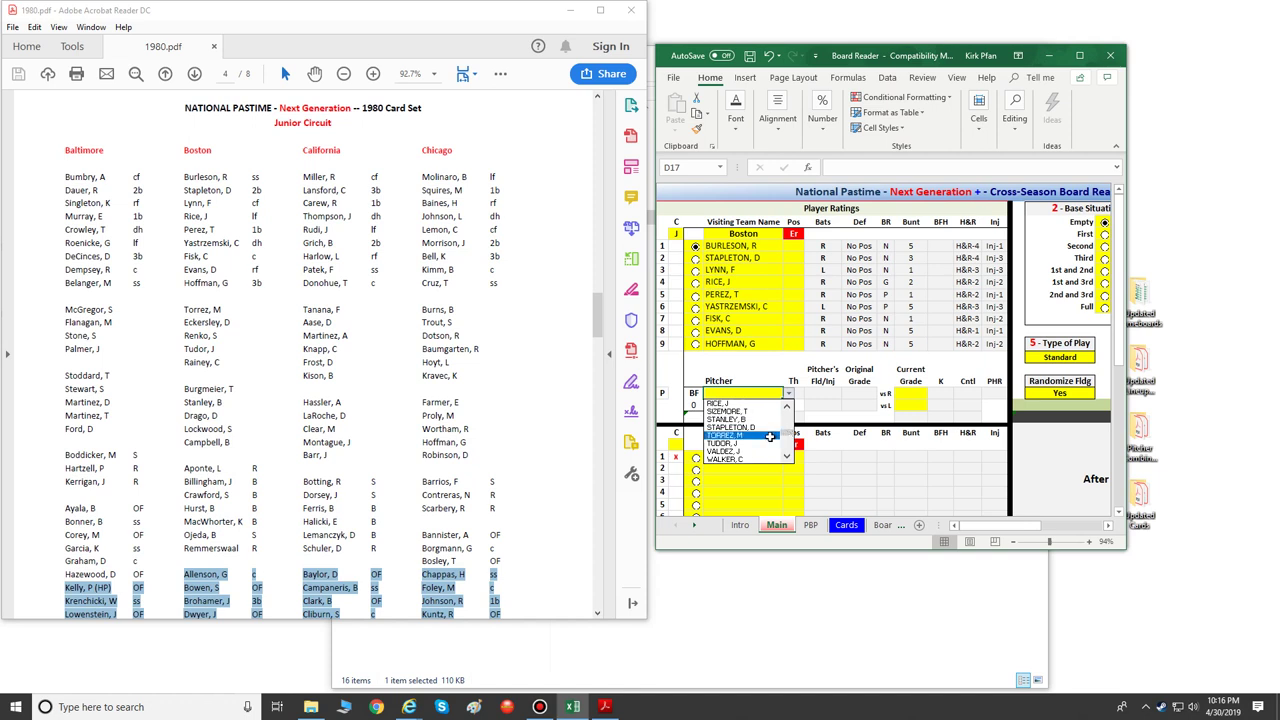
left_click(770, 437)
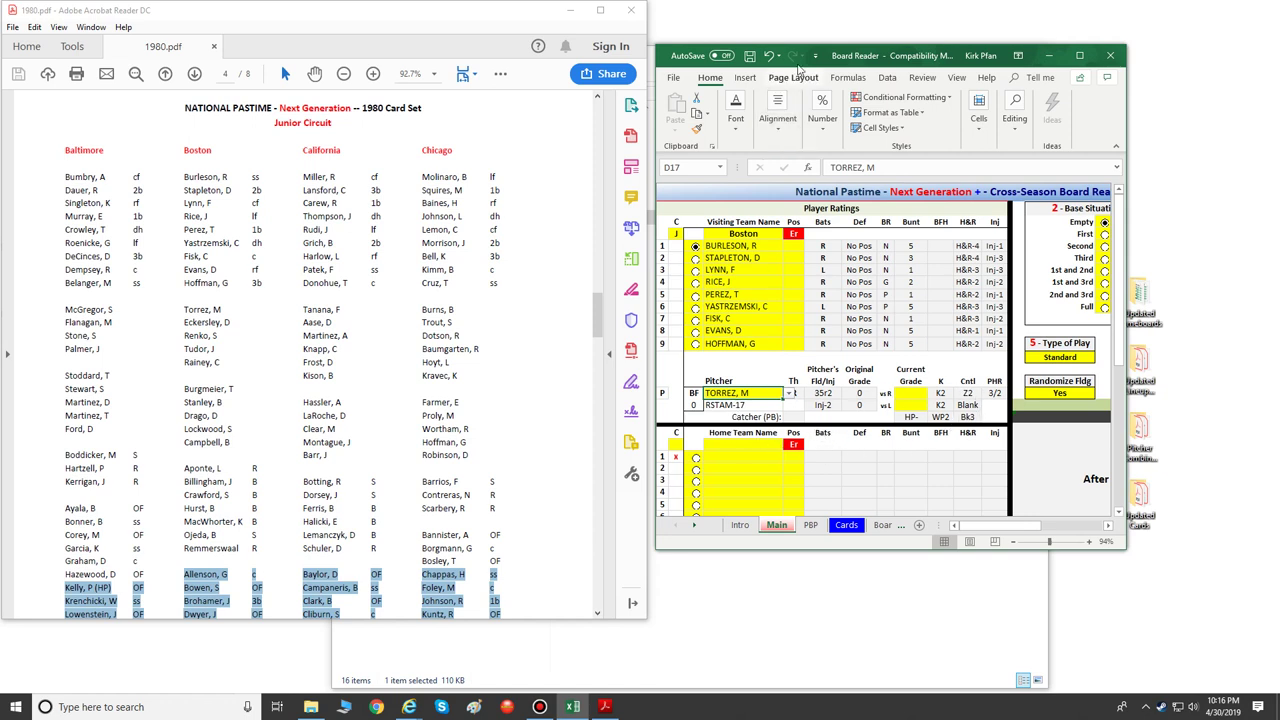
Step: Enlarge the Board Reader window taller and wider to show more of the board
left_click_drag(893, 65, 904, 38)
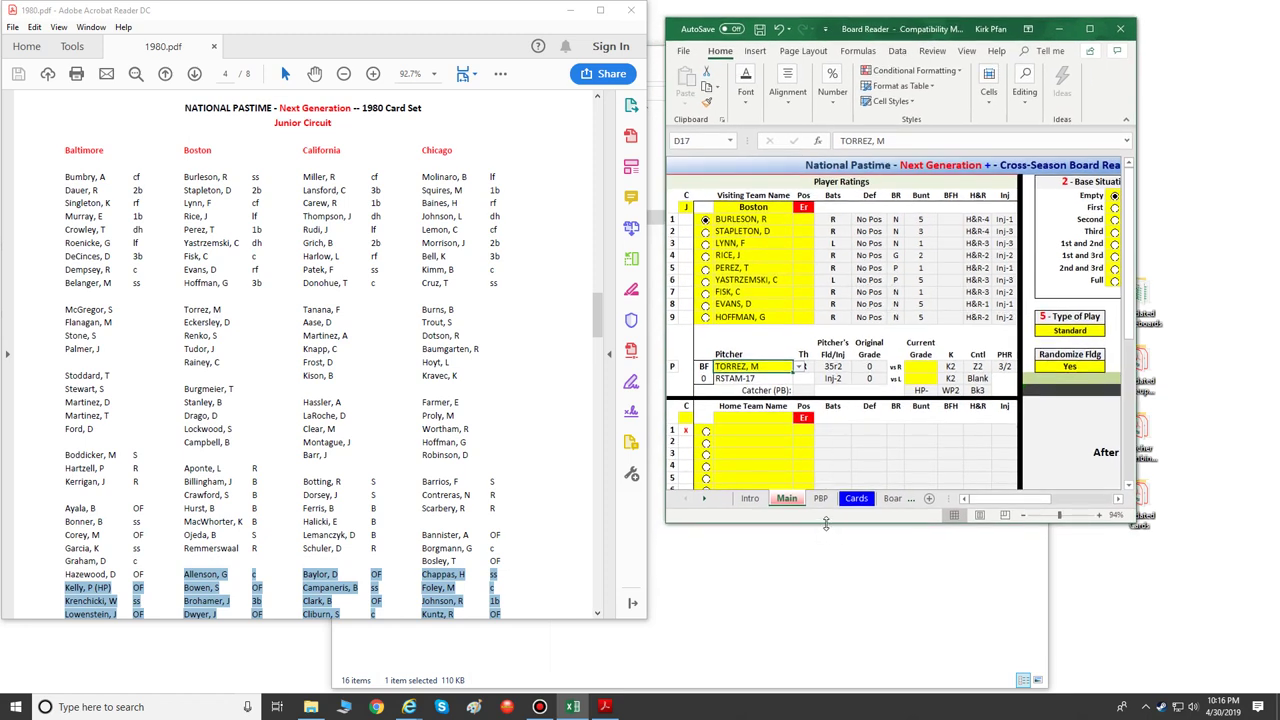
left_click_drag(826, 524, 840, 668)
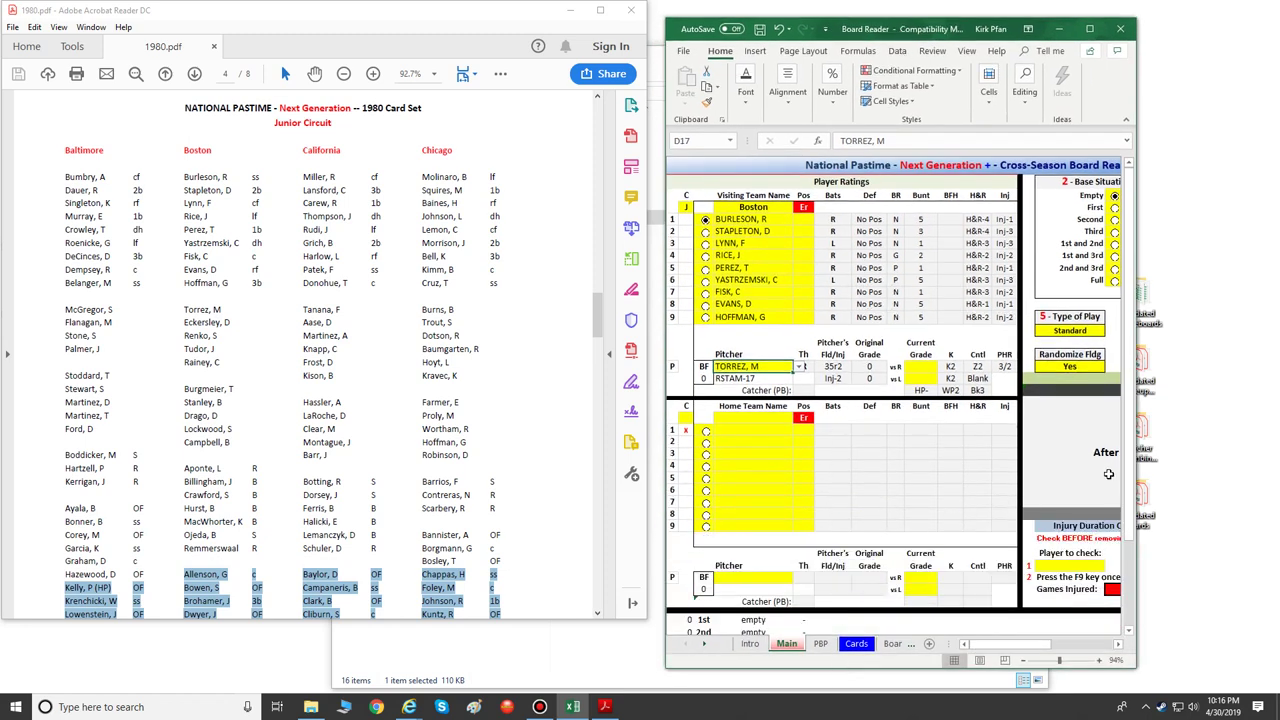
left_click_drag(1137, 470, 1246, 466)
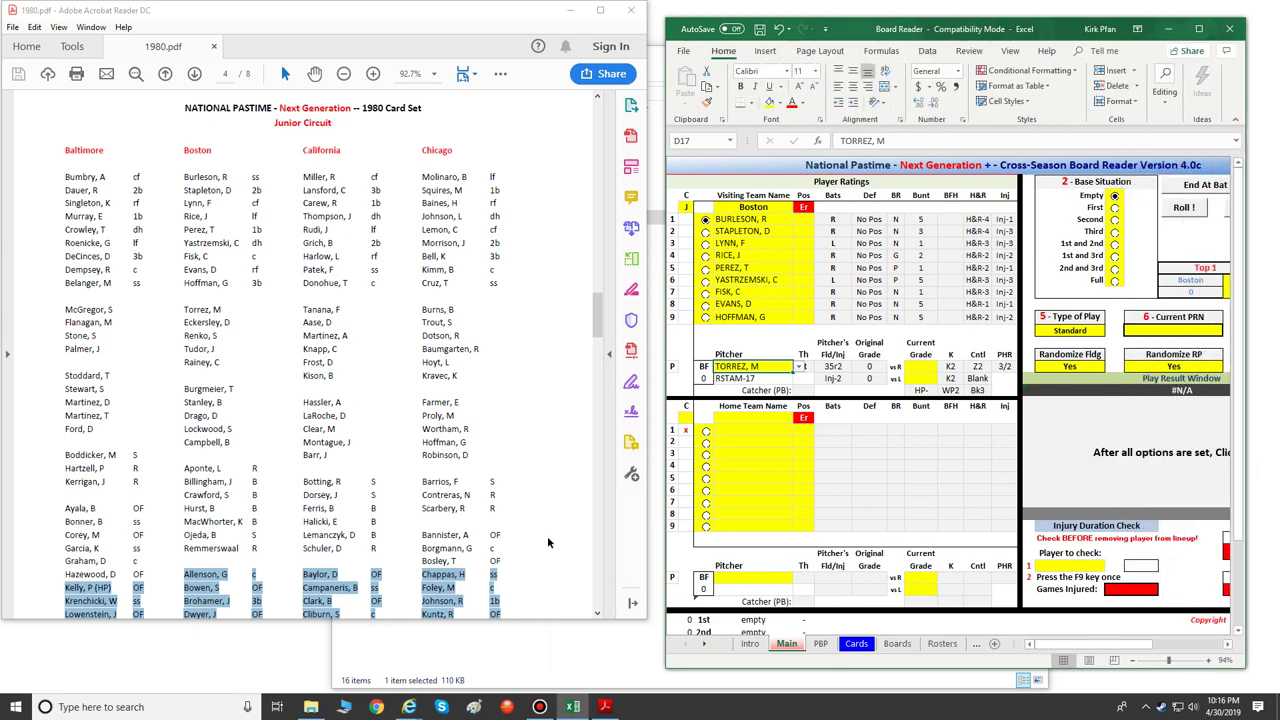
Step: Check the NPNGPlus folder and the 1980 PDF, then return to the Board Reader workbook
left_click(527, 654)
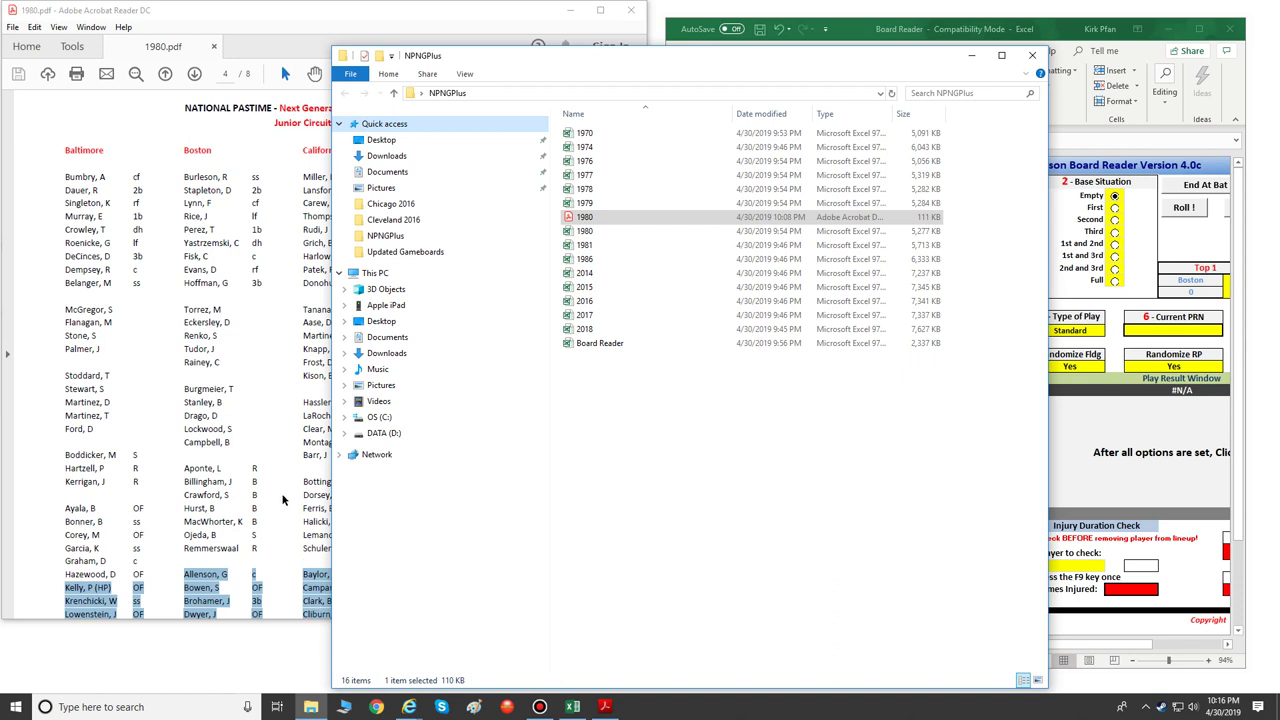
left_click(295, 510)
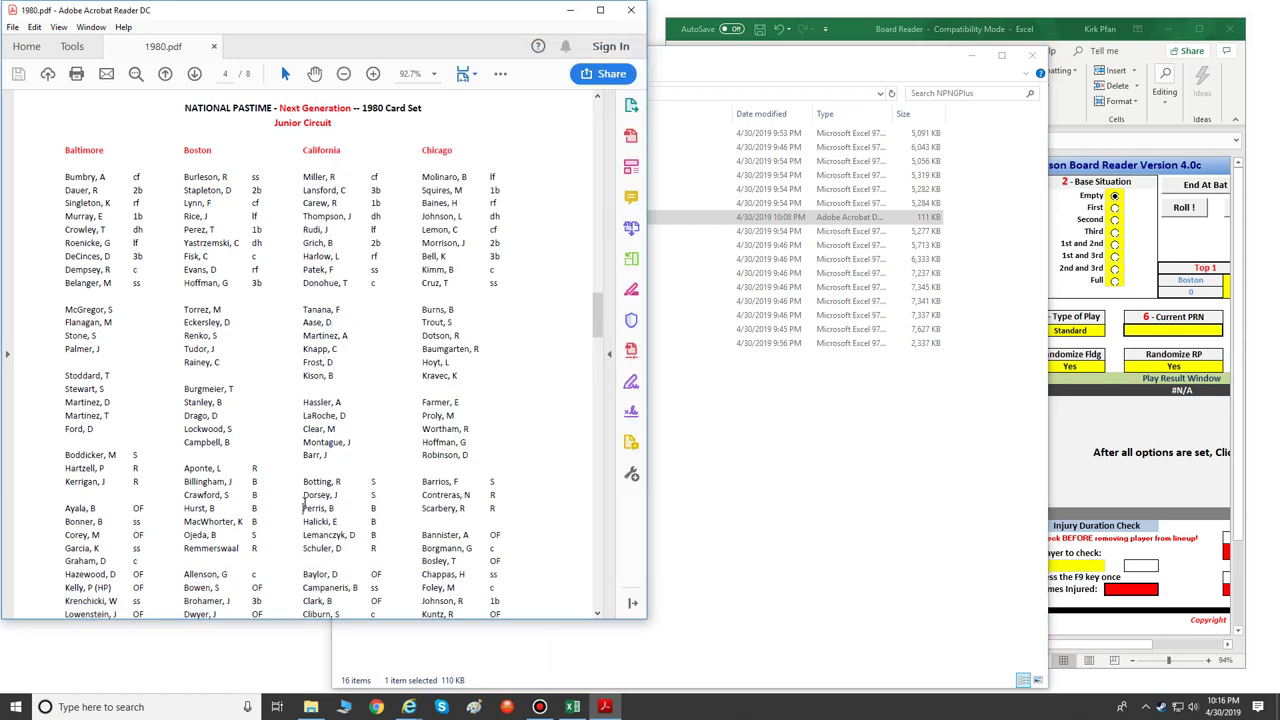
left_click(699, 535)
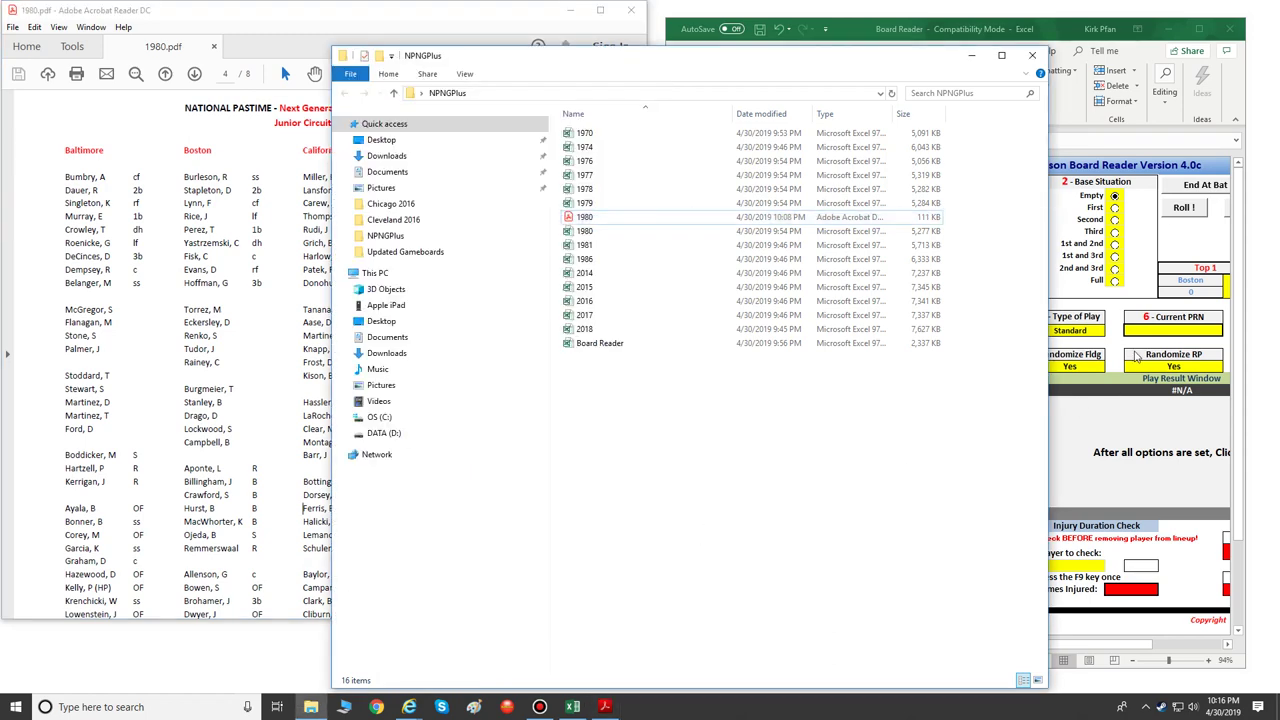
left_click(1058, 36)
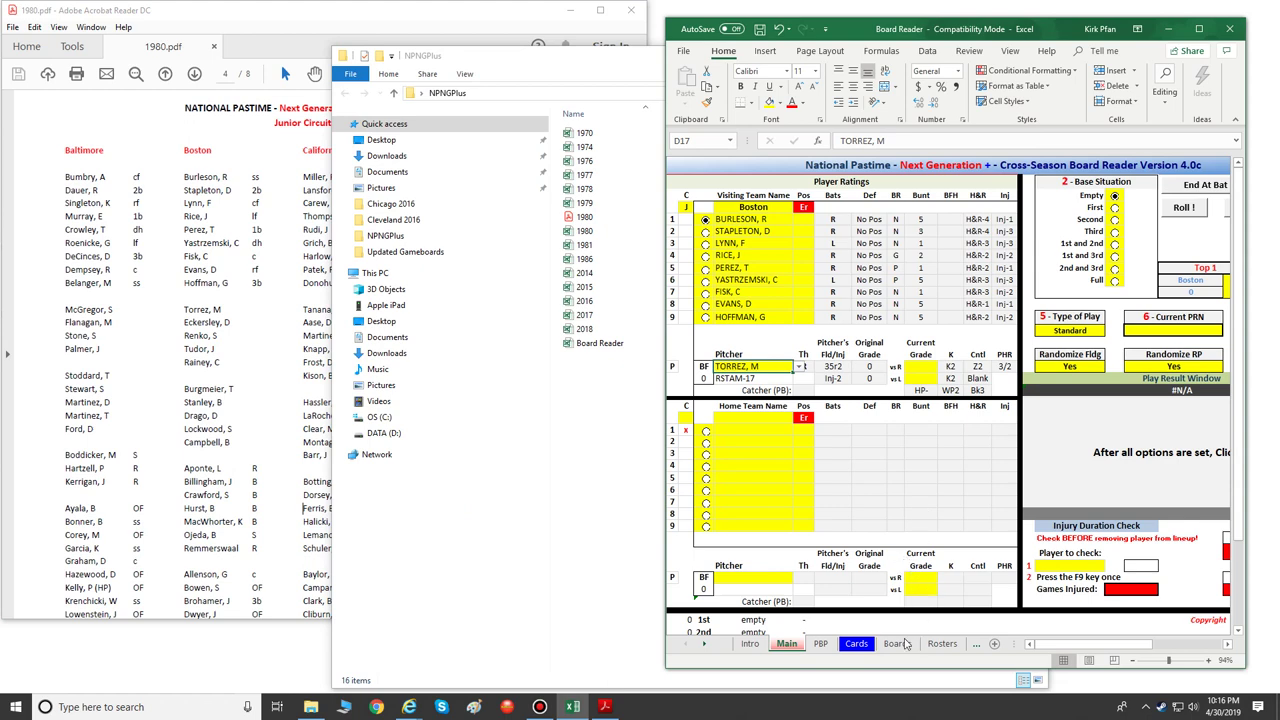
Step: On the Rosters sheet, change the Boston team name in F7 to 'Boston 1980'
left_click(895, 644)
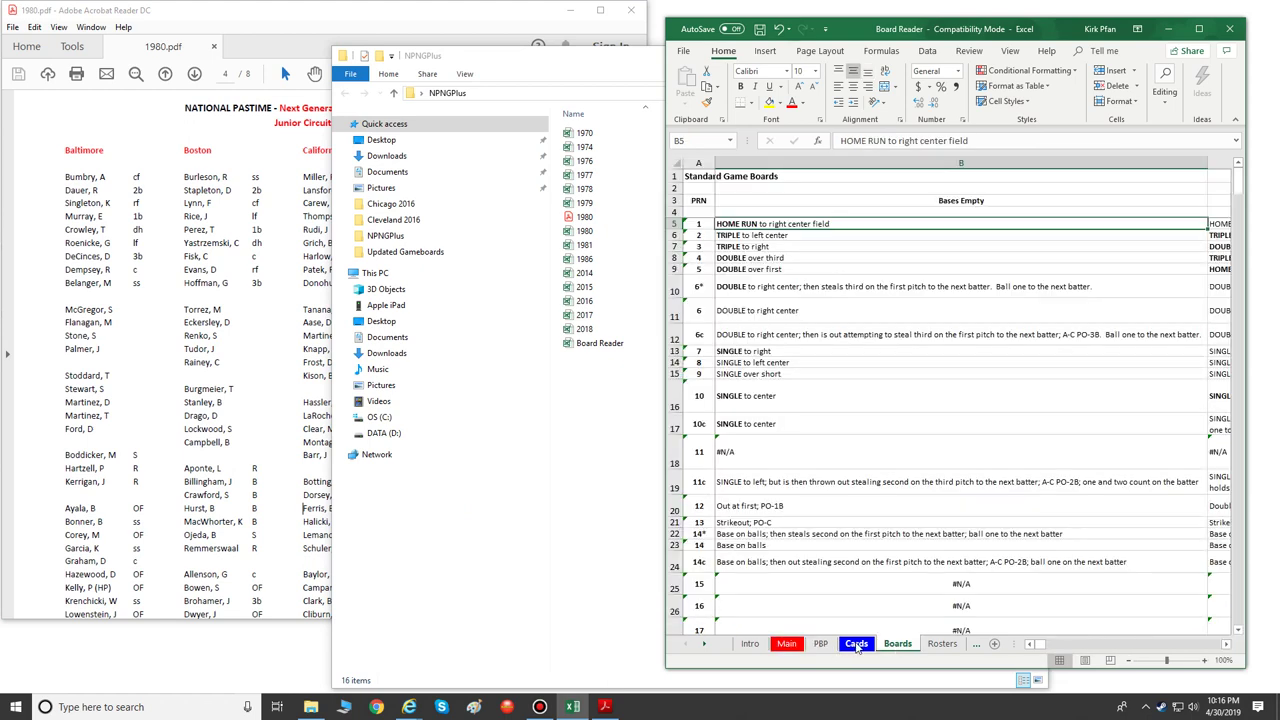
left_click(856, 645)
left_click(940, 644)
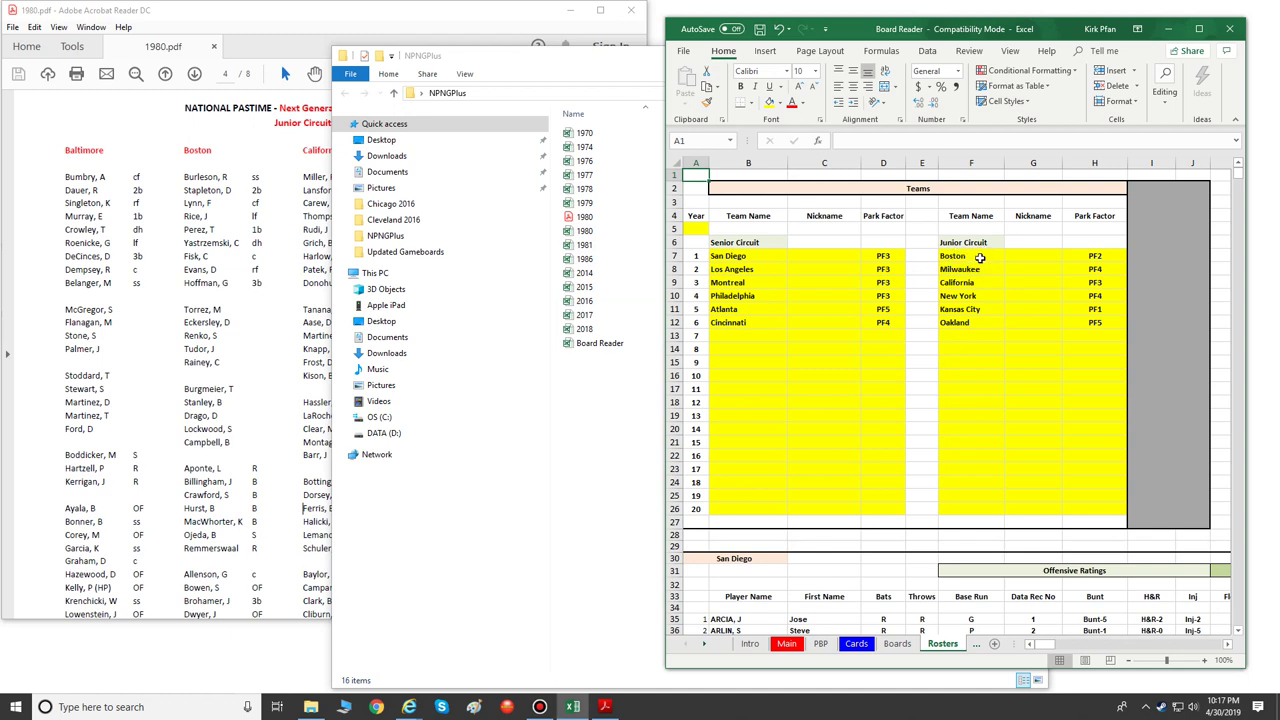
left_click(980, 257)
left_click(890, 140)
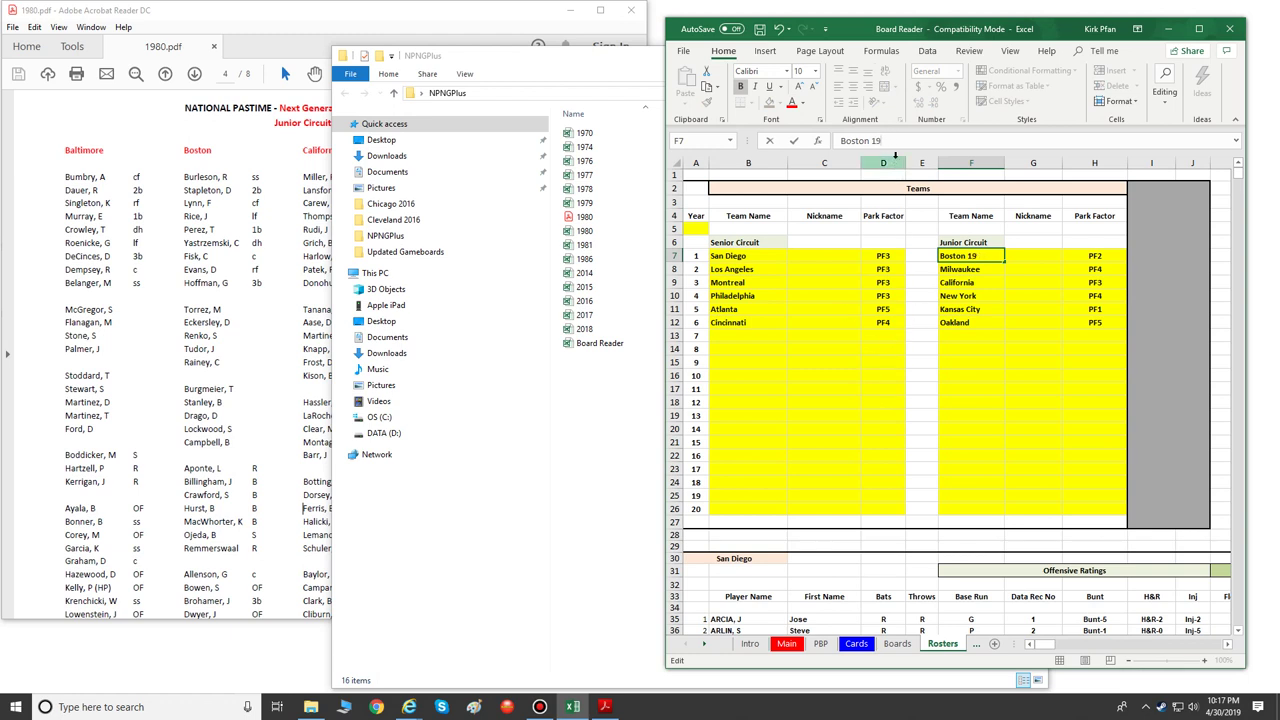
type("1980")
key("Return")
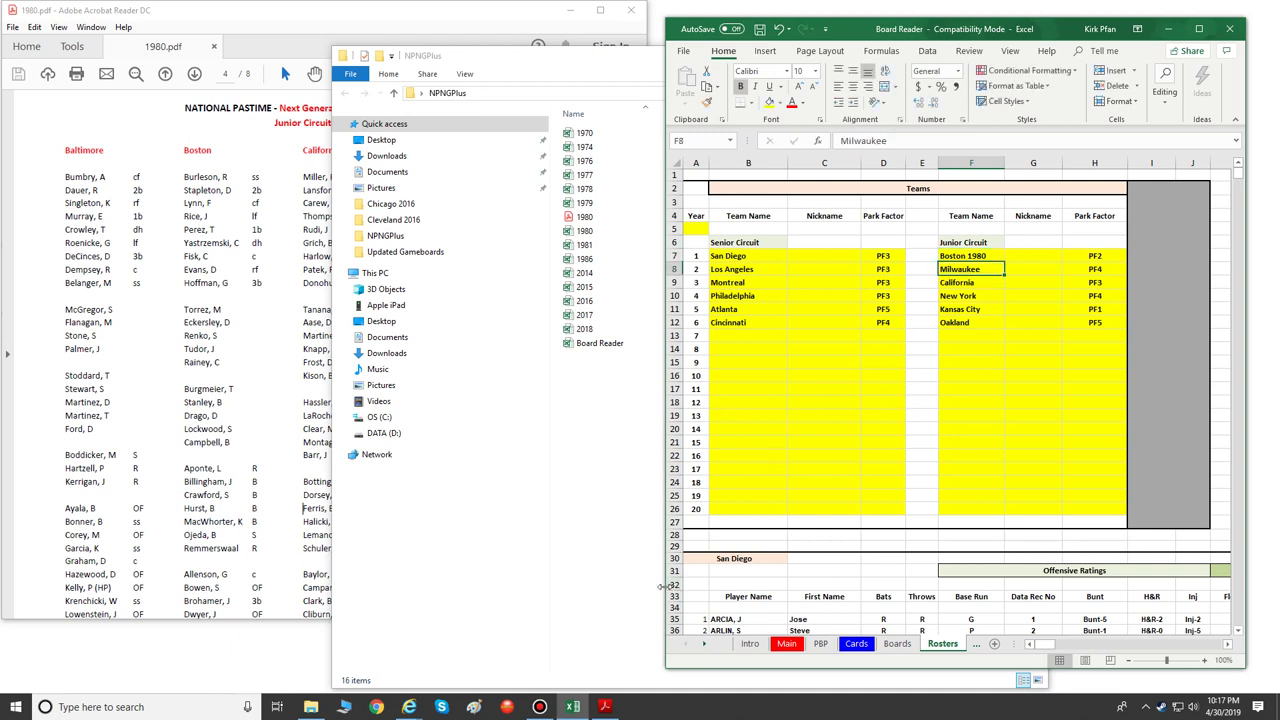
left_click_drag(664, 590, 559, 597)
Step: Pick Boston 1980 as the visiting team name in D4 on the Main board
left_click(680, 643)
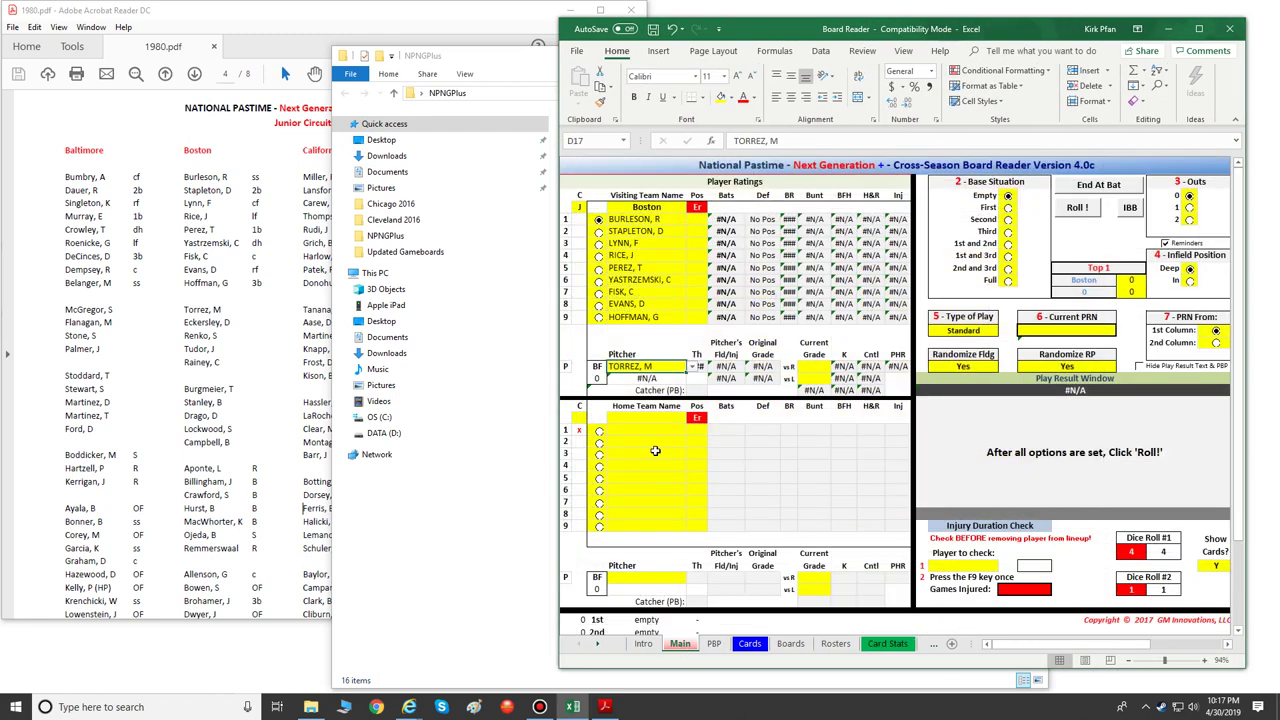
left_click(650, 208)
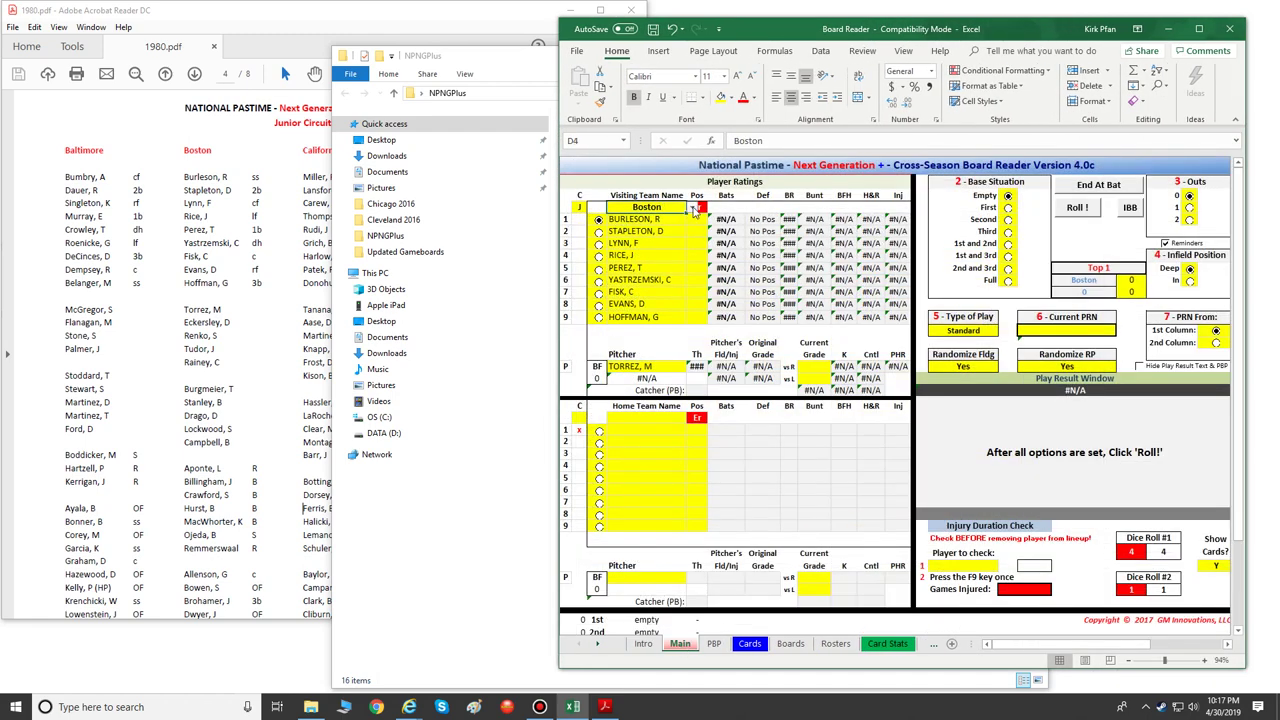
left_click(692, 207)
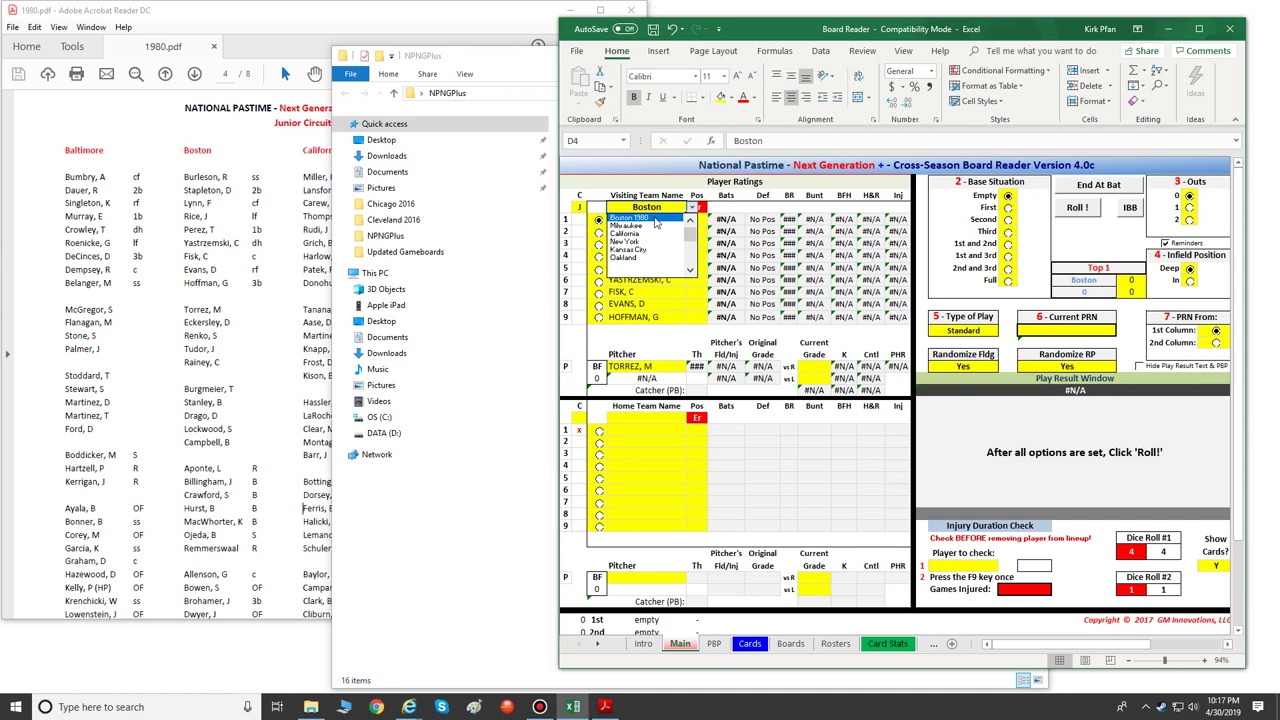
left_click(655, 219)
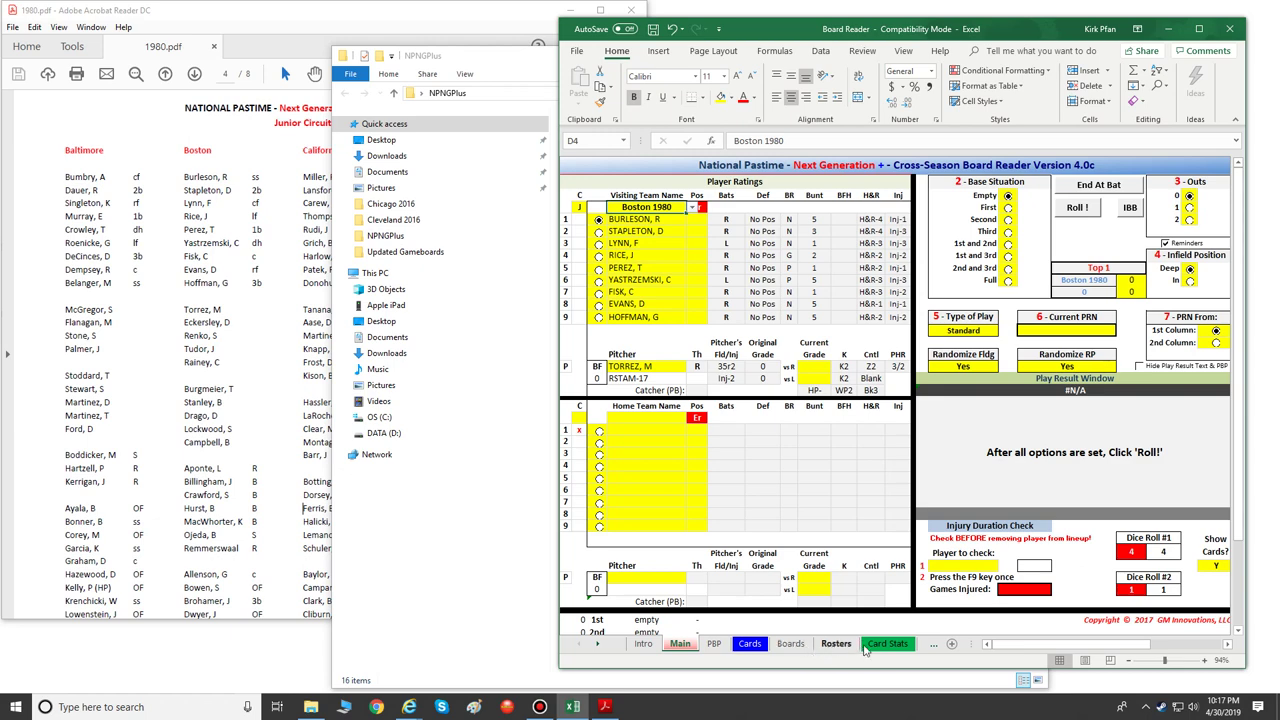
left_click(836, 644)
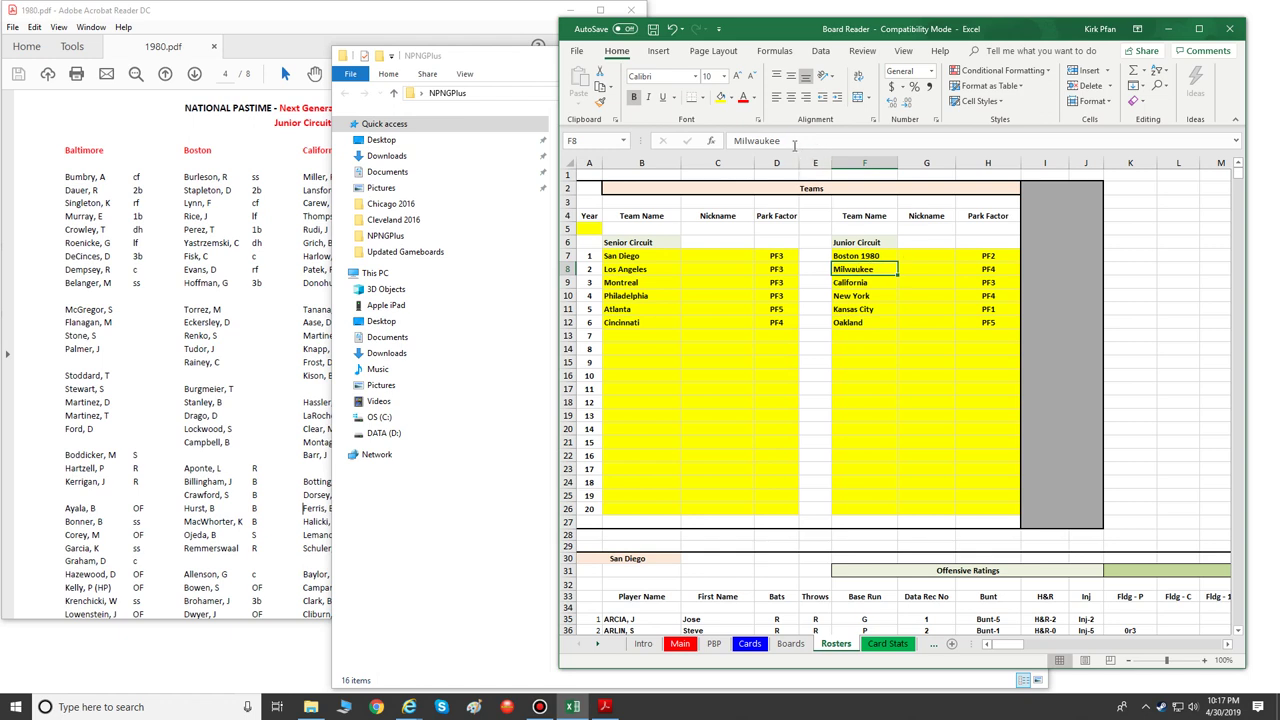
Step: Change the Rosters cell F8 from Milwaukee to Milwaukee 1980, then return to Main
left_click(794, 144)
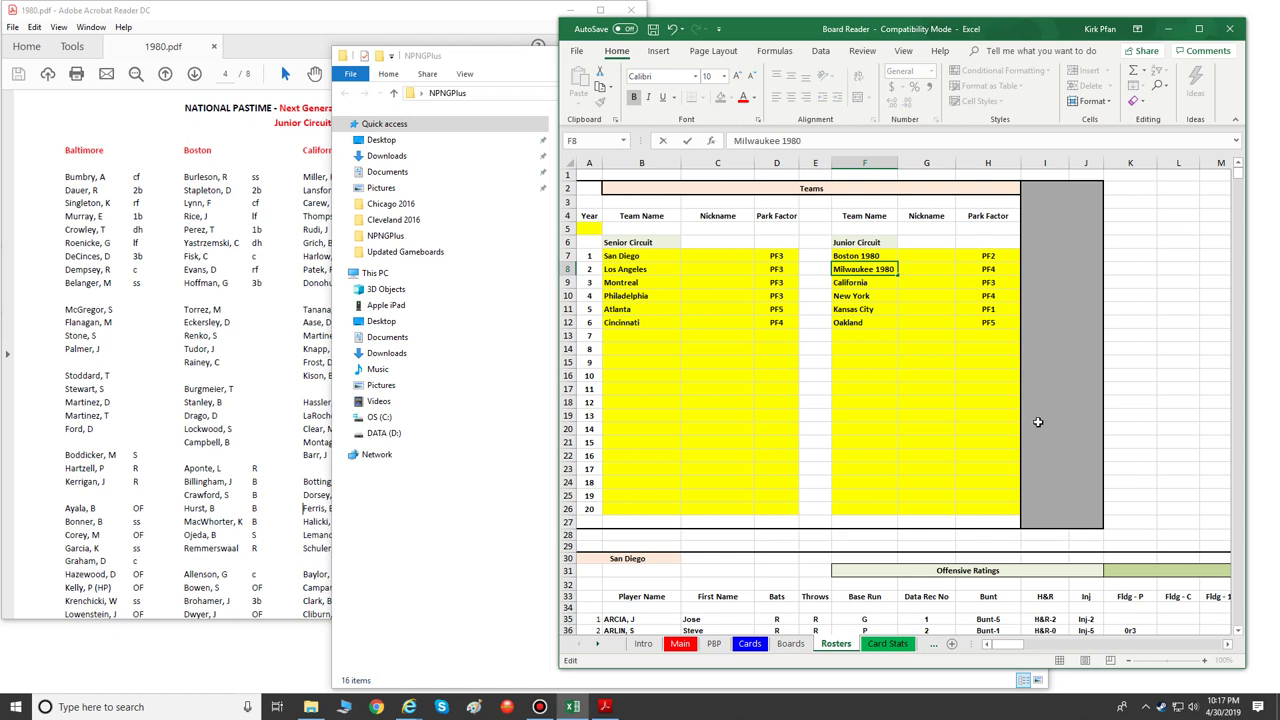
left_click(1038, 422)
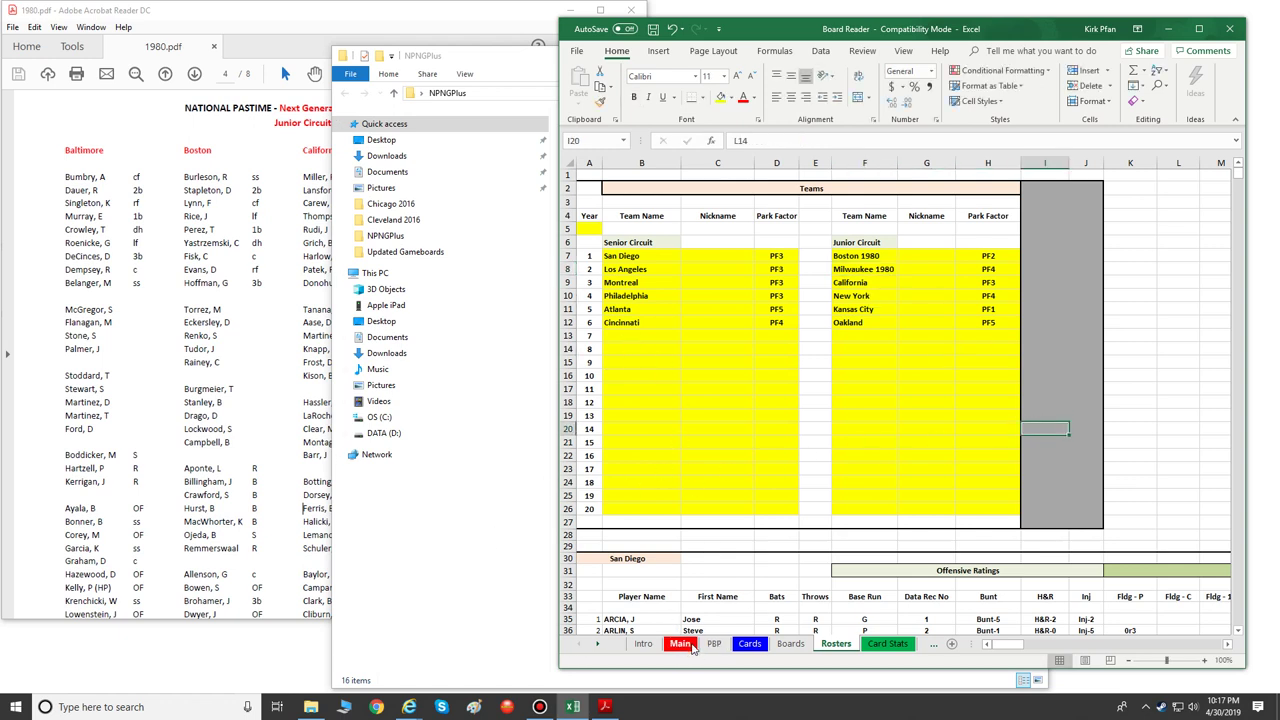
left_click(714, 644)
left_click(750, 644)
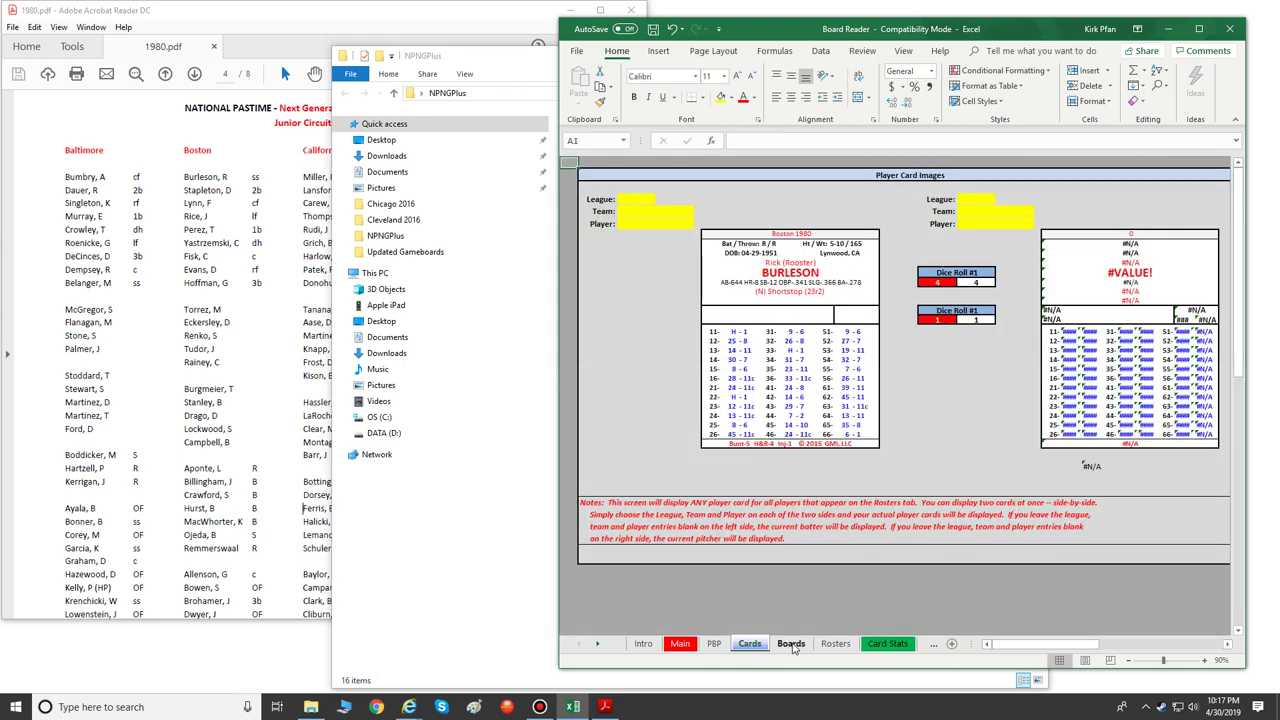
left_click(791, 644)
left_click(680, 644)
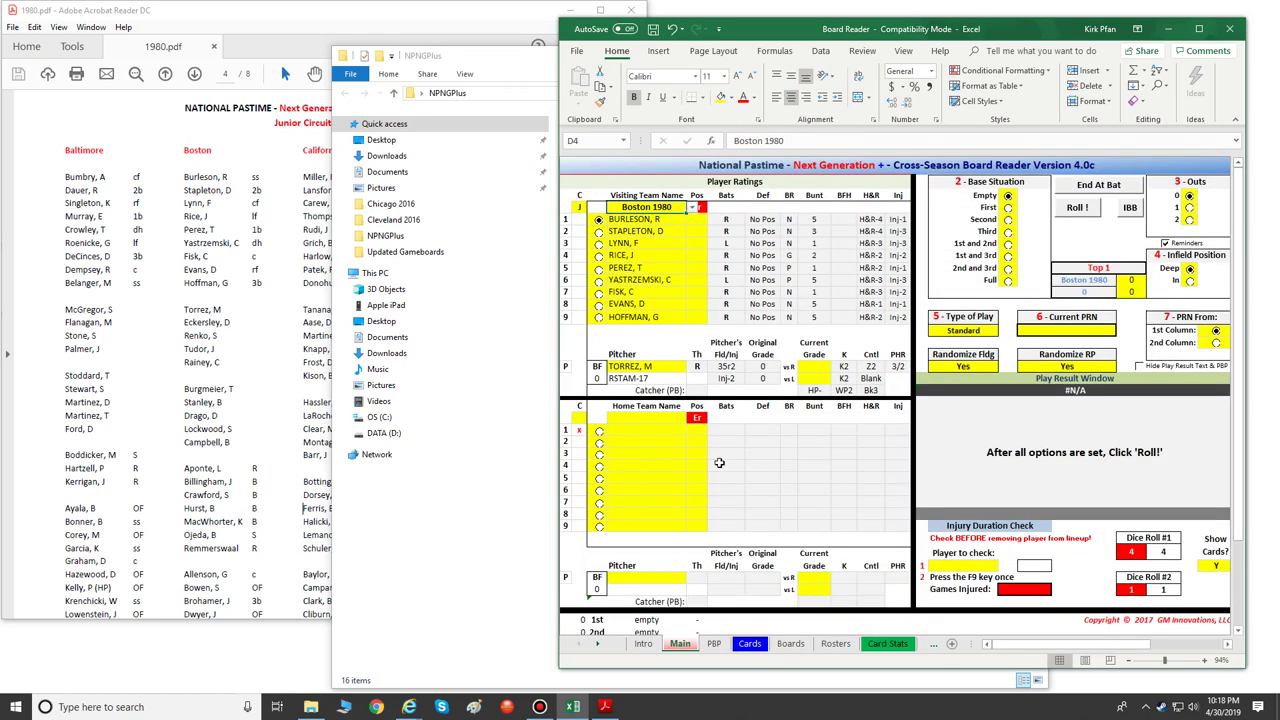
Step: Set the home team's C column cell B22 to J
left_click(580, 418)
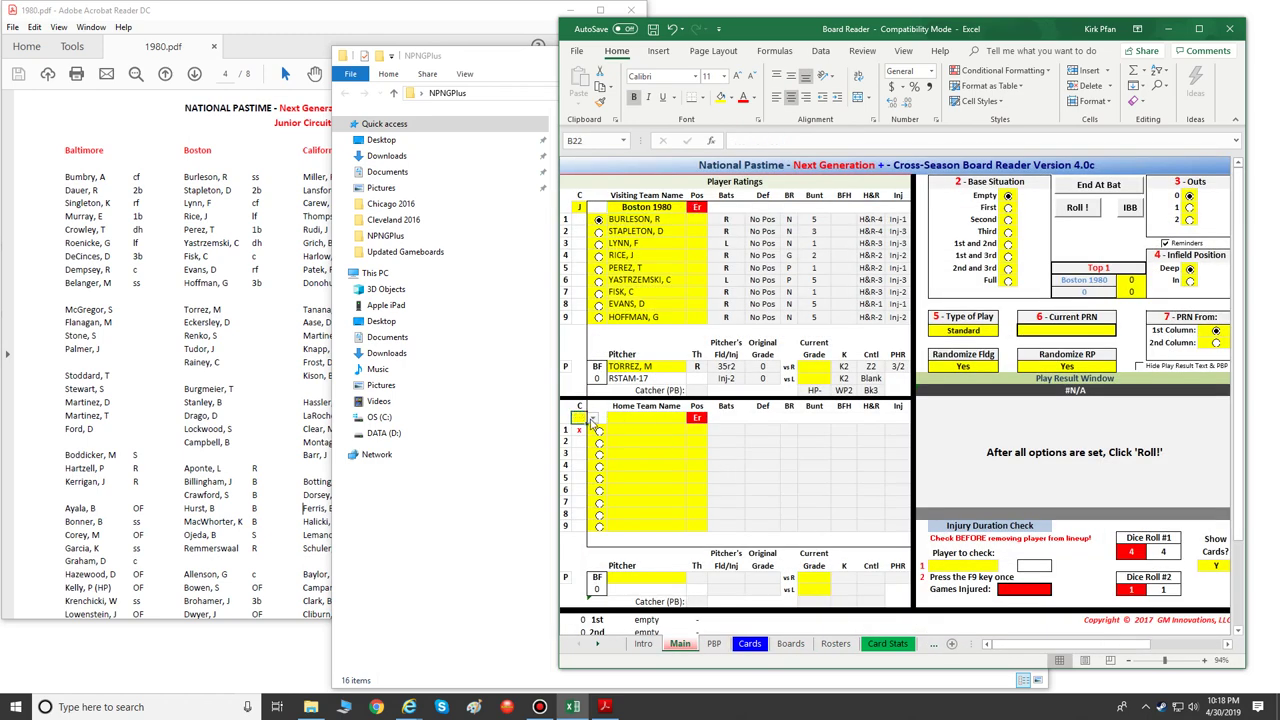
left_click(592, 418)
left_click(584, 431)
Step: Choose Milwaukee 1980 as the home team in D22, then bring up the 1980 card set PDF
left_click(645, 418)
left_click(692, 418)
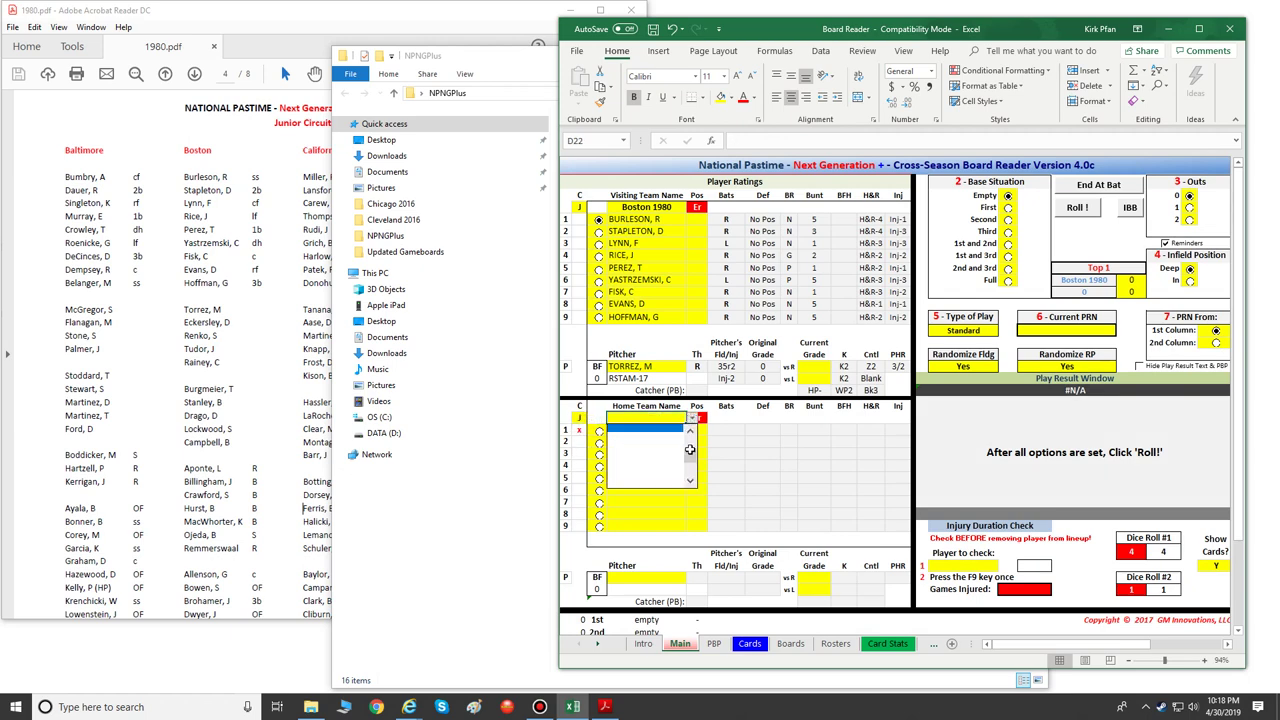
left_click_drag(689, 452, 689, 438)
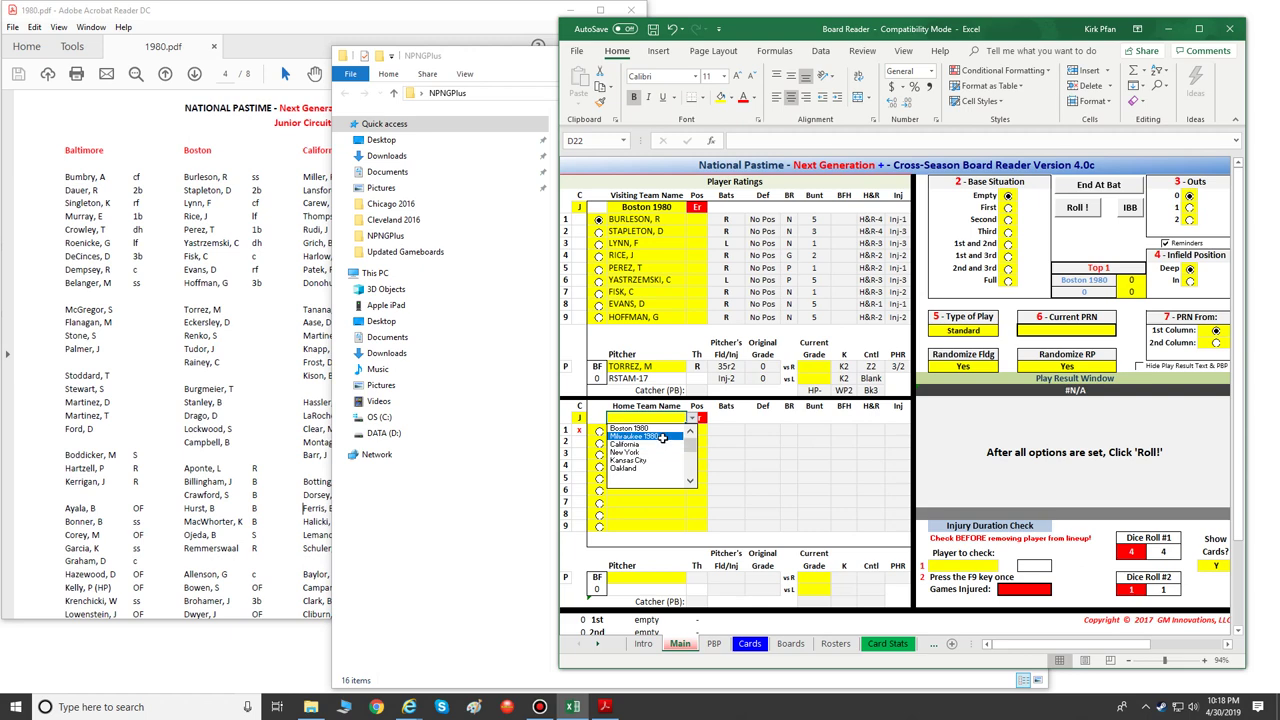
left_click(662, 437)
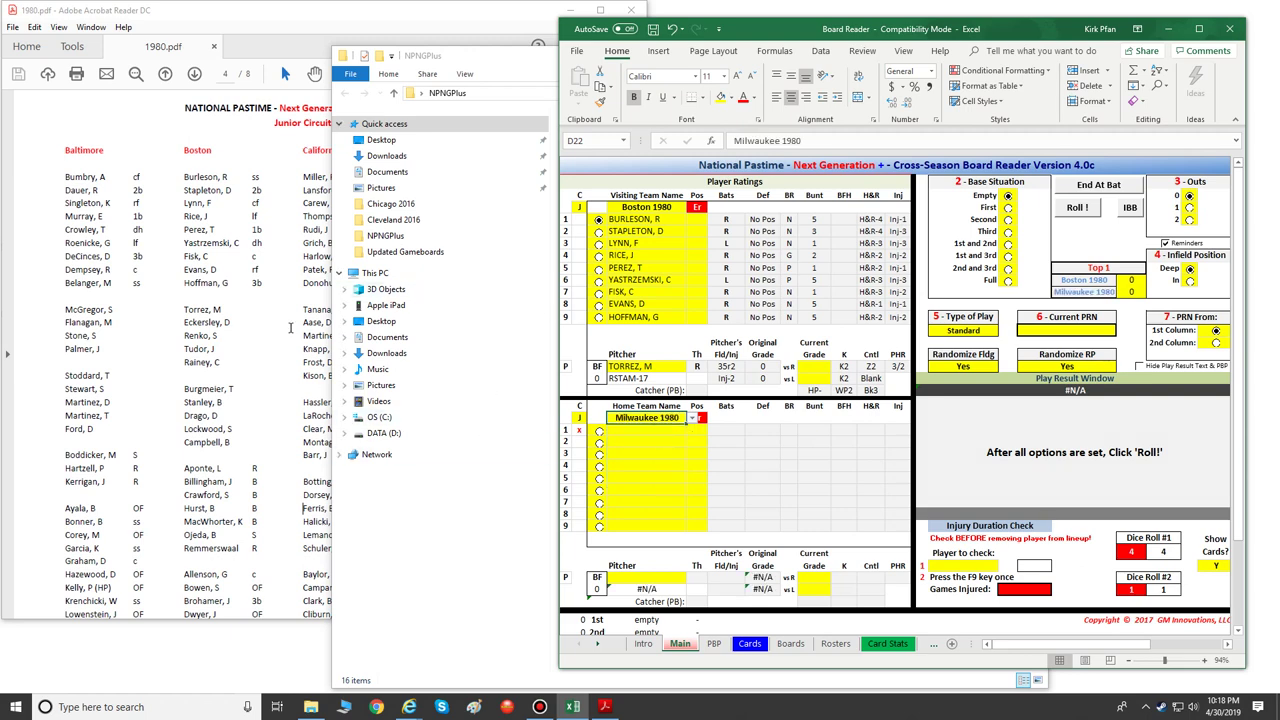
left_click(290, 326)
scroll(364, 334, "down", 10)
Step: Scroll the PDF to Milwaukee's page 5 roster and place its window beside the board
scroll(421, 403, "down", 6)
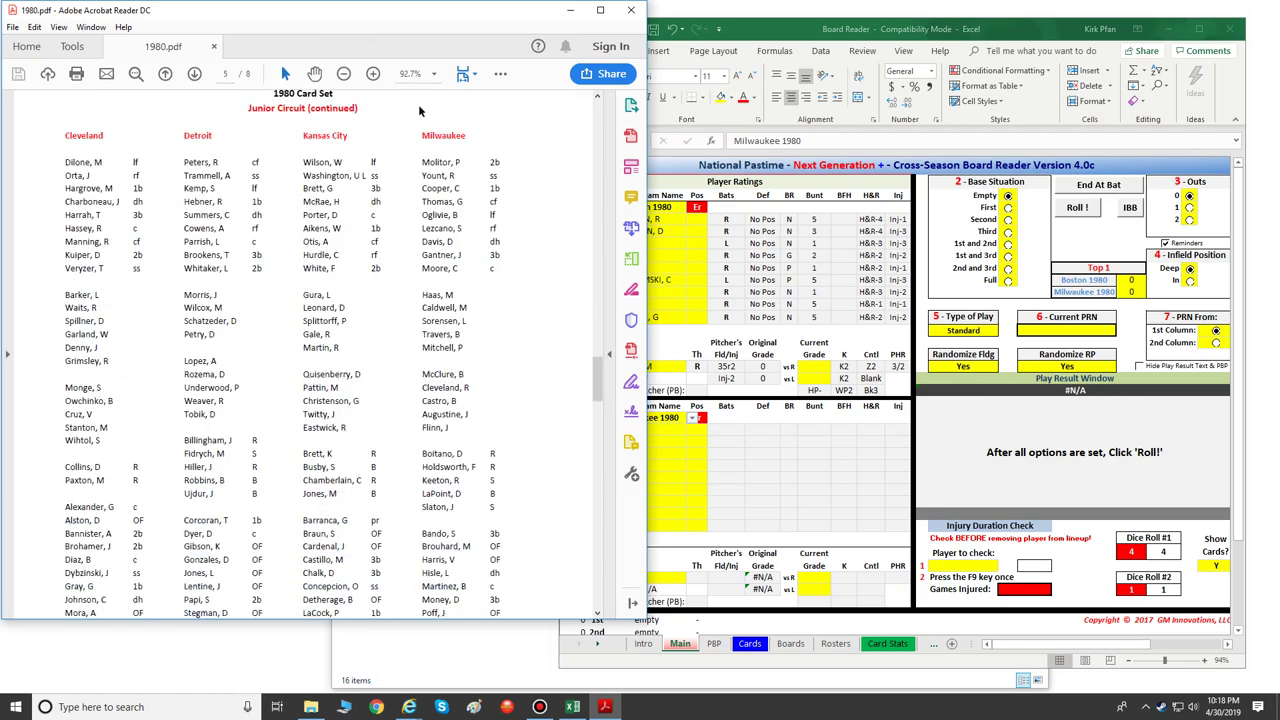
mouse_move(646, 230)
left_mouse_down()
mouse_move(590, 232)
mouse_move(640, 232)
left_mouse_up()
left_click_drag(437, 12, 330, 31)
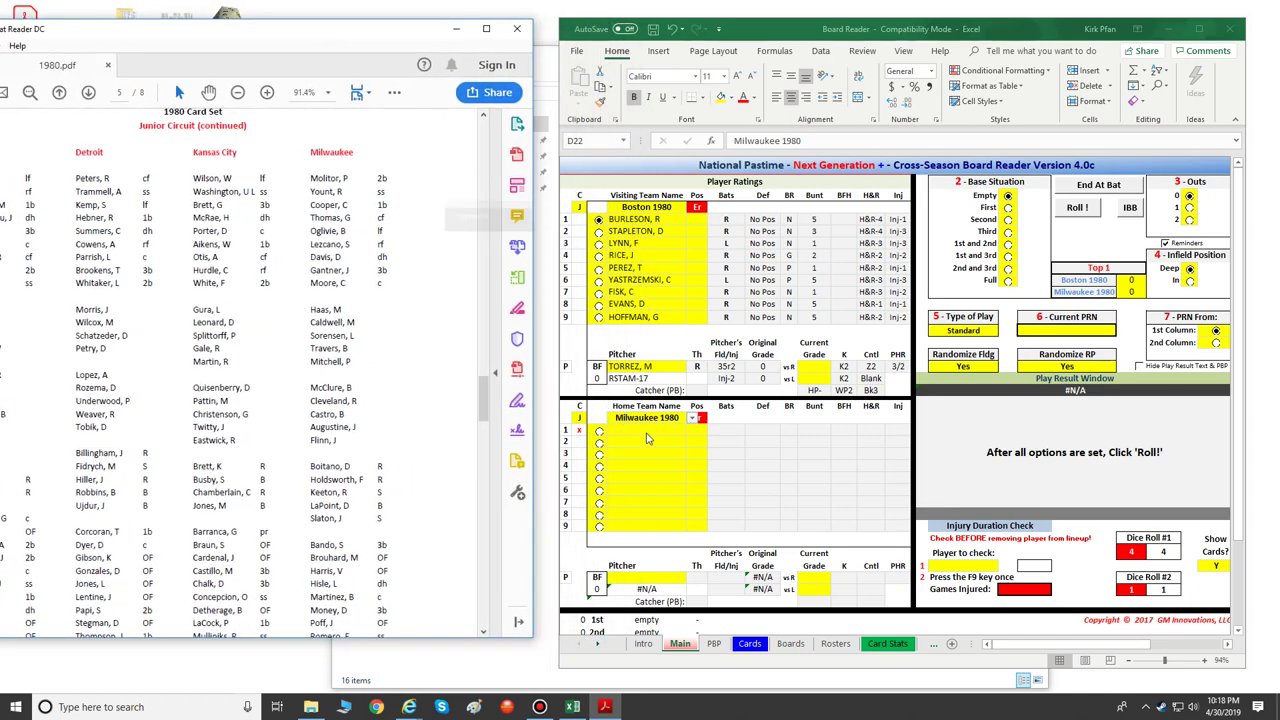
left_click(646, 432)
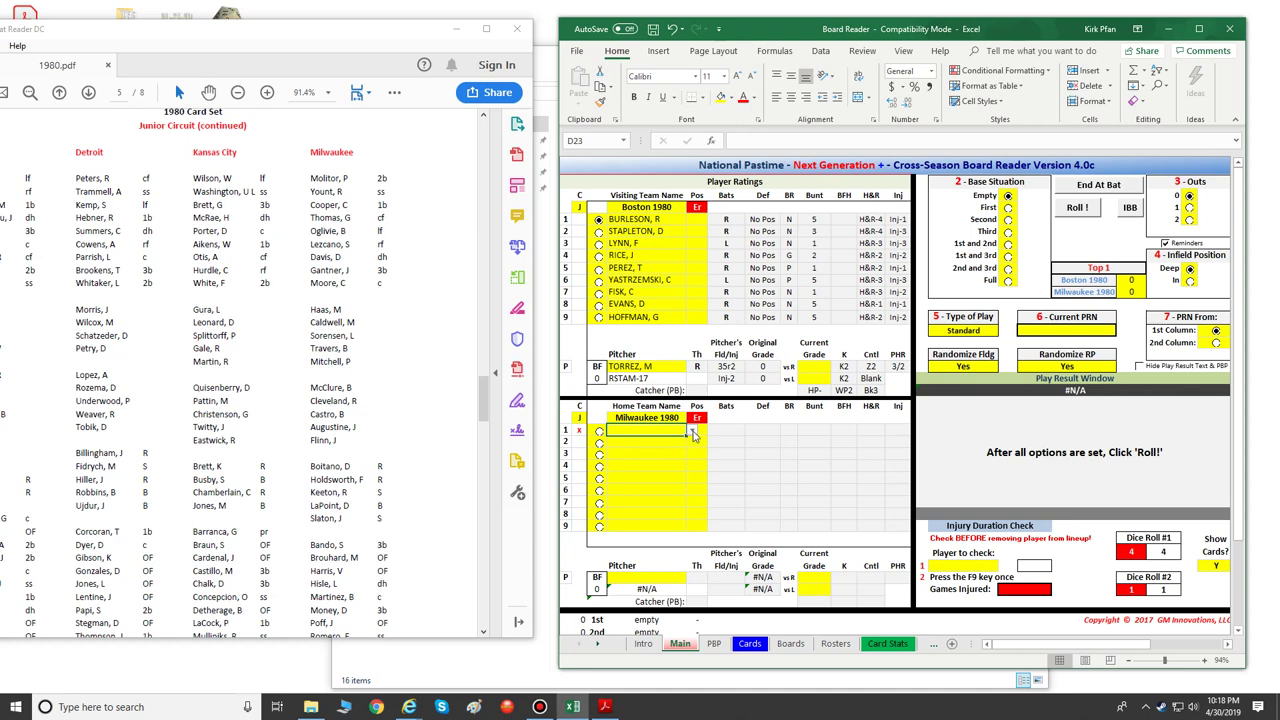
Step: Fill Milwaukee's first two home lineup slots with Molitor and Yount
left_click(692, 432)
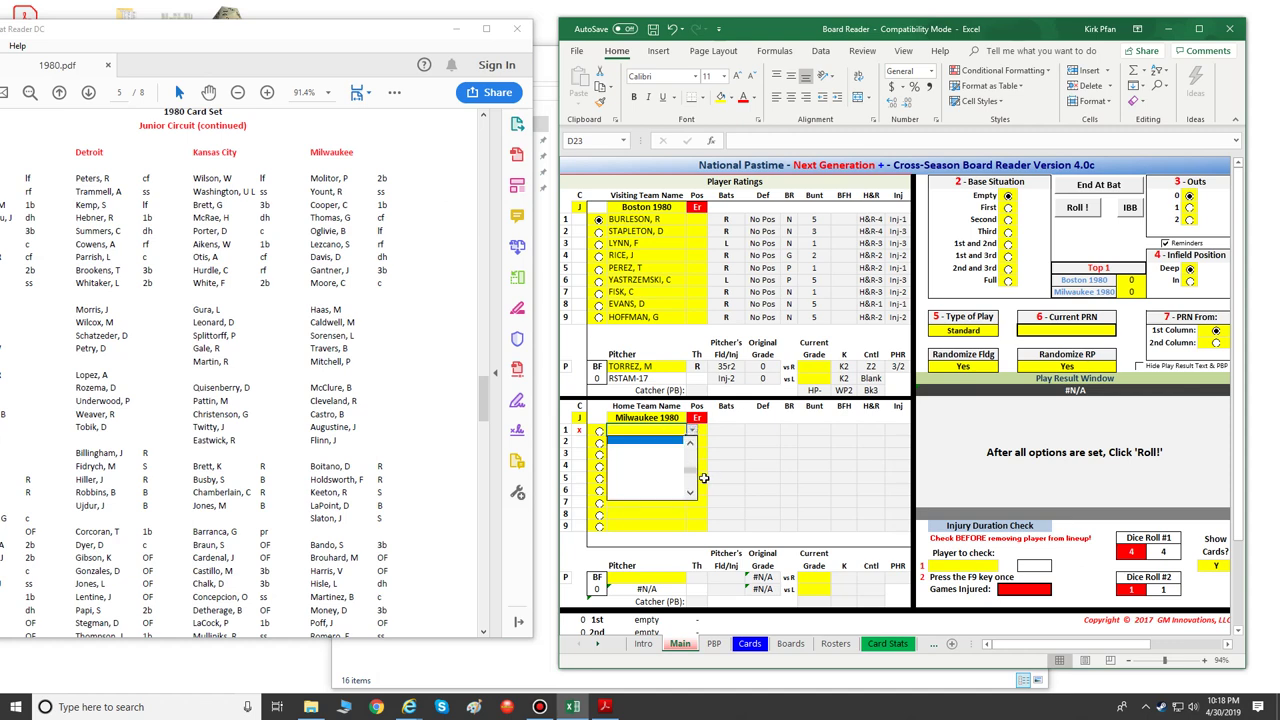
scroll(695, 476, "up", 5)
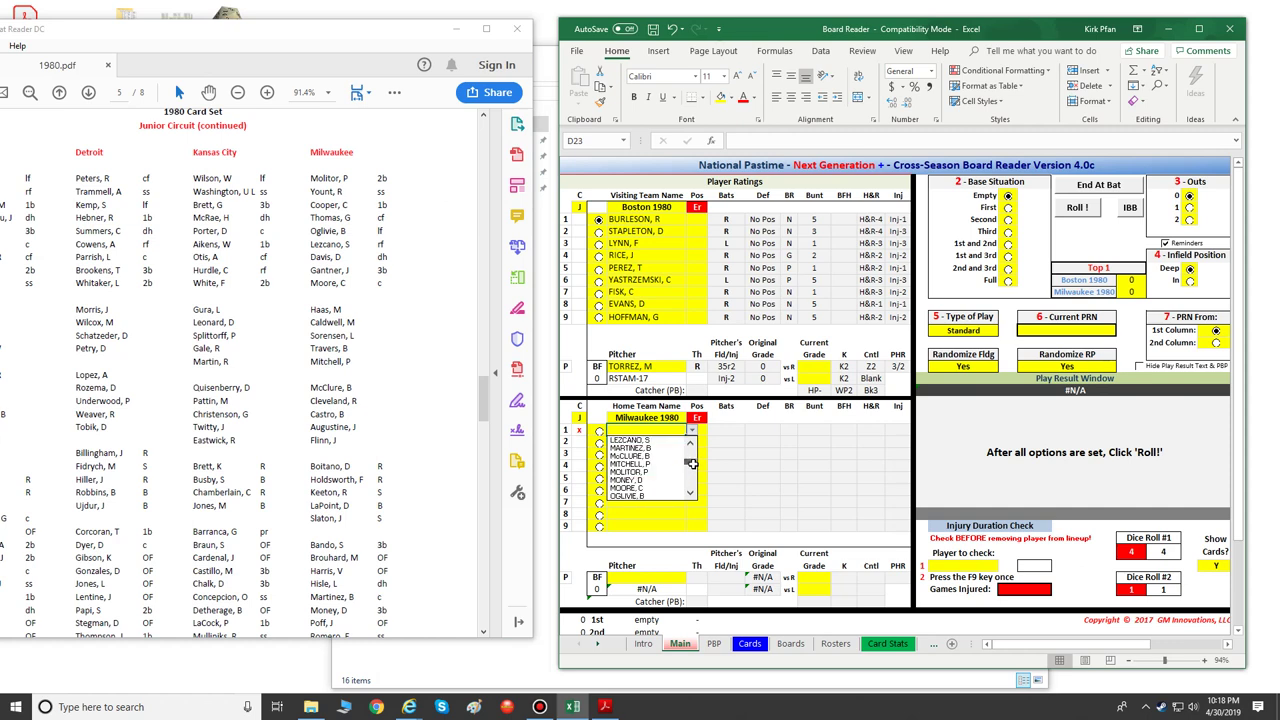
left_click(673, 470)
left_click(641, 442)
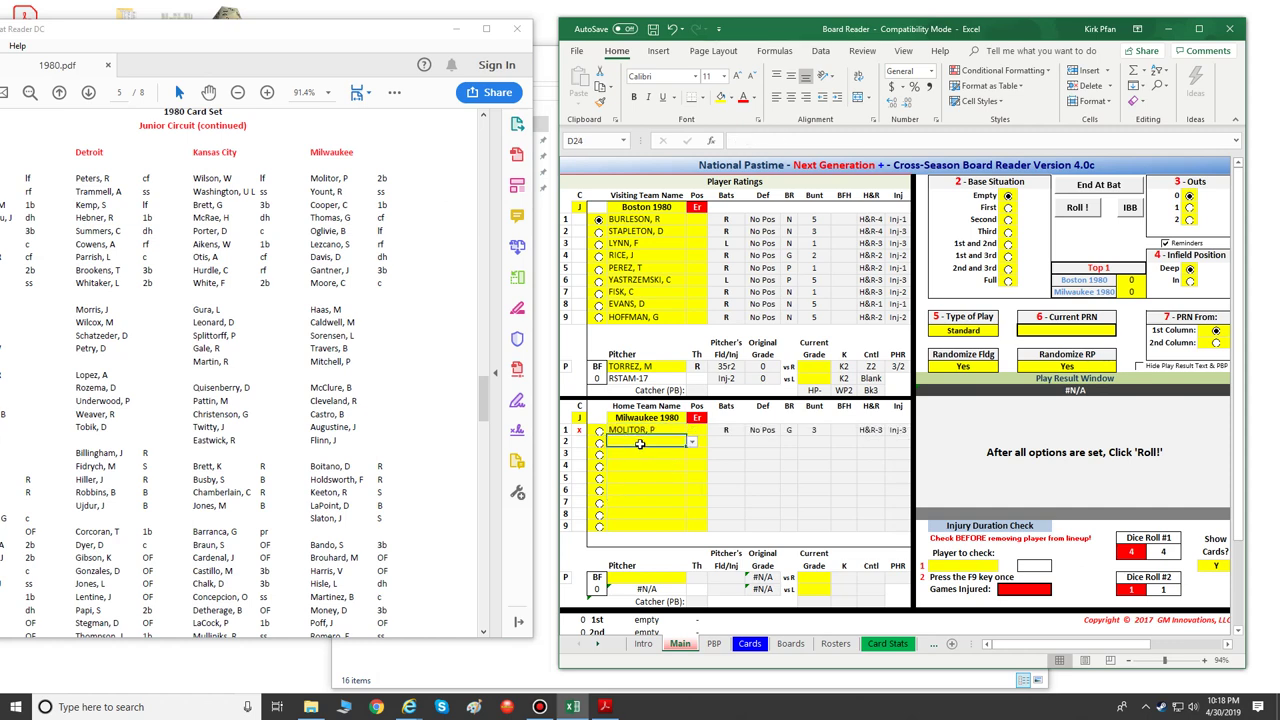
left_click(692, 445)
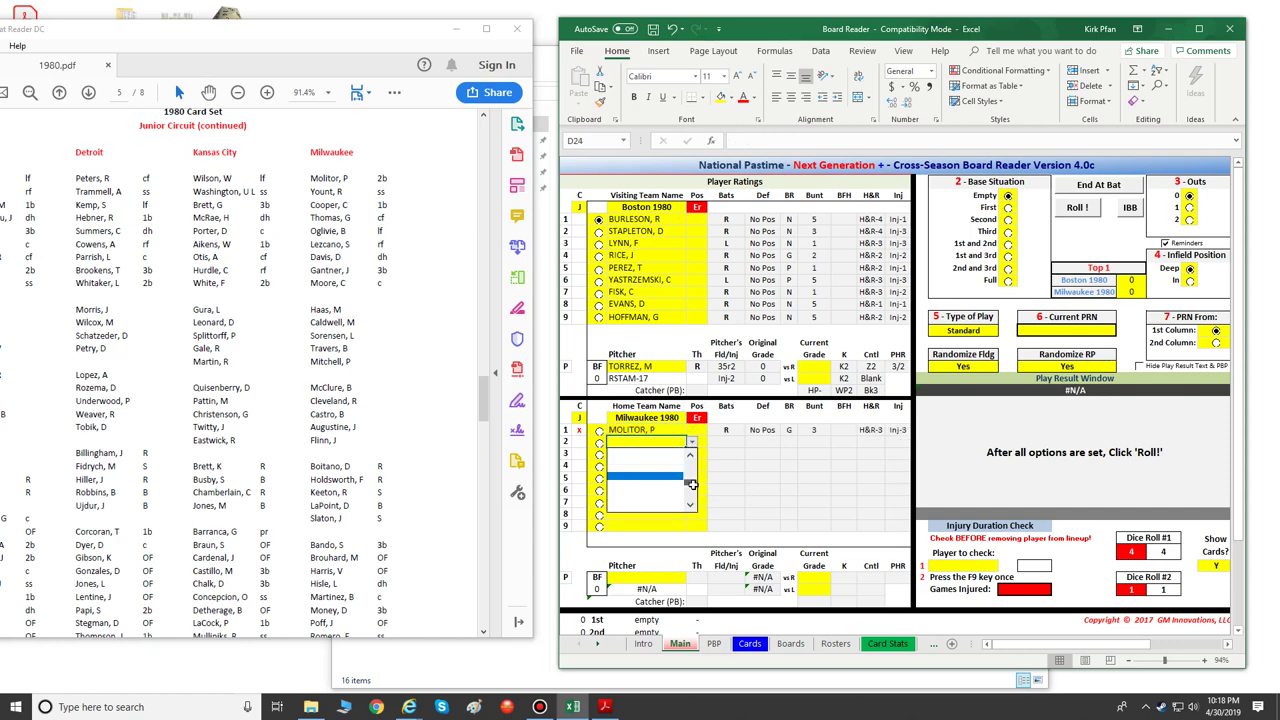
scroll(690, 482, "up", 2)
left_click(630, 468)
Step: Put Cooper and Thomas in the third and fourth home lineup slots
left_click(643, 455)
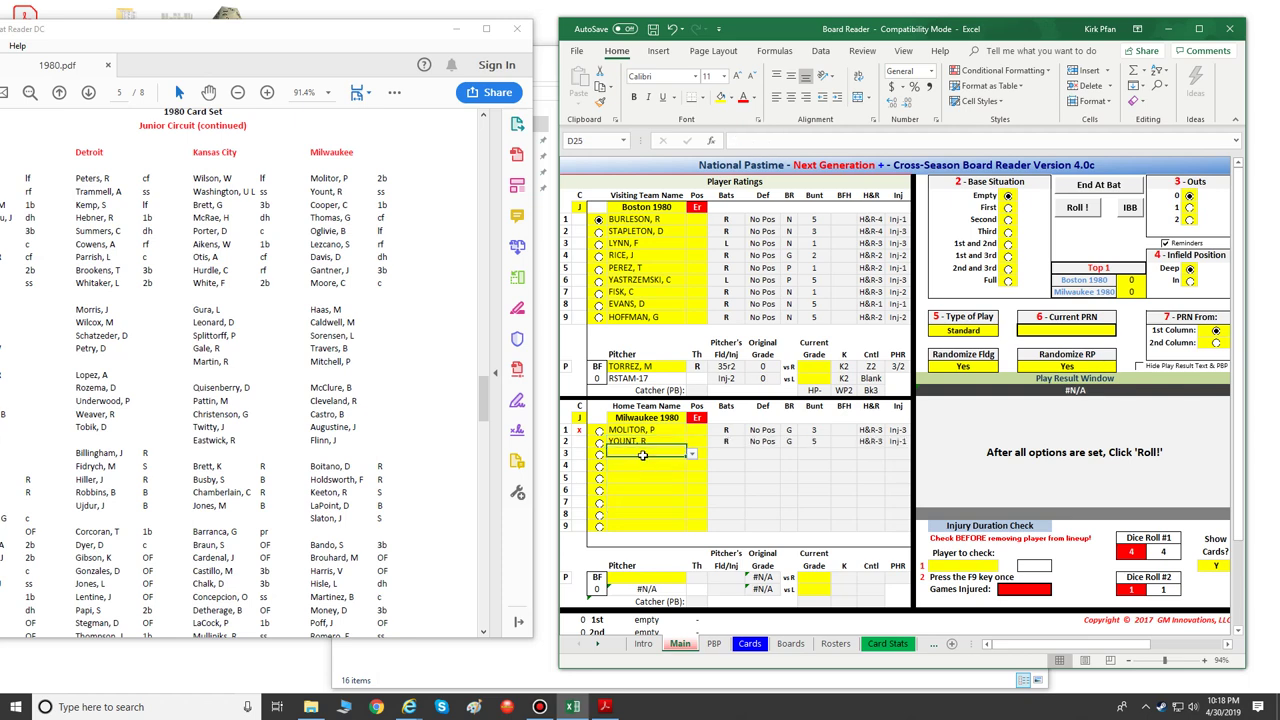
left_click(691, 455)
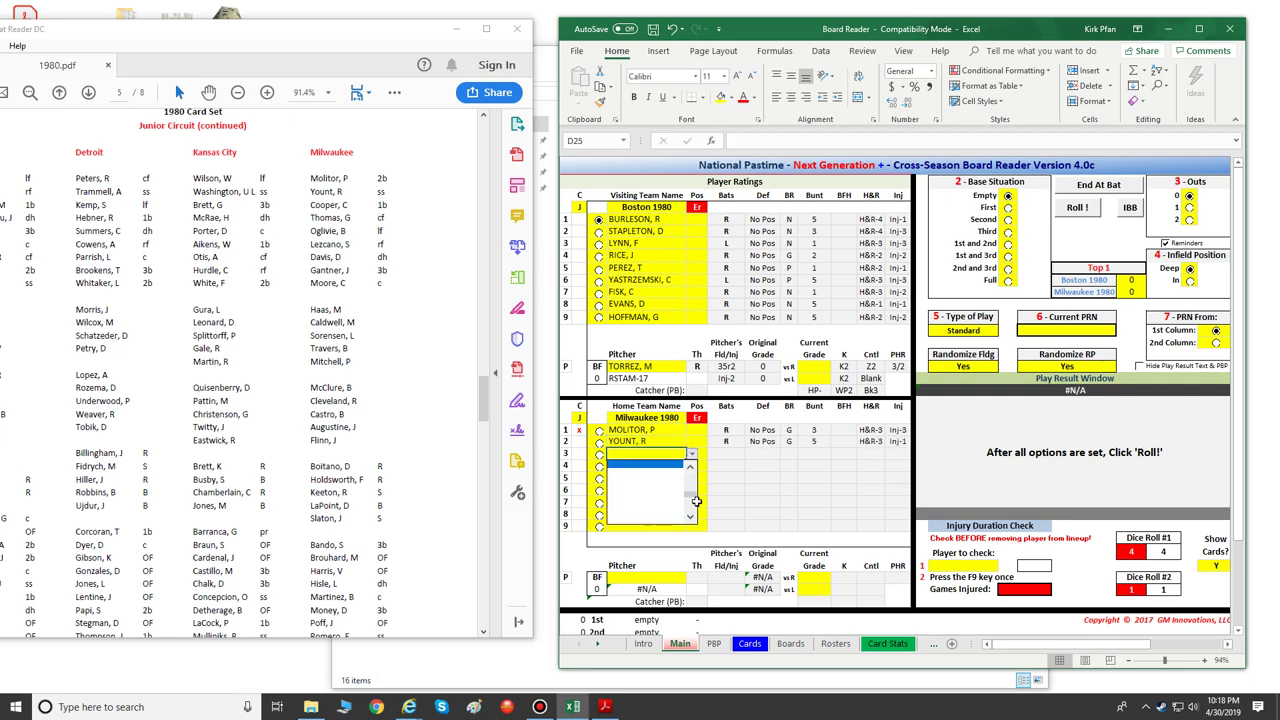
left_click(690, 498)
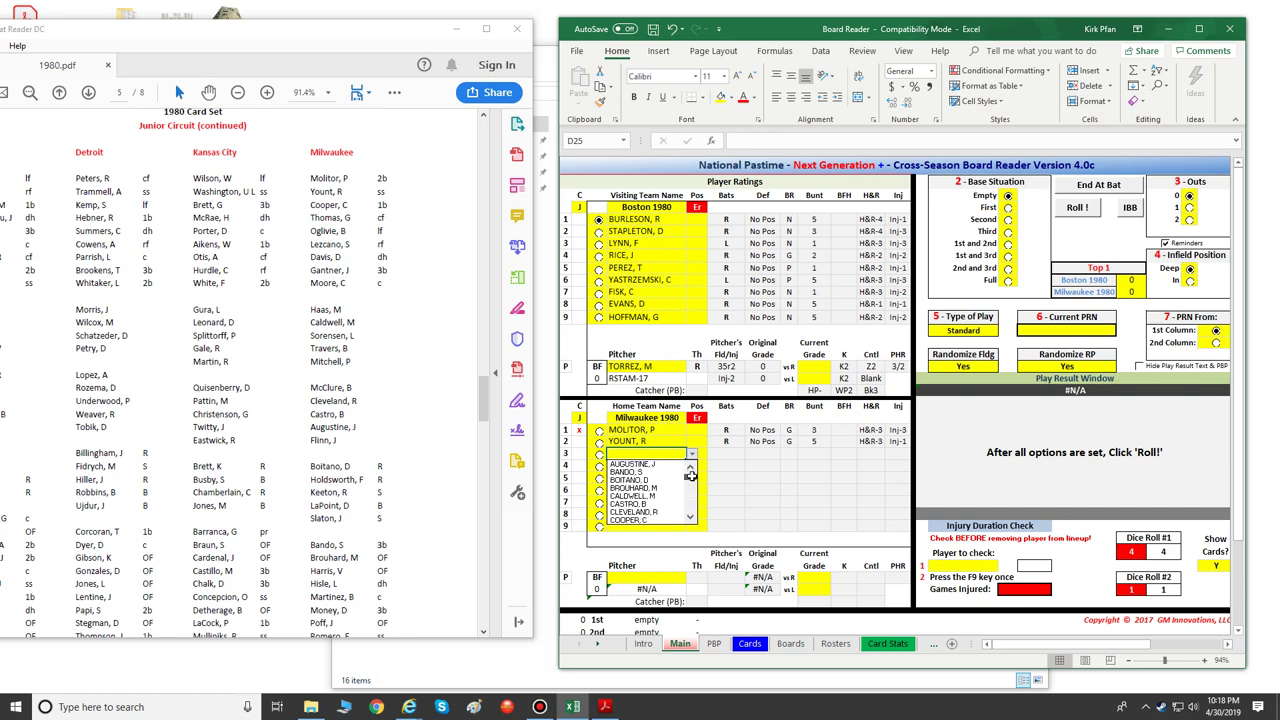
left_click(660, 521)
left_click(632, 466)
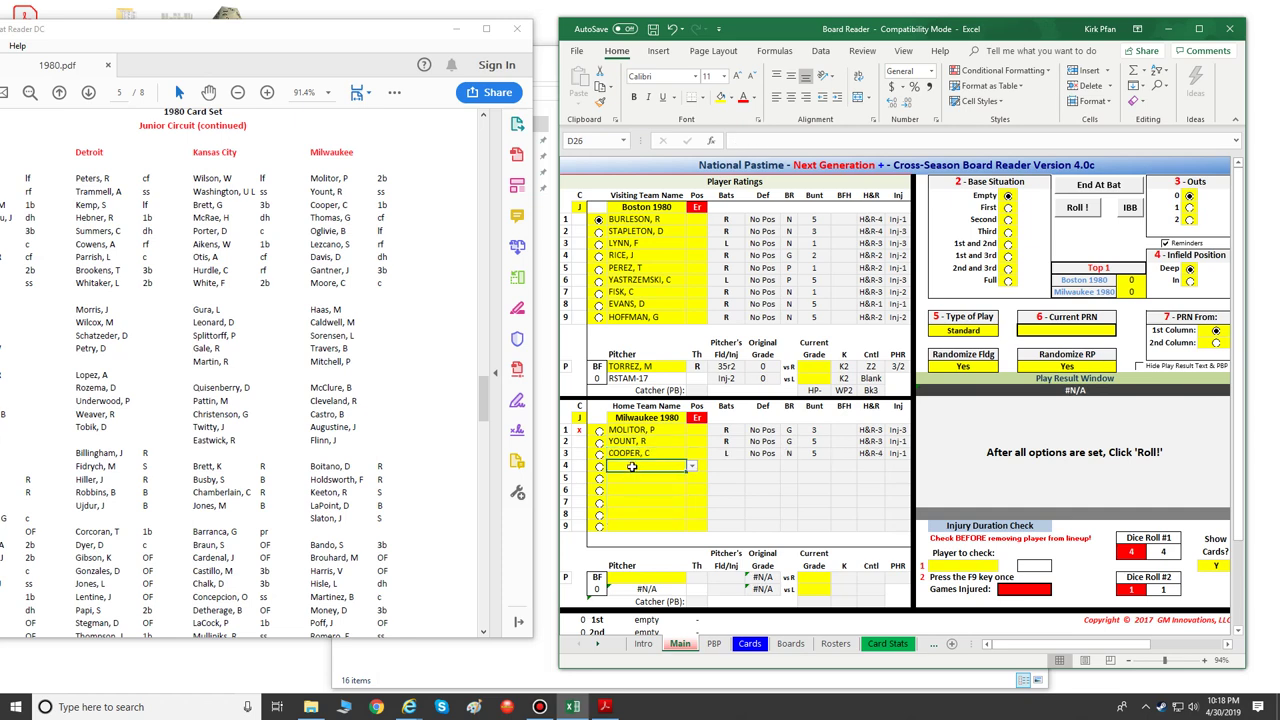
left_click(691, 467)
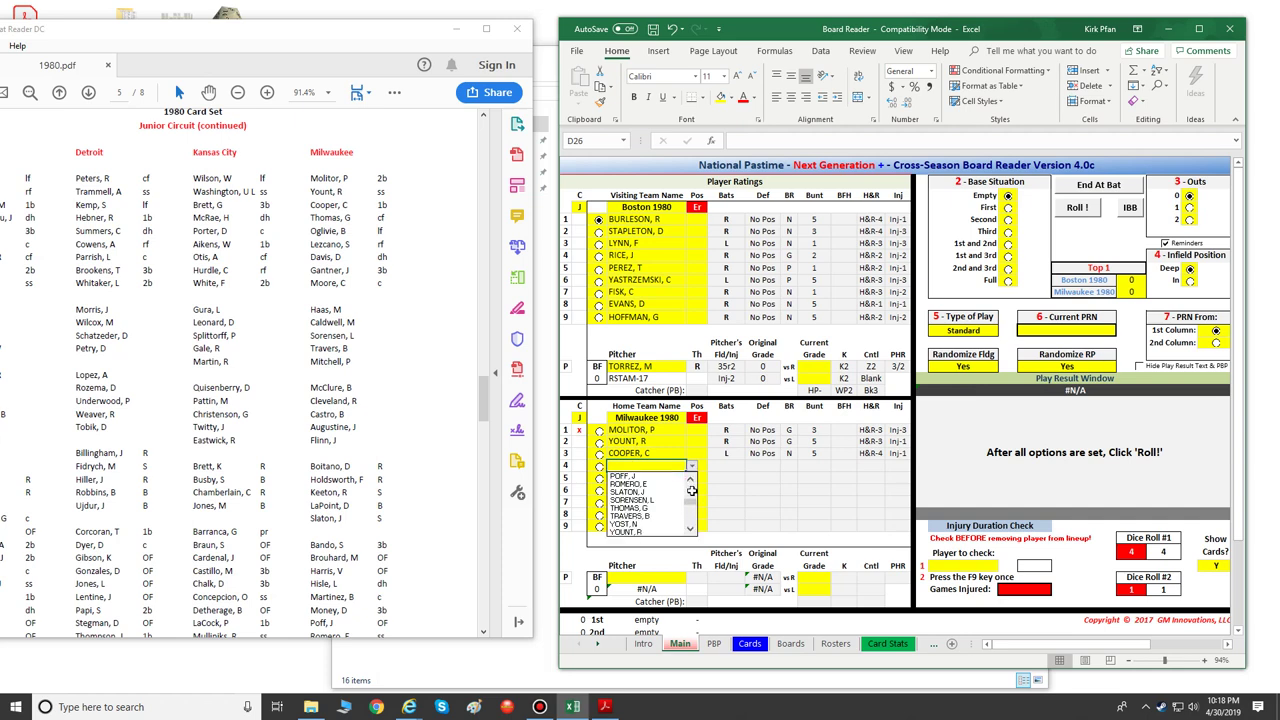
left_click(645, 507)
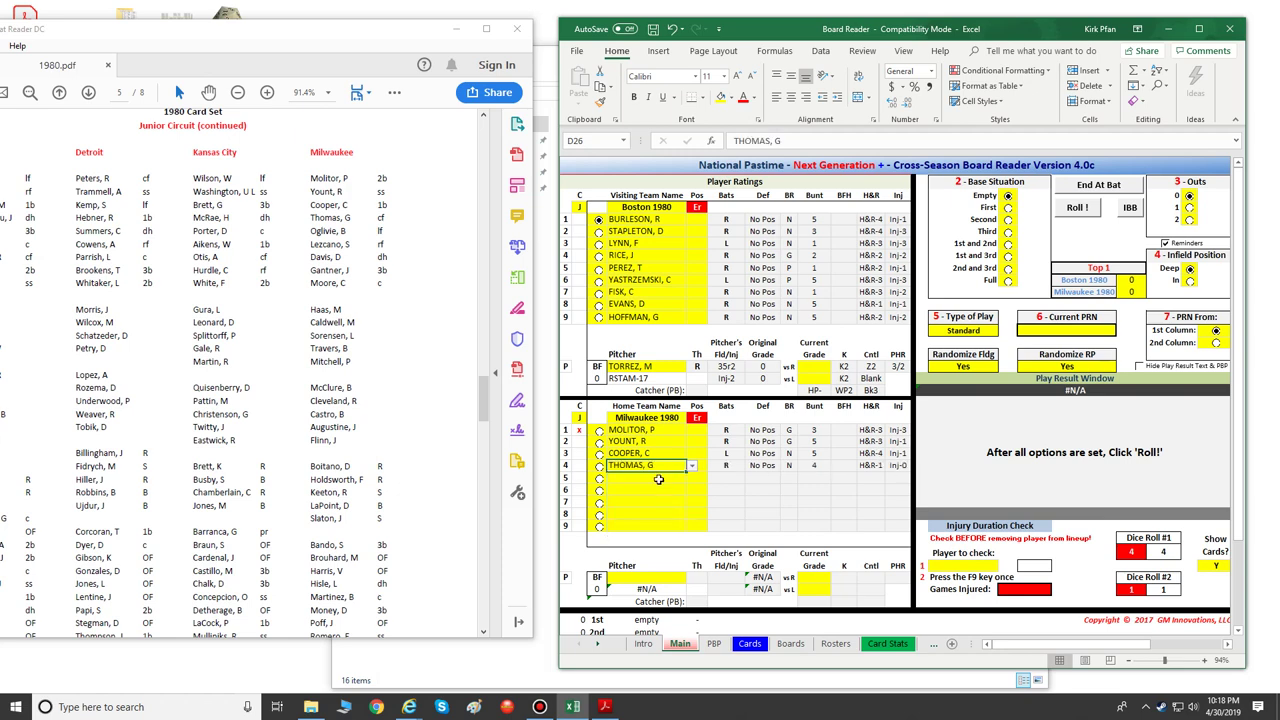
left_click(659, 479)
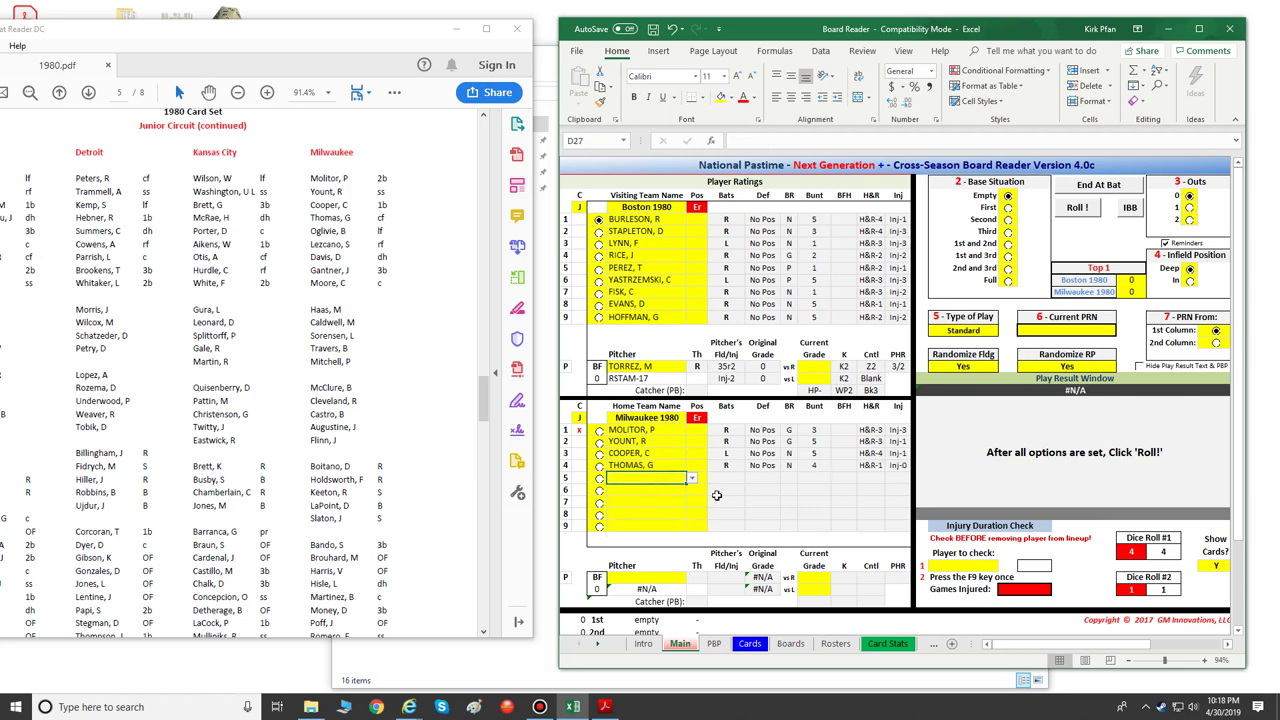
left_click(691, 479)
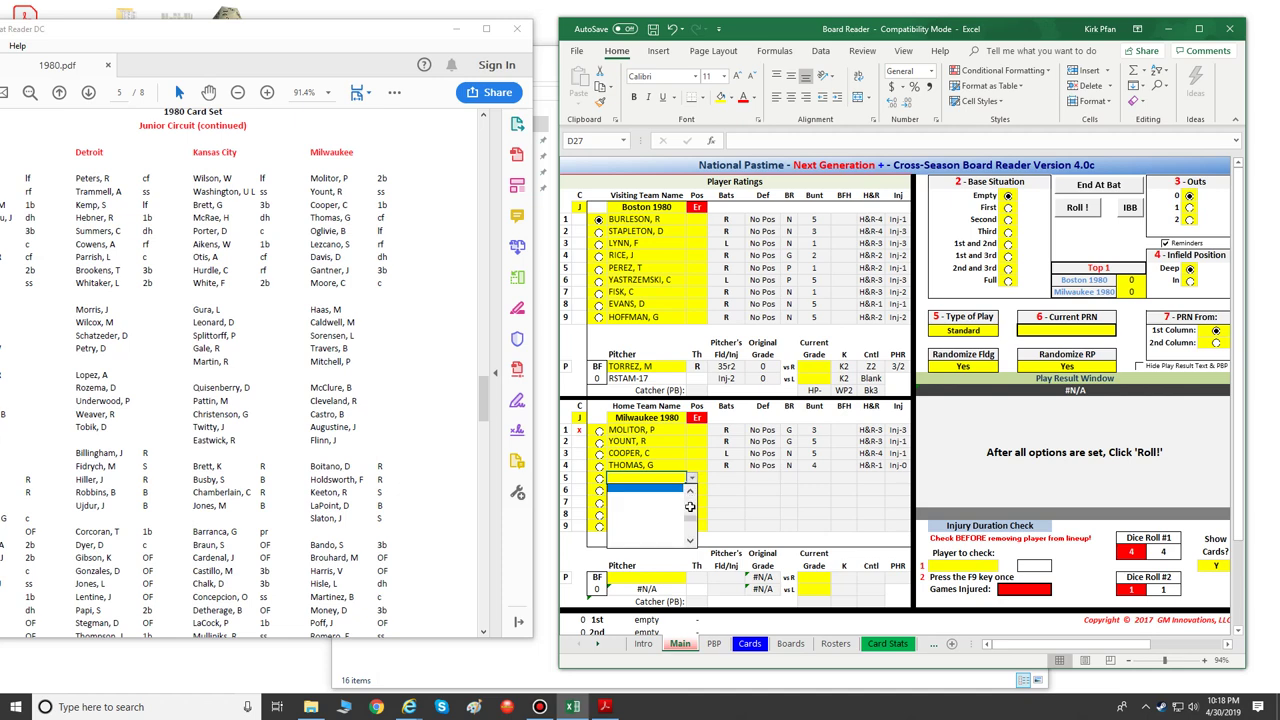
scroll(670, 520, "down", 4)
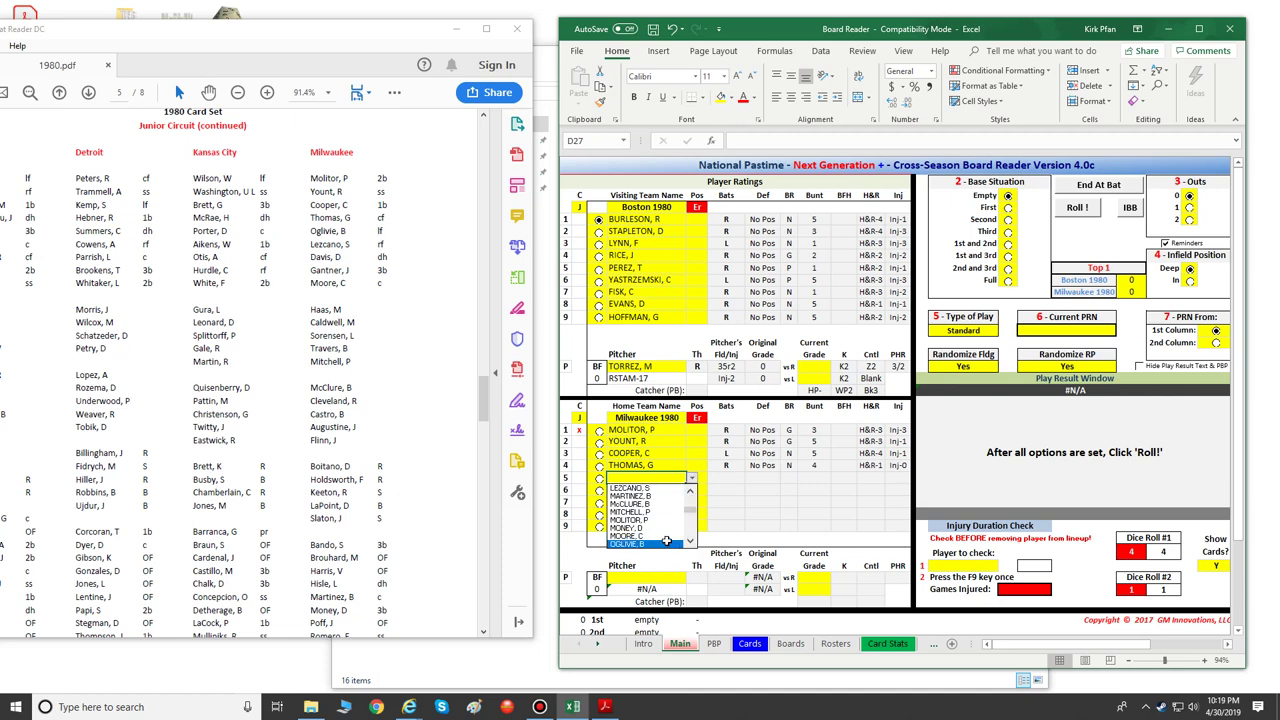
left_click(666, 541)
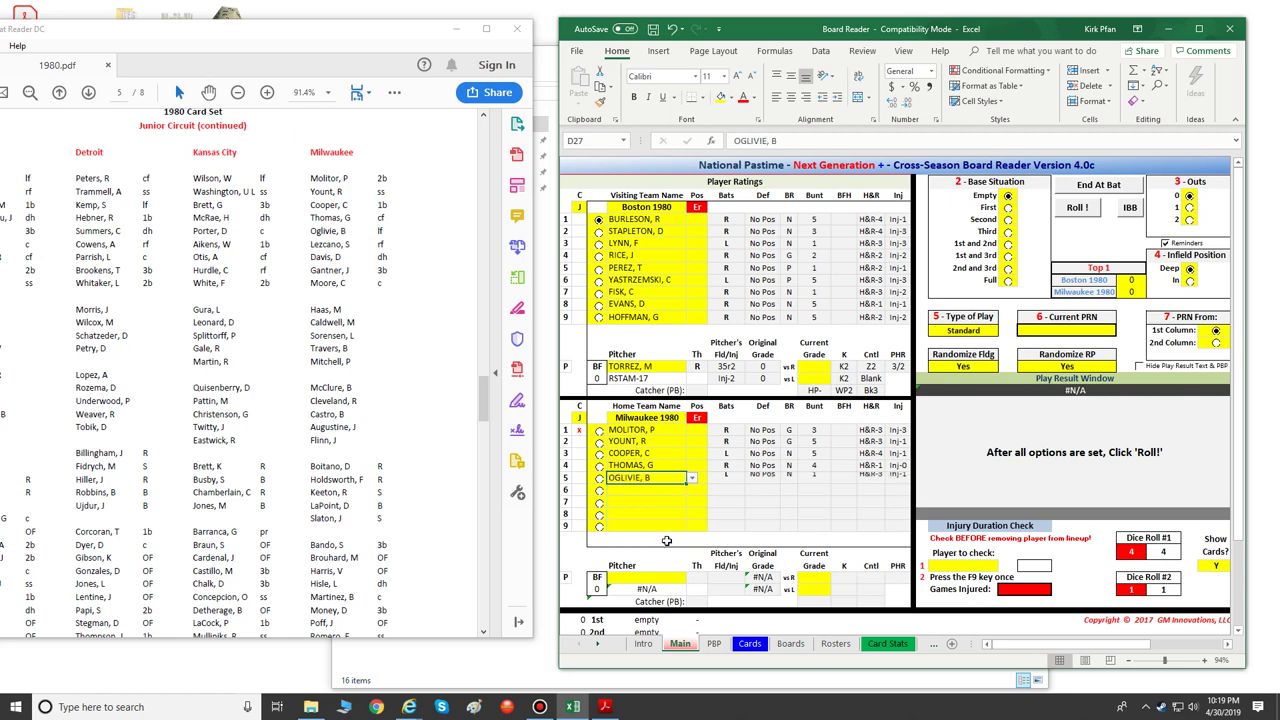
left_click(692, 493)
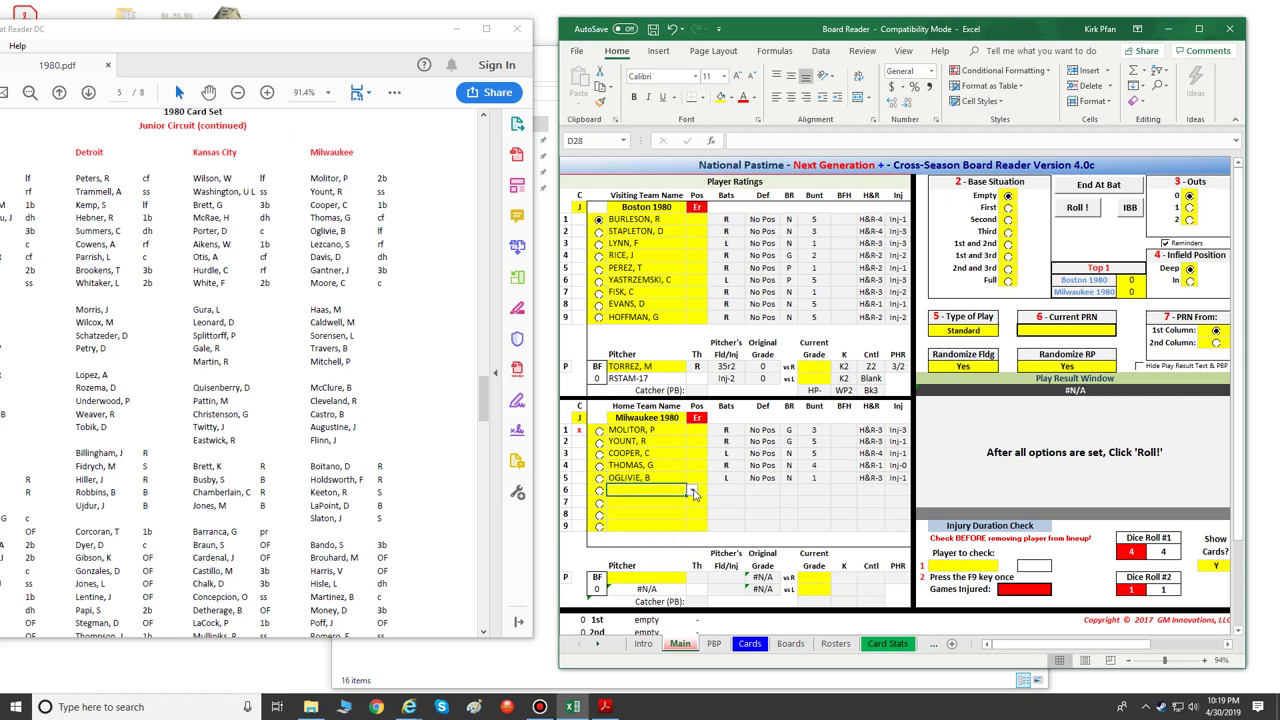
Step: Pick LEZCANO, S and DAVIS, D for batting slots six and seven
left_click(694, 493)
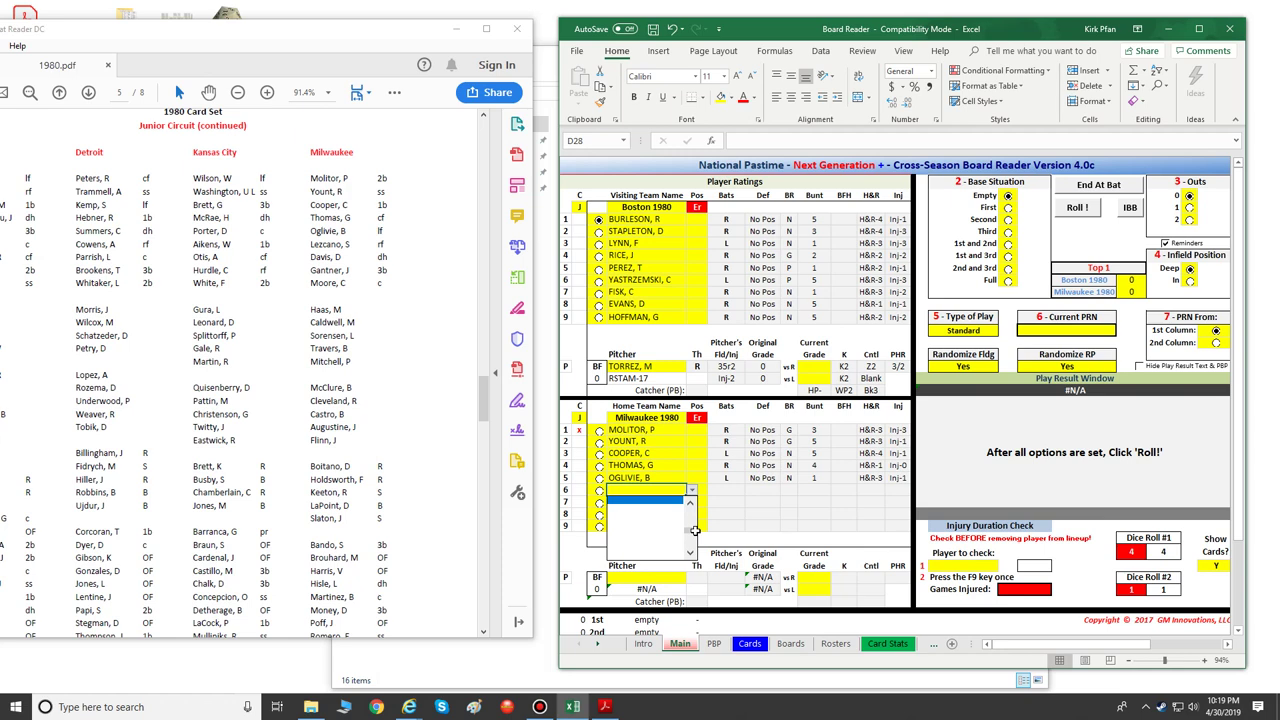
left_click_drag(692, 530, 693, 521)
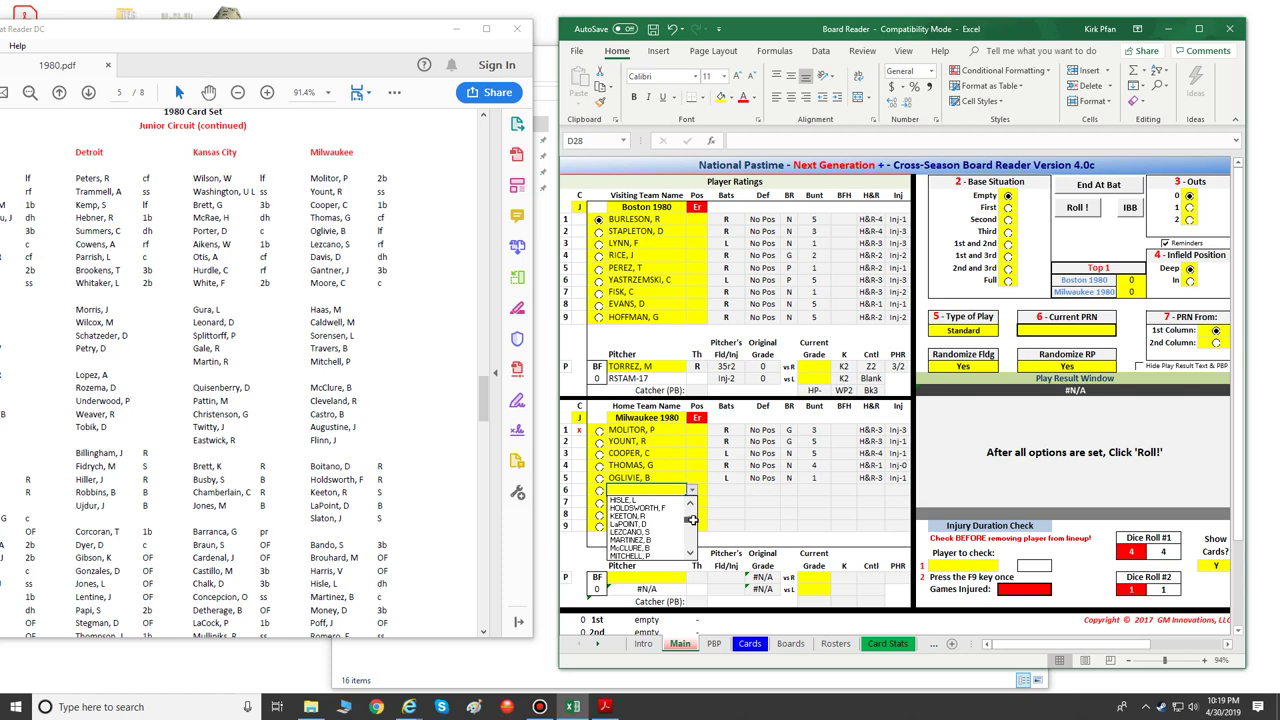
left_click(662, 531)
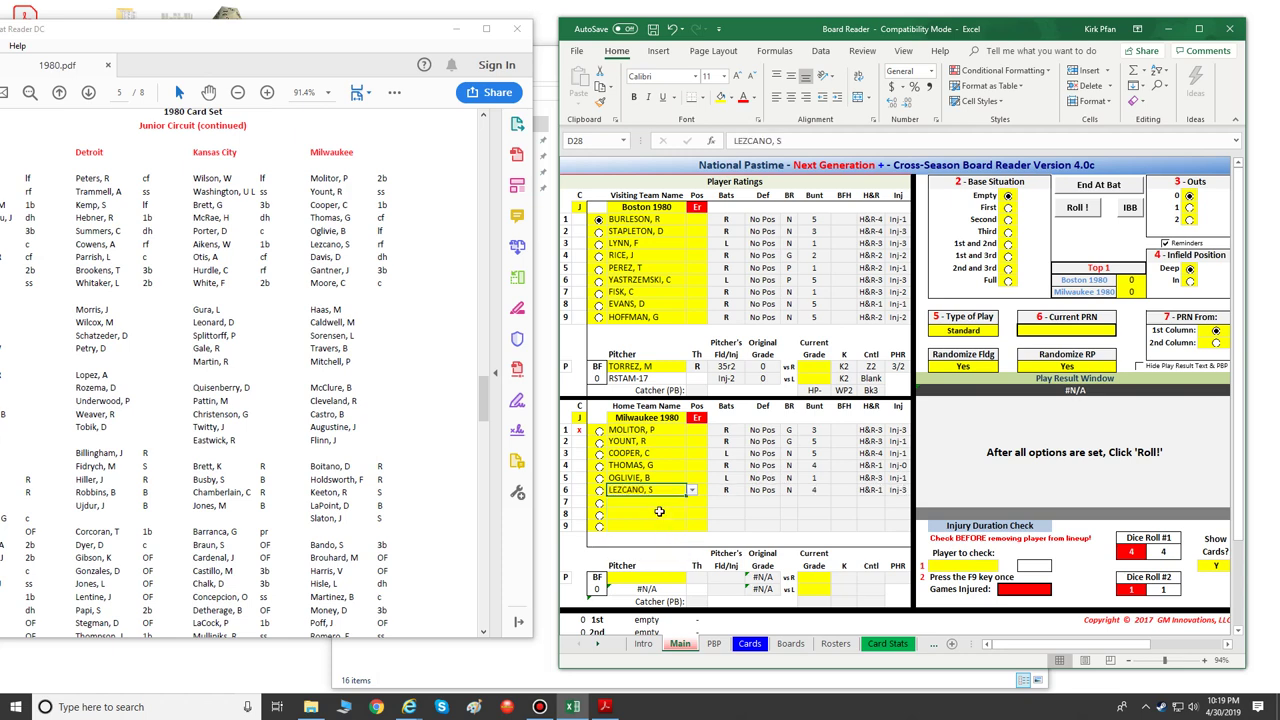
left_click(658, 503)
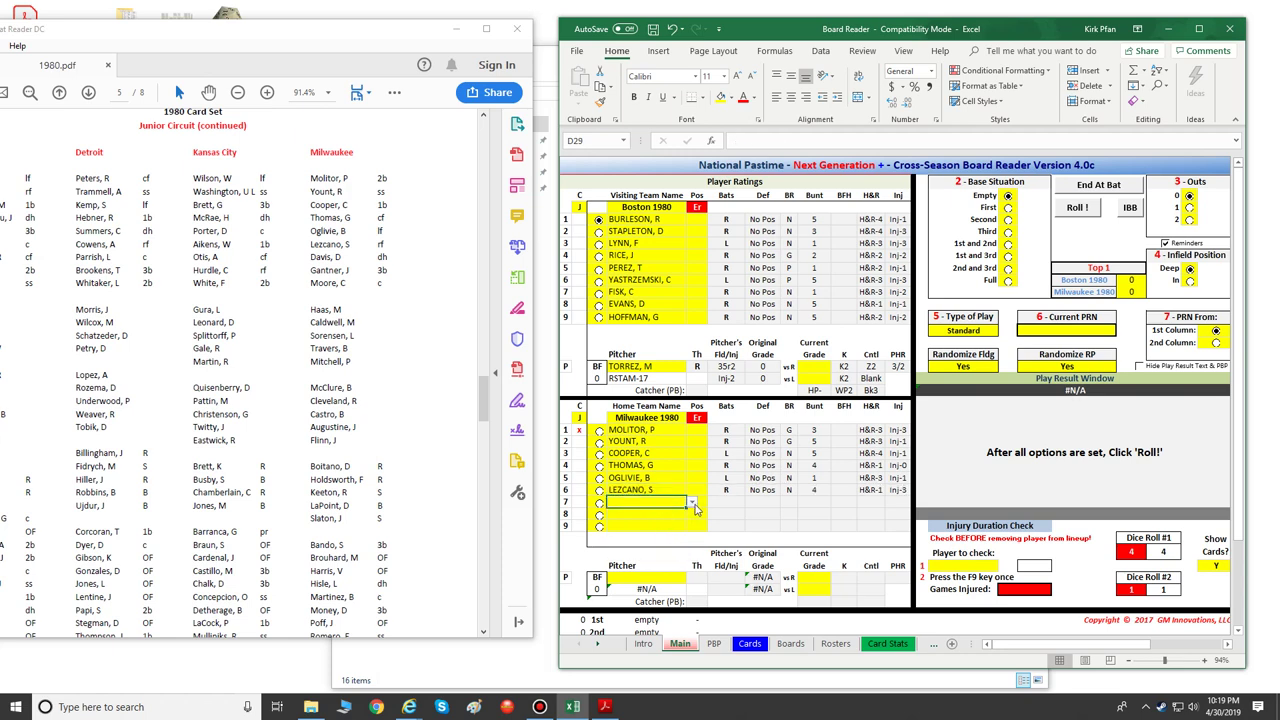
left_click(692, 502)
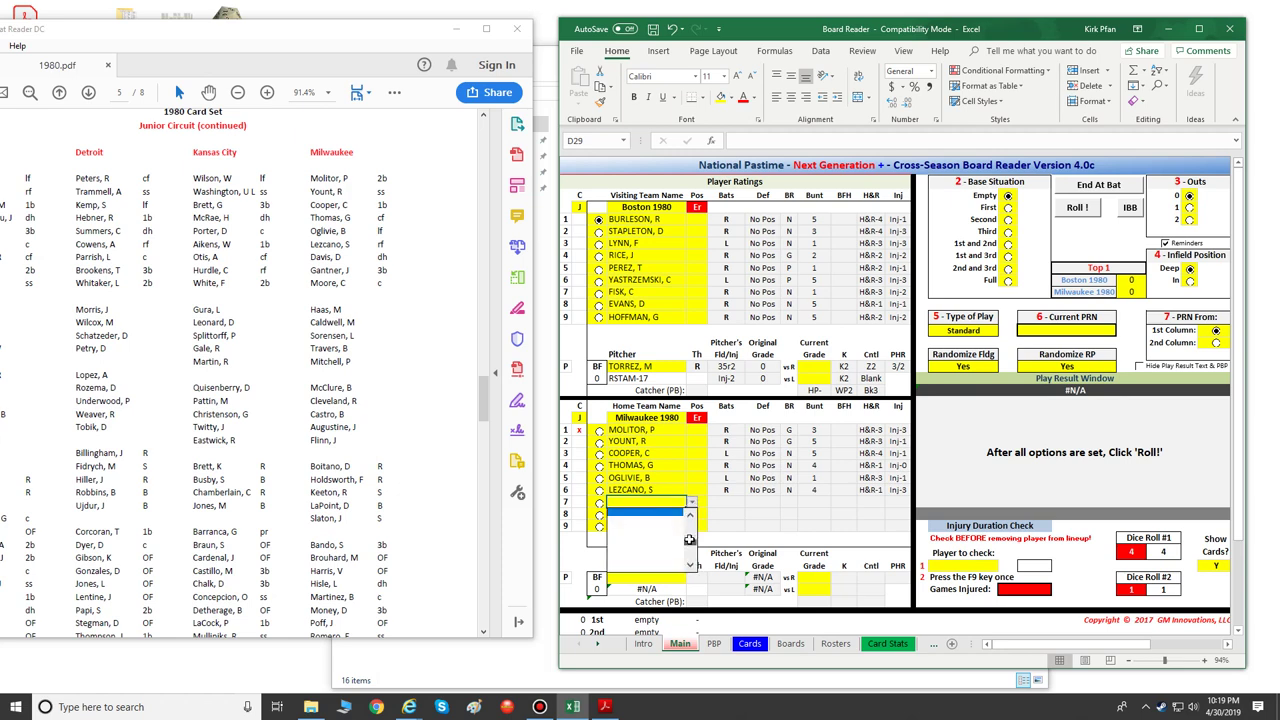
left_click_drag(689, 536, 690, 528)
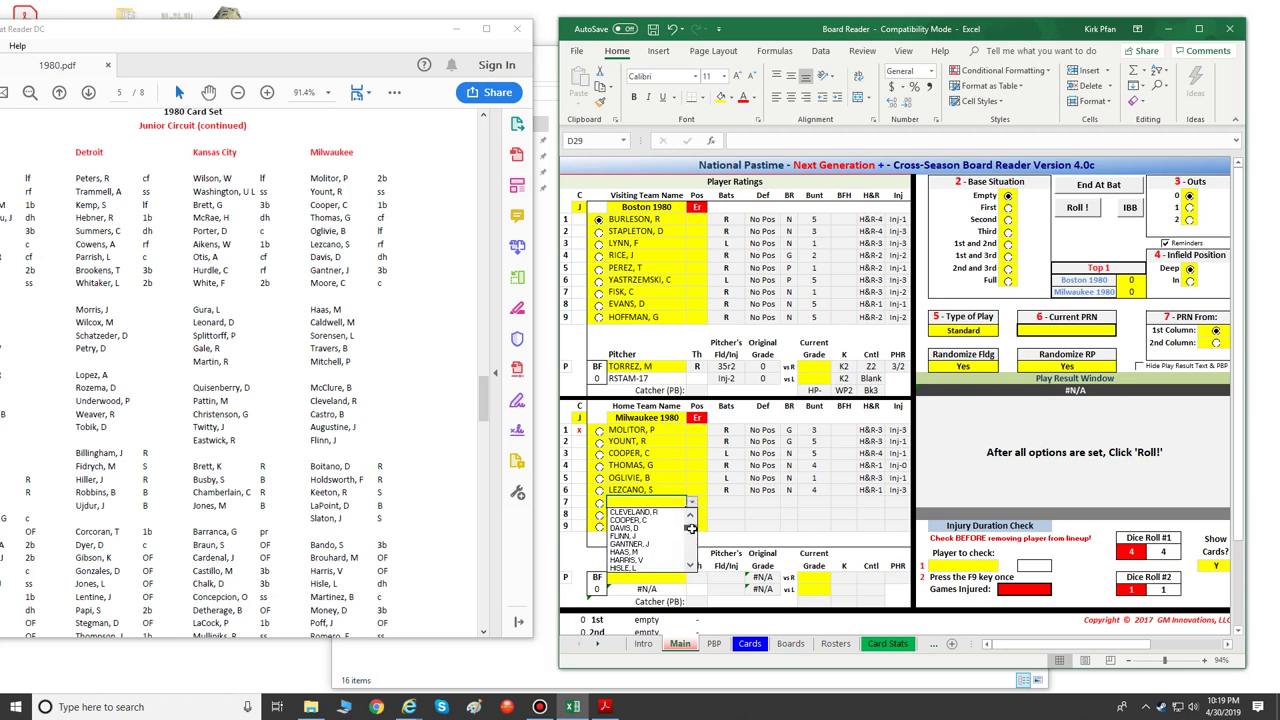
left_click(679, 529)
left_click(659, 514)
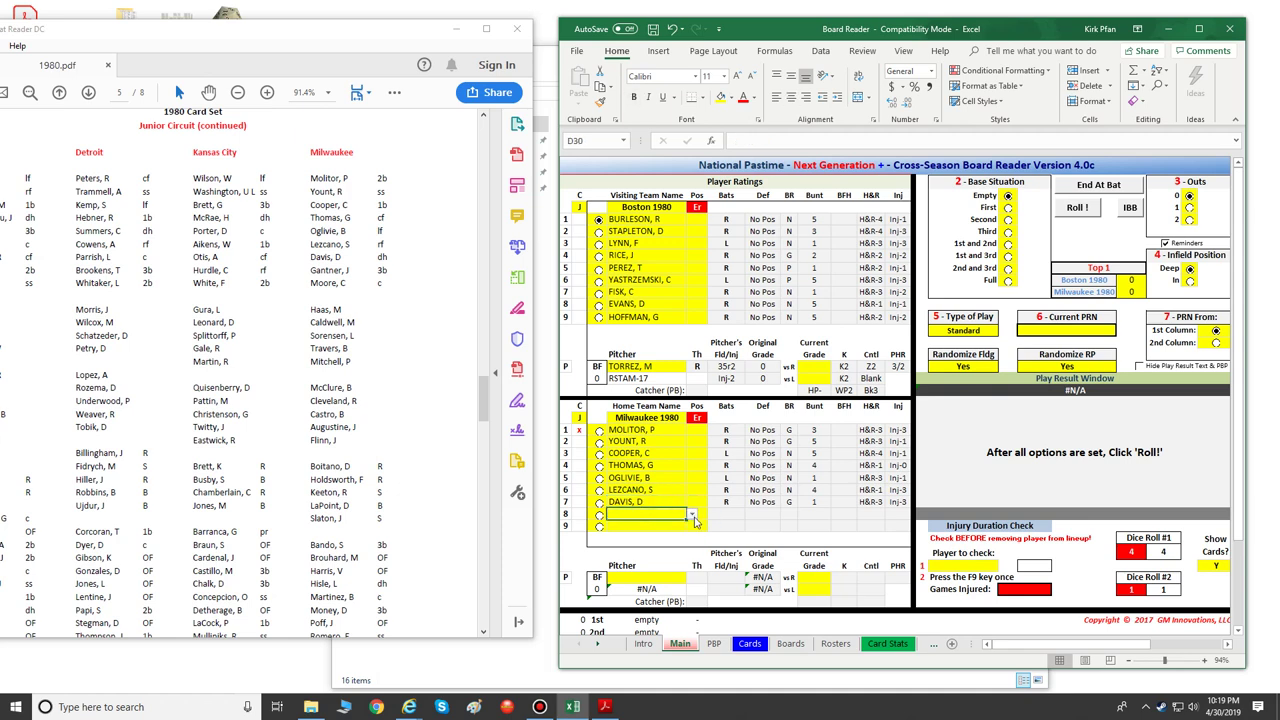
Step: Pick GANTNER, J and MOORE, C for batting slots eight and nine
left_click(694, 517)
scroll(690, 541, "down", 2)
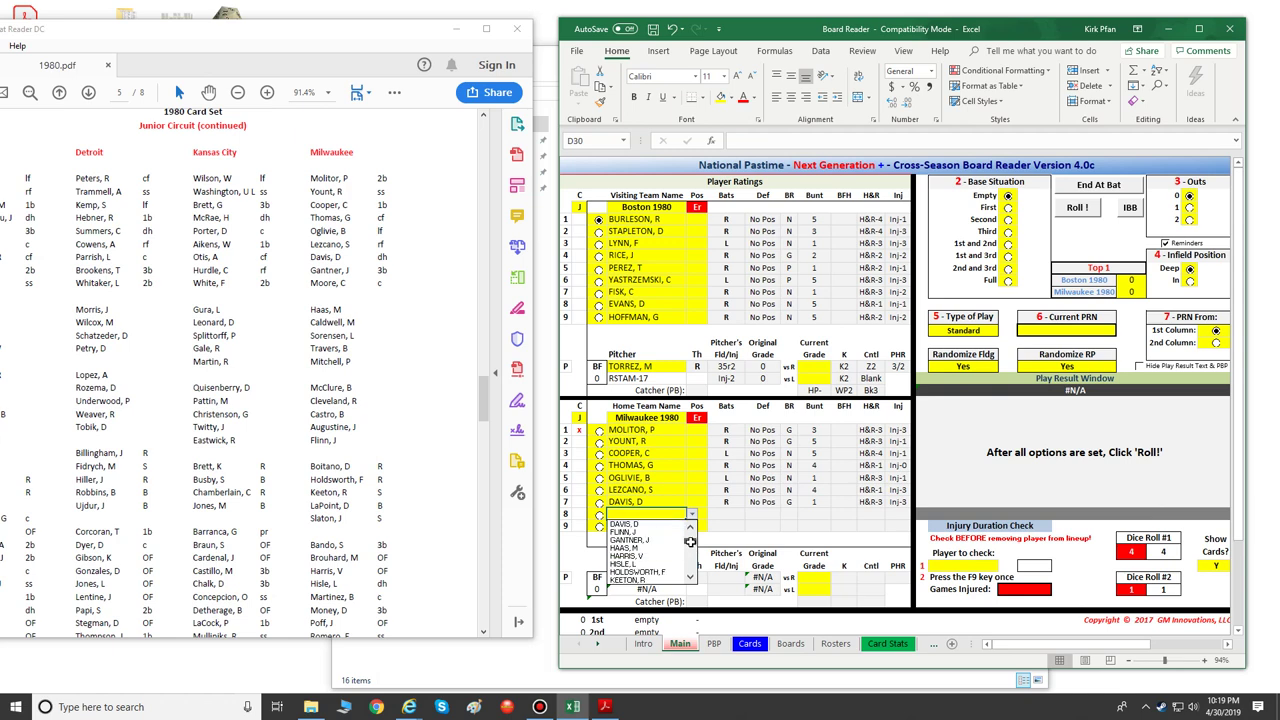
left_click(650, 540)
left_click(652, 527)
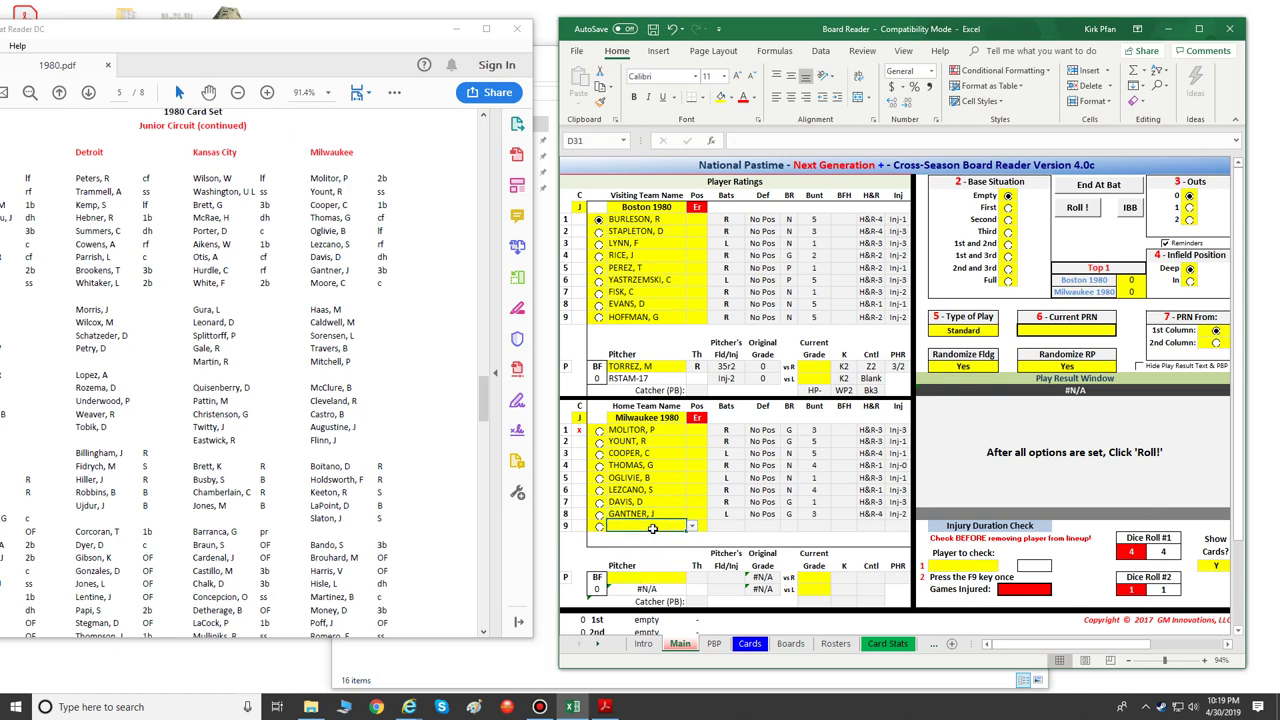
left_click(691, 526)
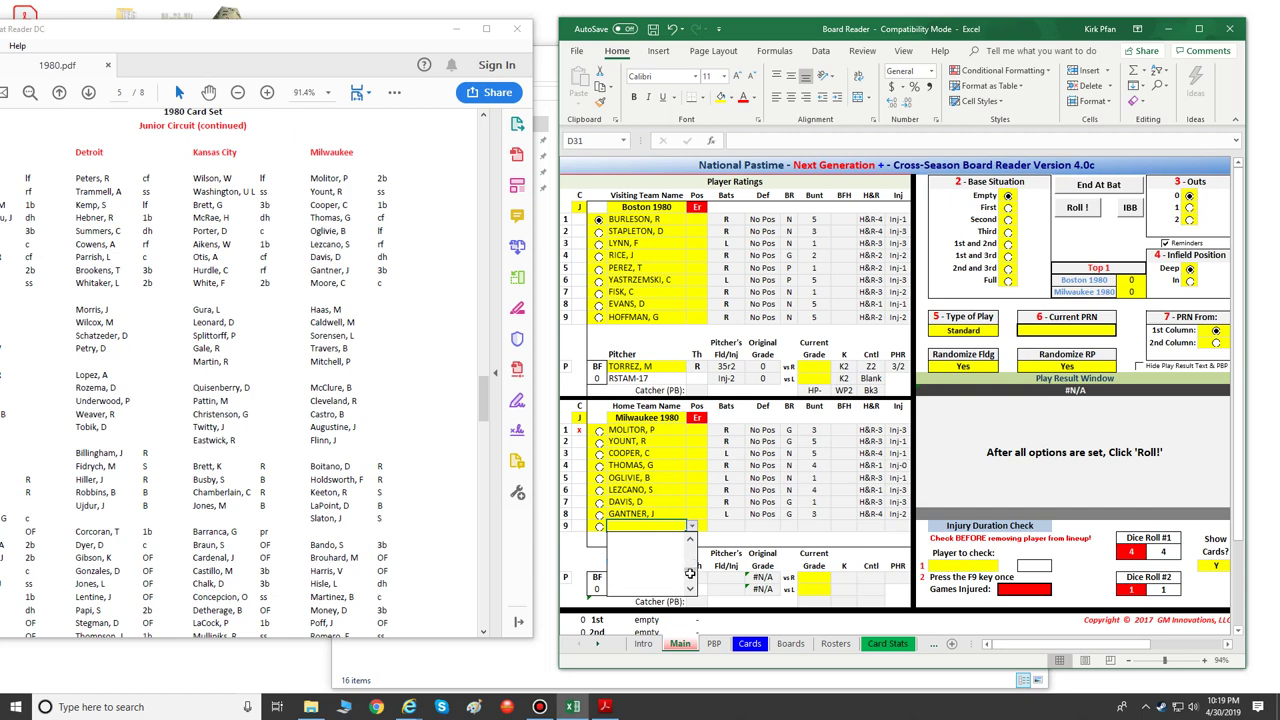
scroll(690, 555, "up", 10)
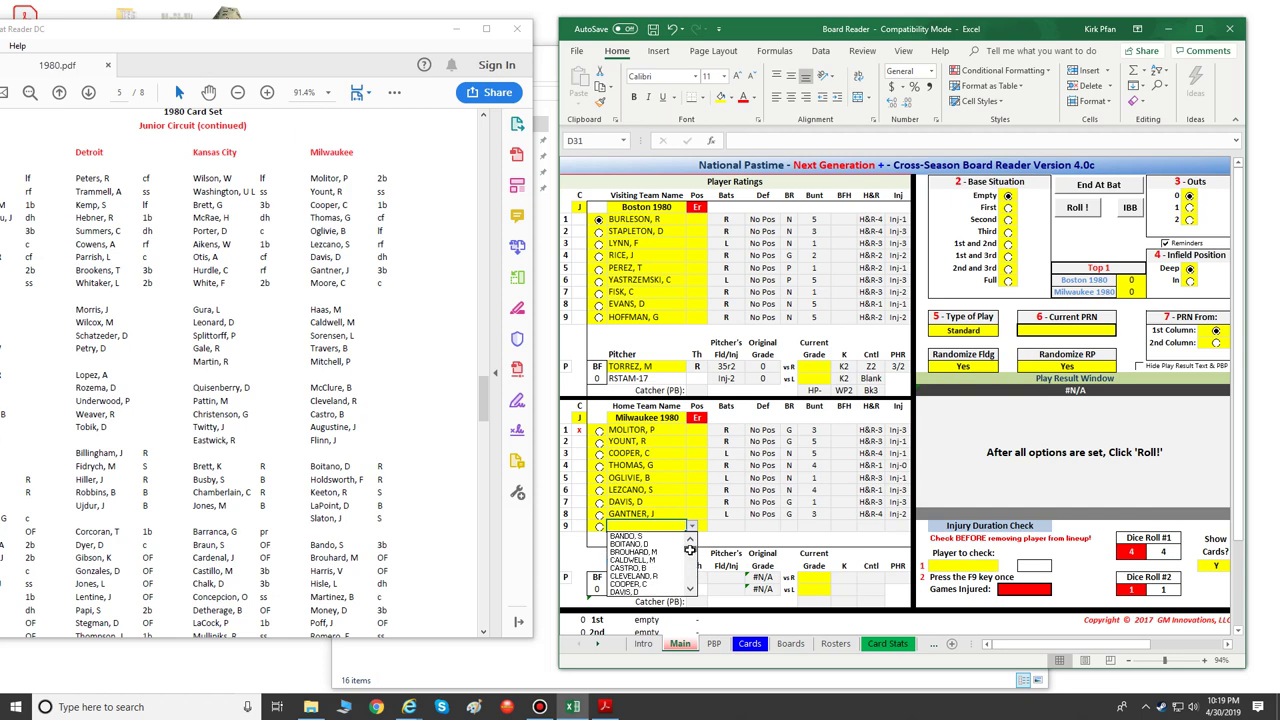
scroll(690, 555, "down", 4)
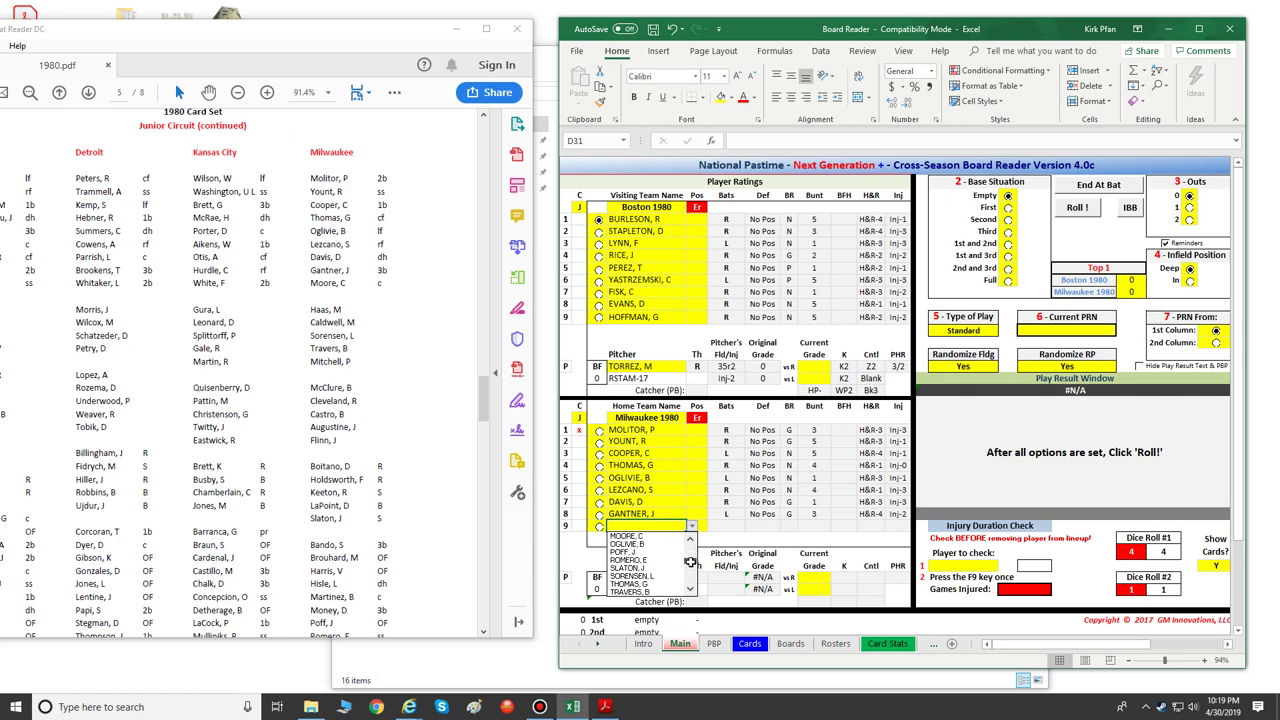
left_click(659, 560)
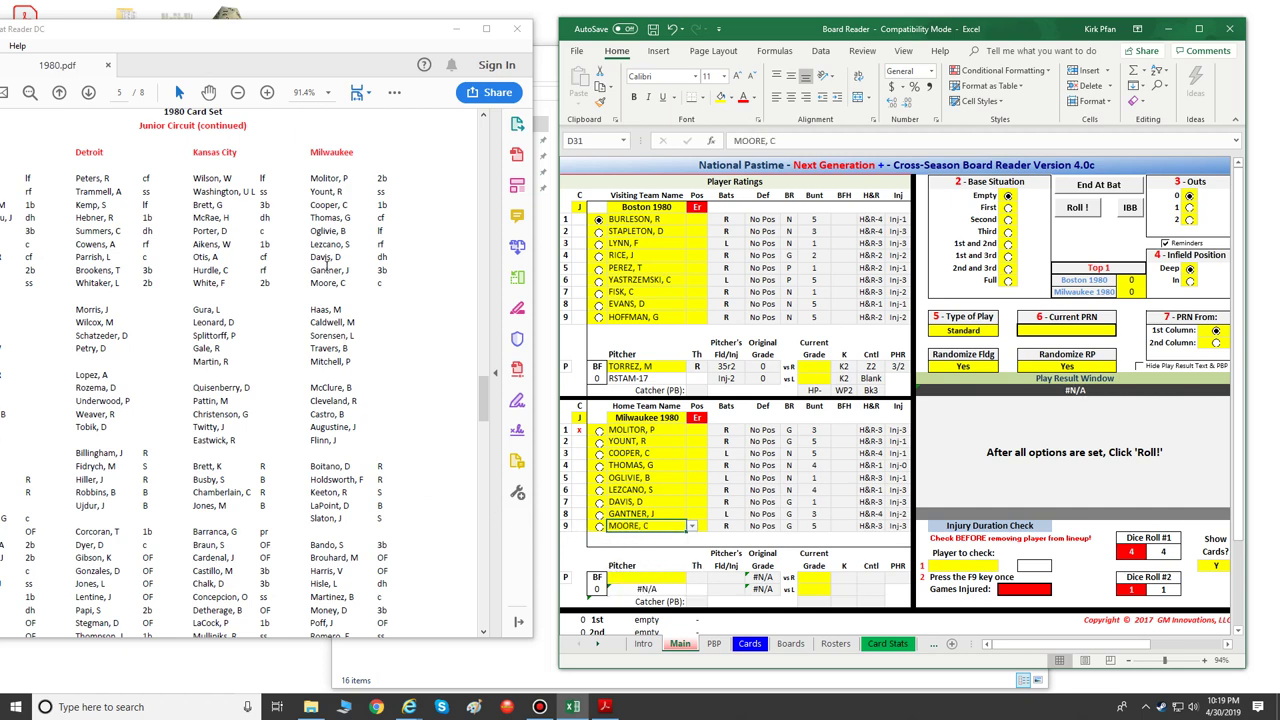
Step: Choose HAAS, M as Milwaukee's pitcher in D35, then minimize the PDF and shift Excel left
left_click(668, 580)
left_click(693, 580)
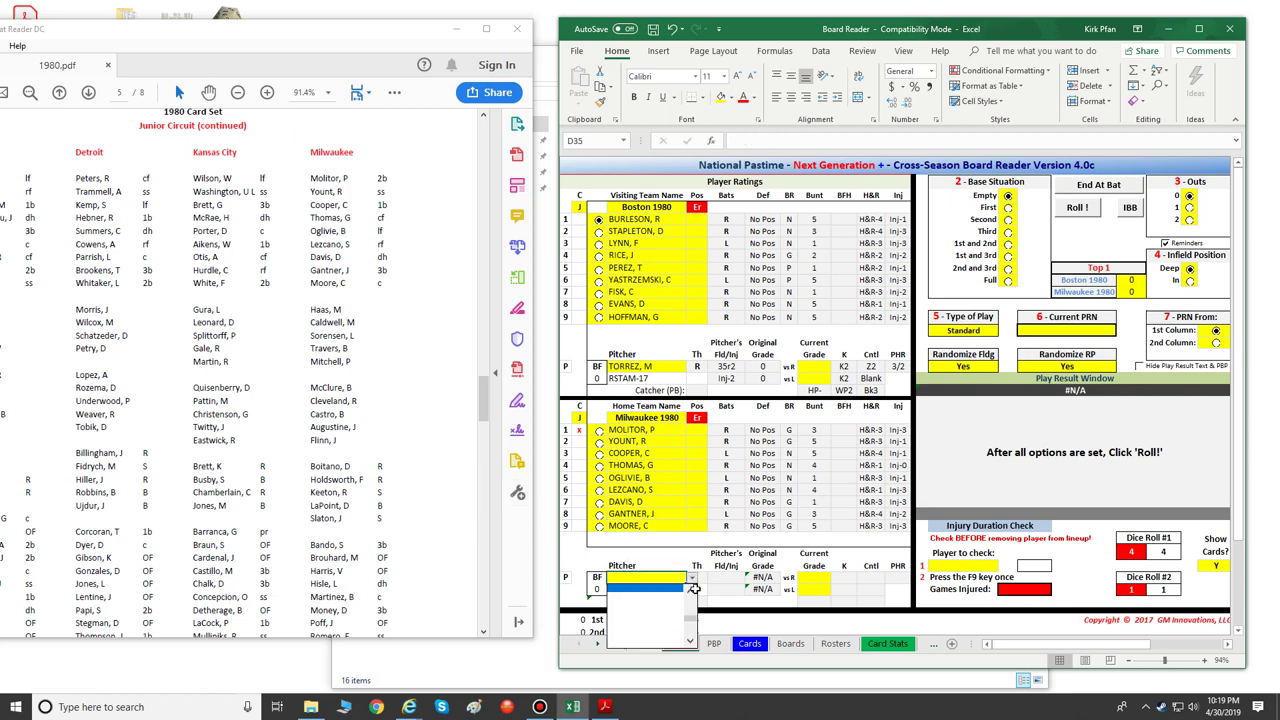
left_click_drag(690, 619, 690, 613)
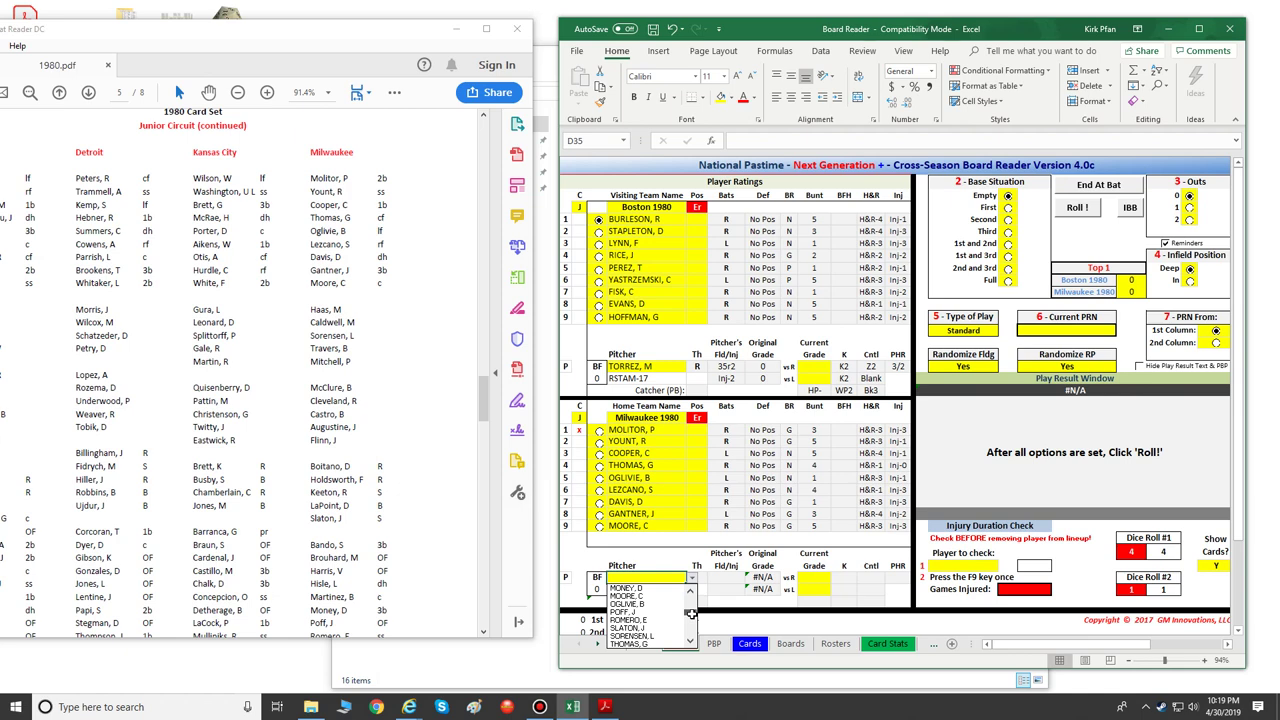
left_click_drag(691, 613, 691, 606)
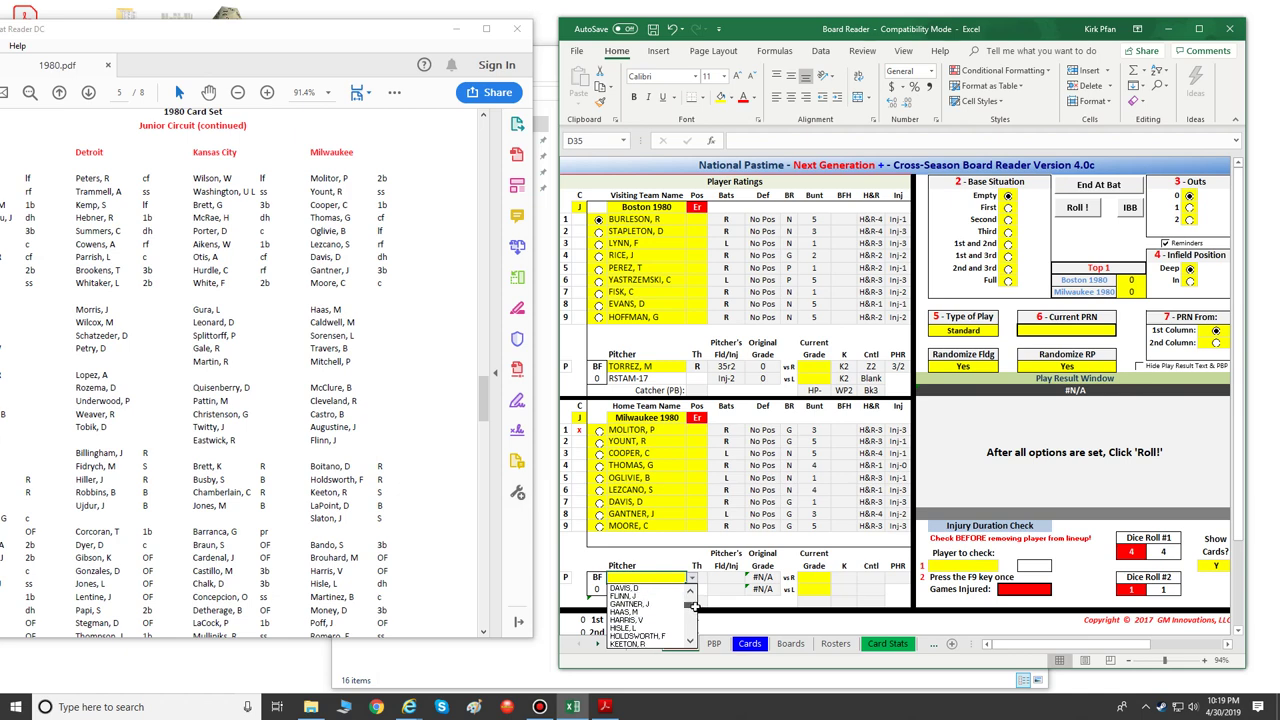
left_click(665, 611)
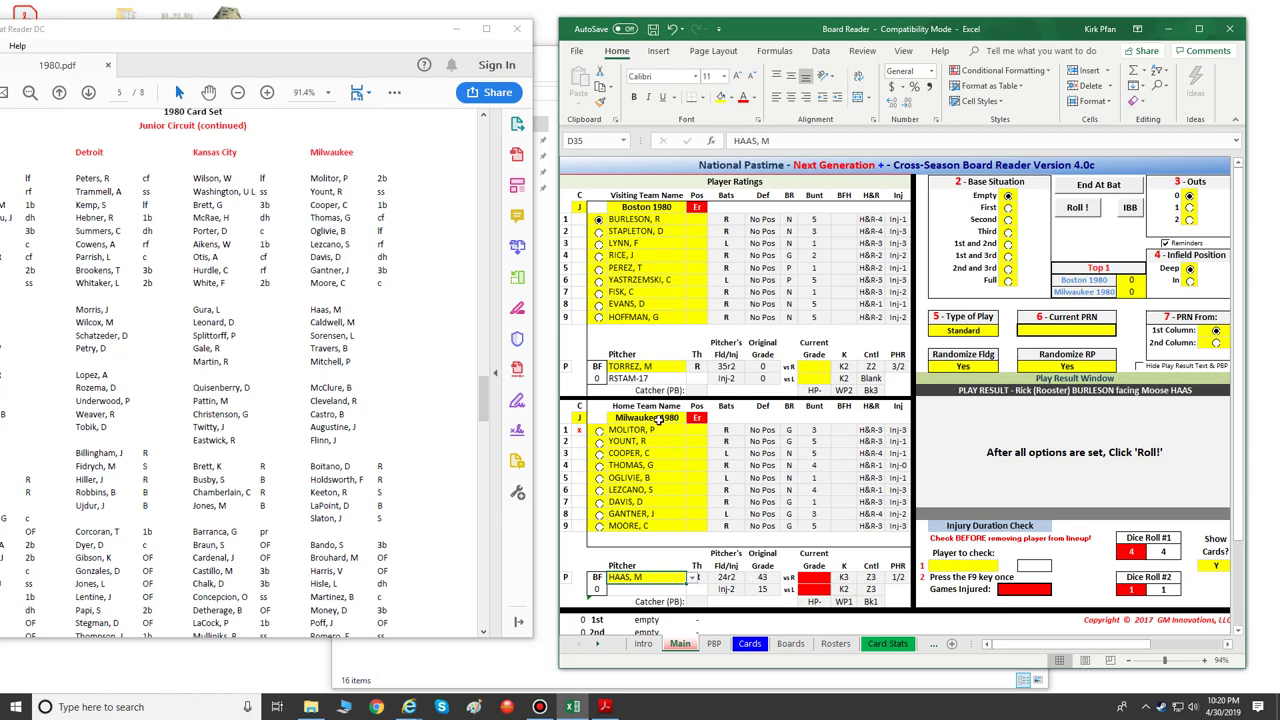
left_click(456, 29)
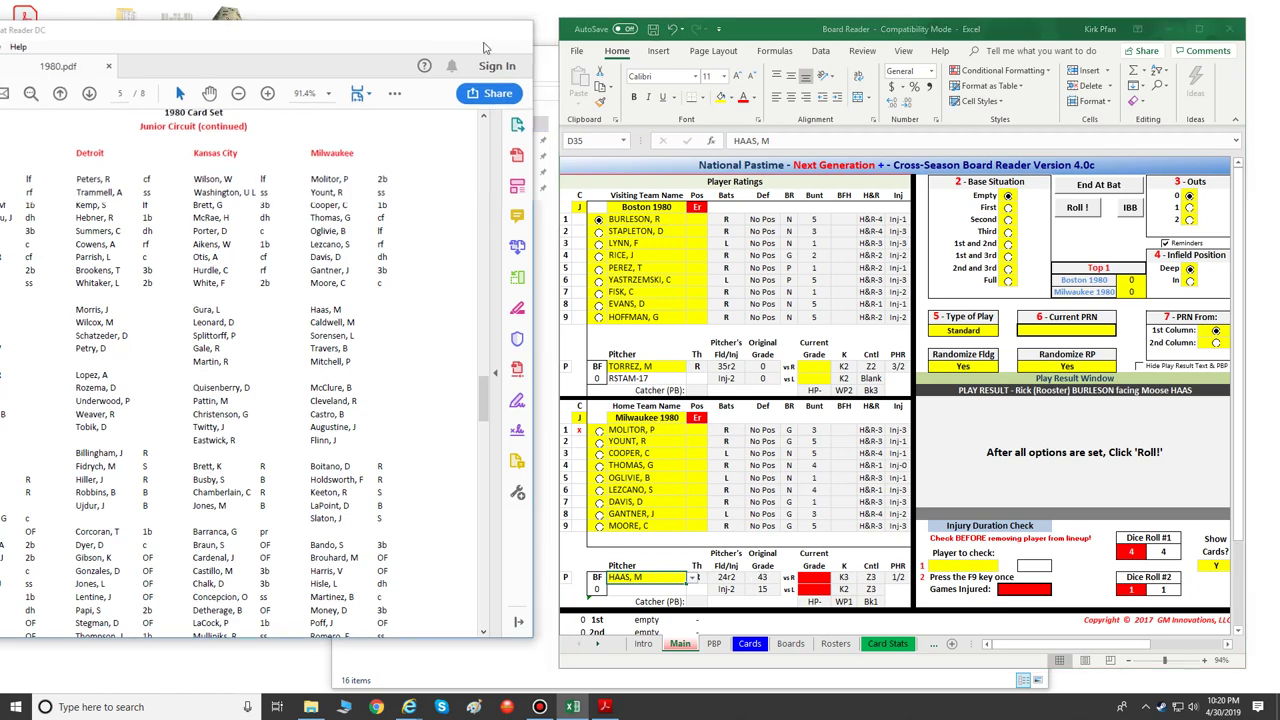
left_click_drag(778, 30, 606, 44)
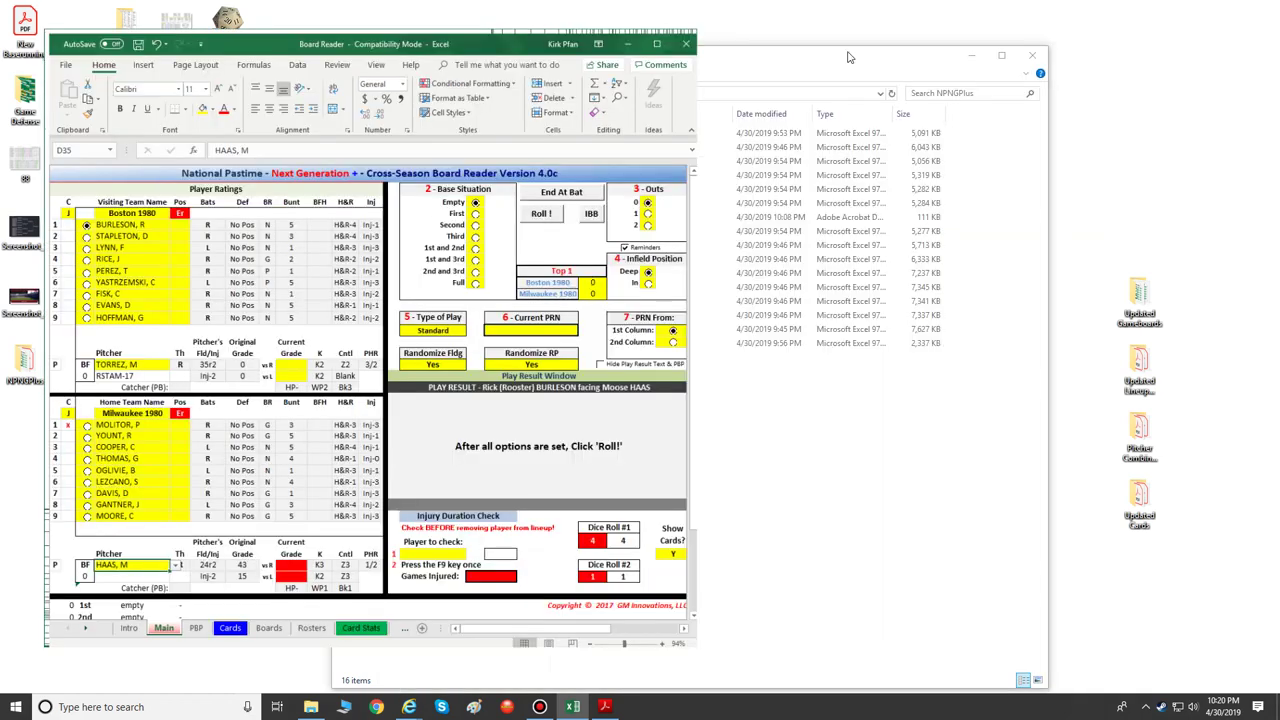
left_click(656, 44)
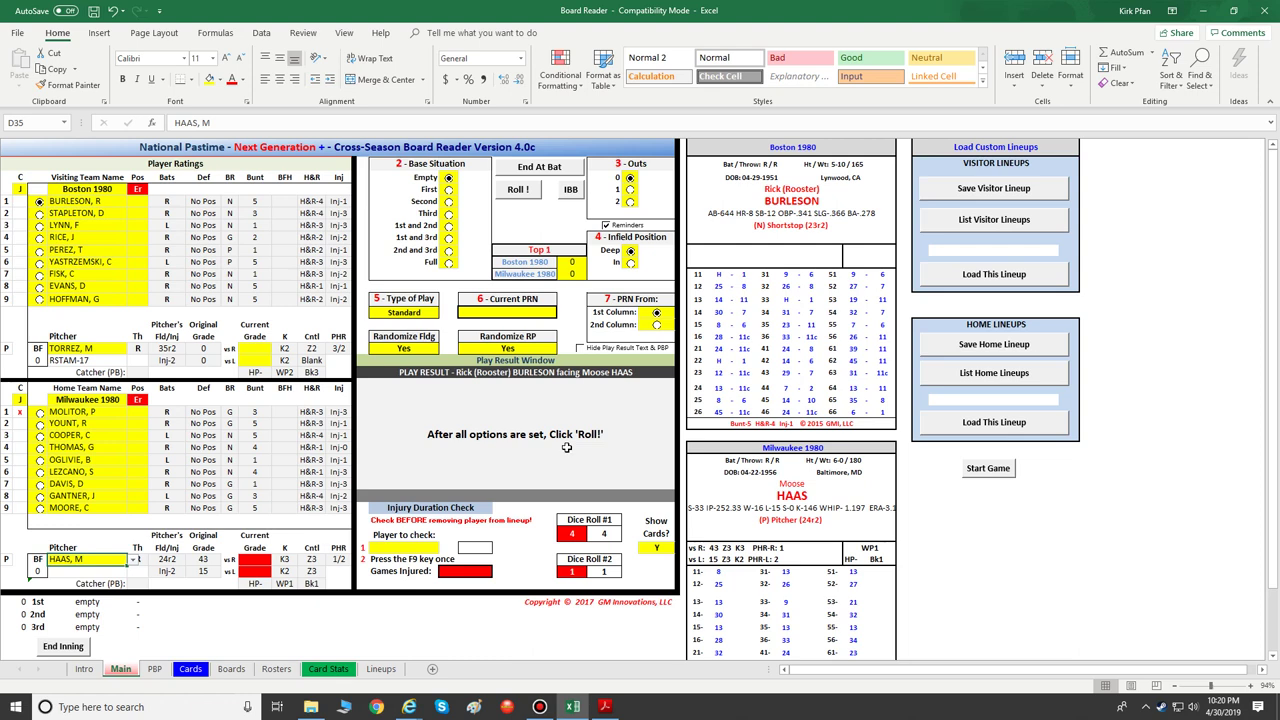
left_click(137, 188)
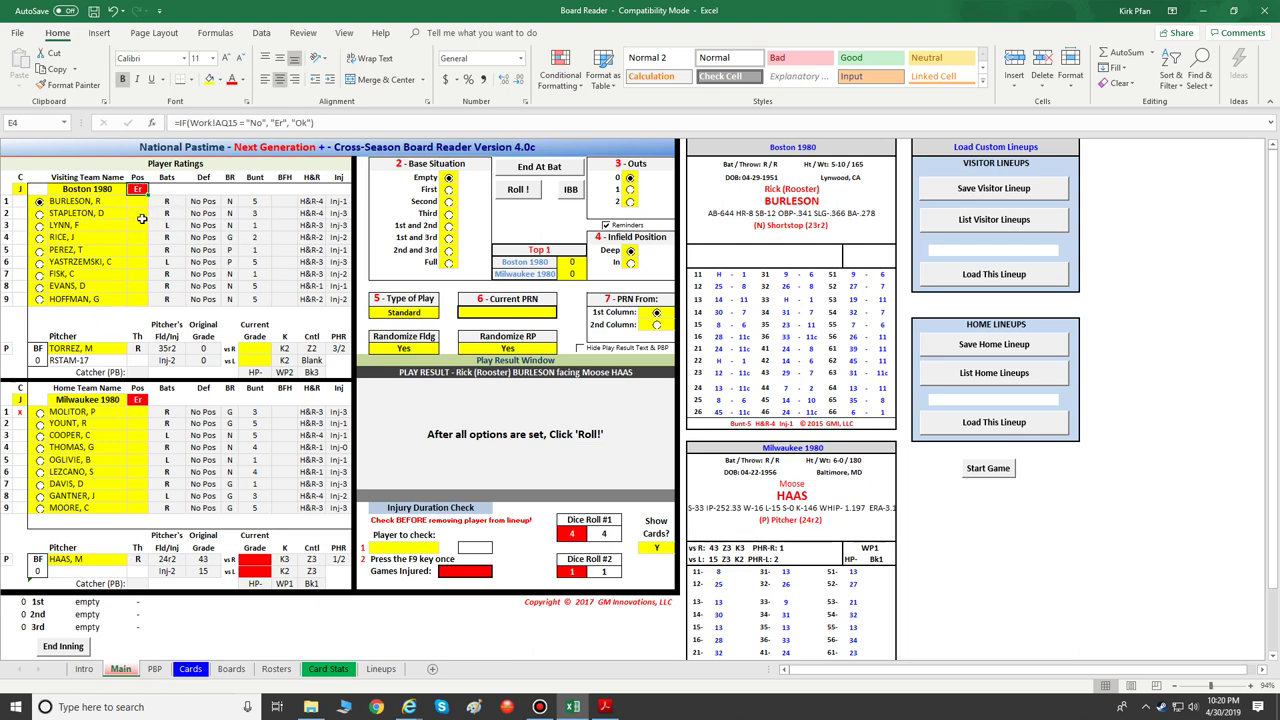
double_click(234, 10)
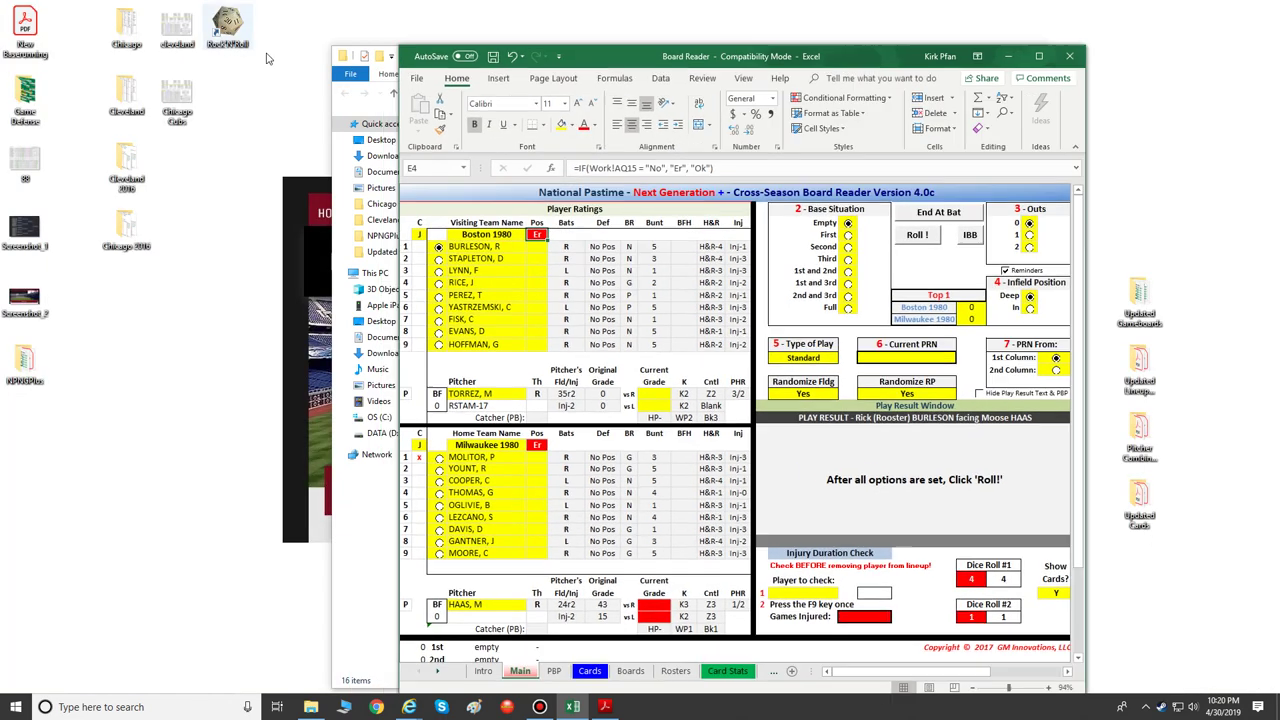
left_click_drag(609, 62, 739, 66)
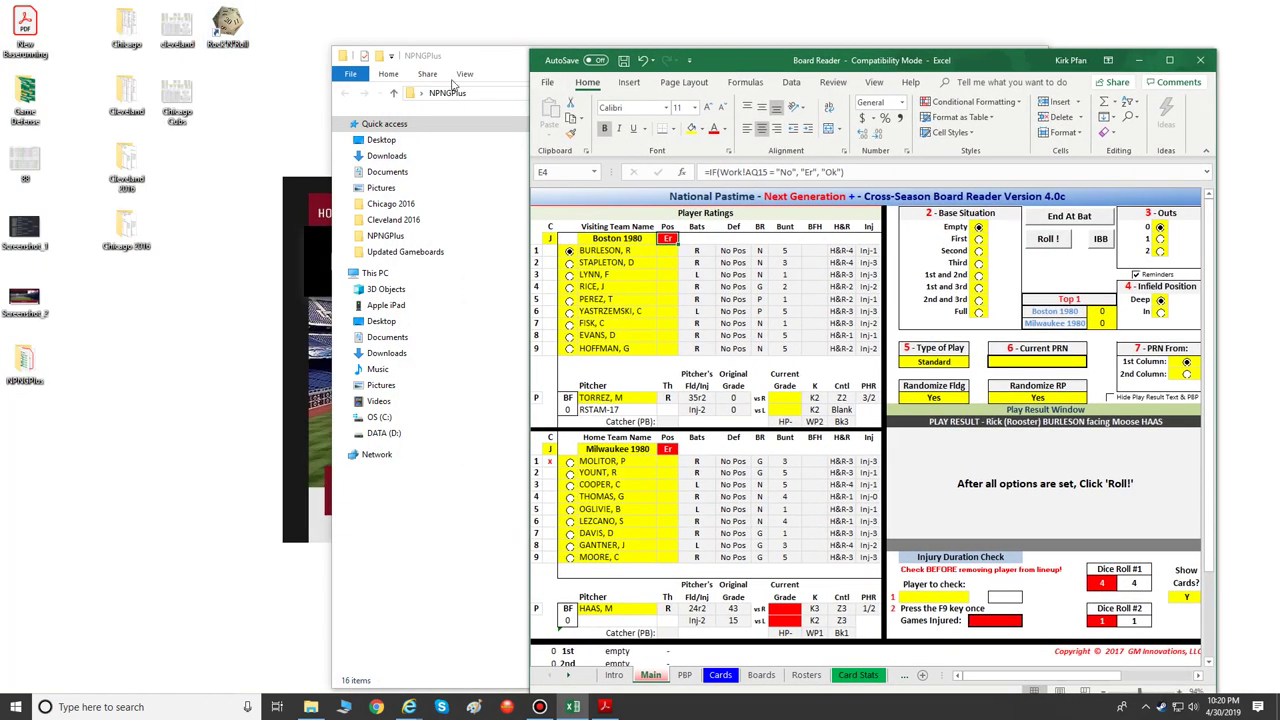
Step: Enter position 4 for Milwaukee's leadoff batter in E23, correcting an initial 2b entry
left_click(604, 707)
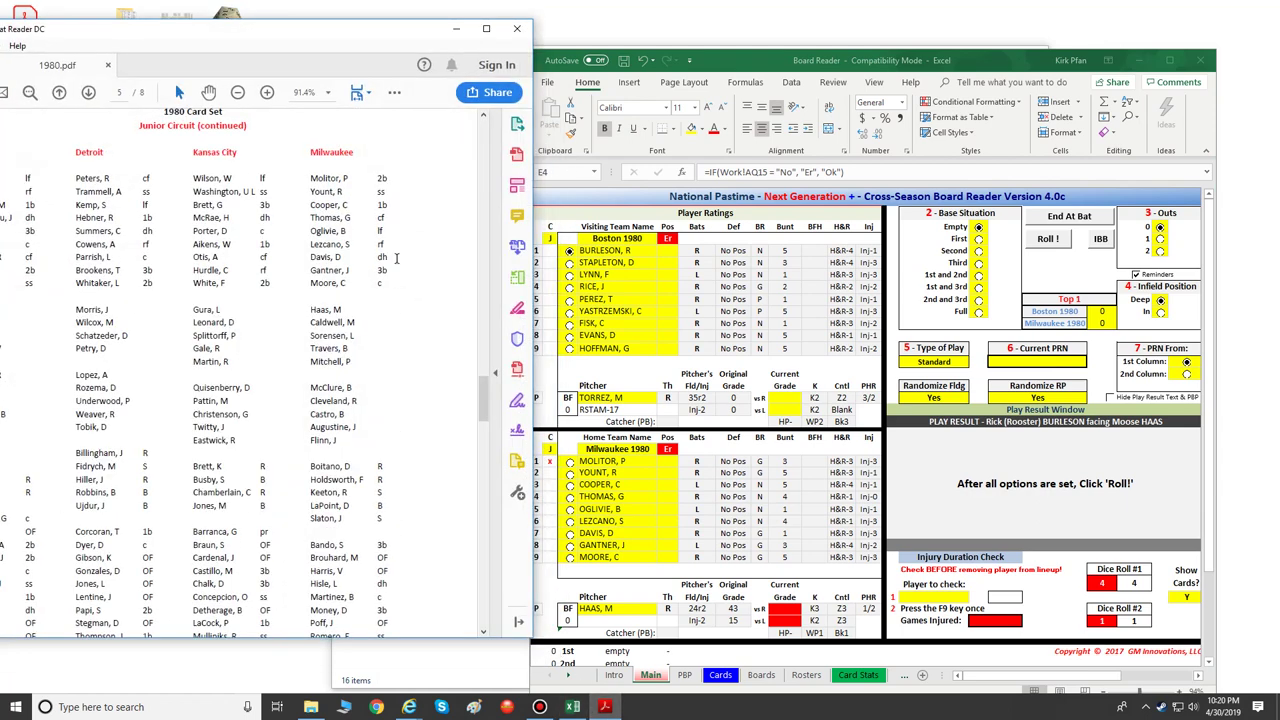
left_click(667, 462)
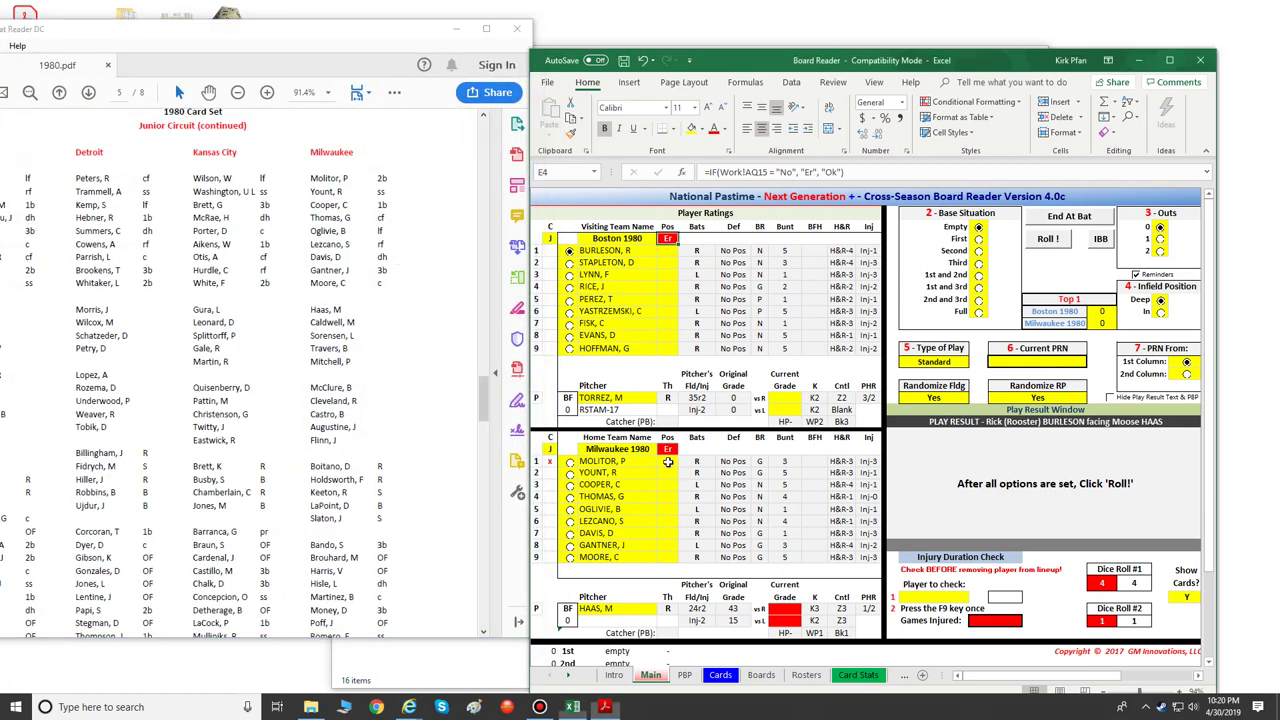
left_click(667, 462)
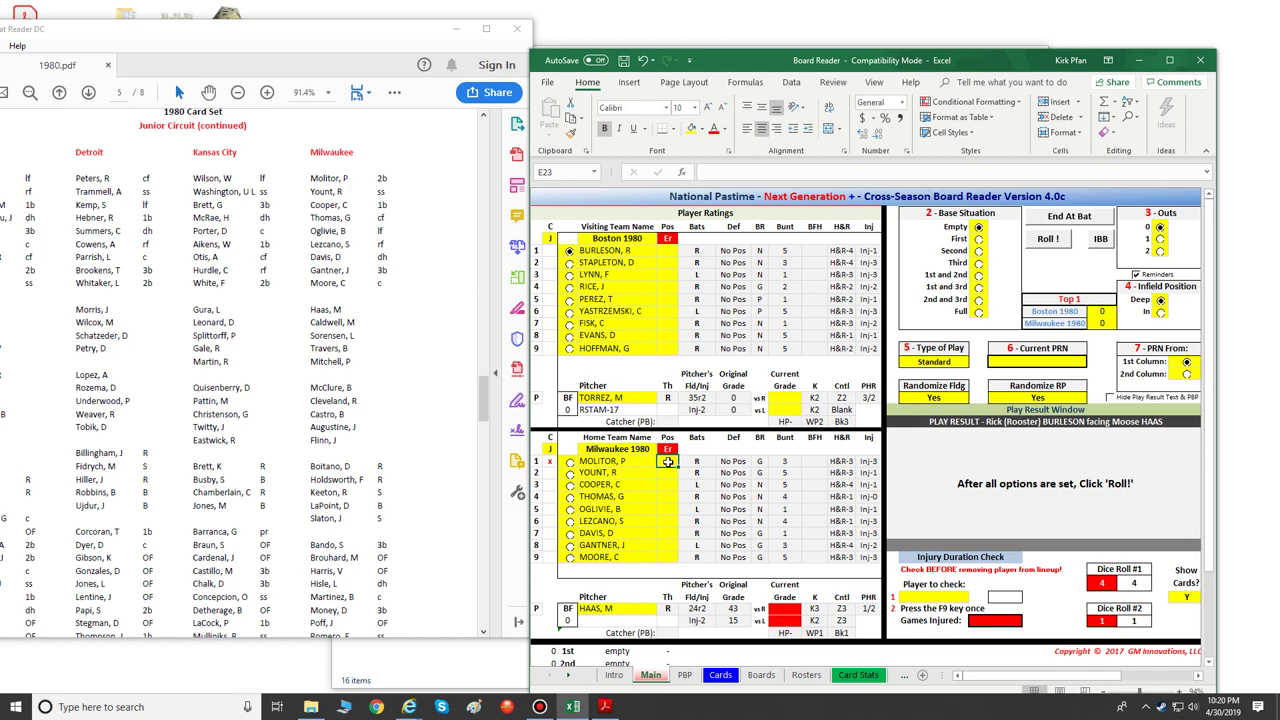
type("2b")
key("Return")
left_click(670, 463)
type("4")
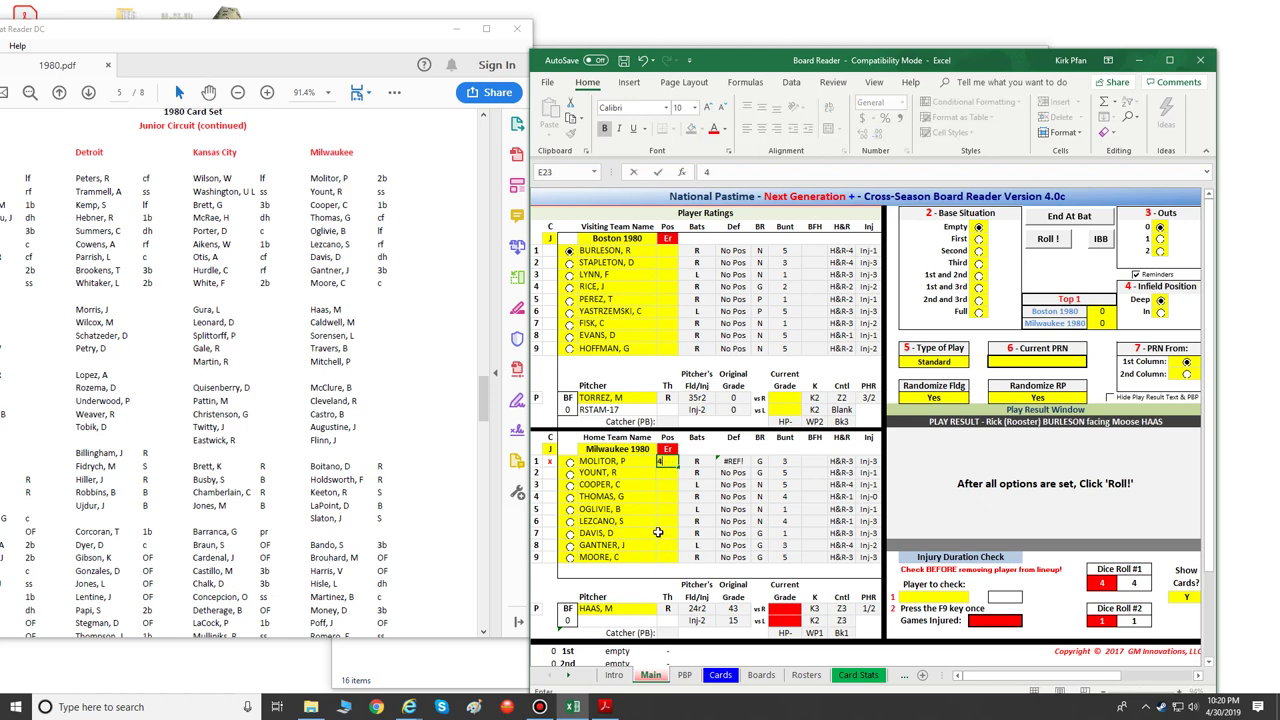
key("Return")
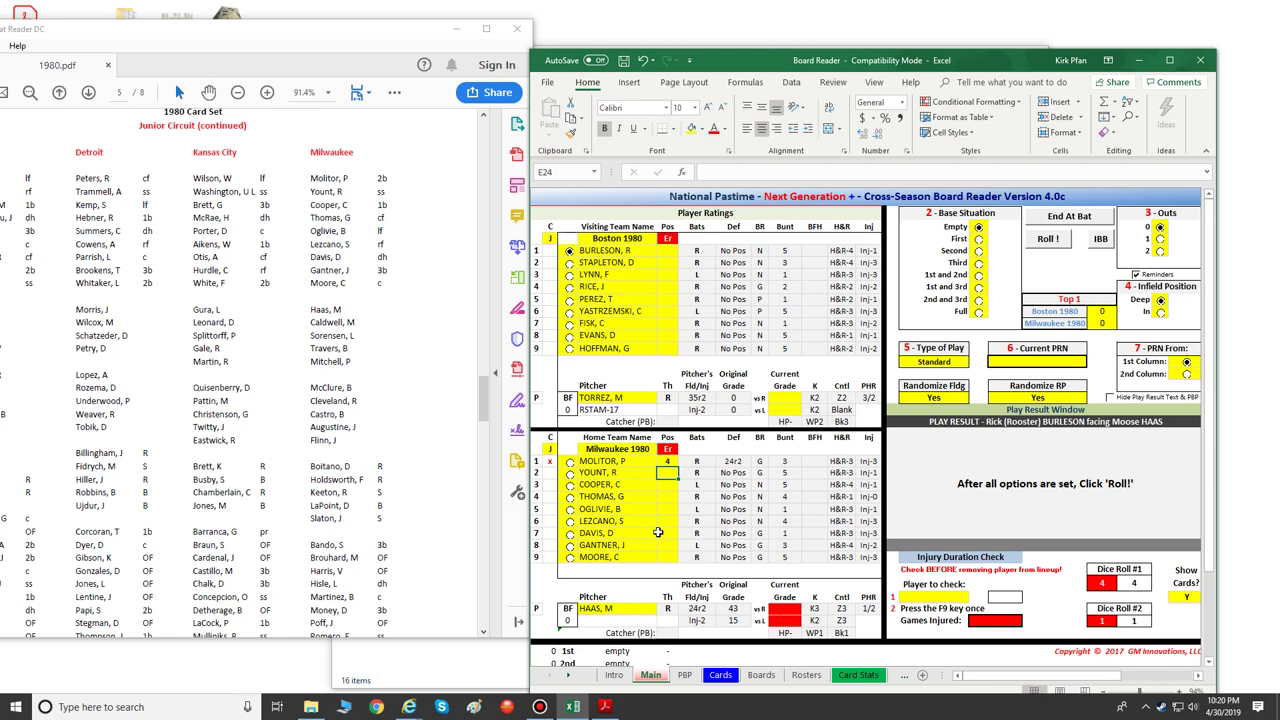
Step: Fill E24:E27 with positions 6, 3, 7 and 9, then bring the NPNGPlus folder forward
key("Return")
type("3")
key("Return")
type("7")
key("Return")
type("9")
key("Return")
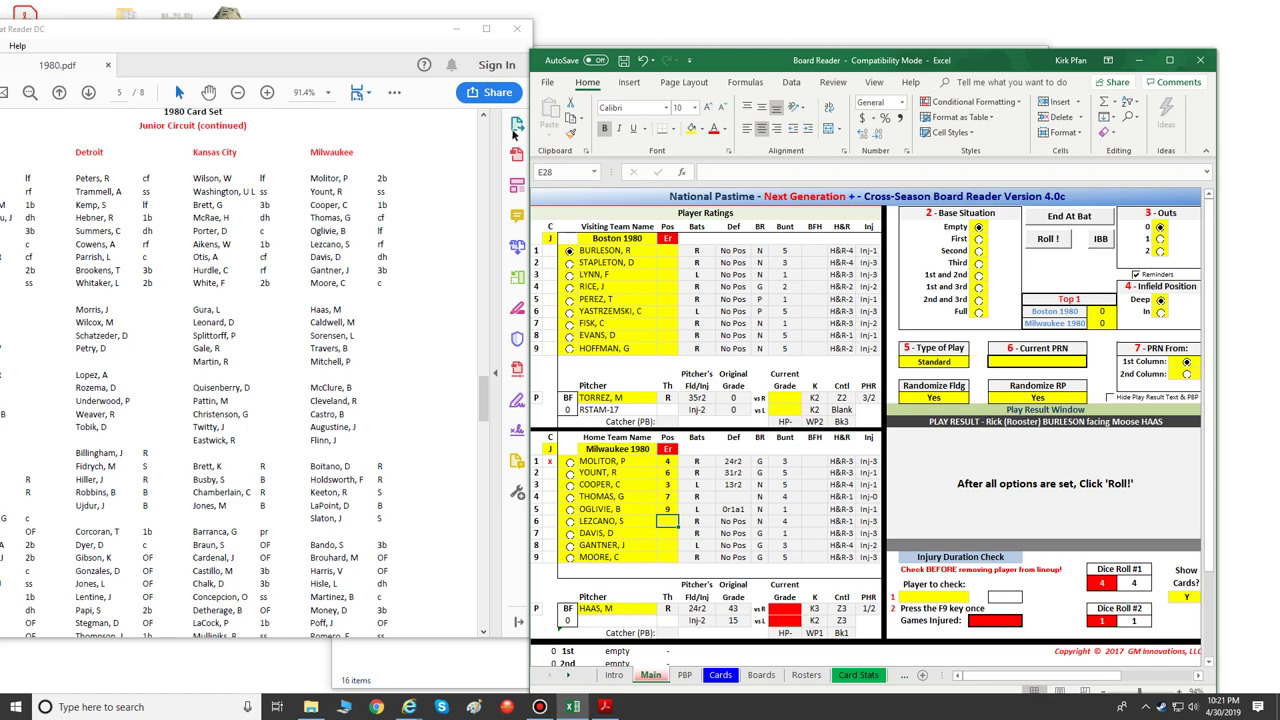
left_click_drag(407, 34, 386, 104)
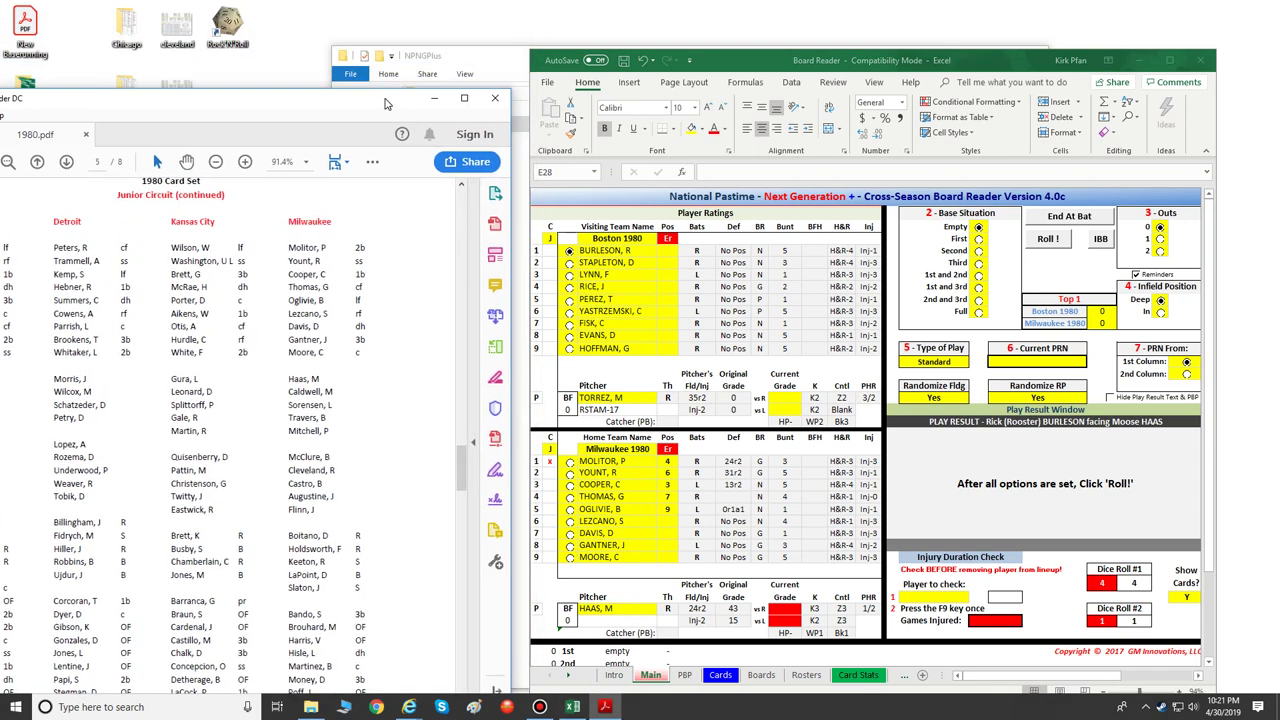
key("alt+Tab")
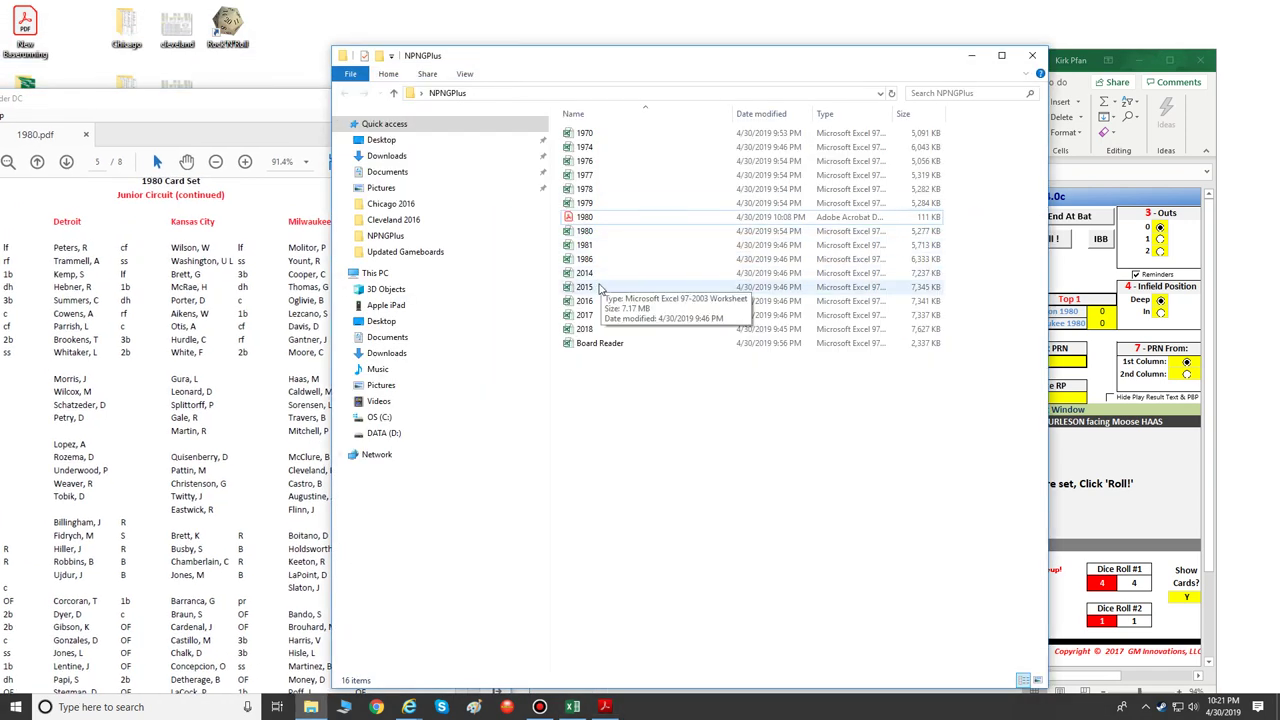
Step: Open 2016.xls, enable editing and widen it, then close it with Don't Save
double_click(603, 300)
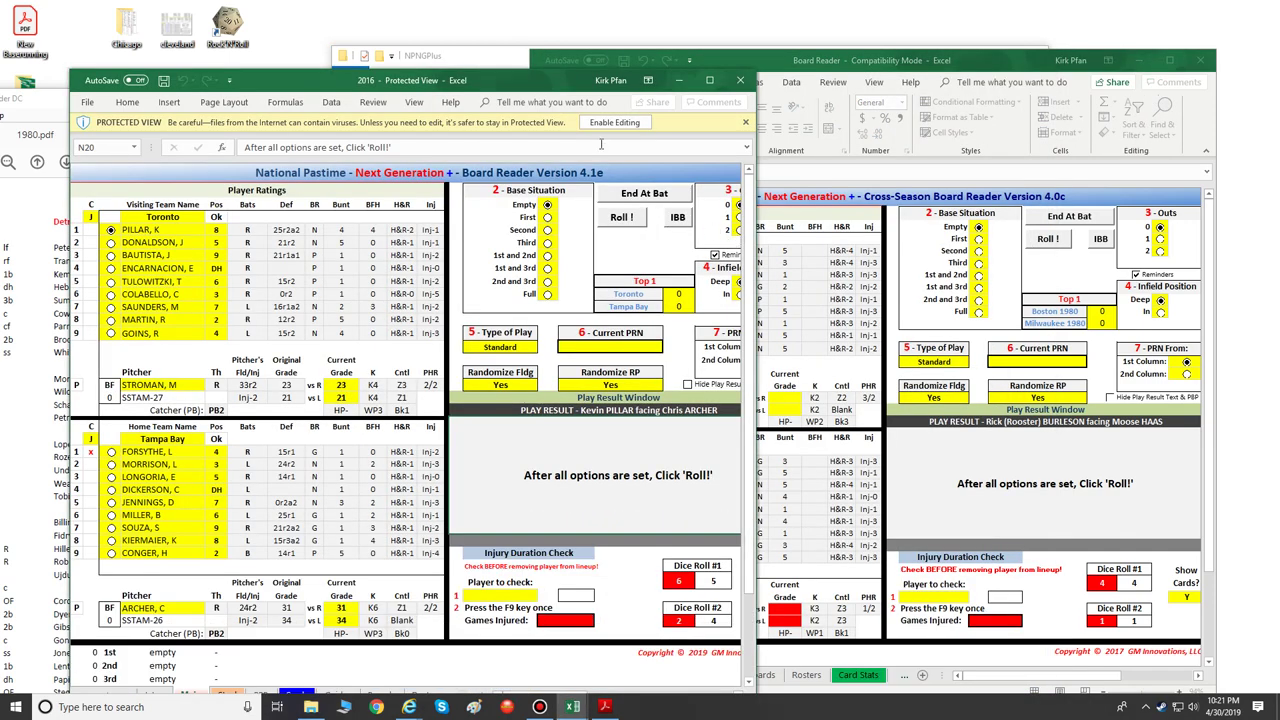
left_click(614, 122)
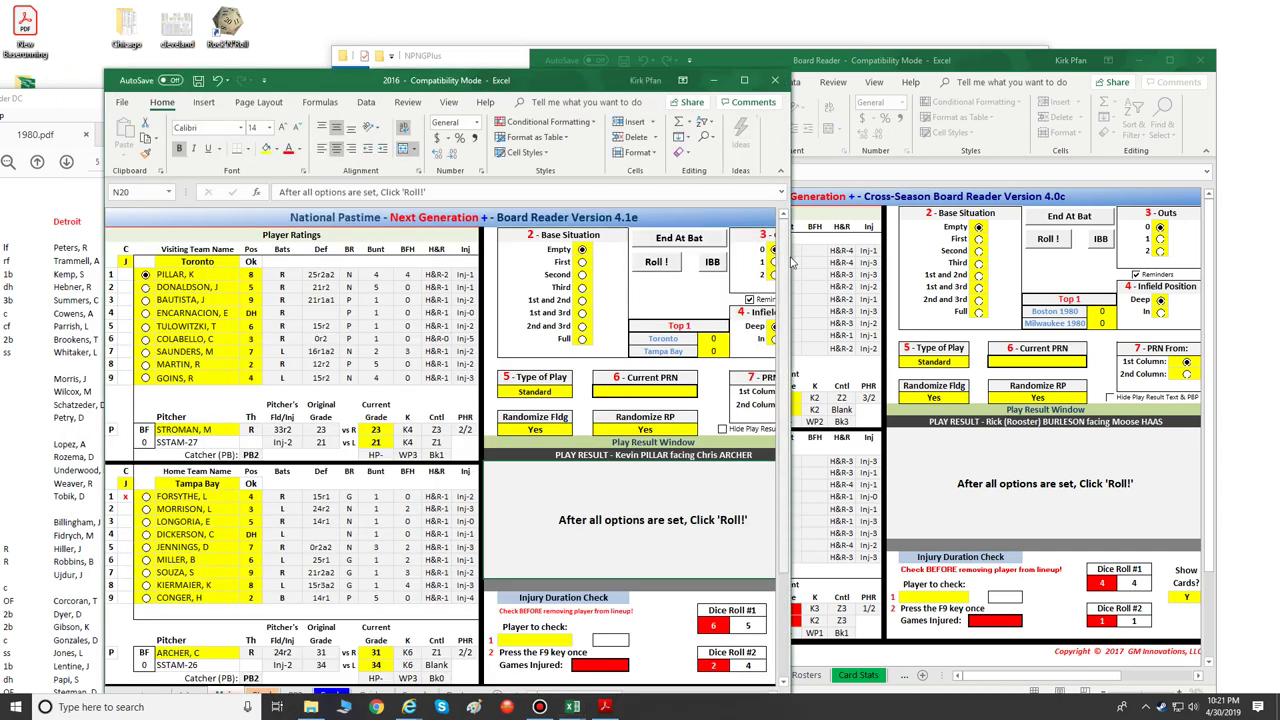
left_click_drag(786, 285, 1228, 282)
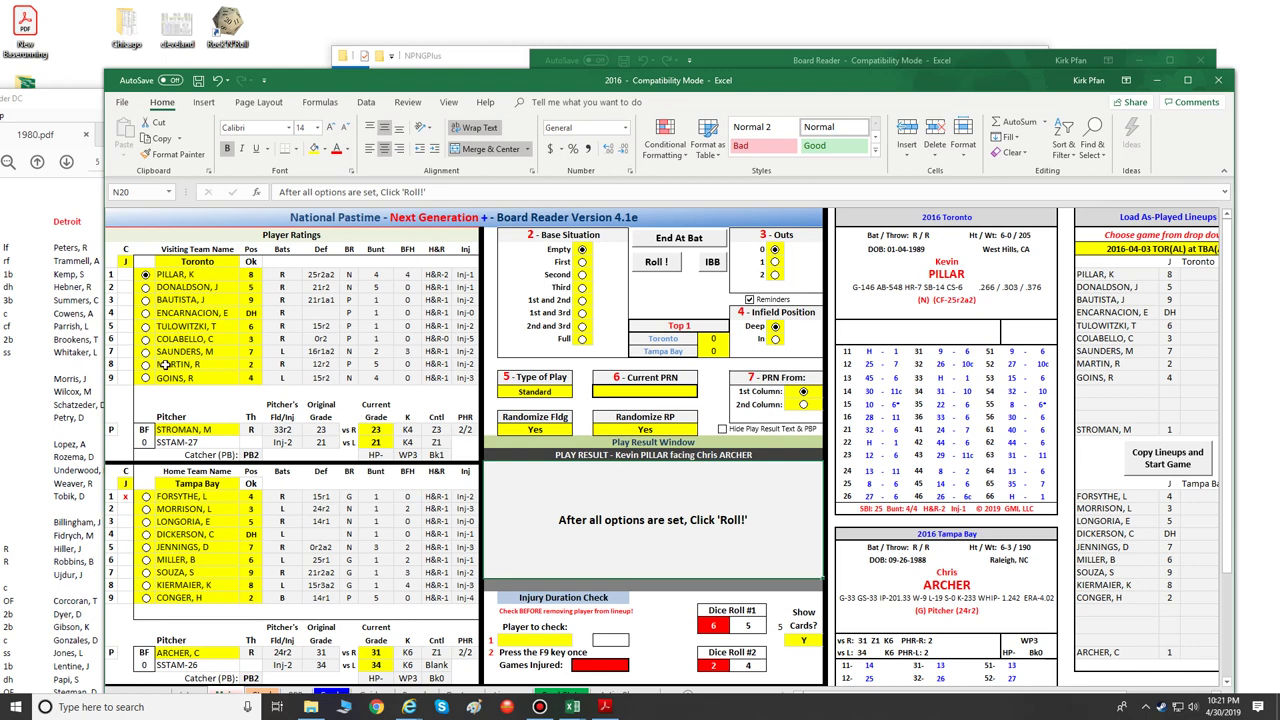
left_click(1218, 80)
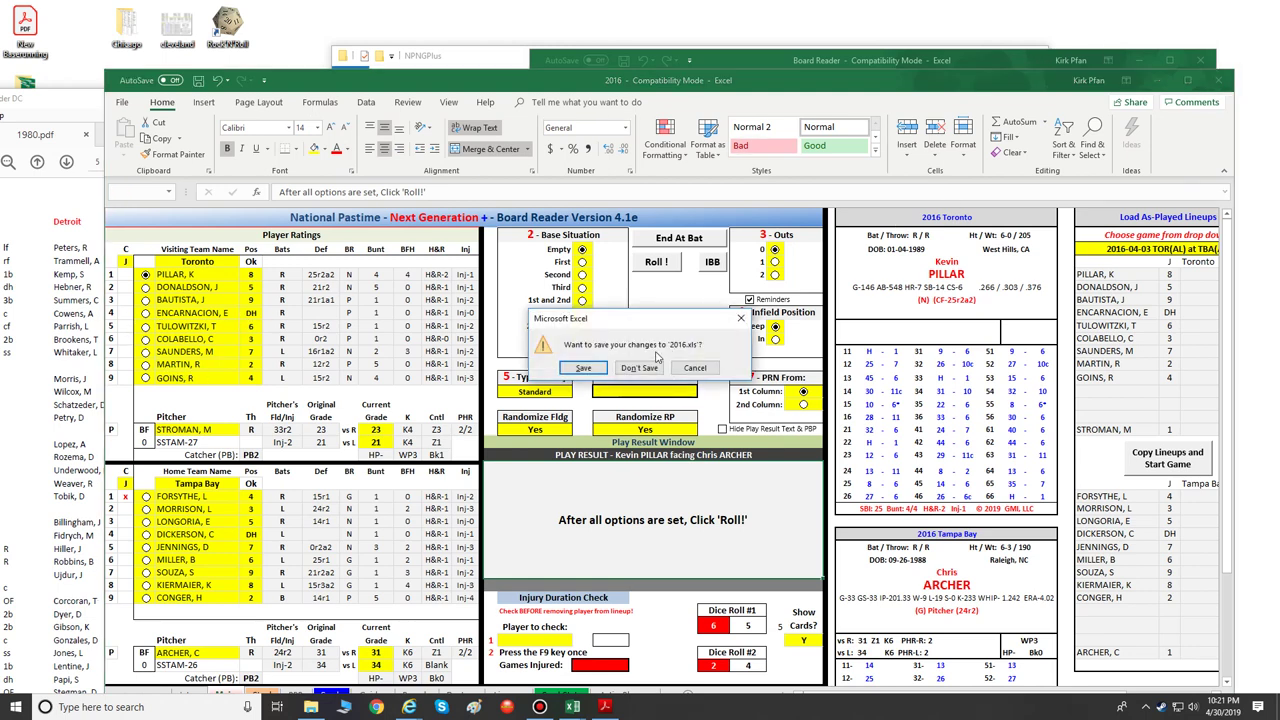
left_click(639, 367)
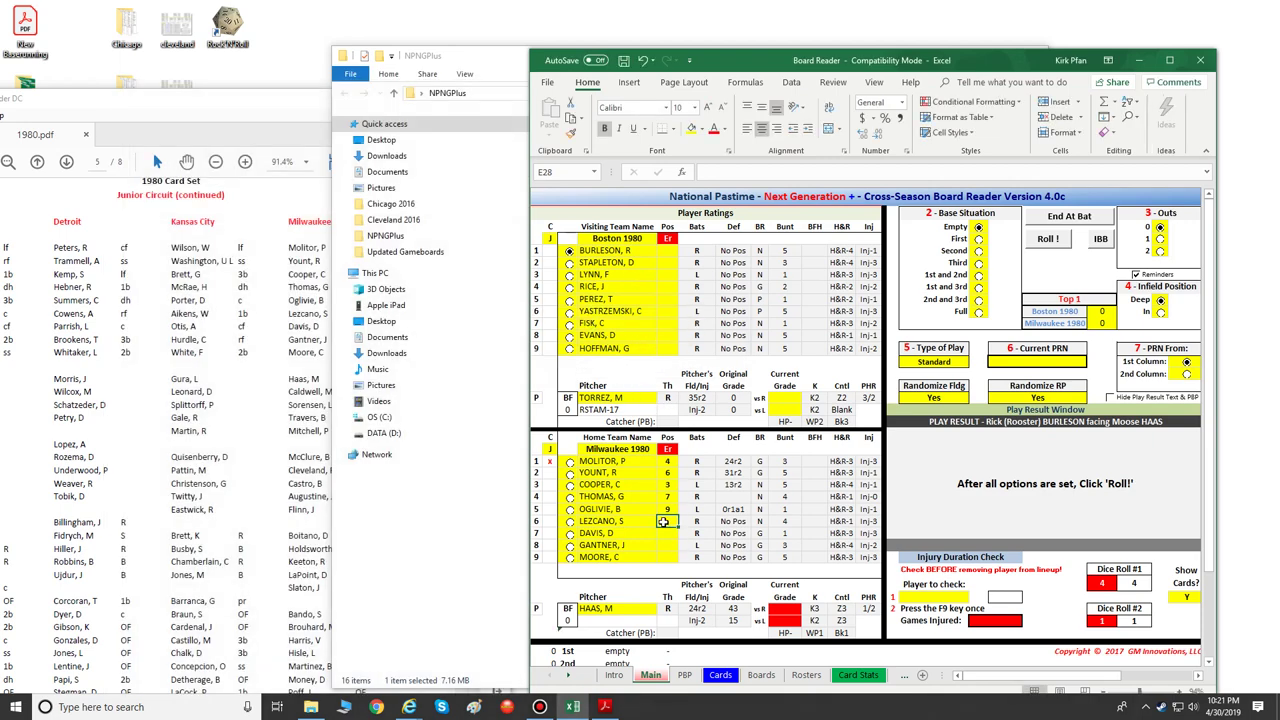
Step: Enter DH in E28 and check the 1980 card set PDF
type("DH")
key("Return")
left_click(226, 122)
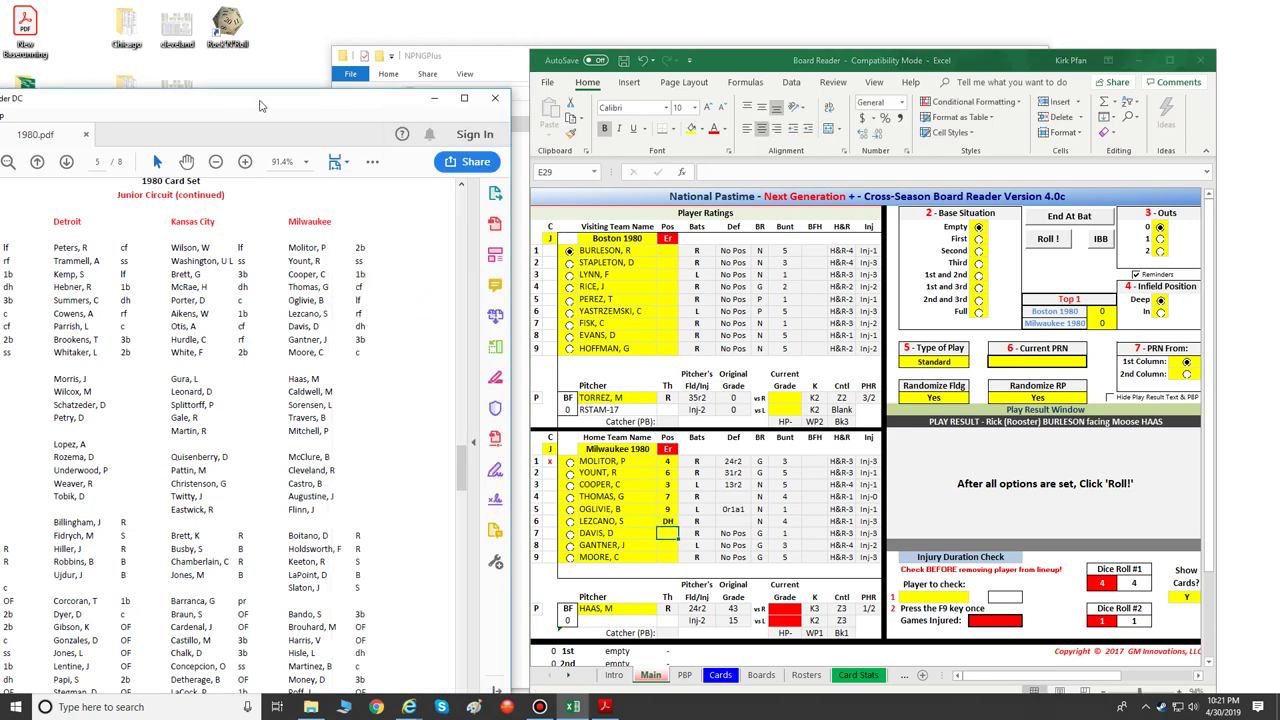
left_click(665, 533)
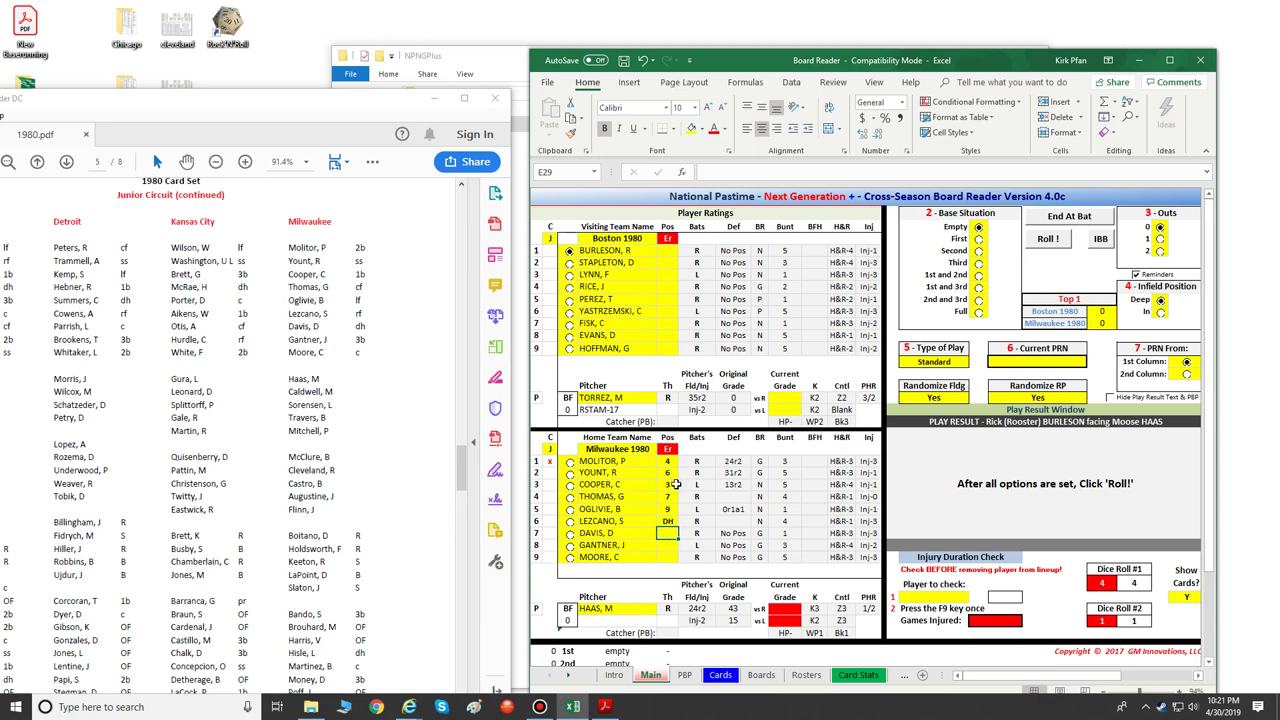
Step: Revise E26:E28 to positions 8, 7 and 9
left_click(670, 497)
type("8")
key("Return")
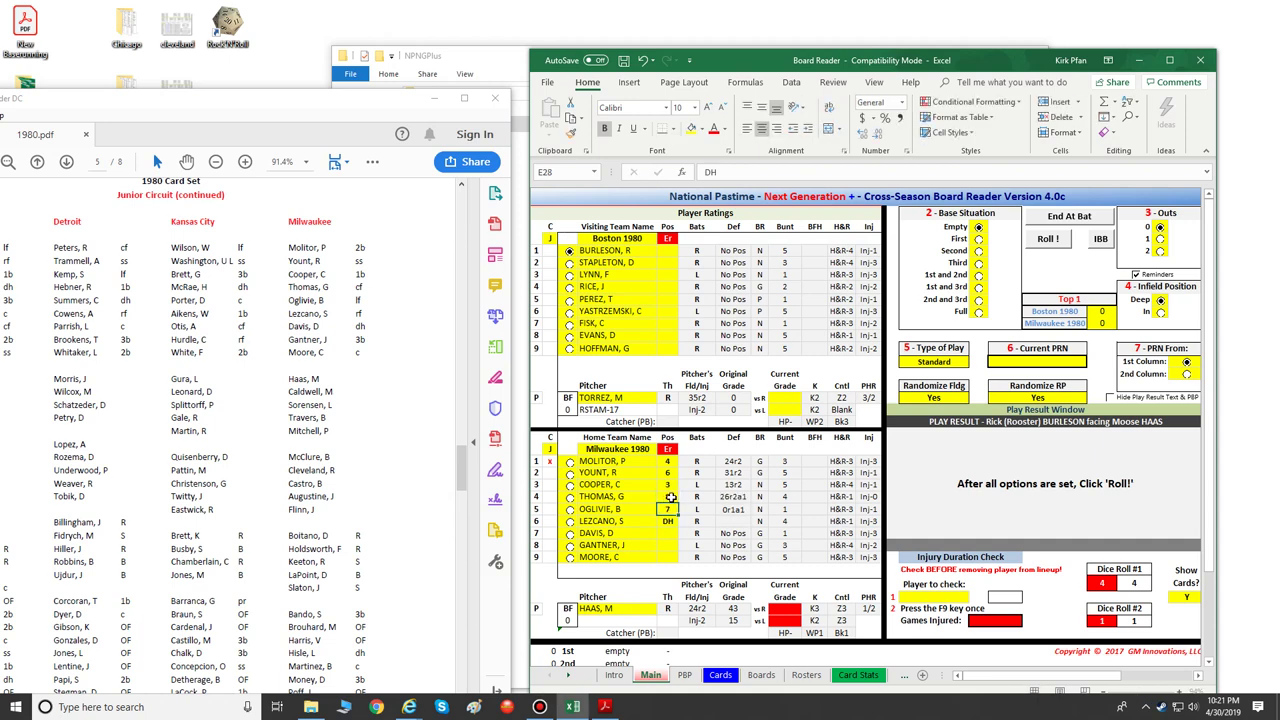
type("7")
key("Return")
type("9")
key("Return")
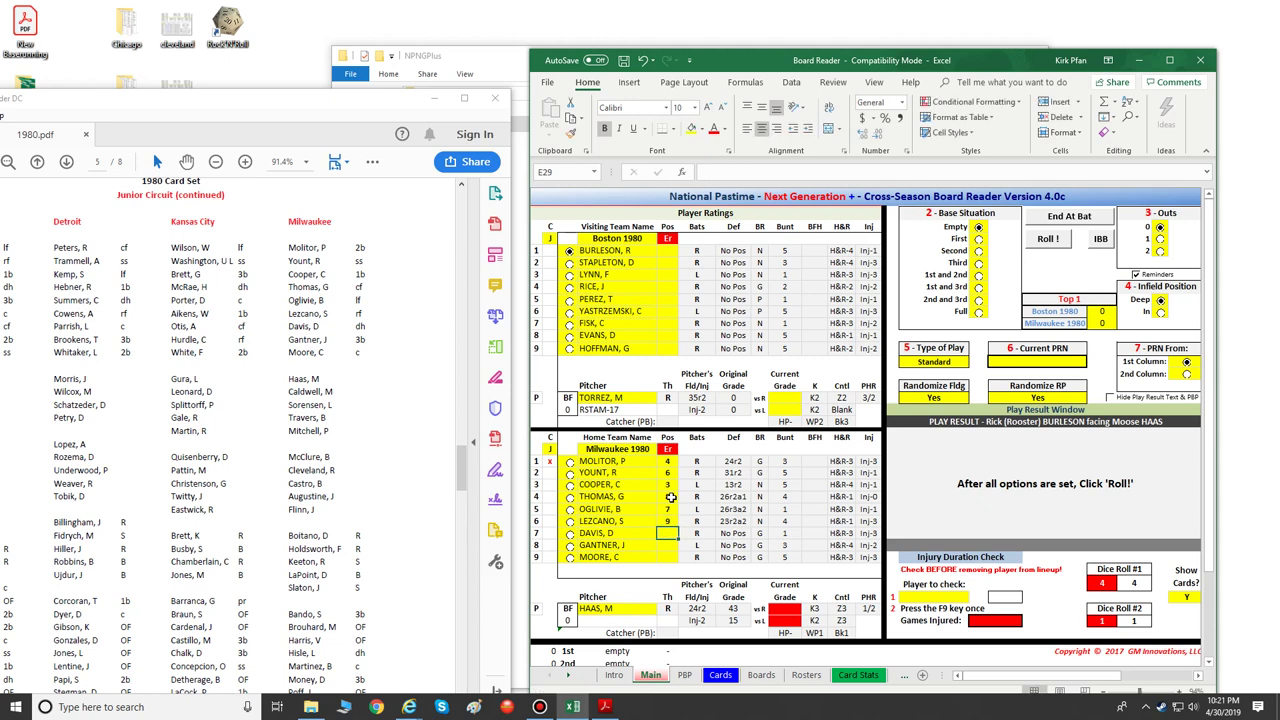
Step: Set E29:E31 to DH, 5 and 2, completing Milwaukee's positions
type("D")
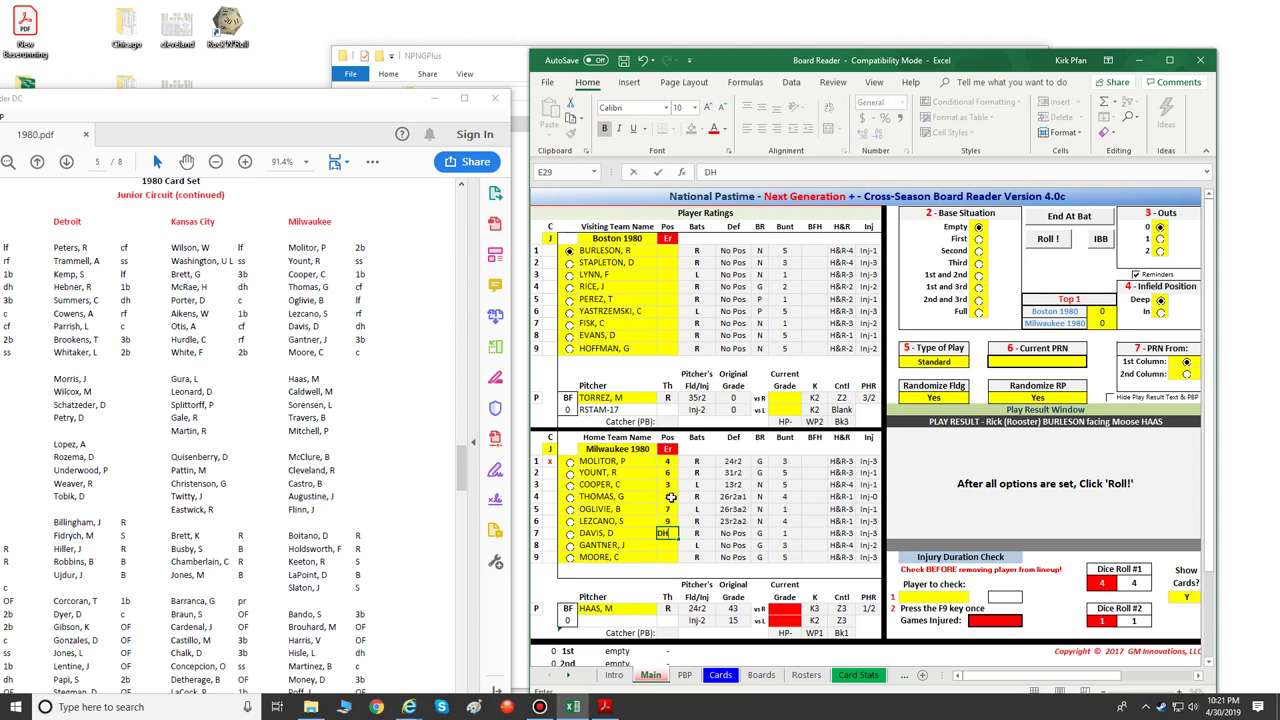
type("H")
key("Return")
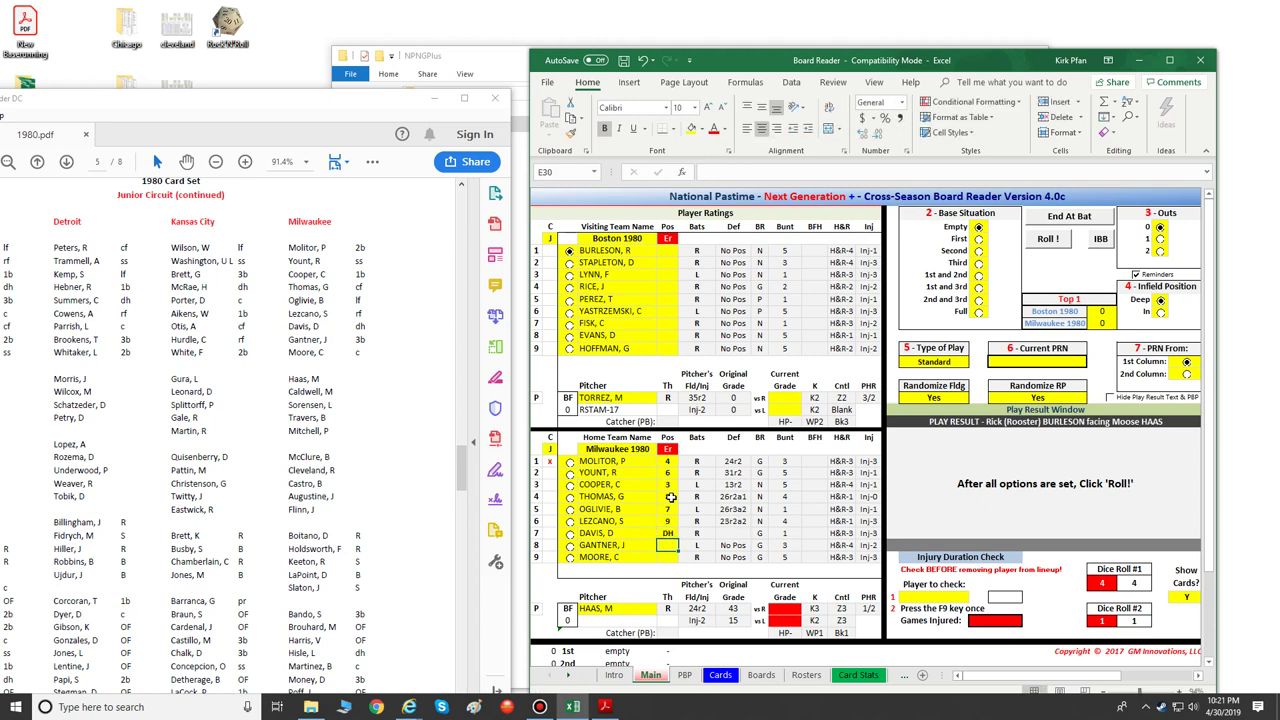
type("5")
key("Return")
type("2")
key("Return")
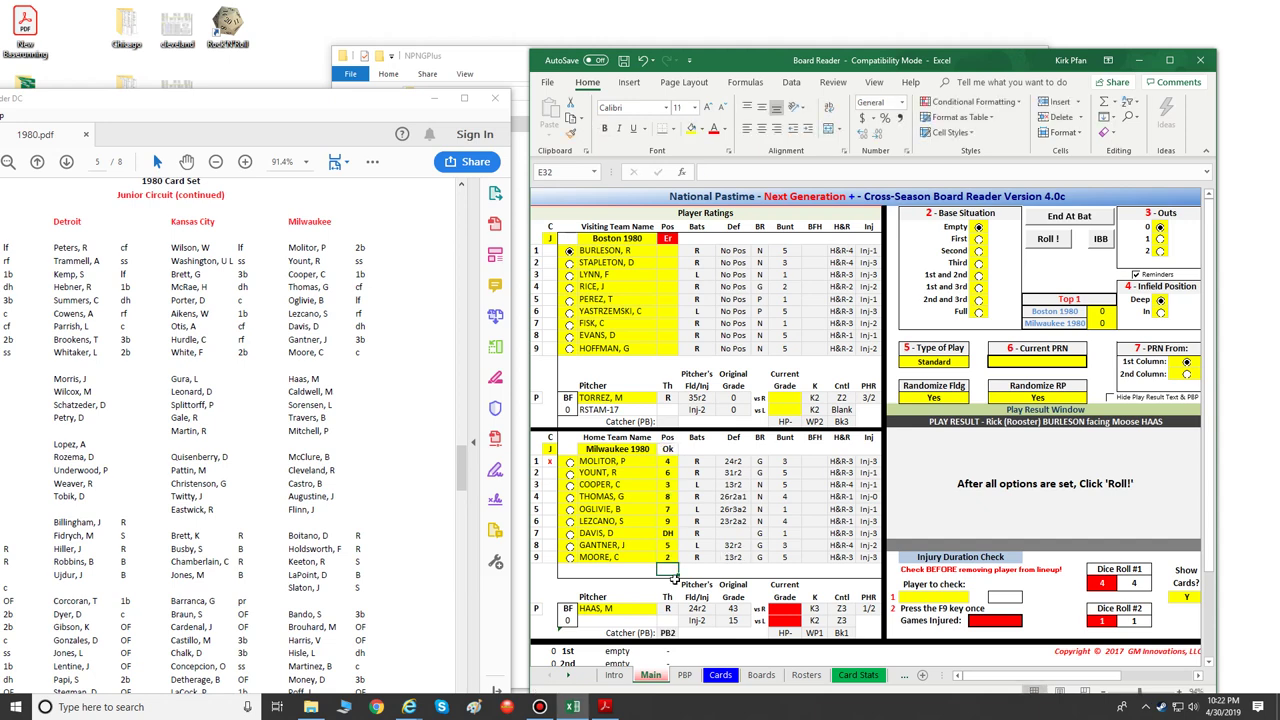
Step: Enter positions 6, 5, 8 and 7 for the first four Boston batters in E5:E8
scroll(187, 340, "up", 5)
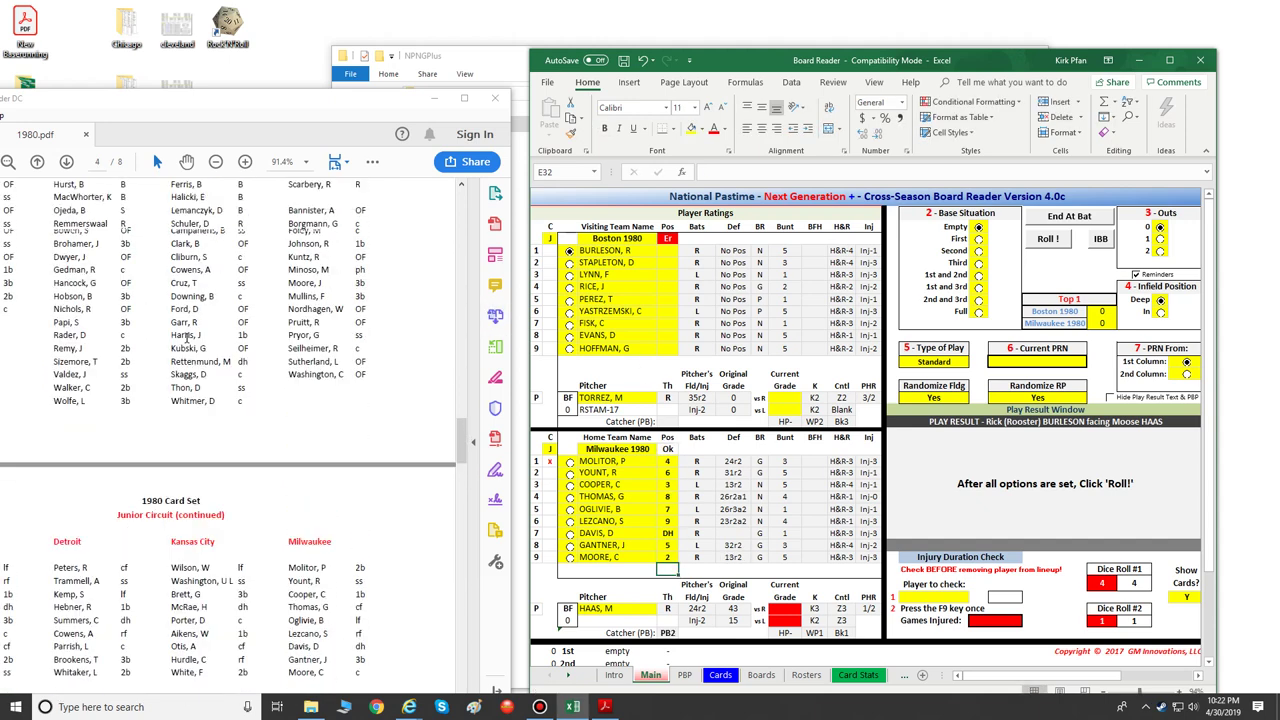
scroll(187, 340, "up", 8)
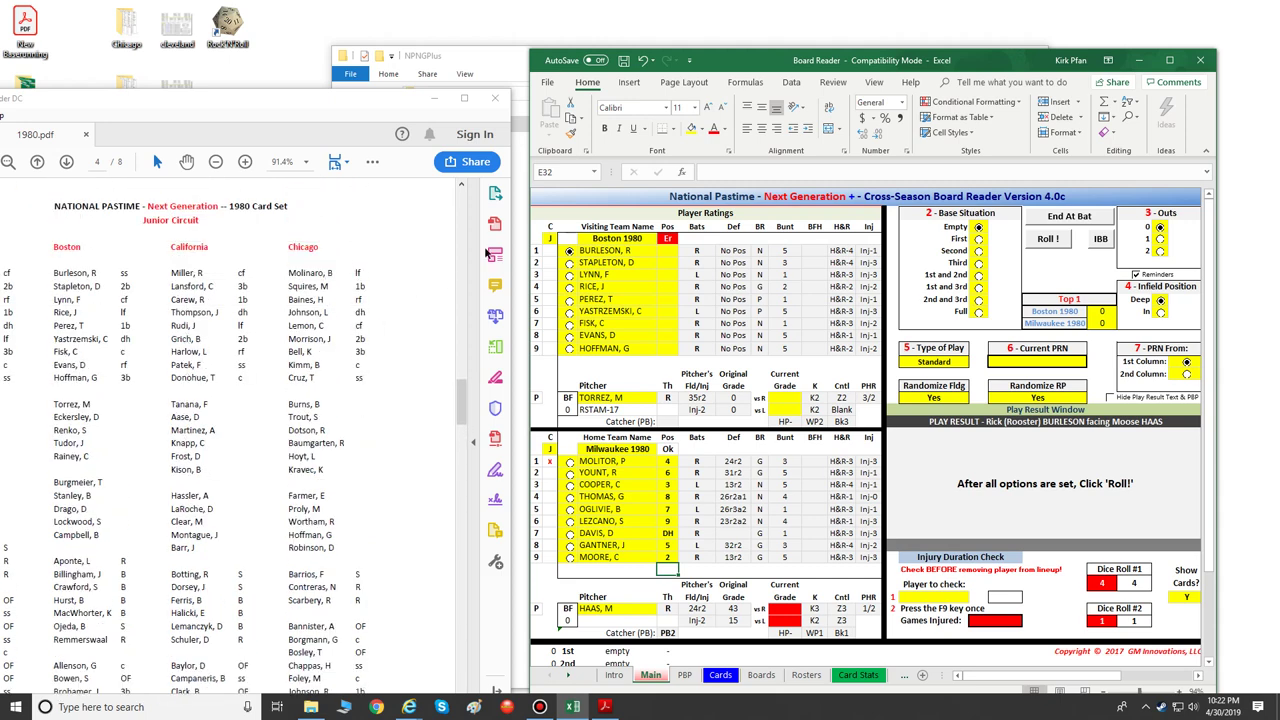
left_click(667, 252)
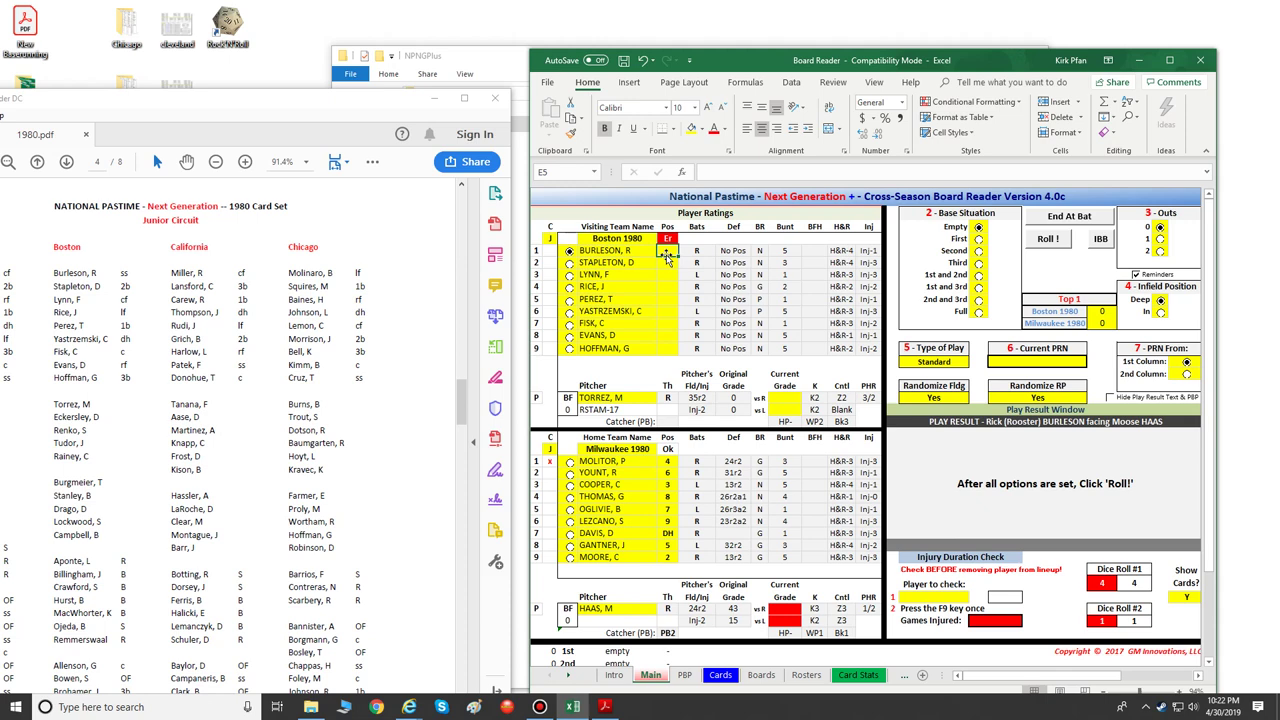
type("6")
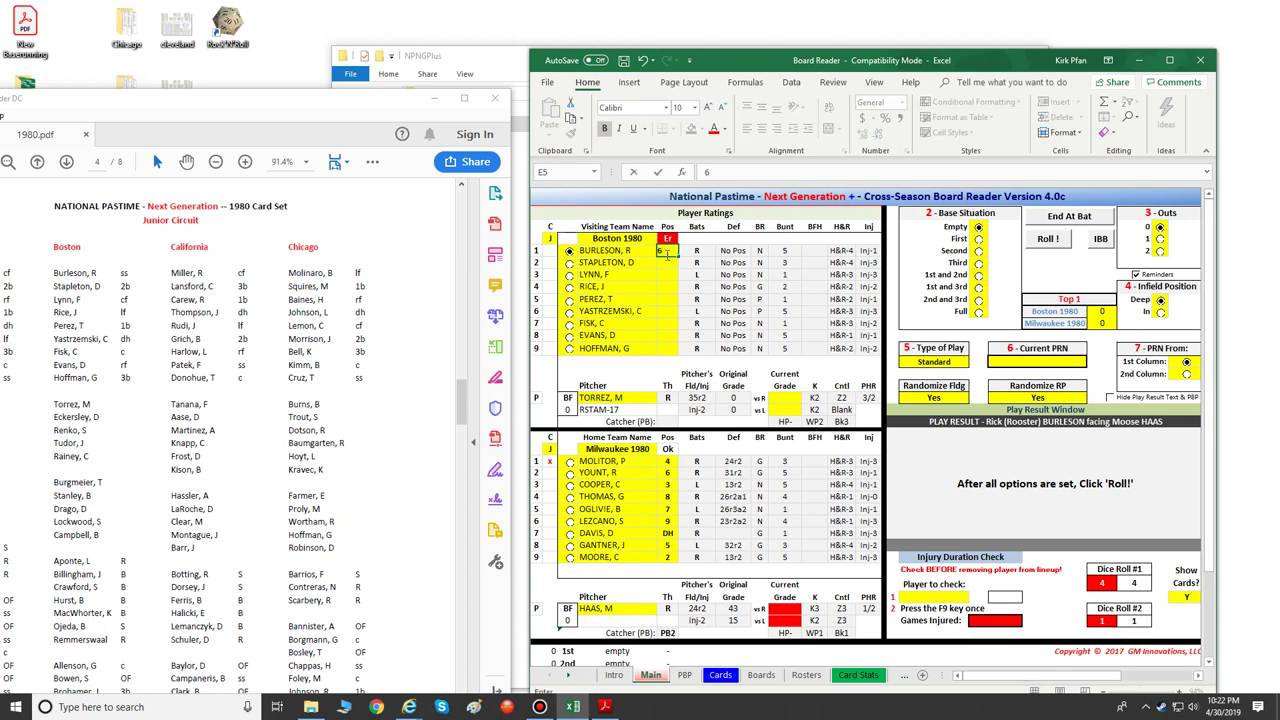
key("Return")
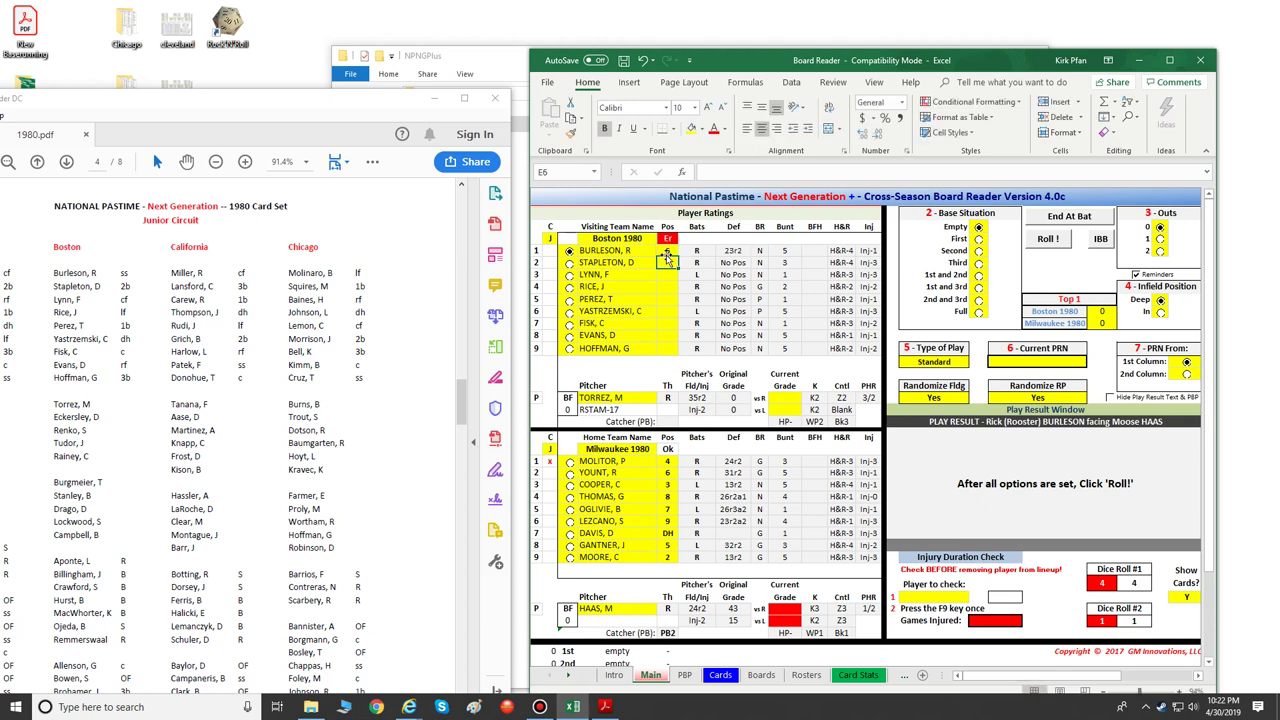
type("5")
key("Return")
type("8")
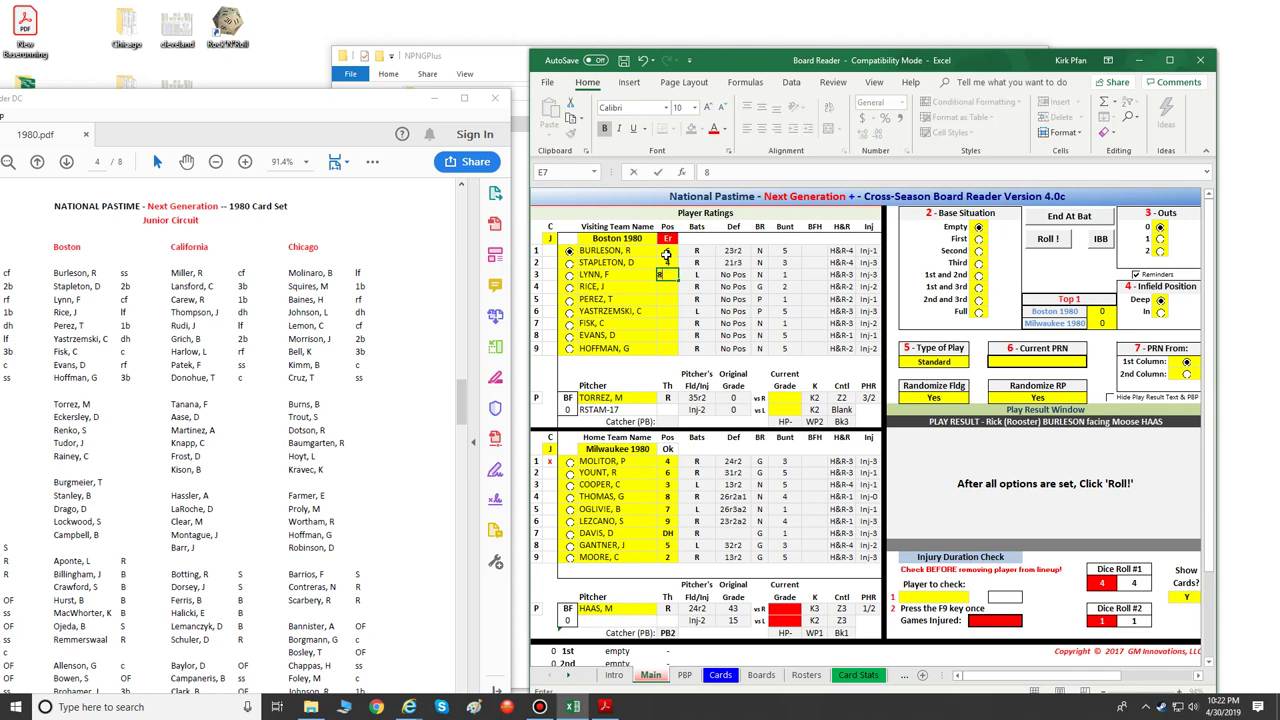
key("Return")
type("7")
key("Return")
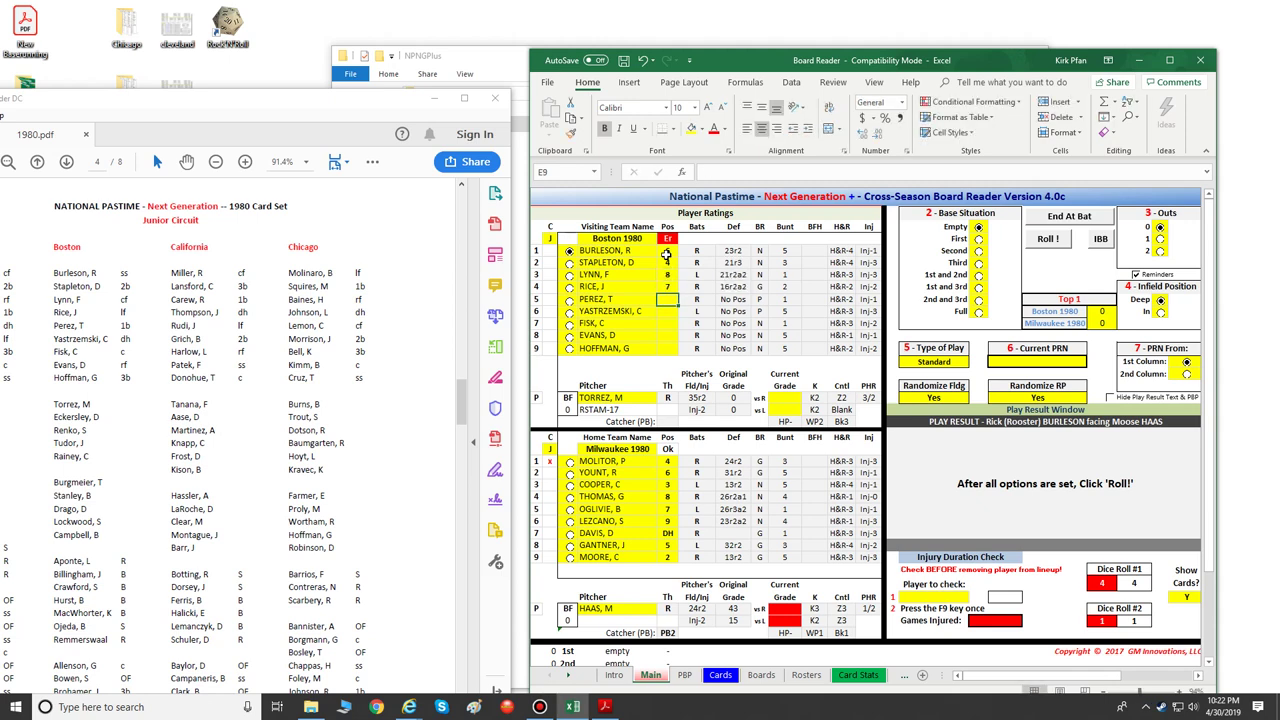
Step: Enter positions 3, DH, 2, 9 and 5 in E9:E13, then maximize the workbook
type("3")
key("Return")
type("DH")
key("Return")
type("2")
key("Return")
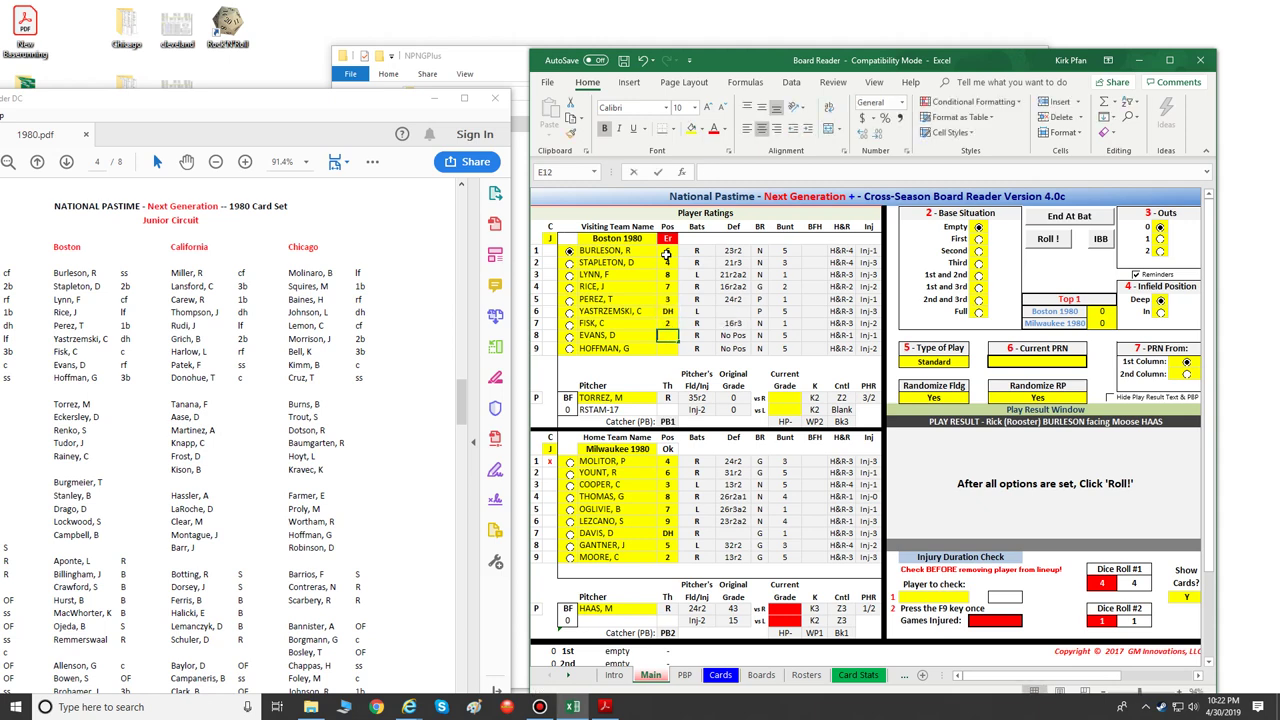
type("9")
key("Return")
type("5")
key("Return")
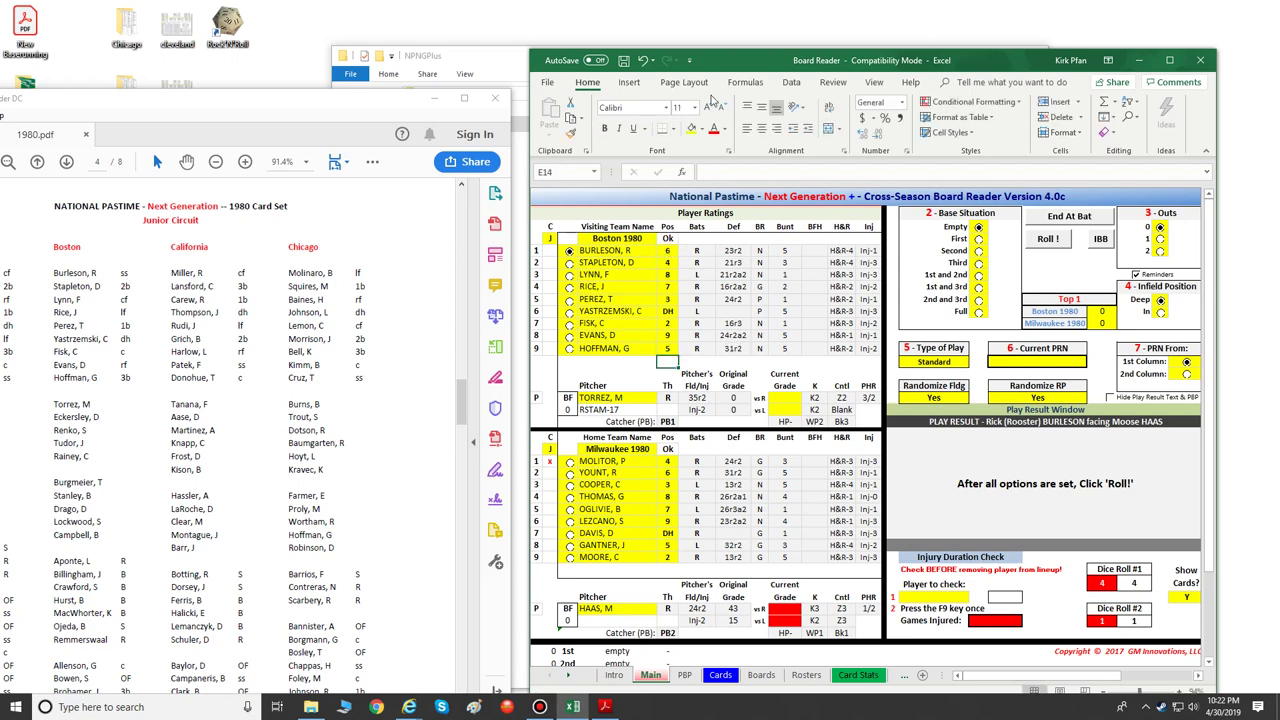
left_click(1167, 61)
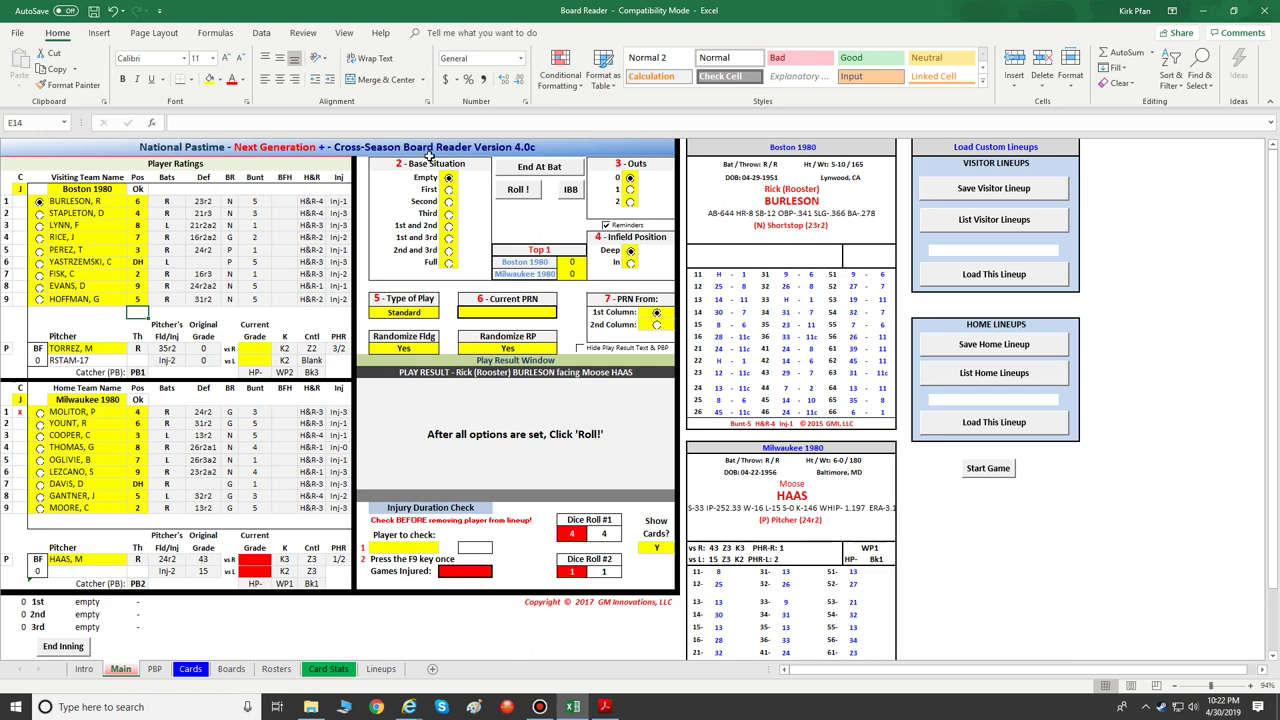
Step: Restore the Board Reader window, widen it to reveal the player cards, and maximize it again
double_click(435, 18)
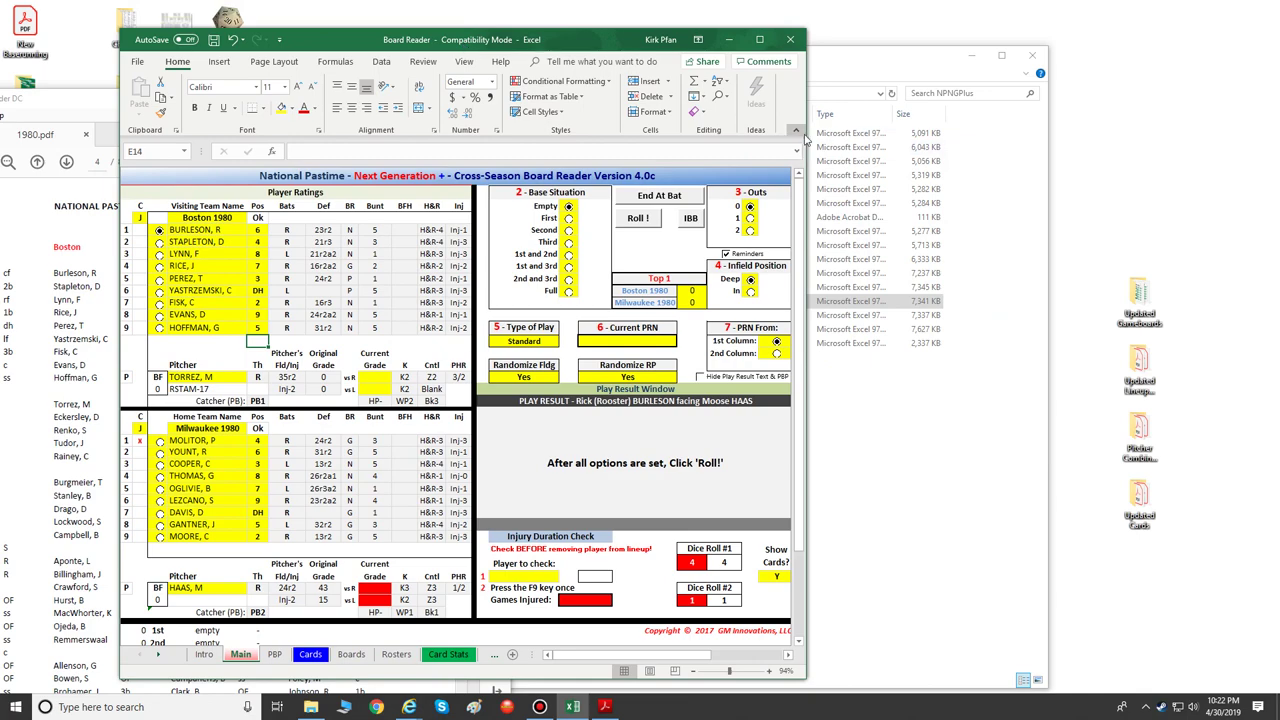
left_click_drag(804, 138, 1105, 140)
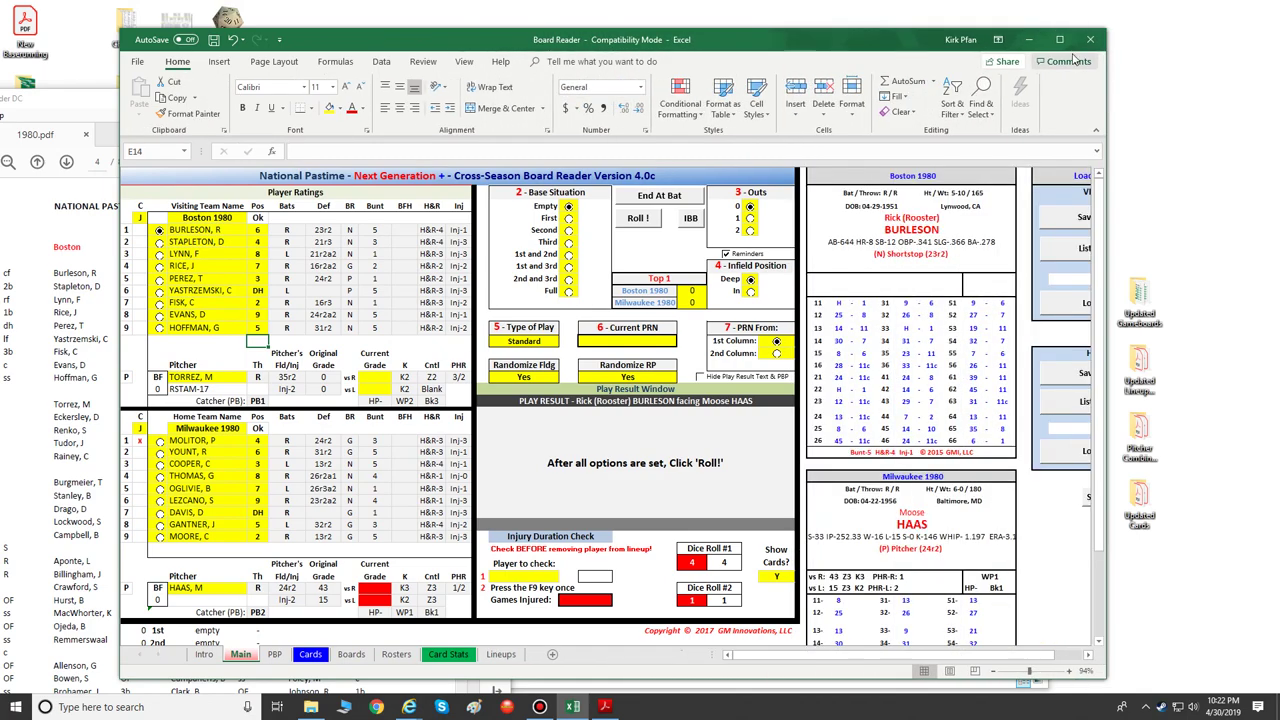
left_click(1060, 39)
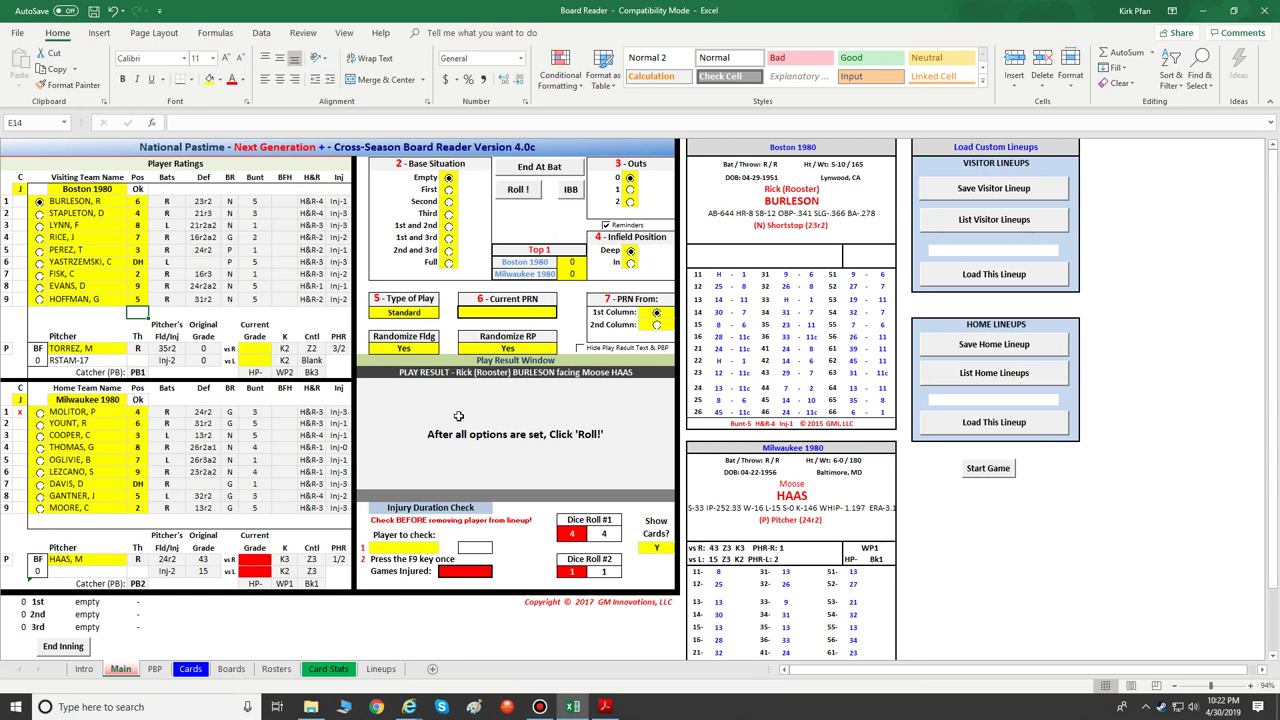
Step: Save a copy of the workbook to the Desktop as 'idj 1970-1980 Wild League'
left_click(18, 35)
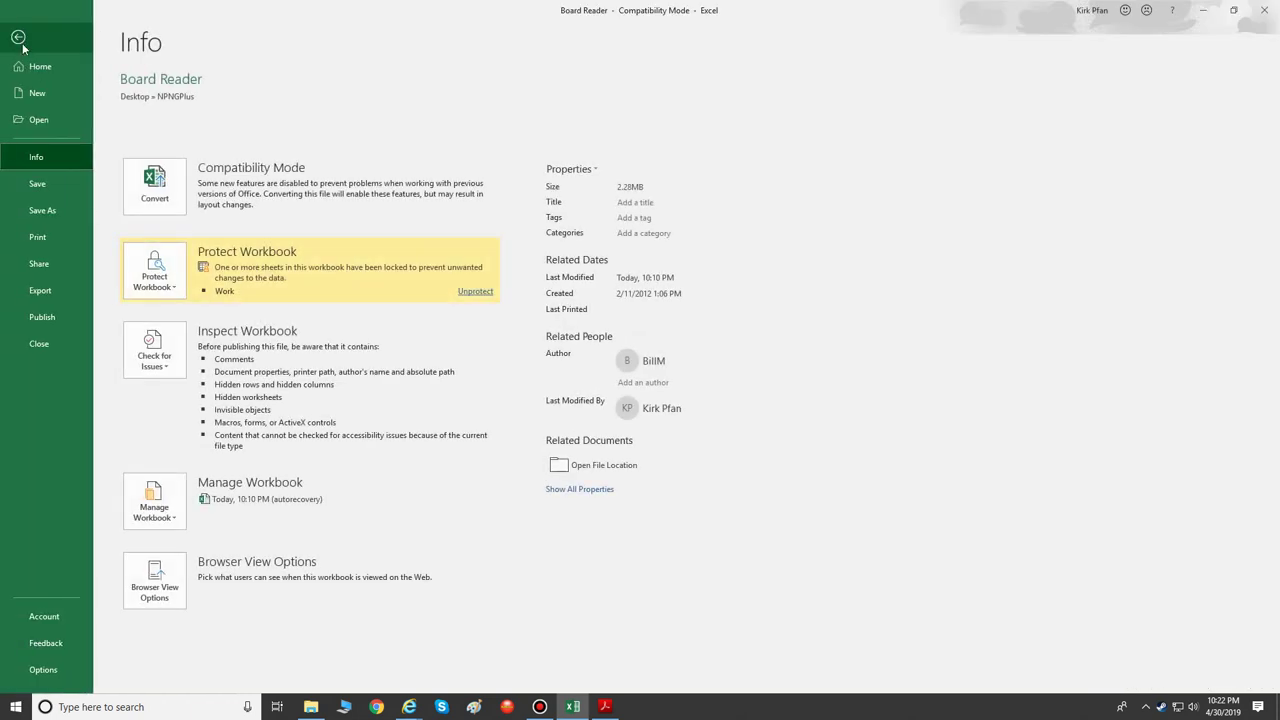
left_click(61, 208)
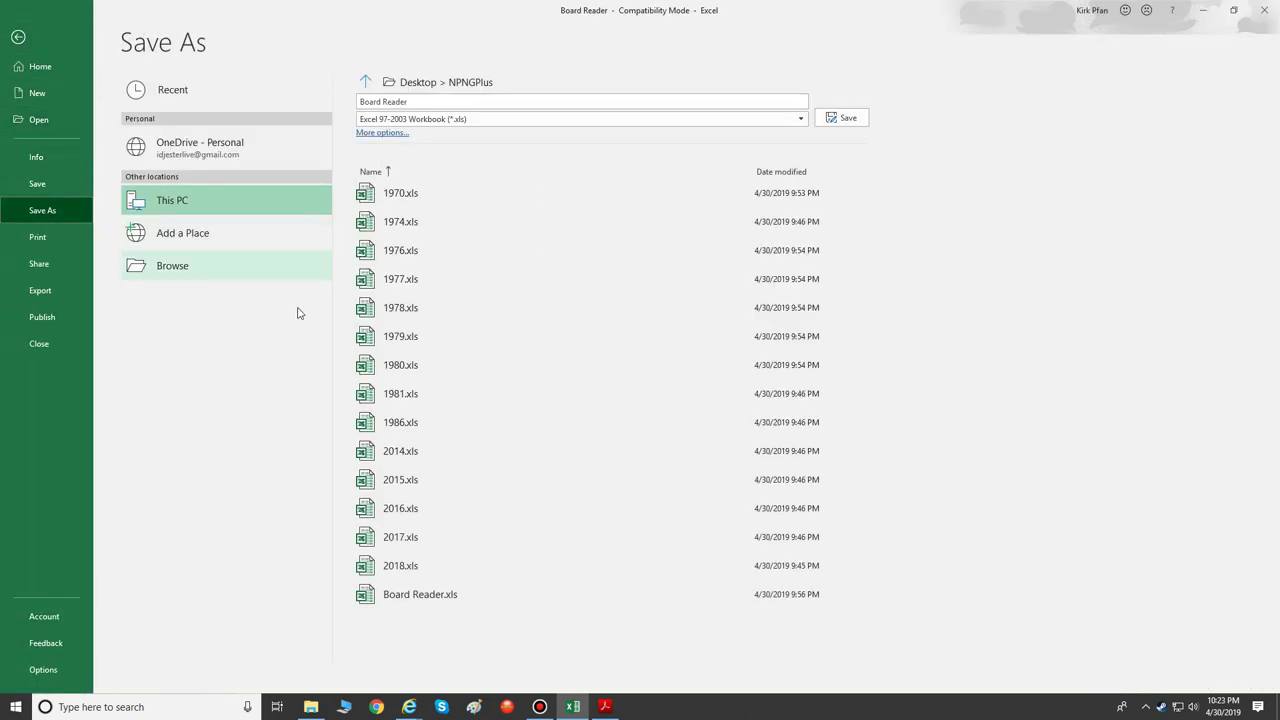
left_click(236, 264)
left_click(110, 112)
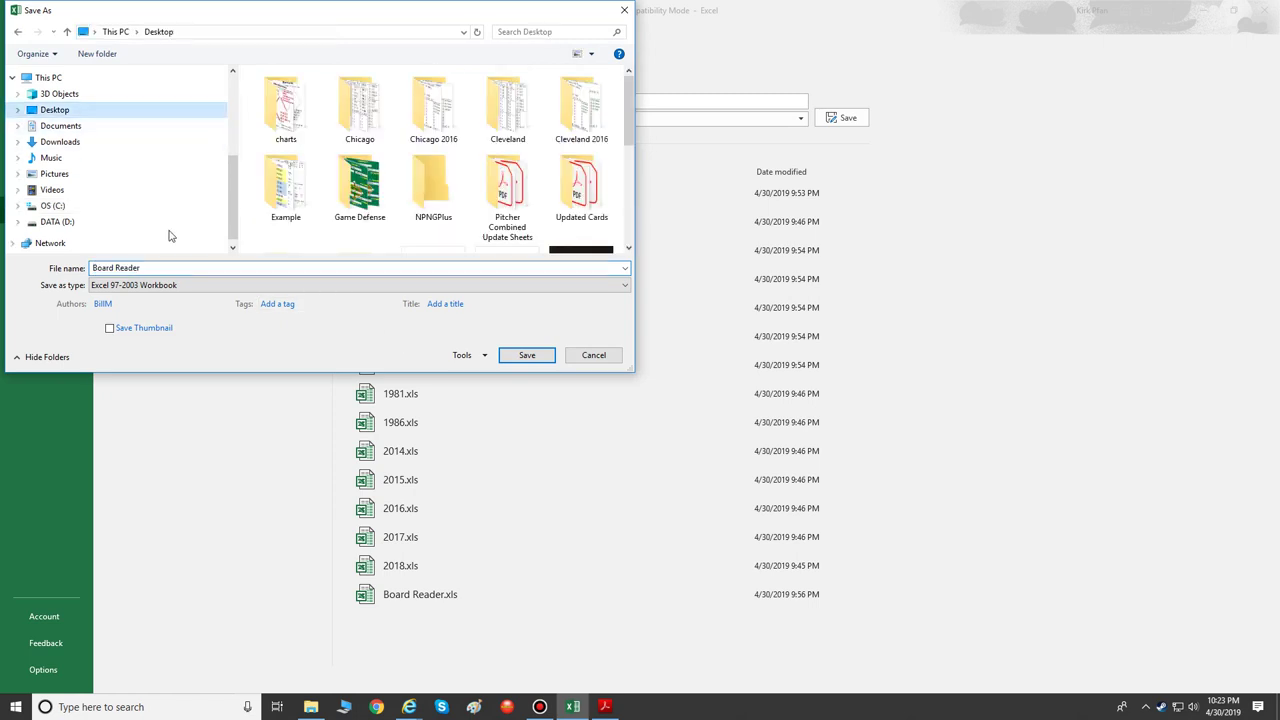
left_click(148, 268)
left_click(150, 268)
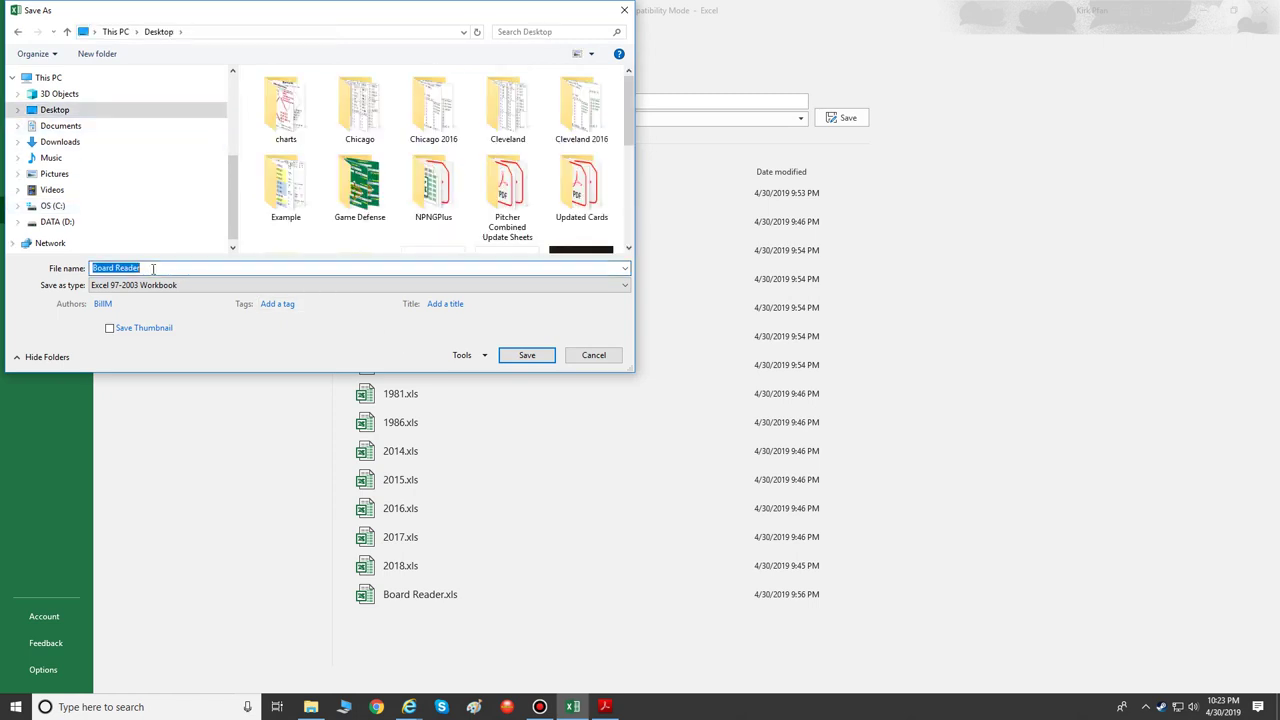
type("idj 1970-1980 Wild League")
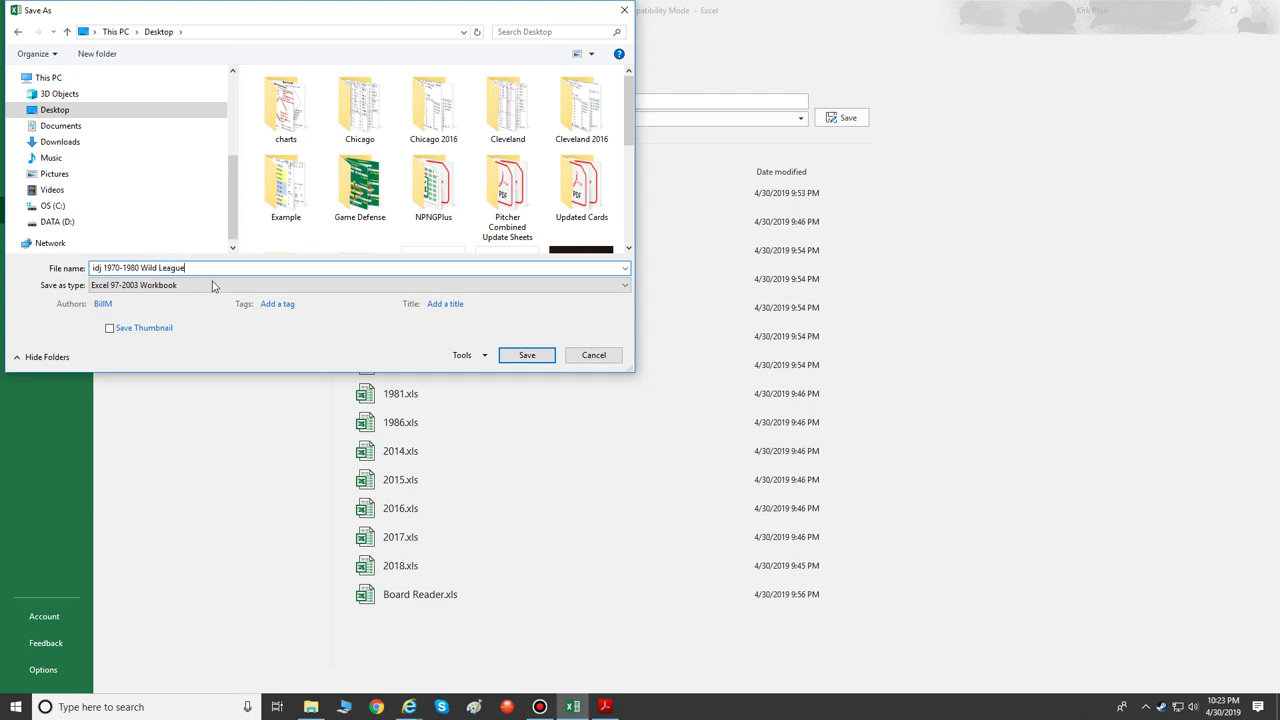
left_click(525, 356)
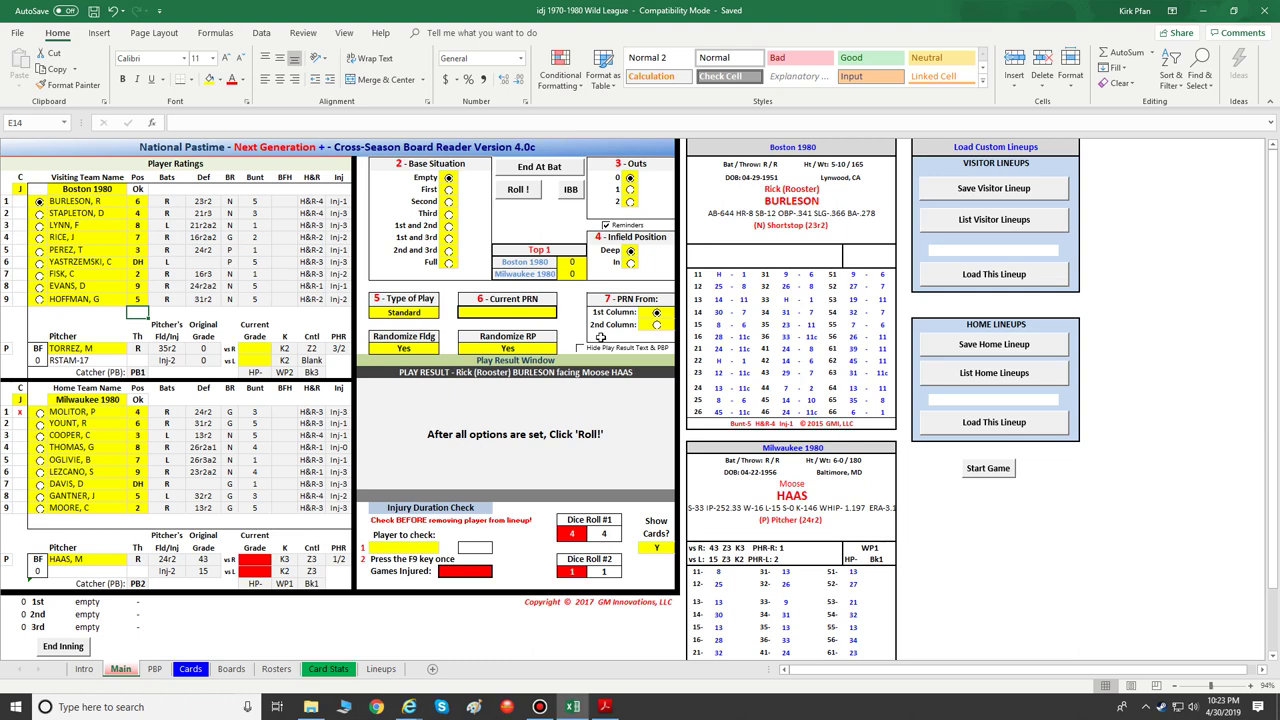
left_click(285, 675)
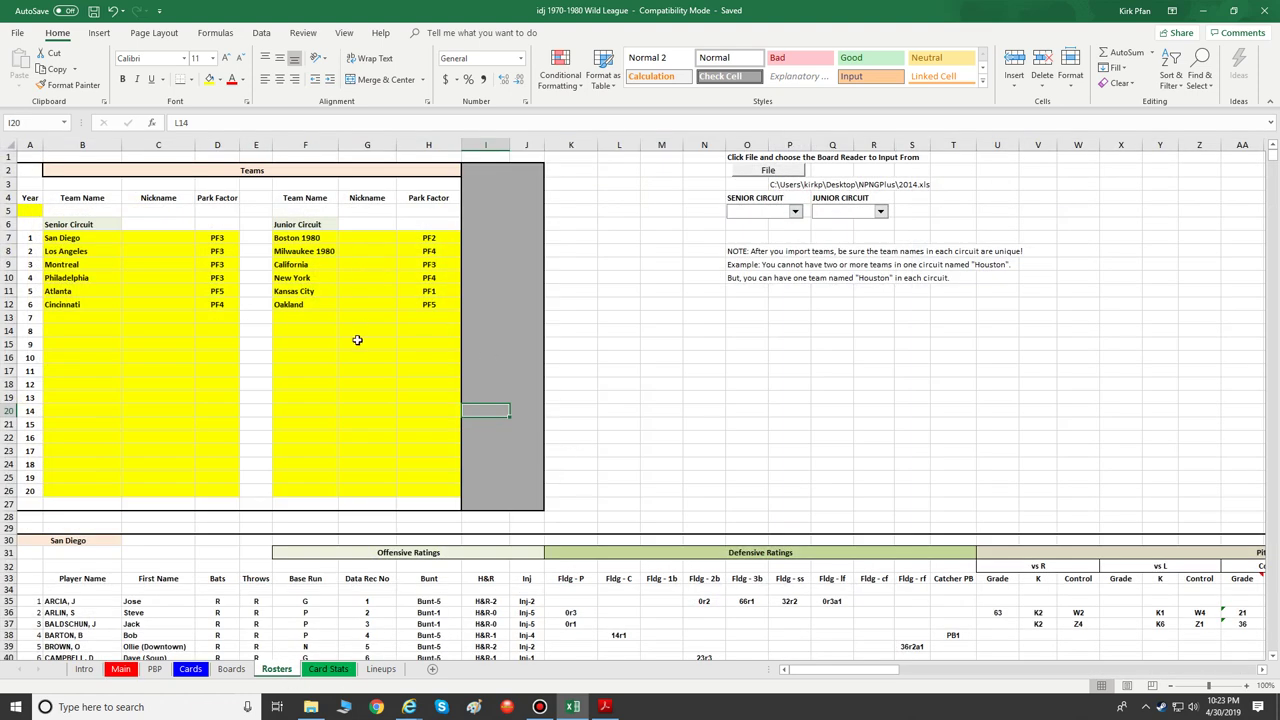
left_click(120, 669)
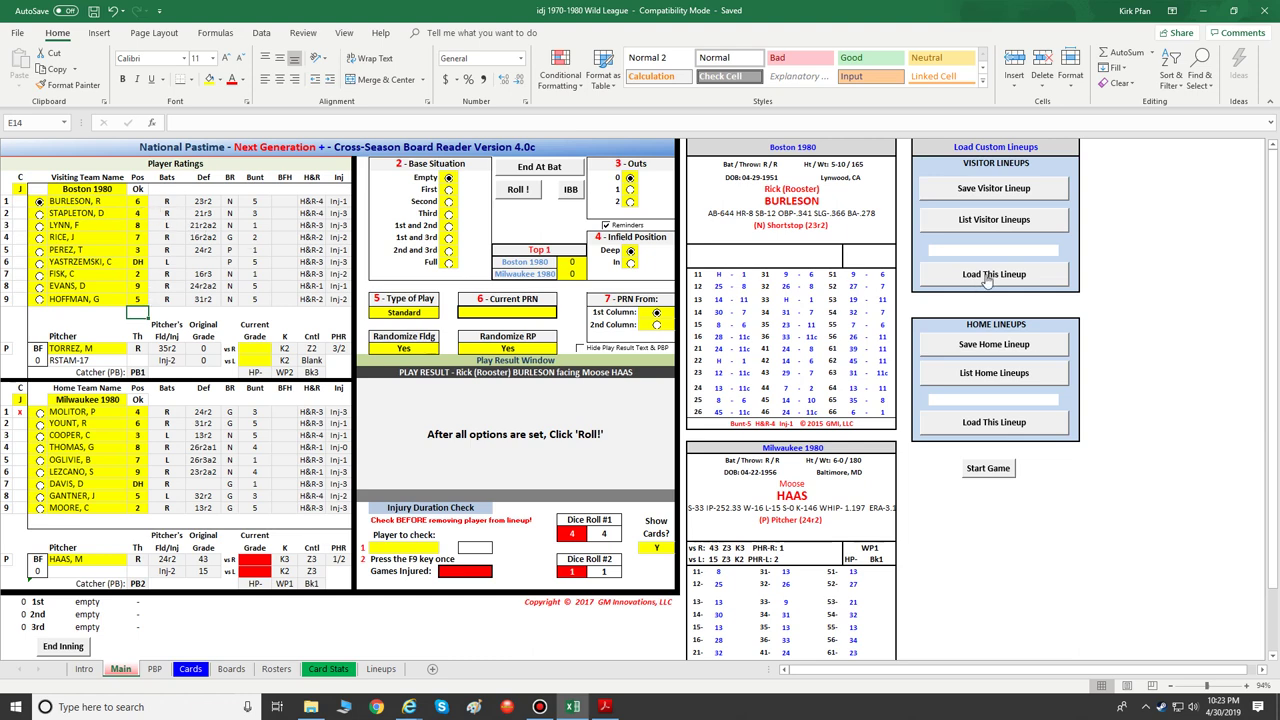
left_click(1026, 250)
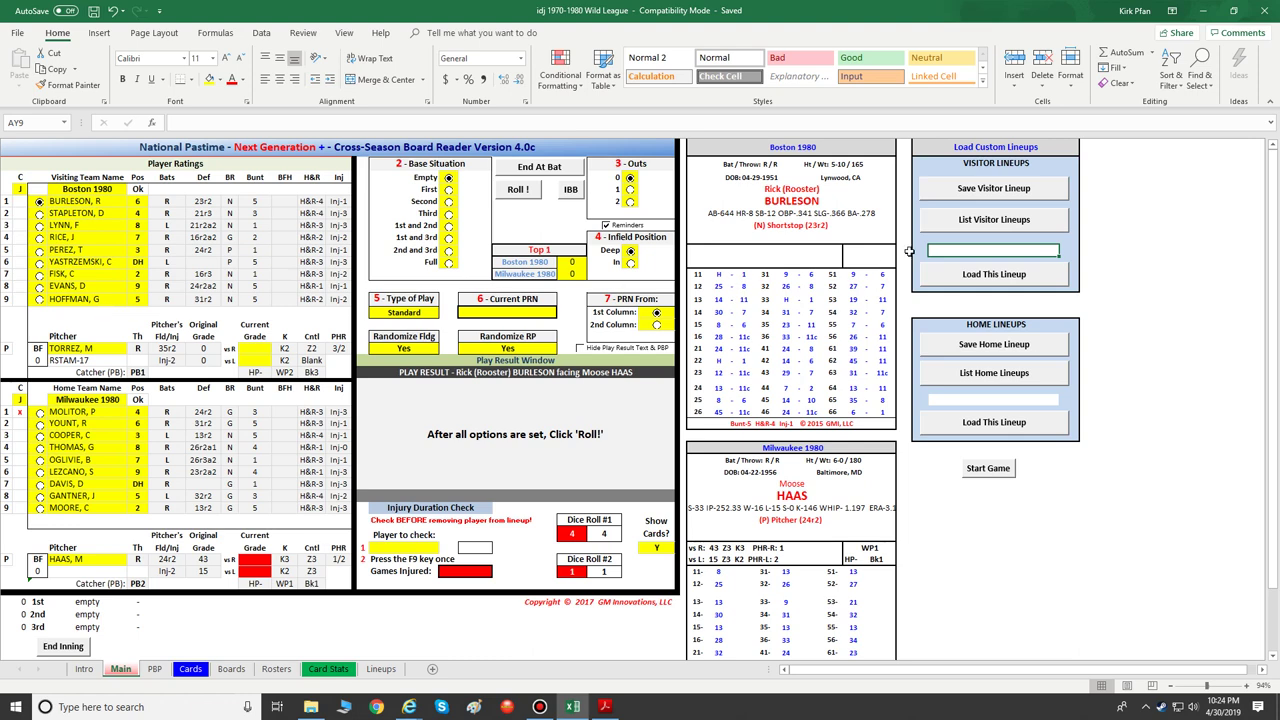
Step: Save the Boston 1980 visitor lineup as a custom lineup named Default
left_click(988, 190)
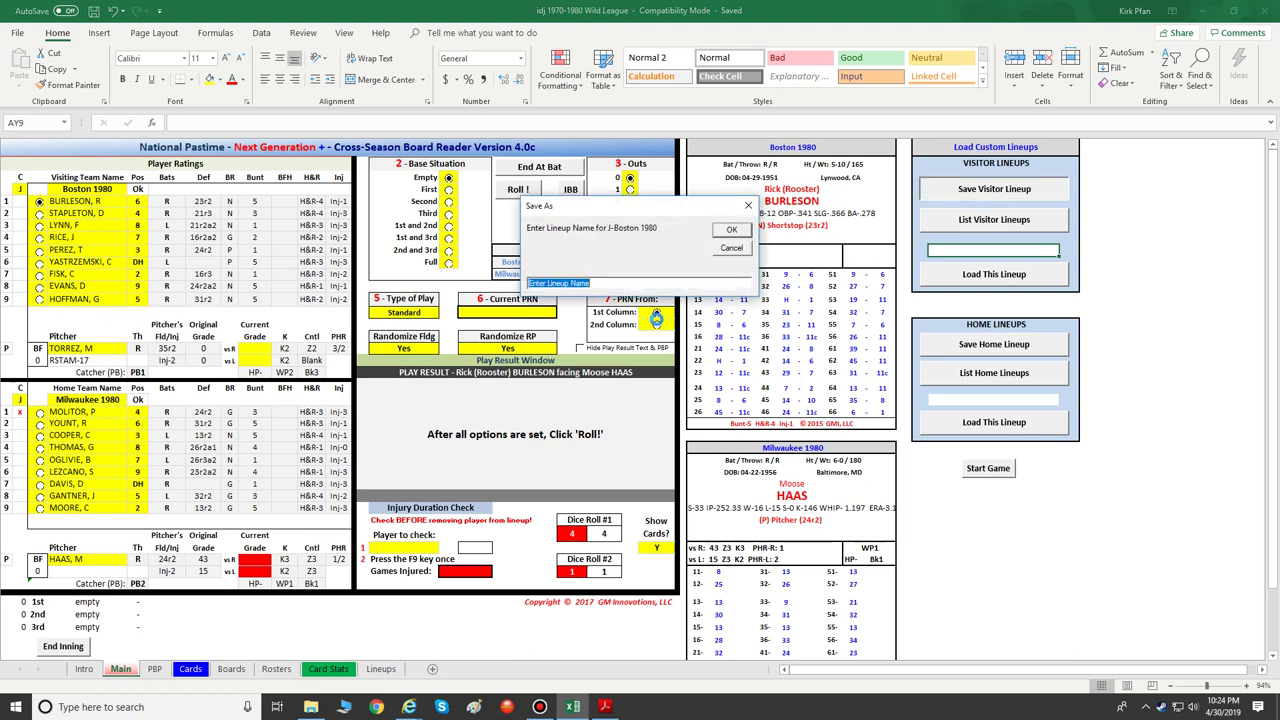
type("Default")
left_click(731, 230)
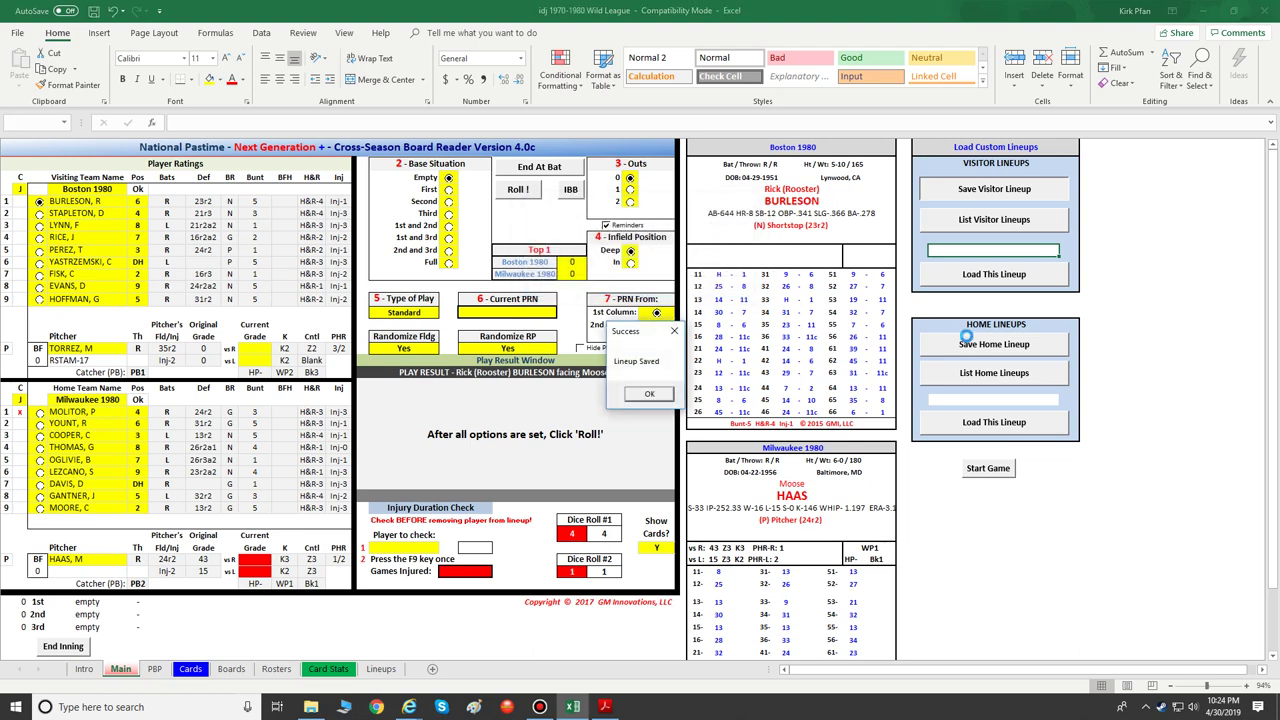
left_click(645, 396)
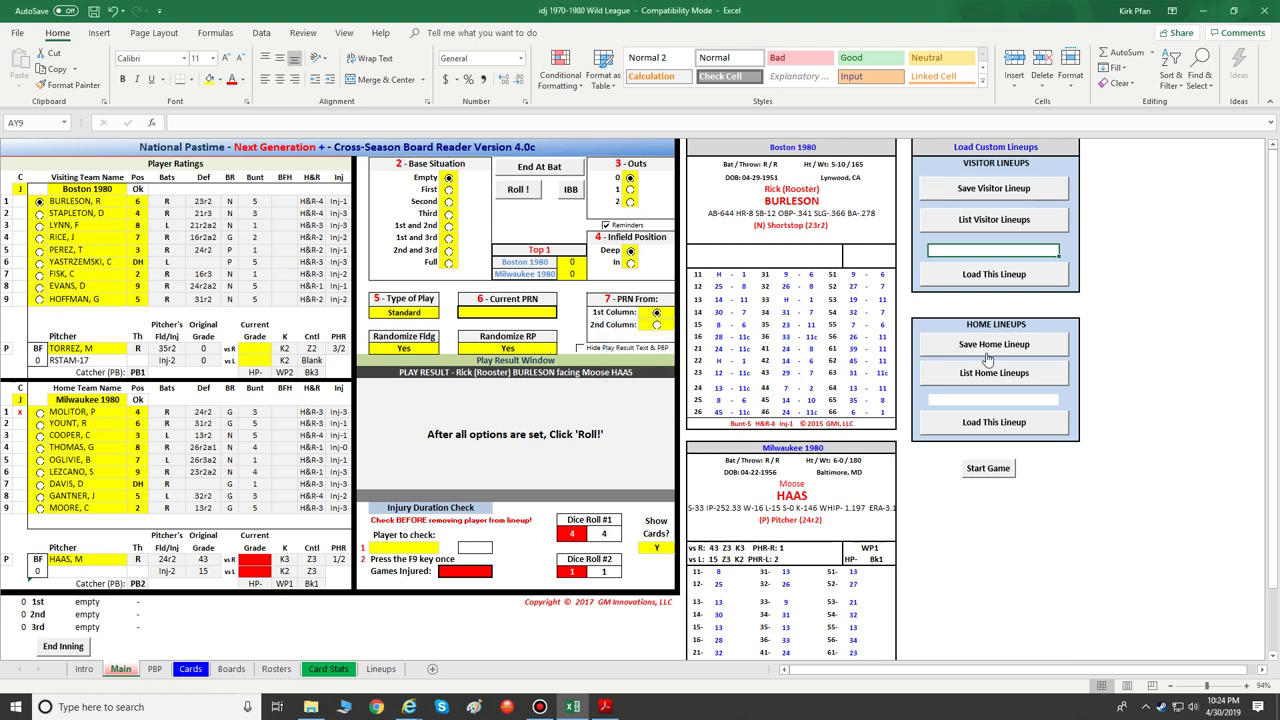
Step: Save the Milwaukee 1980 home lineup as a custom lineup named Default
left_click(990, 345)
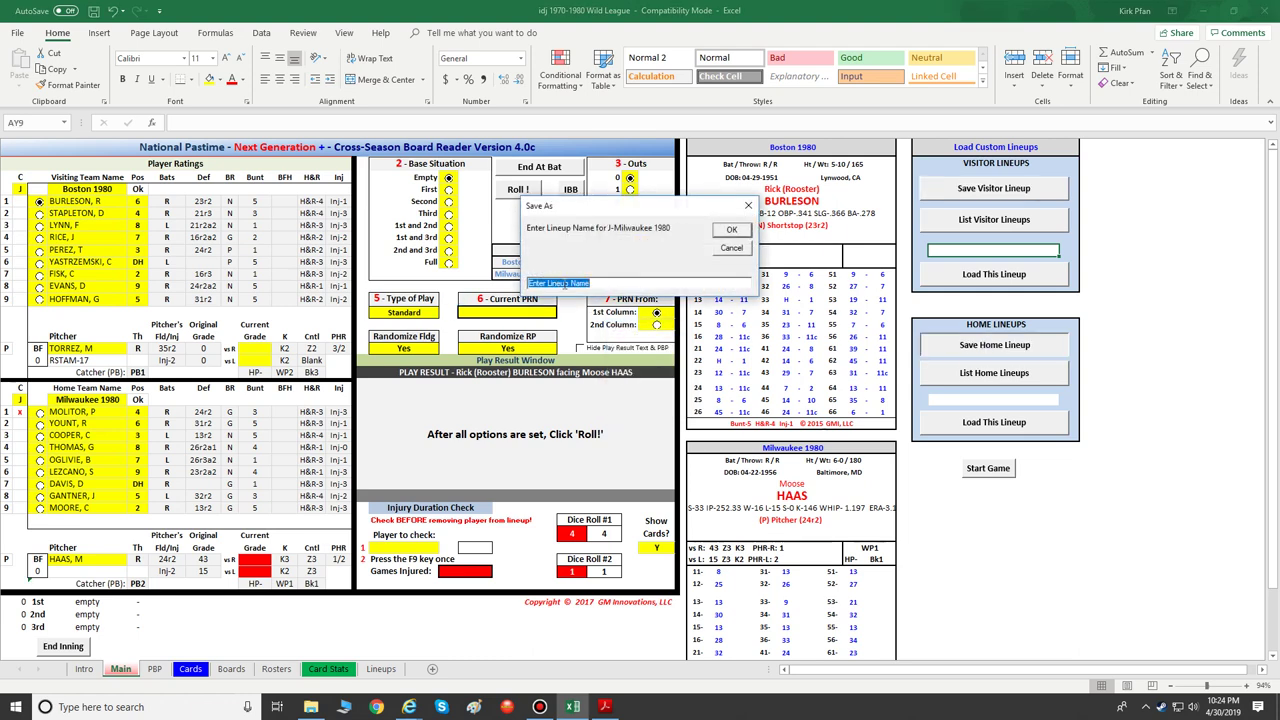
type("Default")
left_click(733, 231)
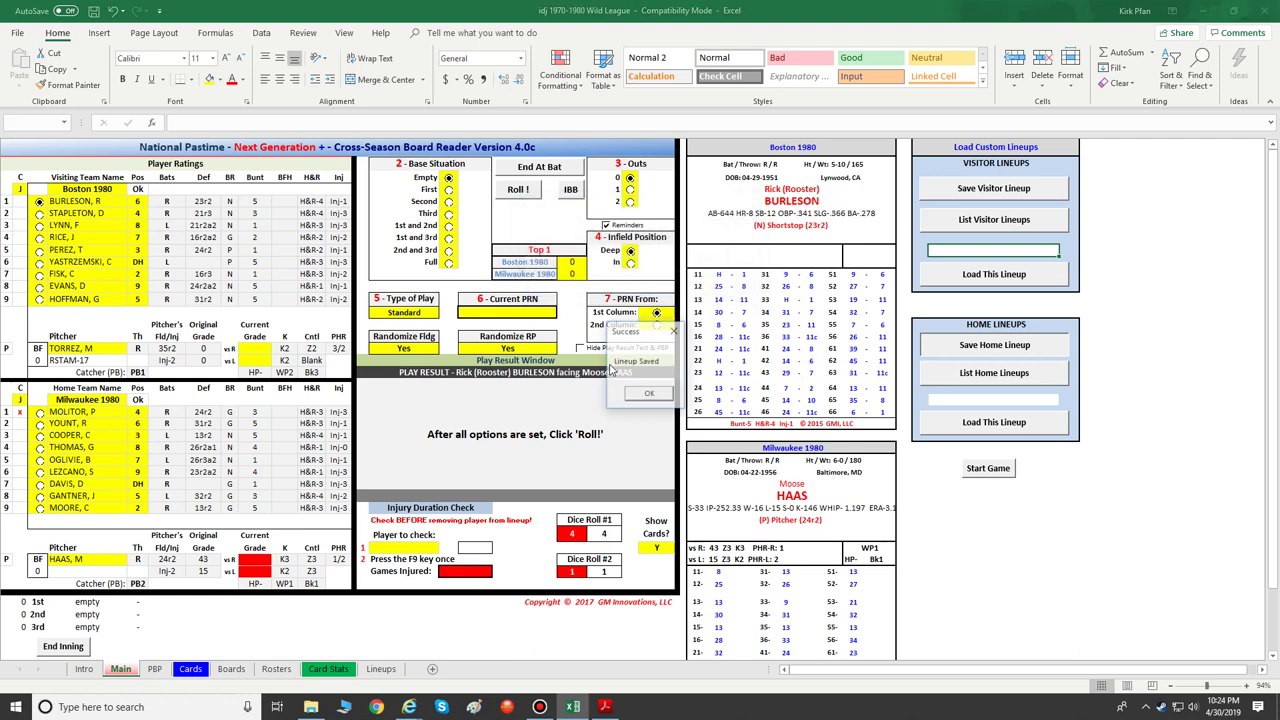
left_click(645, 398)
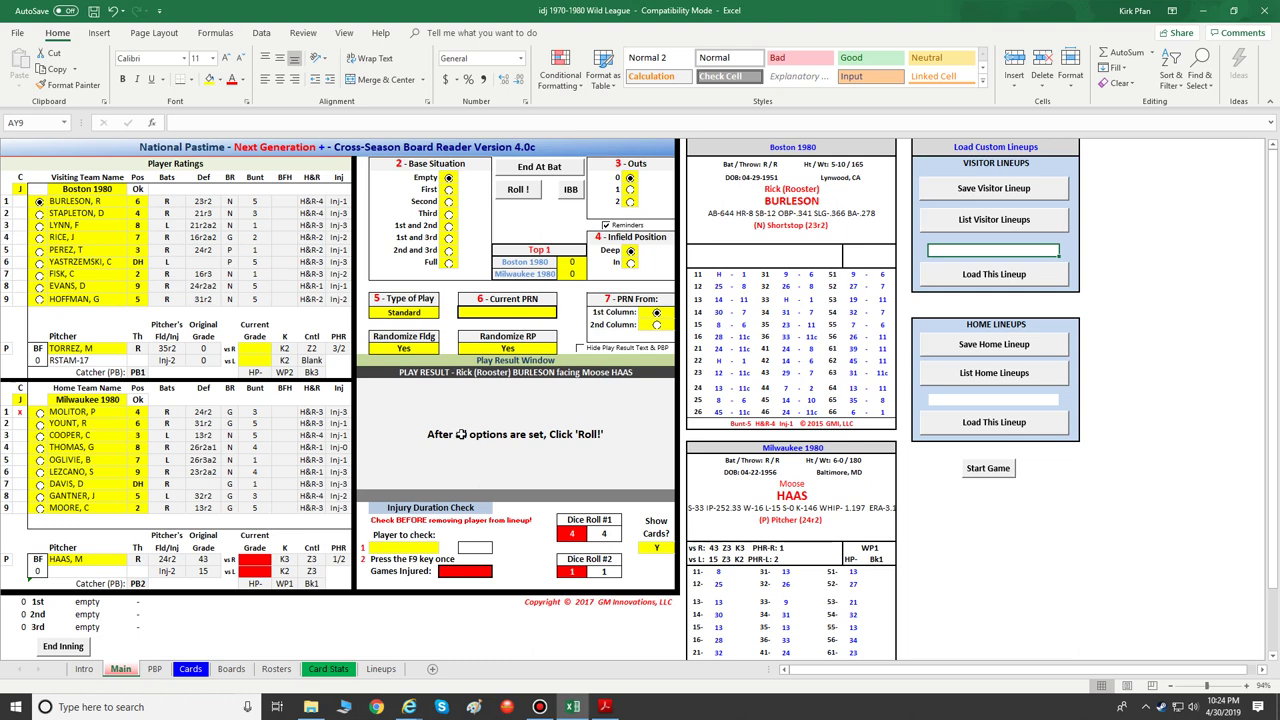
Step: Clear the visiting and home teams' circuit cells B4 and B22
left_click(20, 189)
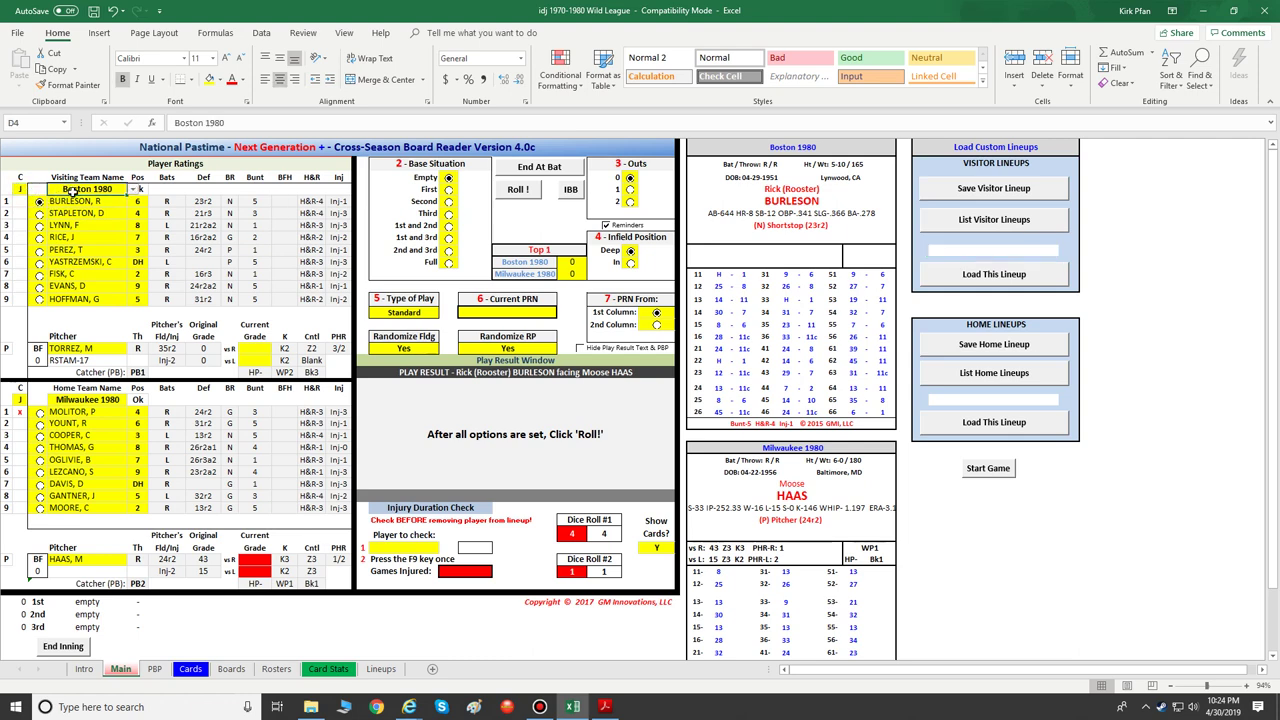
key("Delete")
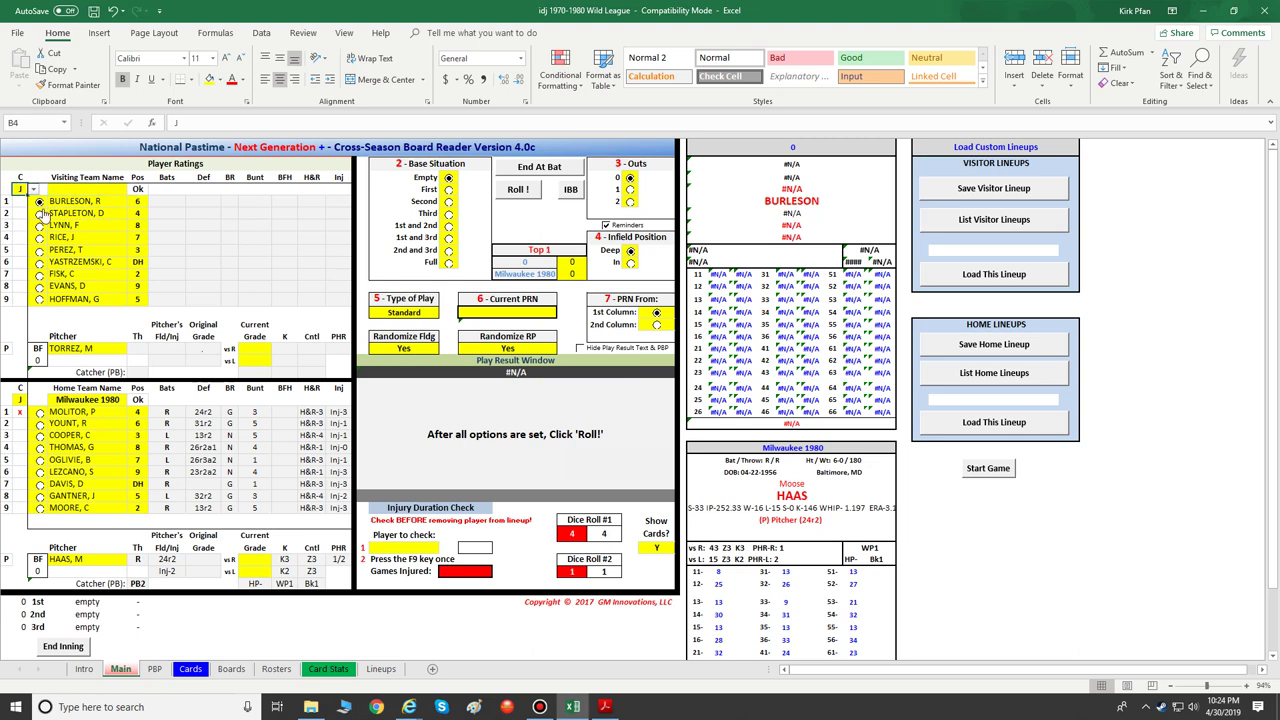
left_click(80, 398)
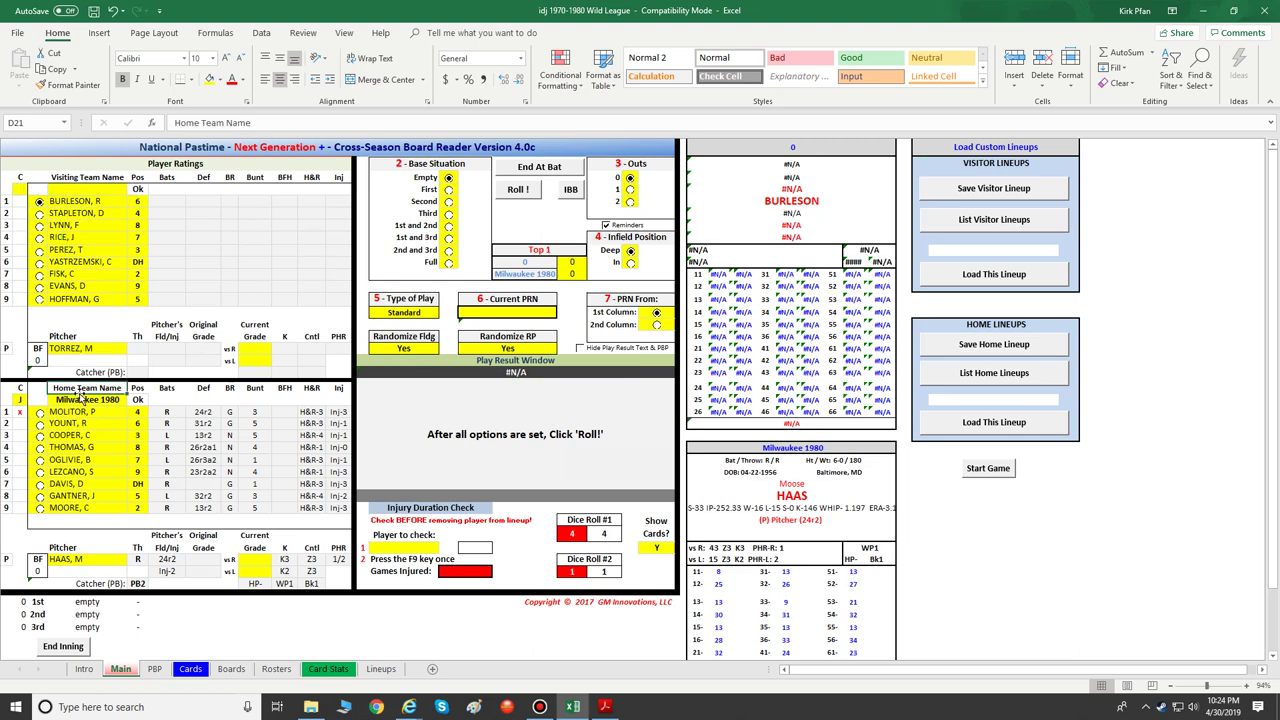
left_click(19, 399)
key("Delete")
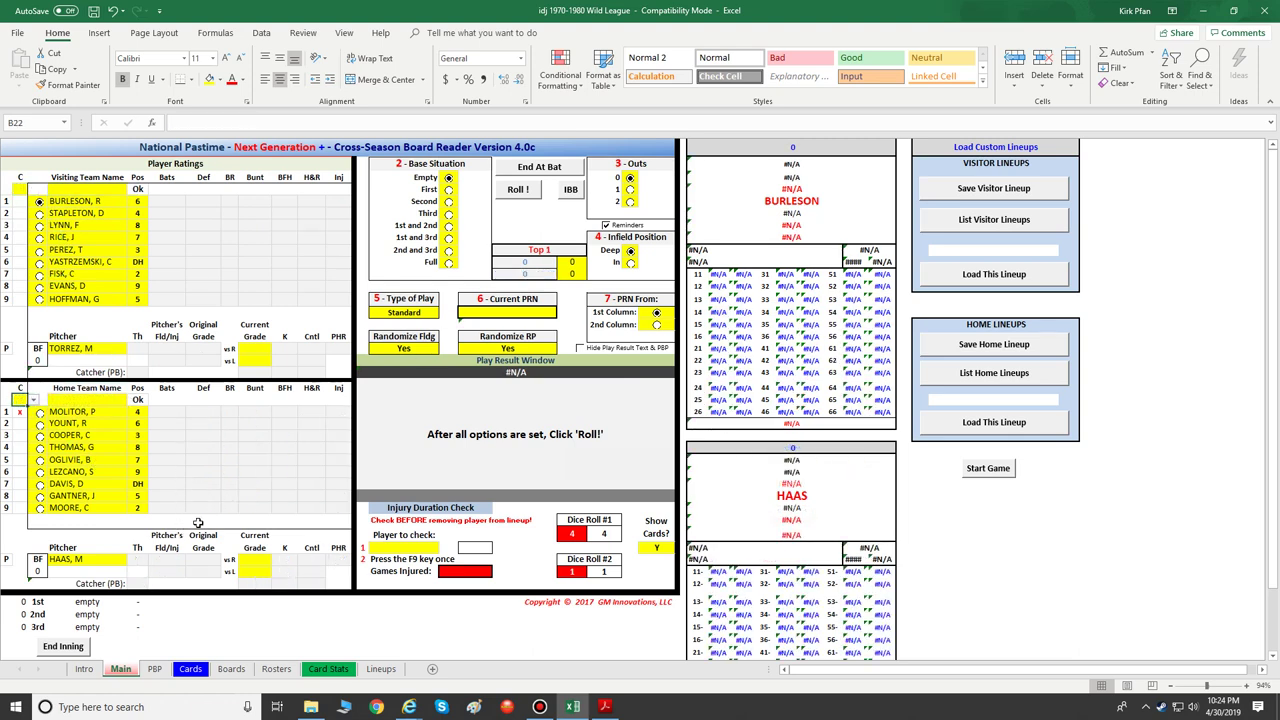
left_click(206, 472)
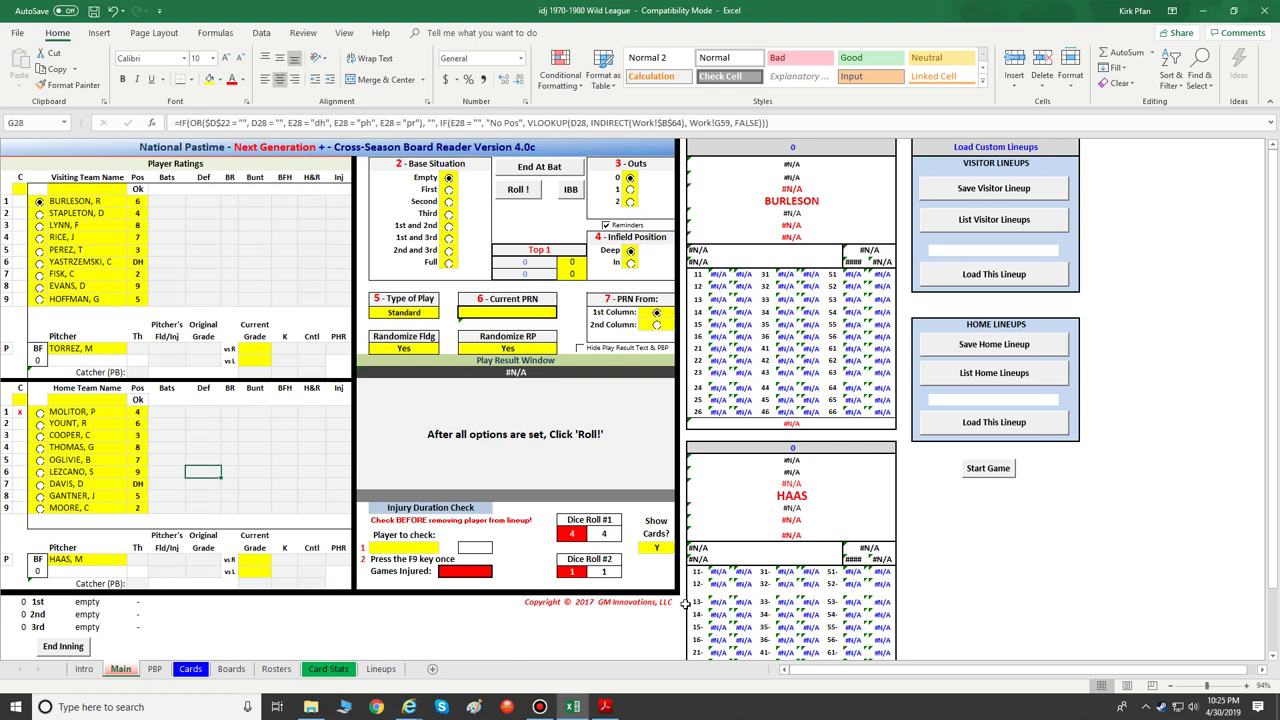
Step: Set B4's circuit to J and choose Boston 1980 as the visiting team in D4
left_click(18, 190)
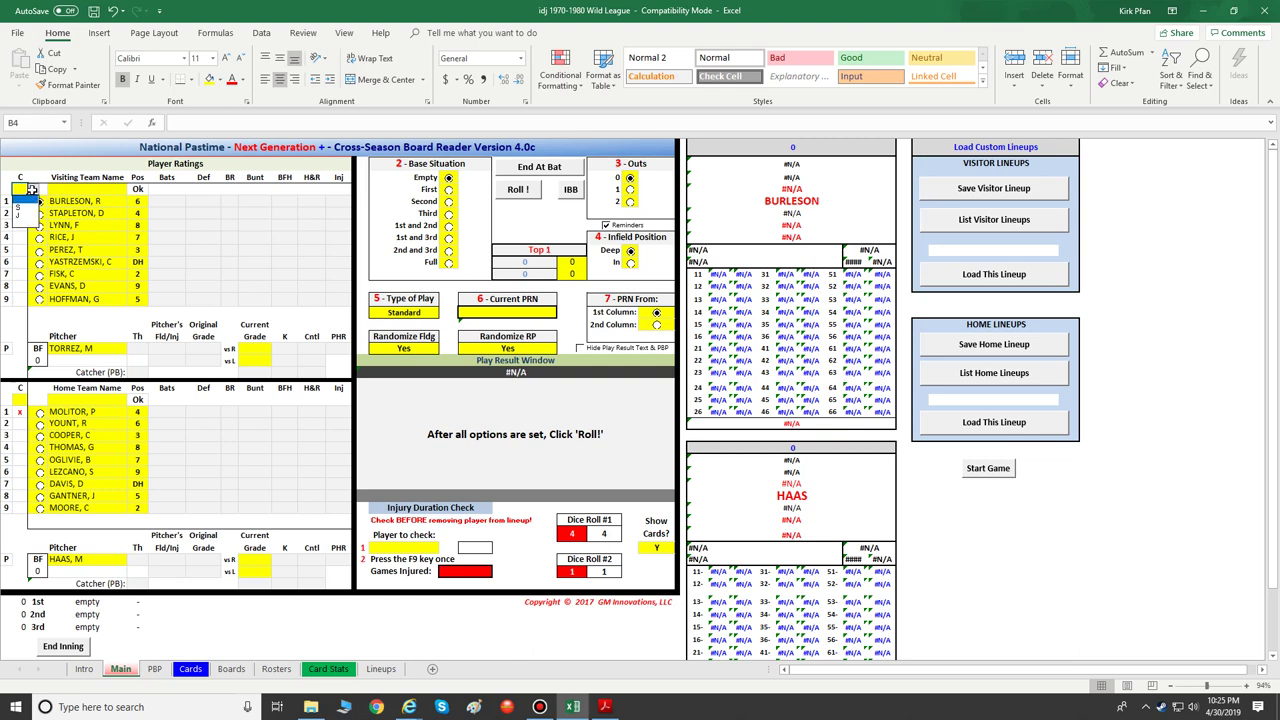
left_click(34, 189)
left_click(22, 212)
left_click(120, 190)
left_click(133, 189)
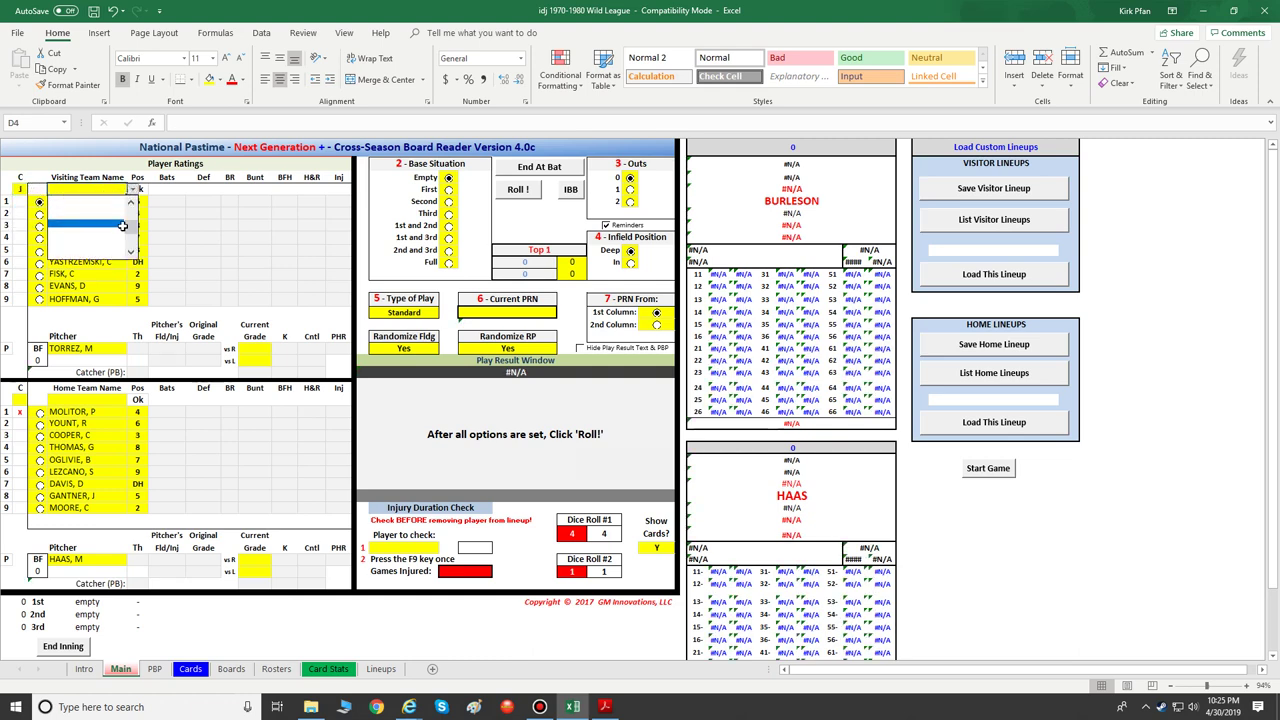
left_click(104, 202)
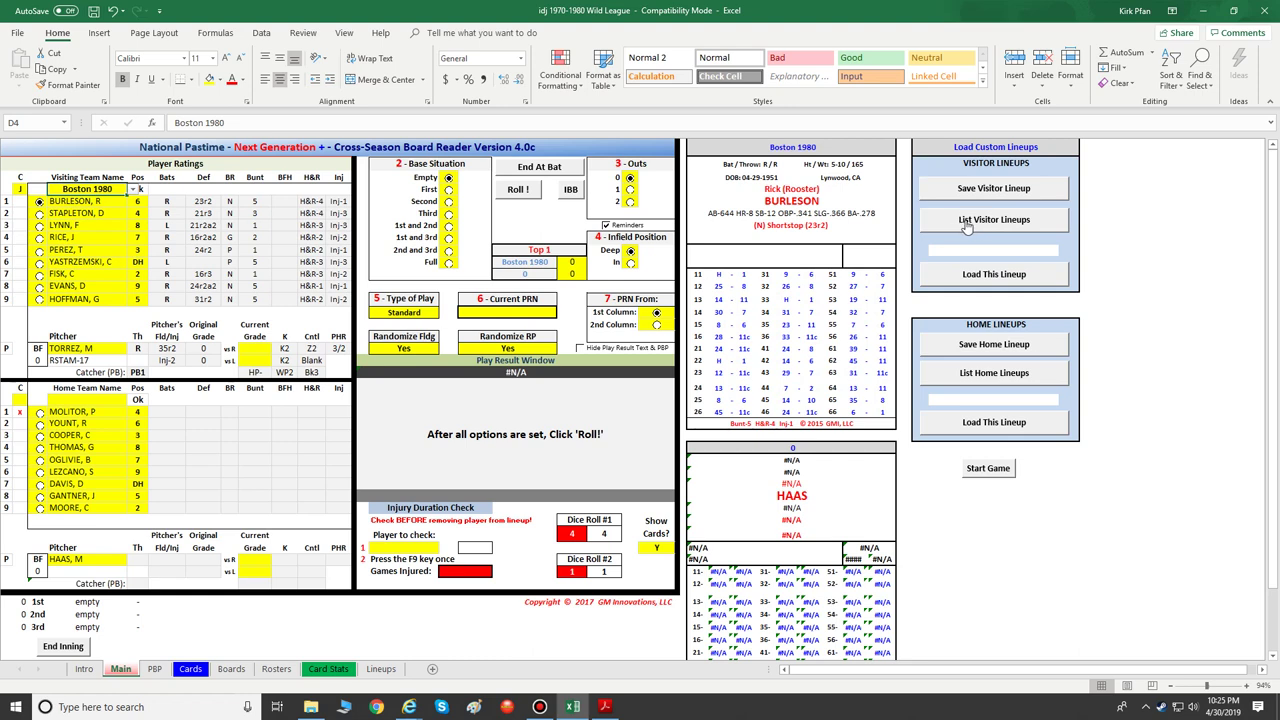
Step: Load the saved Default visitor lineup
left_click(1000, 221)
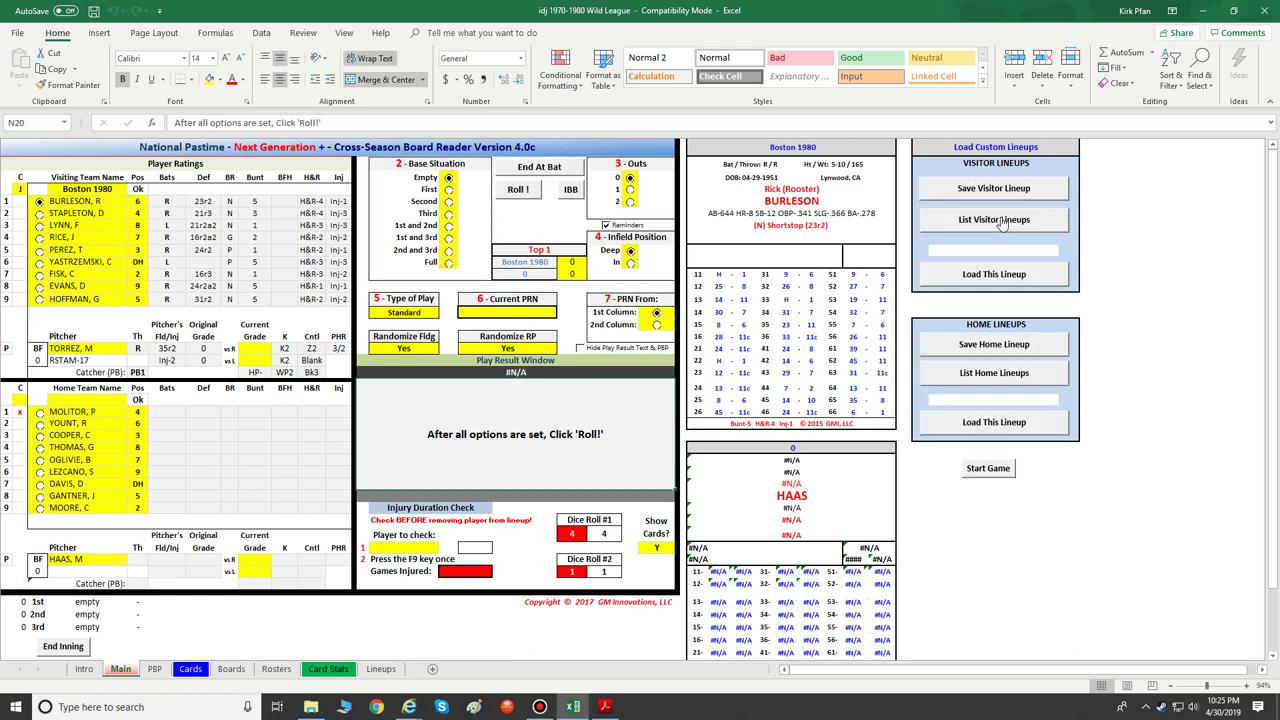
left_click(1049, 252)
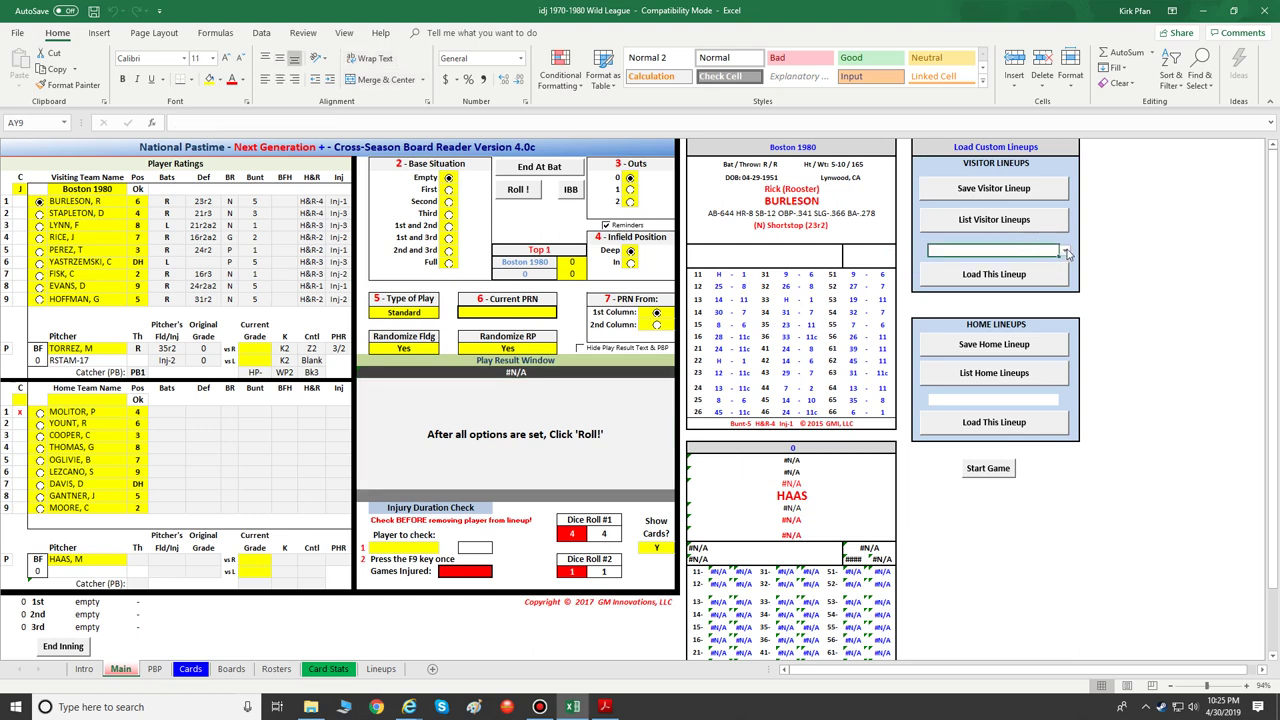
left_click(1066, 253)
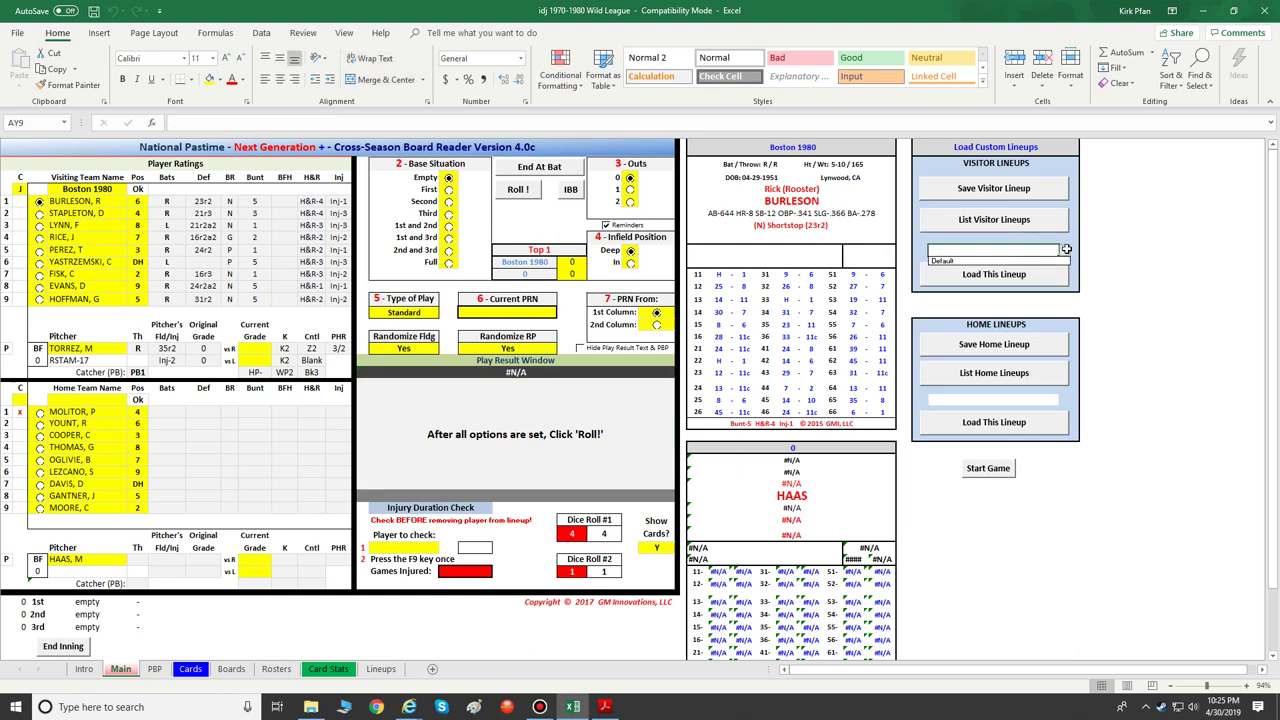
left_click(972, 260)
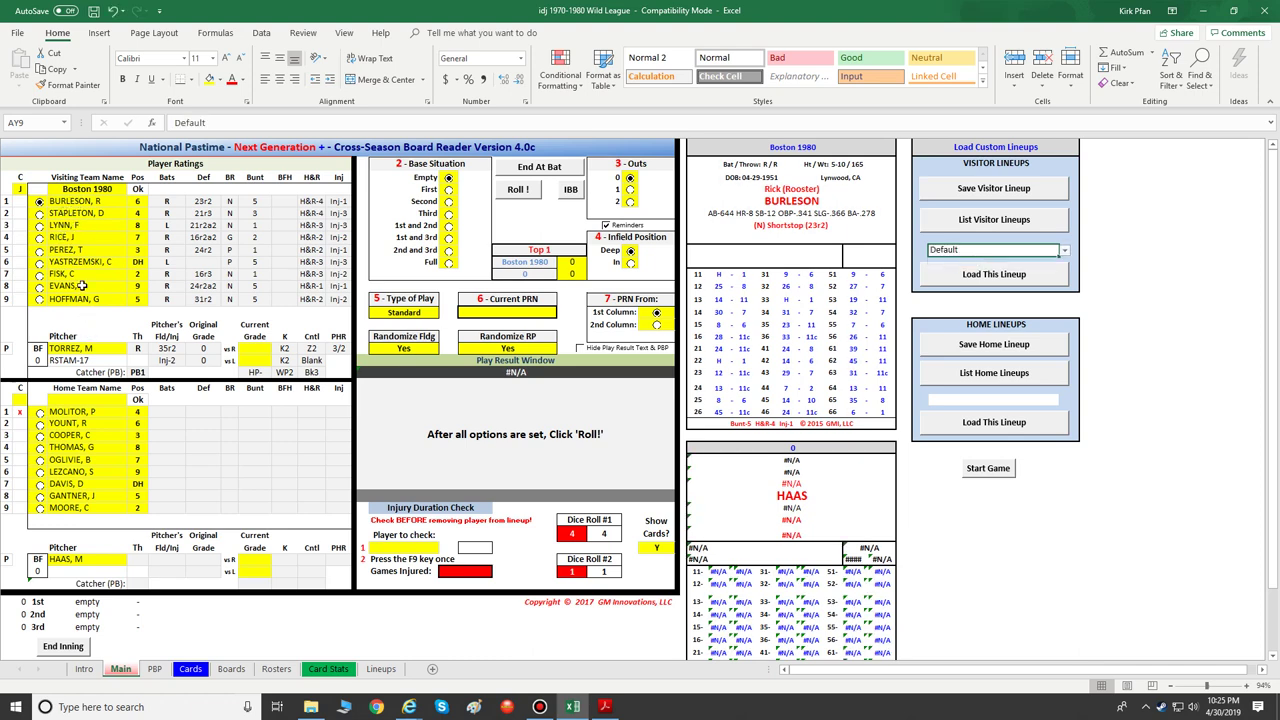
Step: Replace LYNN, F with RICE, J in the third batting spot, then open D8's player list
left_click(99, 226)
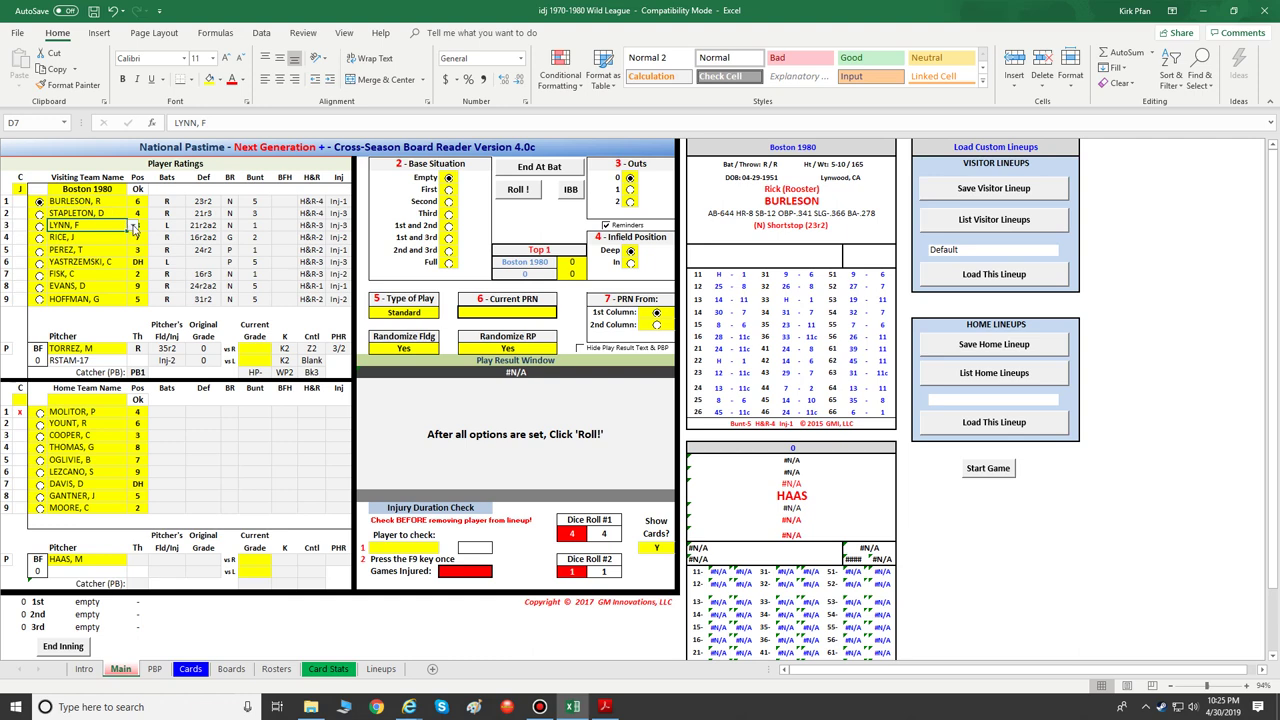
left_click(133, 227)
scroll(131, 262, "down", 2)
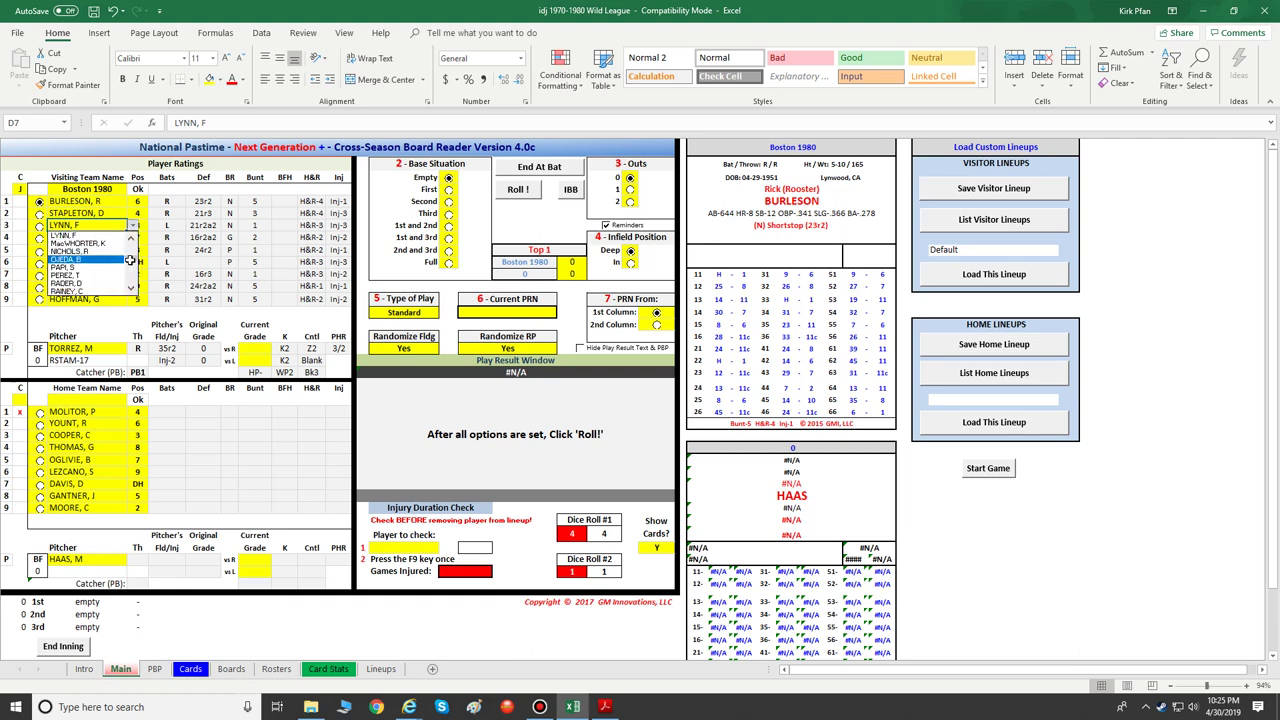
scroll(131, 262, "down", 2)
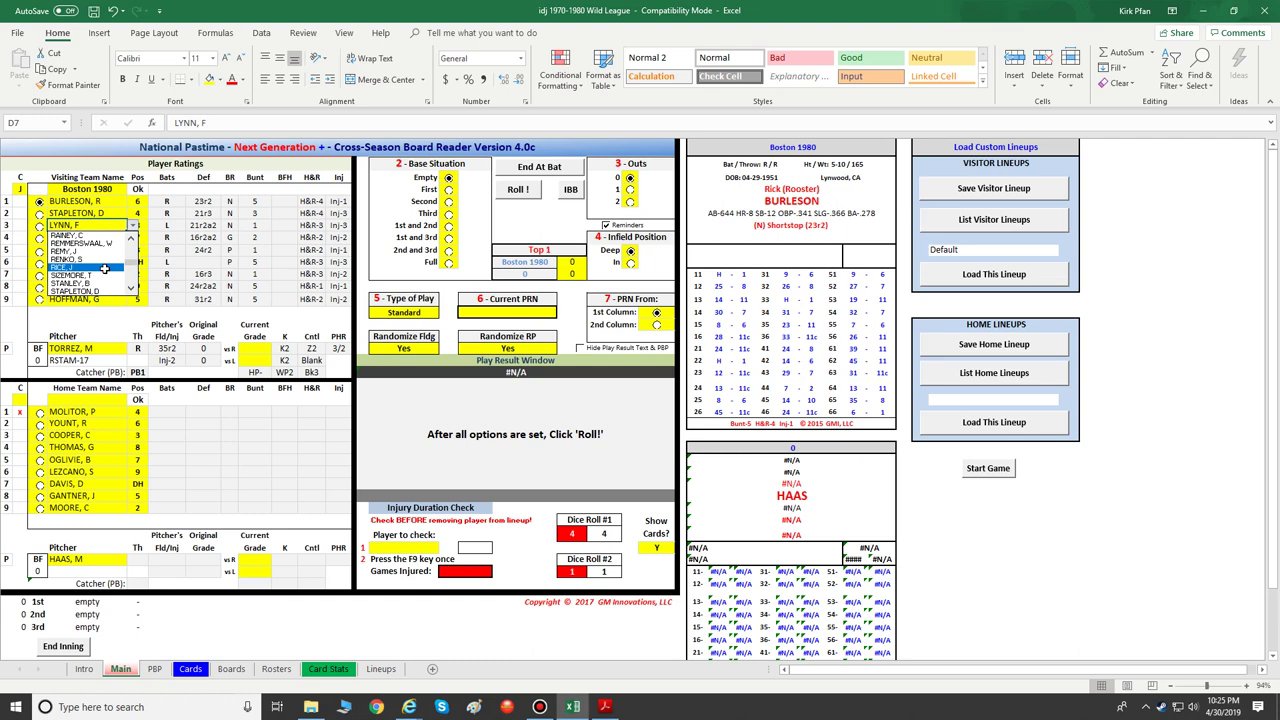
left_click(104, 268)
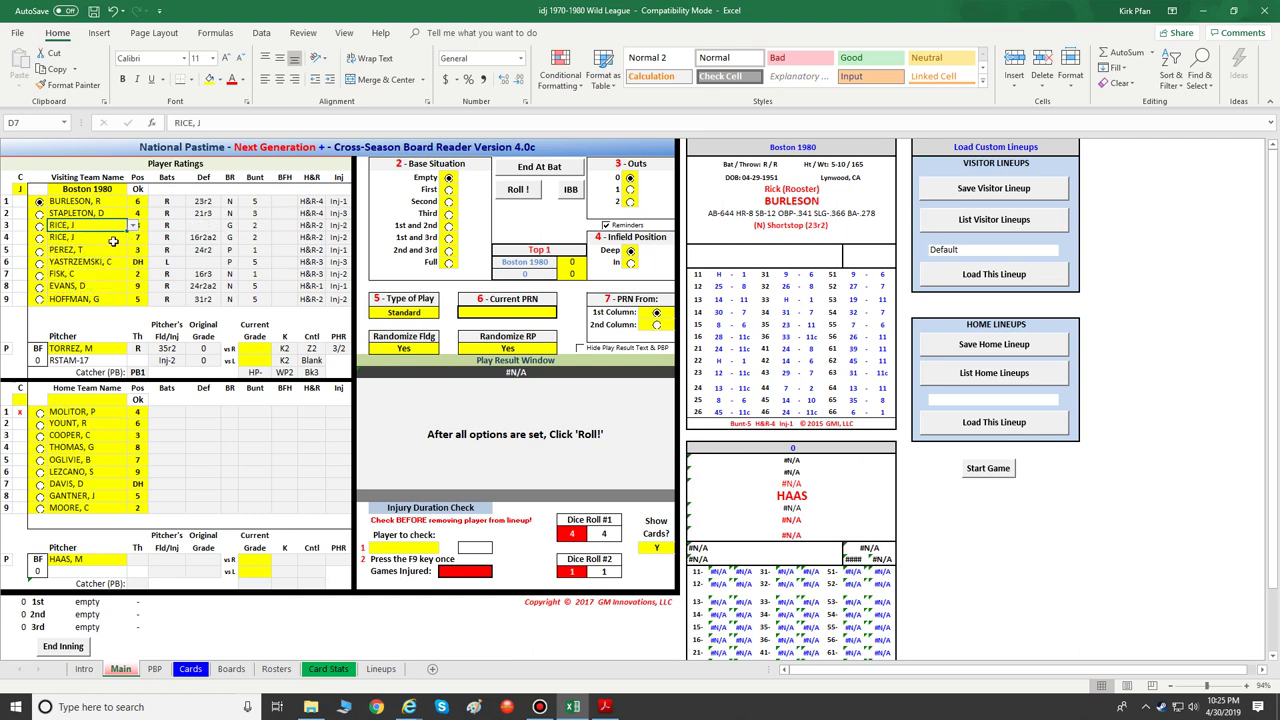
key("Down")
key("Down")
key("Down")
key("Down")
key("Down")
key("Down")
key("Down")
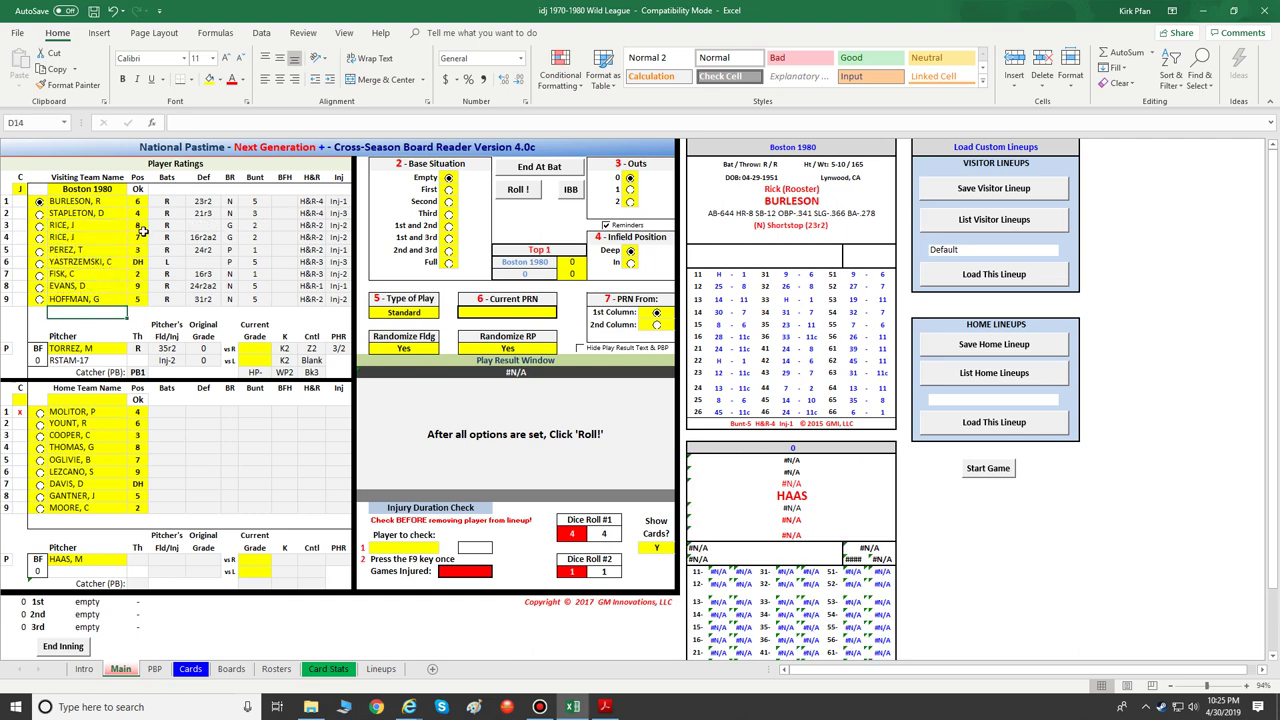
left_click(141, 226)
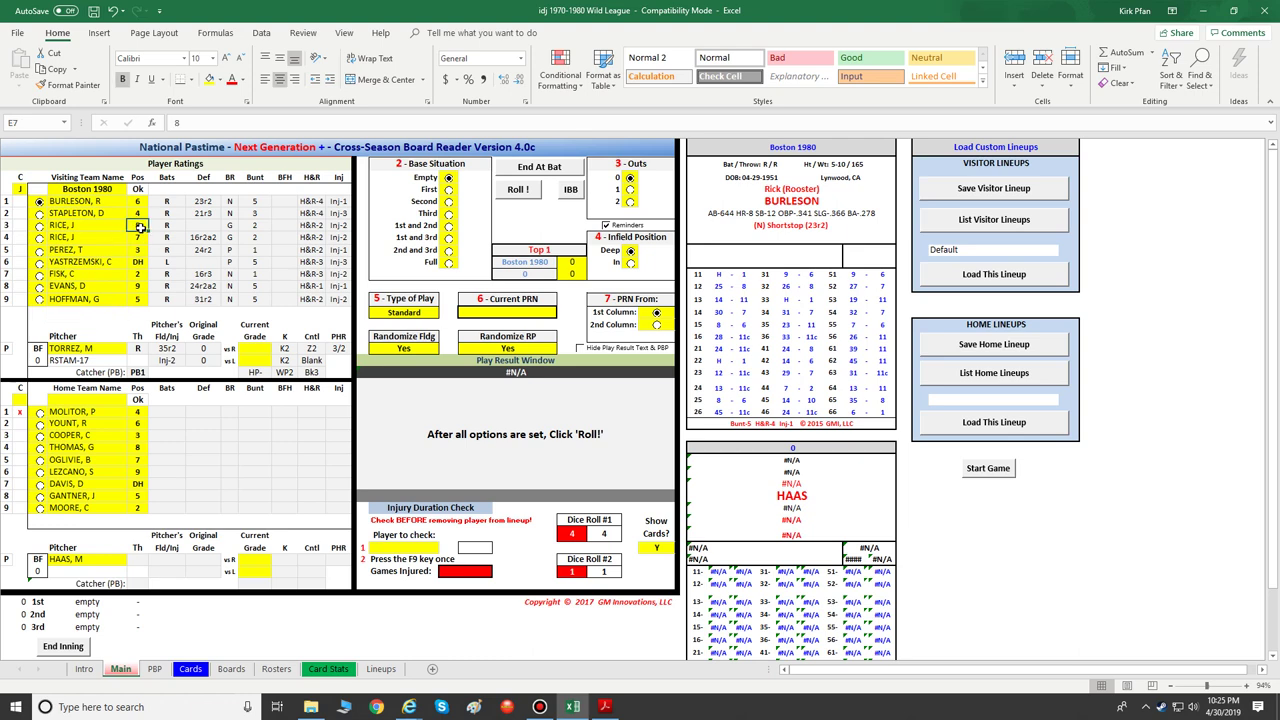
left_click(87, 237)
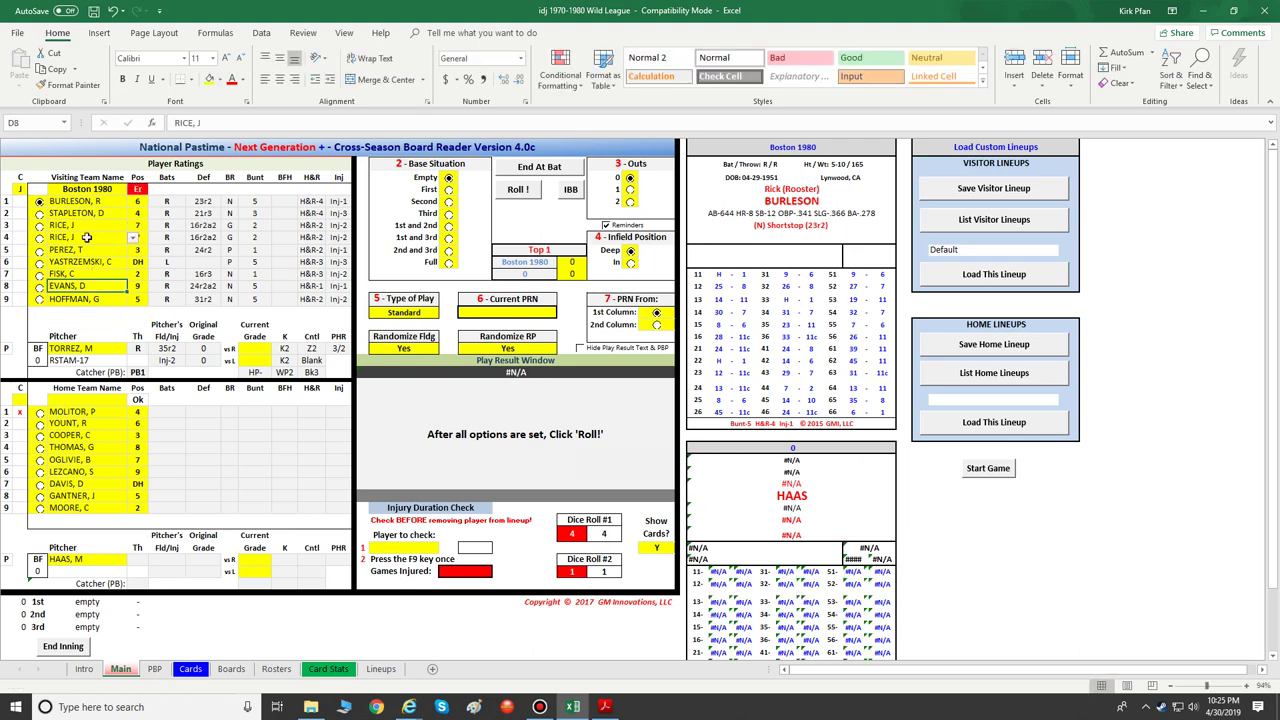
left_click(132, 237)
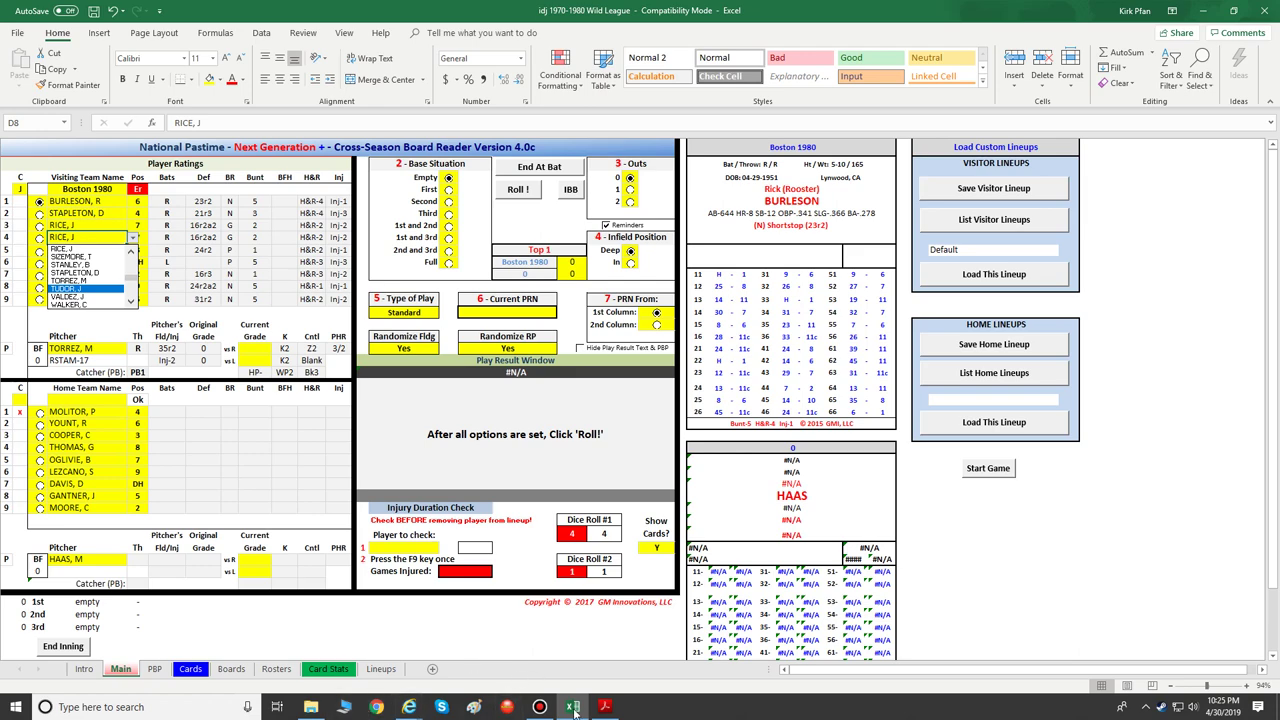
left_click(604, 706)
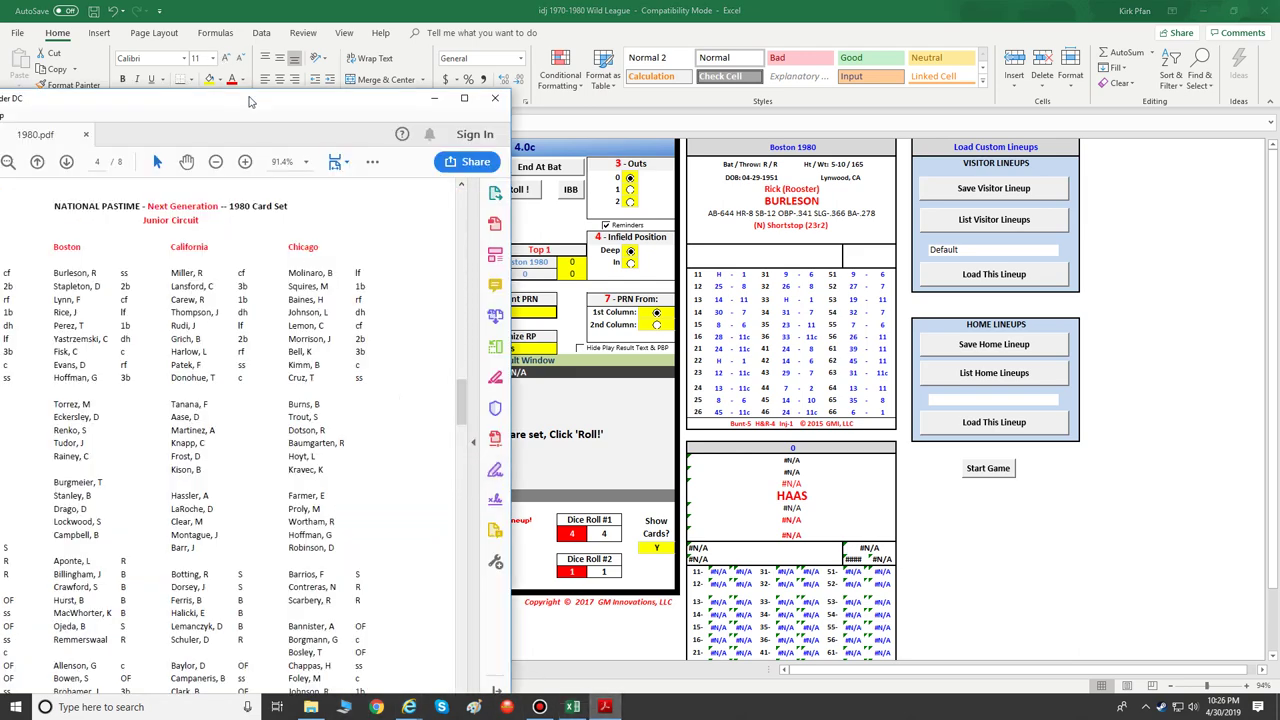
left_click_drag(252, 102, 758, 94)
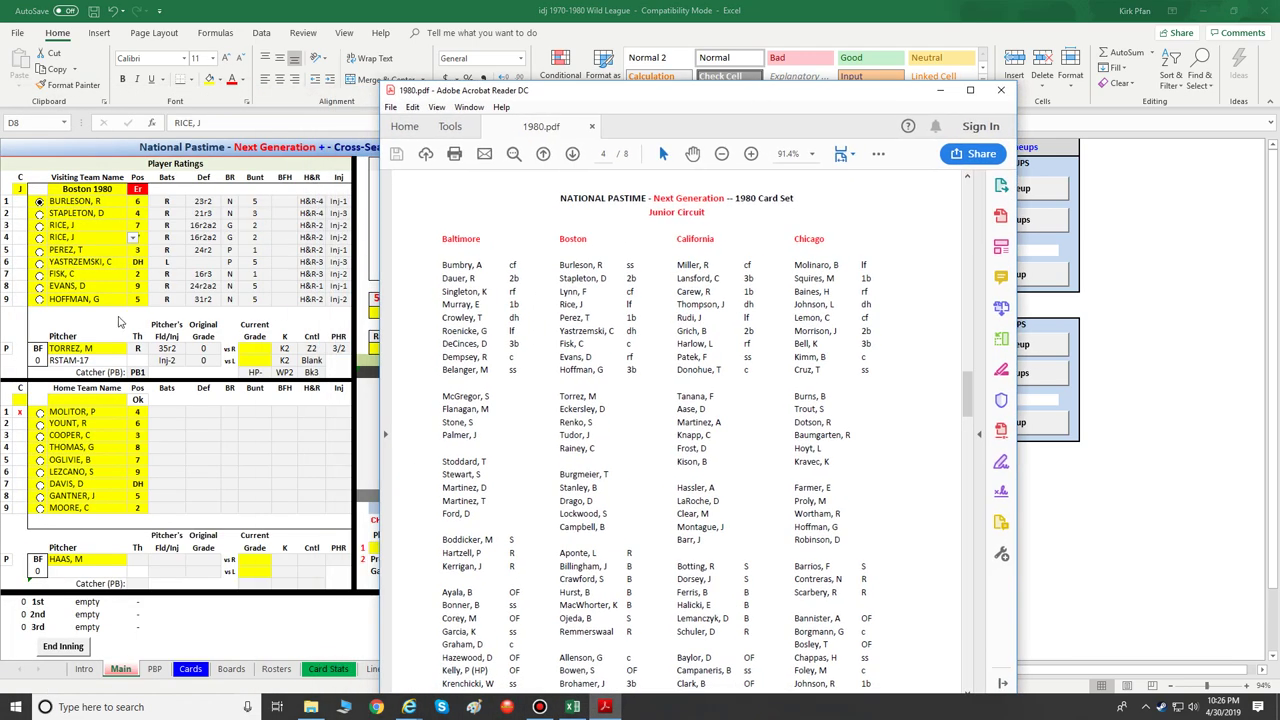
left_click(125, 240)
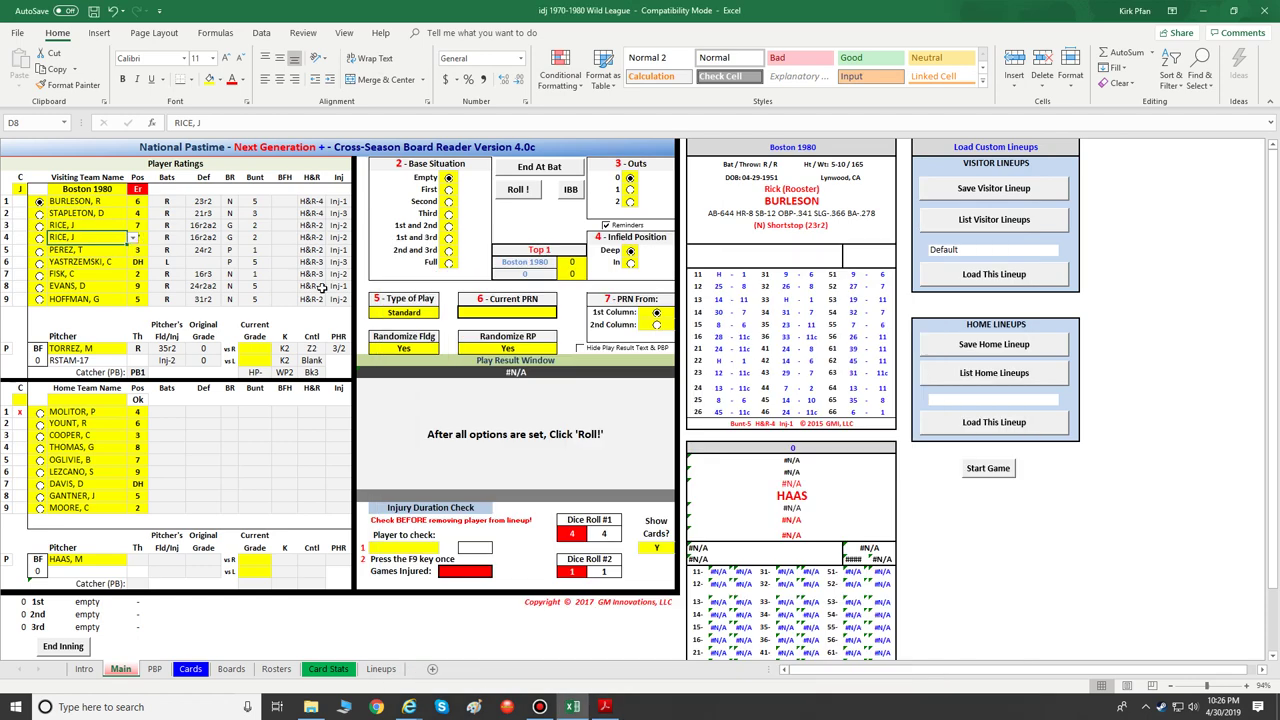
left_click(604, 707)
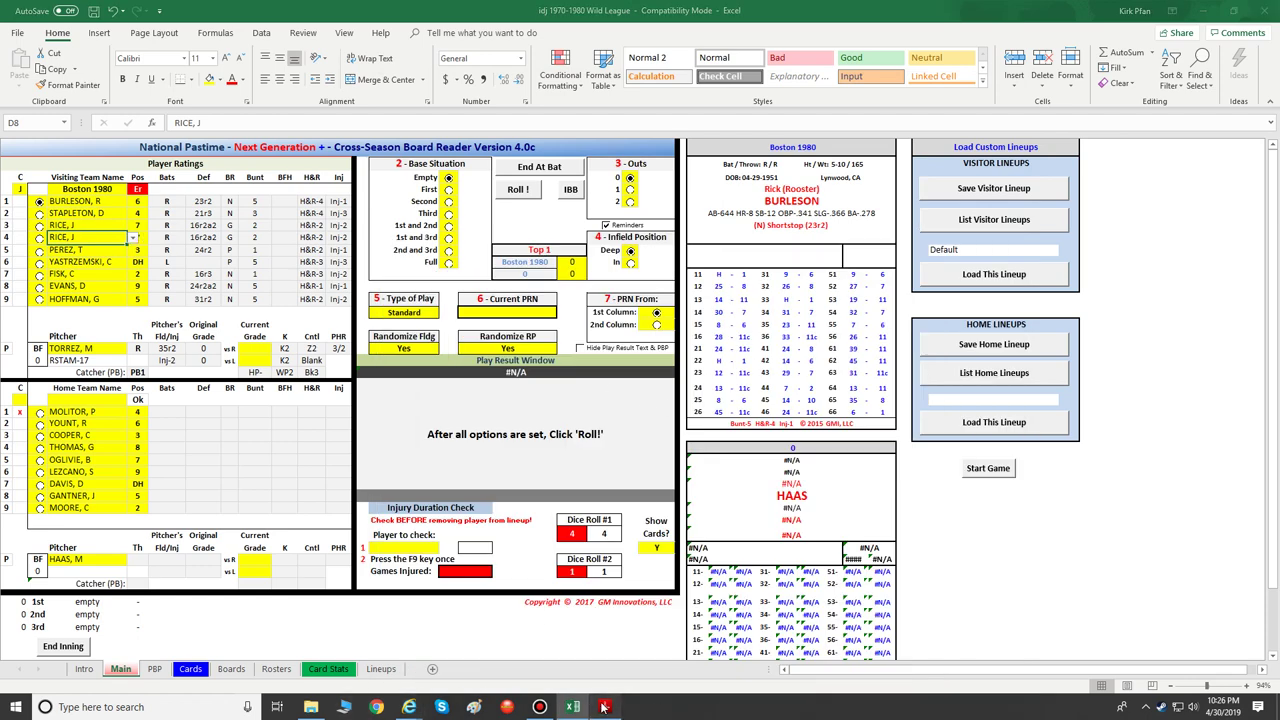
scroll(632, 513, "down", 5)
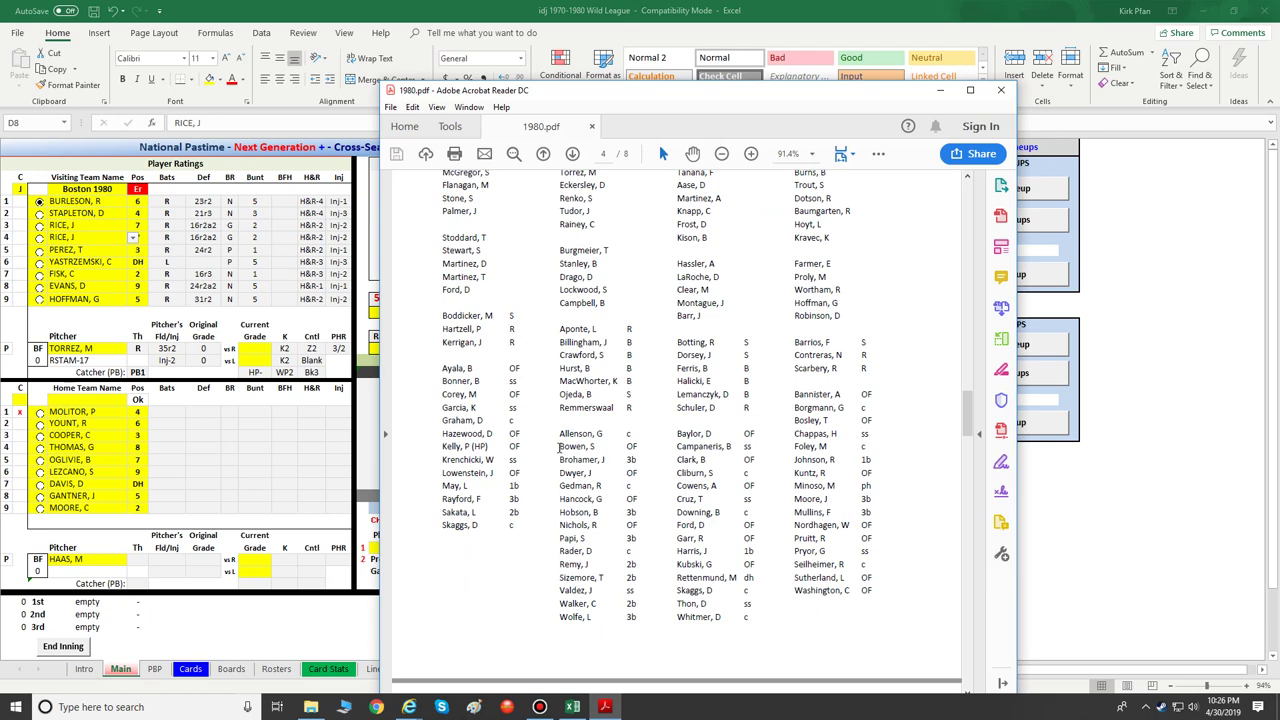
left_click_drag(560, 447, 606, 460)
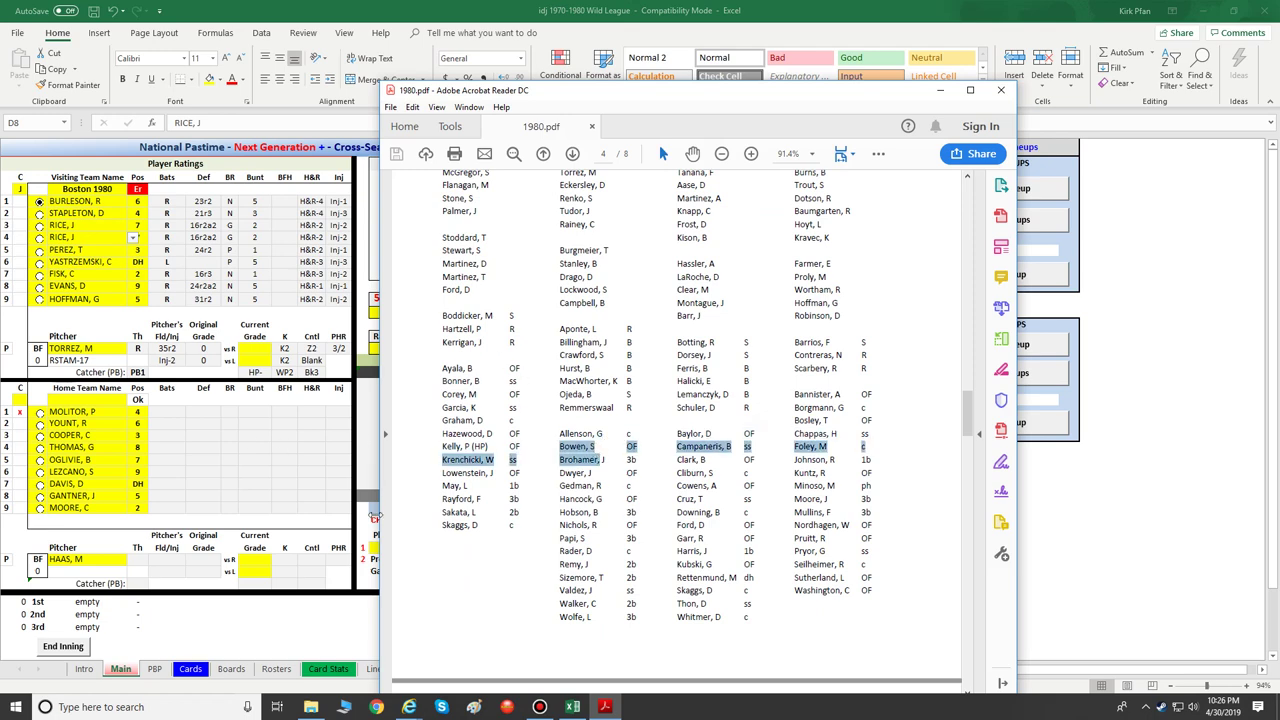
key("alt+Tab")
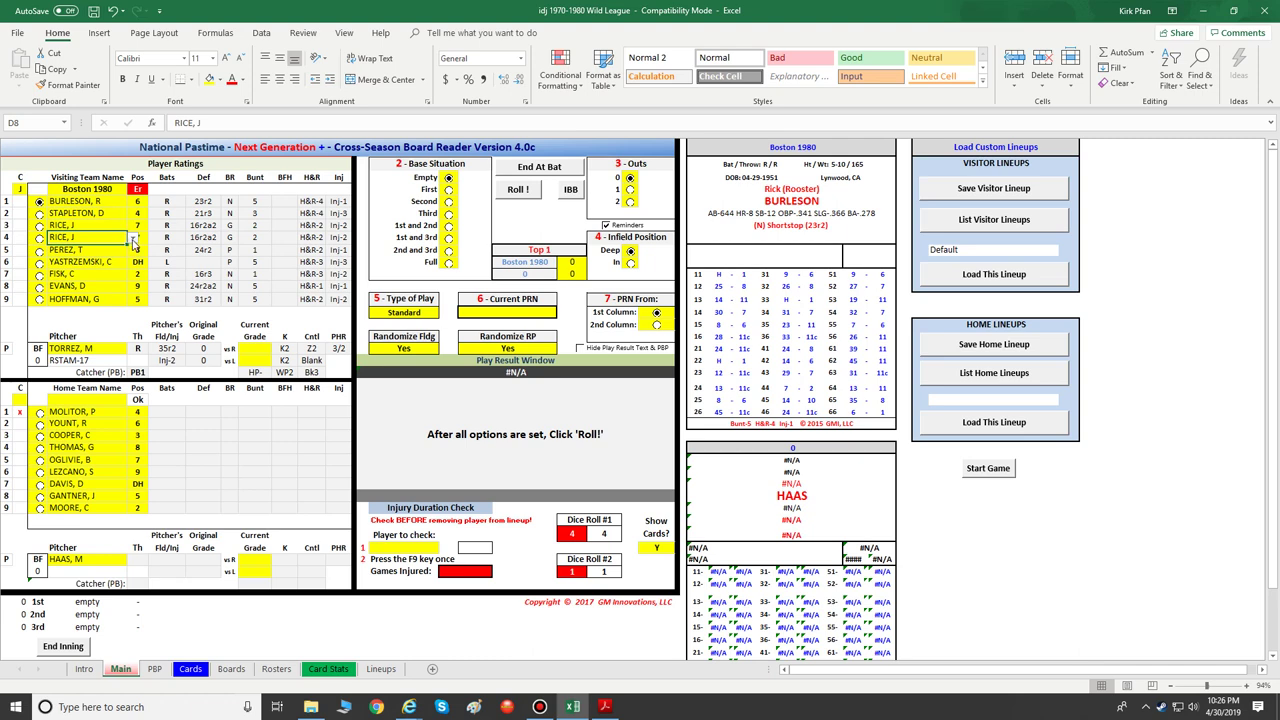
left_click(132, 239)
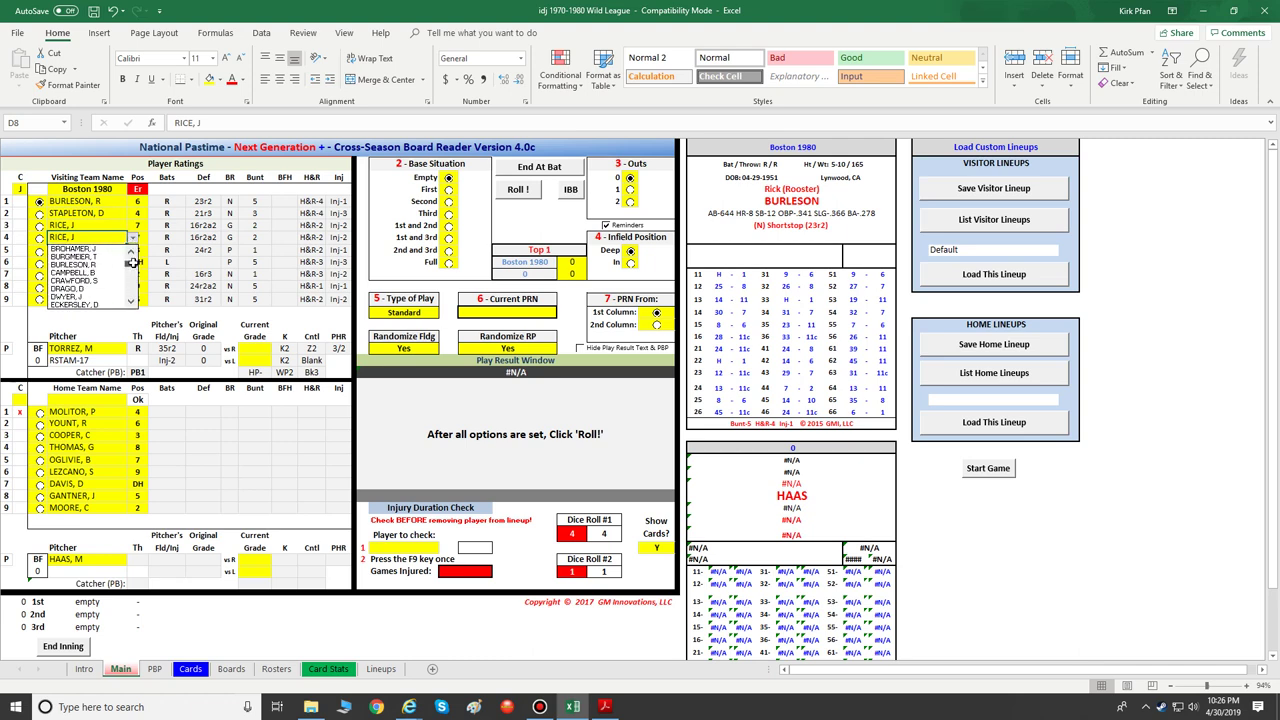
scroll(131, 260, "up", 1)
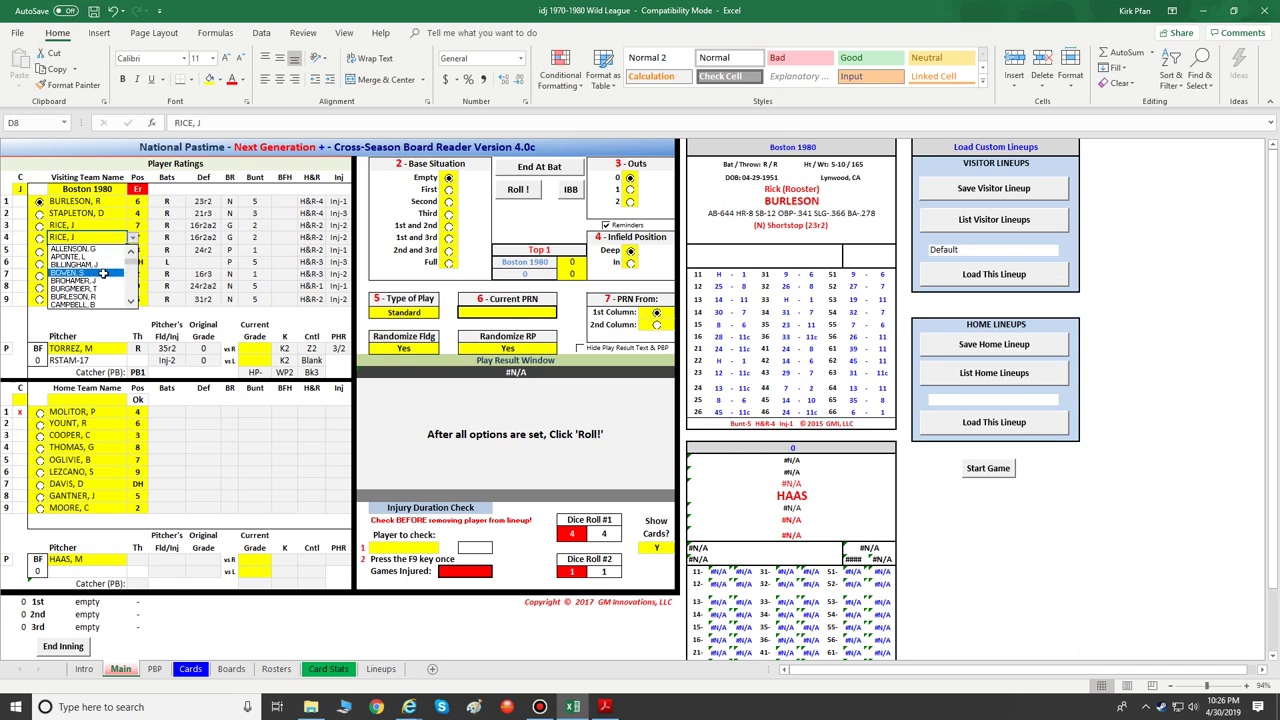
left_click(95, 248)
left_click(145, 239)
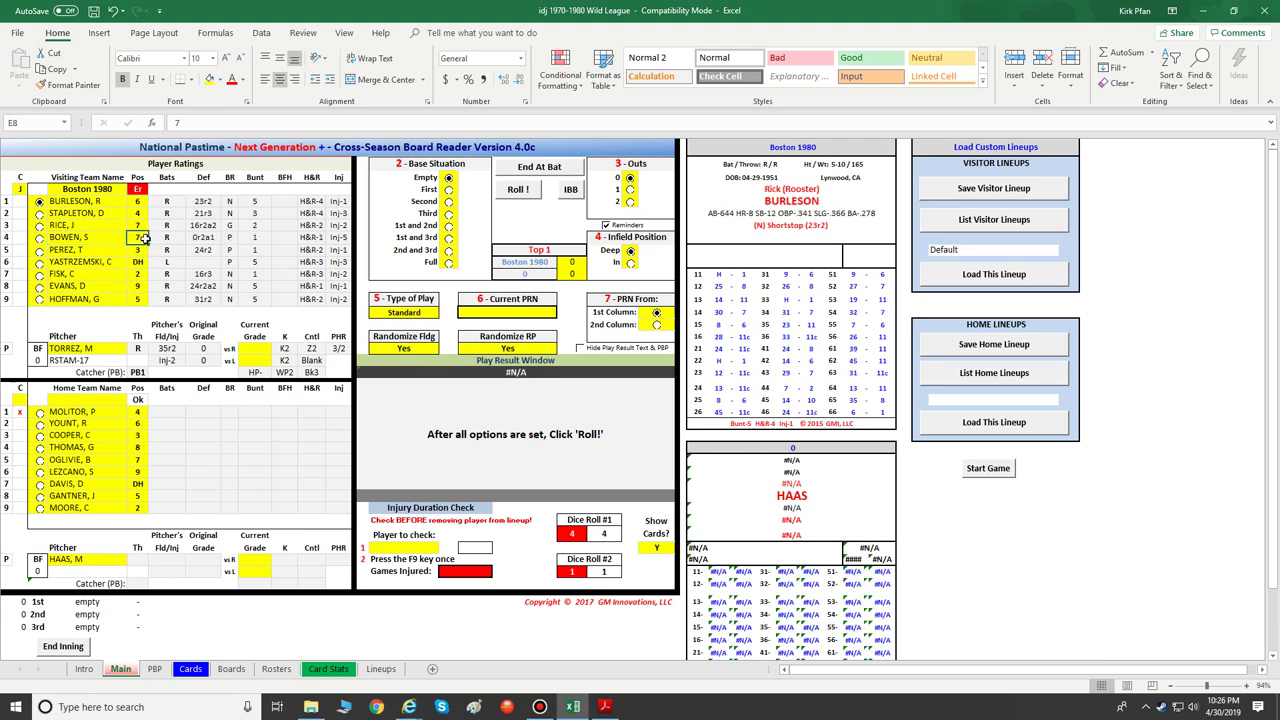
type("8")
left_click(110, 325)
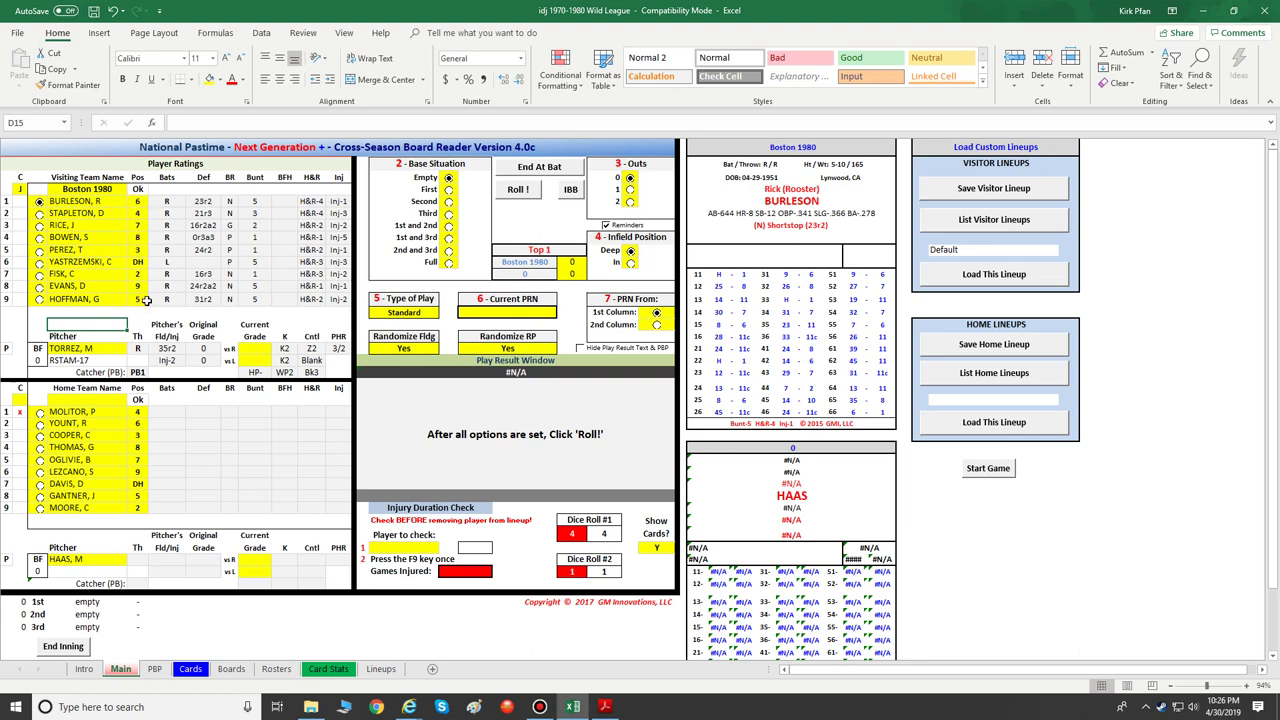
Step: Save the revised Boston visitor lineup as a custom lineup named Vs Lefty
left_click(980, 196)
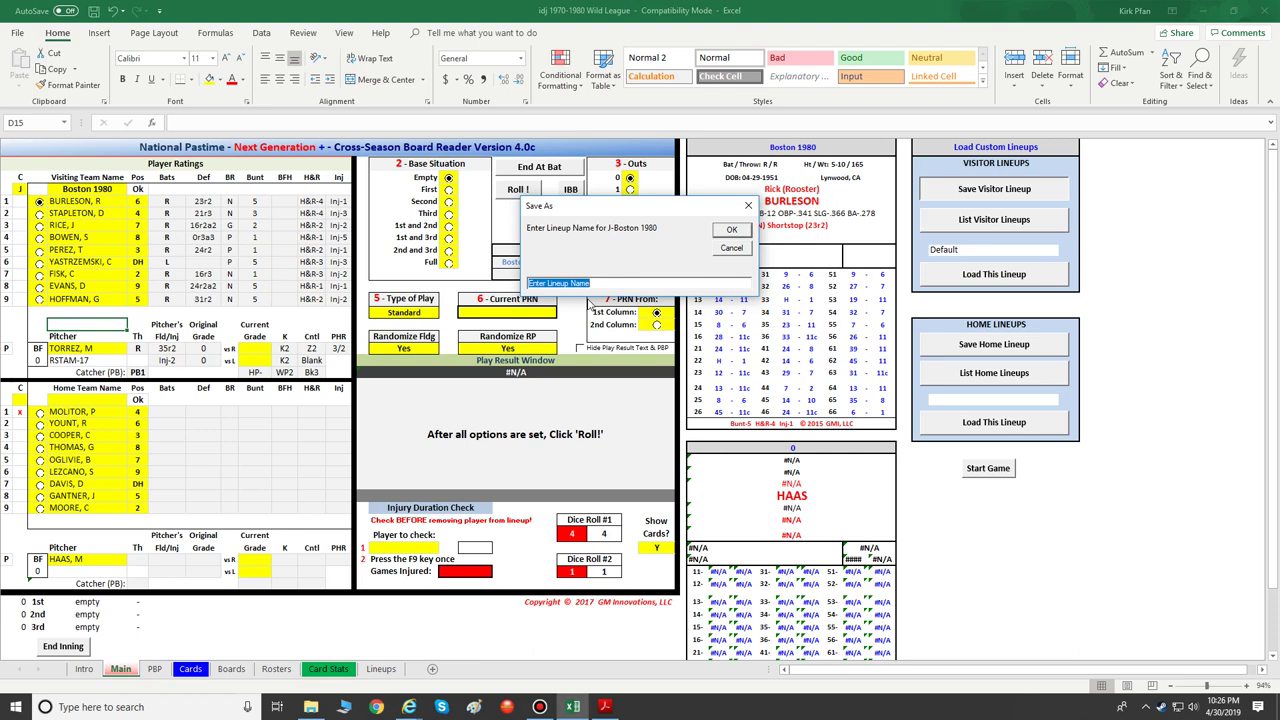
type("Lefty")
left_click(732, 230)
left_click(651, 396)
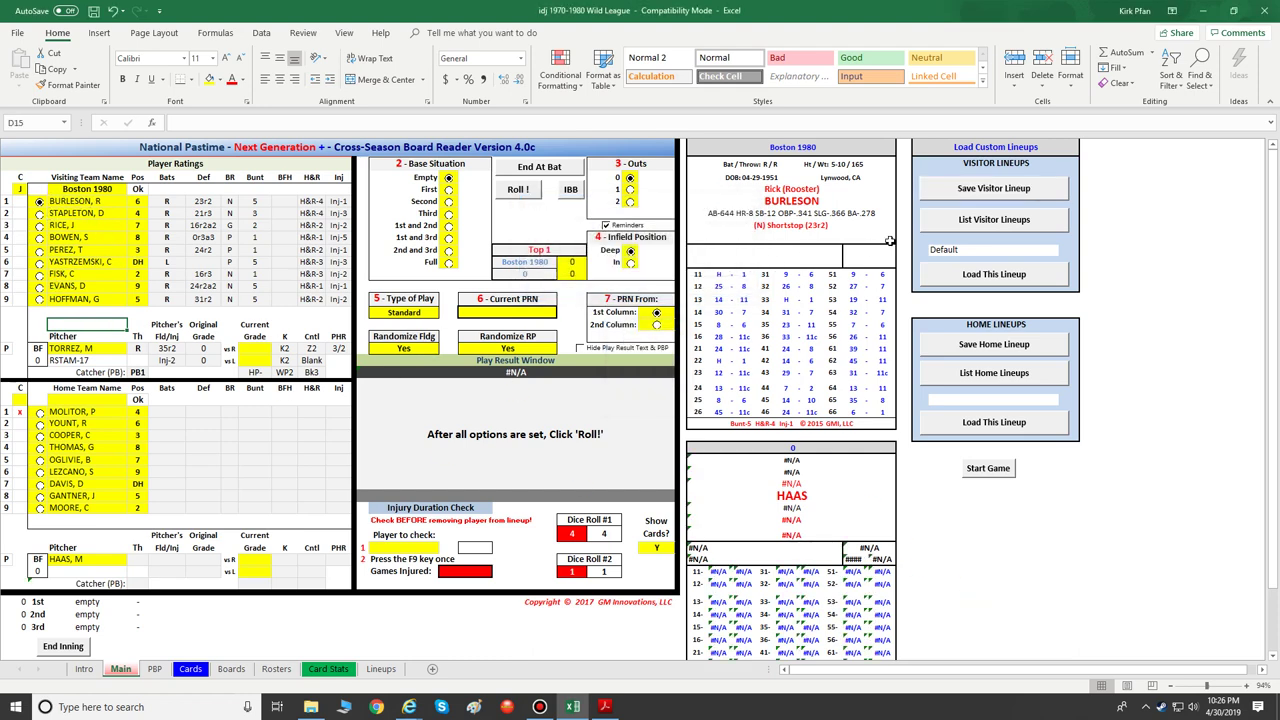
Step: Refresh the saved visitor lineups list and show its lineup names
left_click(977, 226)
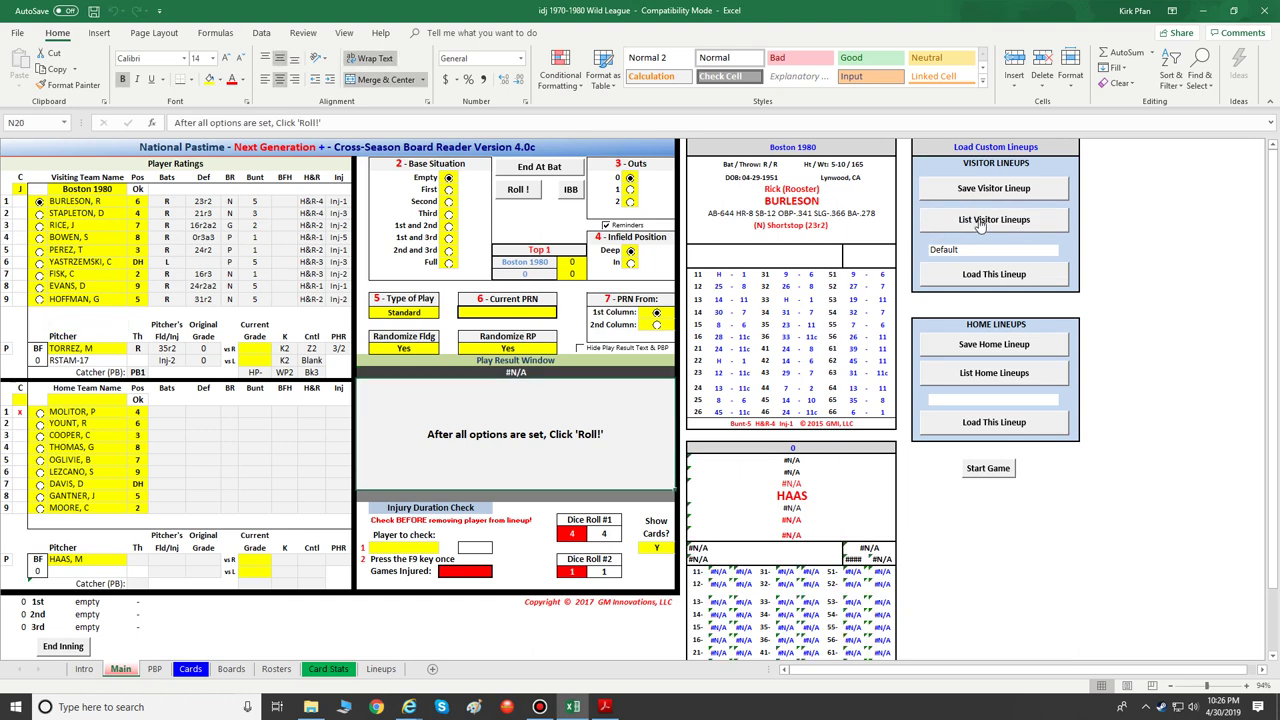
left_click(979, 224)
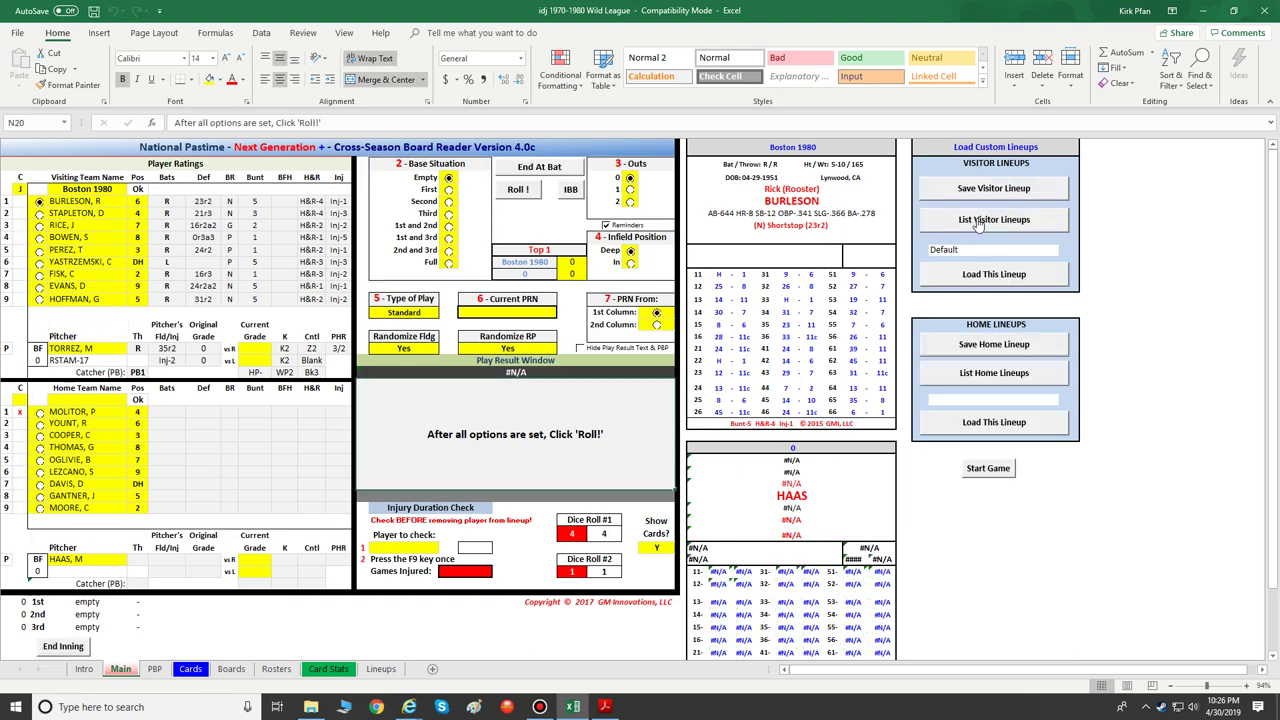
left_click(1040, 251)
left_click(1064, 251)
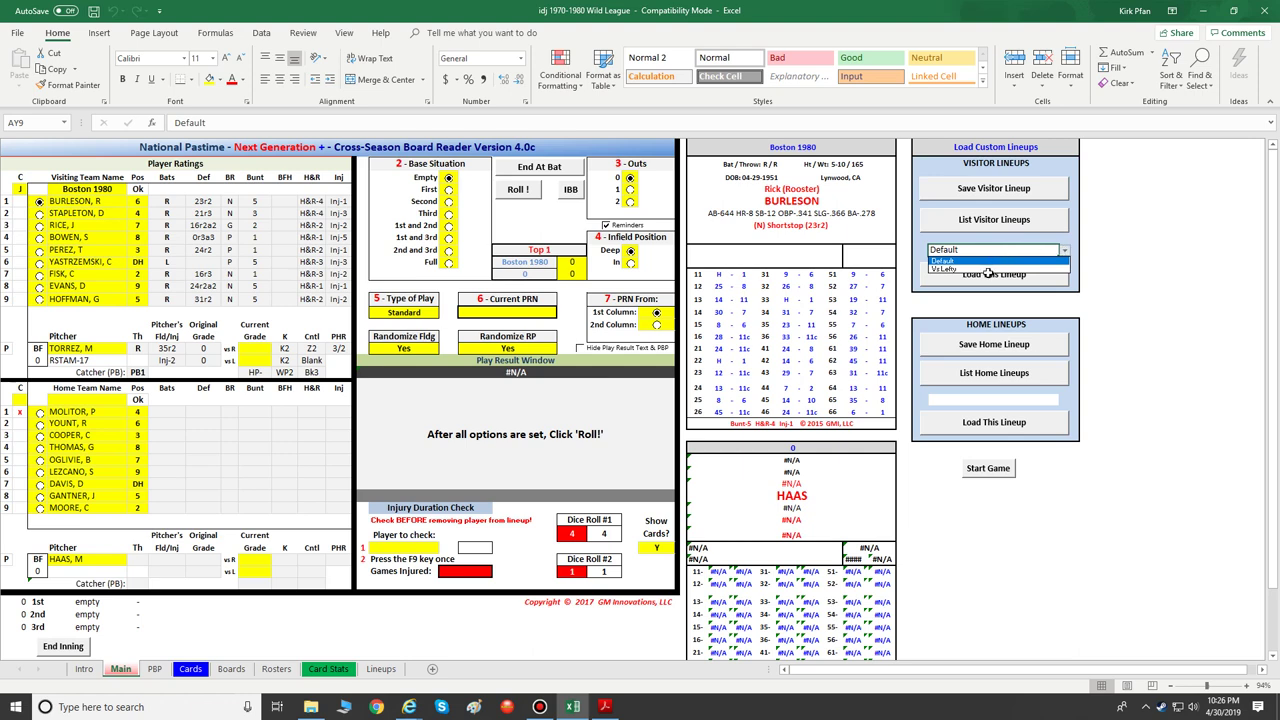
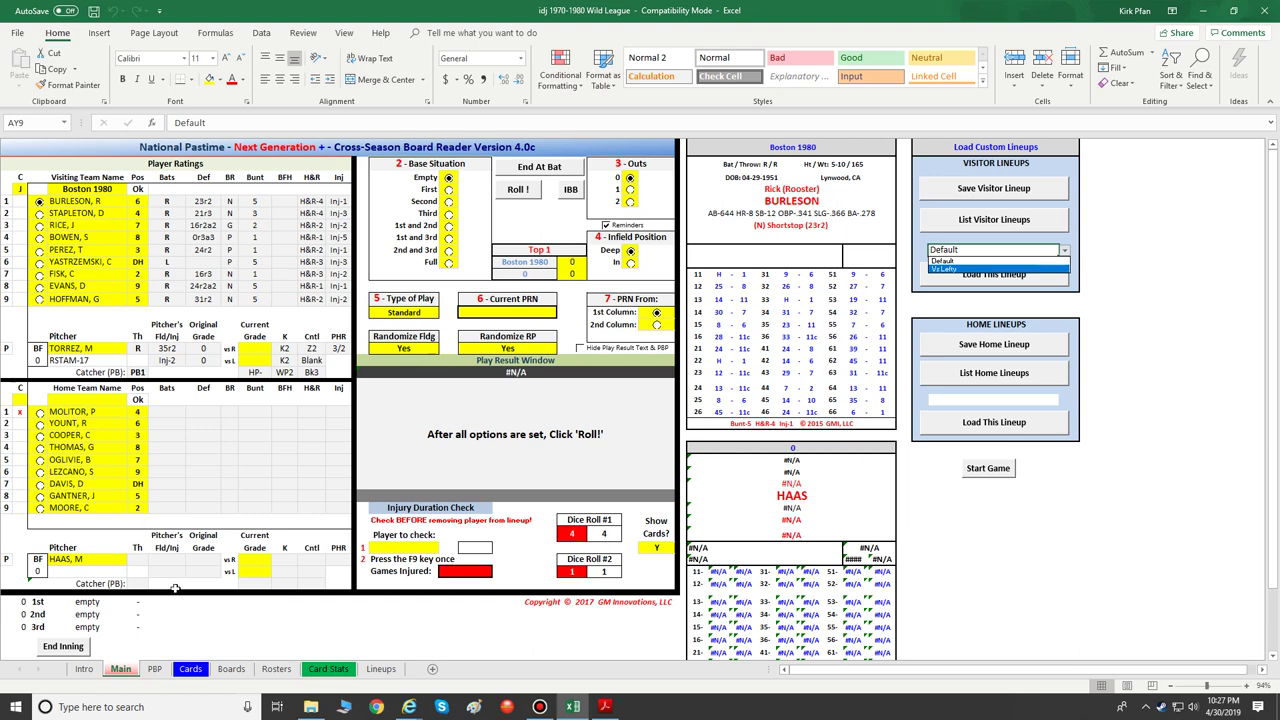
Step: Close the lineup list and go via PBP to the Cards sheet showing Burleson and Haas
left_click(160, 671)
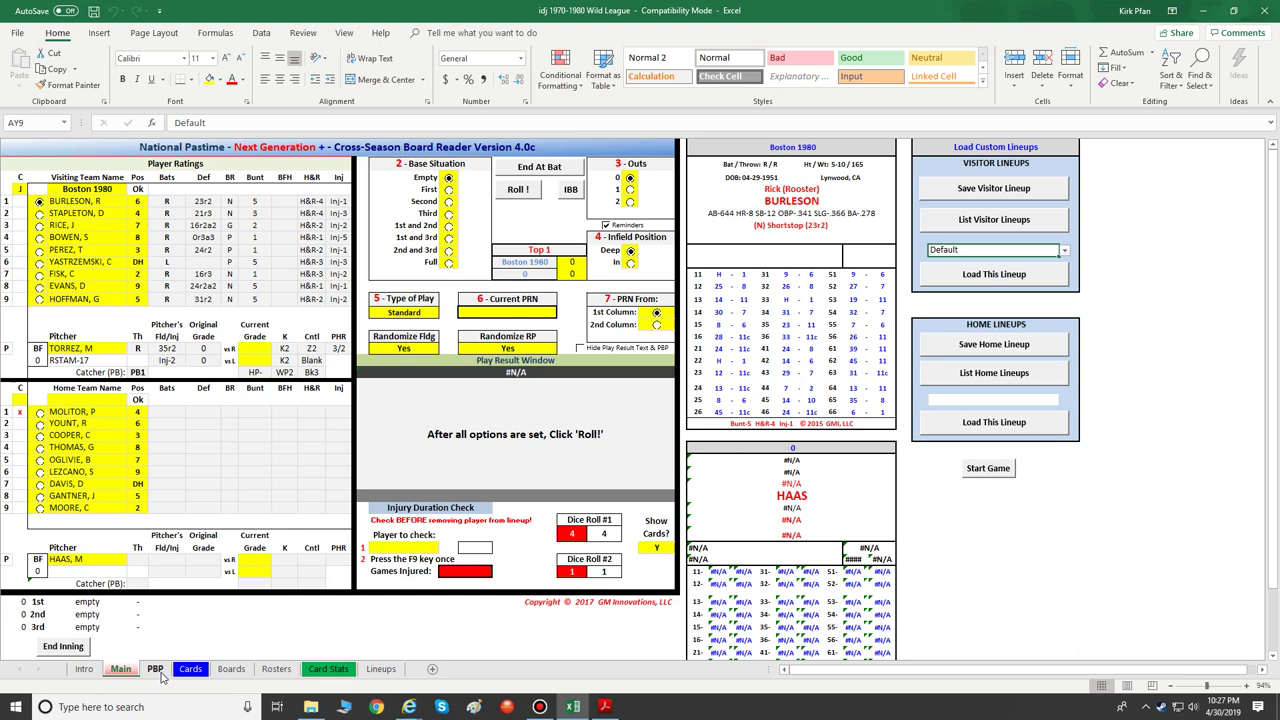
left_click(156, 670)
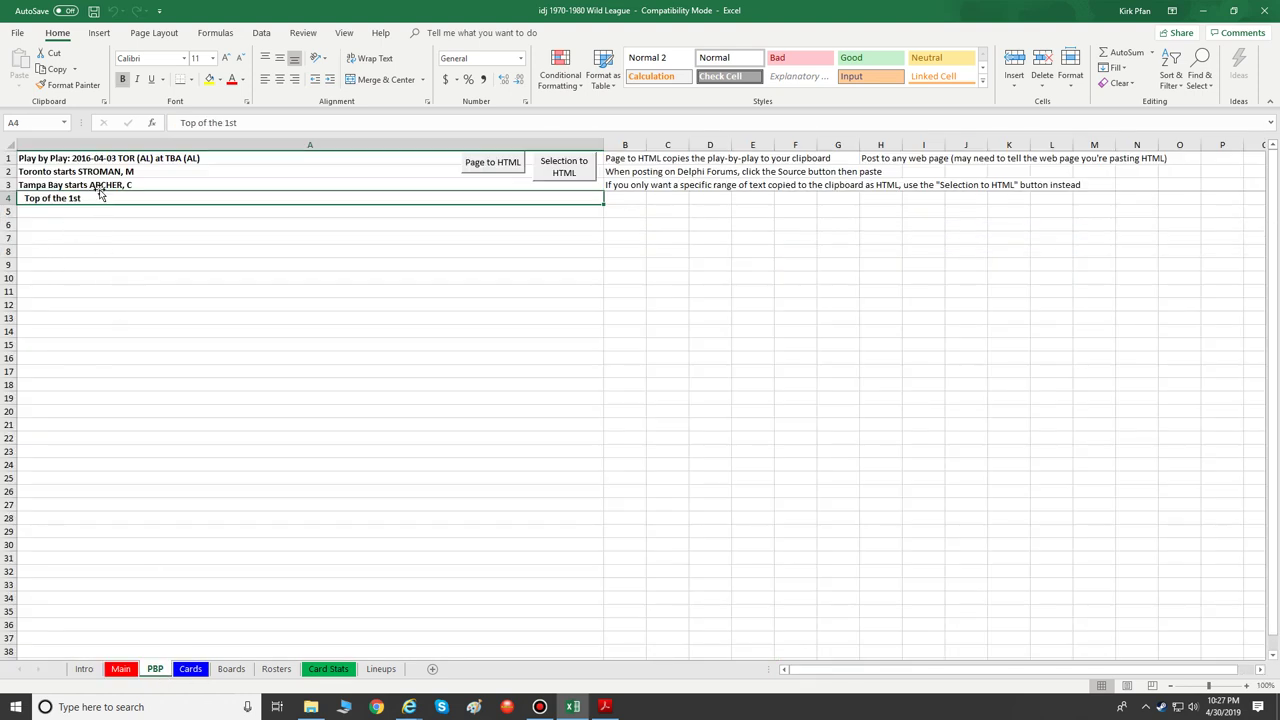
left_click(189, 671)
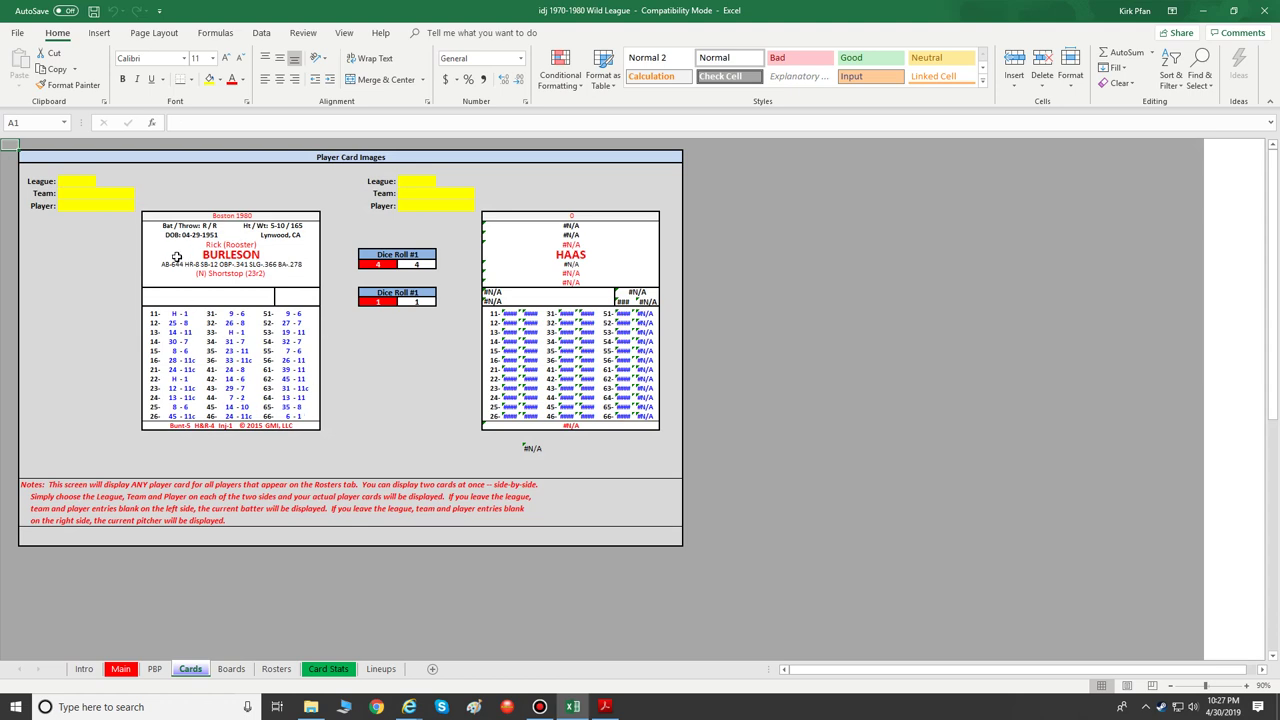
Step: Set the left card's League to J and Team to Boston 1980
left_click(80, 182)
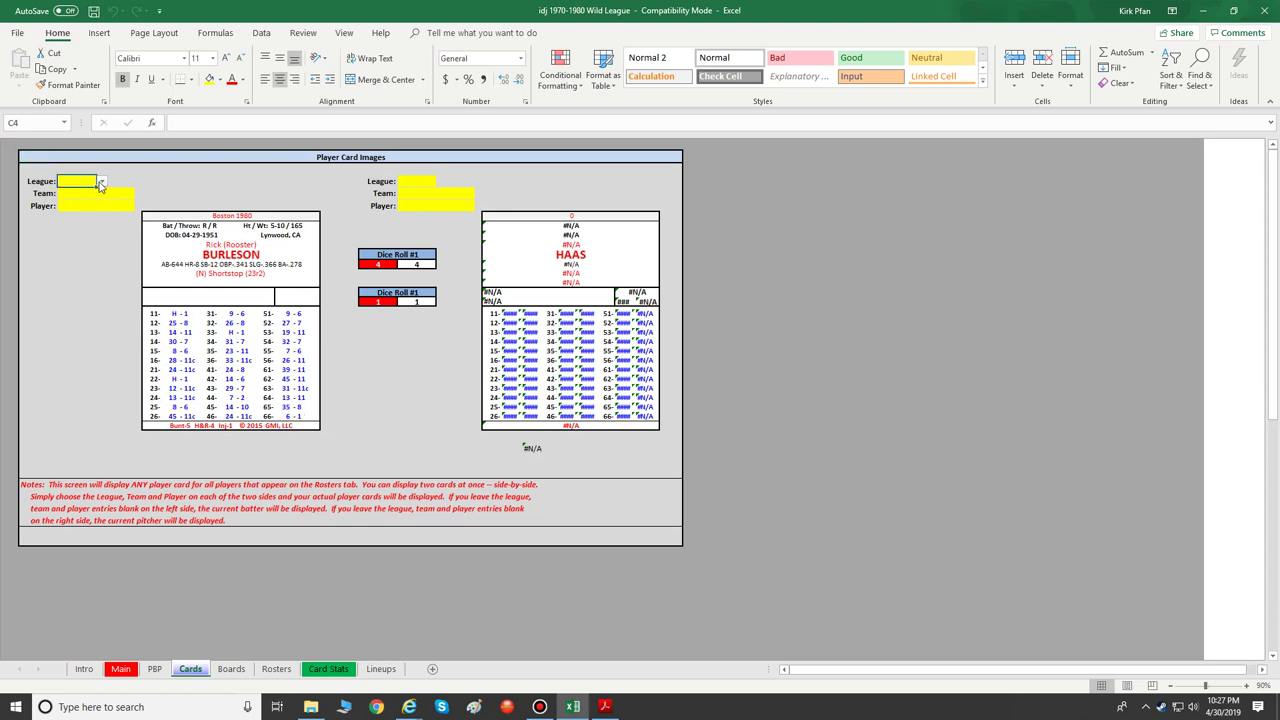
left_click(100, 183)
left_click(91, 203)
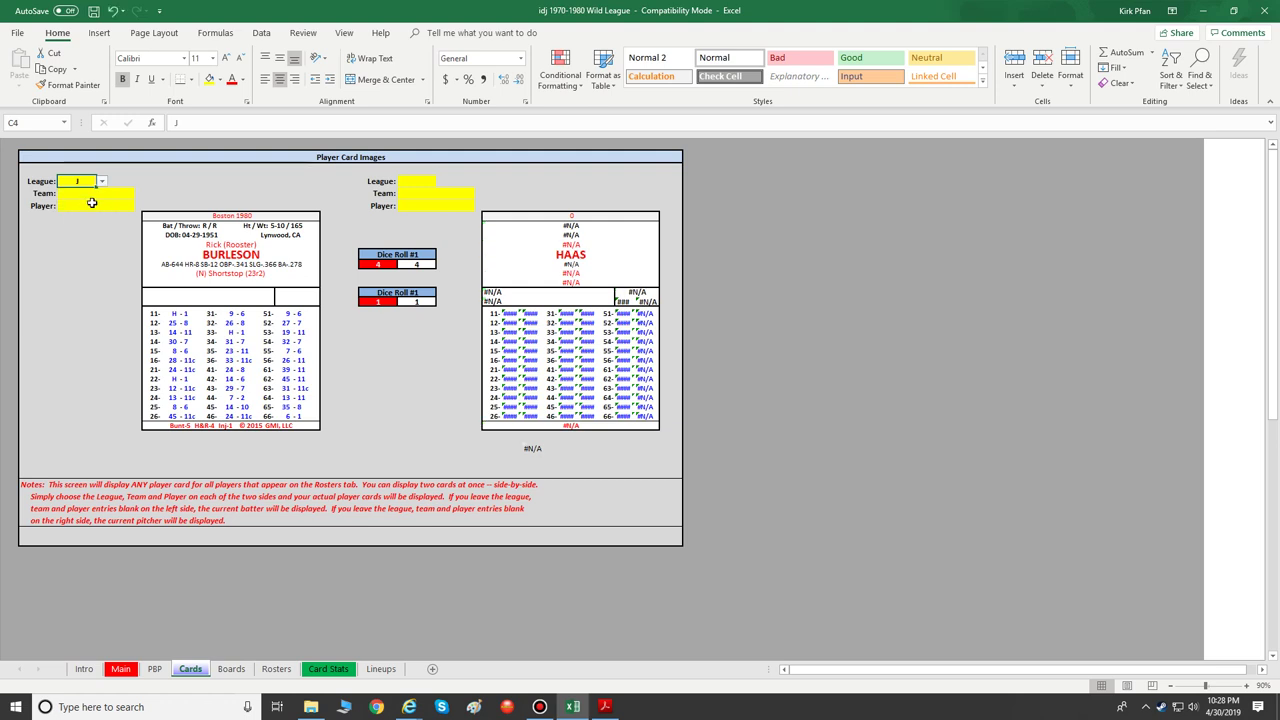
left_click(95, 193)
left_click(141, 194)
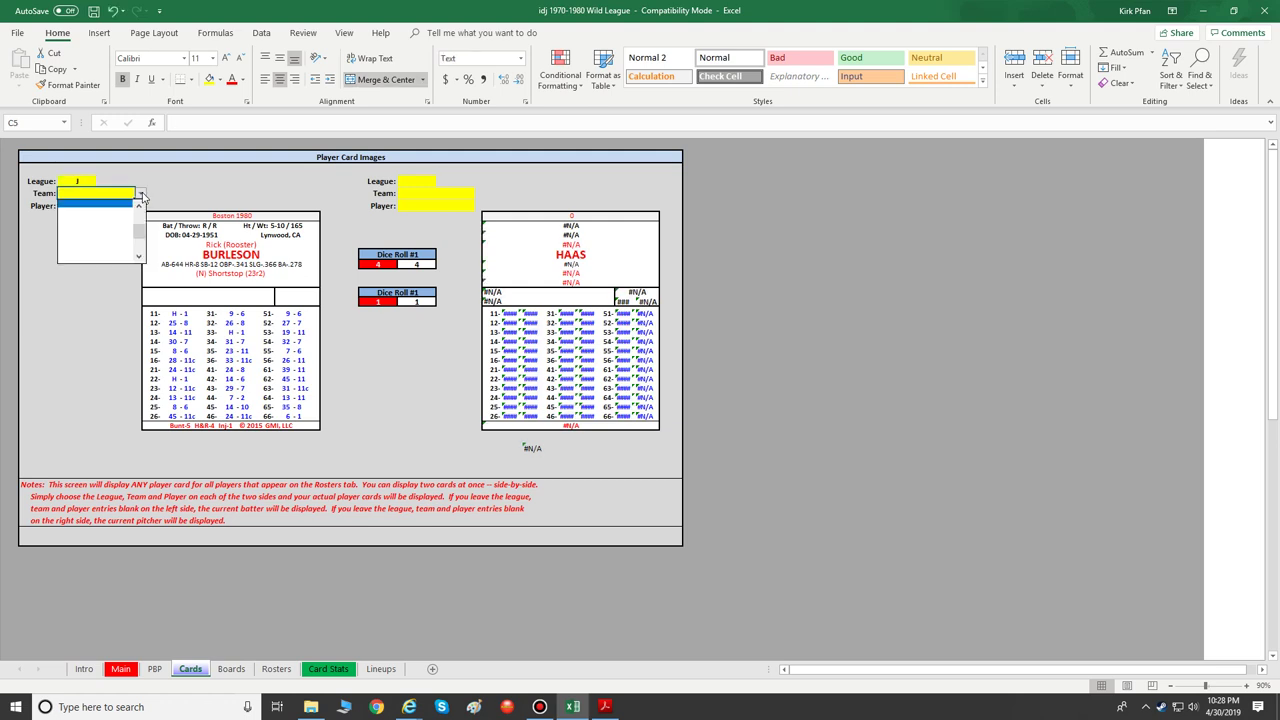
left_click_drag(140, 234, 140, 222)
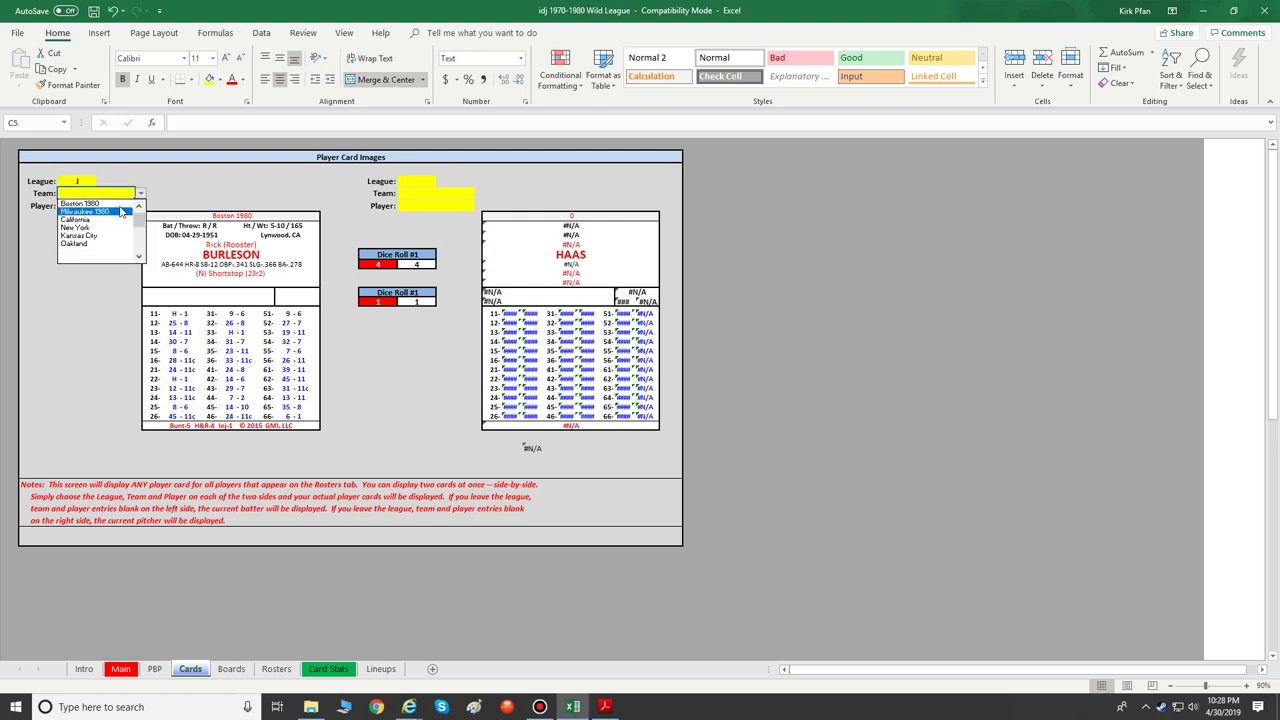
left_click(80, 203)
left_click(105, 205)
left_click(141, 207)
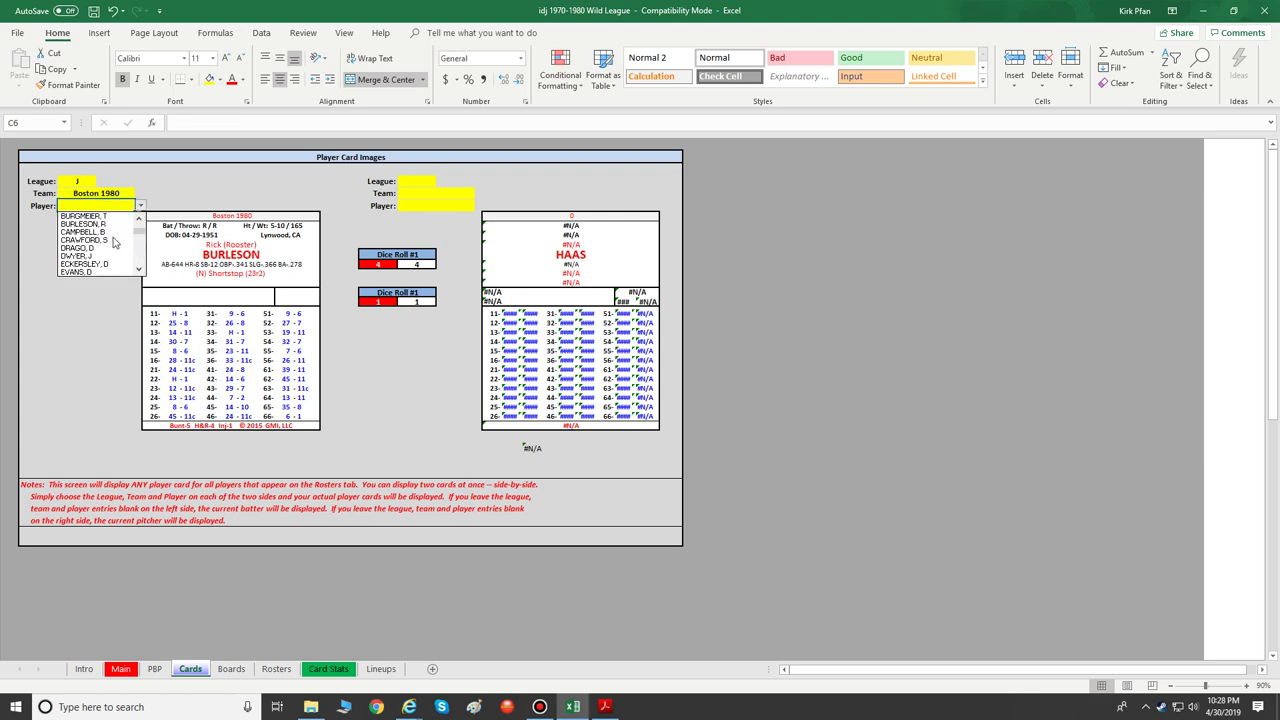
left_click(95, 245)
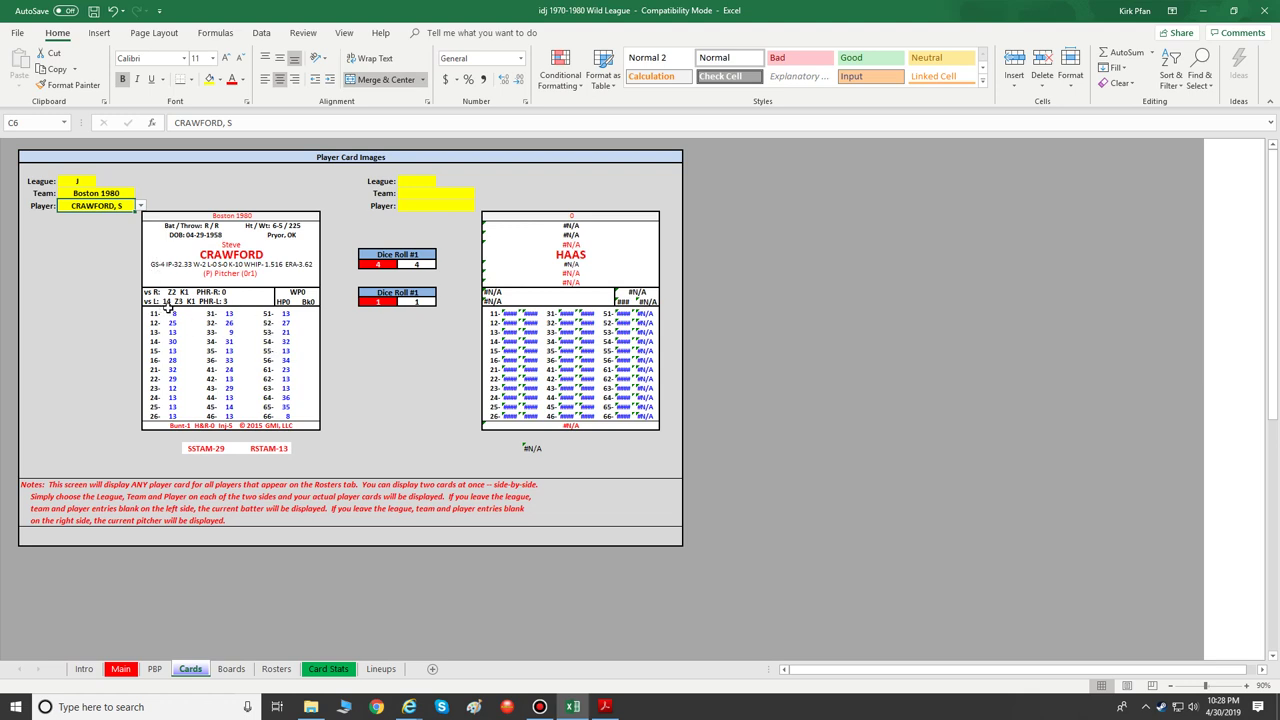
left_click(142, 207)
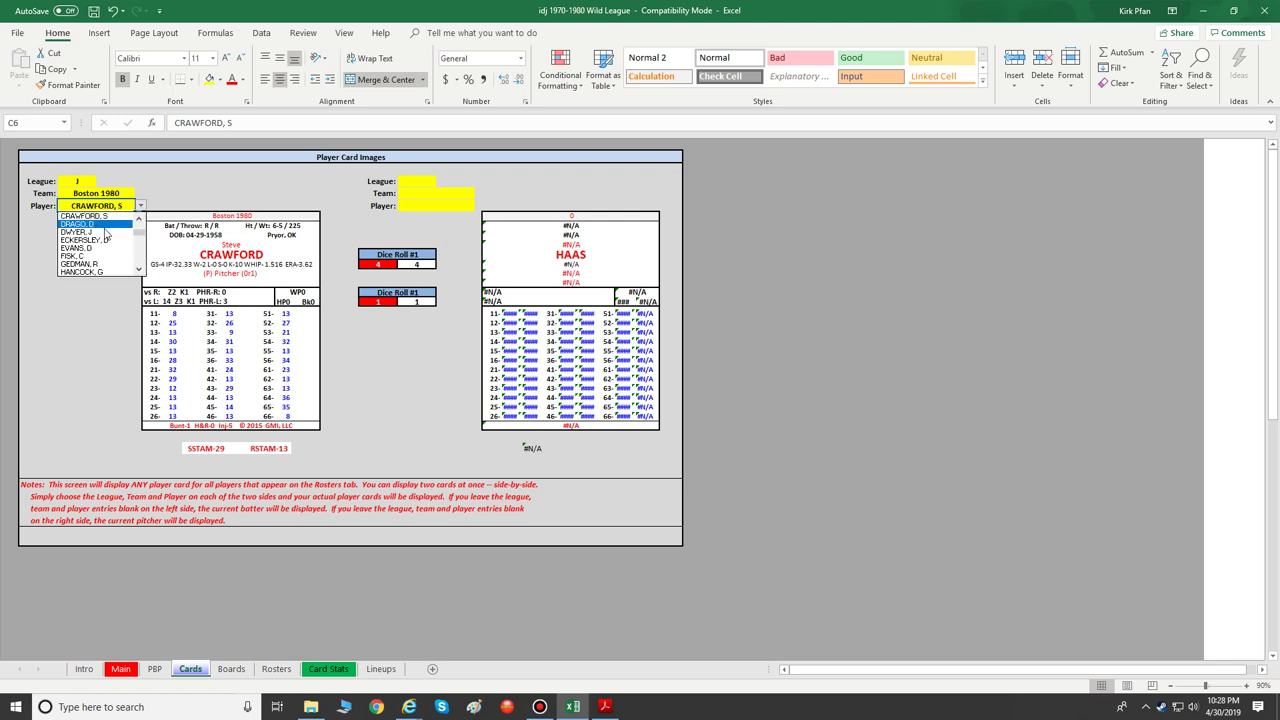
left_click(128, 262)
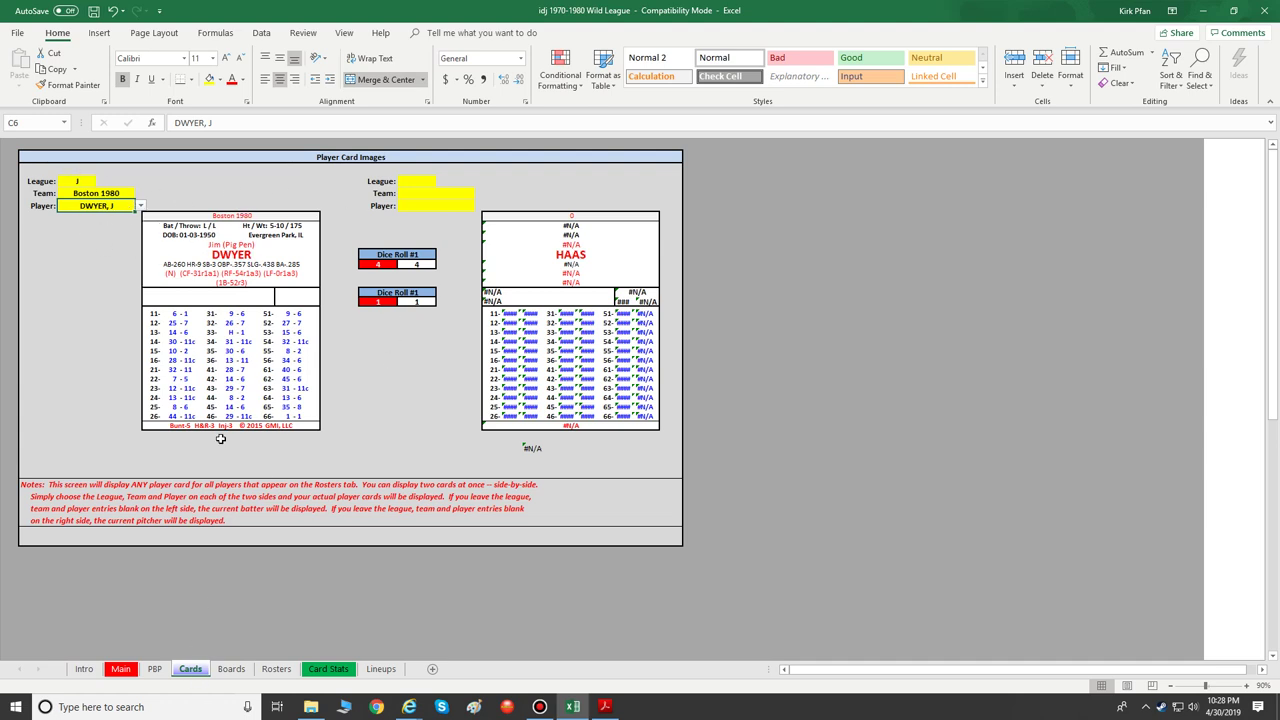
left_click(231, 669)
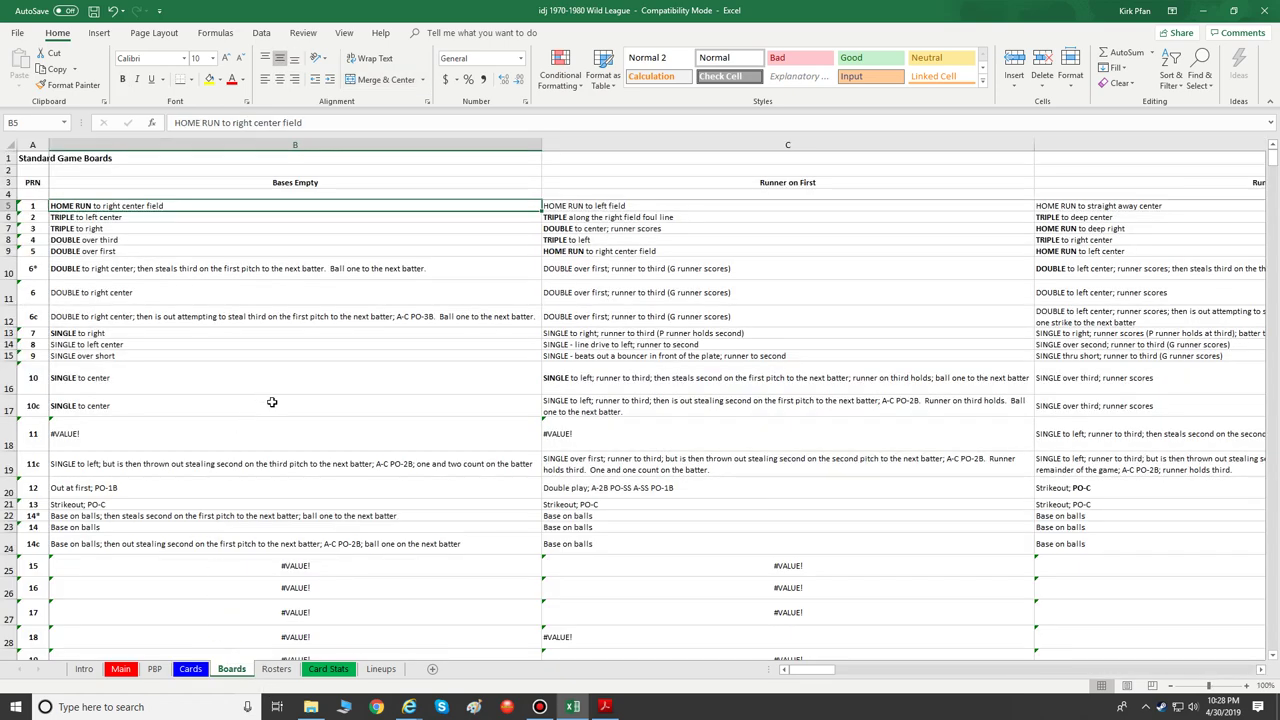
Step: Scroll the Boards sheet, then view Rosters and Card Stats, checking cell F6
scroll(275, 404, "down", 2)
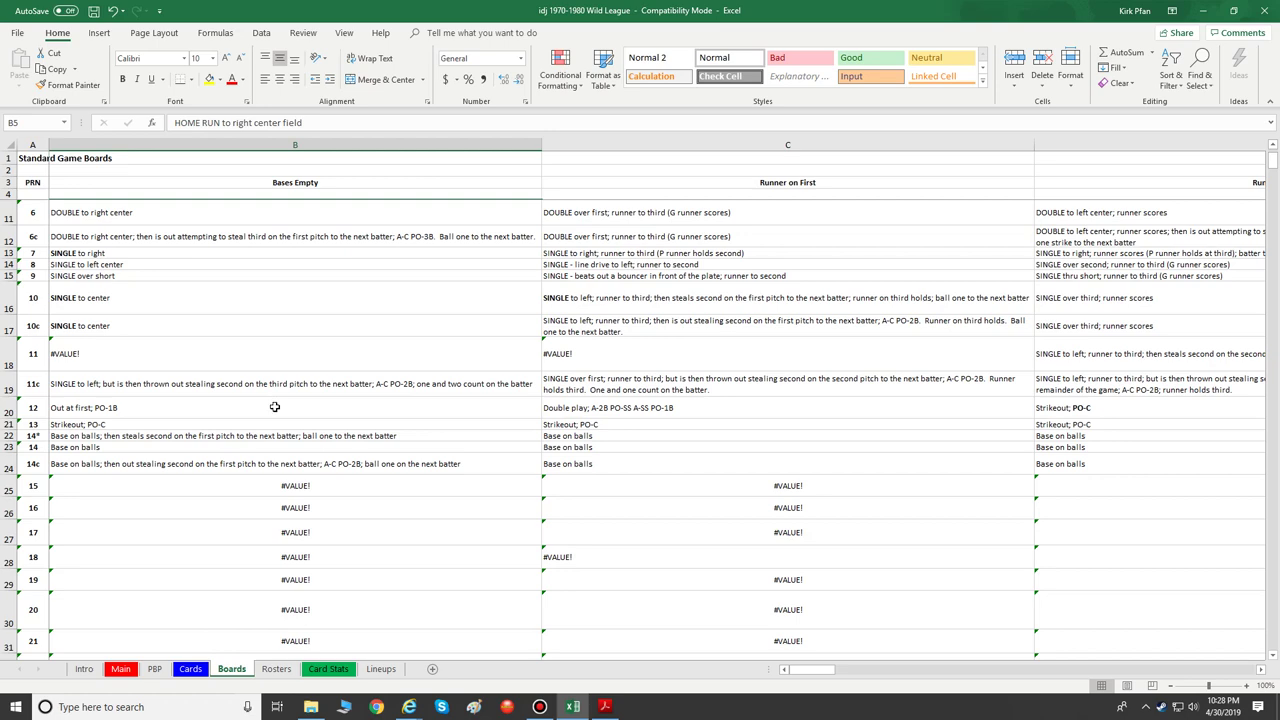
scroll(275, 407, "up", 2)
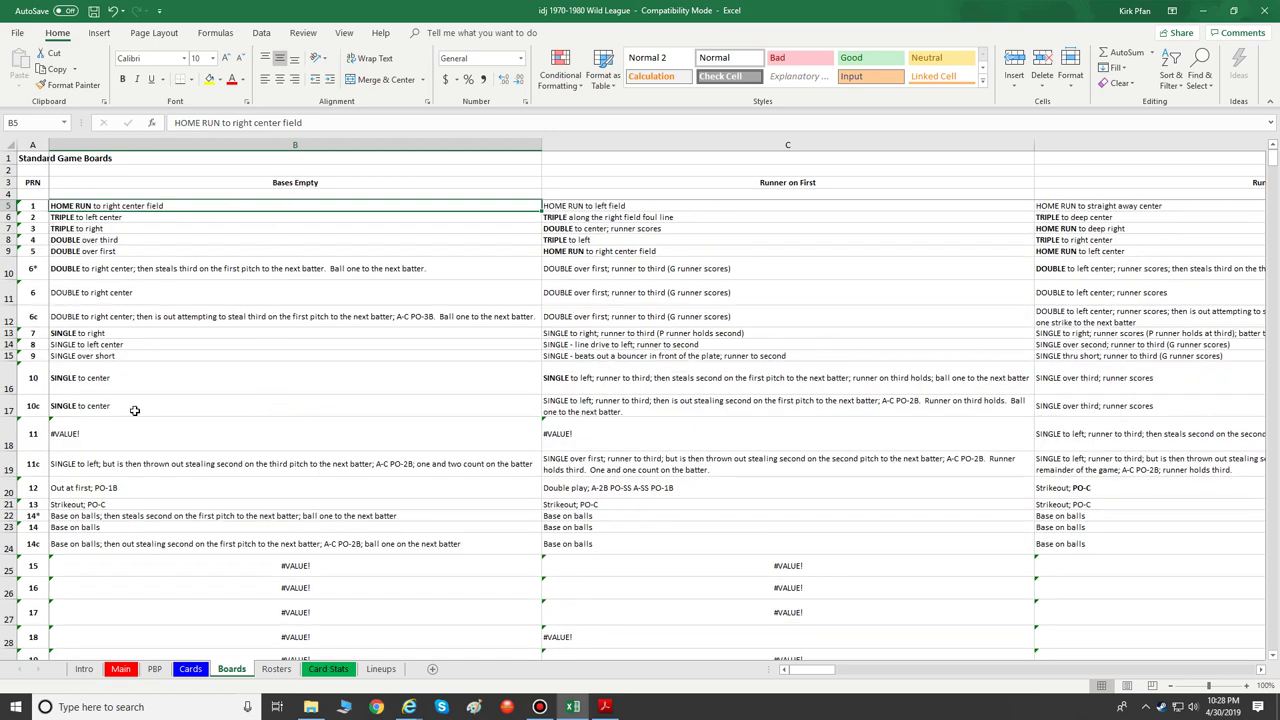
left_click(277, 670)
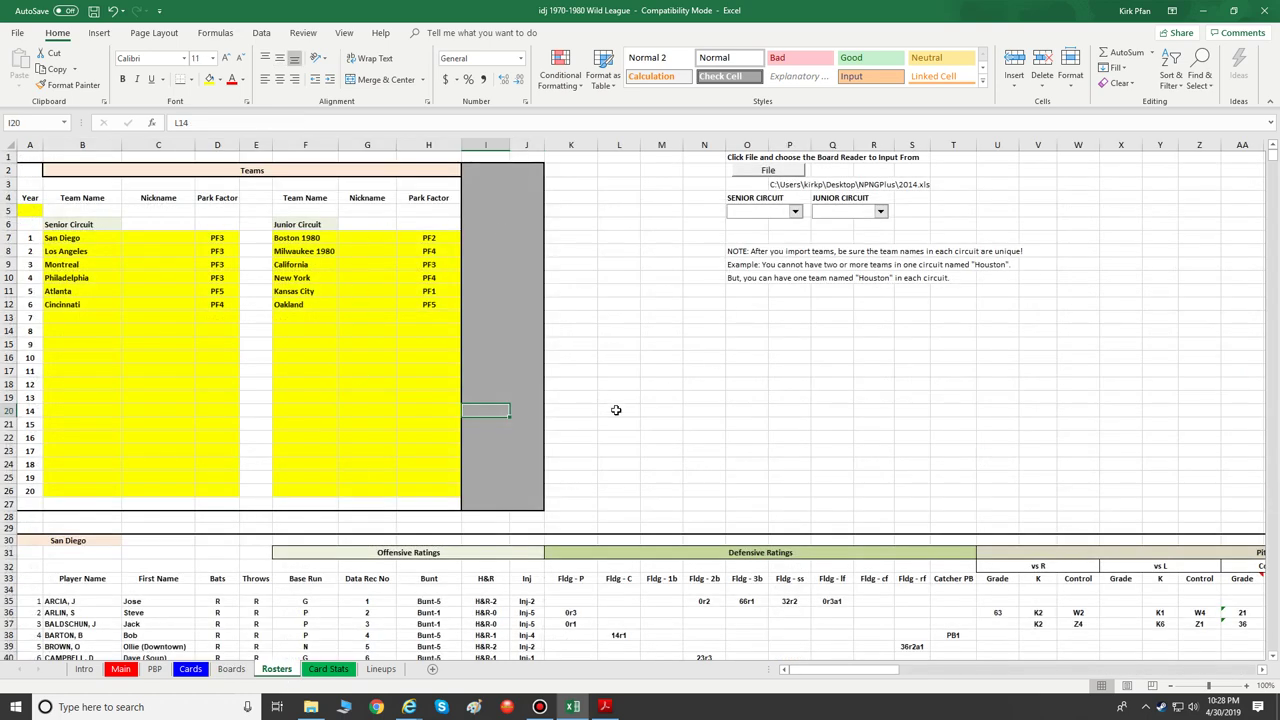
left_click(330, 669)
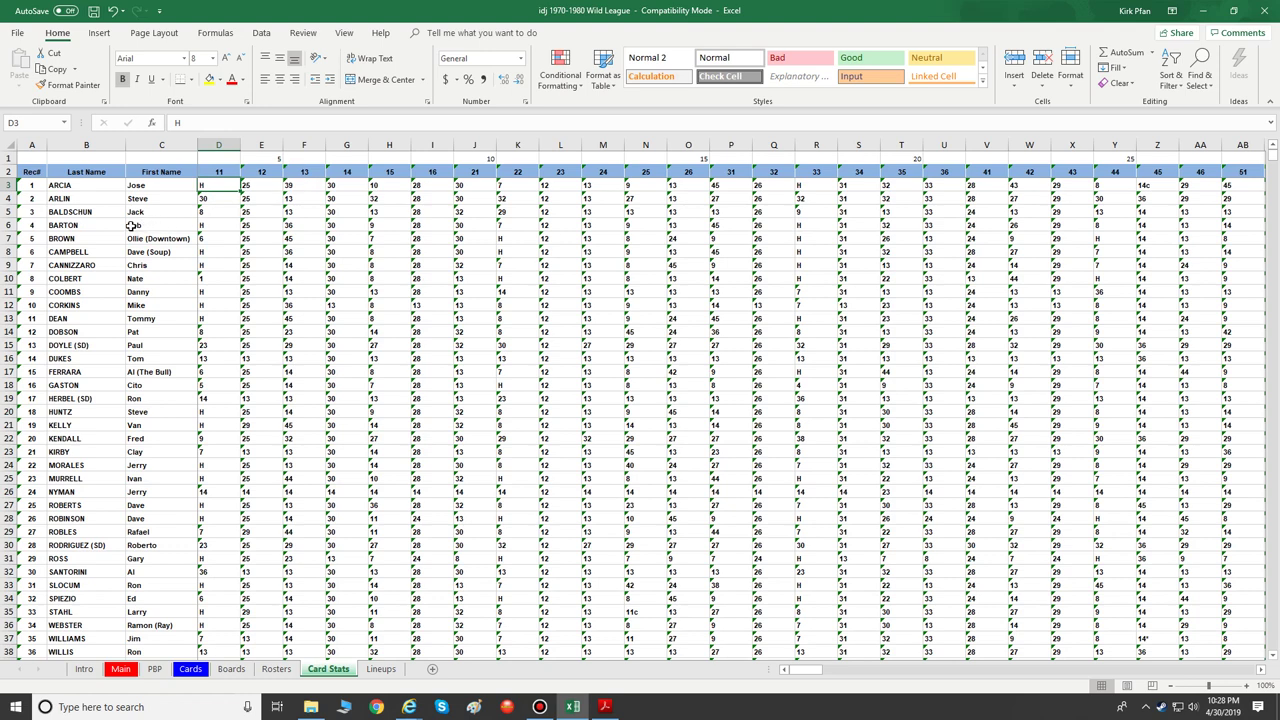
left_click(300, 225)
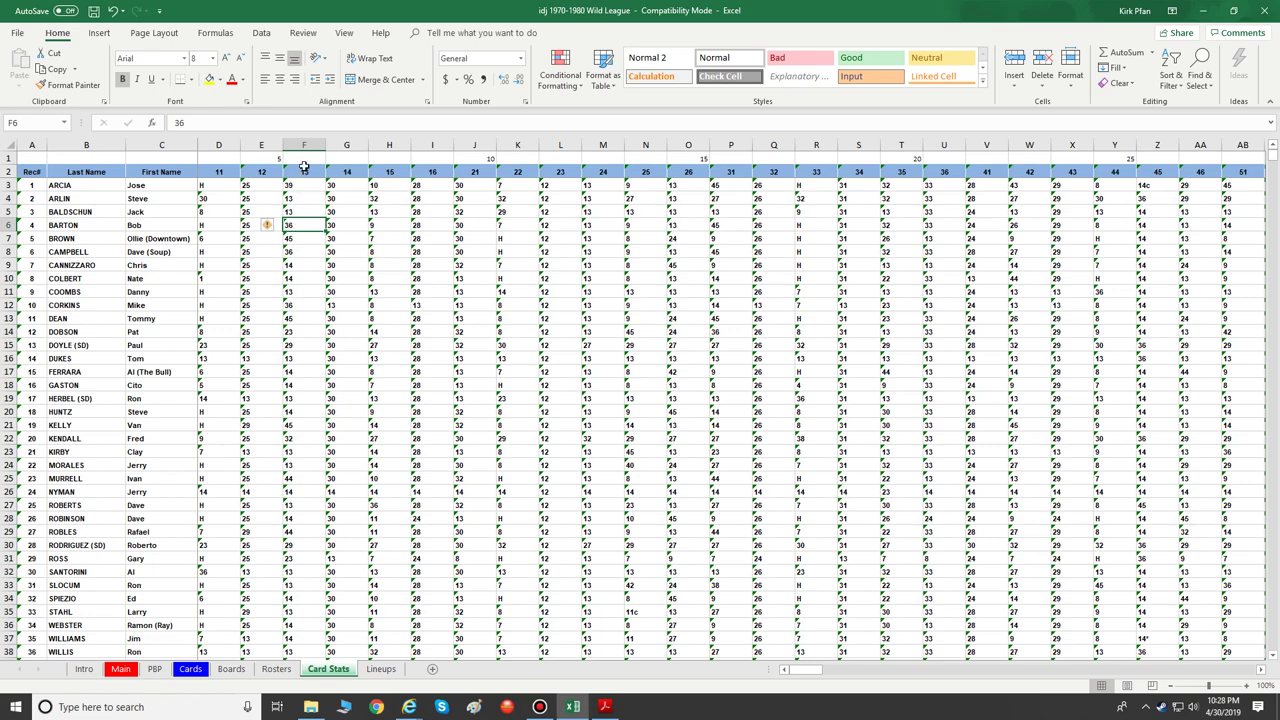
Step: Look over the Lineups, PBP and Intro sheets, then return to the Main board
left_click(380, 669)
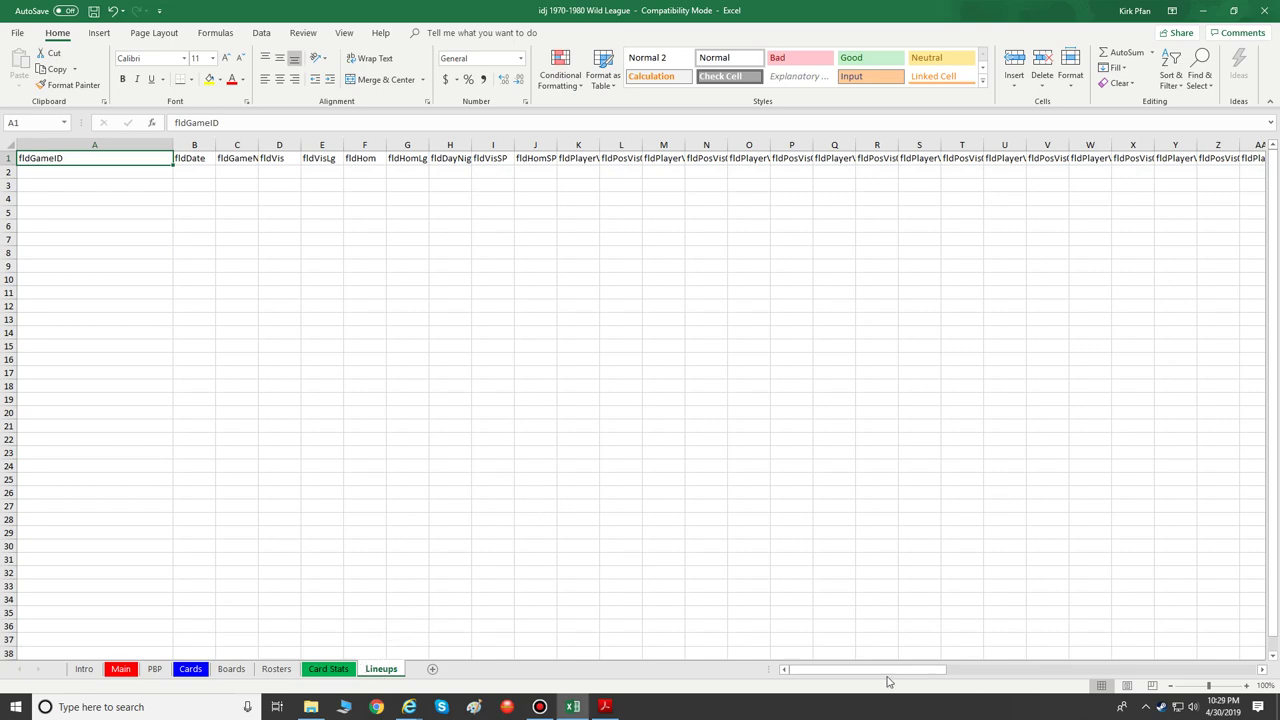
mouse_move(887, 670)
left_mouse_down()
mouse_move(1208, 628)
mouse_move(1131, 656)
mouse_move(878, 656)
left_mouse_up()
left_click(158, 670)
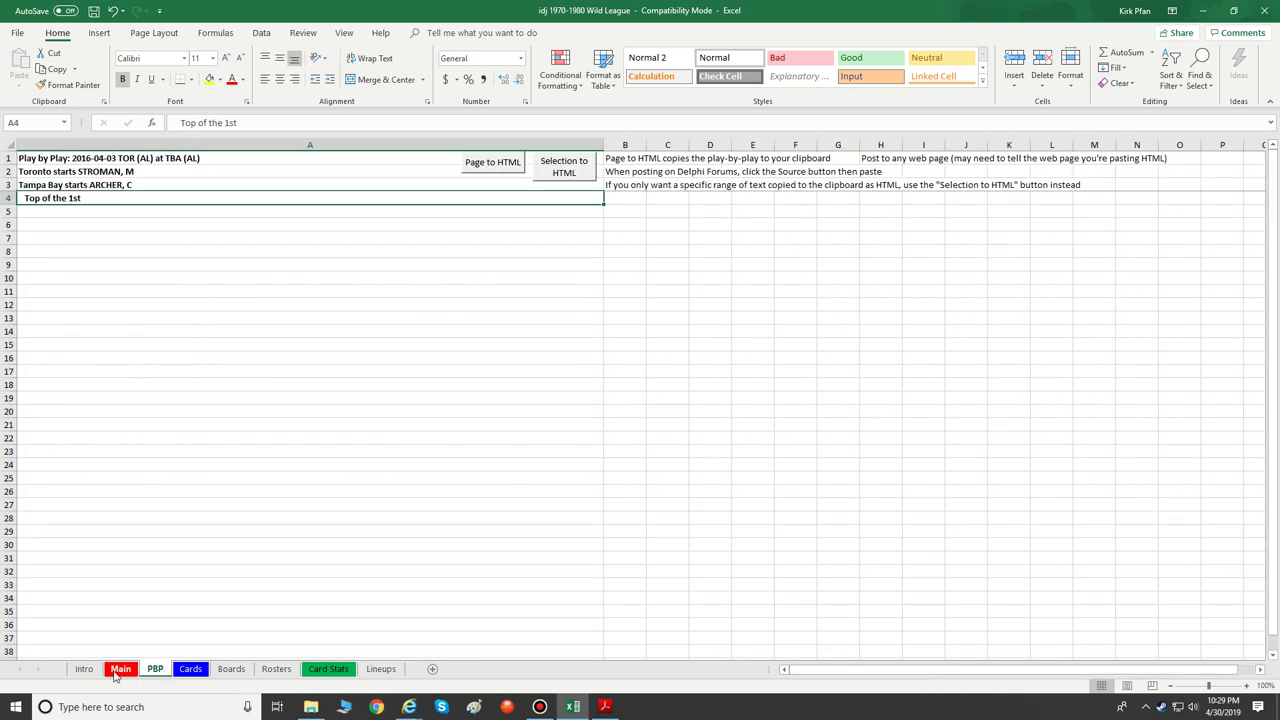
left_click(118, 672)
left_click(88, 672)
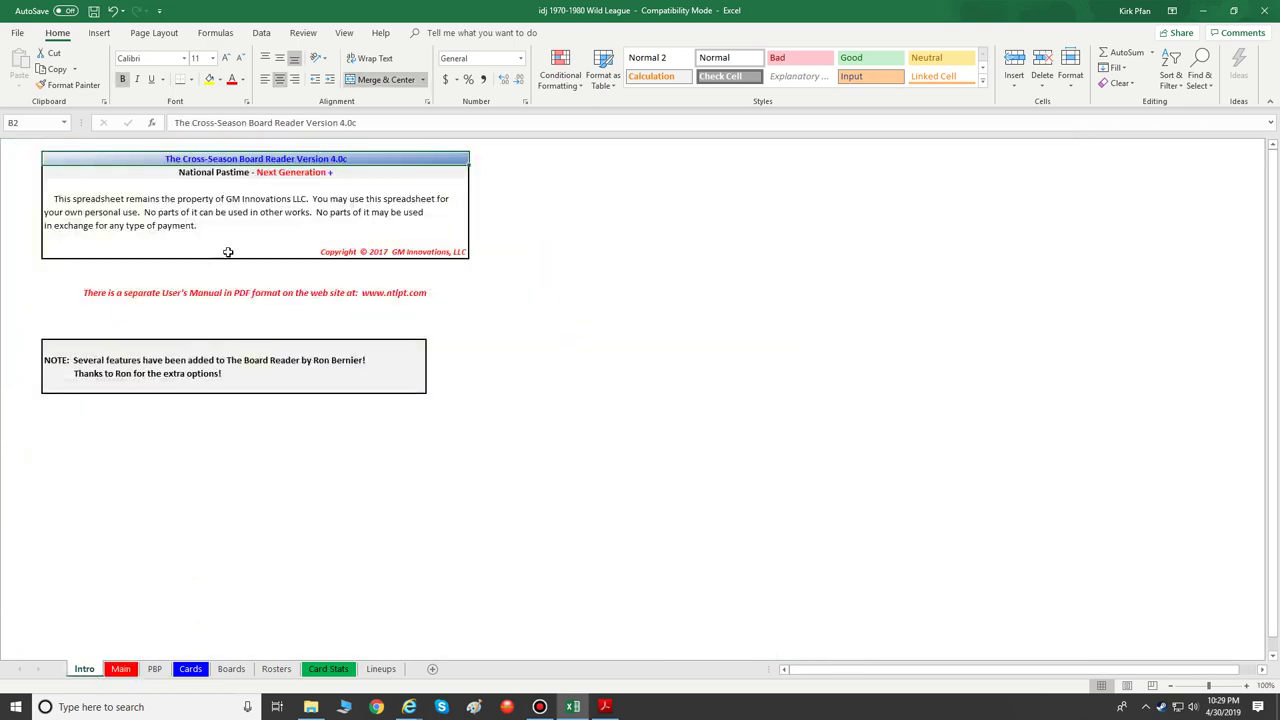
left_click(121, 669)
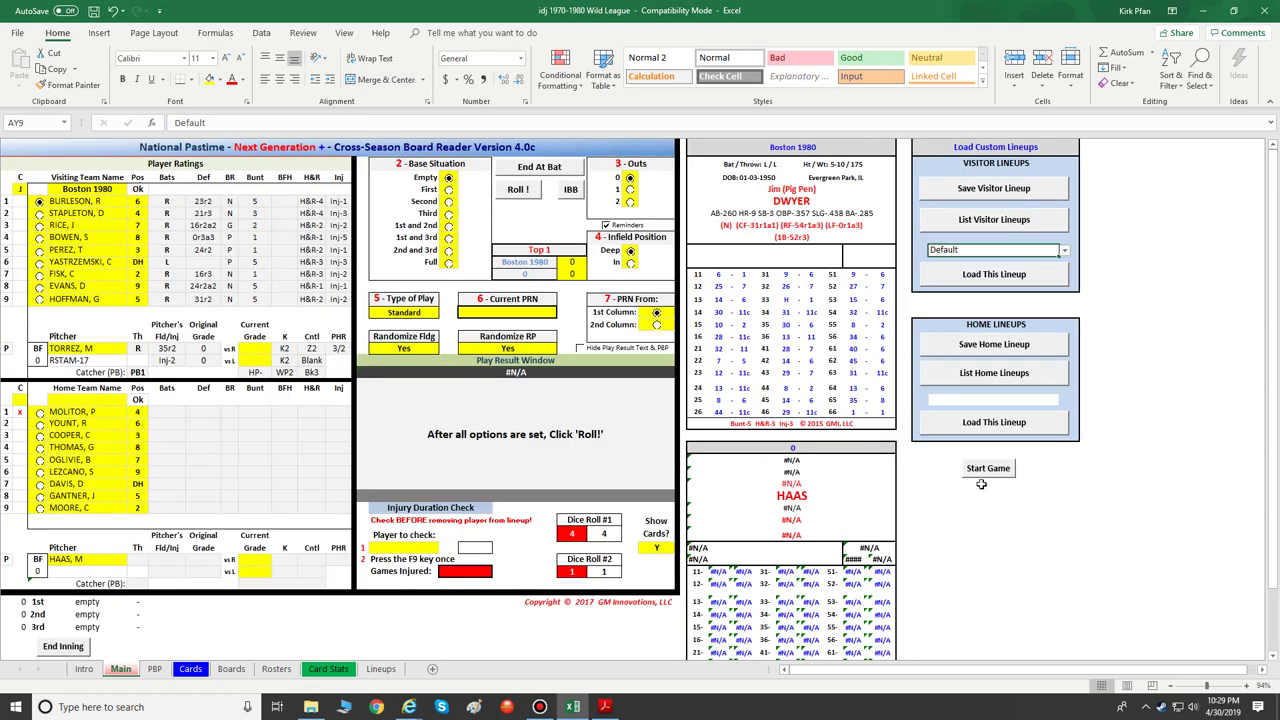
Step: Set the home team to league J, Milwaukee 1980
left_click(20, 400)
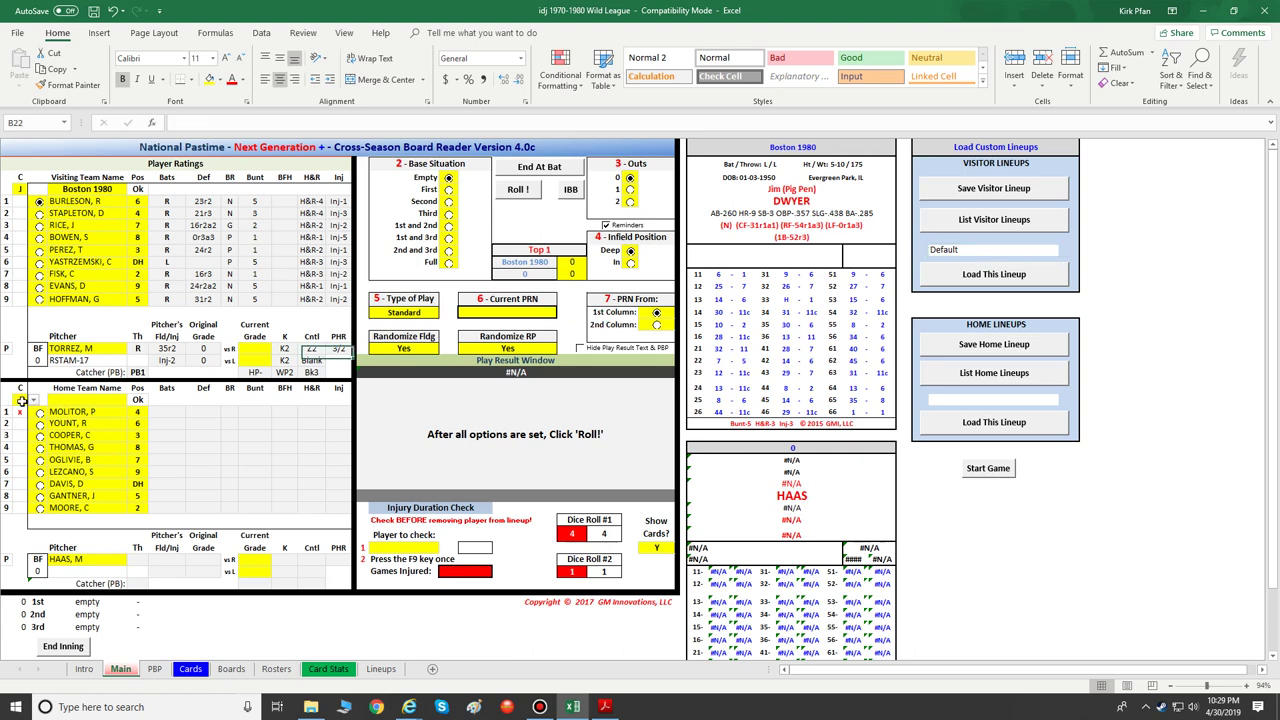
left_click(33, 400)
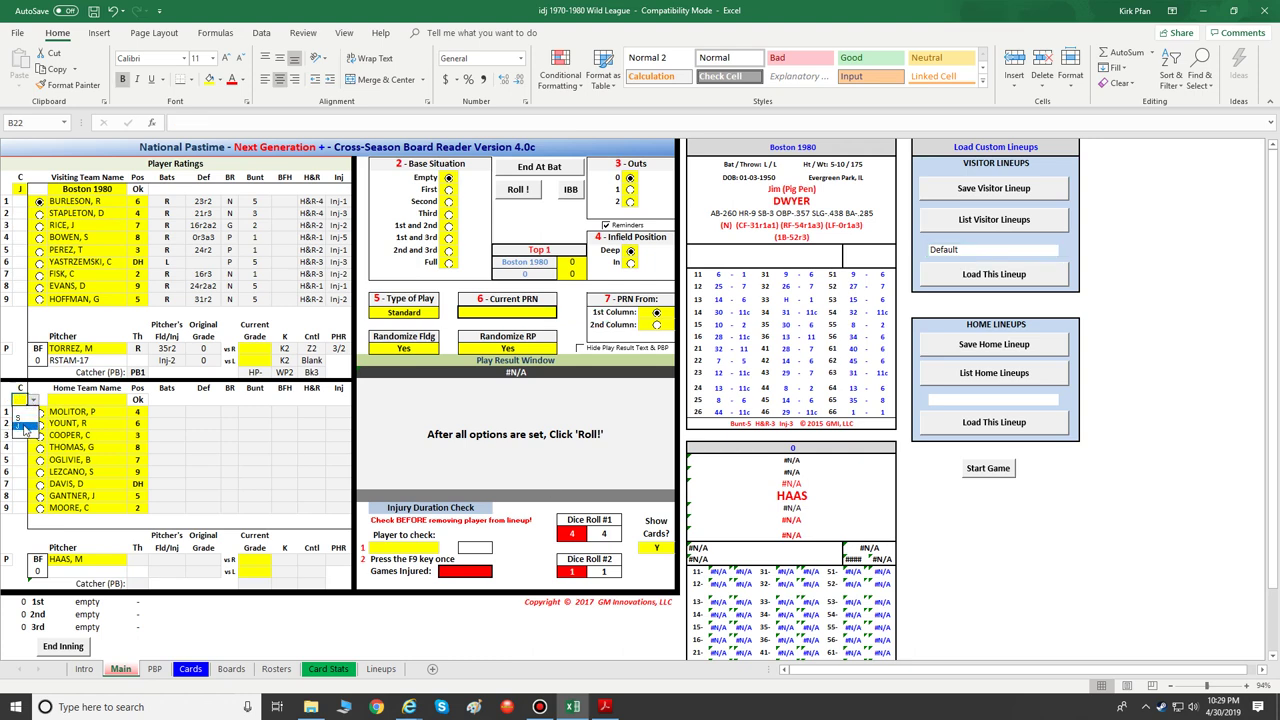
left_click(25, 428)
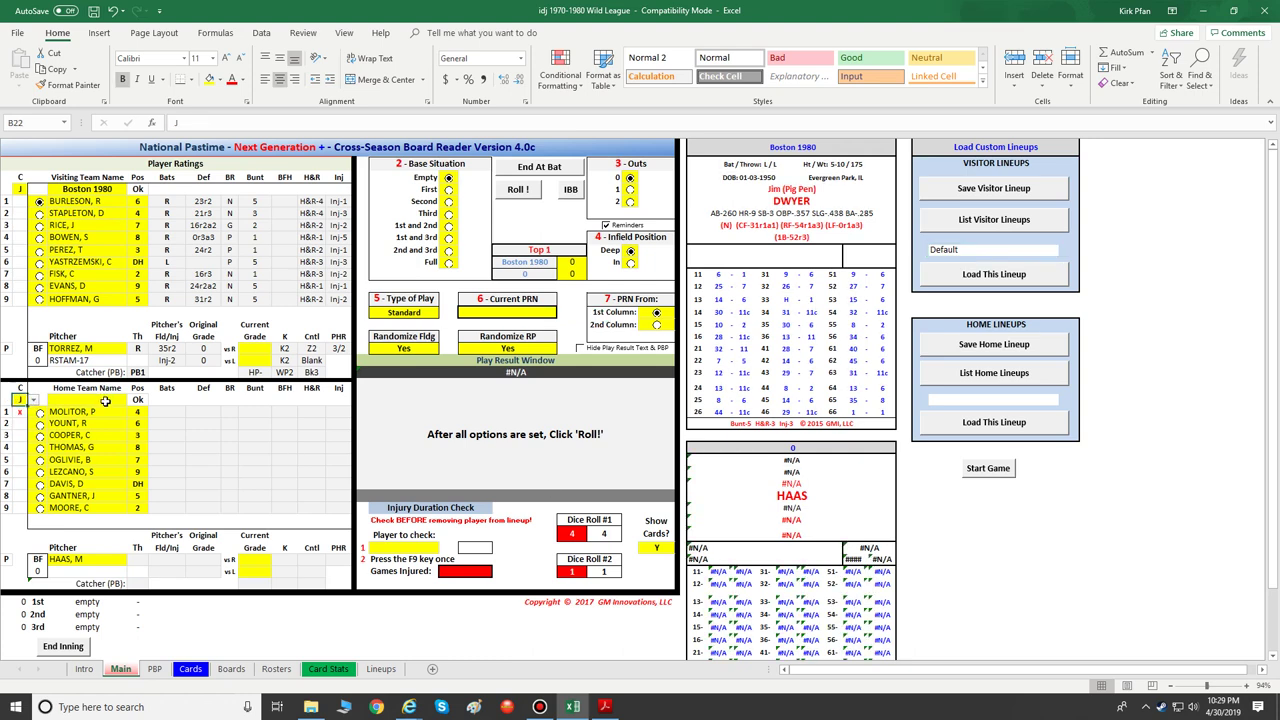
left_click(104, 400)
left_click(134, 400)
scroll(110, 430, "down", 3)
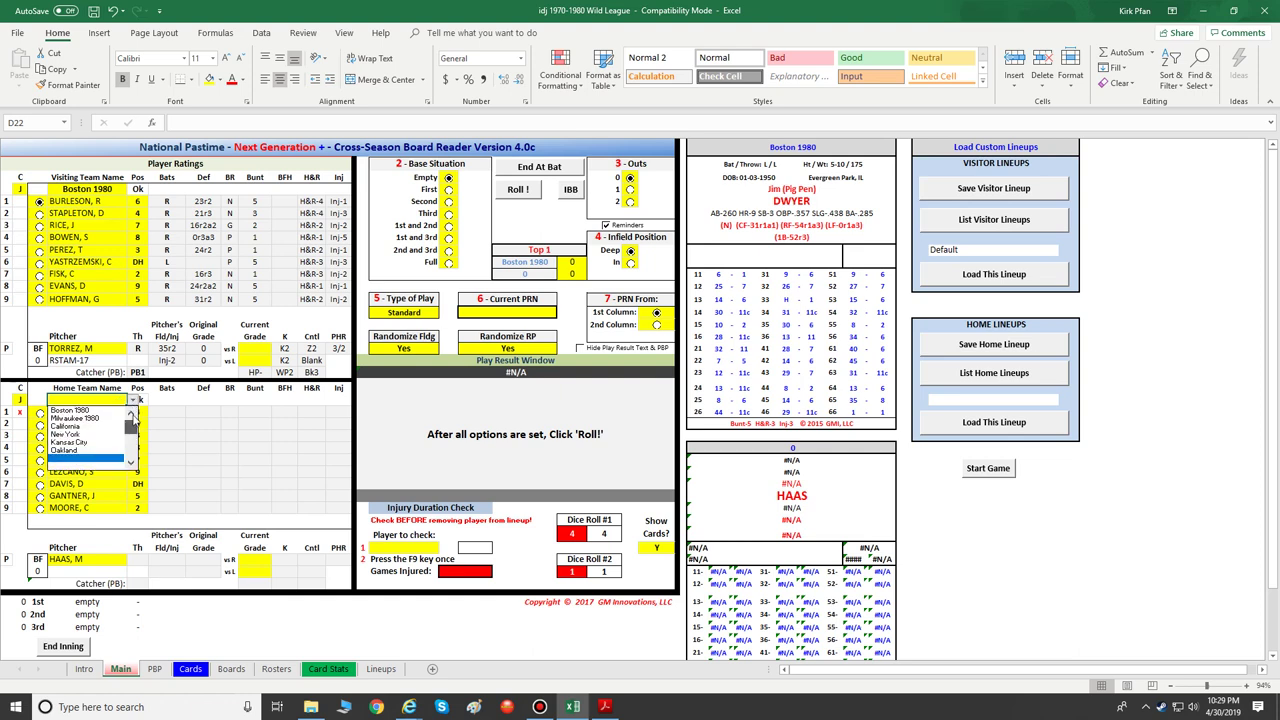
left_click(107, 423)
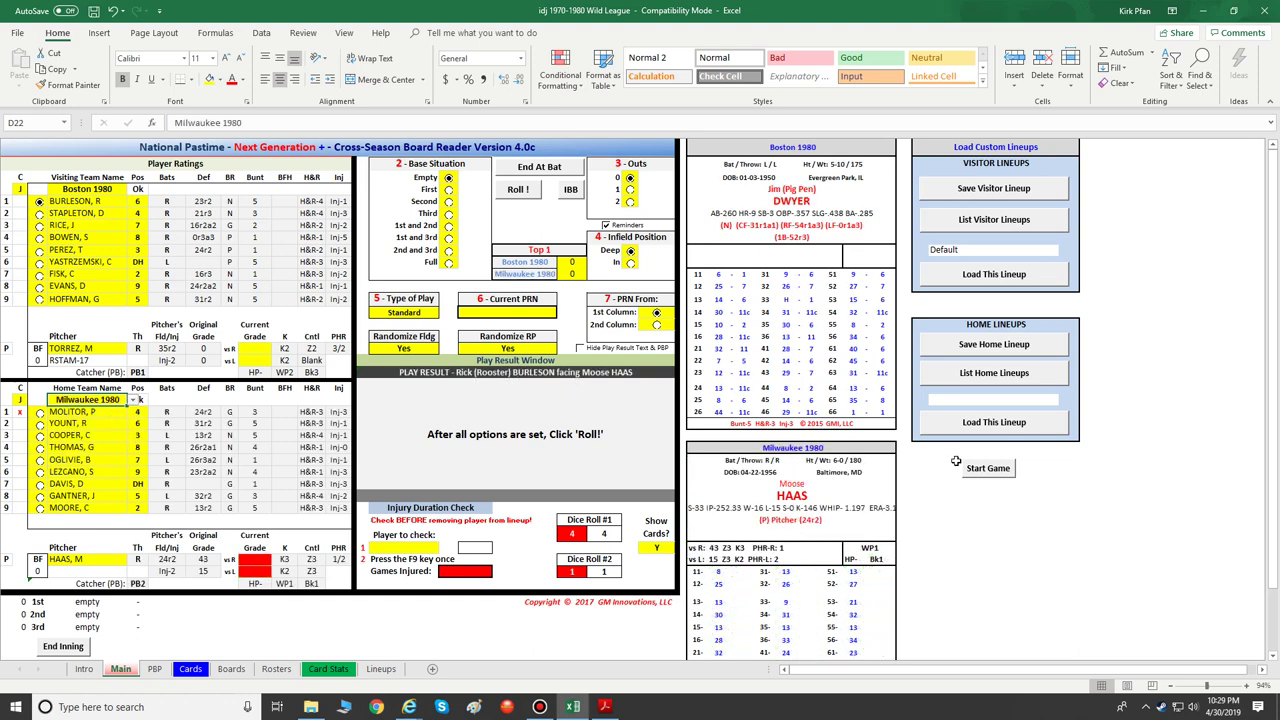
Step: Choose the Default home lineup and start the game
left_click(975, 376)
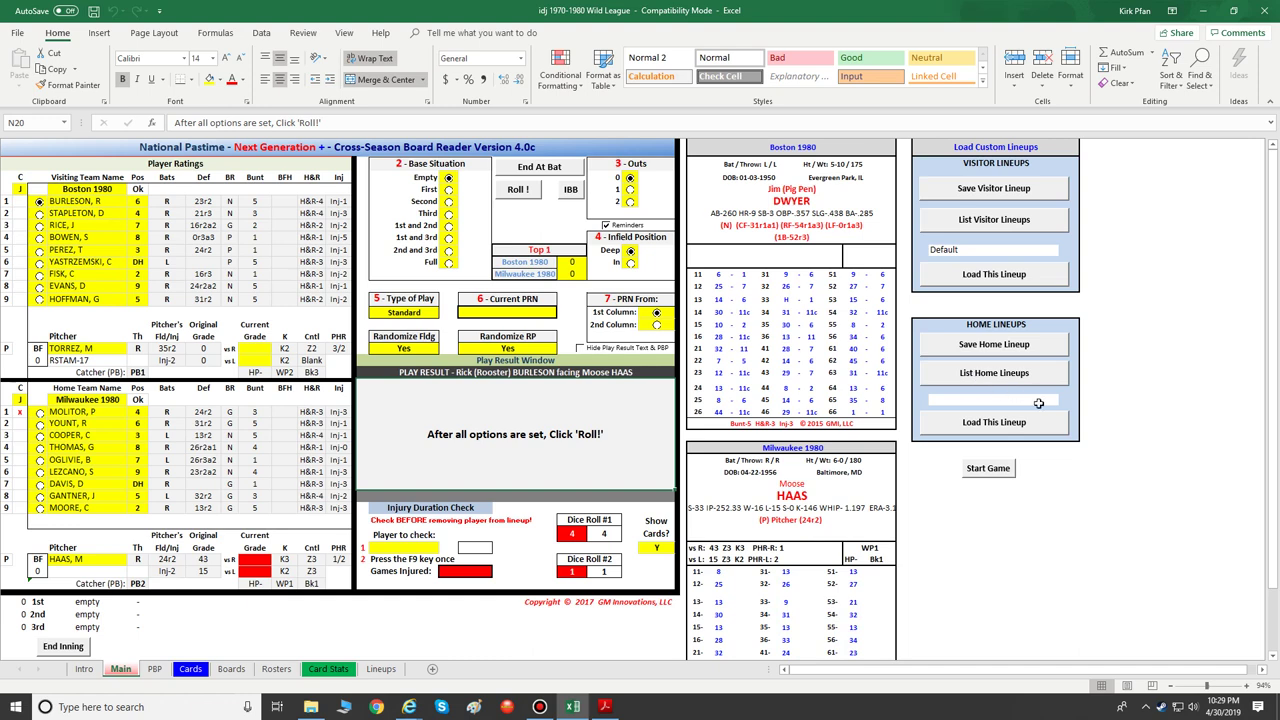
left_click(1065, 400)
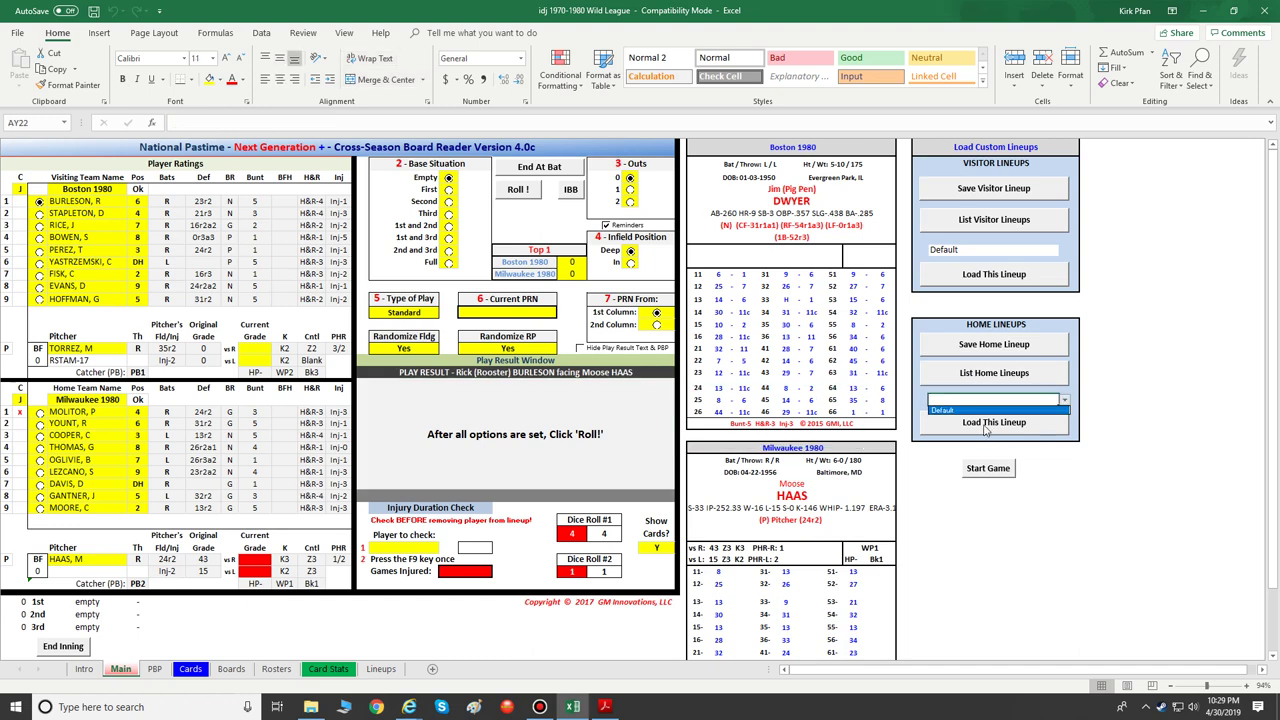
left_click(972, 416)
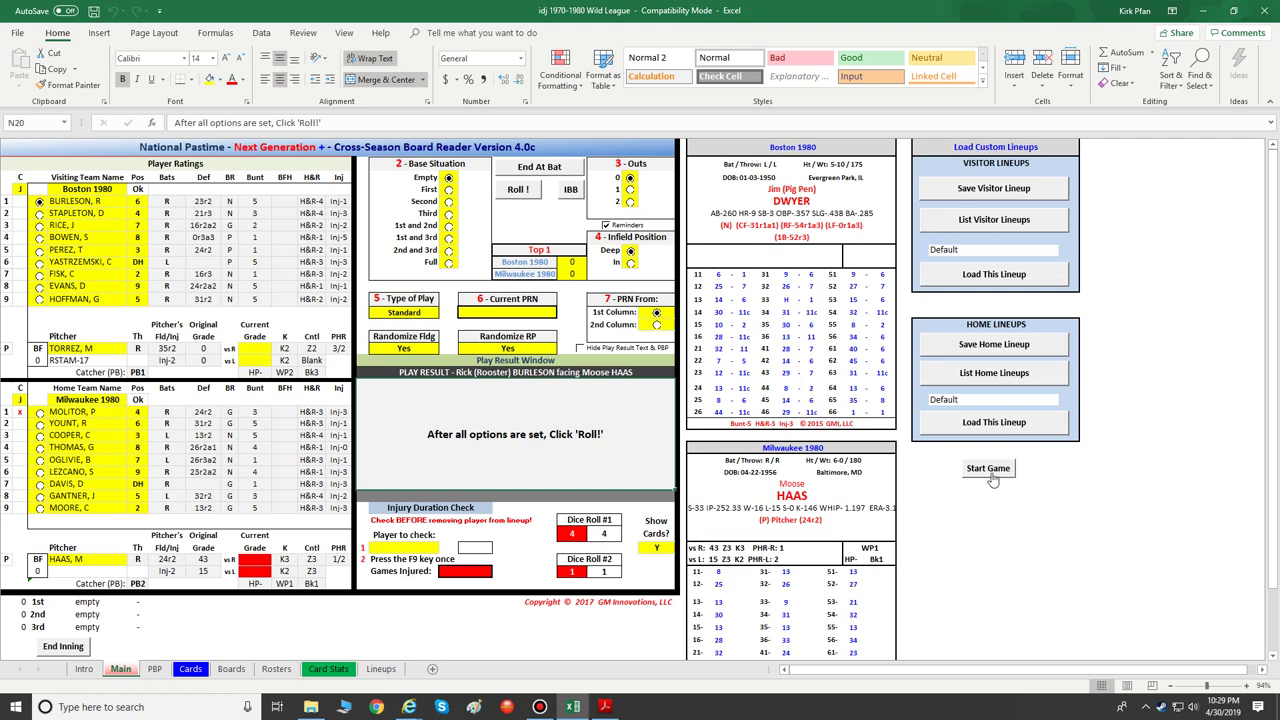
left_click(992, 470)
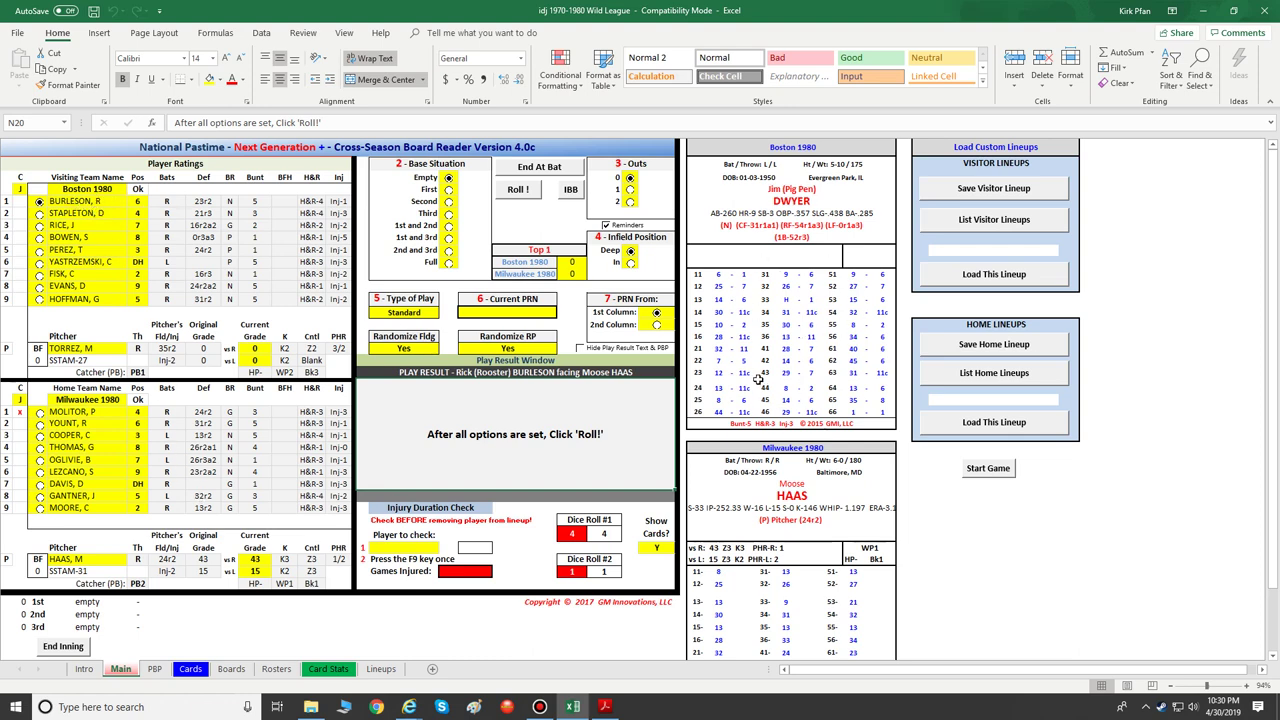
Step: Go to the Cards sheet and blank the left card's League entry
left_click(328, 669)
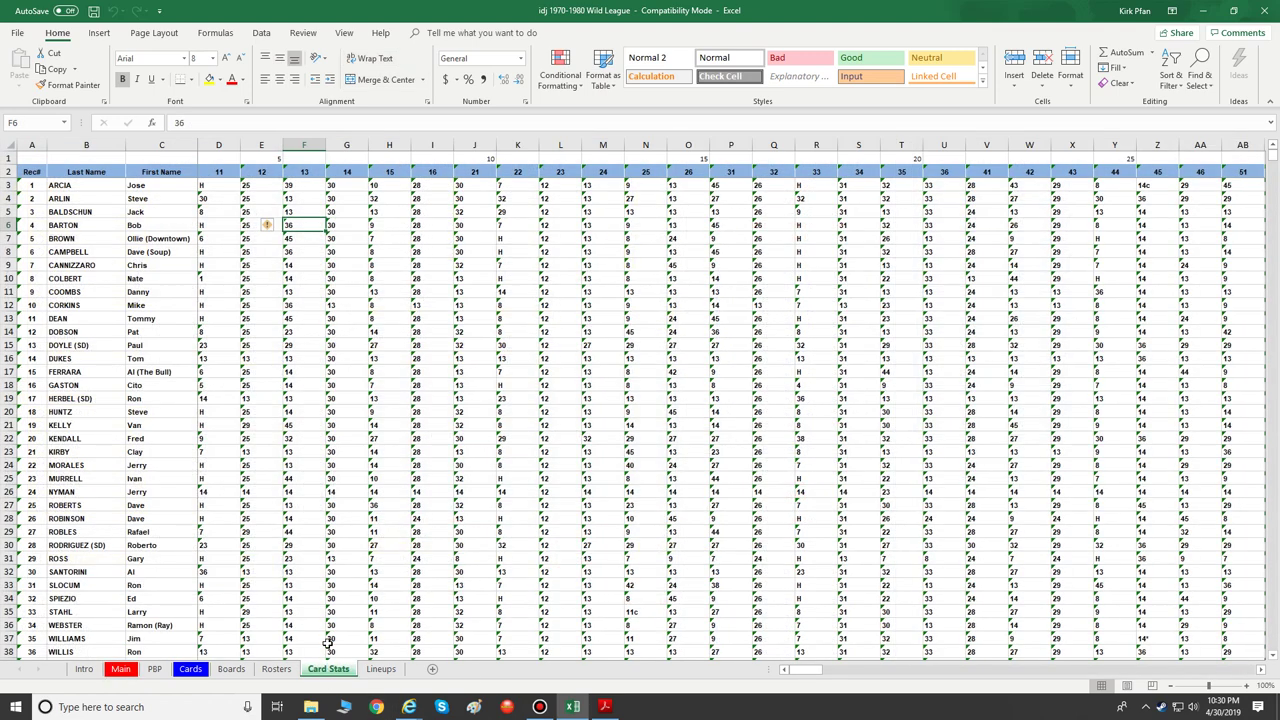
left_click(192, 670)
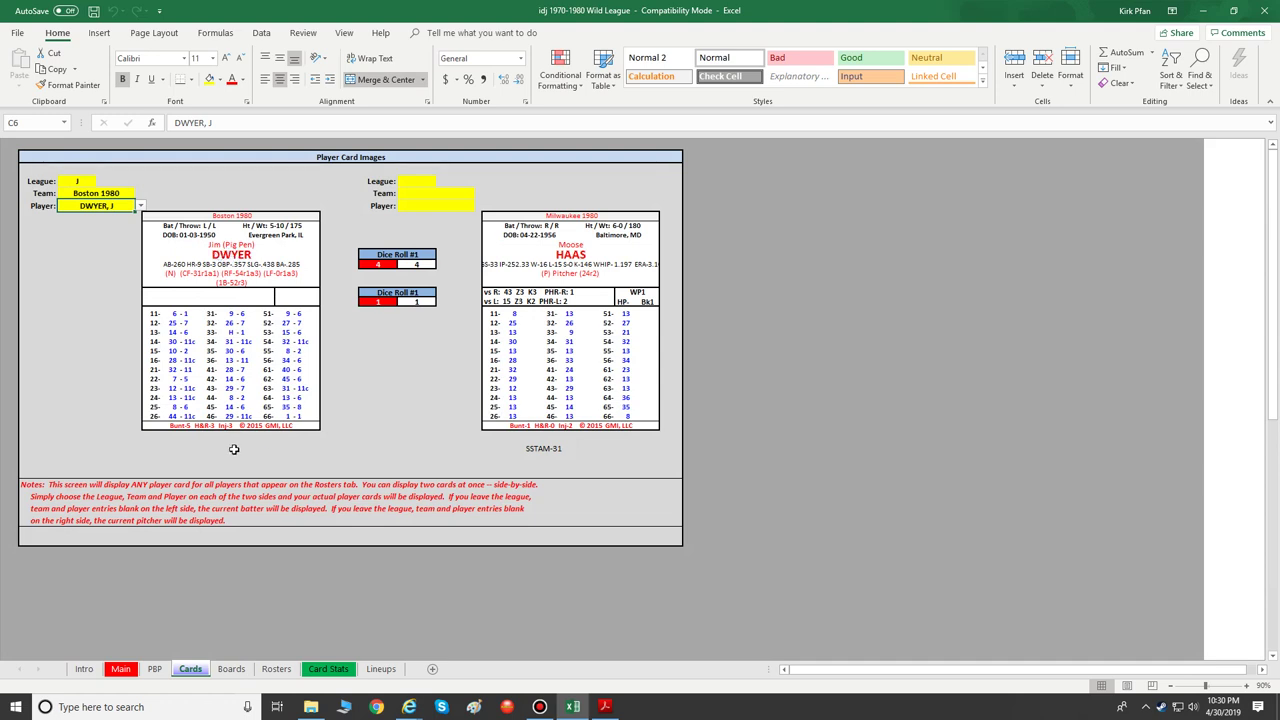
left_click(78, 182)
left_click(102, 181)
left_click(88, 191)
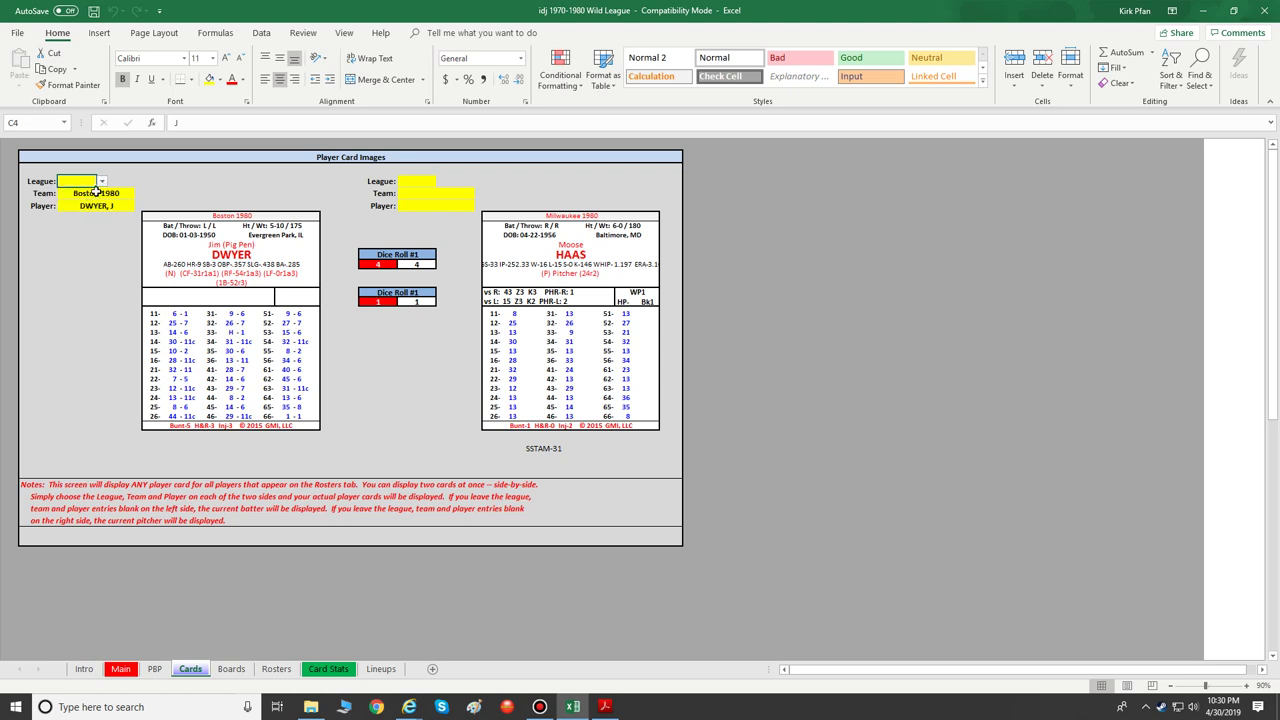
left_click(100, 195)
Step: Blank the Team, clear the Player entry, and return to the Main sheet
left_click(142, 195)
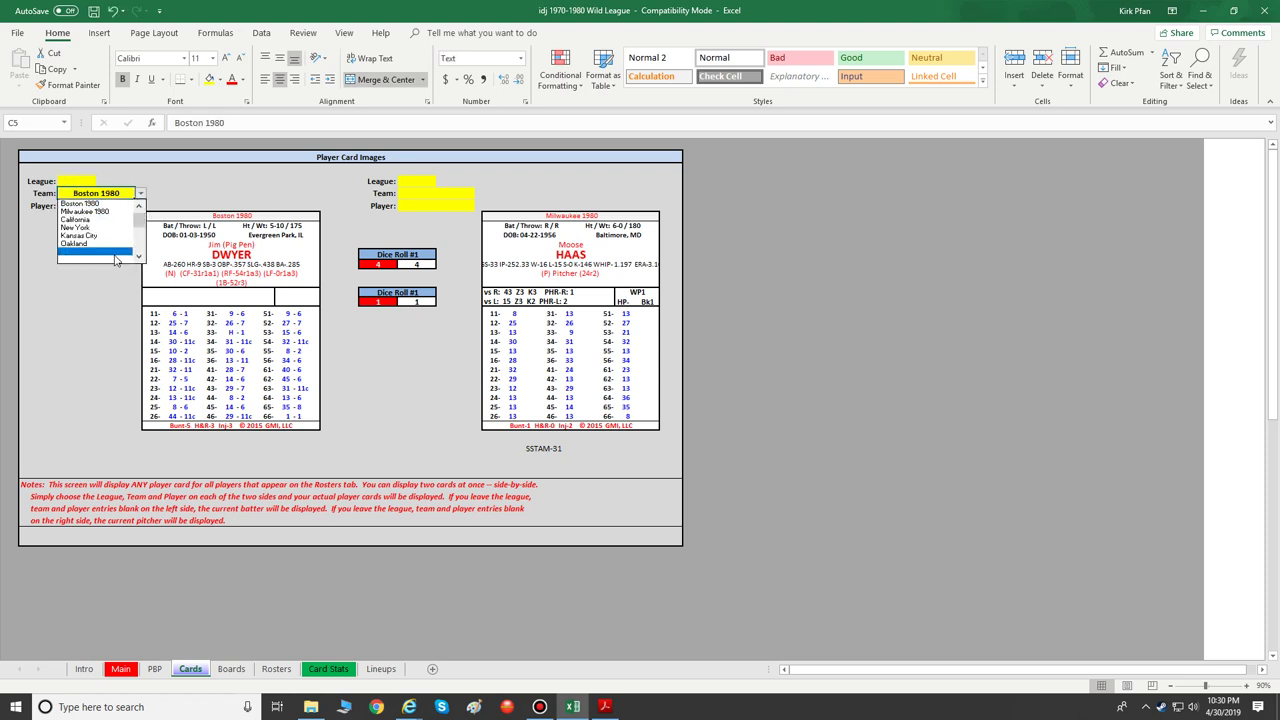
left_click(118, 260)
left_click(124, 207)
key("BackSpace")
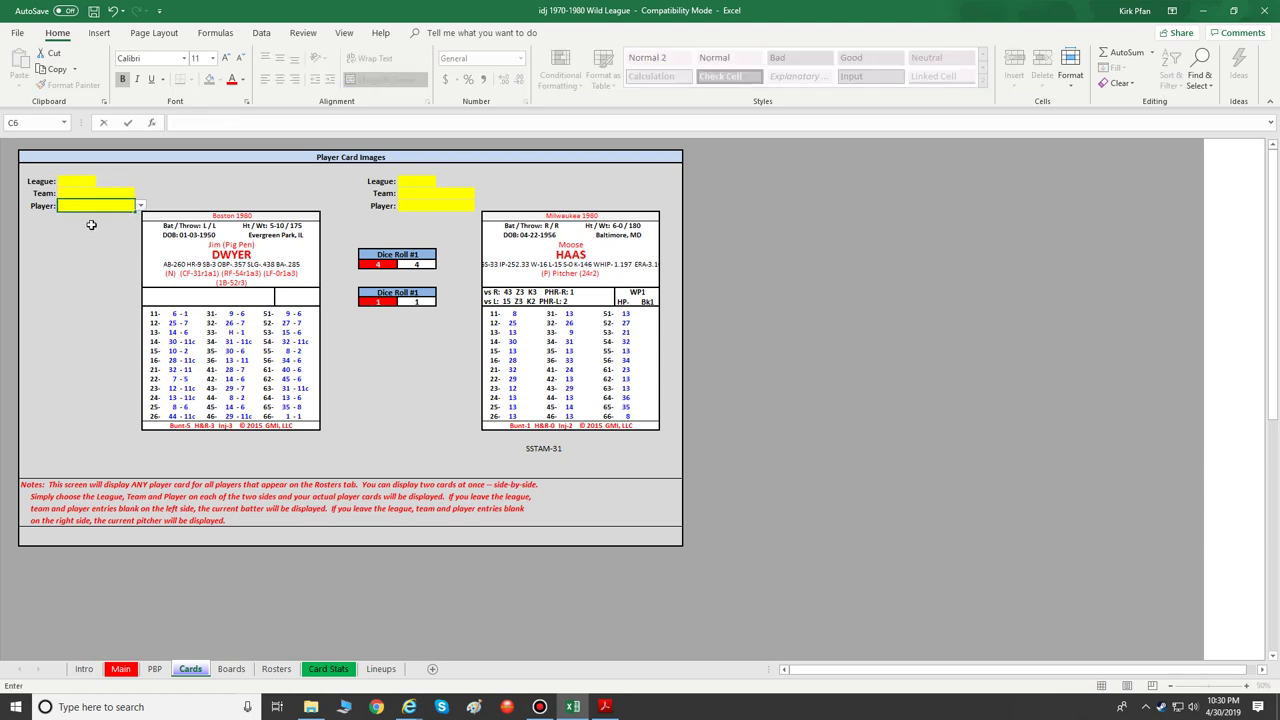
left_click(122, 273)
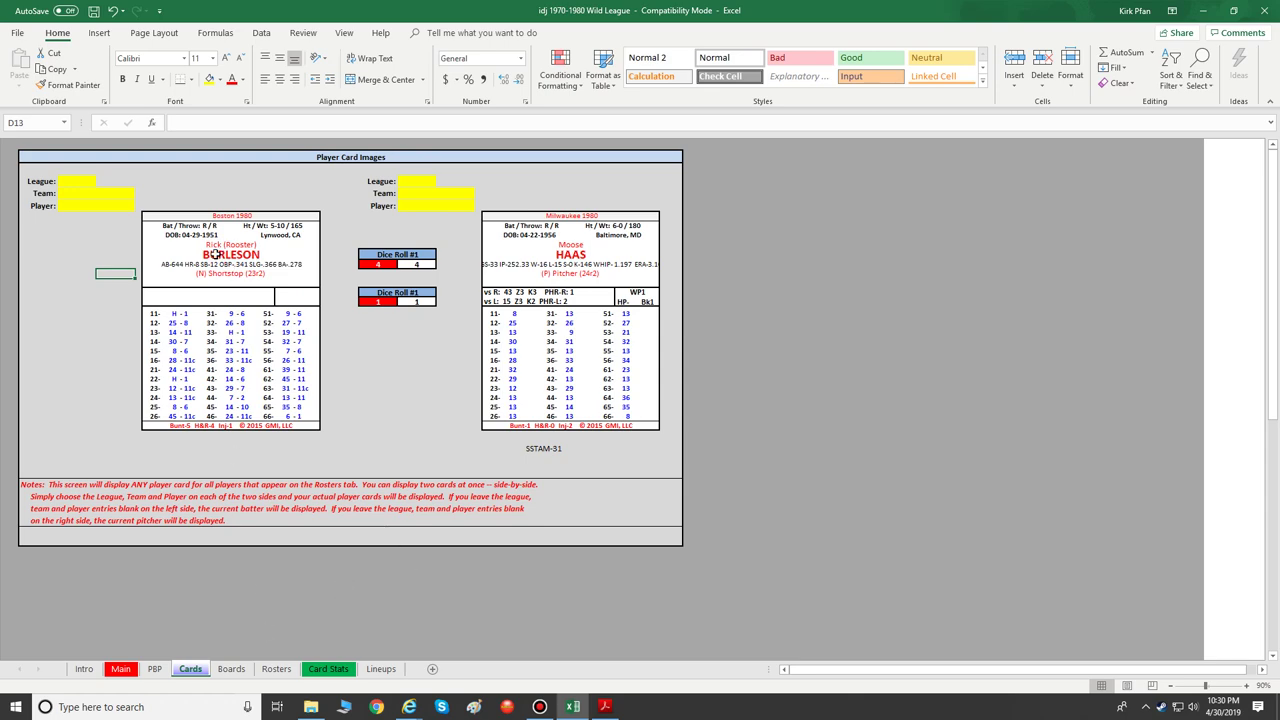
left_click(120, 672)
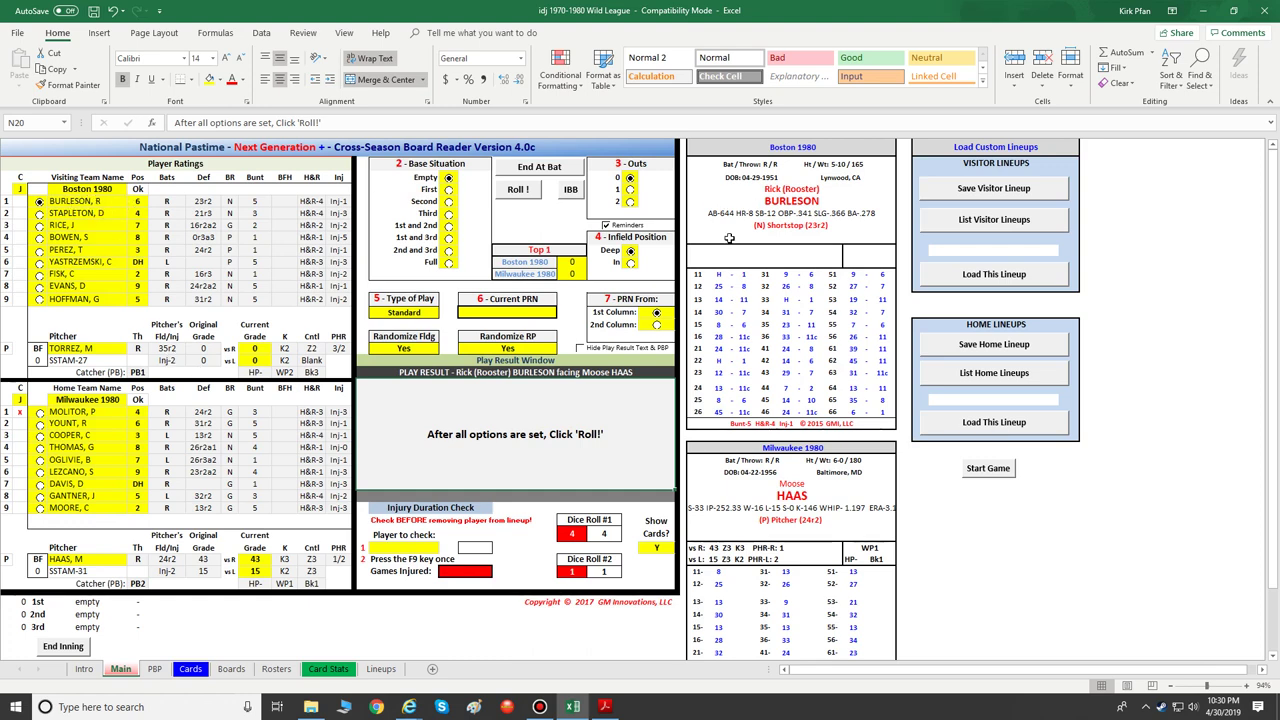
Step: Roll Burleson's strikeout and mark one out so Stapleton comes up
left_click(515, 191)
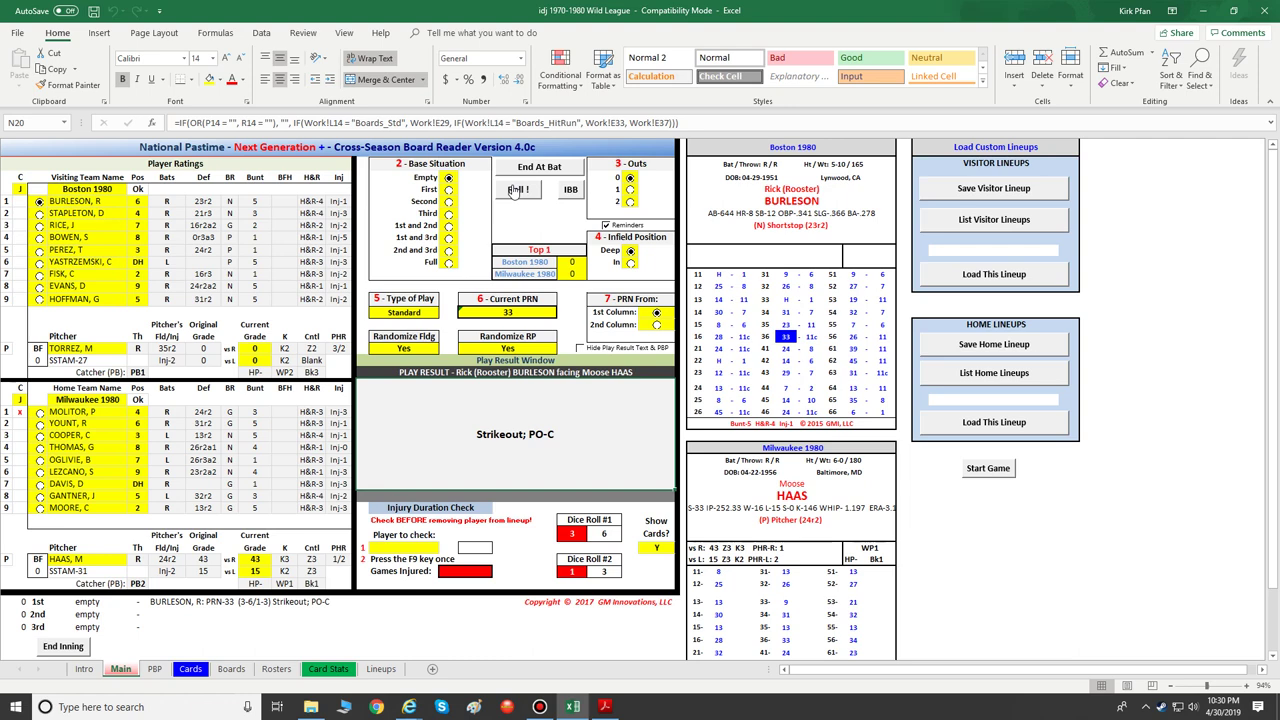
left_click(630, 190)
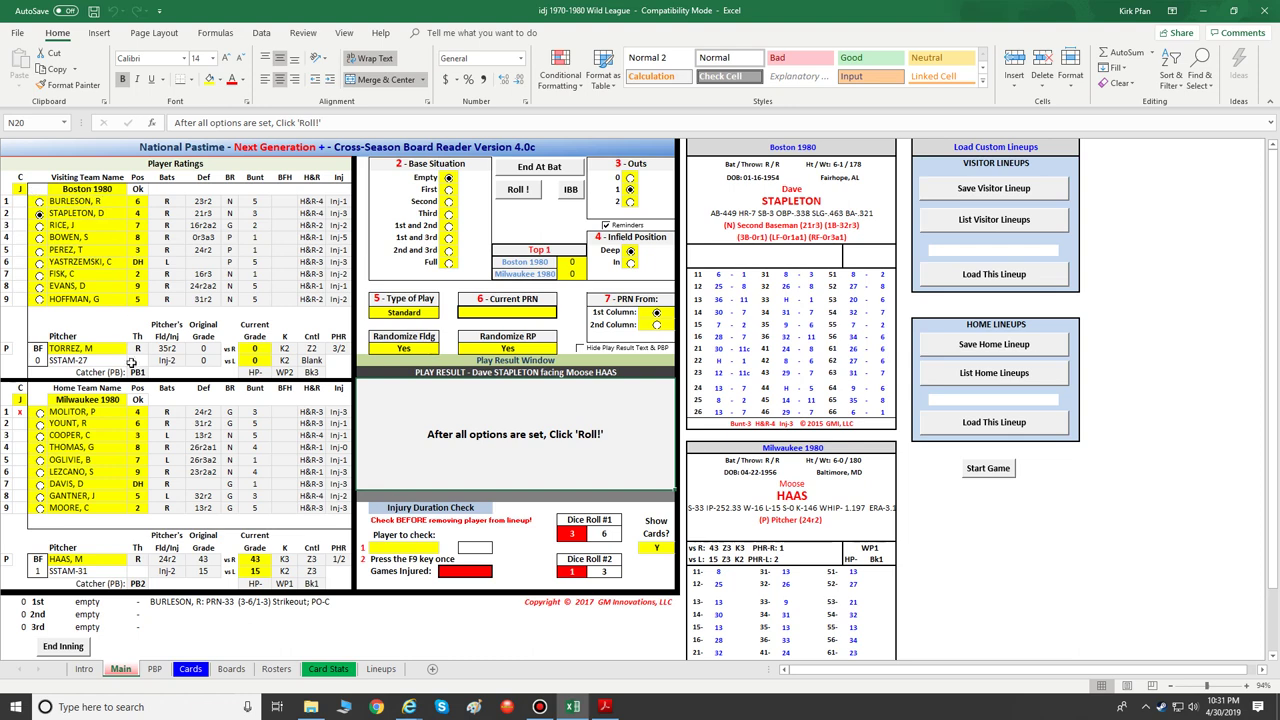
Step: Change the visiting team to league S, San Diego
left_click(18, 188)
left_click(33, 189)
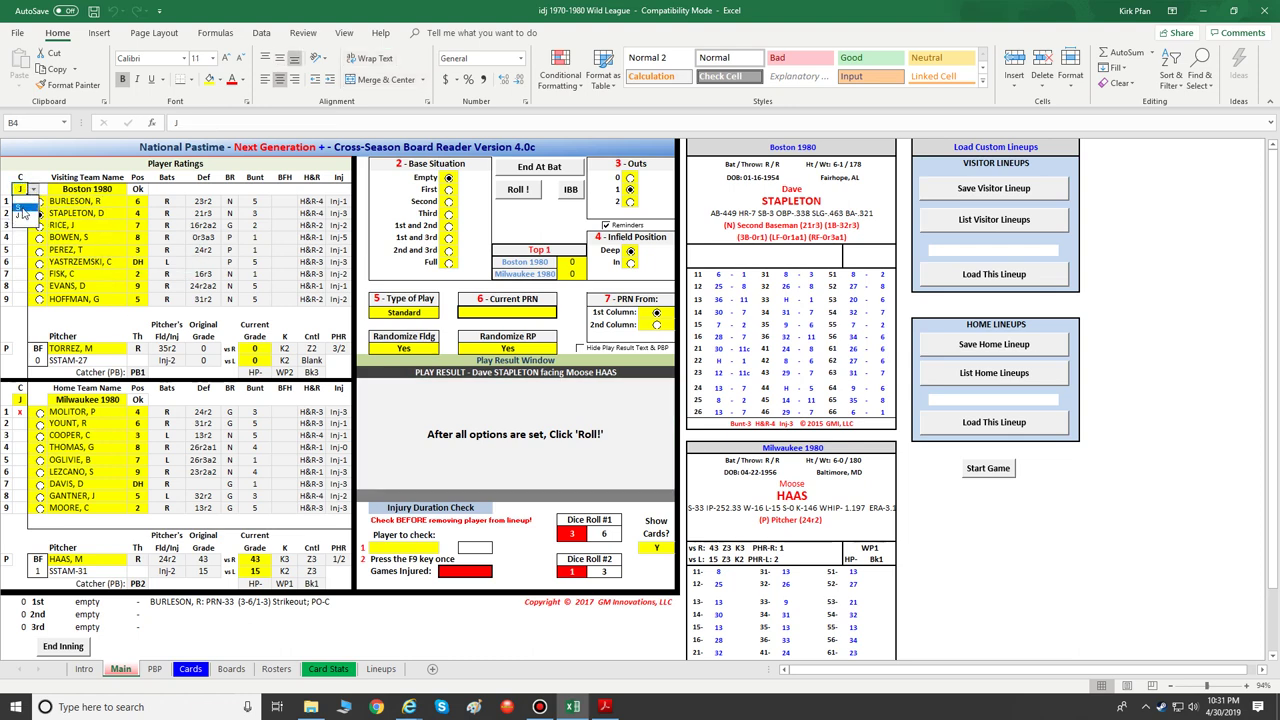
left_click(20, 210)
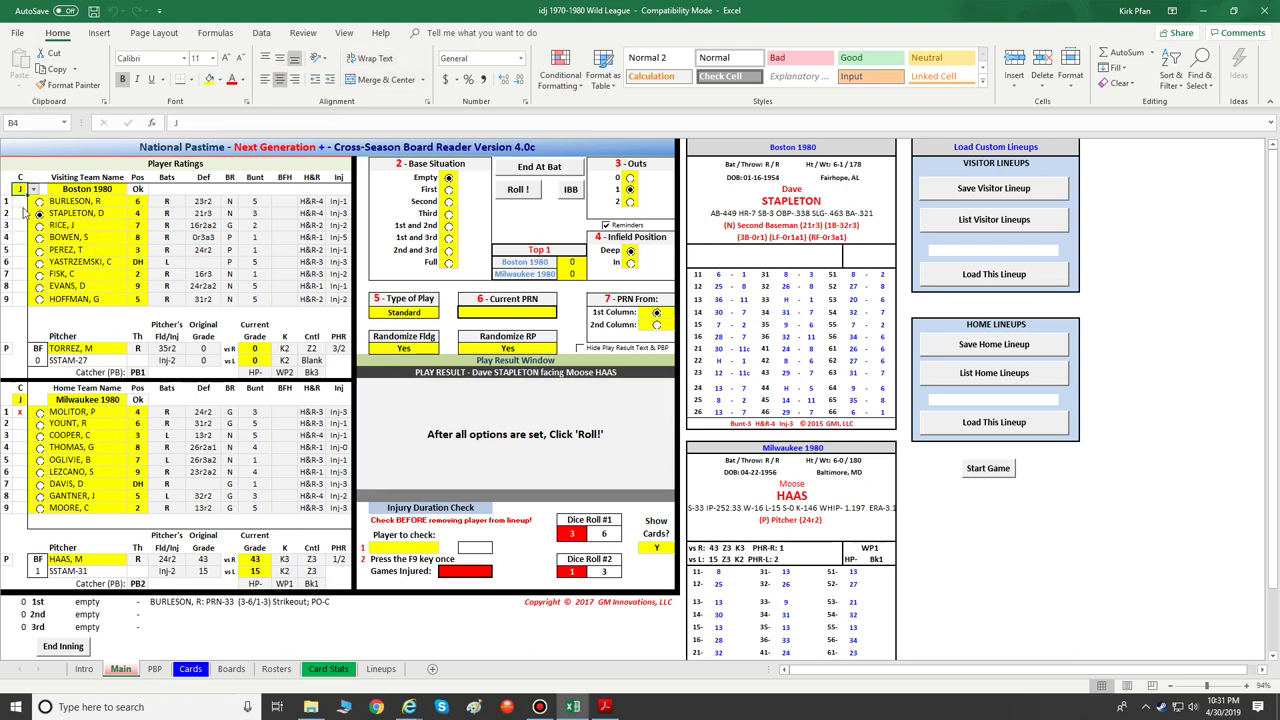
left_click(116, 189)
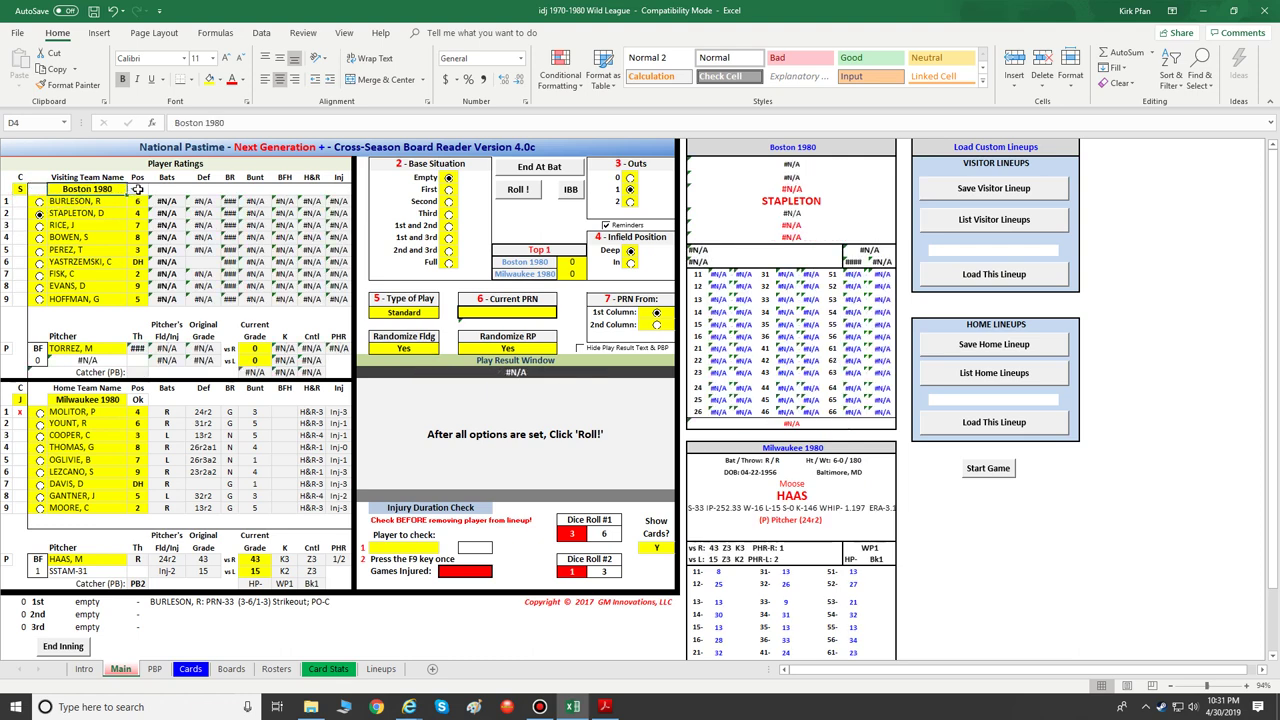
left_click(133, 190)
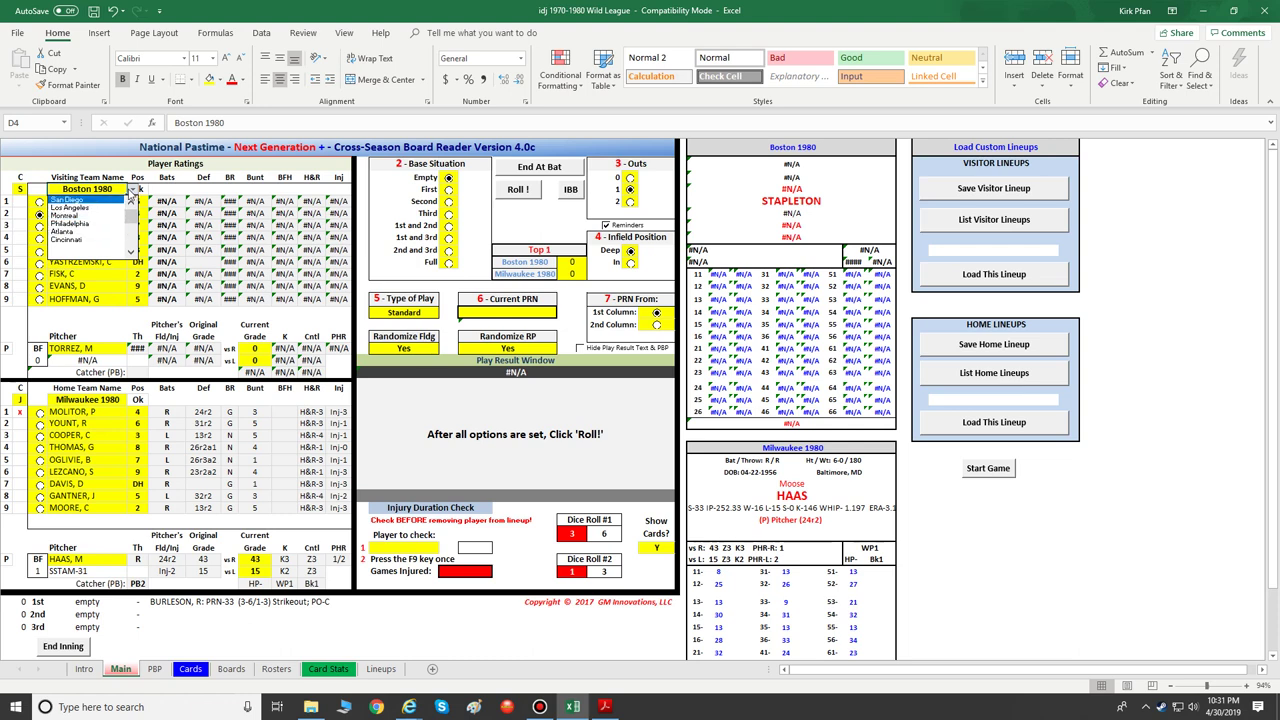
left_click(133, 190)
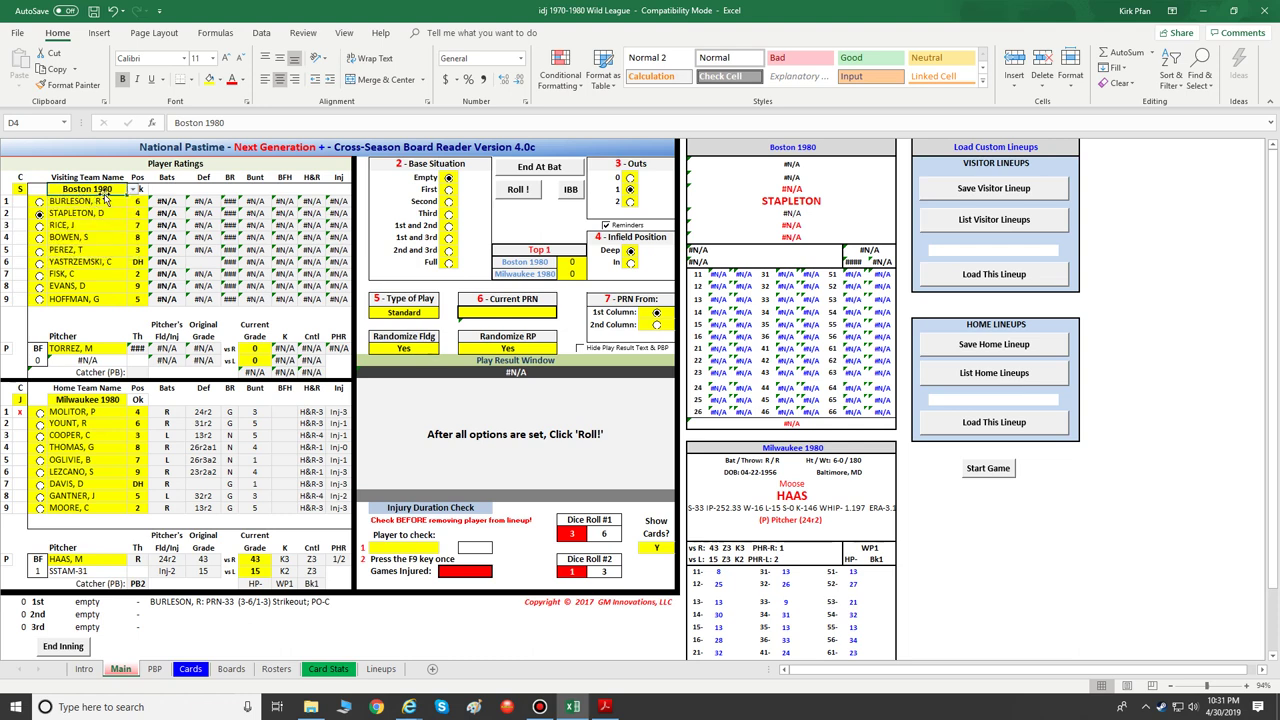
left_click(133, 190)
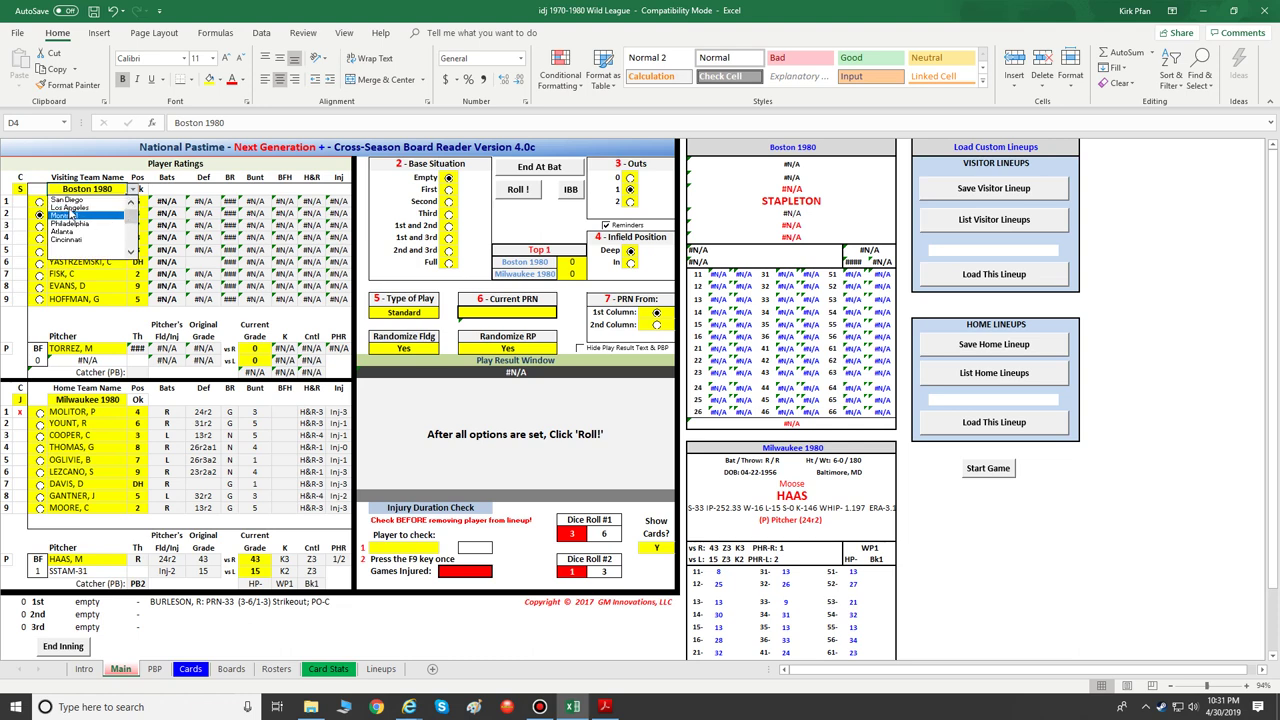
left_click(101, 218)
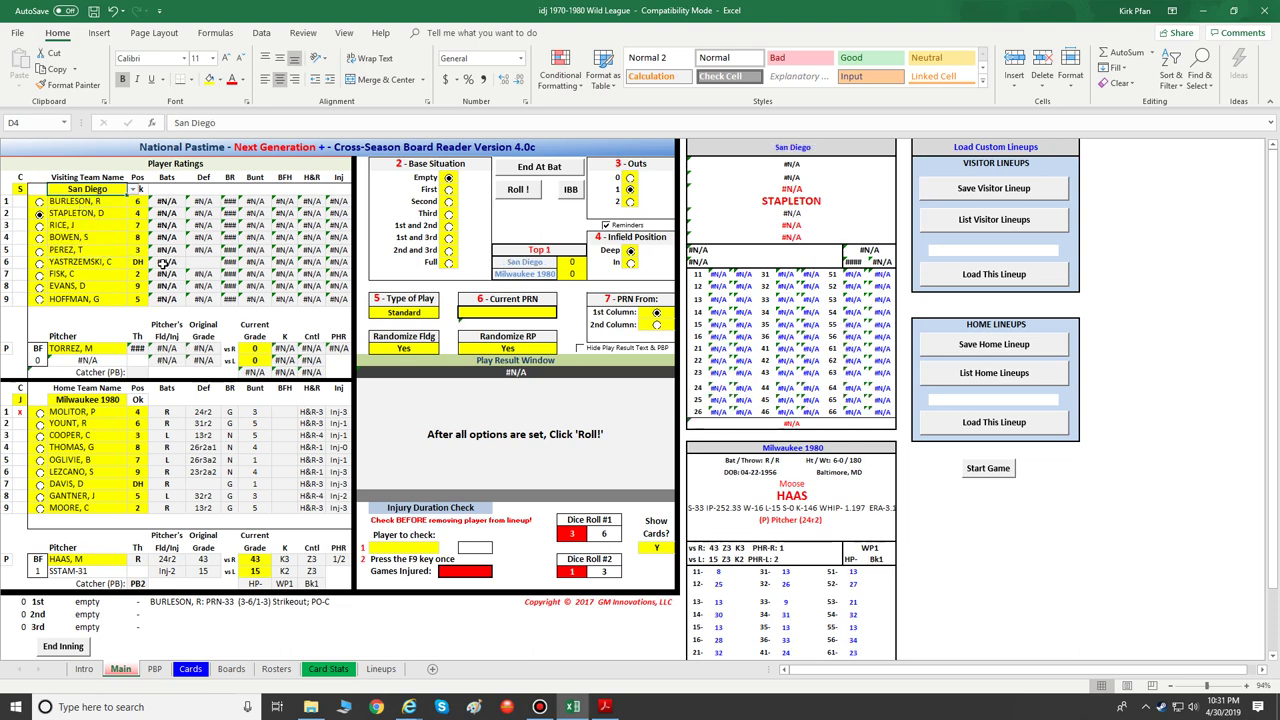
key("Return")
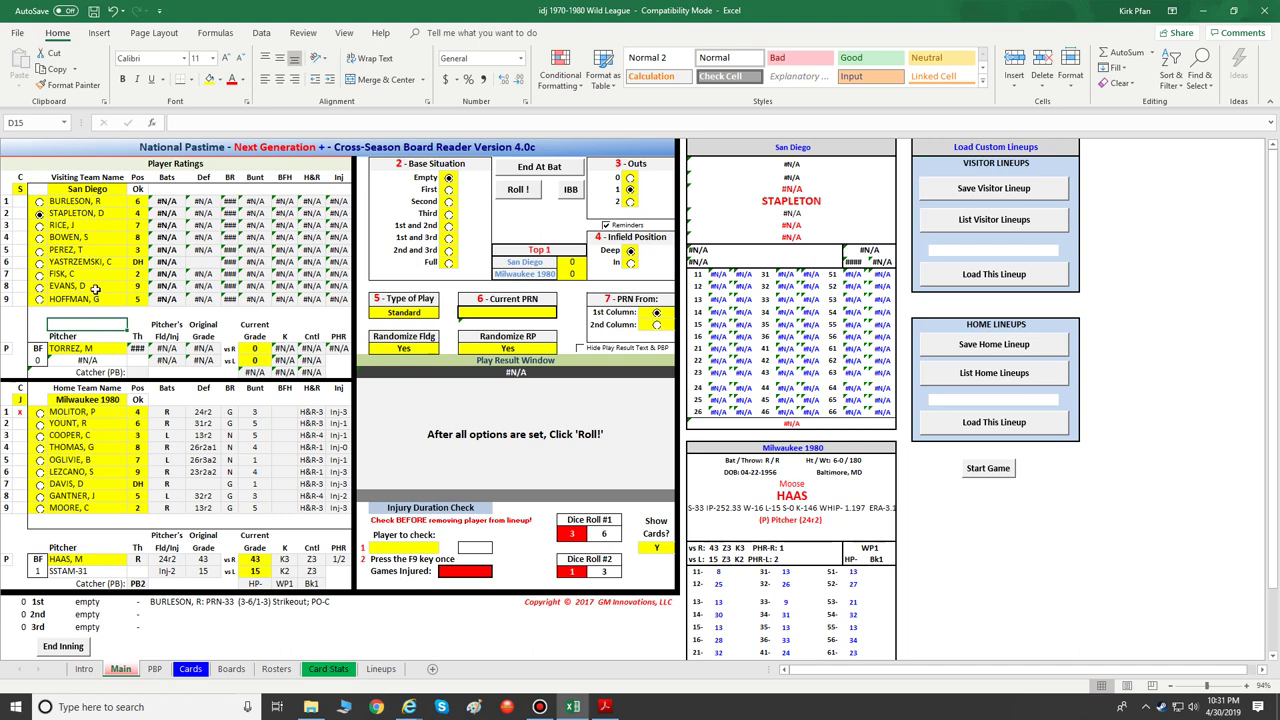
Step: Delete every player name from the visiting lineup slots
left_click(90, 201)
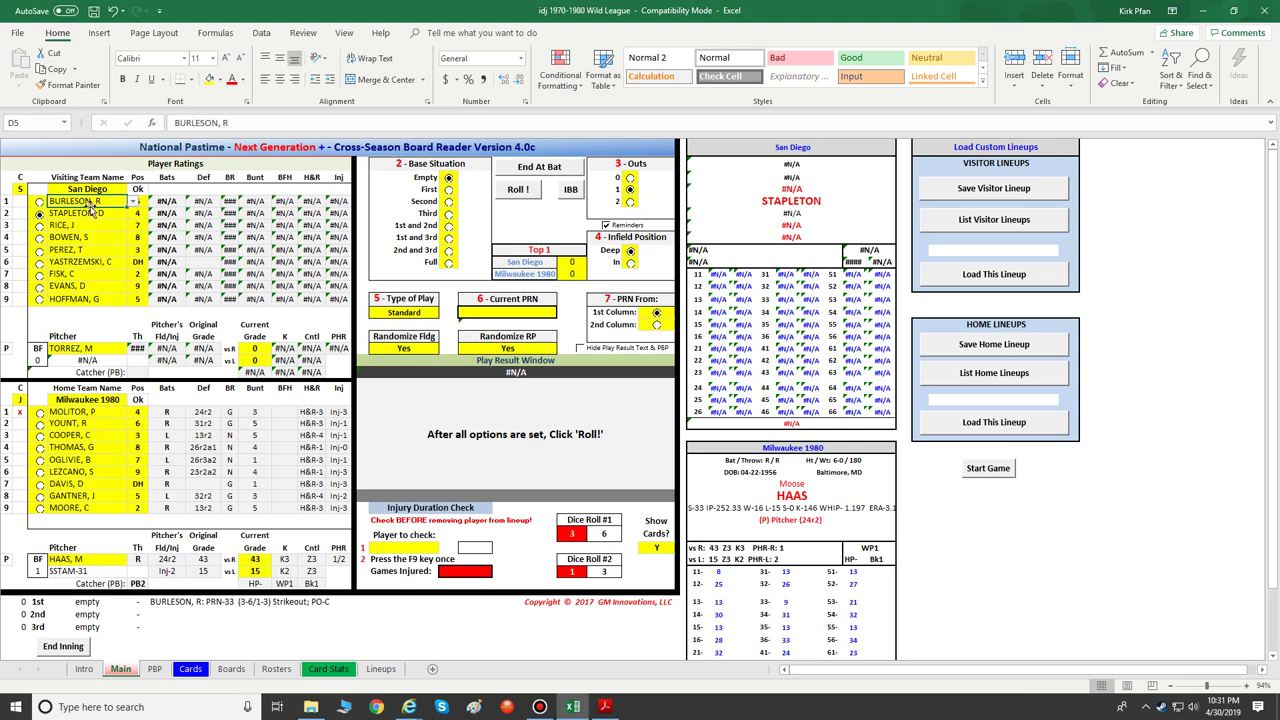
key("Delete")
left_click(88, 213)
key("Delete")
left_click(86, 225)
key("Delete")
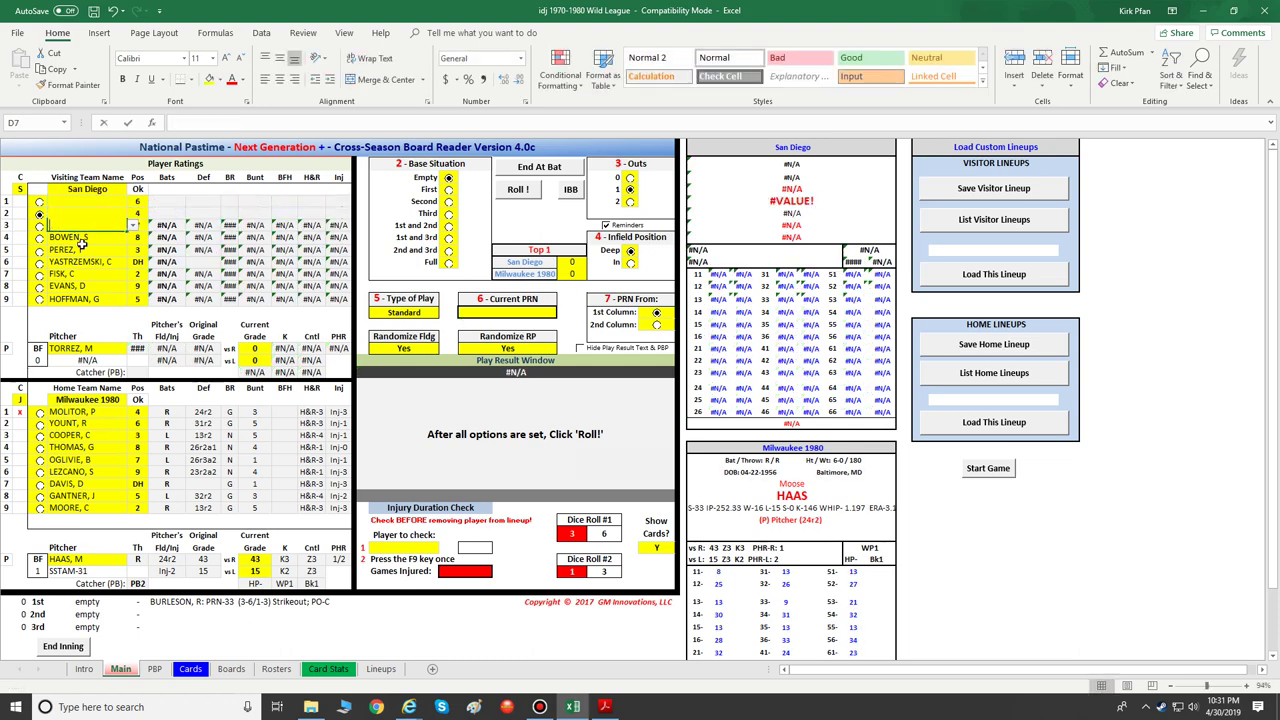
left_click(82, 237)
key("Delete")
left_click(80, 249)
key("Delete")
left_click(76, 261)
key("BackSpace")
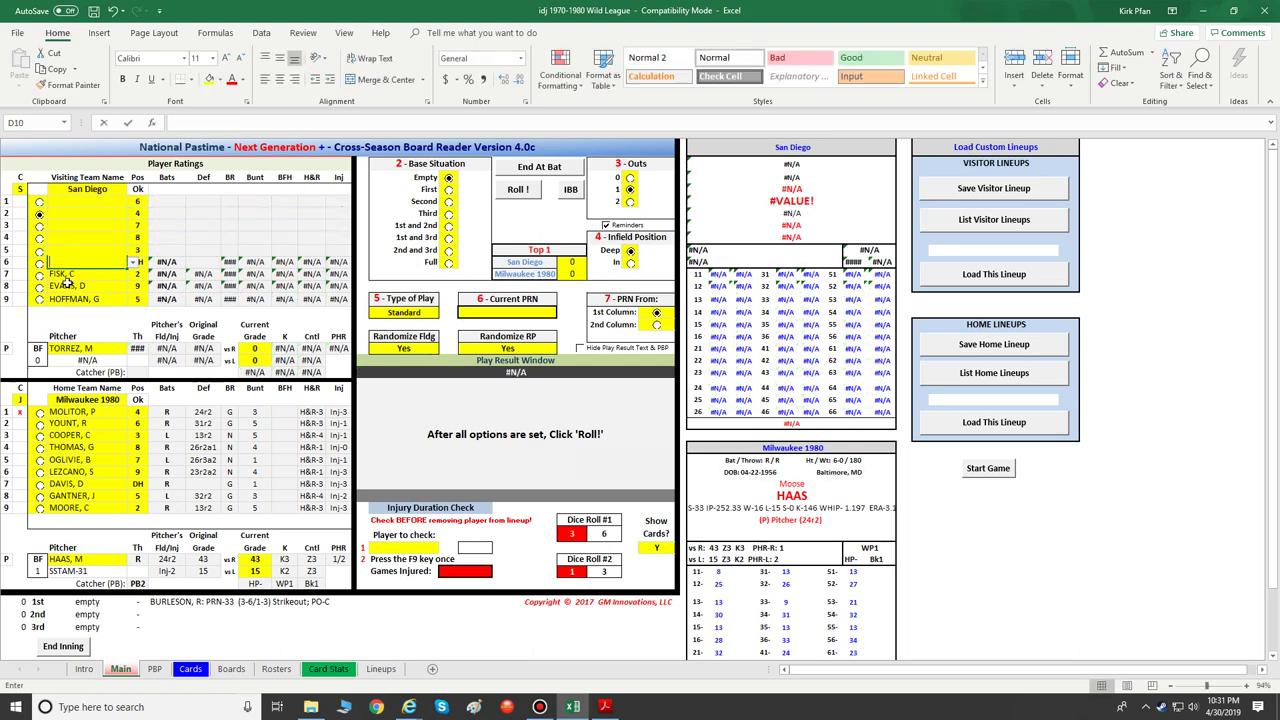
left_click(65, 285)
key("BackSpace")
left_click(66, 298)
key("BackSpace")
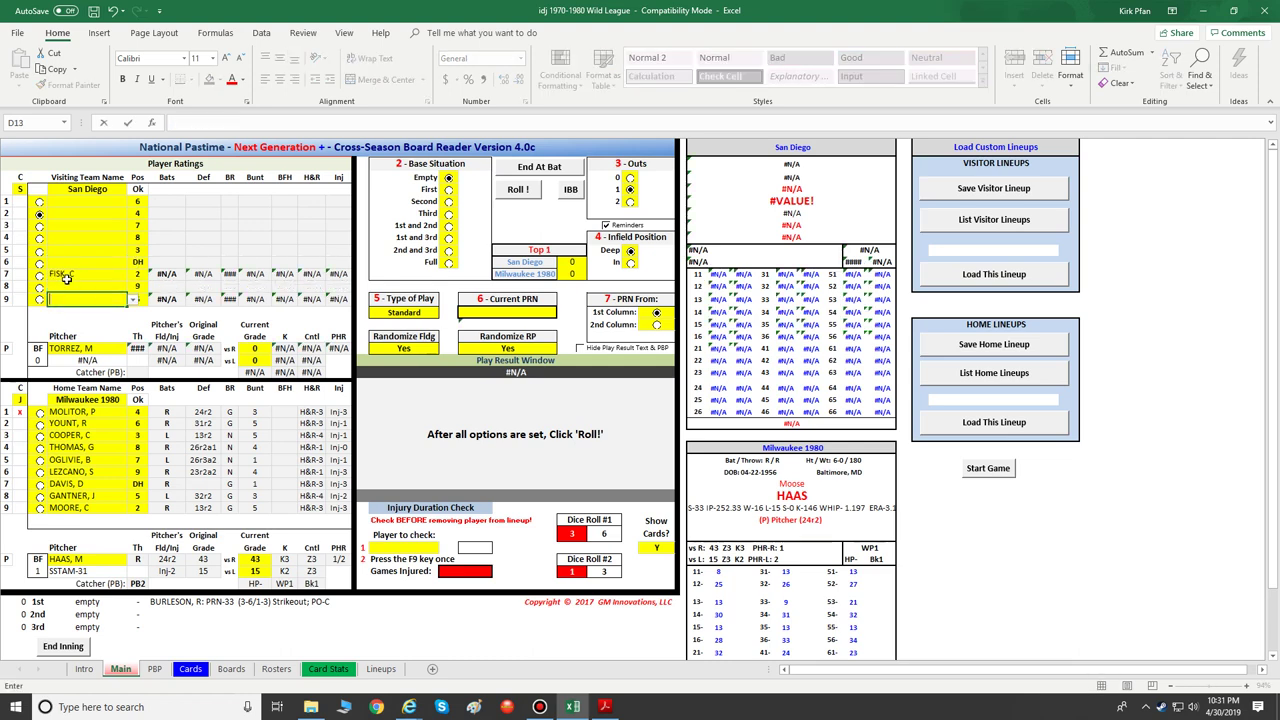
key("Return")
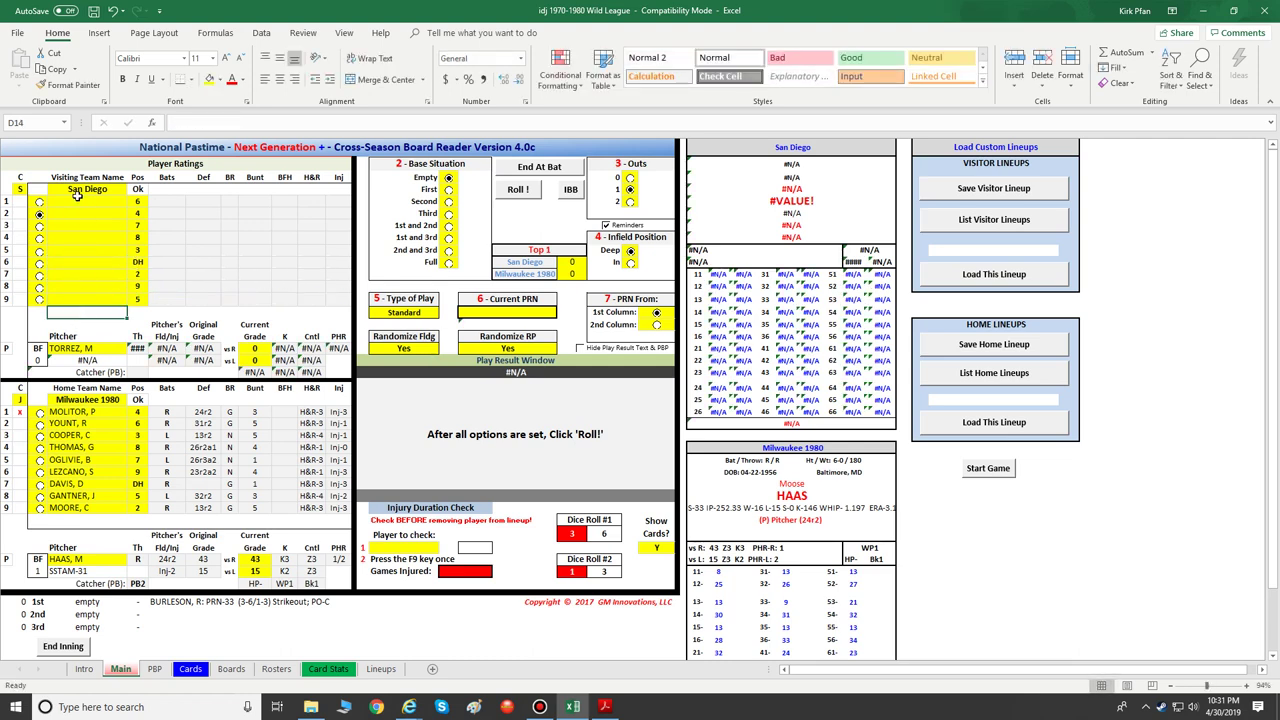
left_click(77, 199)
left_click(132, 201)
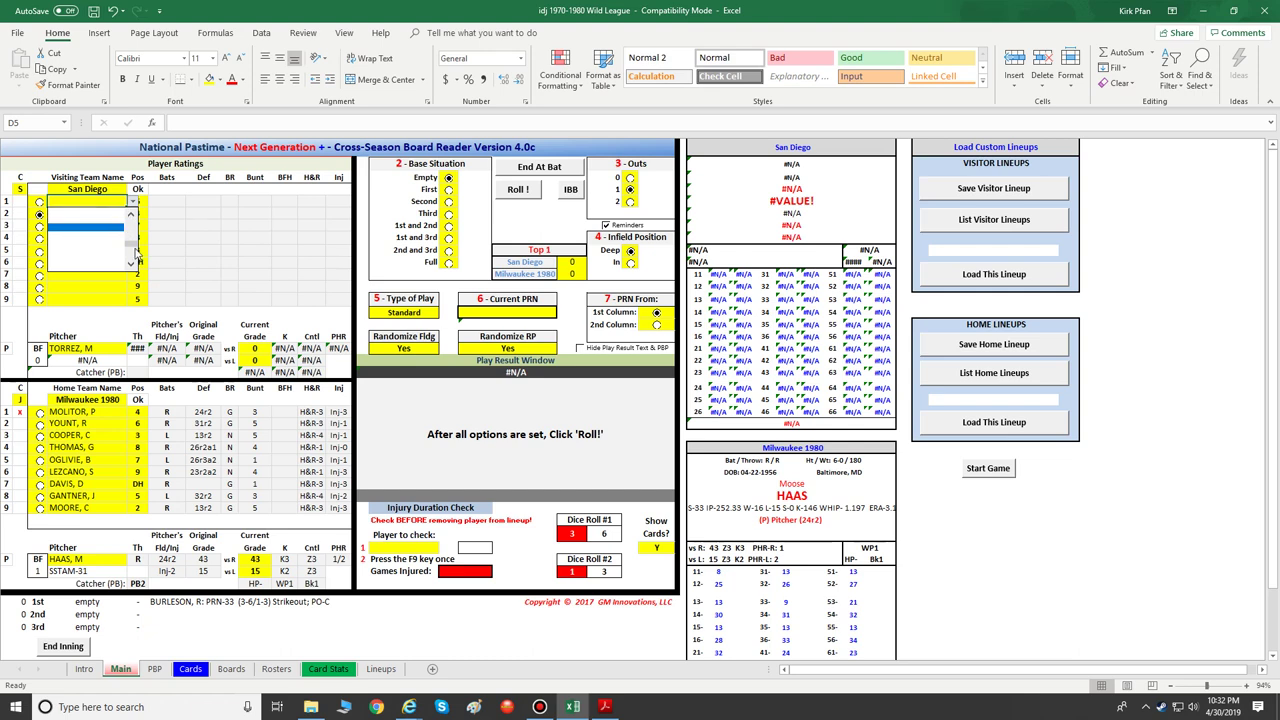
scroll(134, 245, "up", 5)
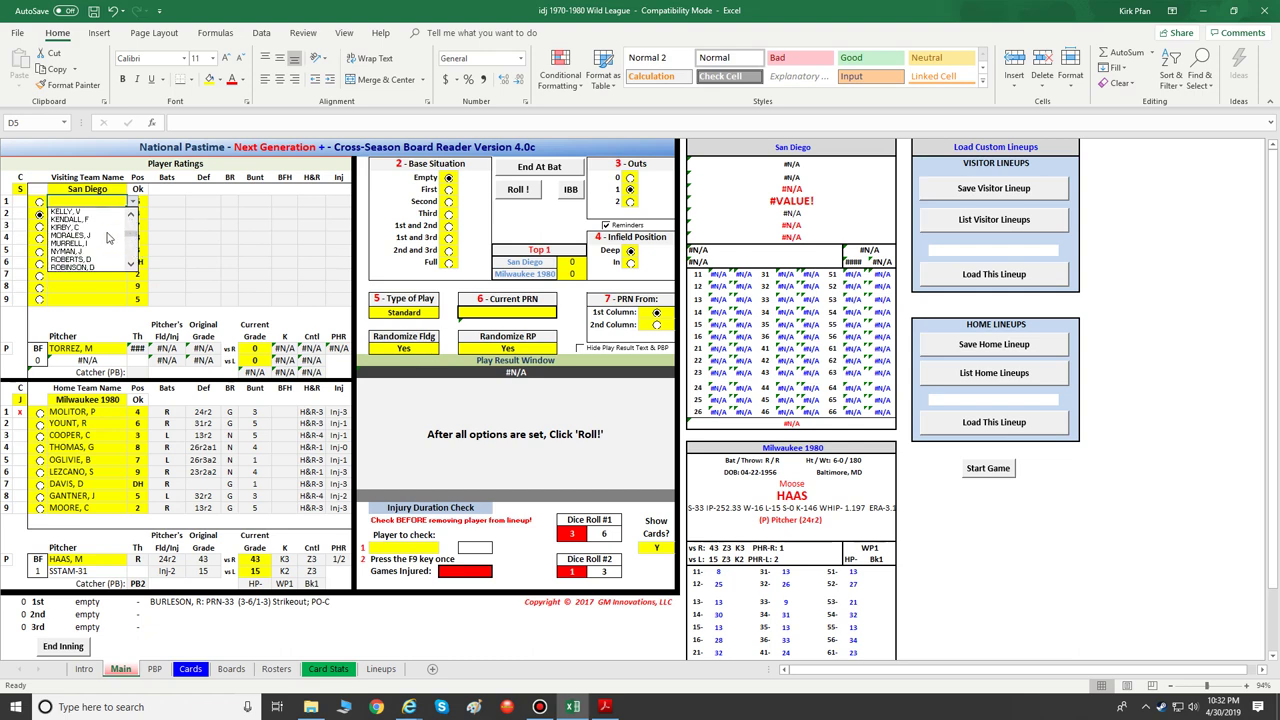
left_click(108, 235)
left_click(80, 213)
left_click(132, 213)
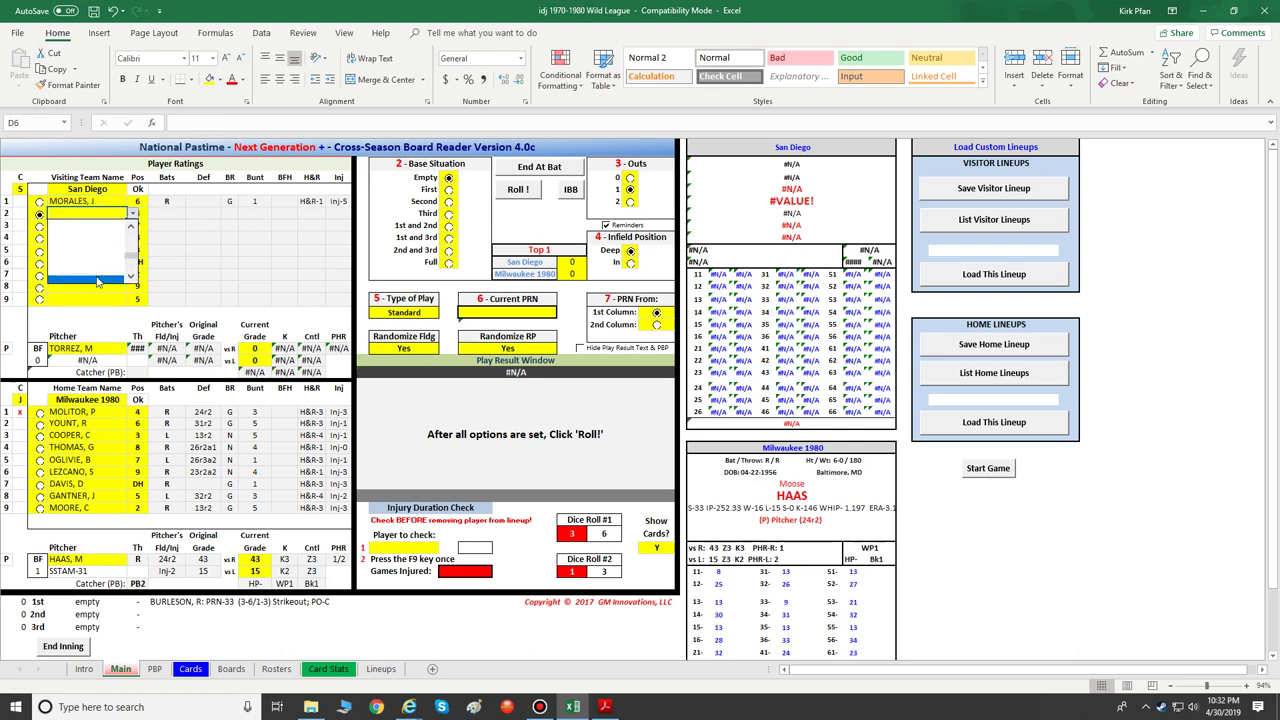
scroll(97, 270, "up", 5)
left_click(116, 234)
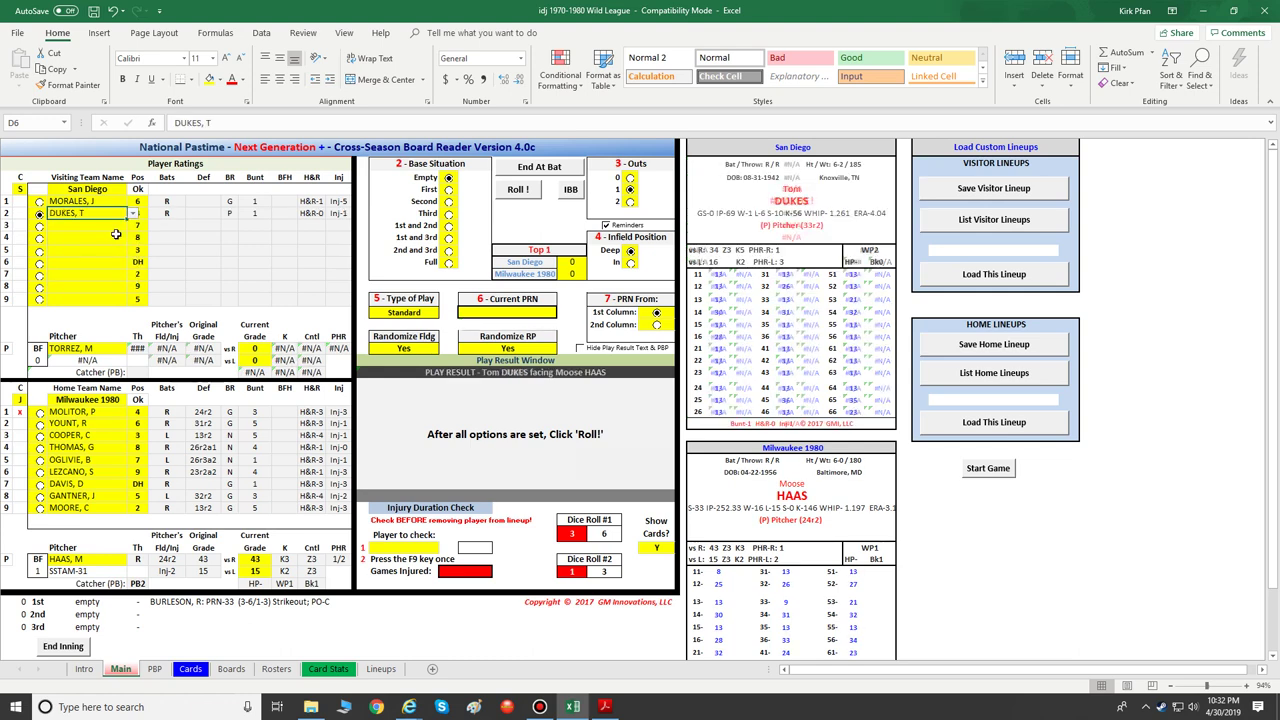
Step: Put HUNTZ, S third and COLBERT, N fourth in the San Diego lineup
left_click(110, 225)
left_click(132, 225)
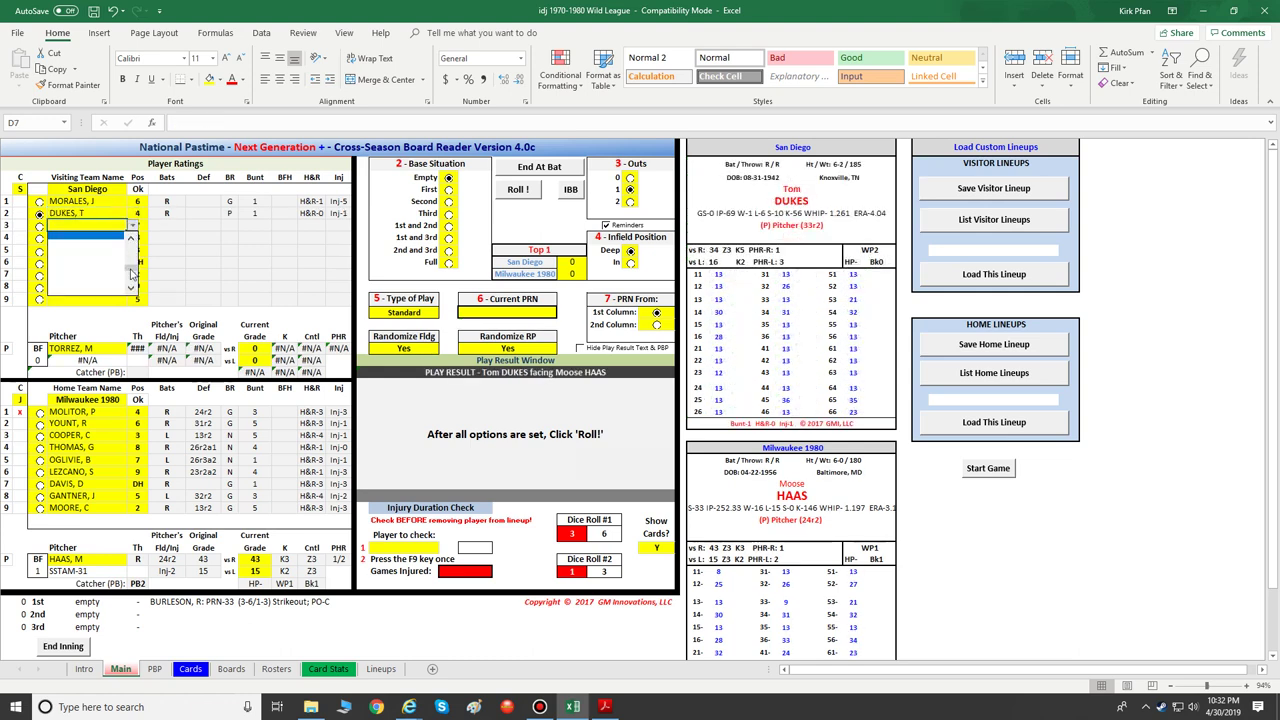
scroll(130, 270, "up", 5)
left_click(104, 236)
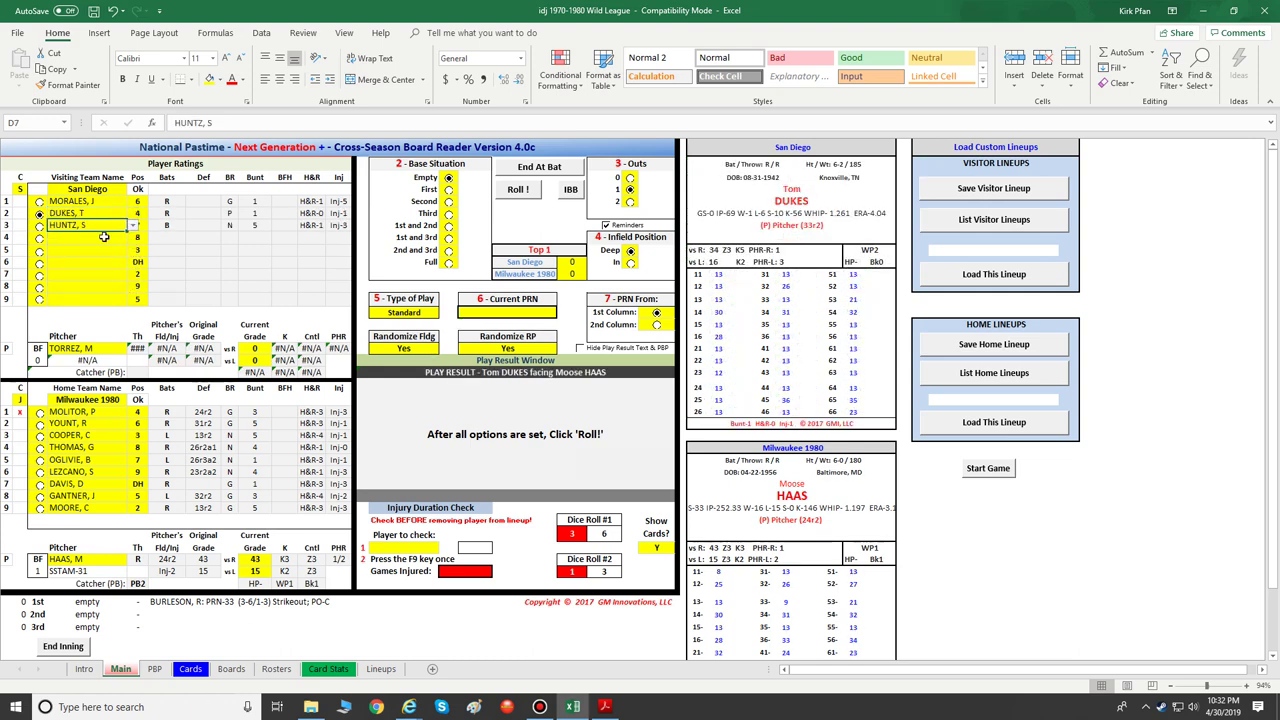
left_click(104, 237)
left_click(133, 237)
scroll(130, 283, "up", 5)
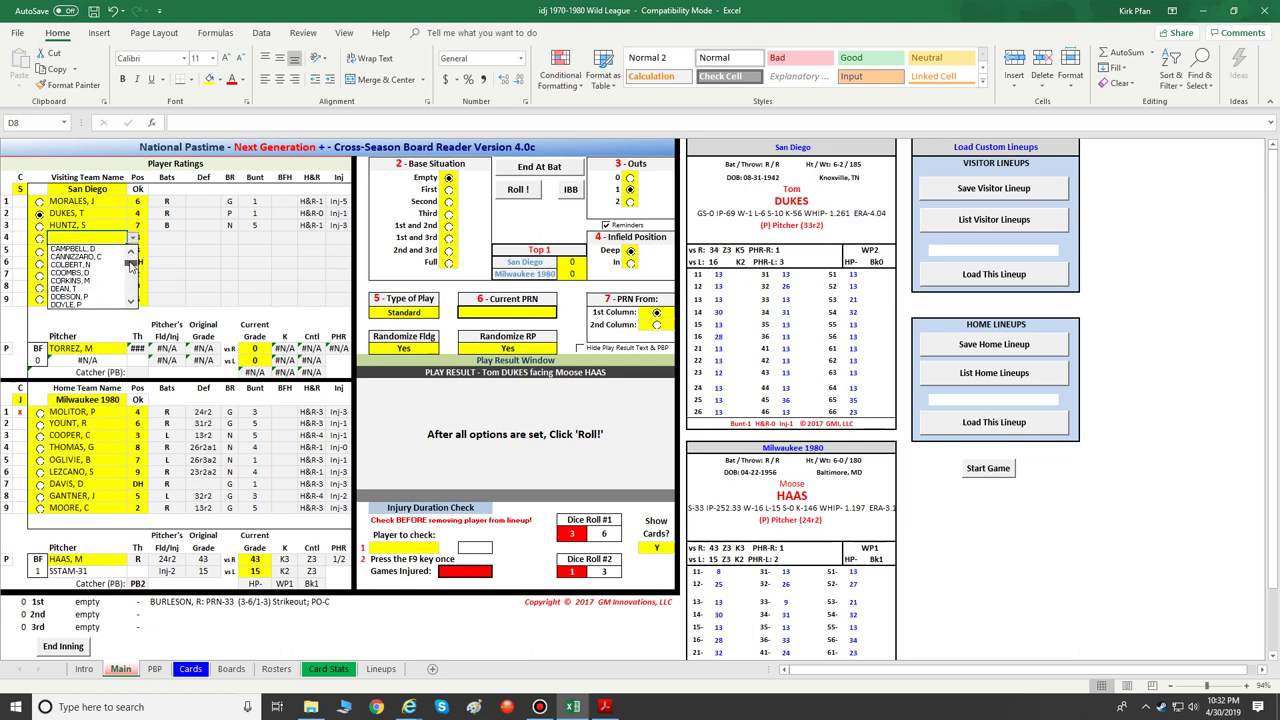
left_click(100, 269)
left_click(114, 251)
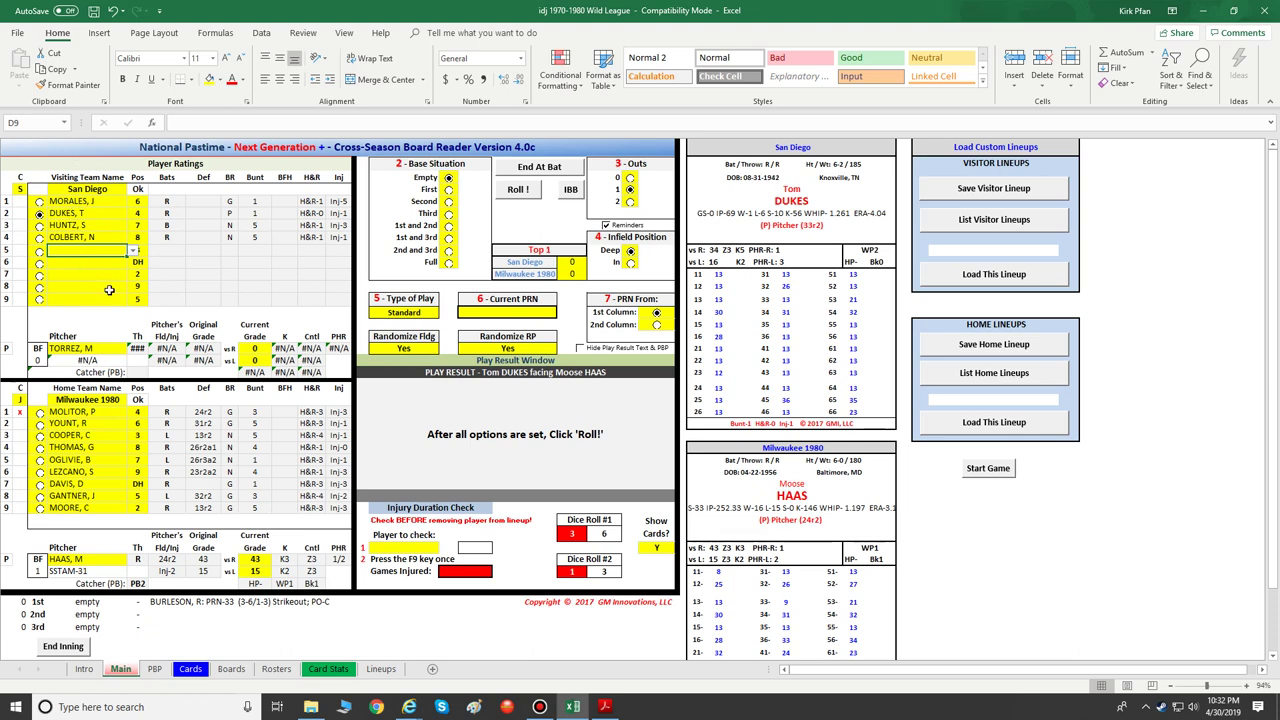
left_click(137, 201)
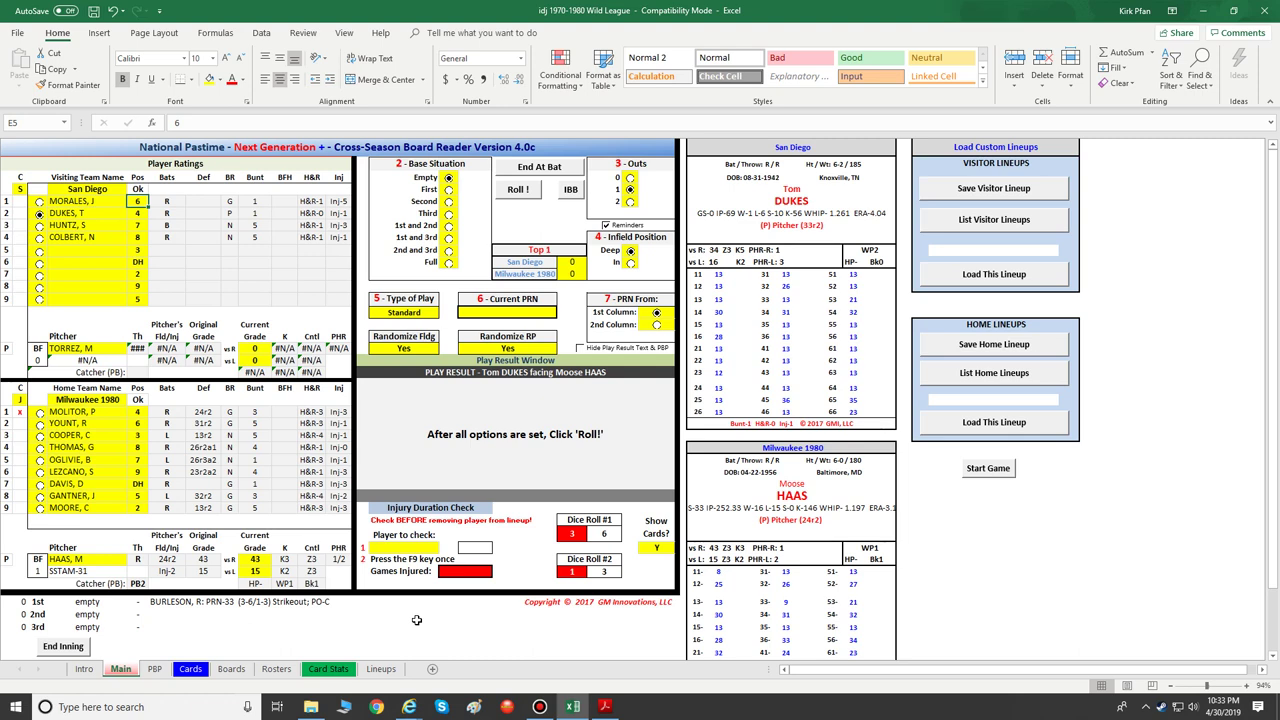
Step: Replace San Diego pitcher TORREZ, M with DOBSON, P, grades 23 and 22
left_click(110, 350)
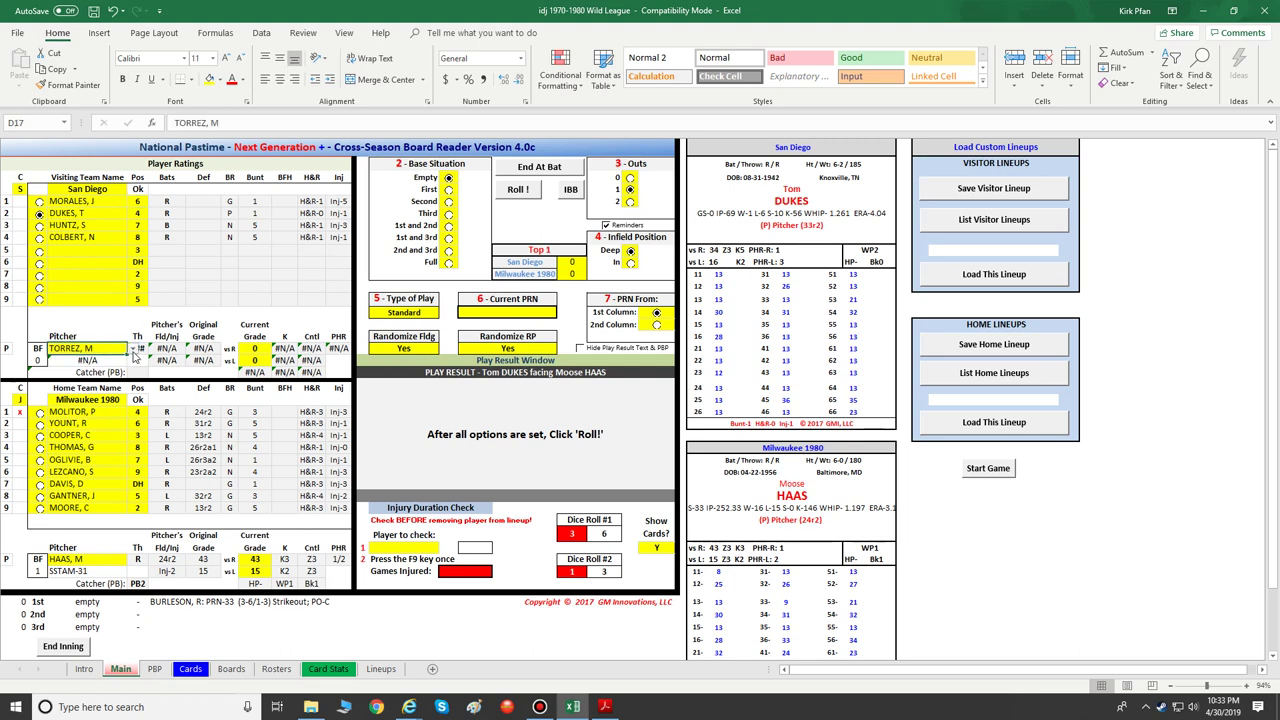
left_click(133, 349)
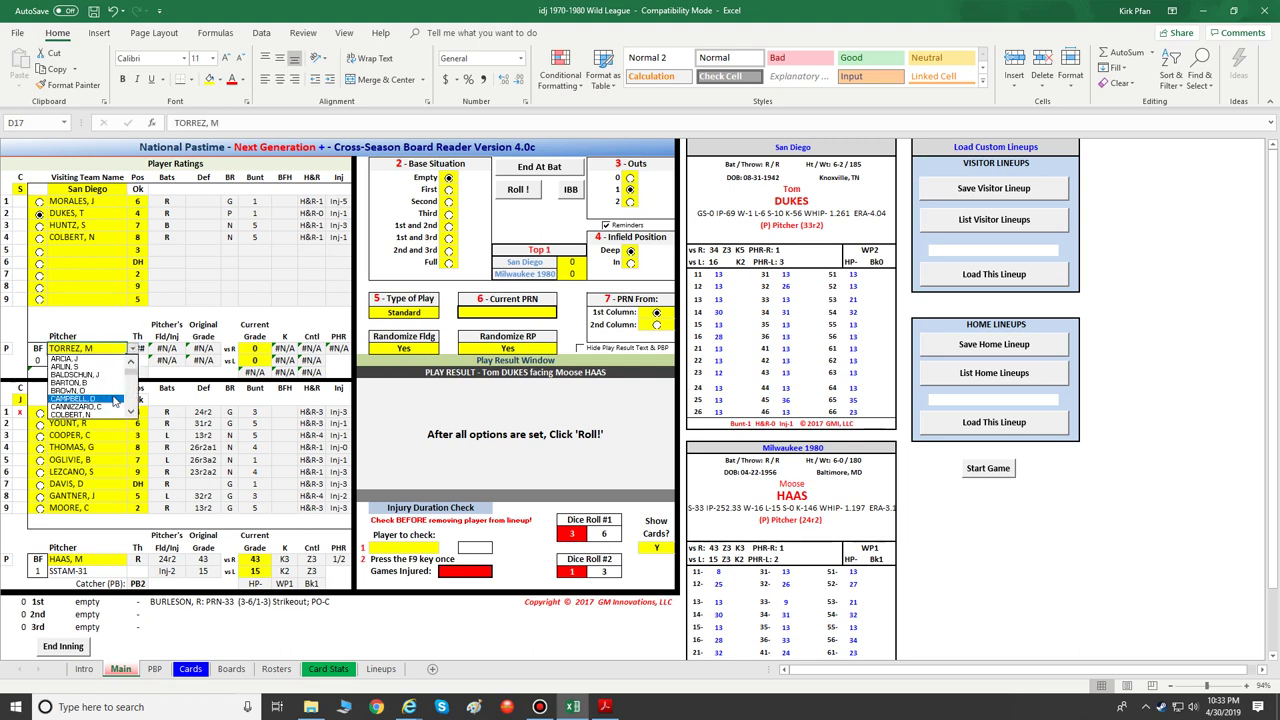
left_click(115, 400)
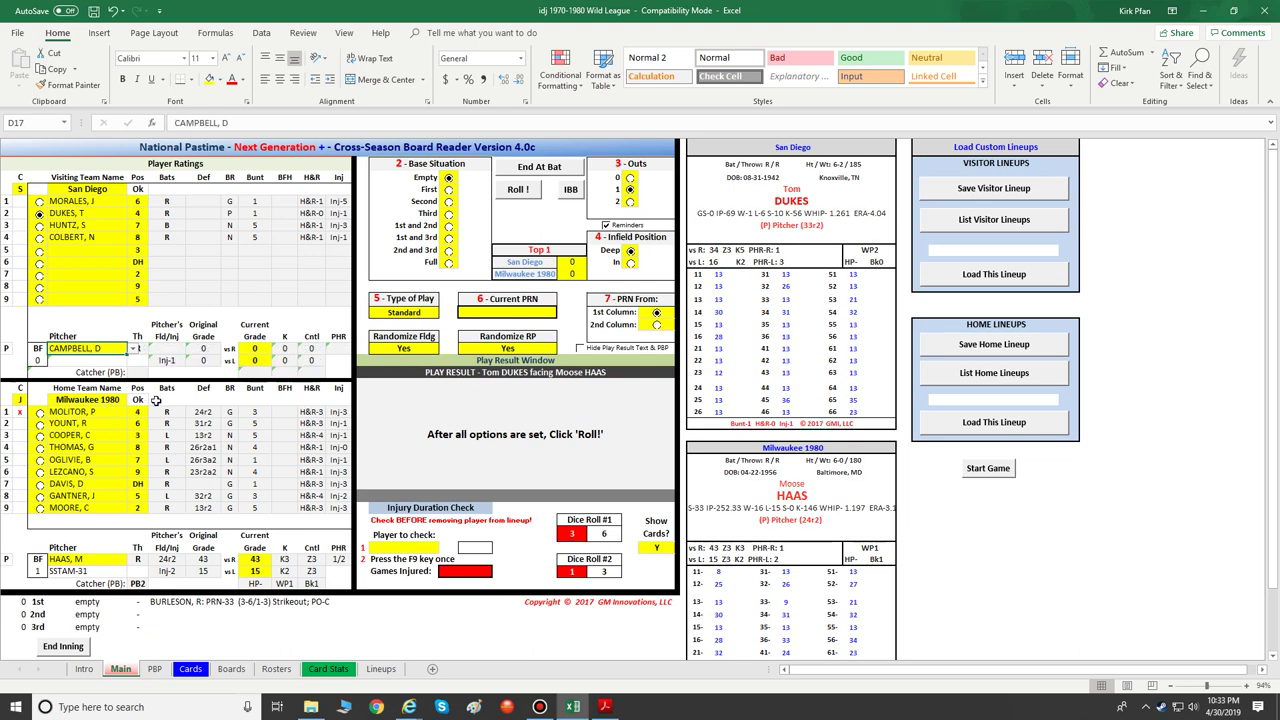
left_click(135, 350)
left_click(90, 412)
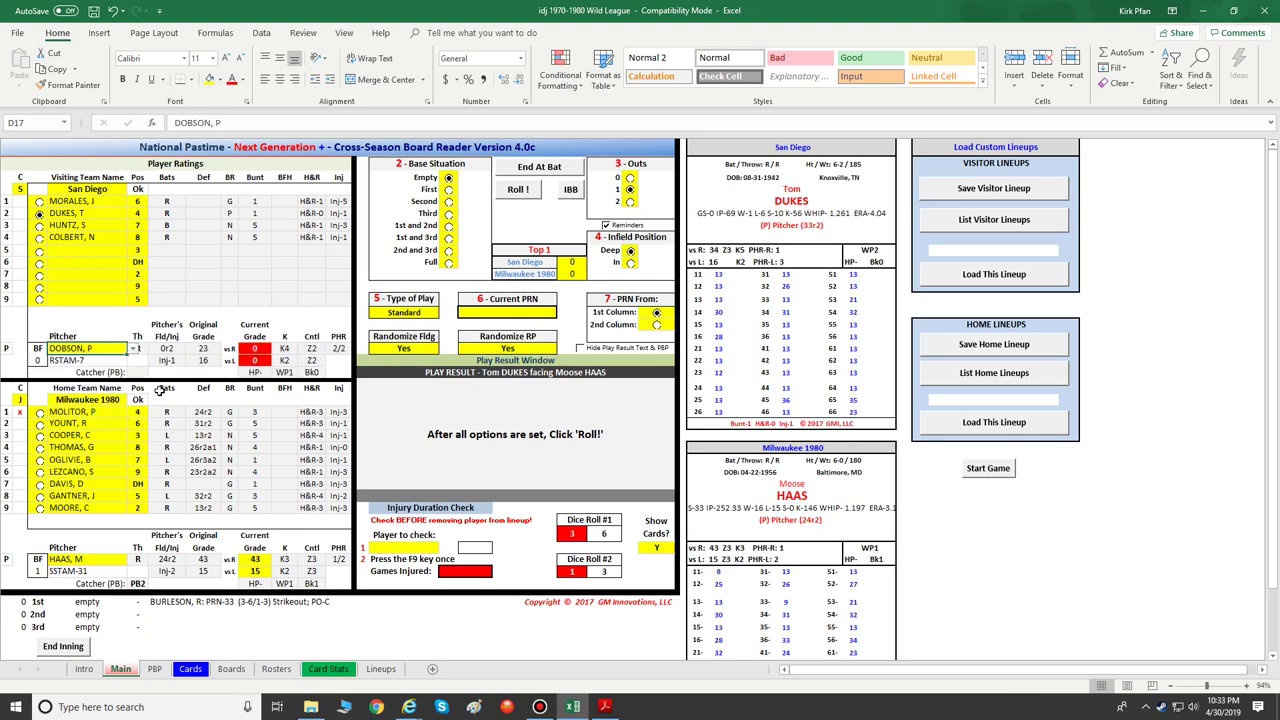
left_click(118, 322)
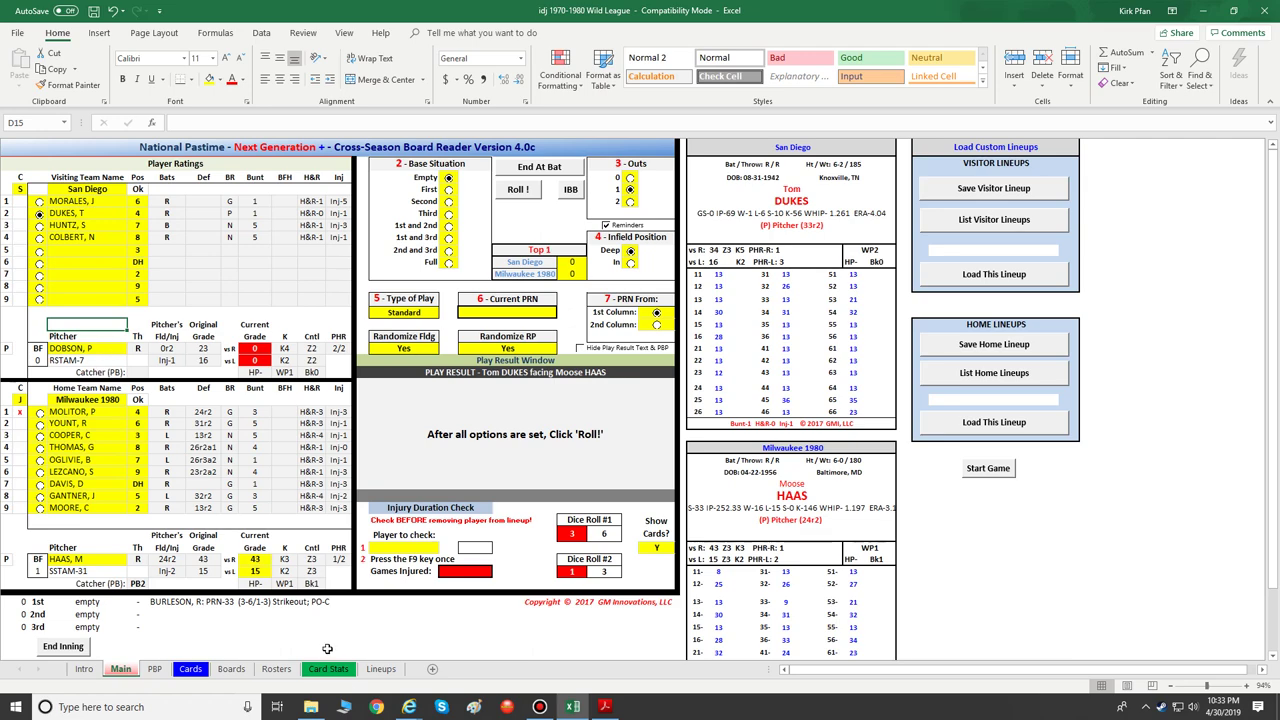
Step: Switch to Internet Explorer and open the 'Instructions for The Board Reader' PDF
mouse_move(409, 707)
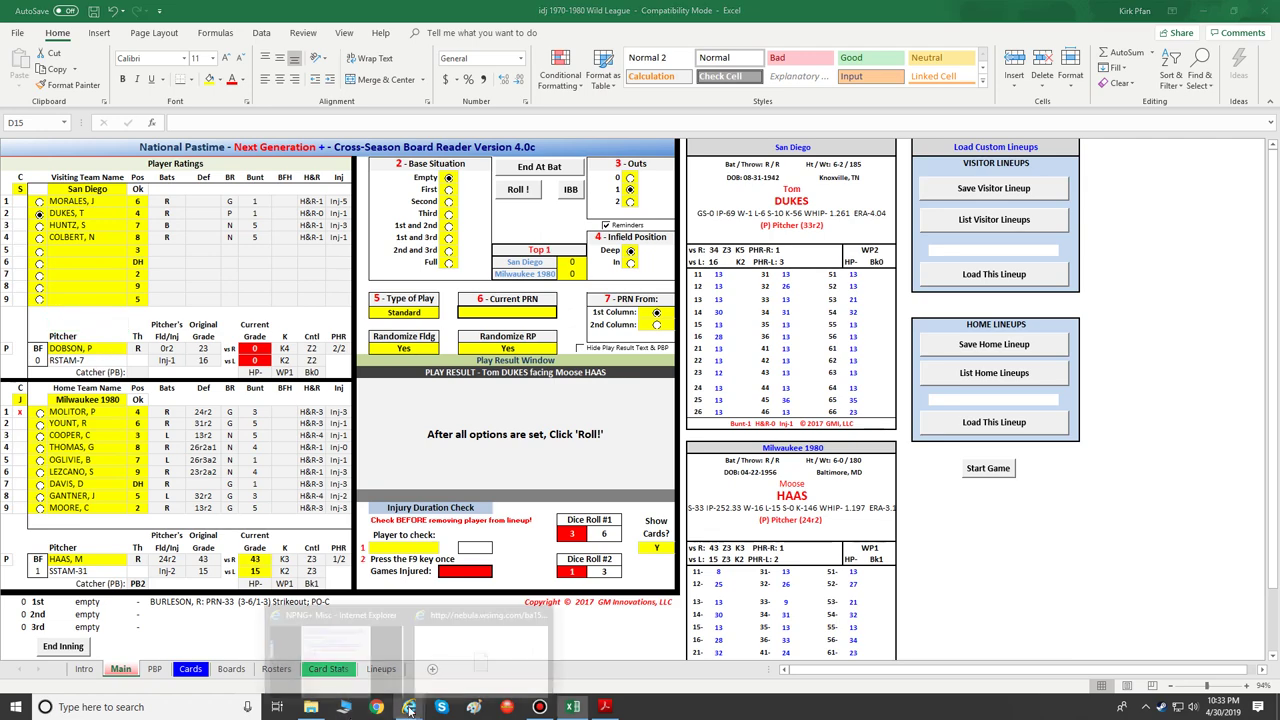
left_click(351, 669)
scroll(620, 340, "up", 2)
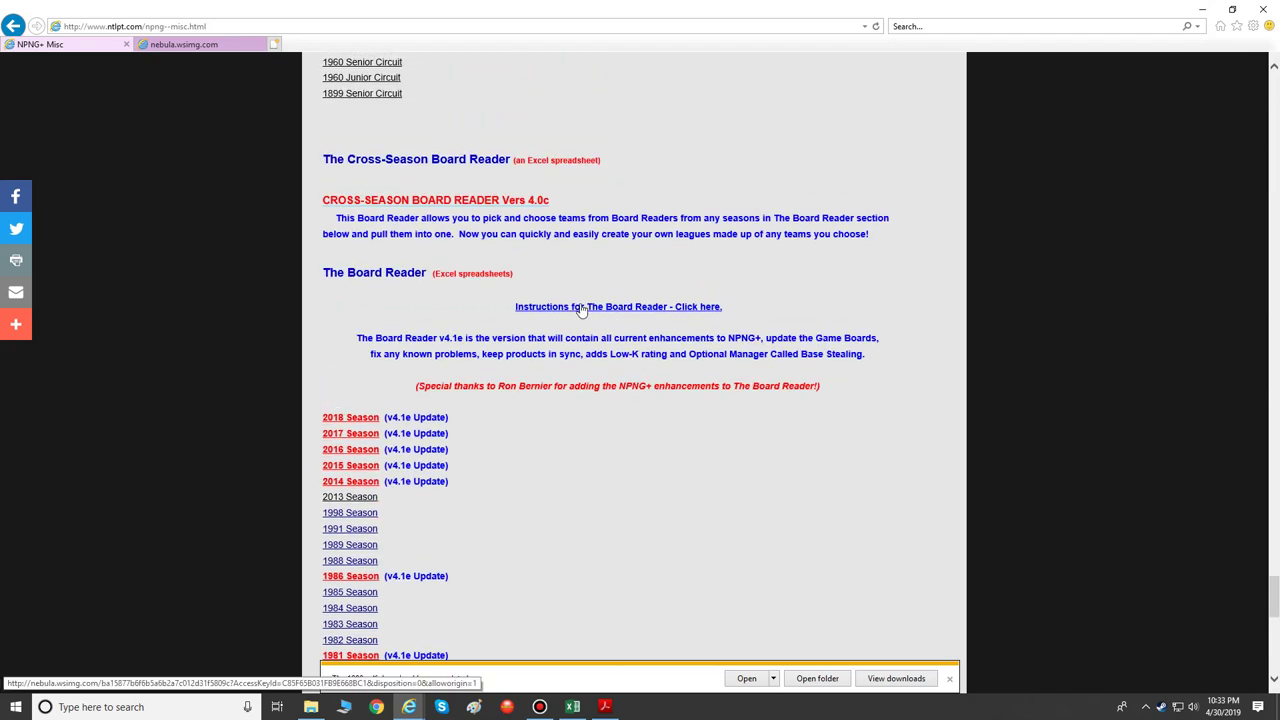
left_click(578, 308)
scroll(584, 345, "down", 3)
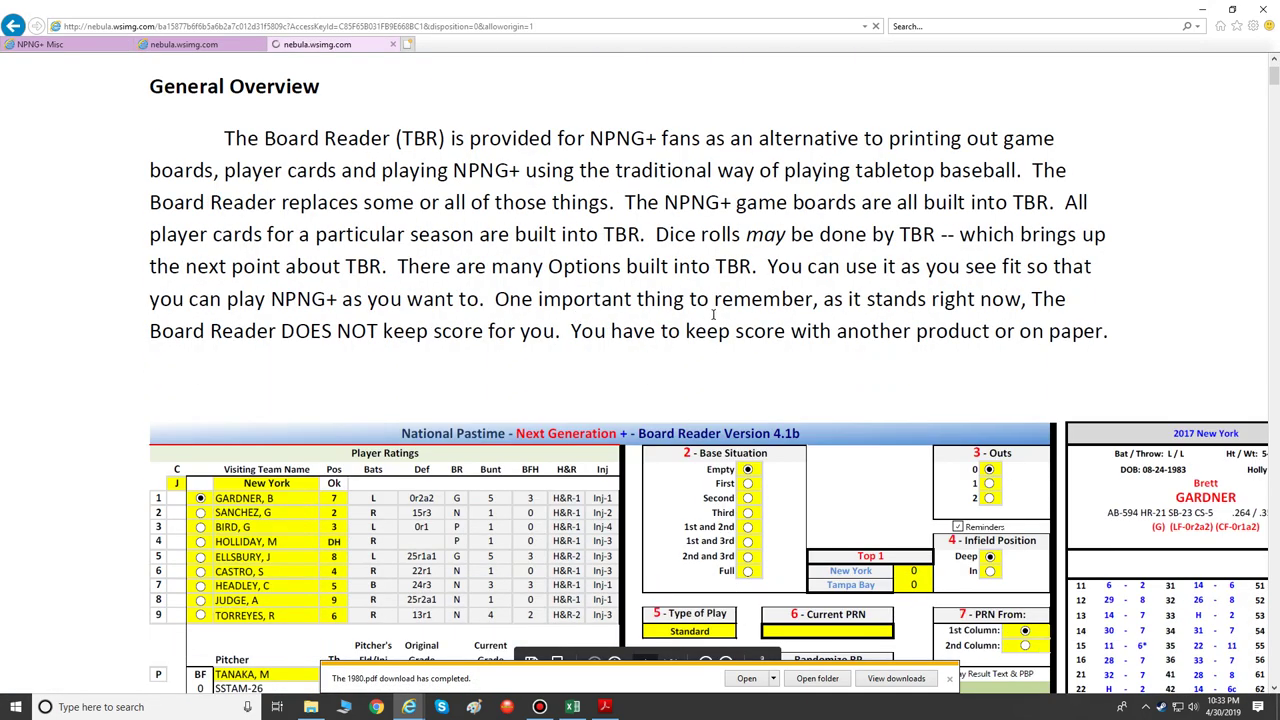
scroll(712, 560, "down", 1)
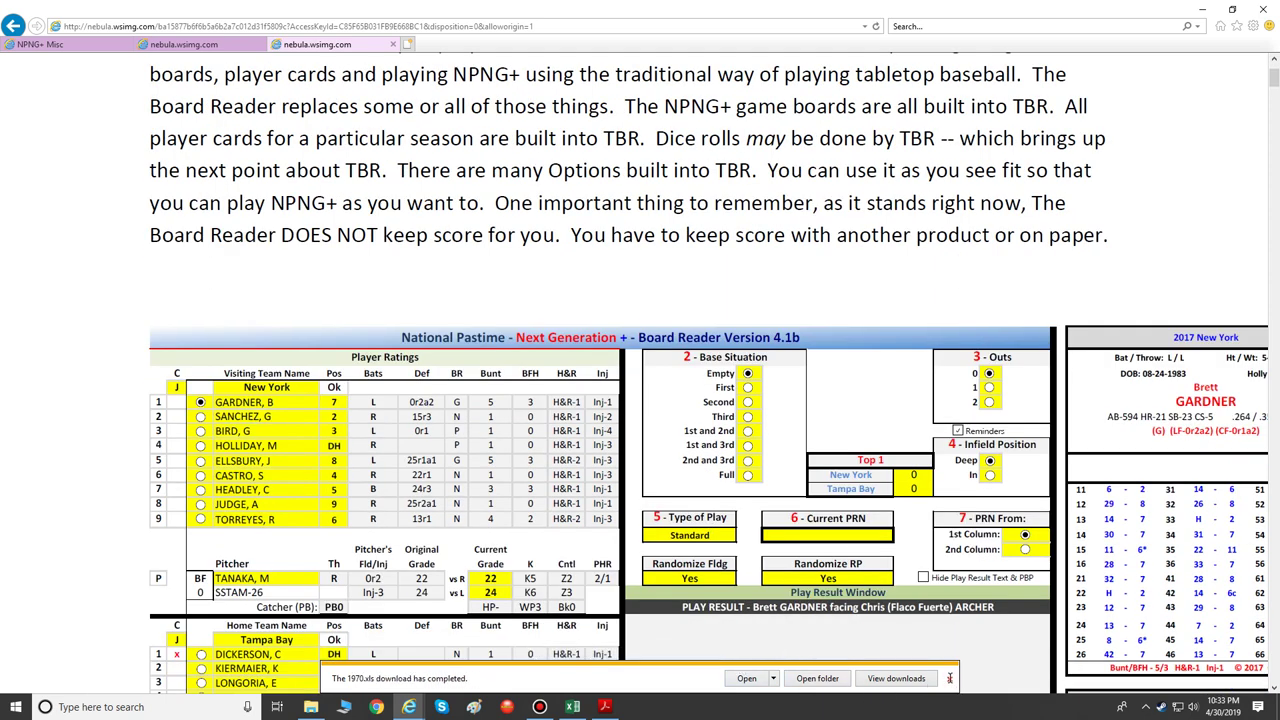
left_click(951, 681)
Step: Zoom out to the Steal tab section and highlight 'Manager-Called Base Stealing'
left_click(705, 662)
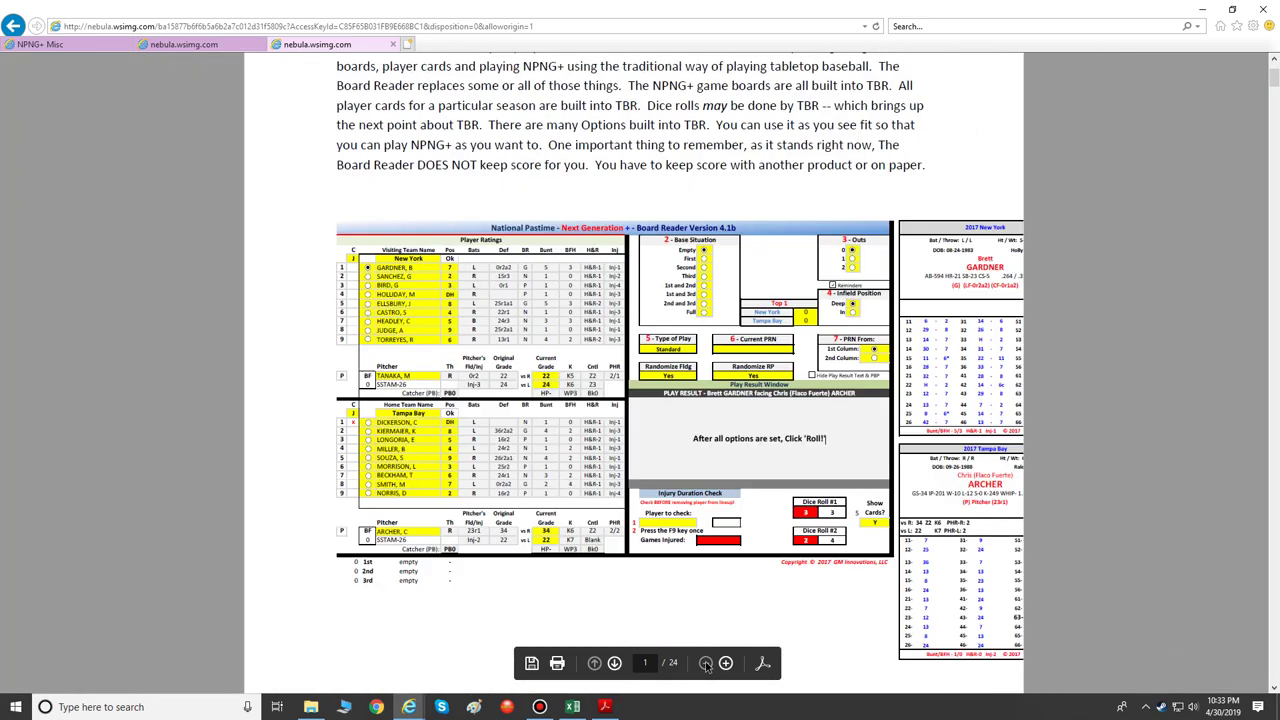
scroll(667, 507, "down", 10)
scroll(667, 495, "down", 4)
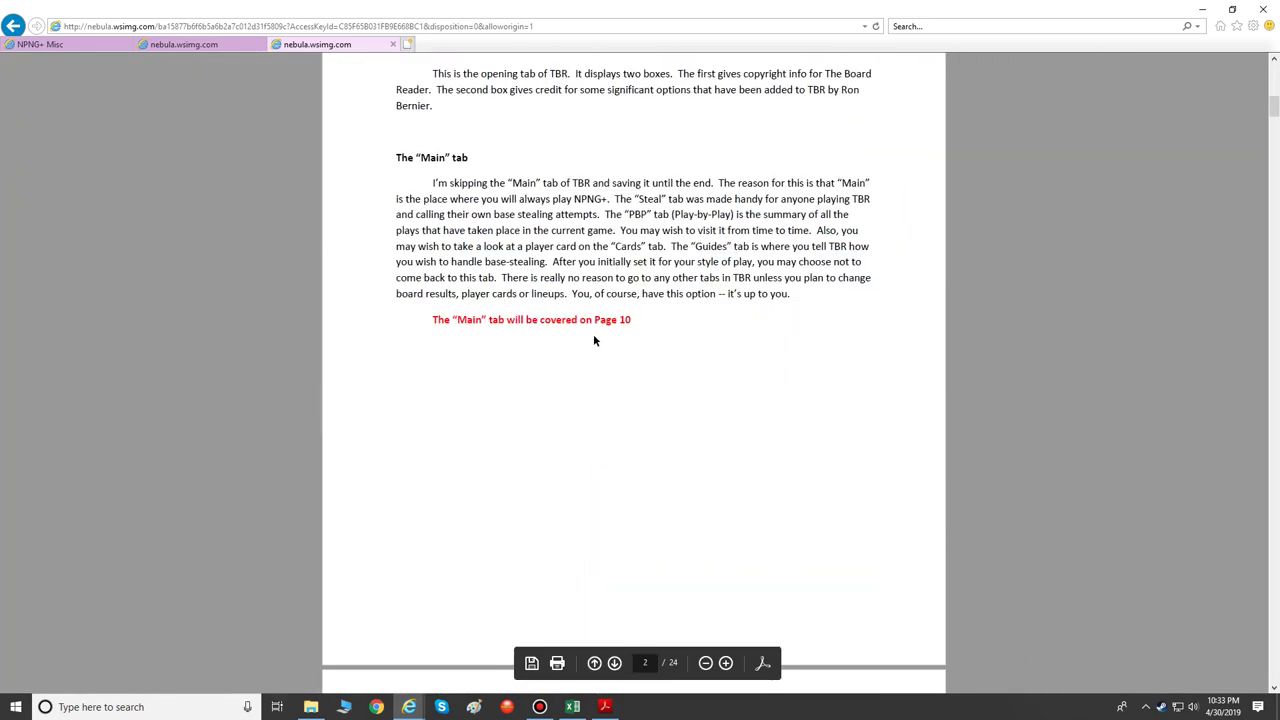
scroll(596, 399, "down", 8)
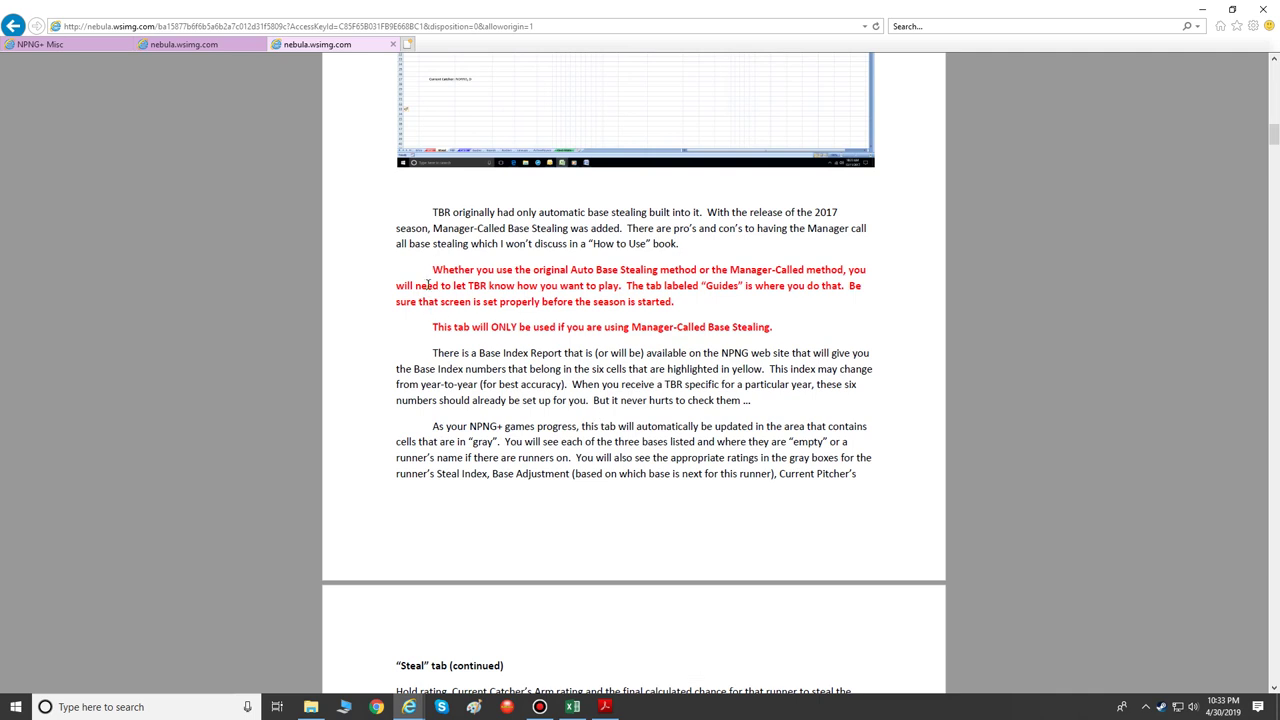
left_click_drag(433, 268, 774, 329)
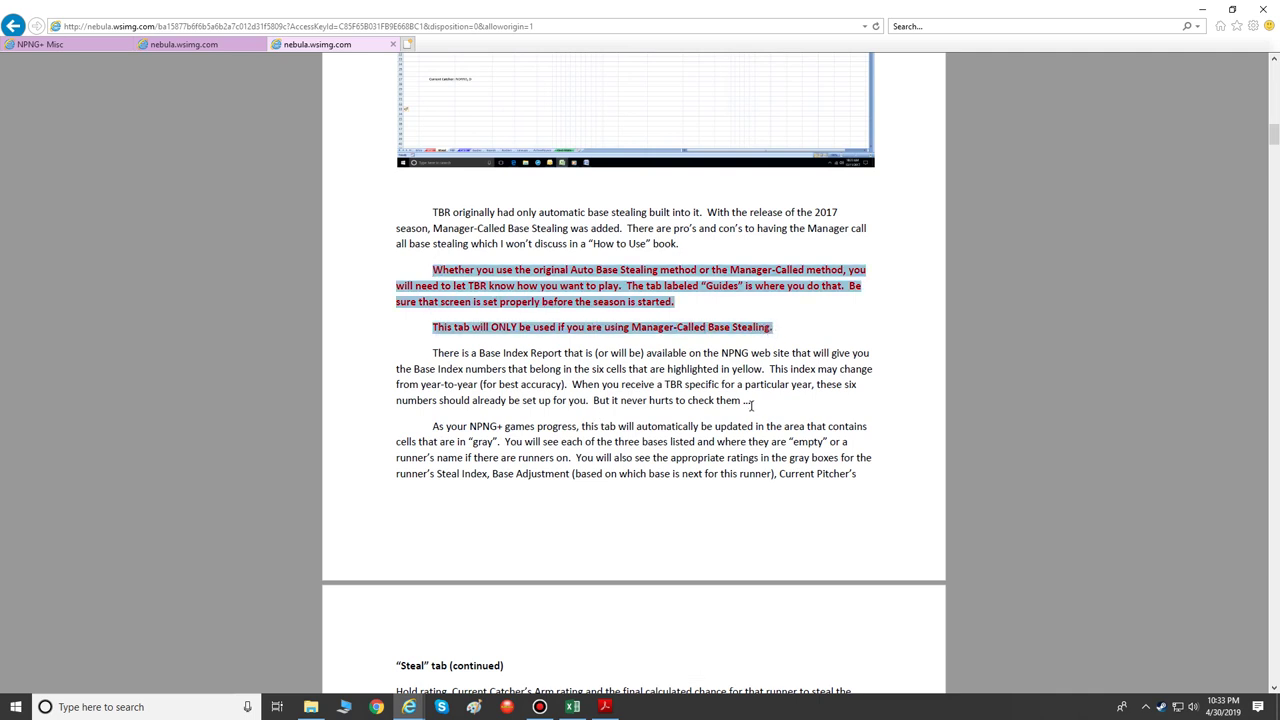
left_click(699, 457)
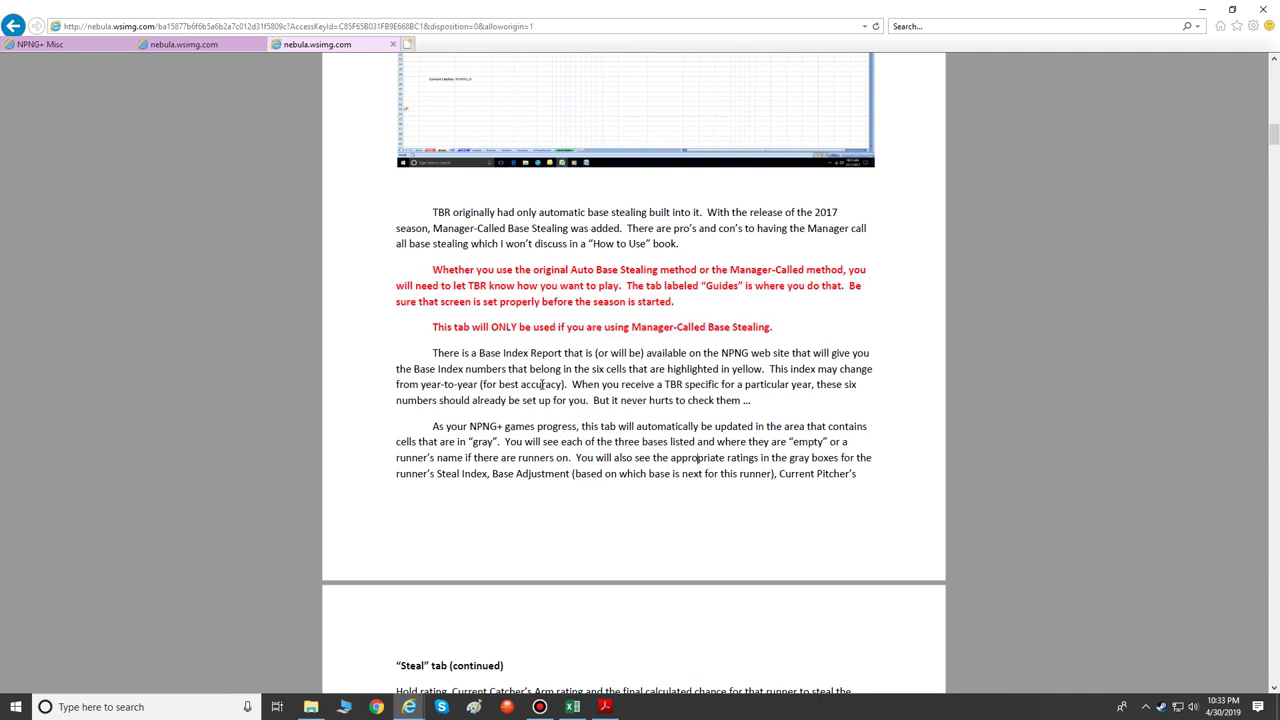
left_click_drag(630, 327, 773, 328)
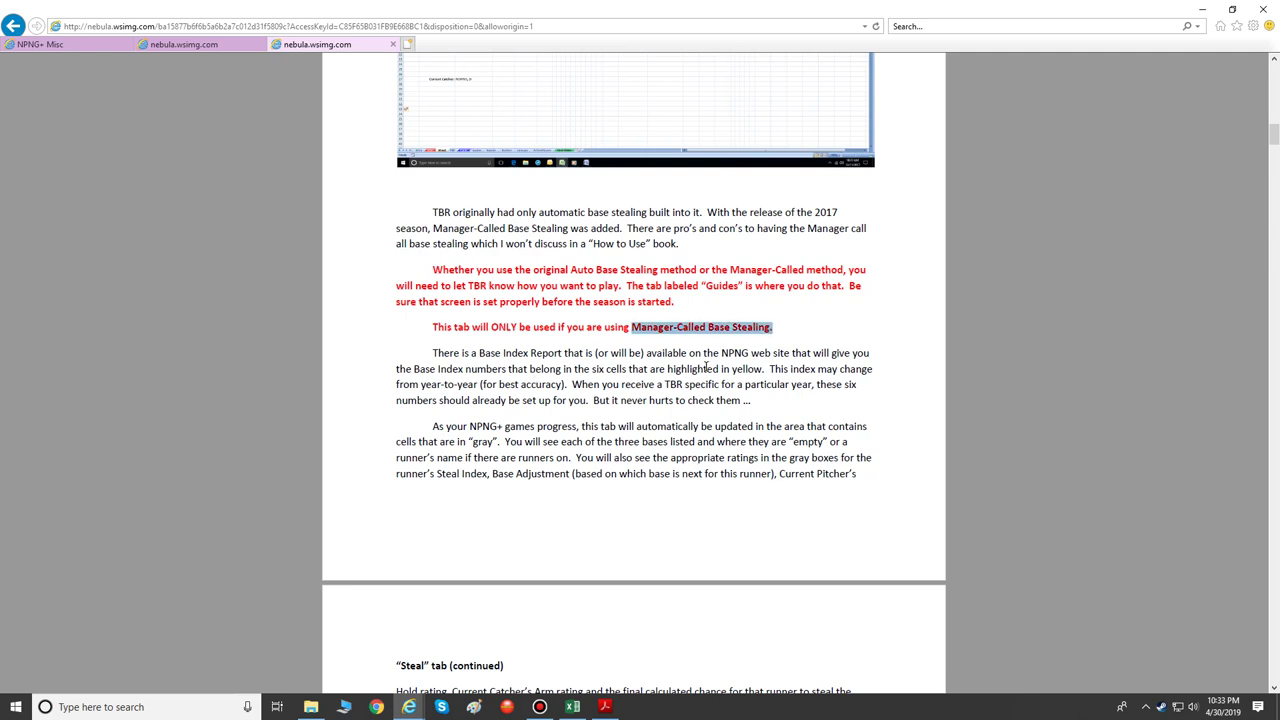
scroll(609, 249, "up", 2)
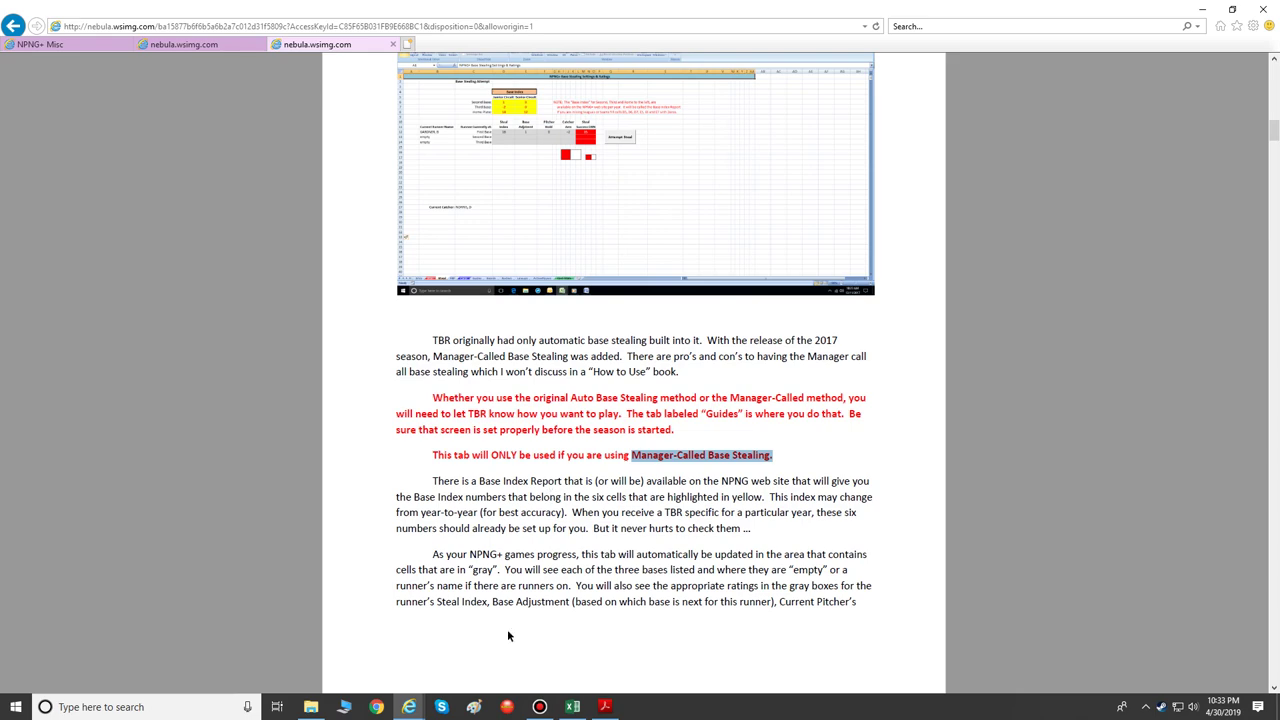
Step: Scroll the manual down to the Current Grade section and highlight its explanation
left_click(568, 508)
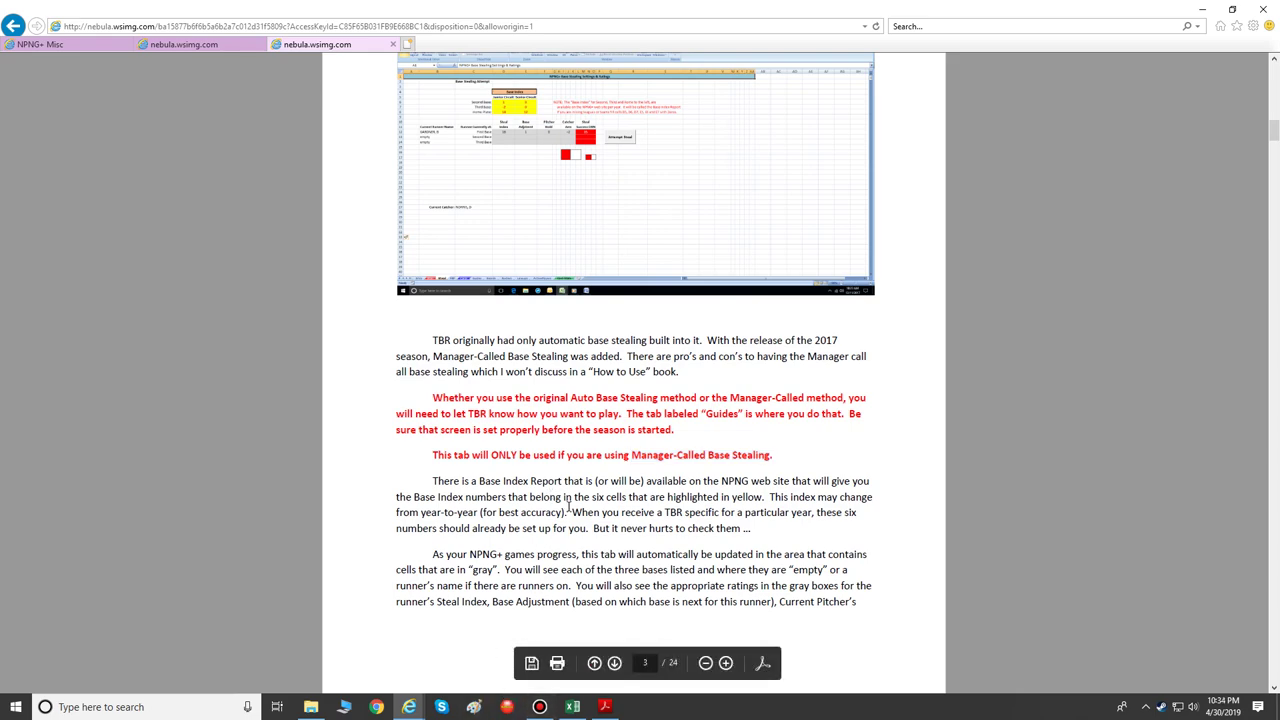
scroll(568, 508, "down", 10)
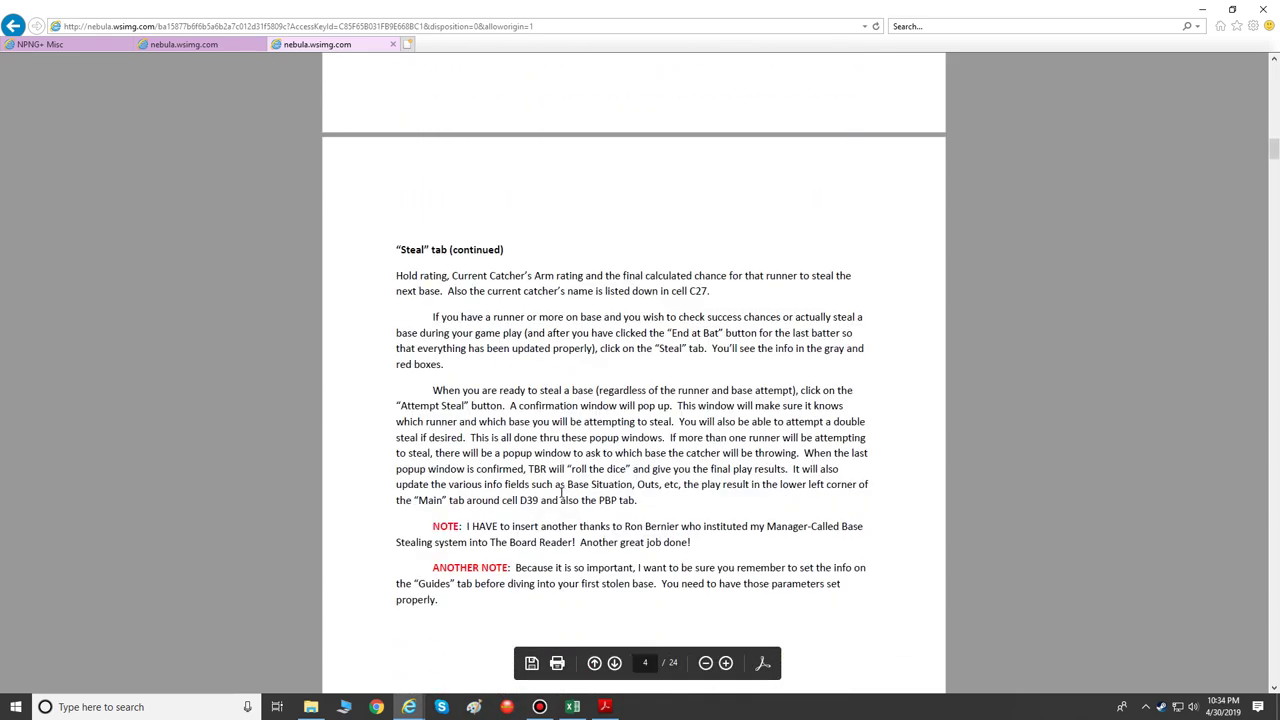
scroll(561, 492, "down", 5)
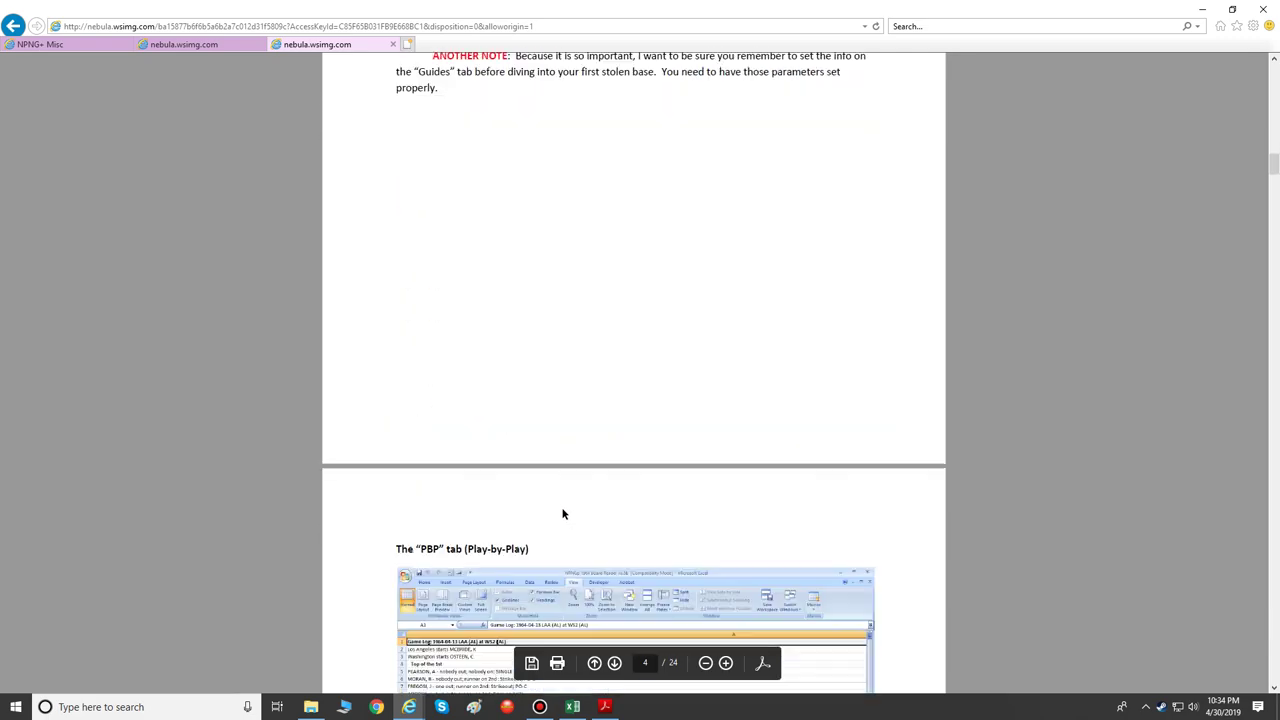
scroll(562, 514, "down", 10)
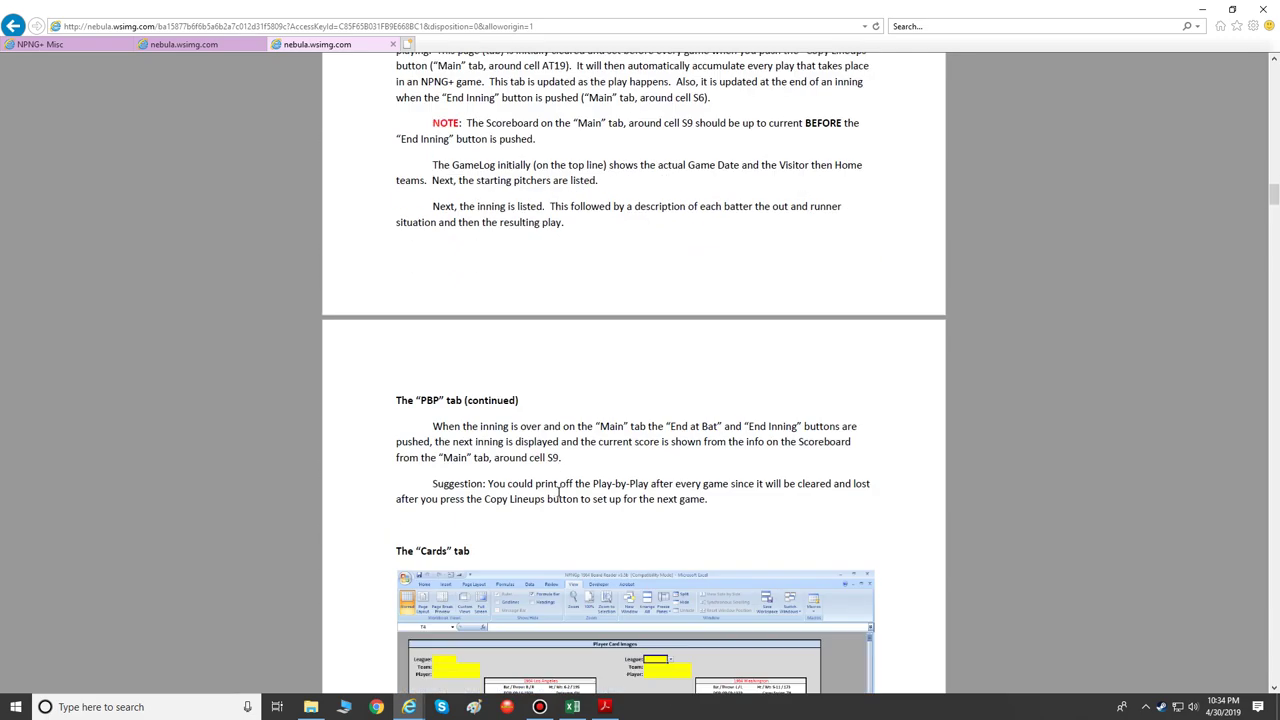
scroll(559, 500, "down", 15)
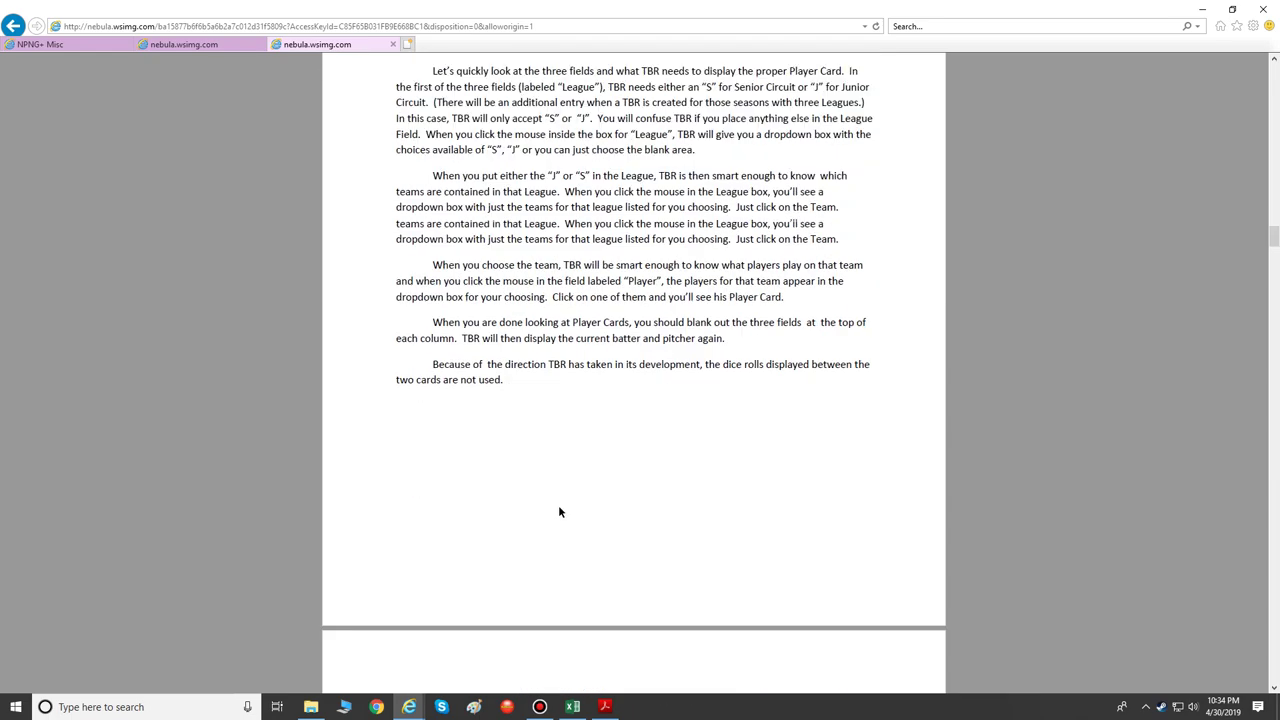
scroll(559, 510, "down", 20)
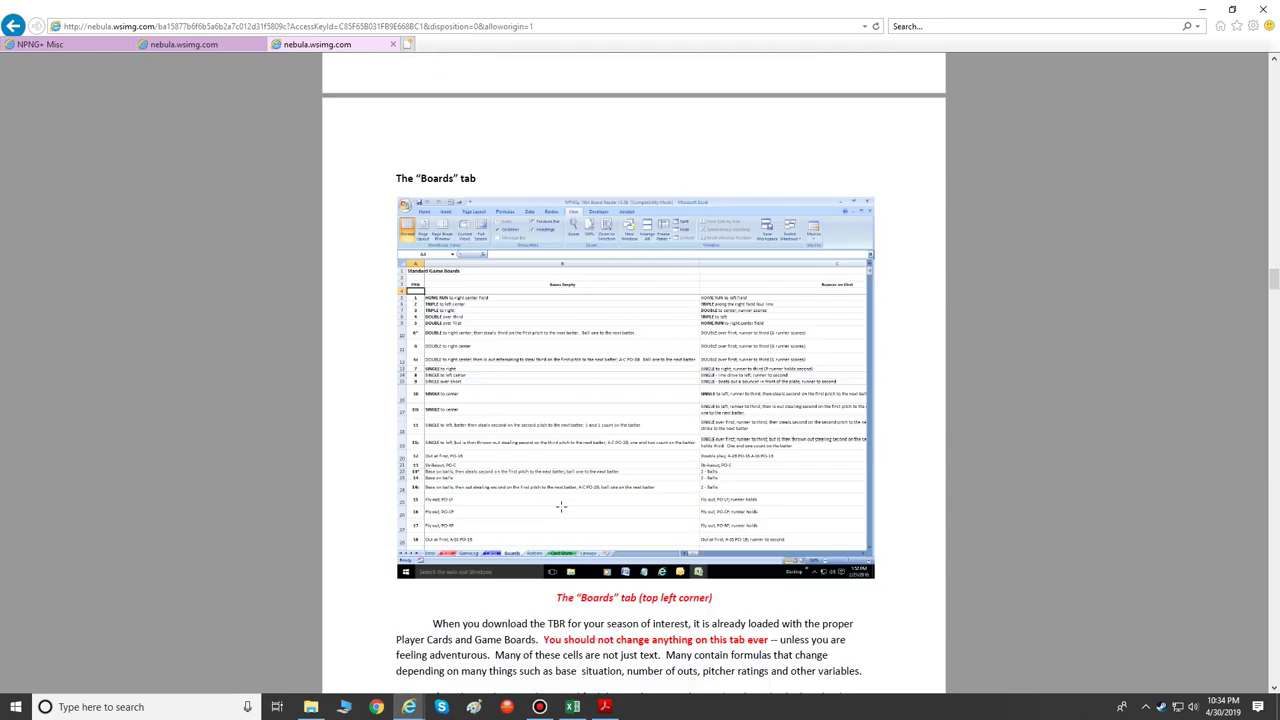
scroll(561, 507, "down", 10)
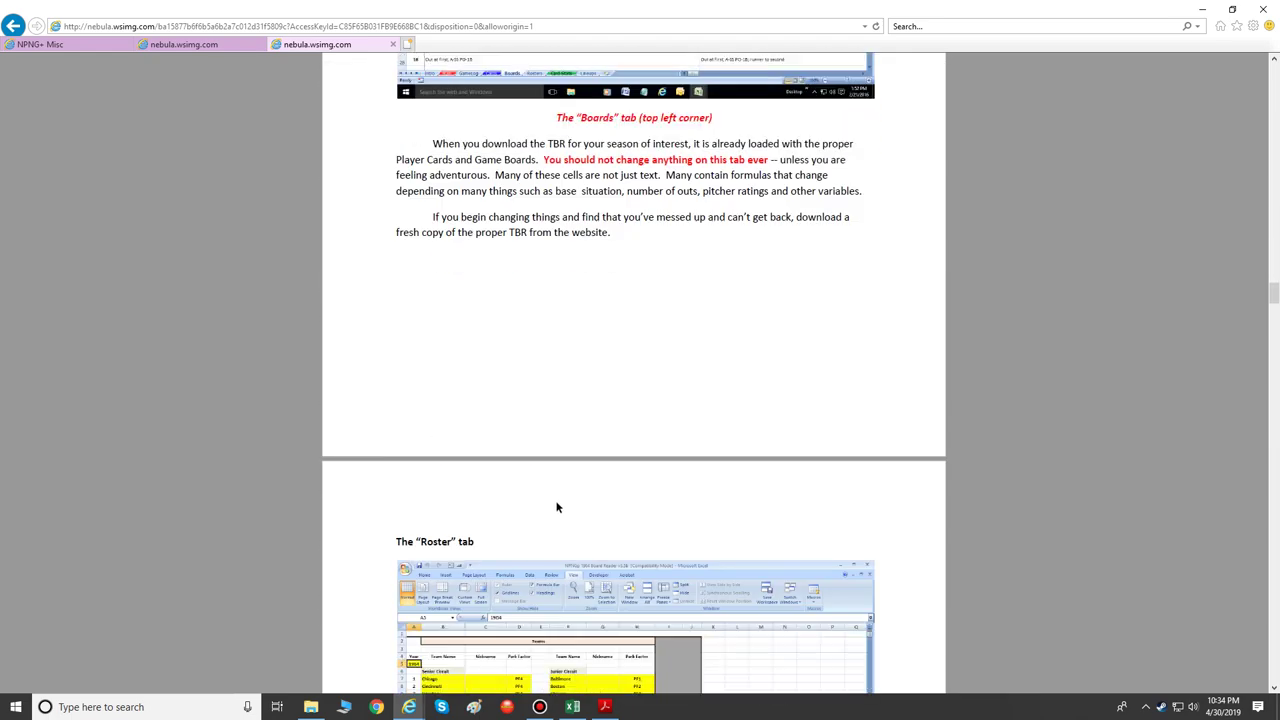
scroll(557, 507, "down", 10)
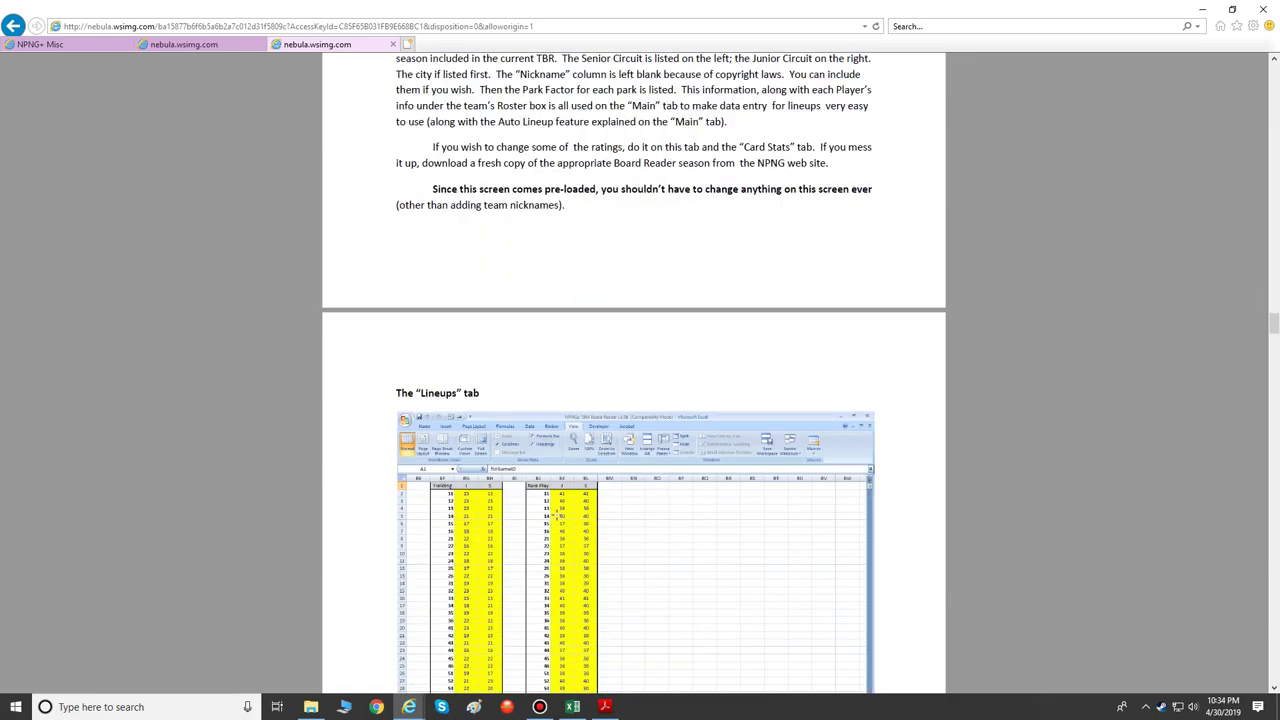
scroll(557, 510, "down", 10)
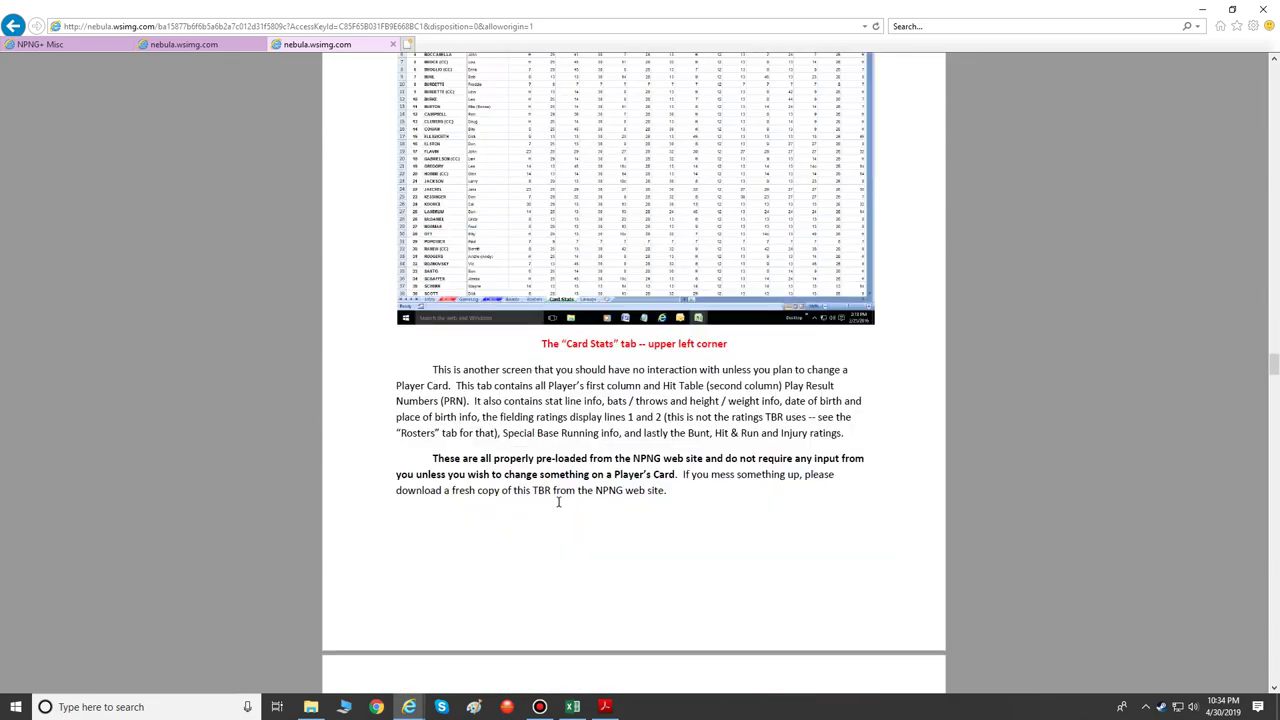
scroll(558, 502, "down", 10)
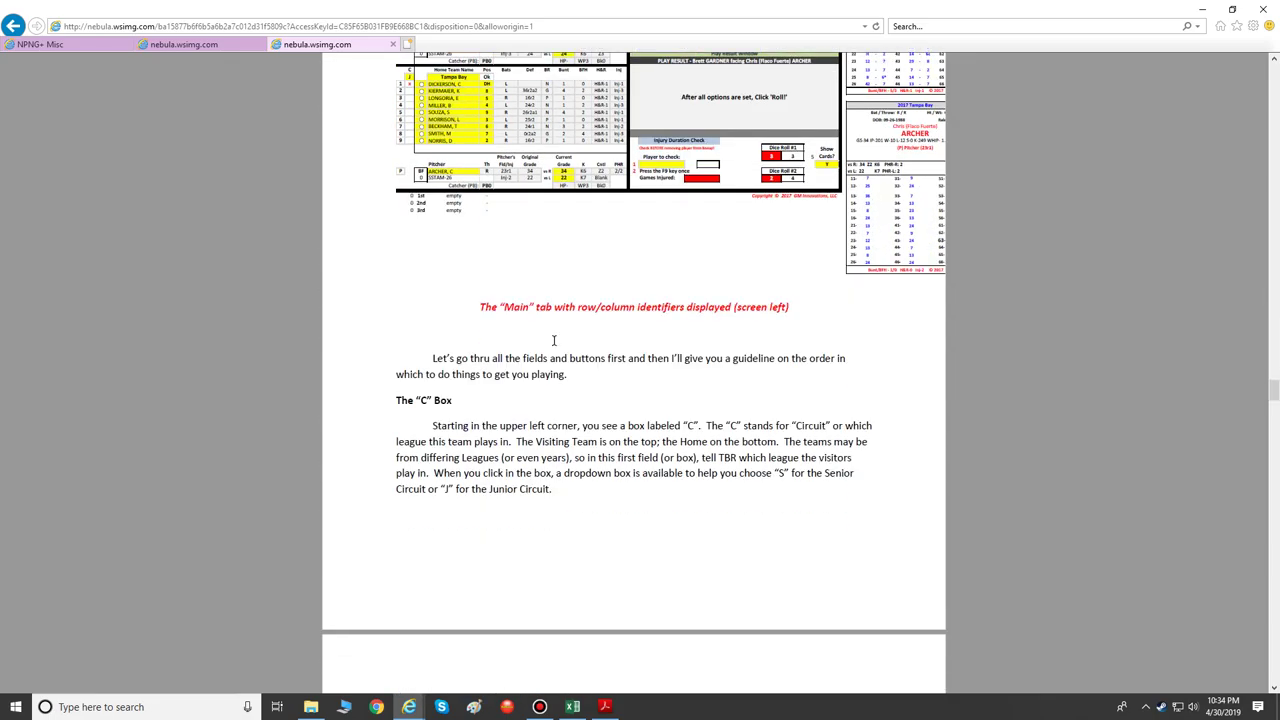
scroll(612, 260, "up", 3)
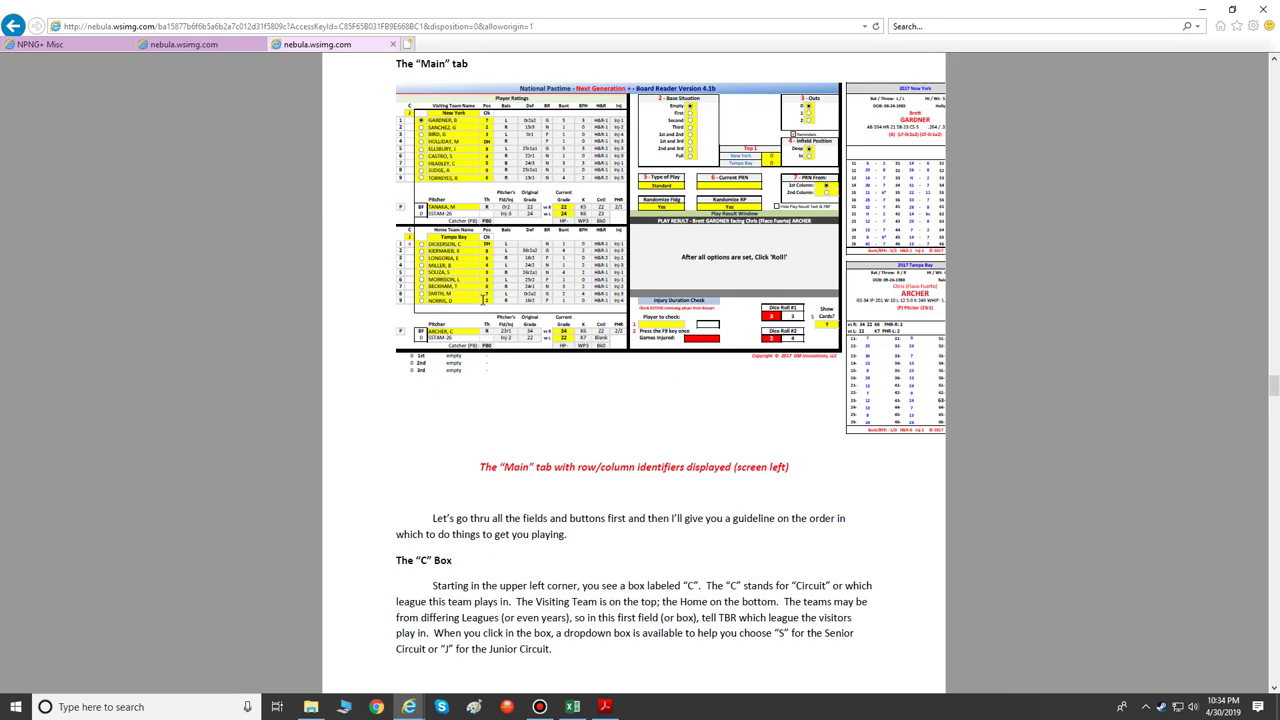
scroll(490, 444, "down", 1)
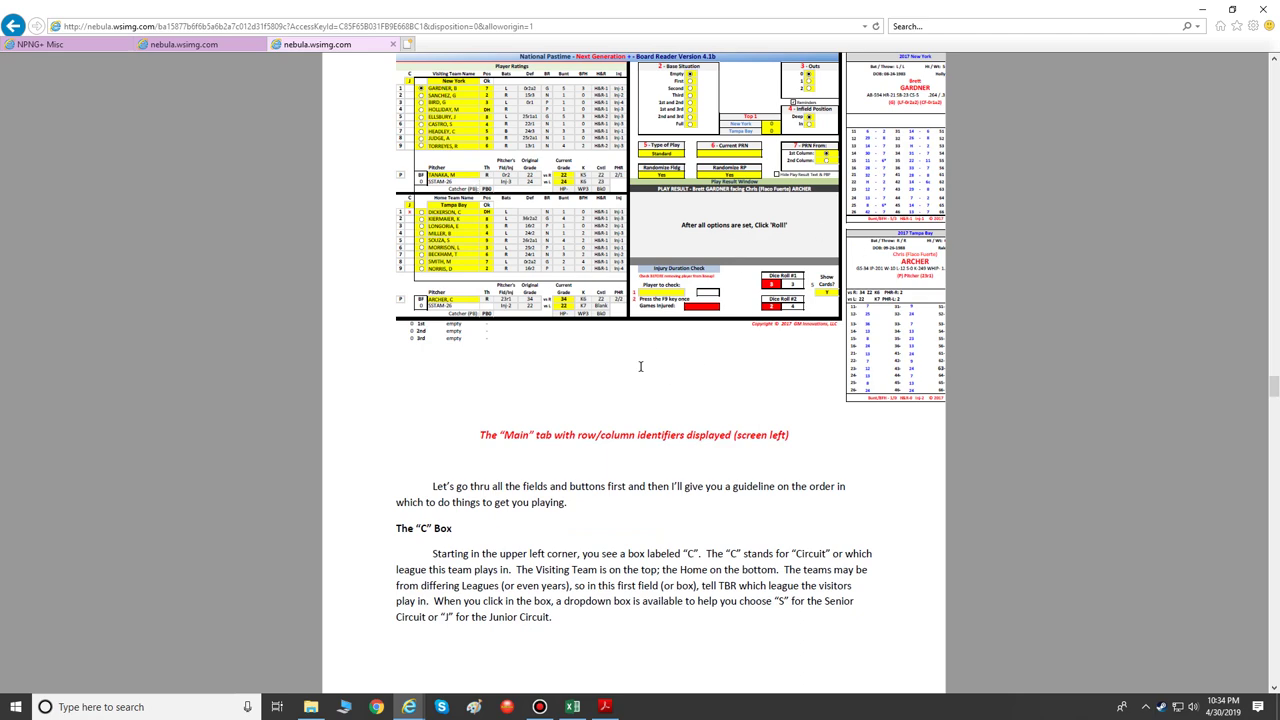
scroll(638, 370, "down", 8)
scroll(632, 391, "down", 15)
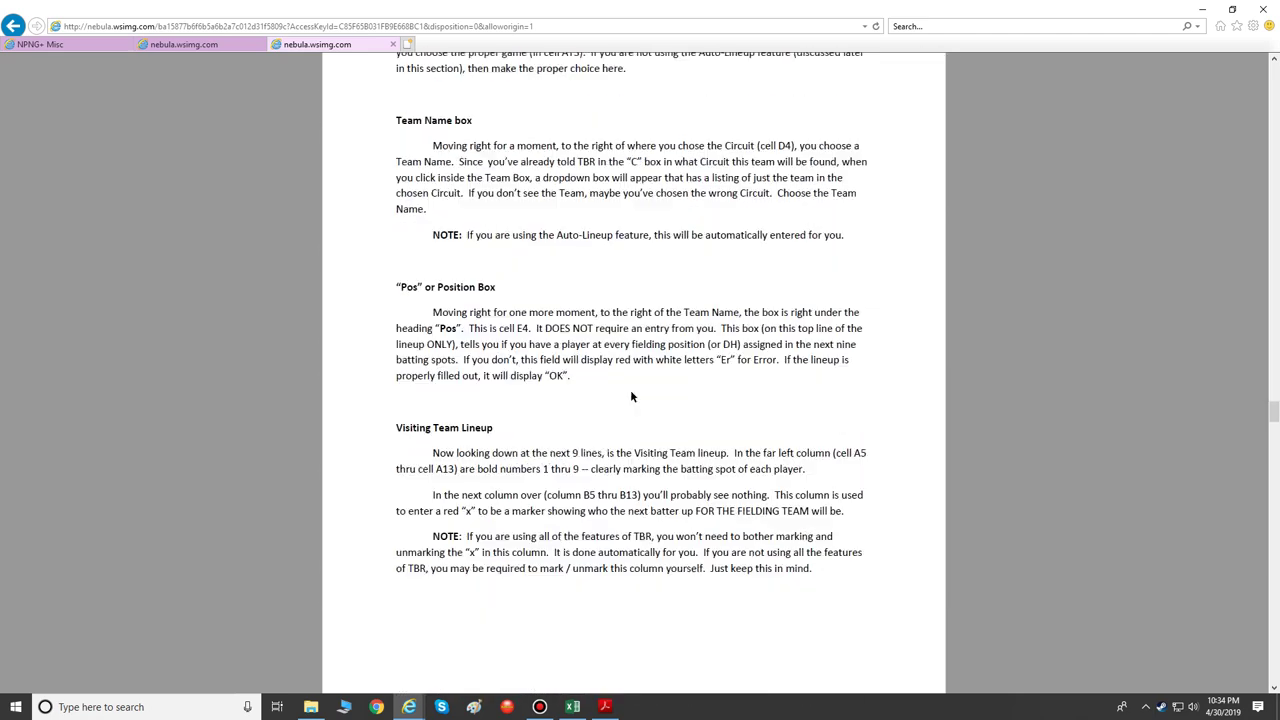
scroll(631, 404, "down", 12)
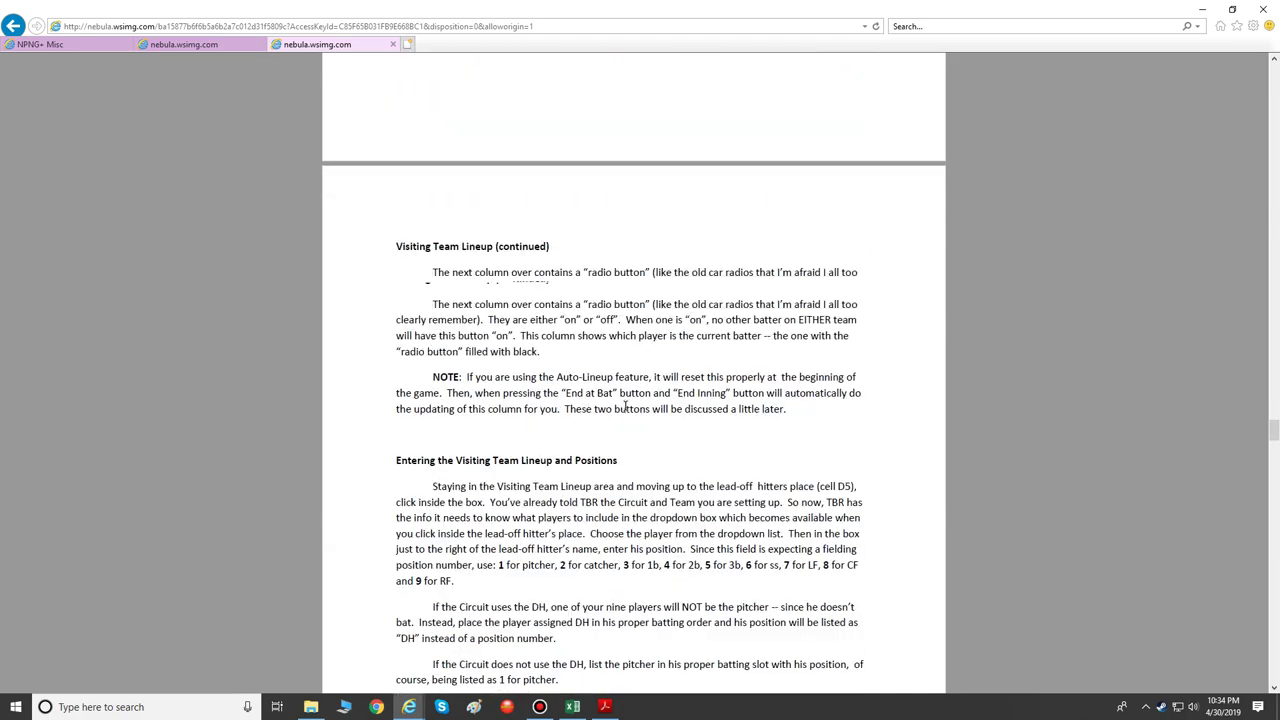
scroll(622, 405, "down", 14)
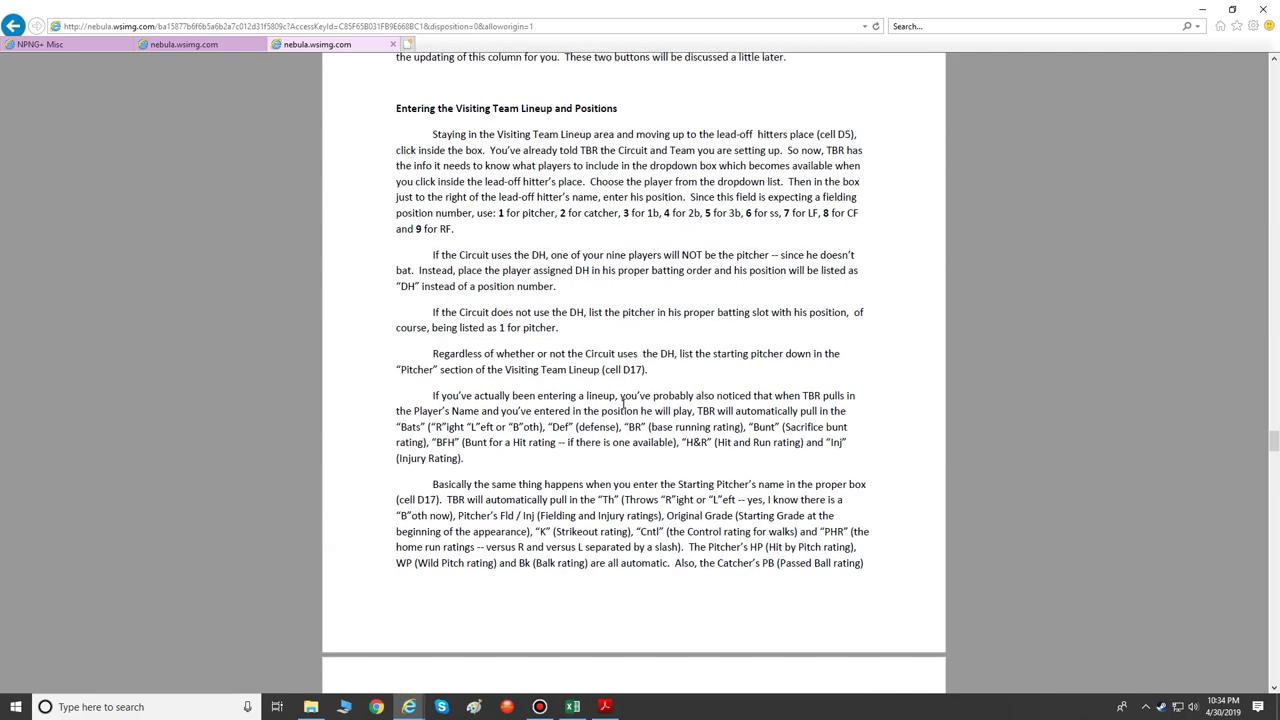
scroll(622, 408, "down", 2)
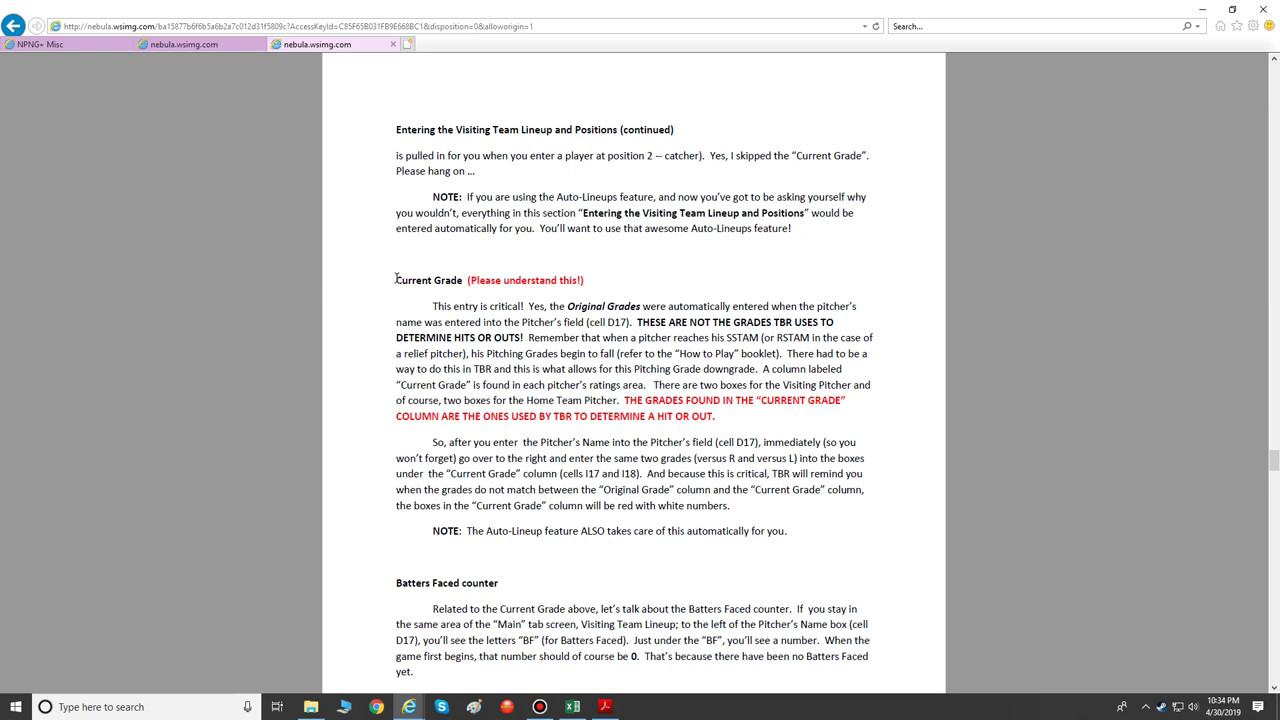
left_click_drag(396, 280, 715, 428)
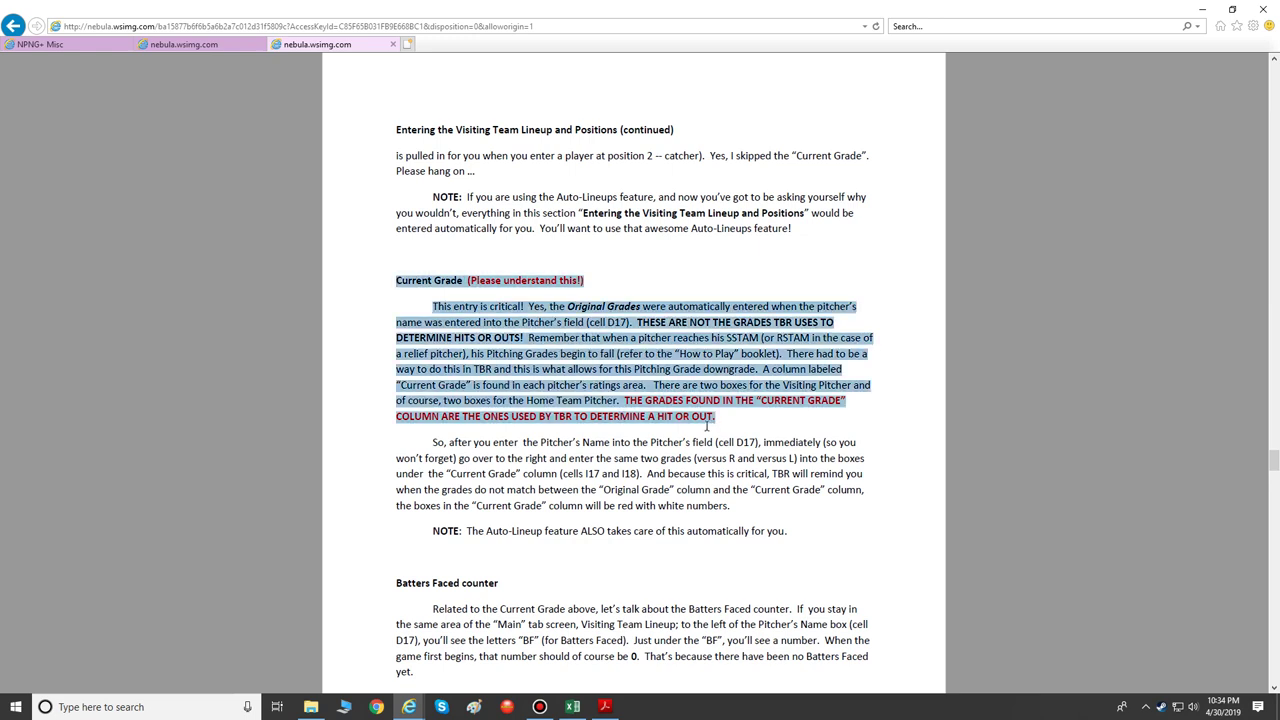
Step: After checking the Excel board, highlight the Current Grade note 'TO DETERMINE A HIT OR OUT.'
left_click(574, 695)
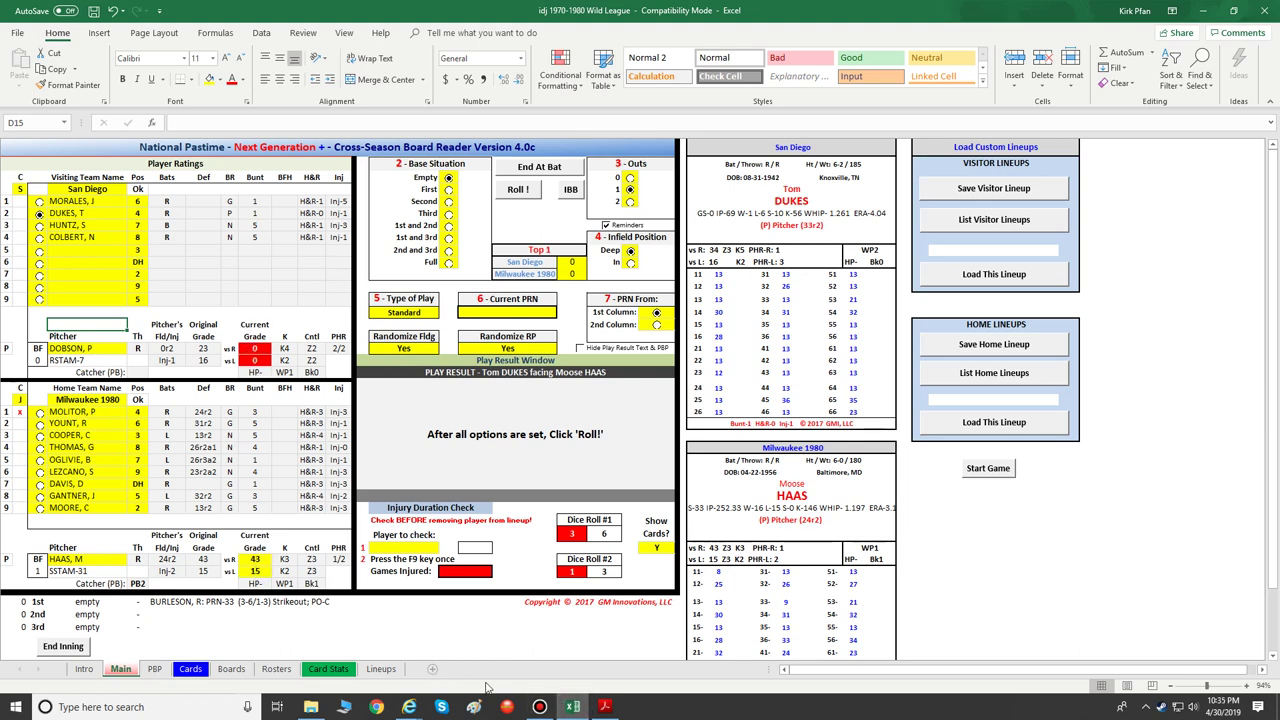
left_click(579, 707)
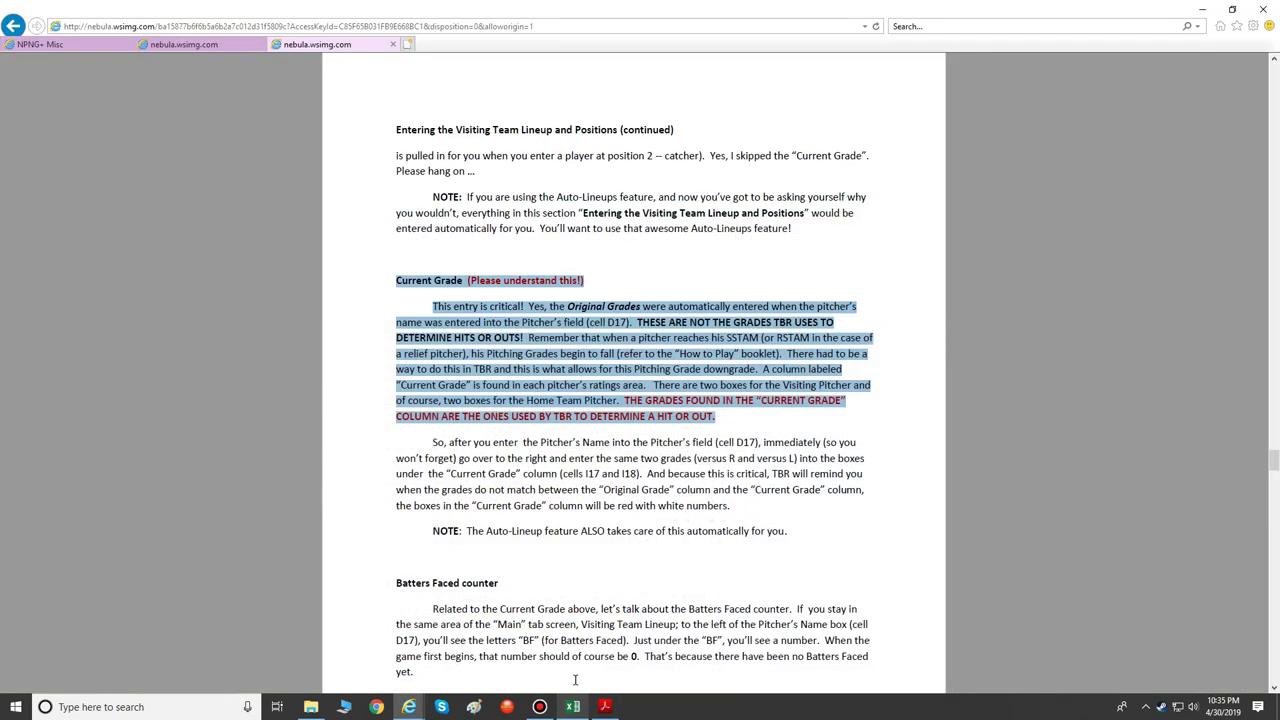
left_click(463, 308)
left_click_drag(398, 280, 718, 445)
left_click(658, 424)
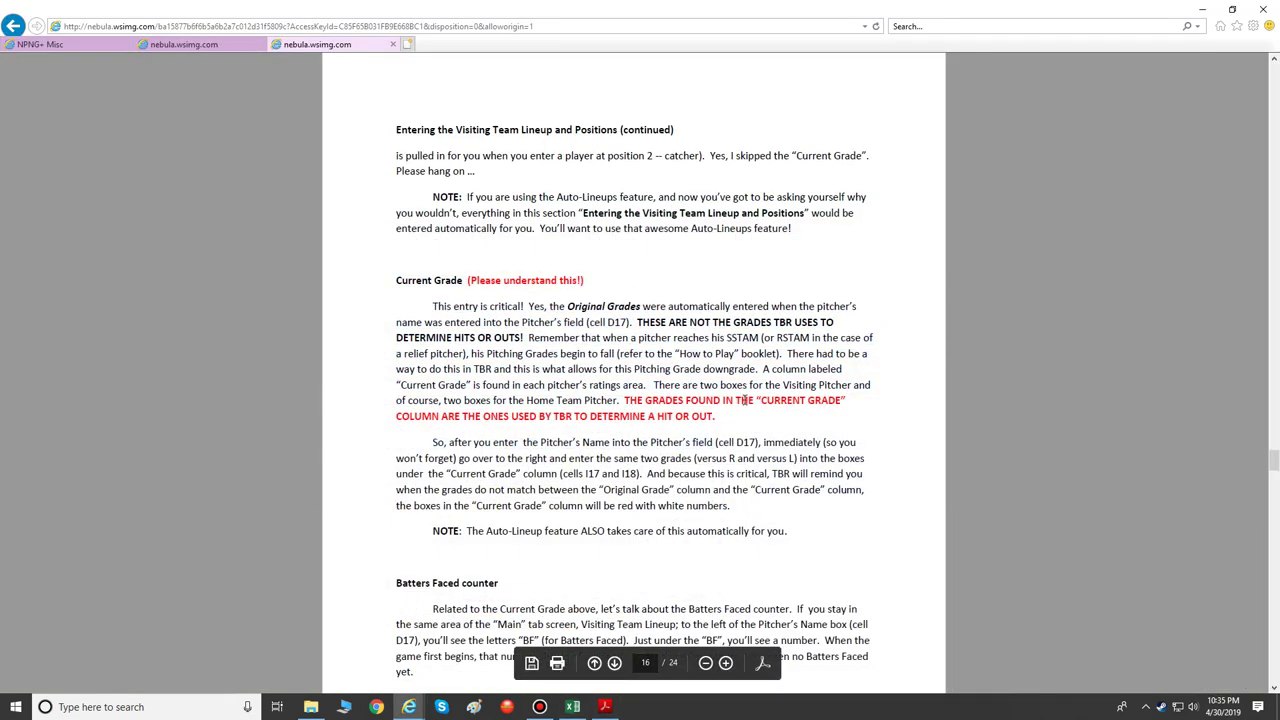
mouse_move(757, 400)
left_mouse_down()
mouse_move(873, 399)
mouse_move(832, 443)
mouse_move(806, 402)
mouse_move(774, 402)
left_mouse_up()
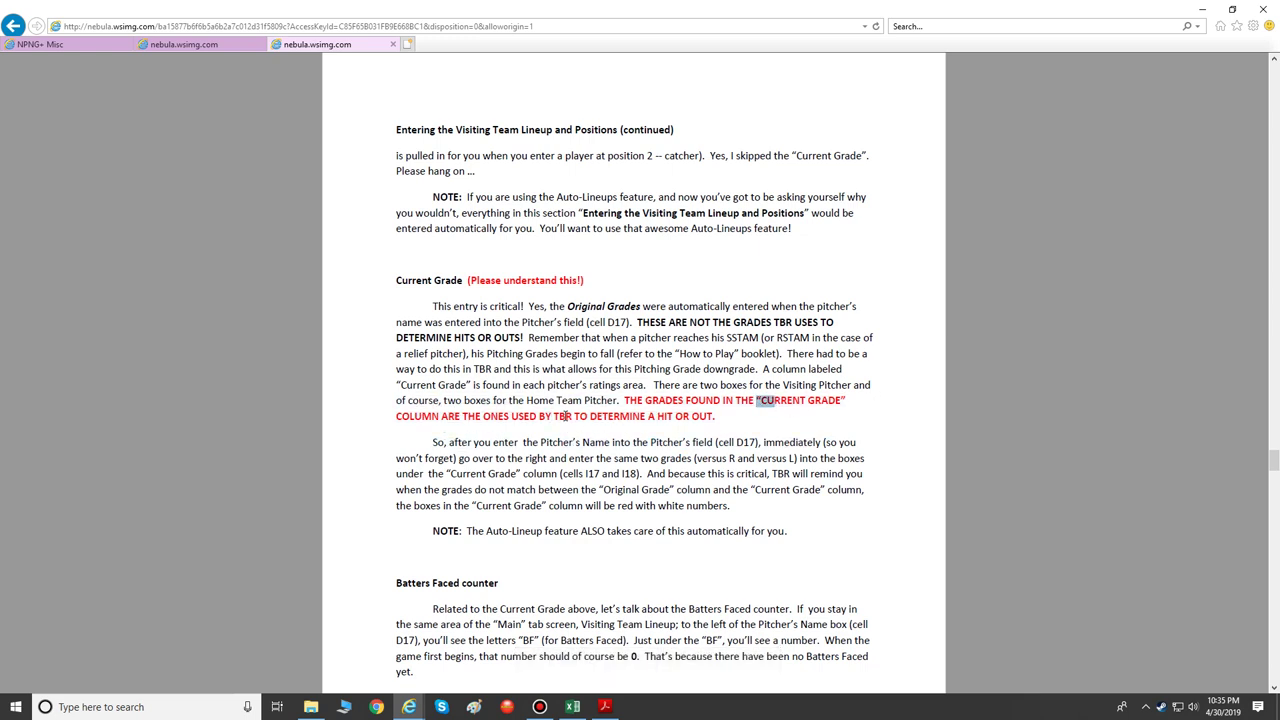
left_click_drag(573, 416, 720, 424)
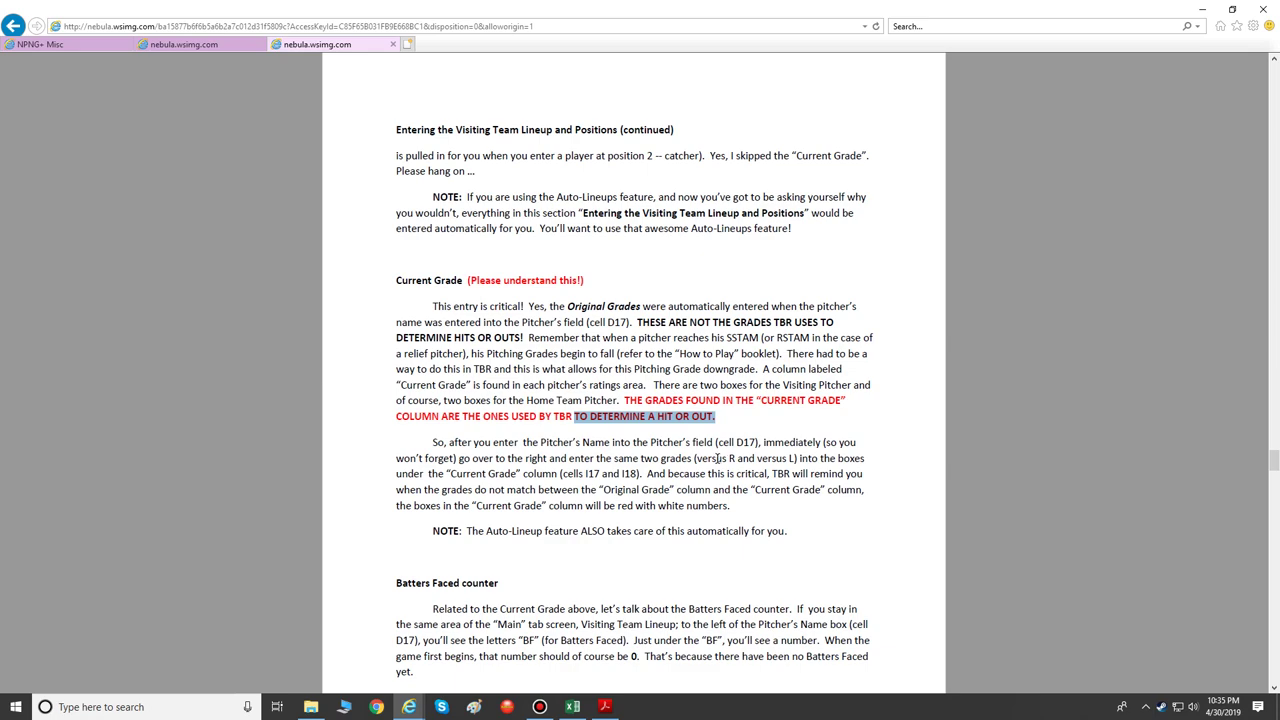
Step: Check the Excel game board and the 1980.pdf roster, then minimize the roster
left_click(572, 707)
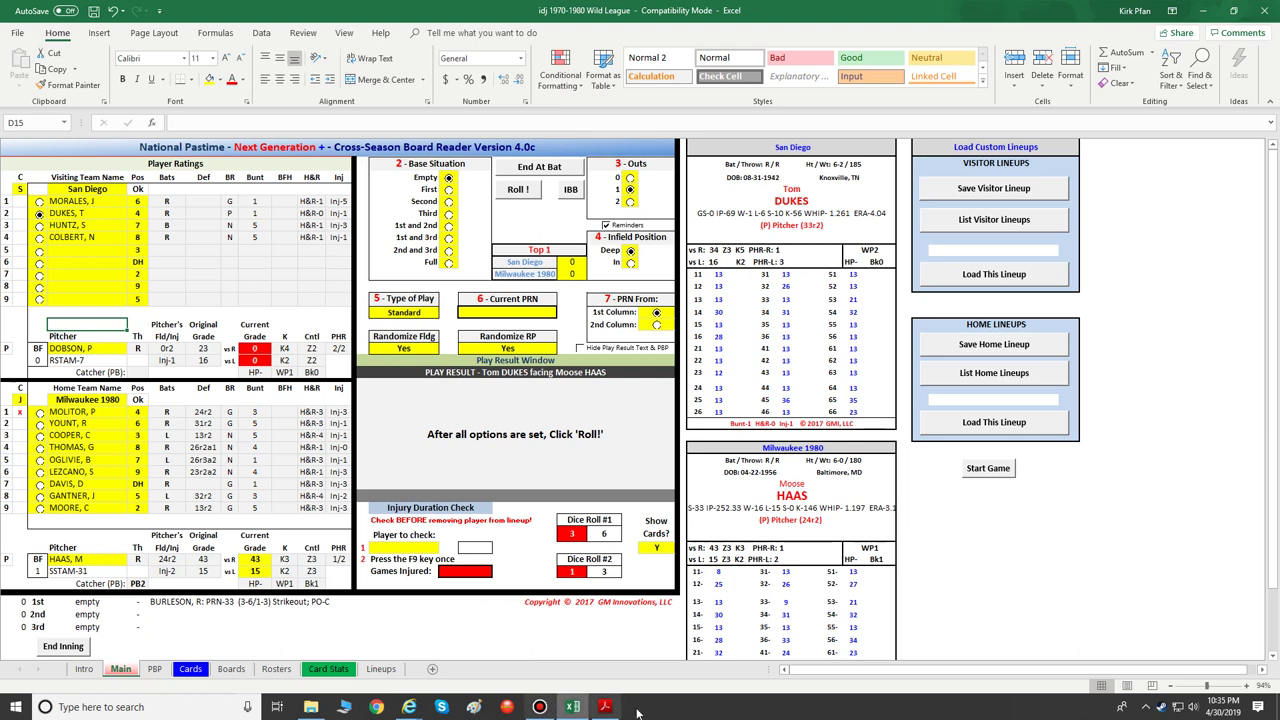
left_click(605, 707)
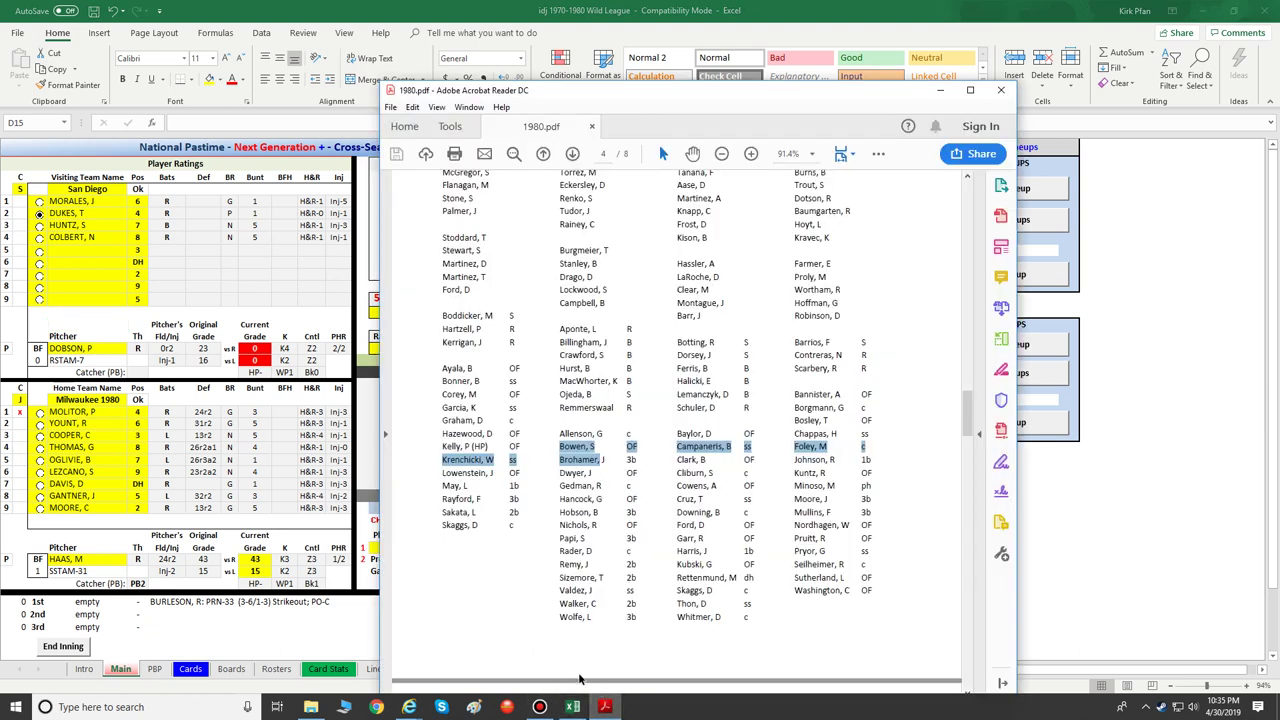
key("super+Down")
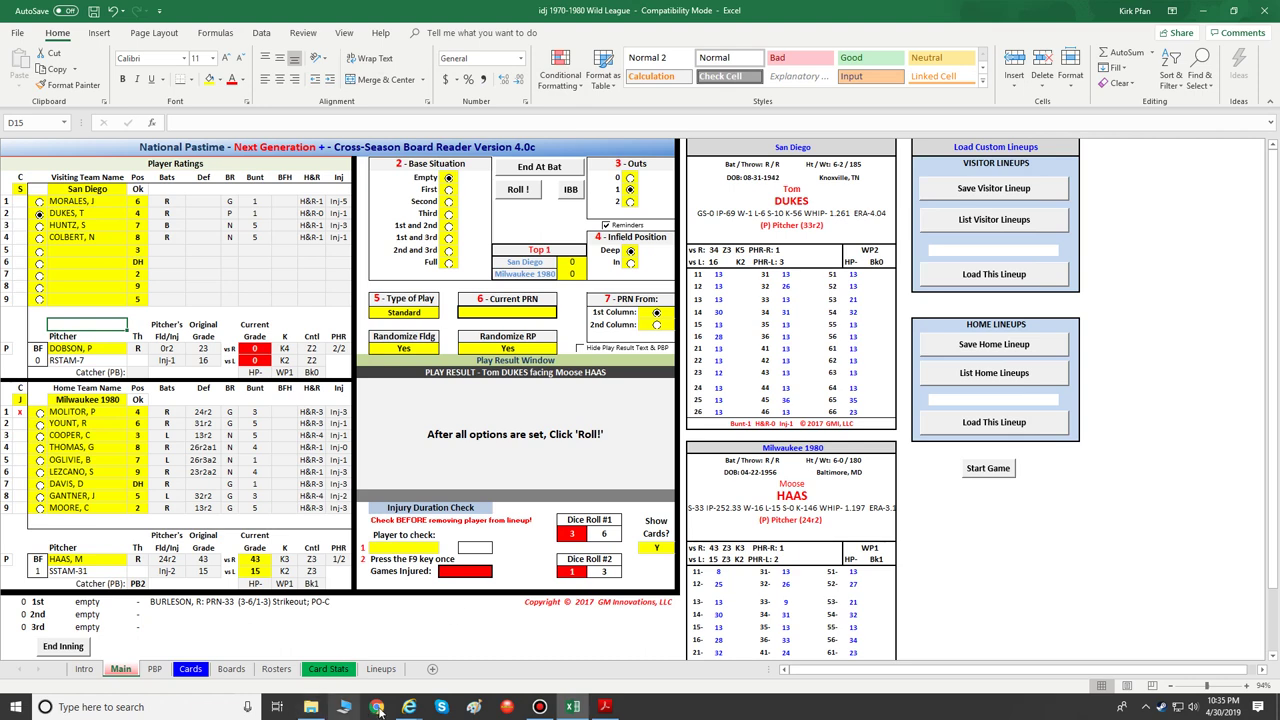
Step: Scroll the manual past Batters Faced counter and Base Situation to Type of Play
mouse_move(408, 710)
left_click(554, 650)
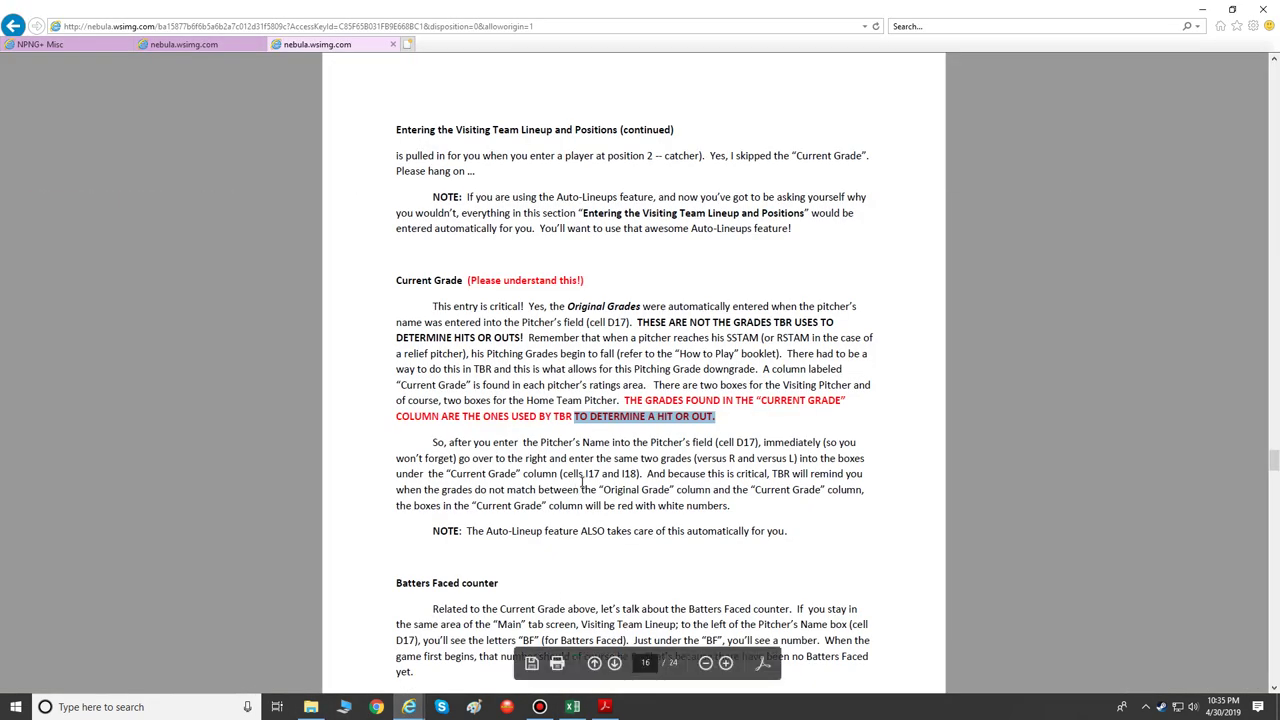
left_click(628, 465)
scroll(629, 468, "down", 3)
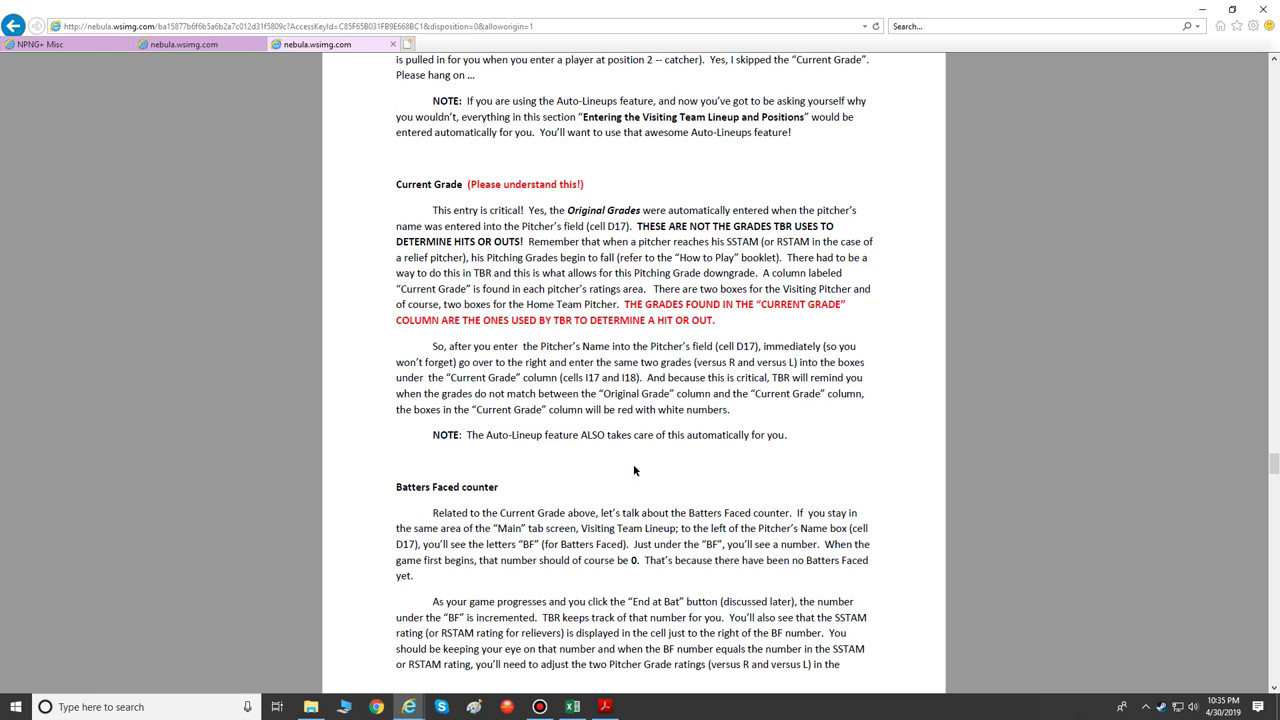
scroll(633, 470, "up", 1)
scroll(633, 466, "down", 7)
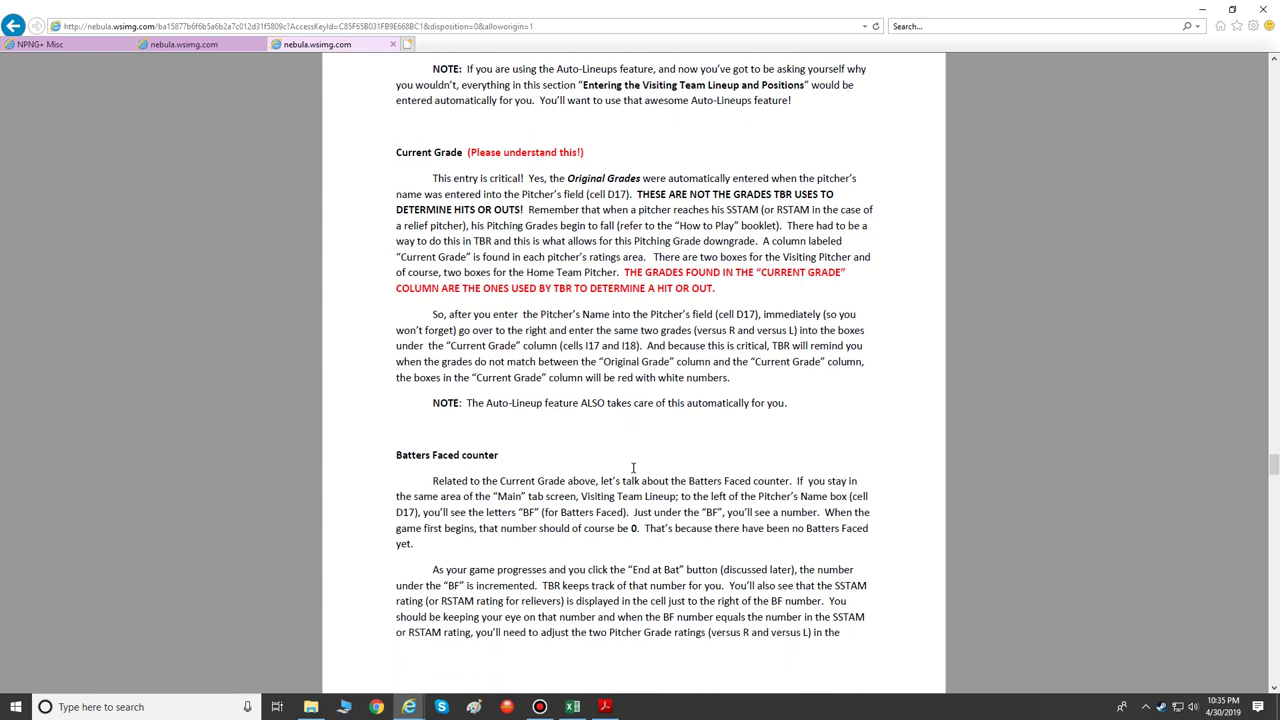
scroll(633, 466, "down", 3)
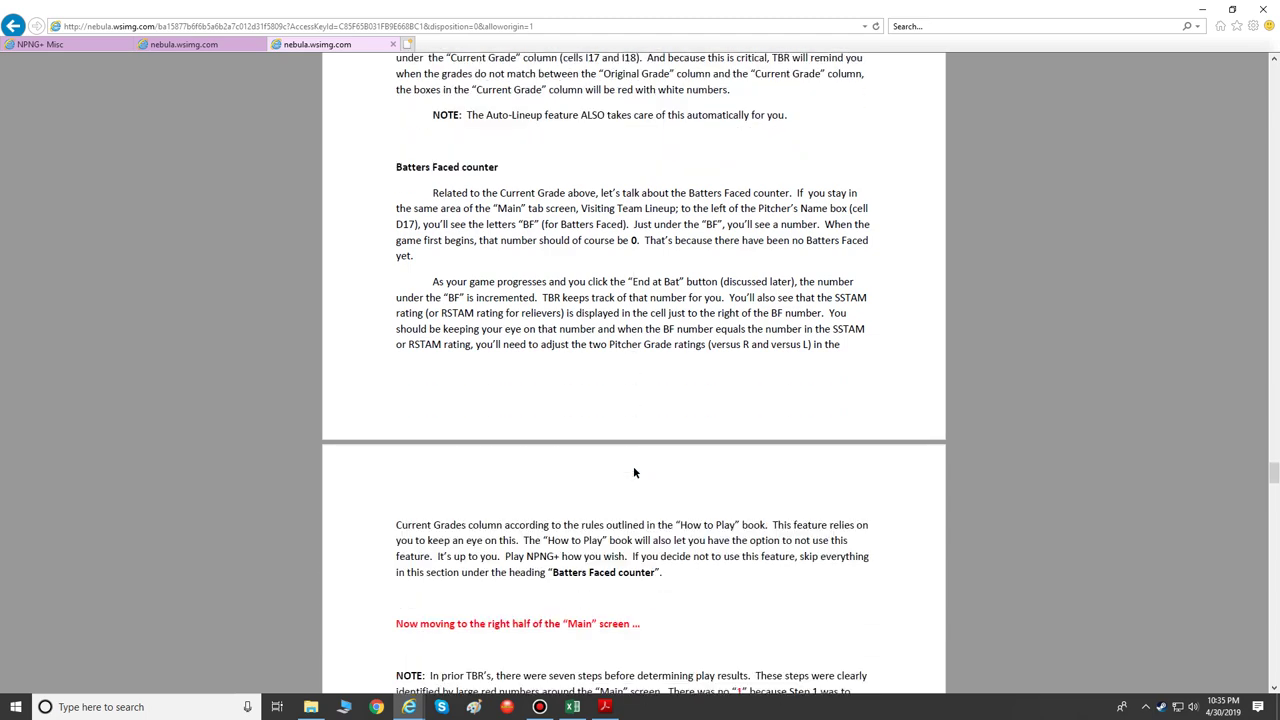
scroll(633, 466, "down", 7)
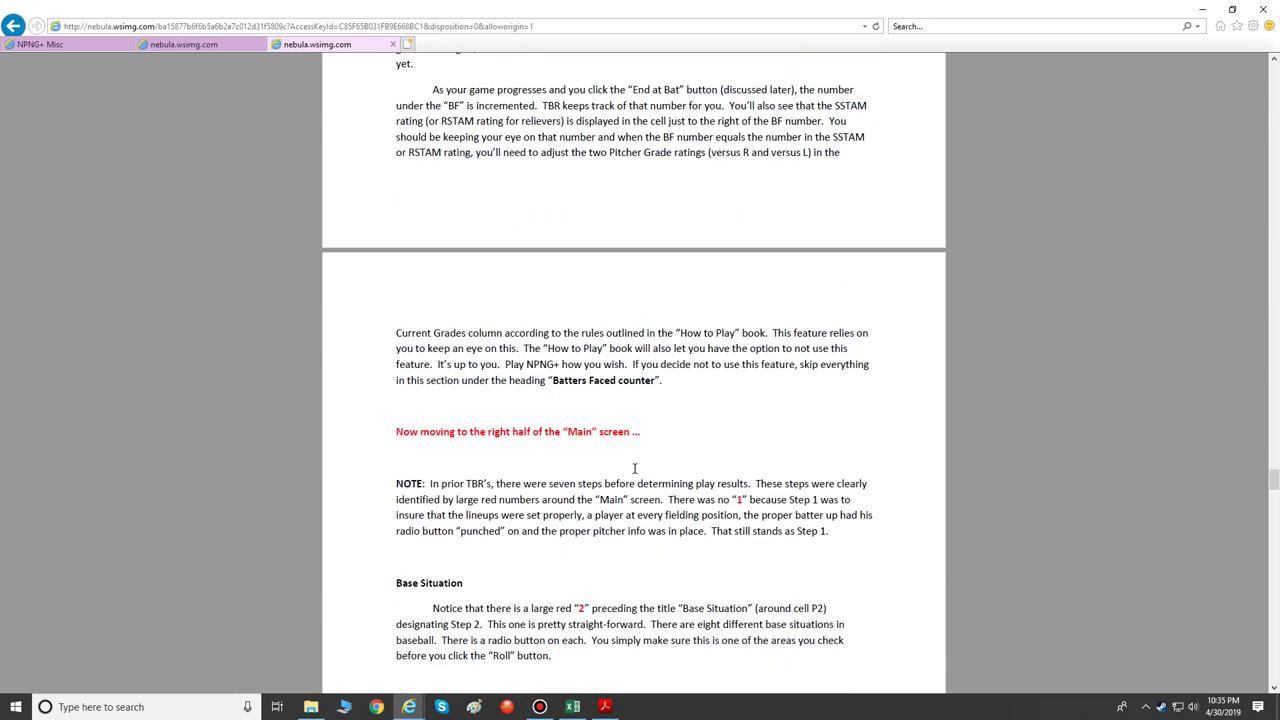
scroll(634, 467, "up", 11)
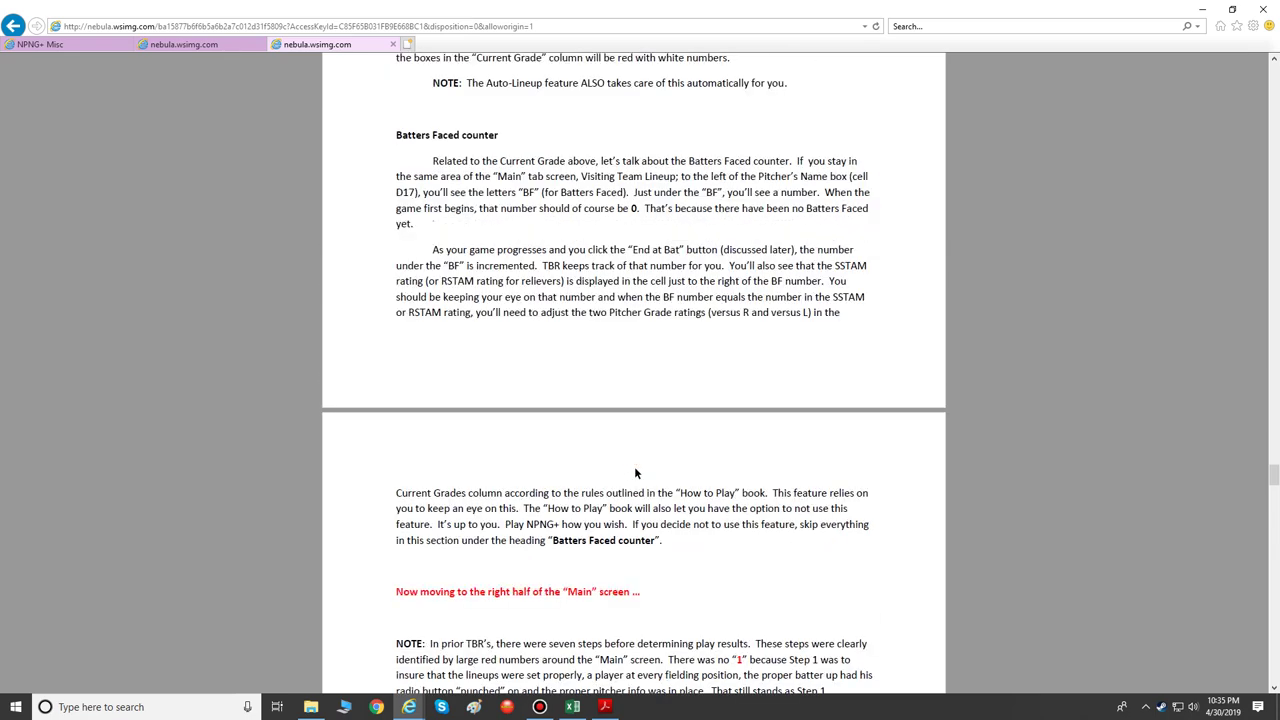
scroll(633, 466, "up", 3)
scroll(633, 466, "down", 16)
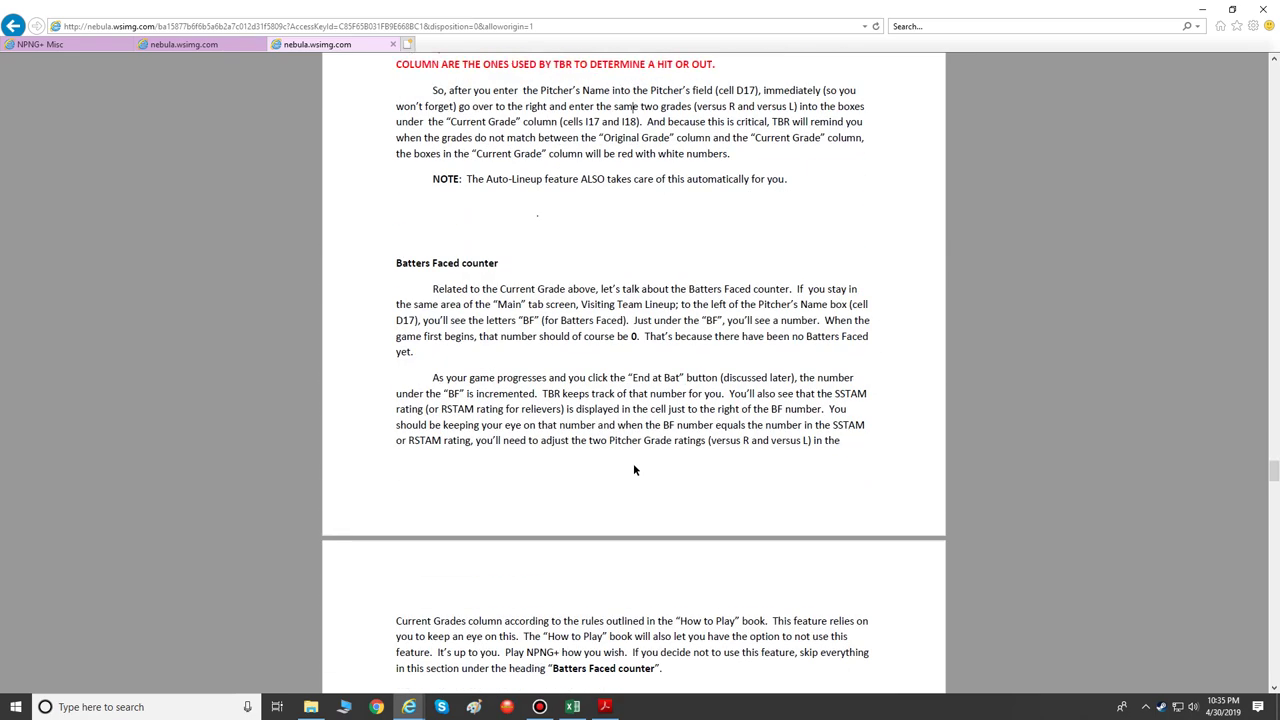
scroll(632, 476, "down", 5)
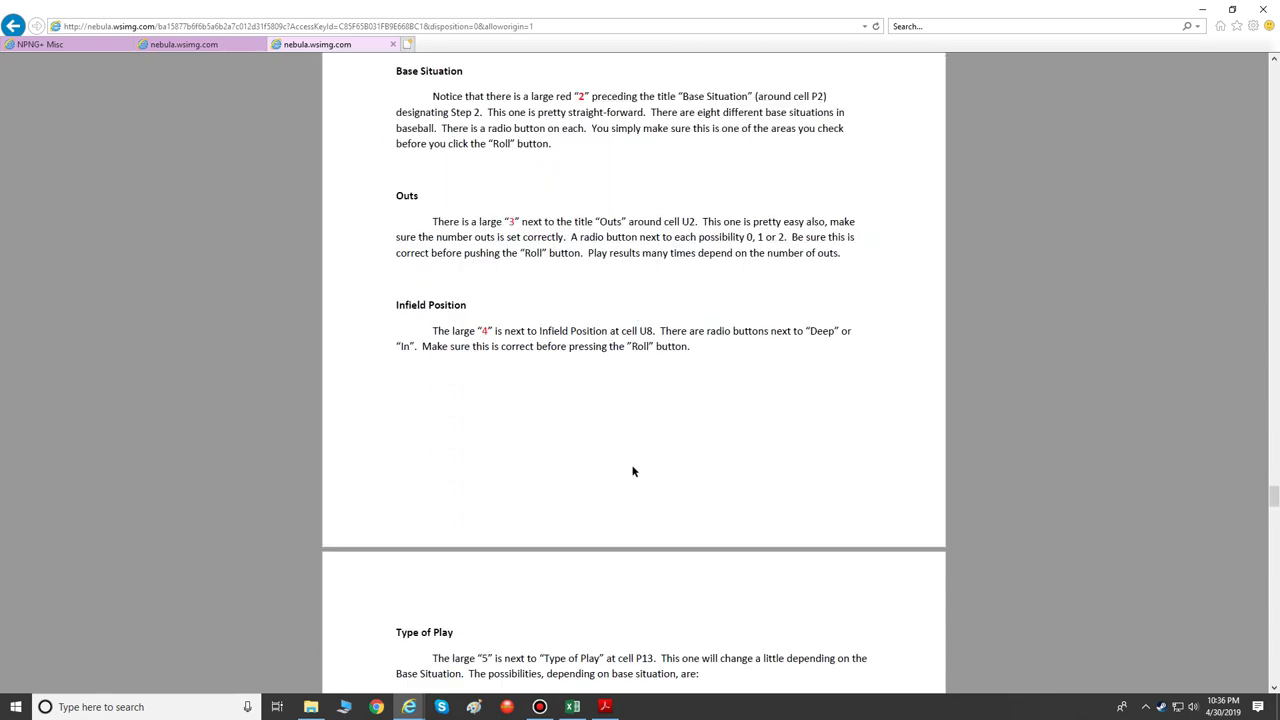
scroll(632, 471, "down", 6)
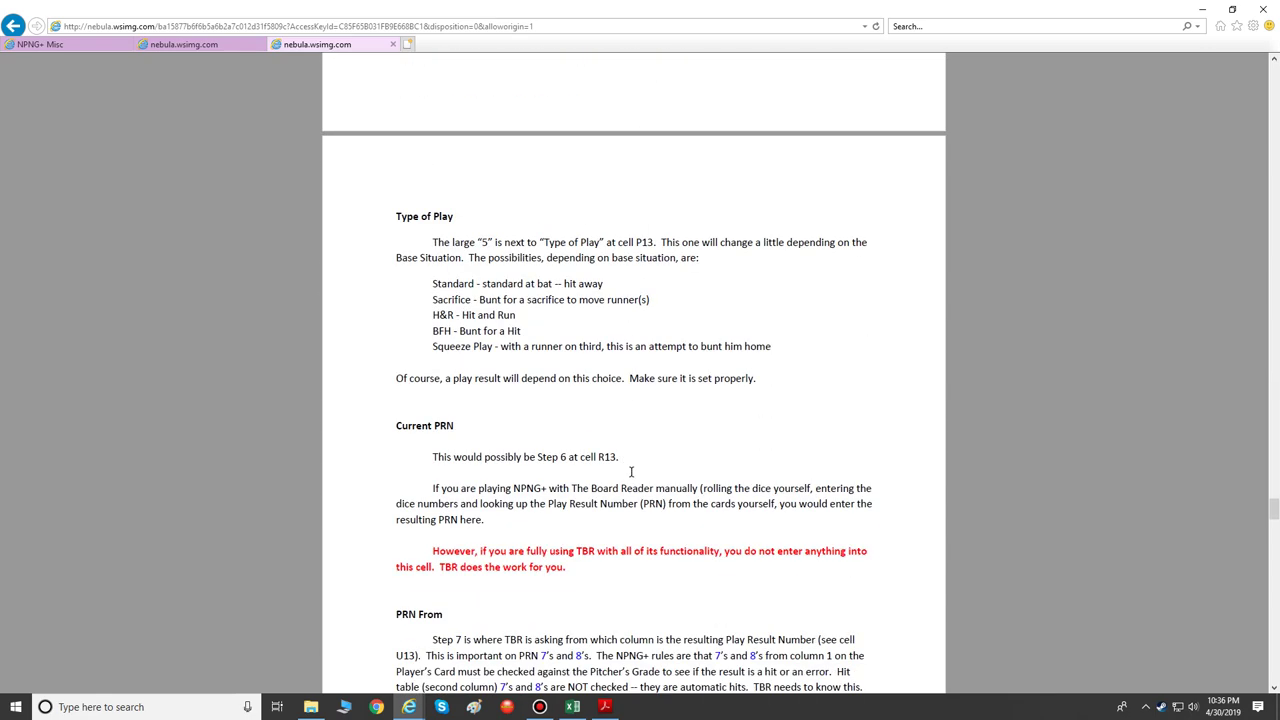
scroll(630, 461, "down", 2)
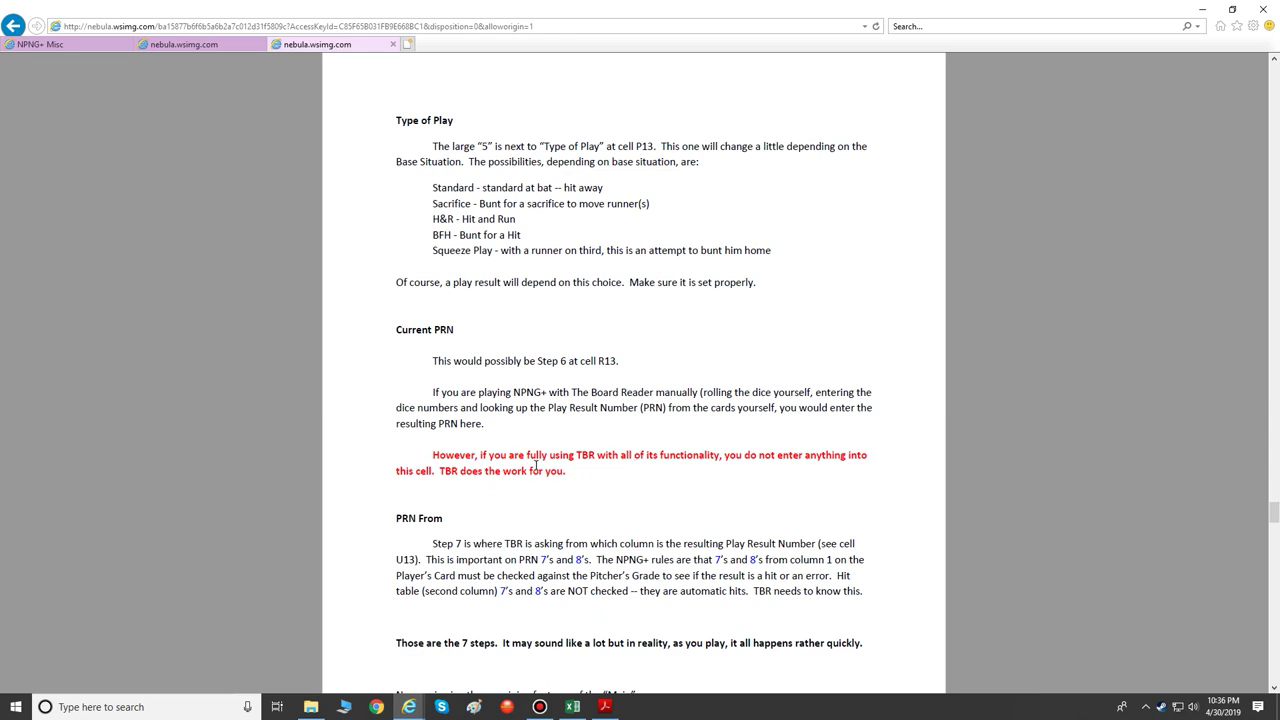
Step: Highlight the red note that TBR fills the Current PRN cell automatically
left_click_drag(420, 436, 612, 508)
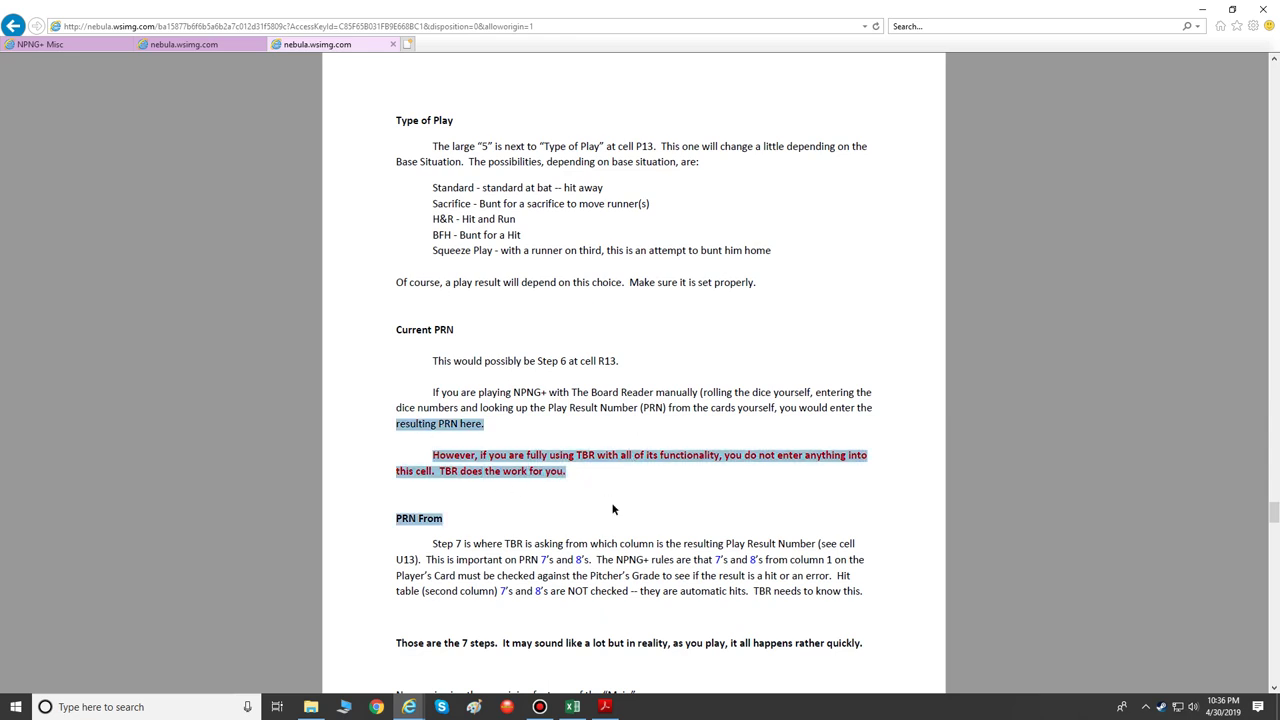
left_click(571, 489)
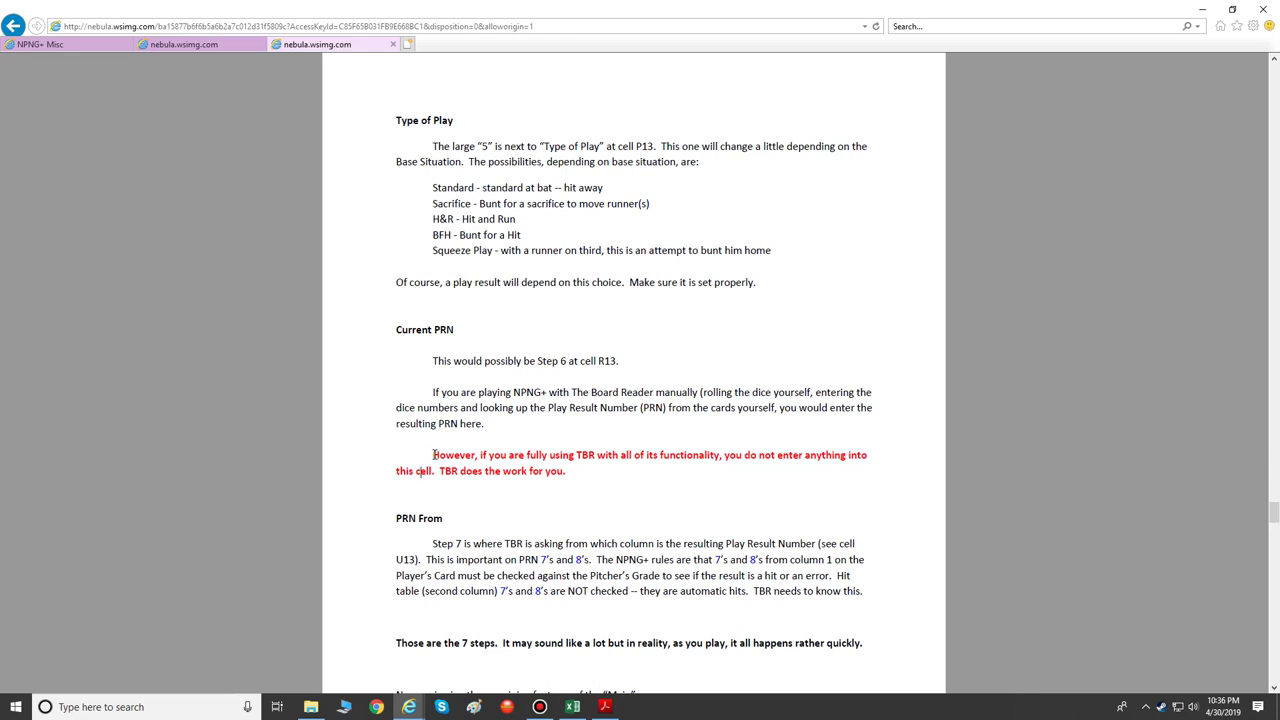
left_click_drag(416, 470, 622, 500)
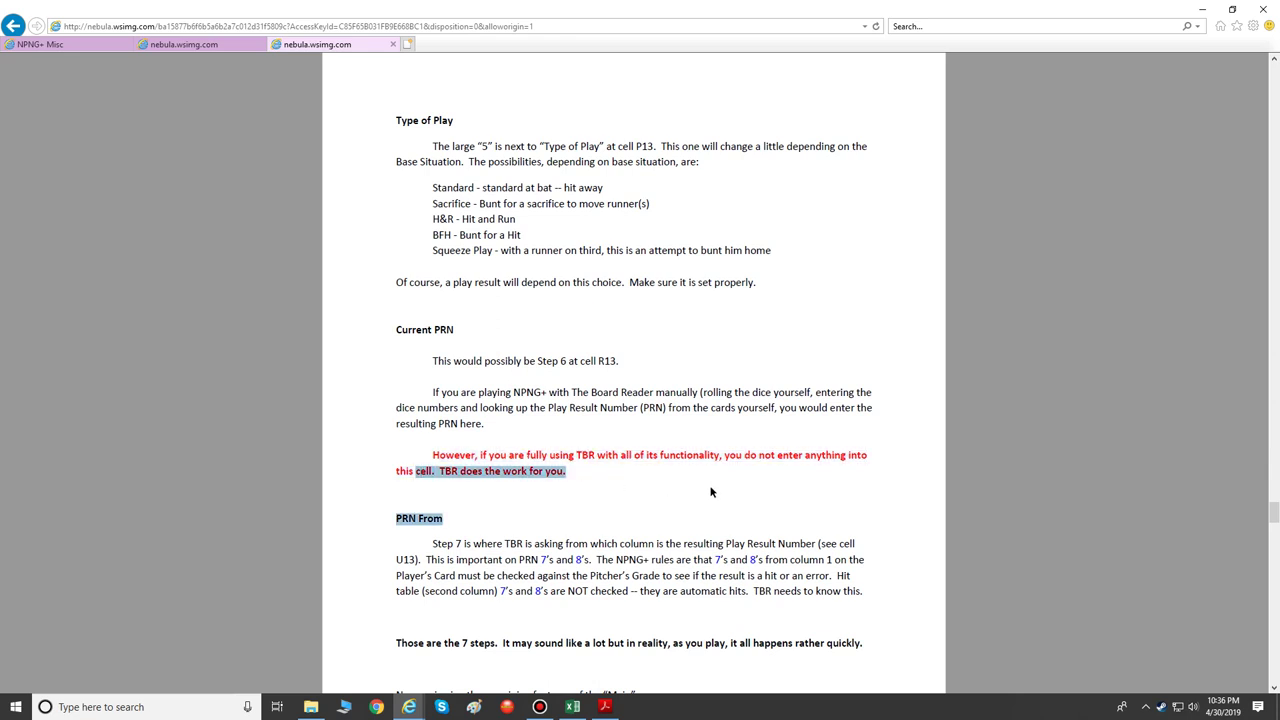
Step: Scroll the manual to its final INDEX page and highlight the heading
left_click(509, 492)
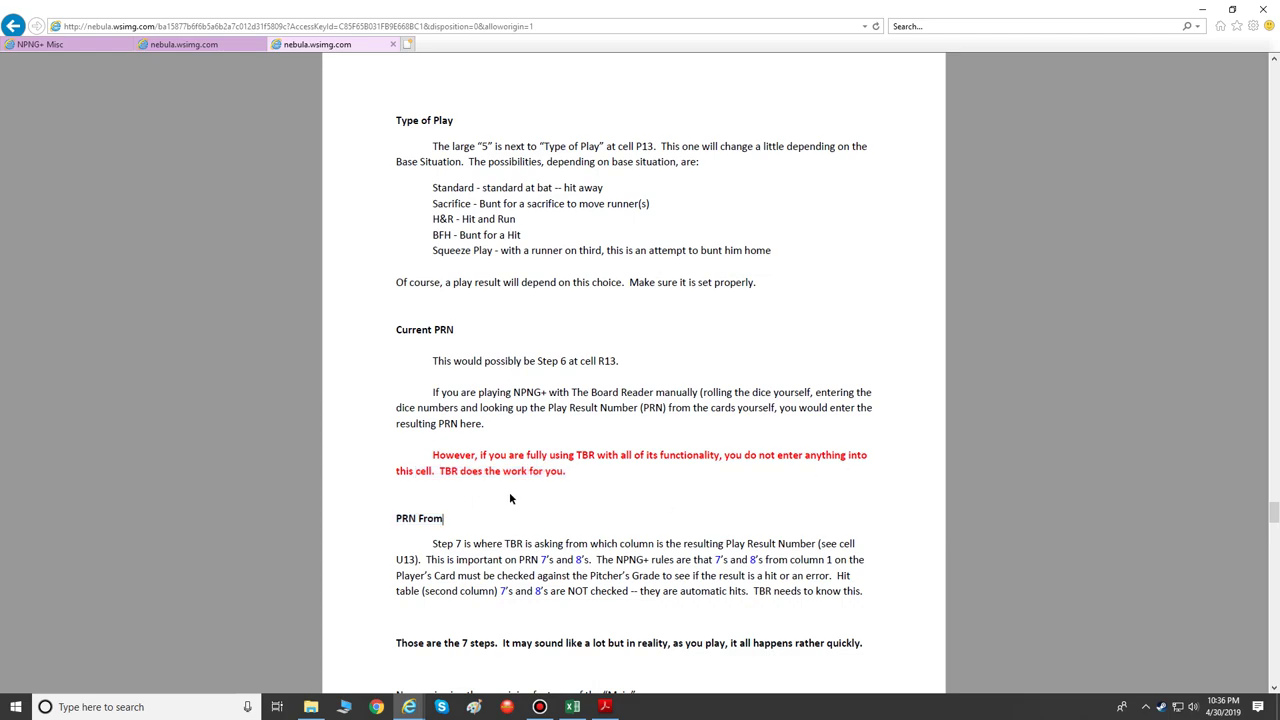
scroll(510, 490, "down", 6)
scroll(520, 515, "down", 12)
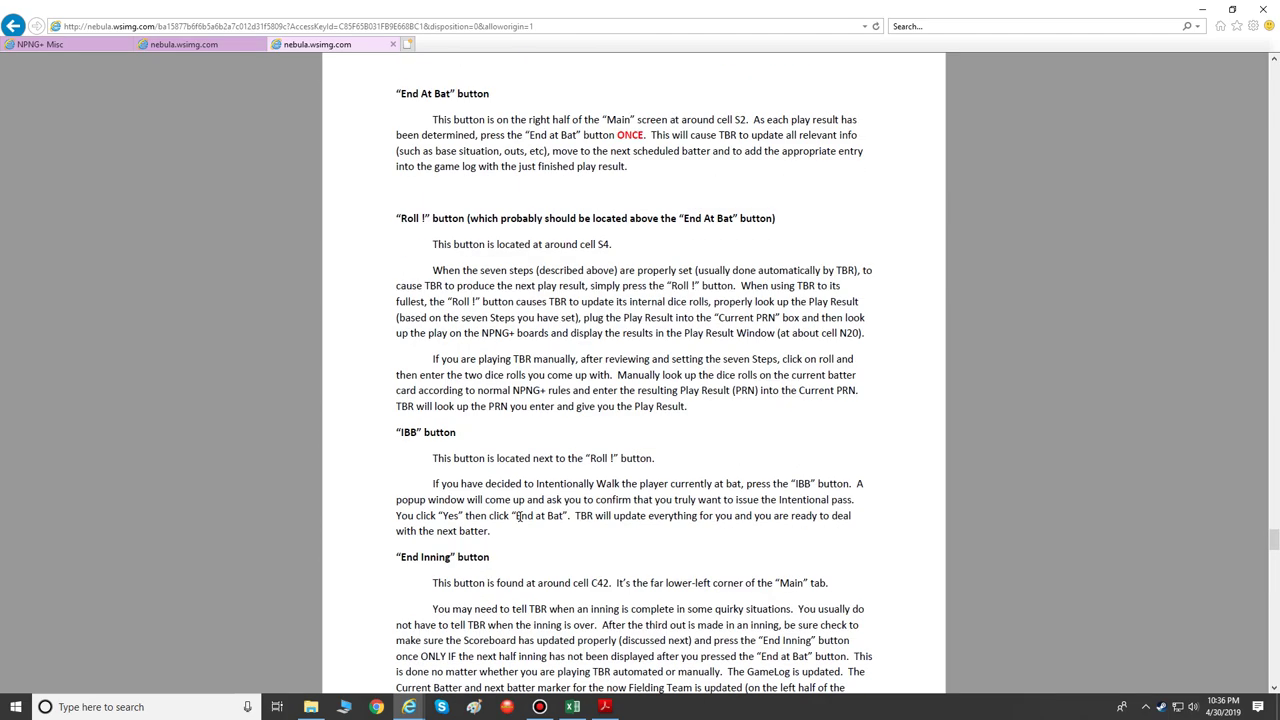
scroll(520, 531, "down", 10)
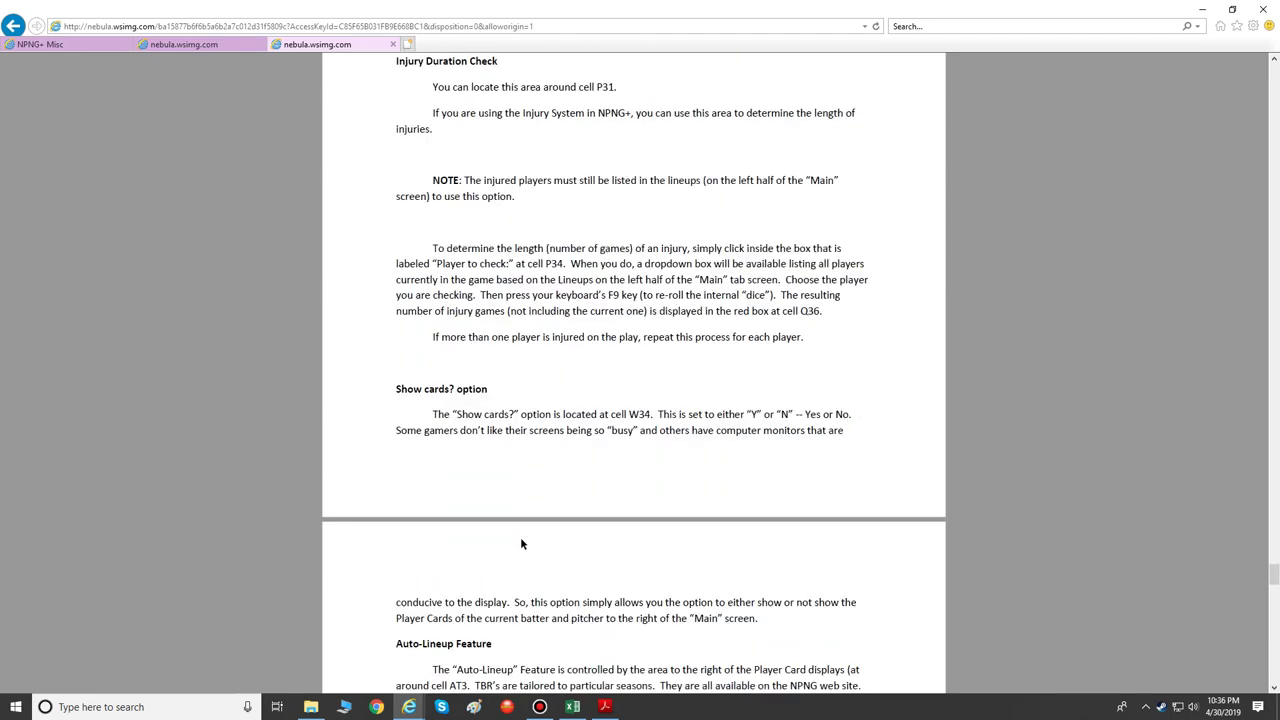
scroll(523, 545, "down", 10)
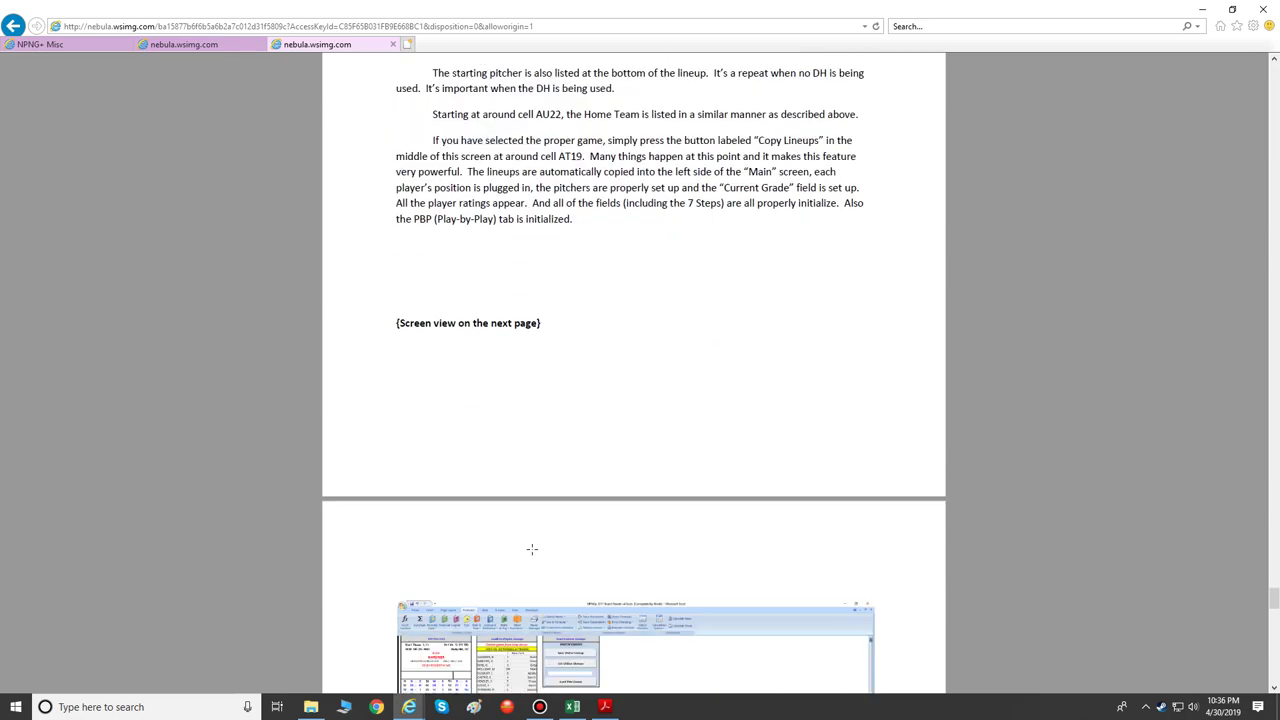
scroll(529, 568, "down", 12)
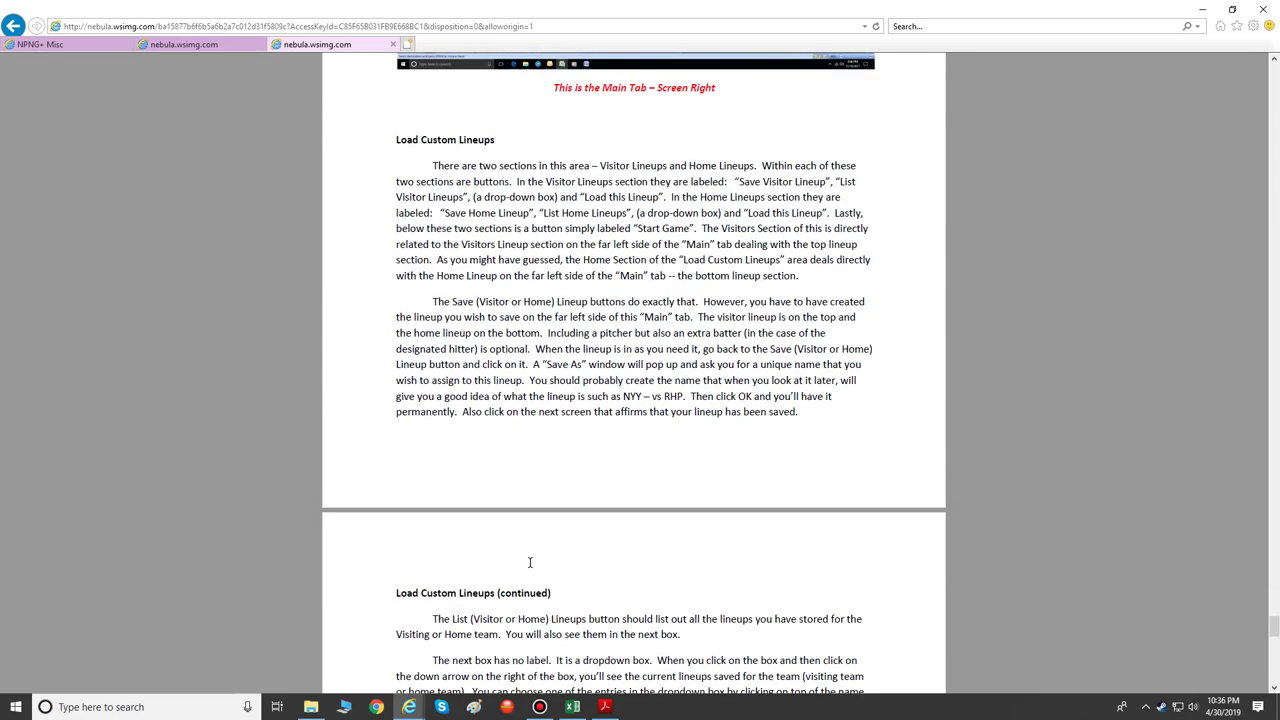
scroll(527, 582, "down", 1)
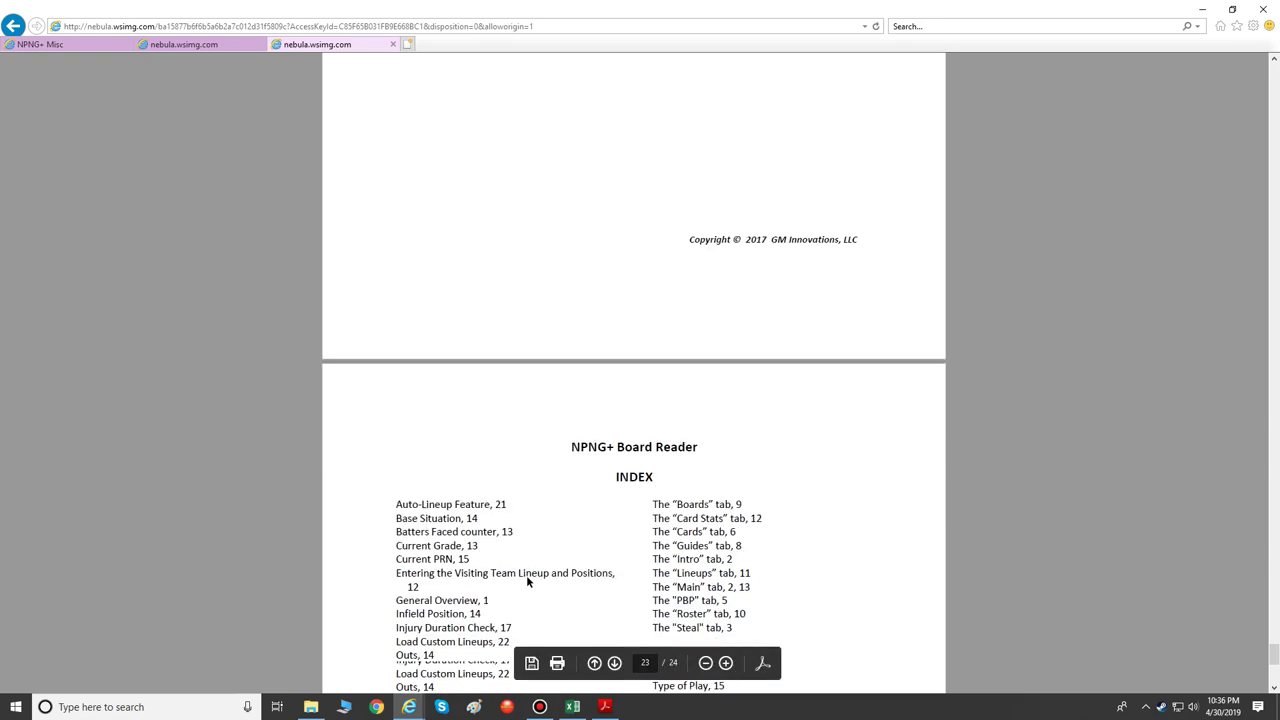
scroll(527, 585, "up", 2)
scroll(527, 589, "down", 3)
scroll(527, 589, "down", 3)
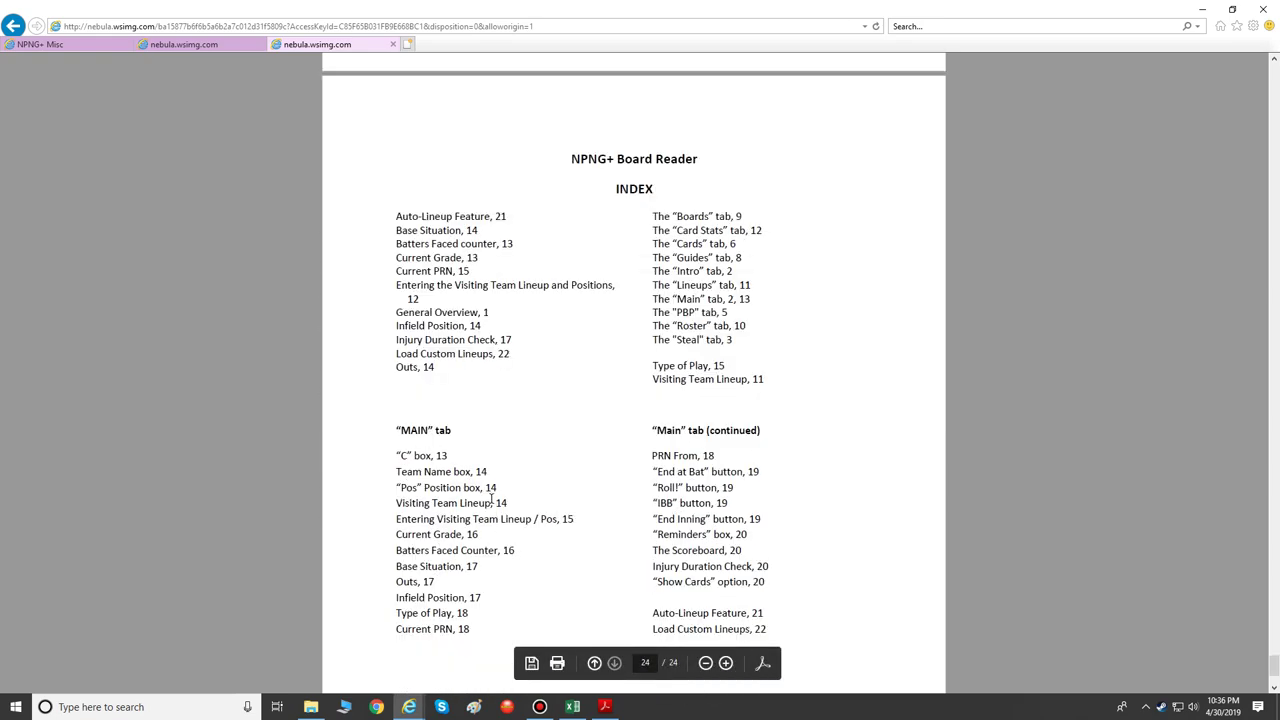
left_click_drag(610, 187, 664, 195)
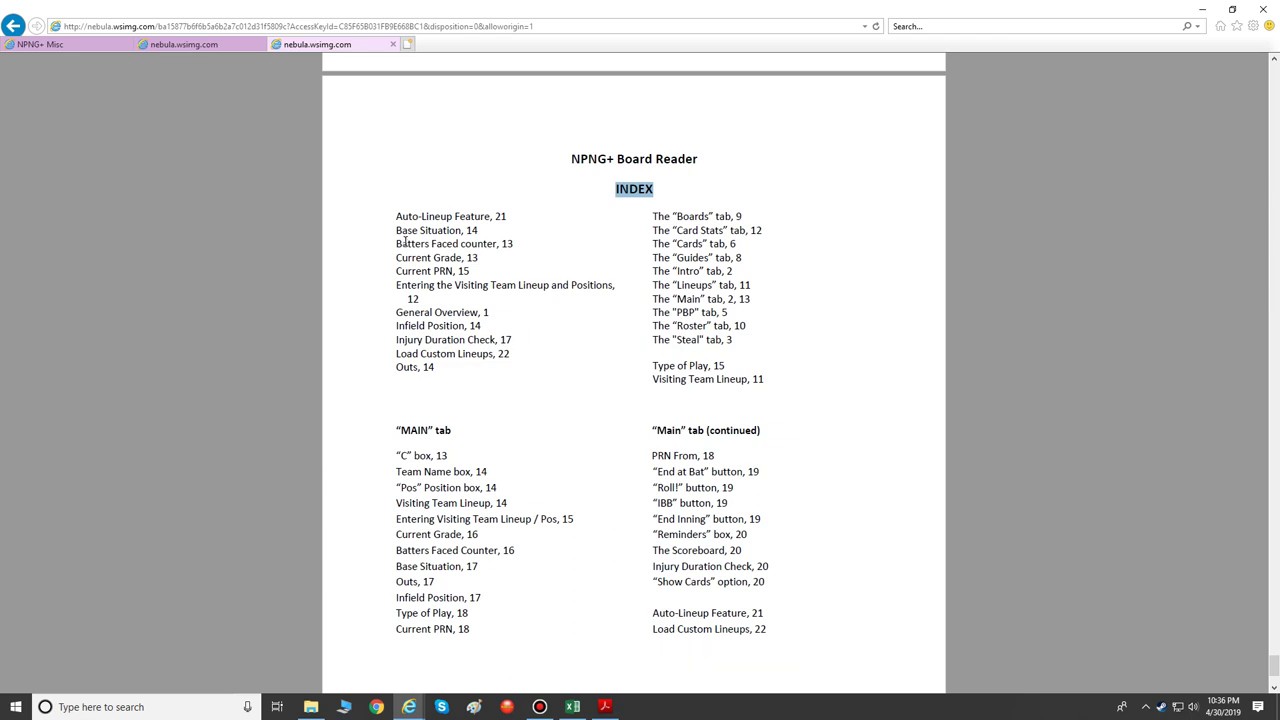
Step: Highlight the index entry 'Base Situation, 14', then return to the Excel workbook
left_click_drag(395, 230, 482, 231)
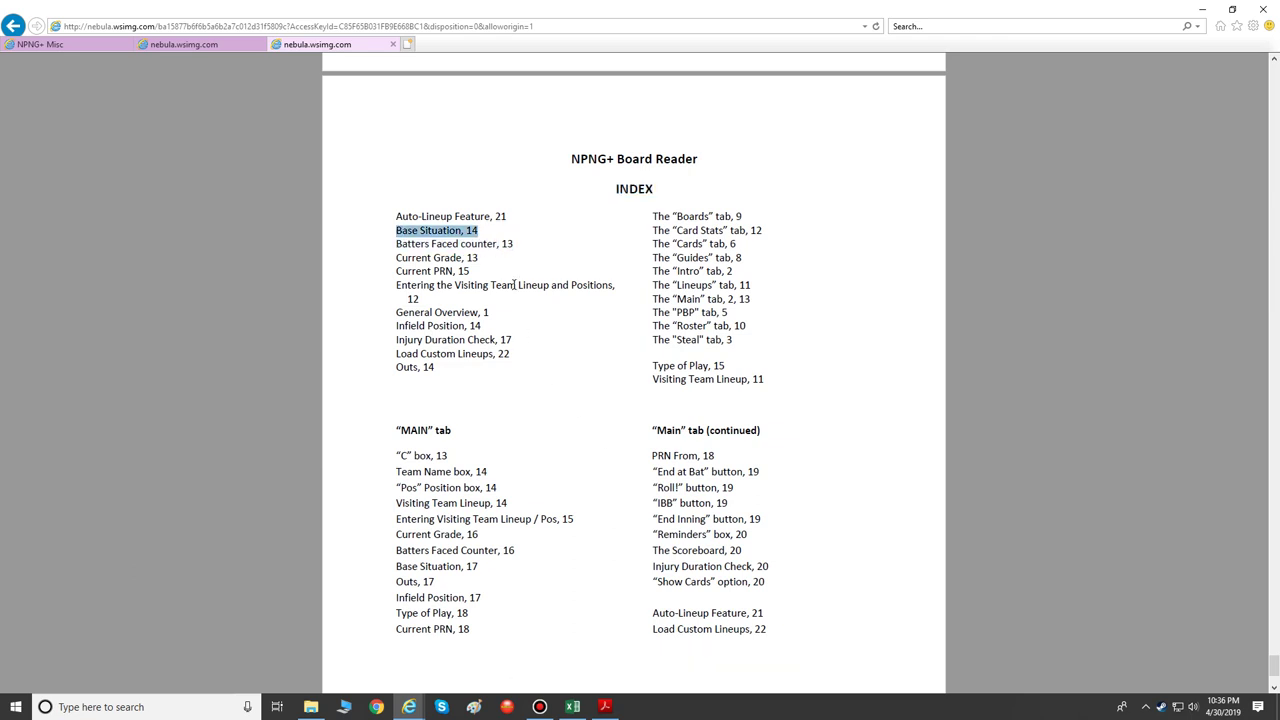
left_click(604, 707)
left_click(572, 707)
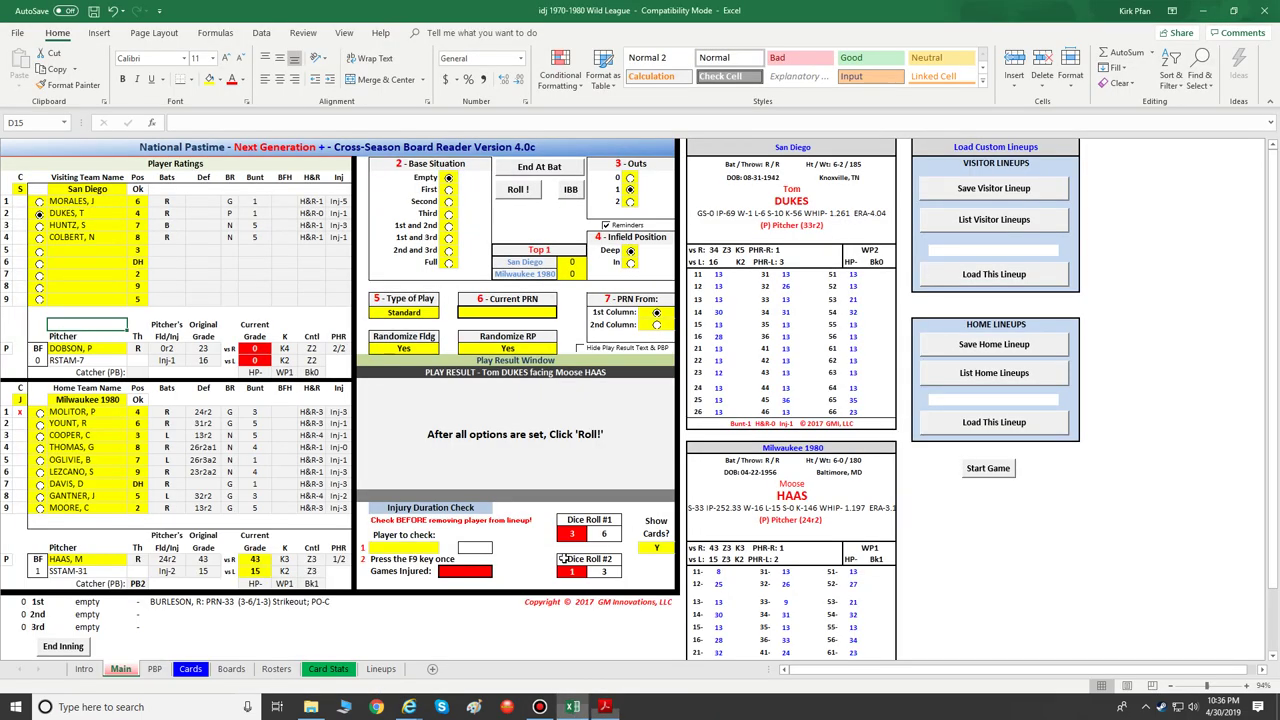
Step: Keep Type of Play as Standard and play Dukes's and Huntz's at-bats to finish the top of the 1st
left_click(425, 312)
left_click(445, 313)
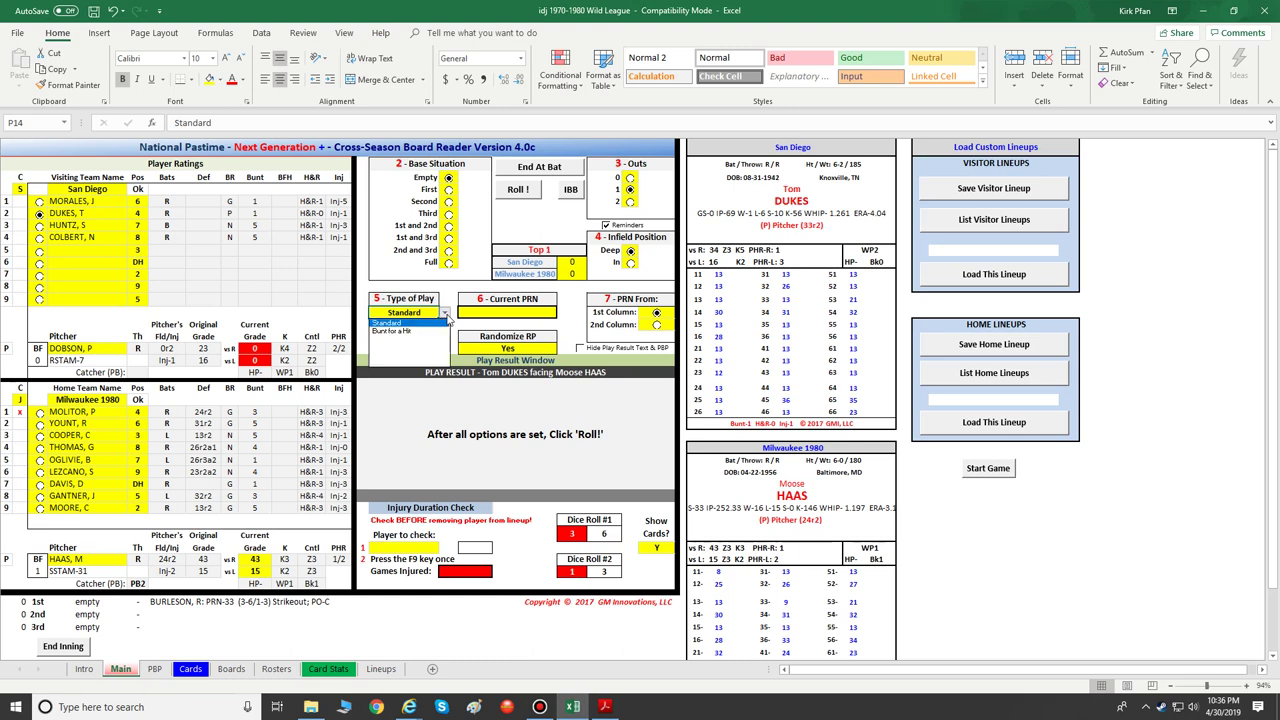
left_click(392, 323)
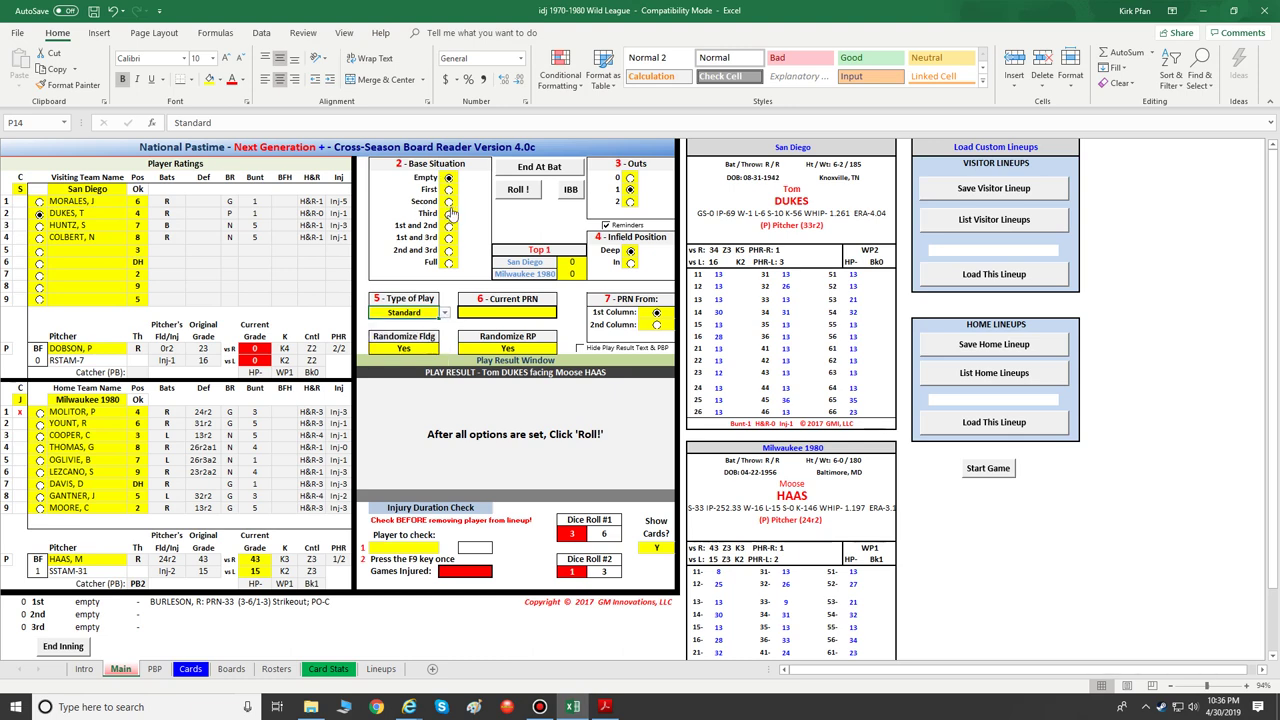
left_click(530, 191)
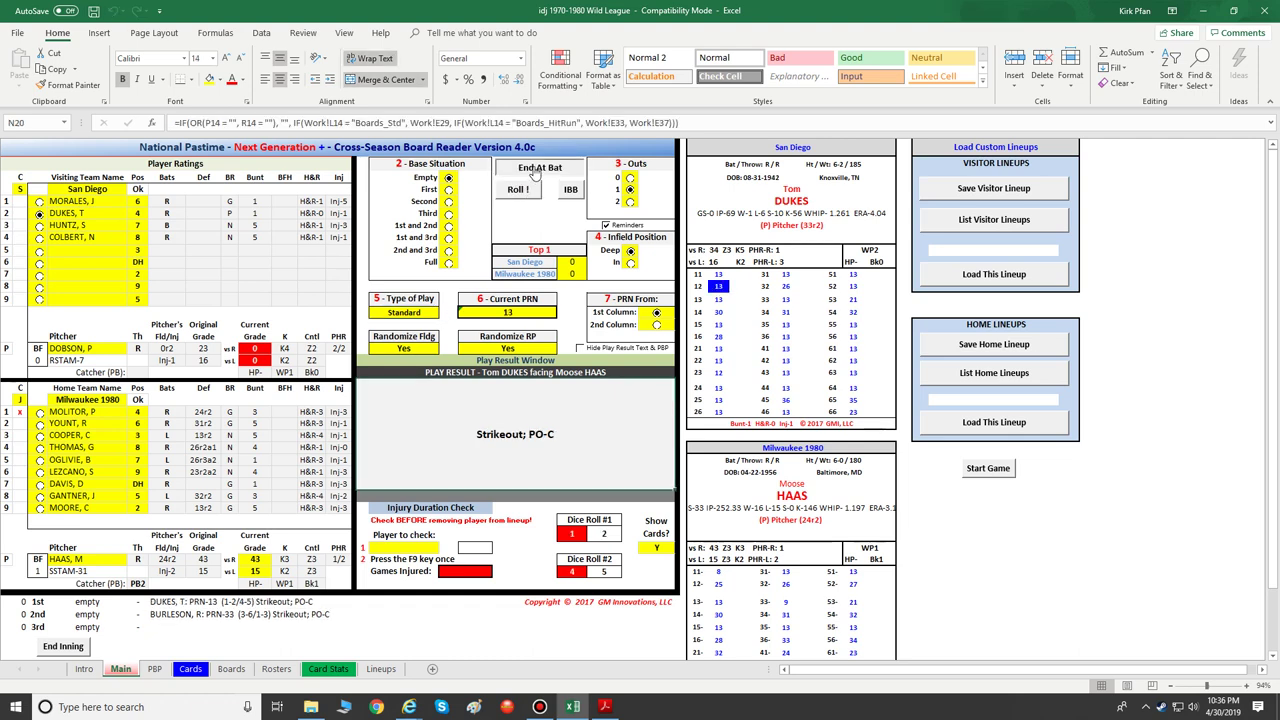
left_click(535, 169)
left_click(517, 190)
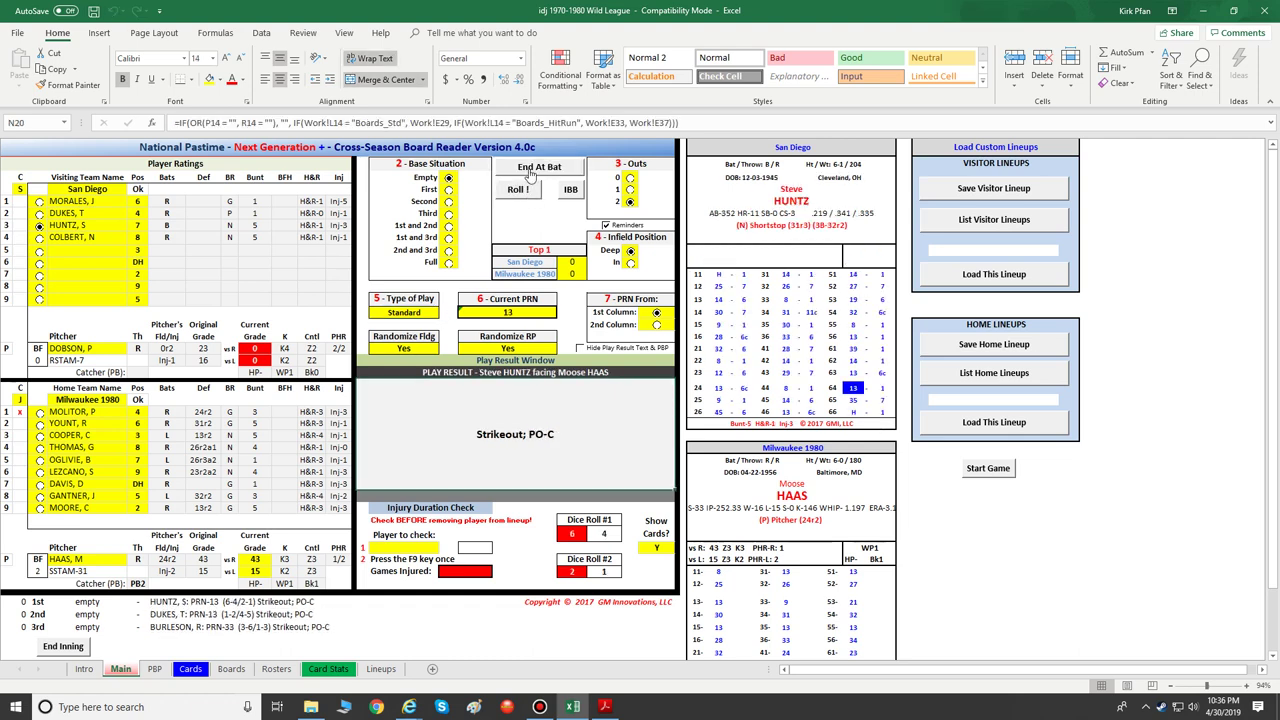
left_click(530, 170)
Step: Play Molitor's, Yount's and Cooper's at-bats, leaving Cooper on first
left_click(522, 190)
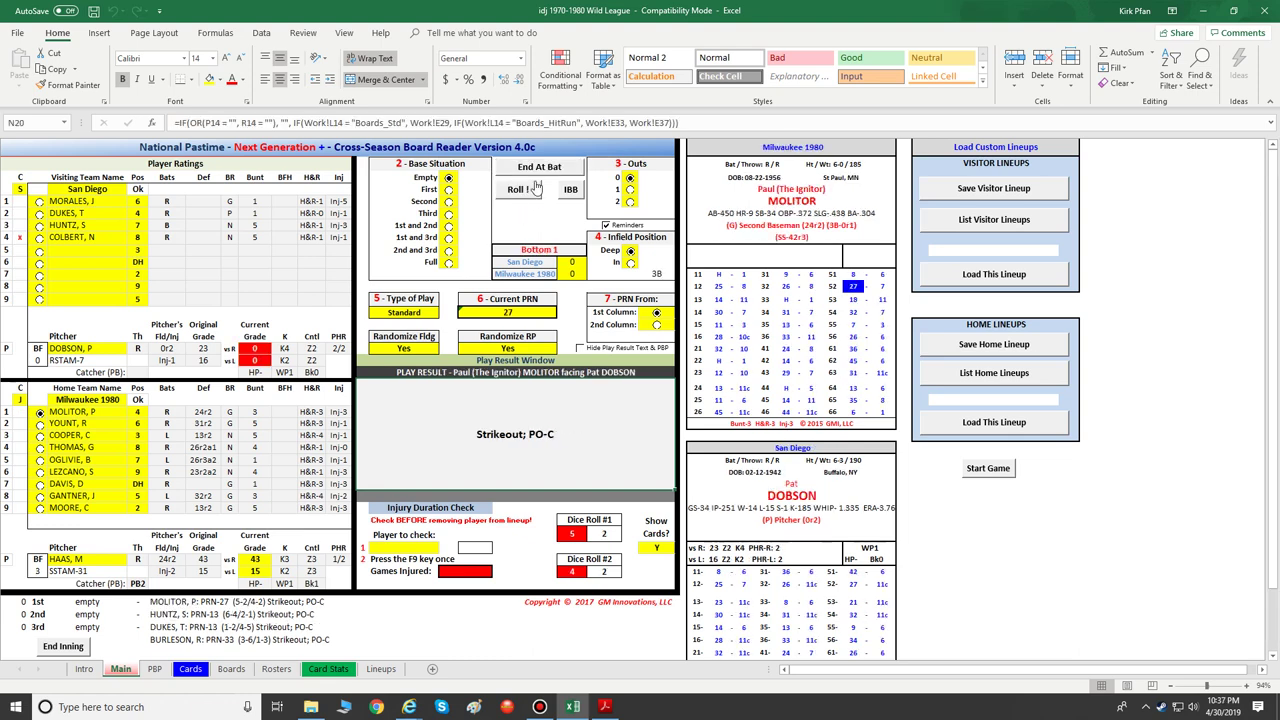
left_click(535, 189)
left_click(524, 196)
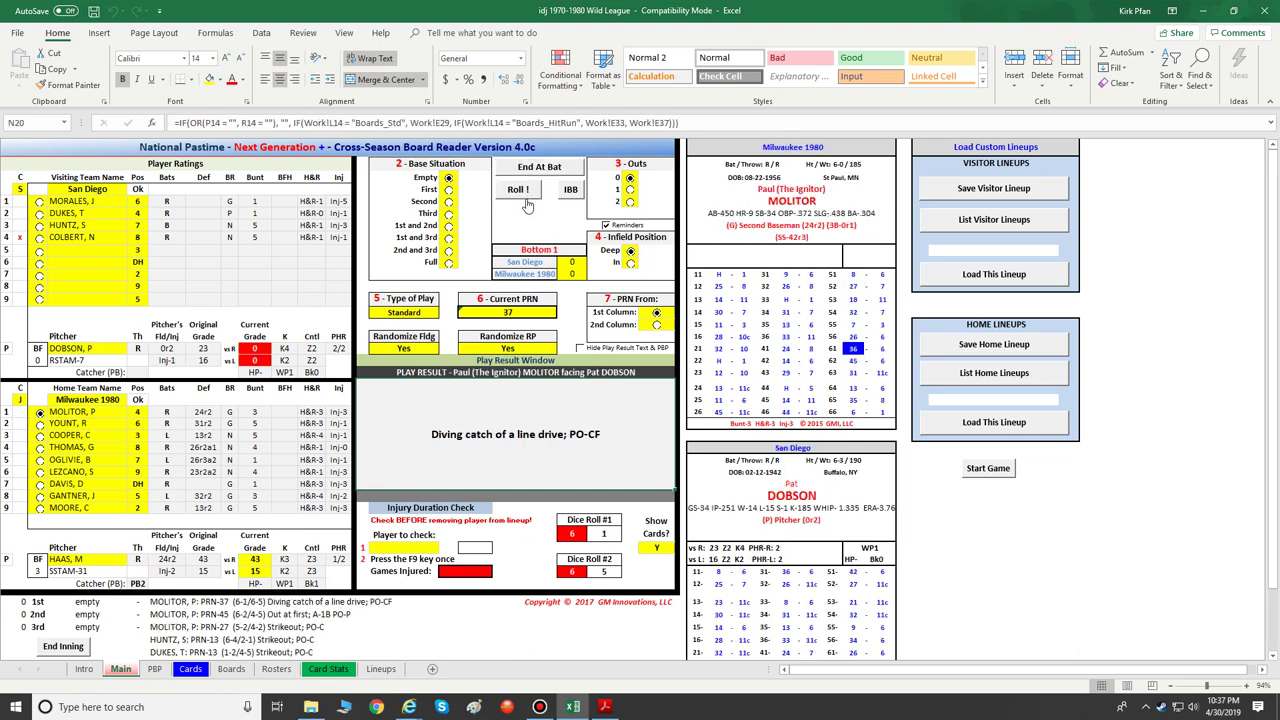
left_click(528, 170)
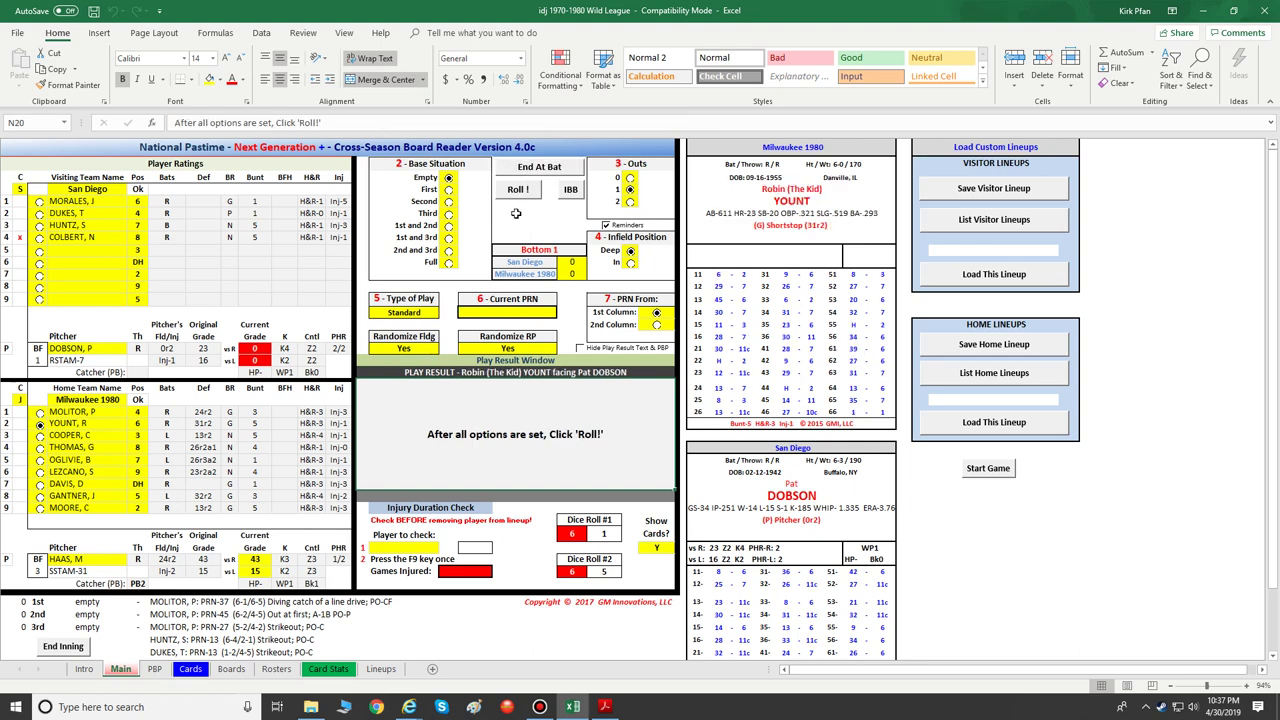
left_click(518, 190)
left_click(530, 168)
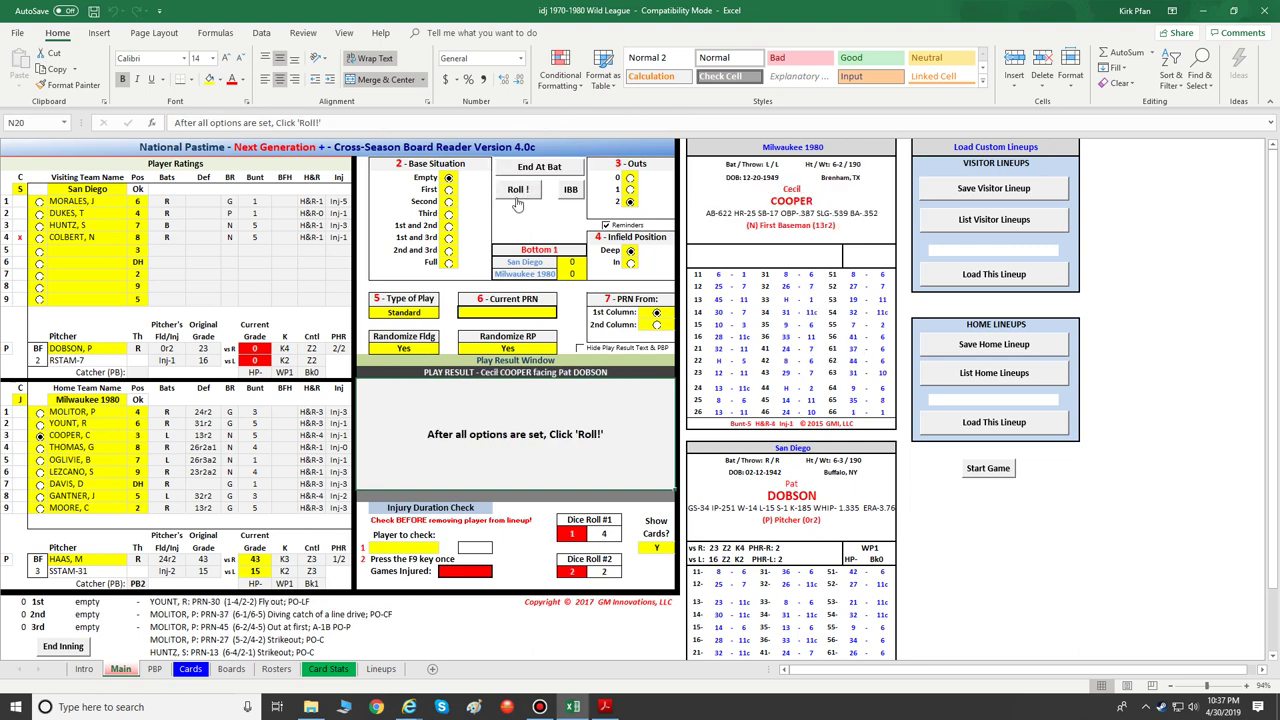
left_click(518, 190)
left_click(540, 168)
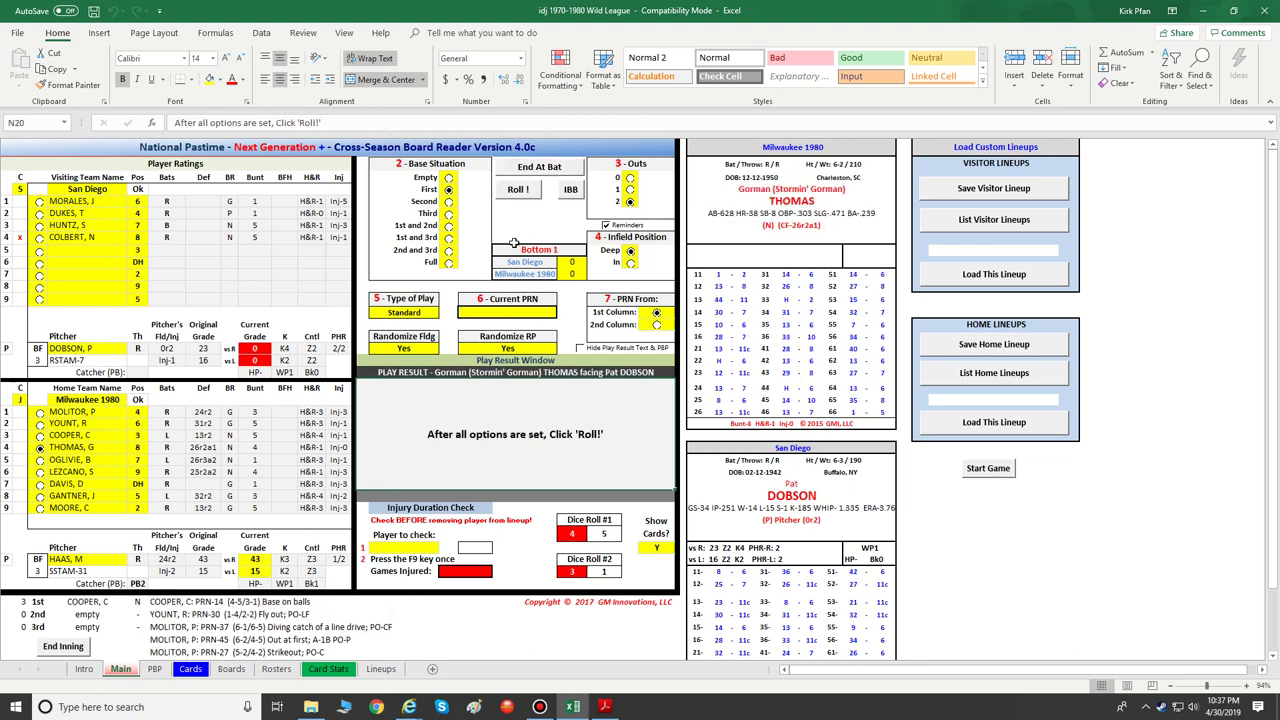
Step: Confirm Standard type of play and set the infield to play deep
left_click(424, 313)
left_click(445, 313)
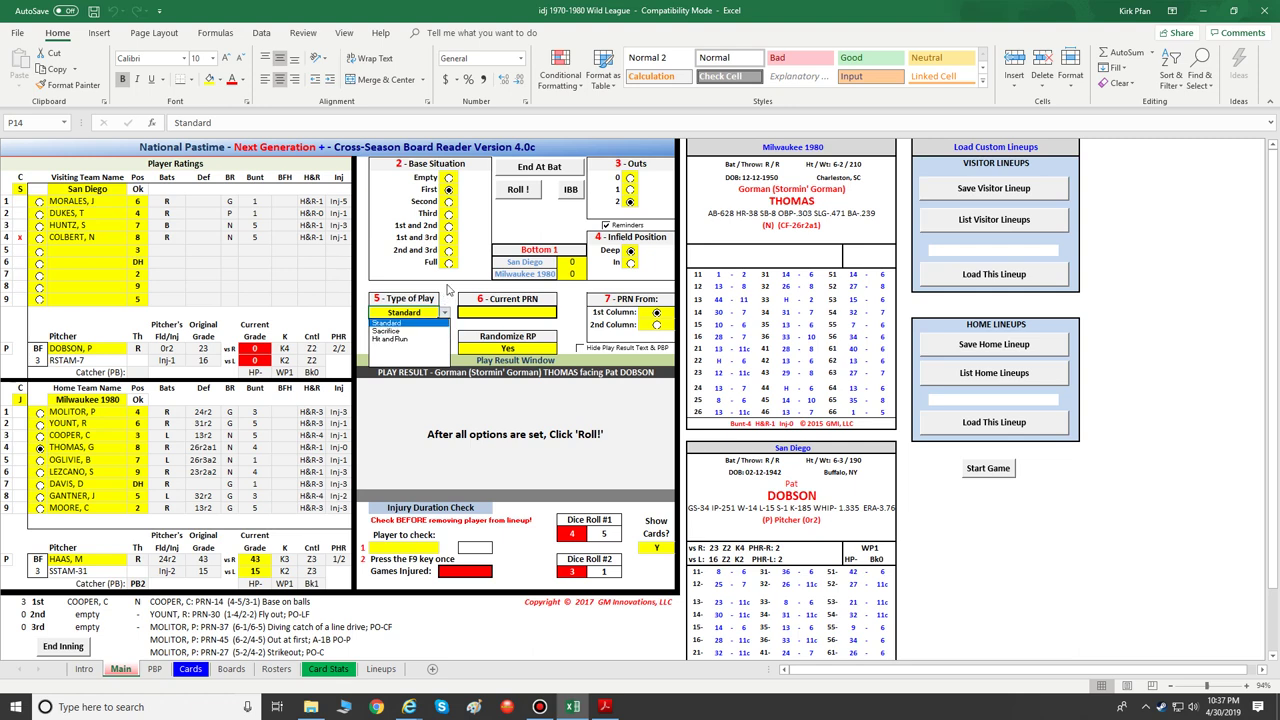
left_click(448, 289)
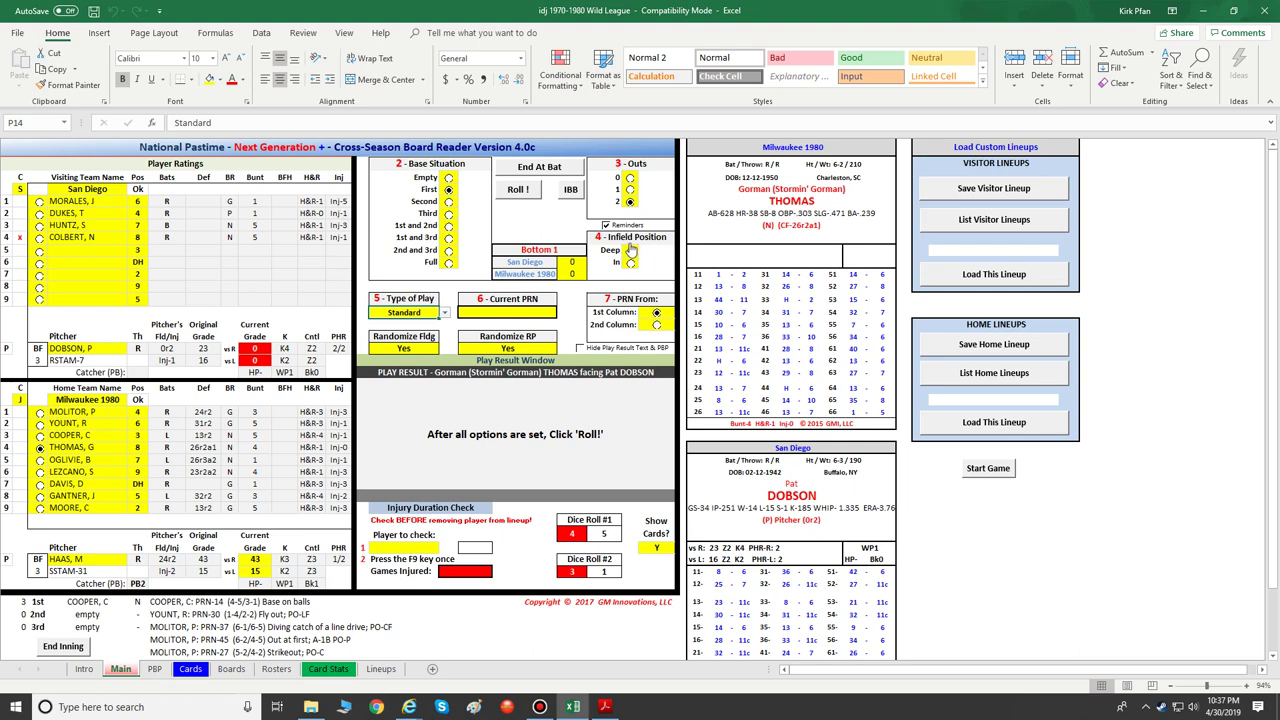
left_click(630, 250)
left_click(631, 263)
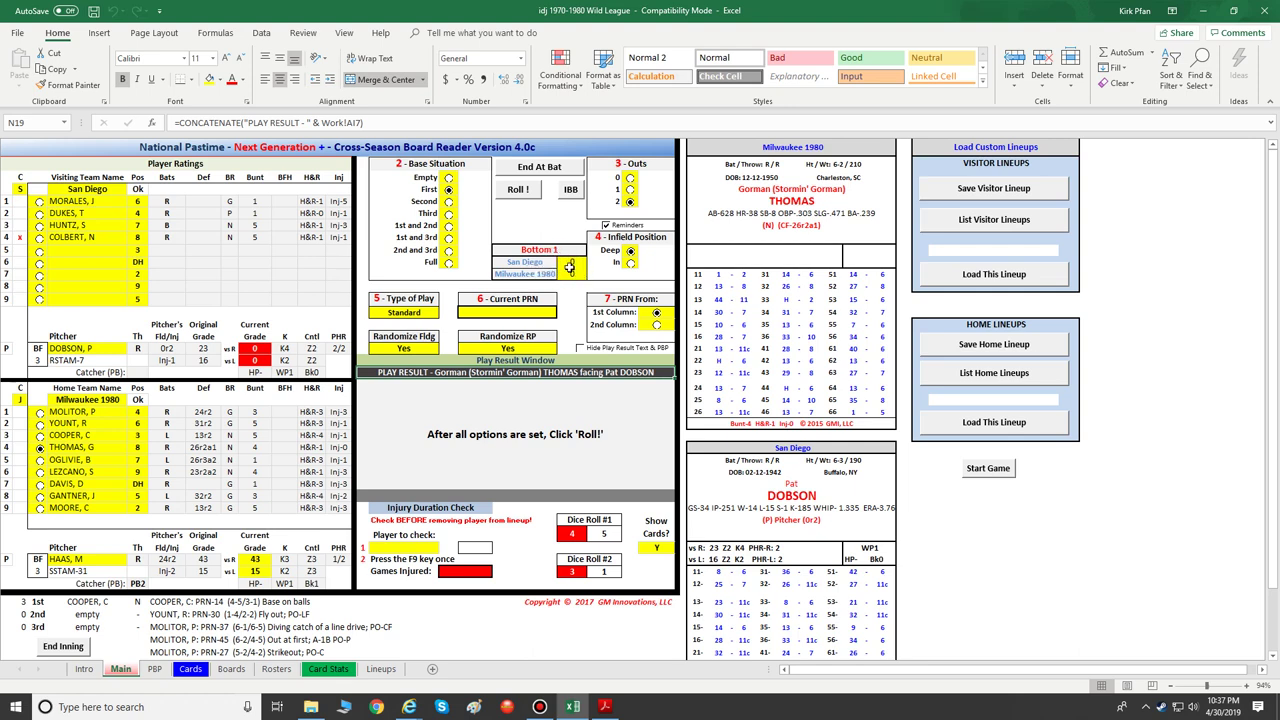
Step: Bring the Board Reader manual back up in Internet Explorer and scroll it back to the start
left_click(604, 707)
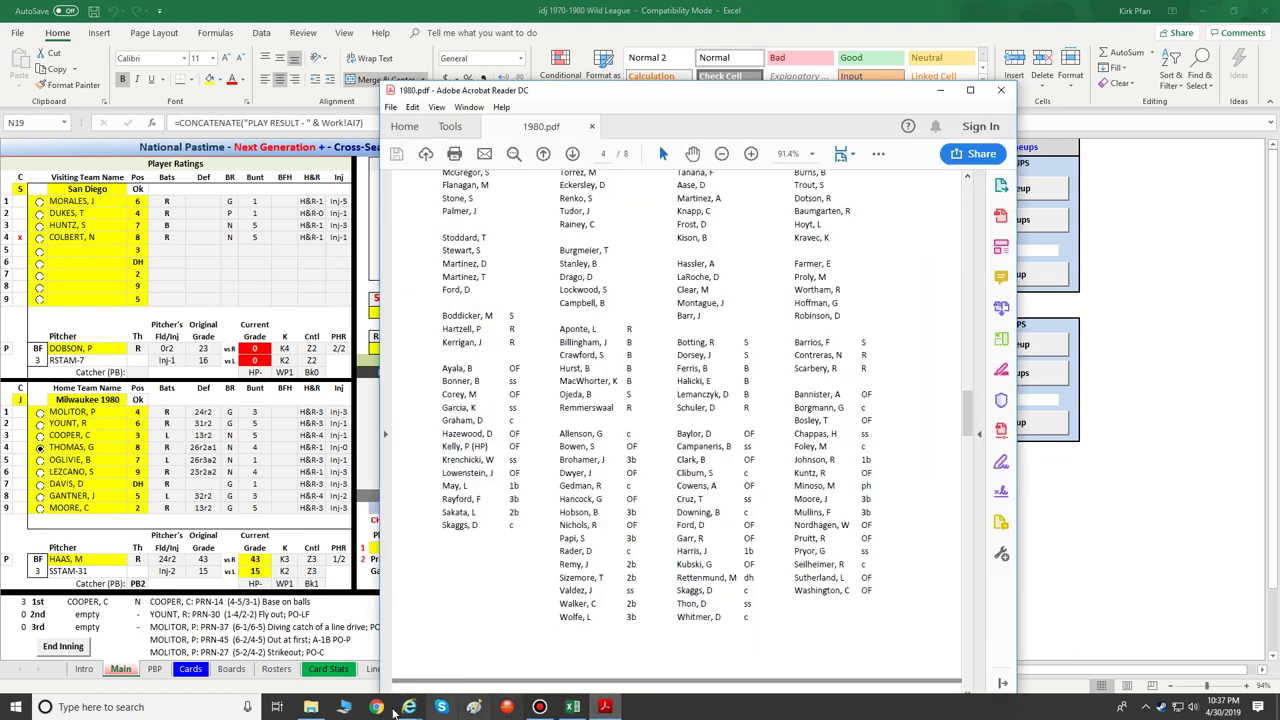
left_click(409, 707)
left_click(499, 648)
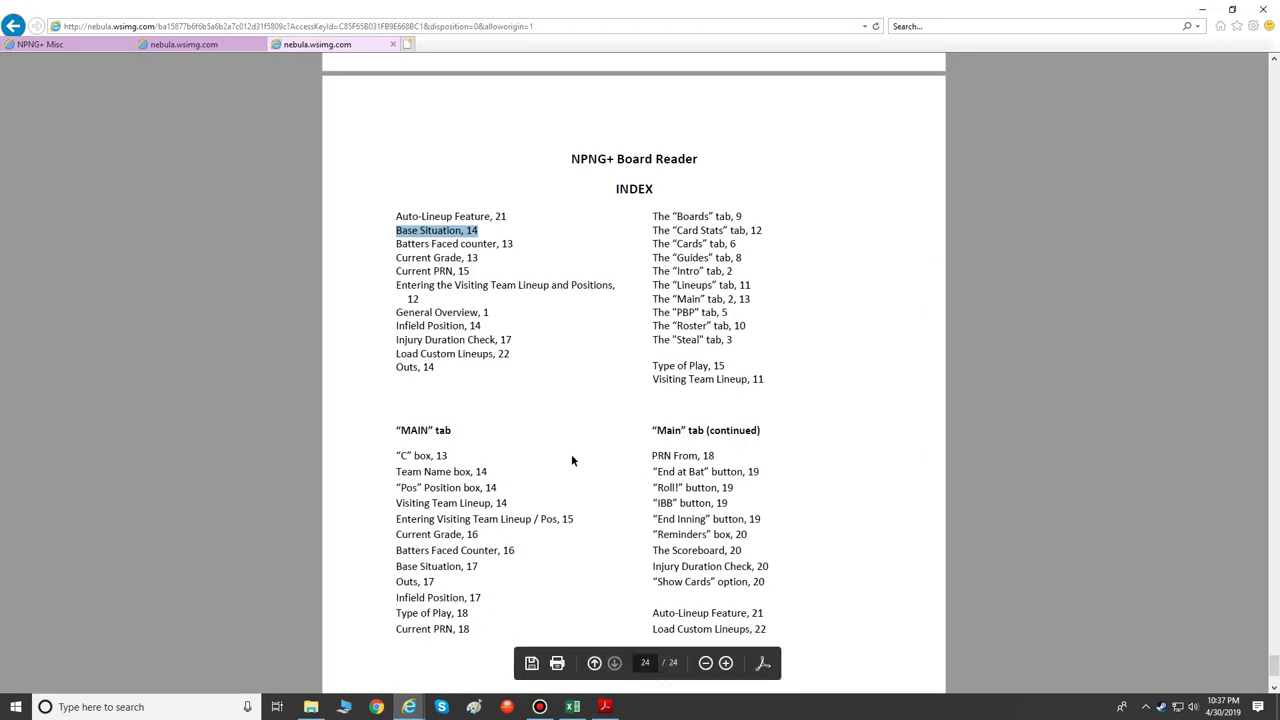
scroll(571, 455, "up", 15)
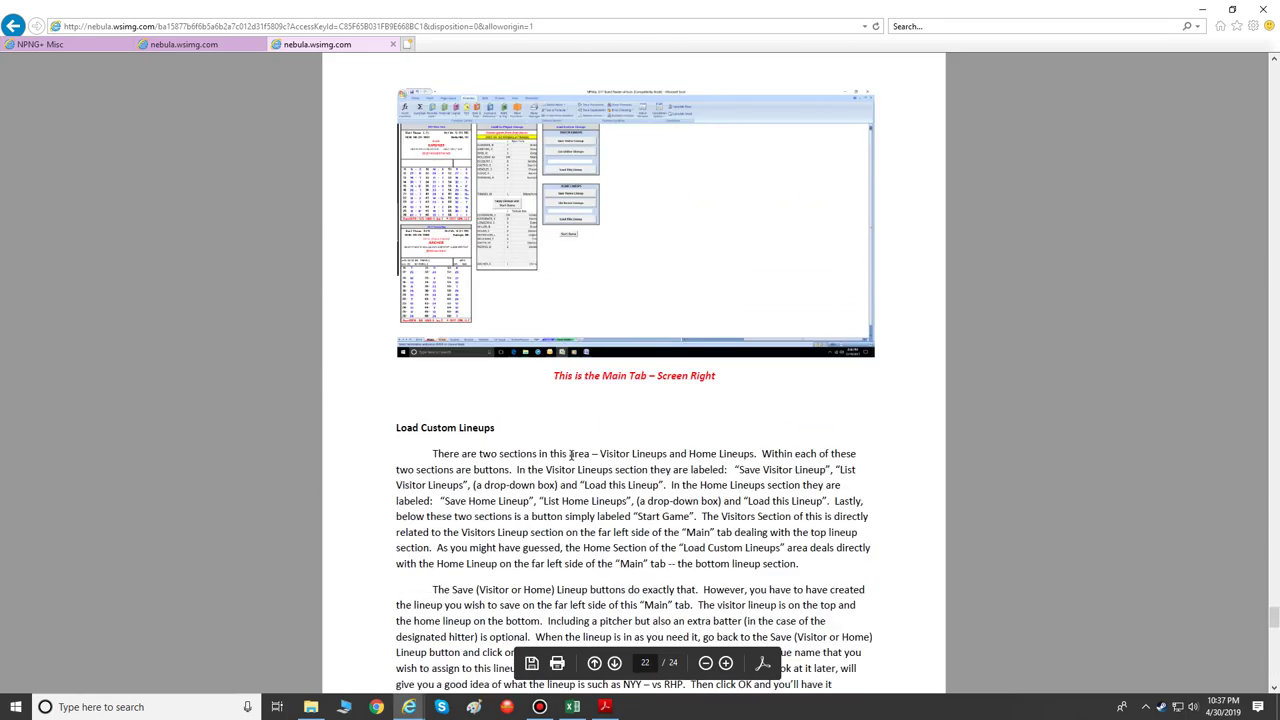
left_click_drag(1272, 606, 1212, 75)
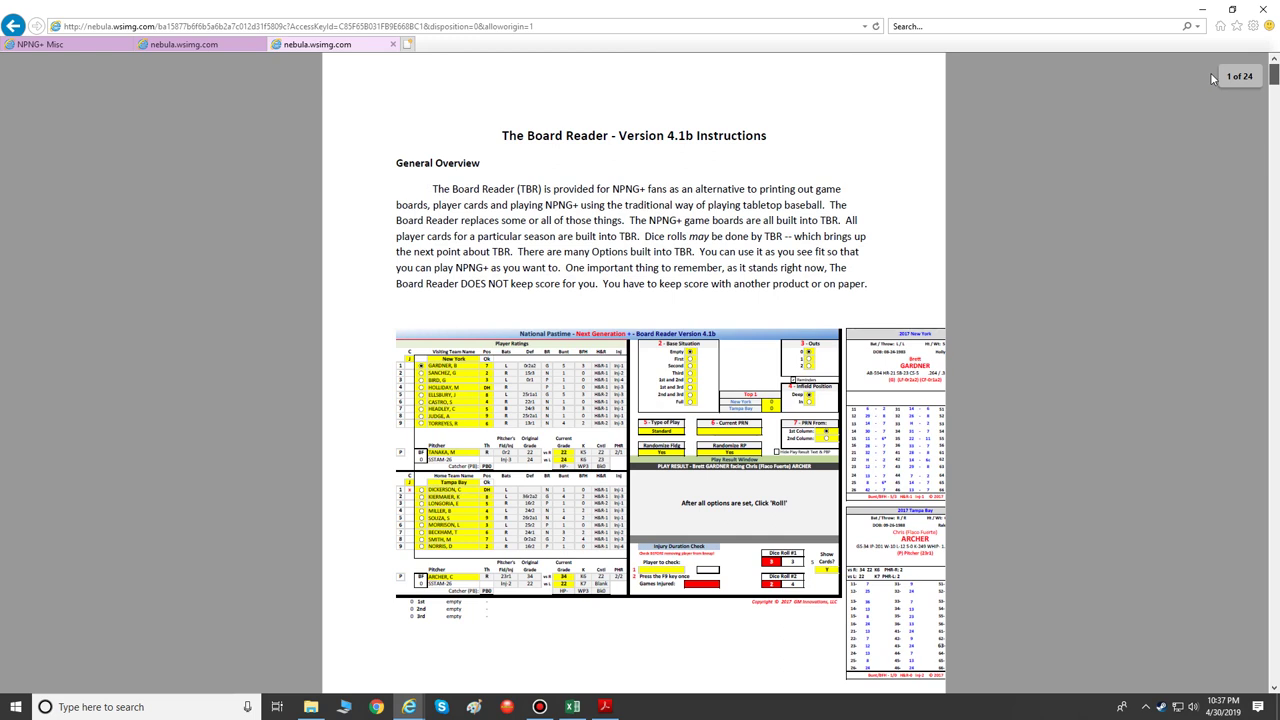
Step: Highlight the General Overview sentence saying score must be kept with another product or on paper
scroll(1210, 82, "down", 1)
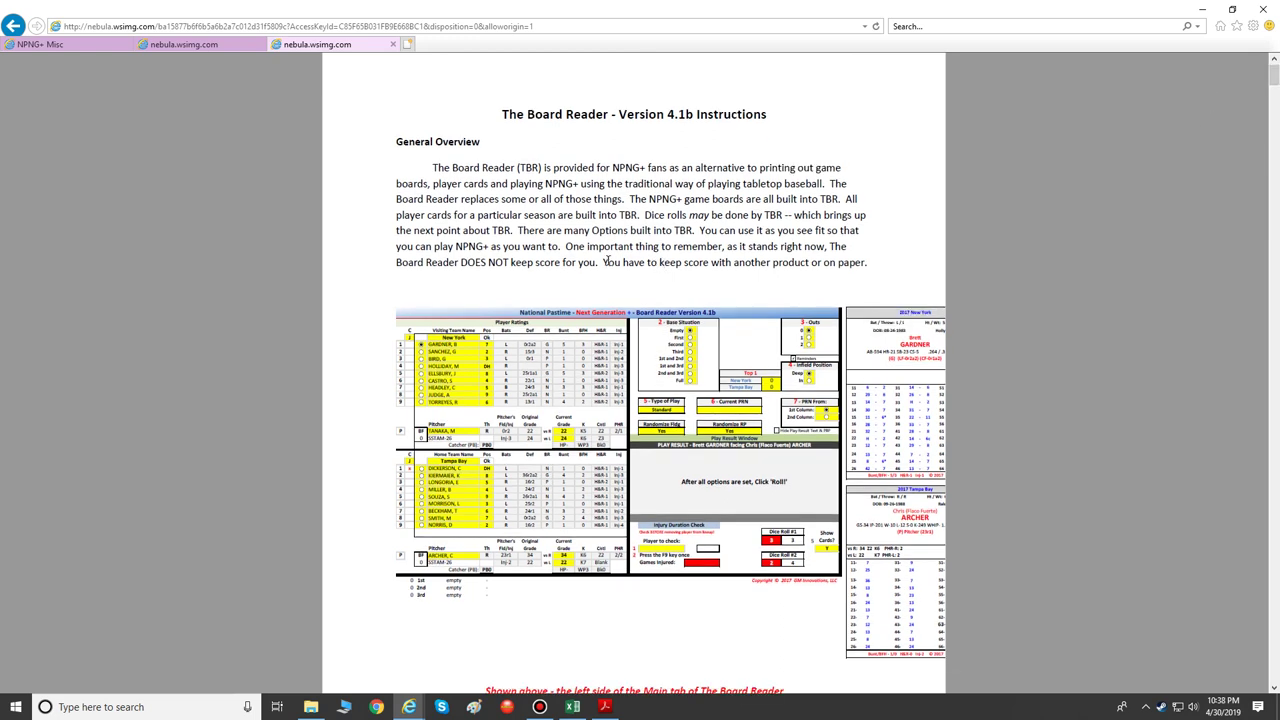
left_click_drag(606, 260, 872, 259)
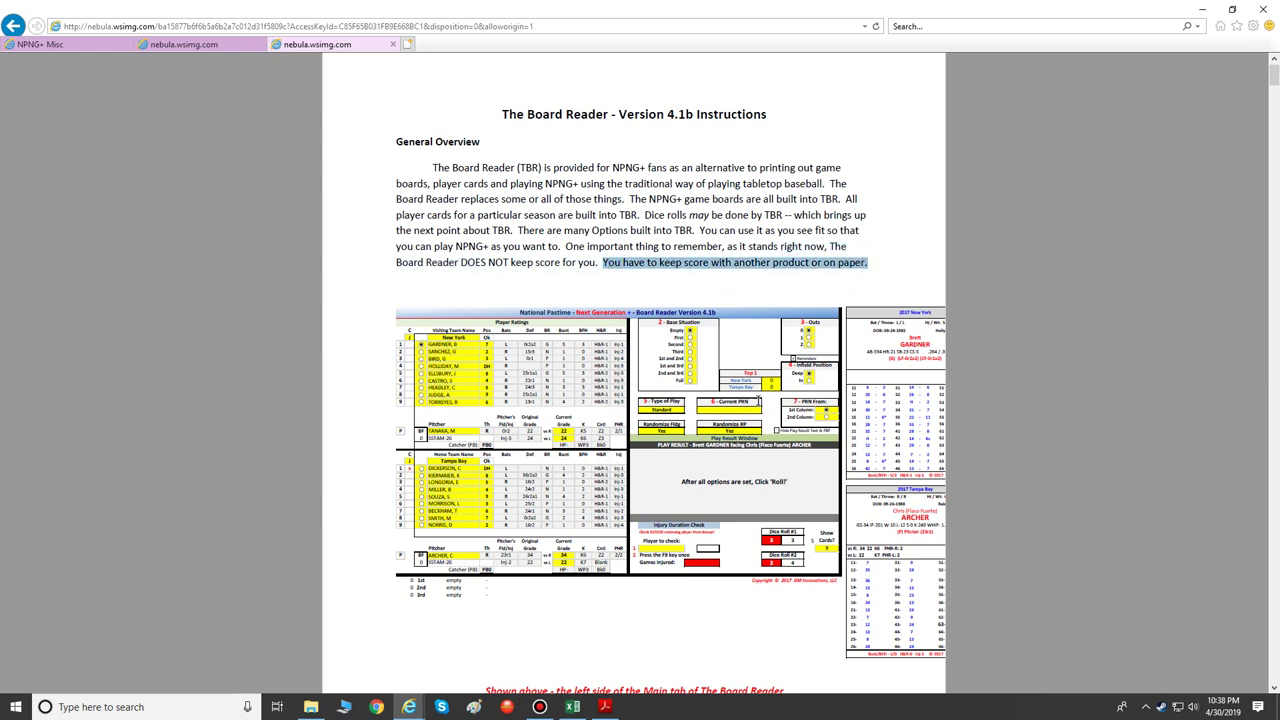
Step: Back in Excel, roll a strikeout and answer No to the Issue Walk prompt
mouse_move(604, 710)
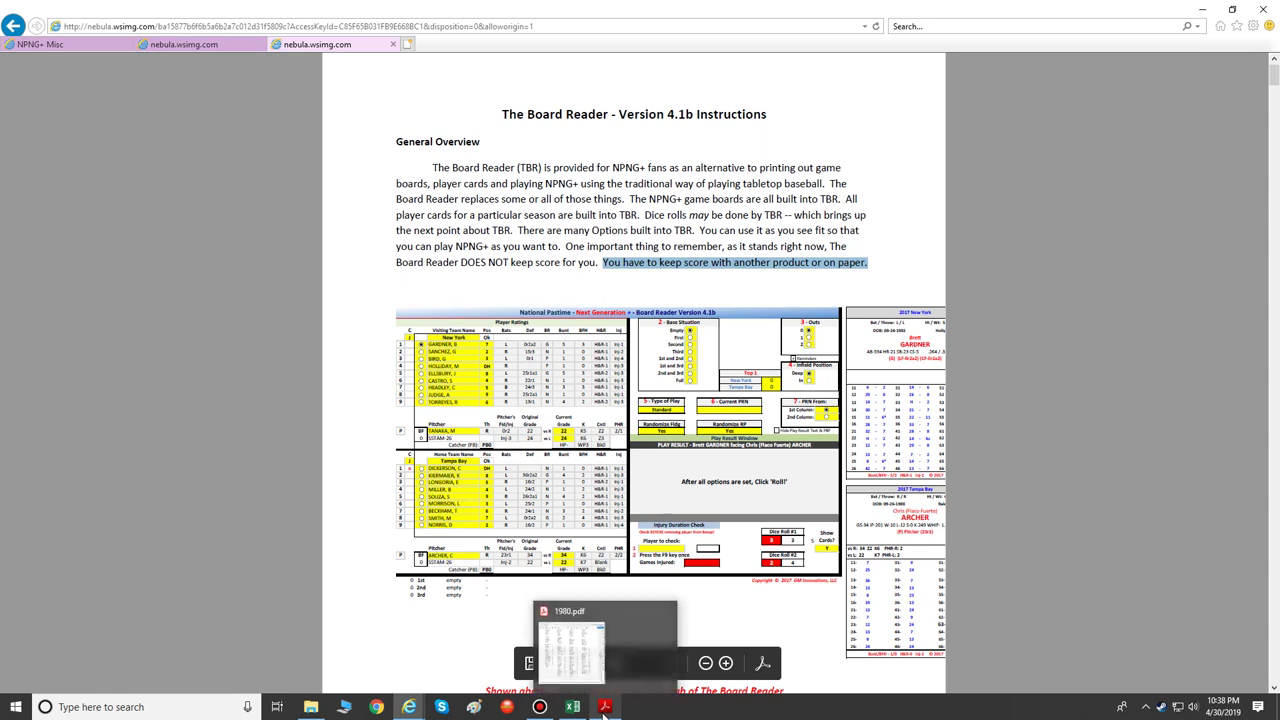
left_click(572, 707)
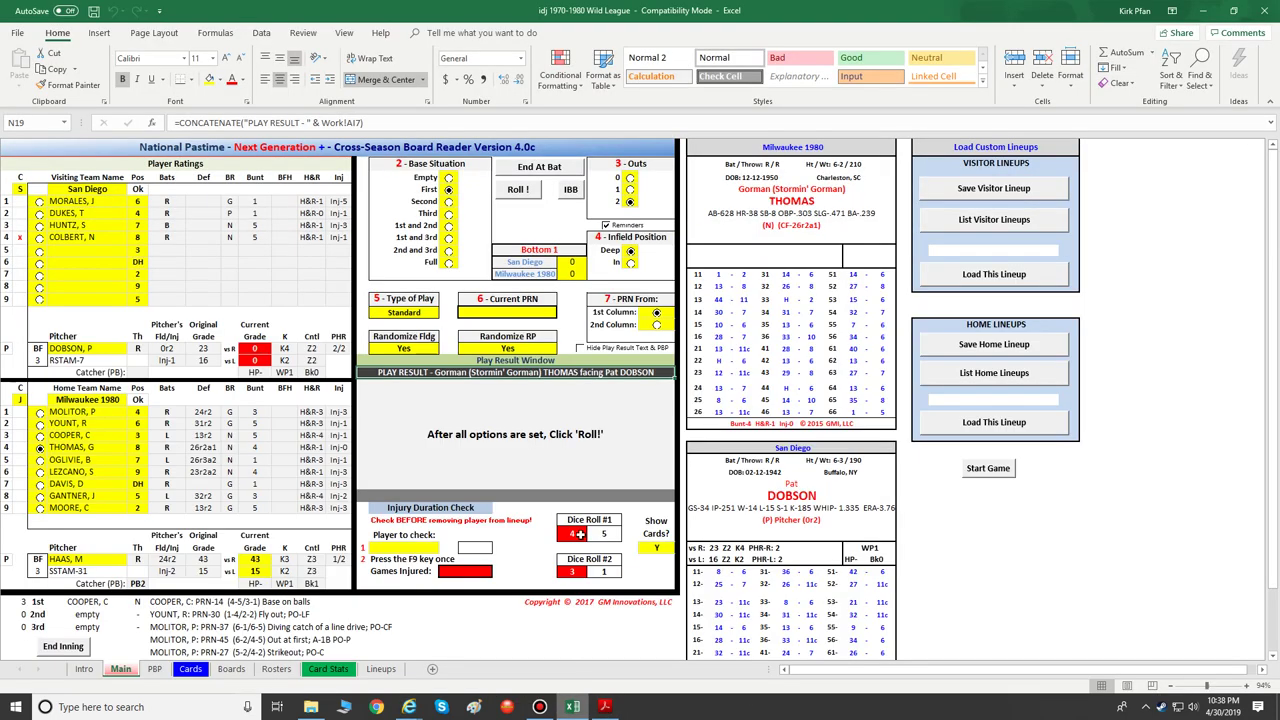
left_click(517, 191)
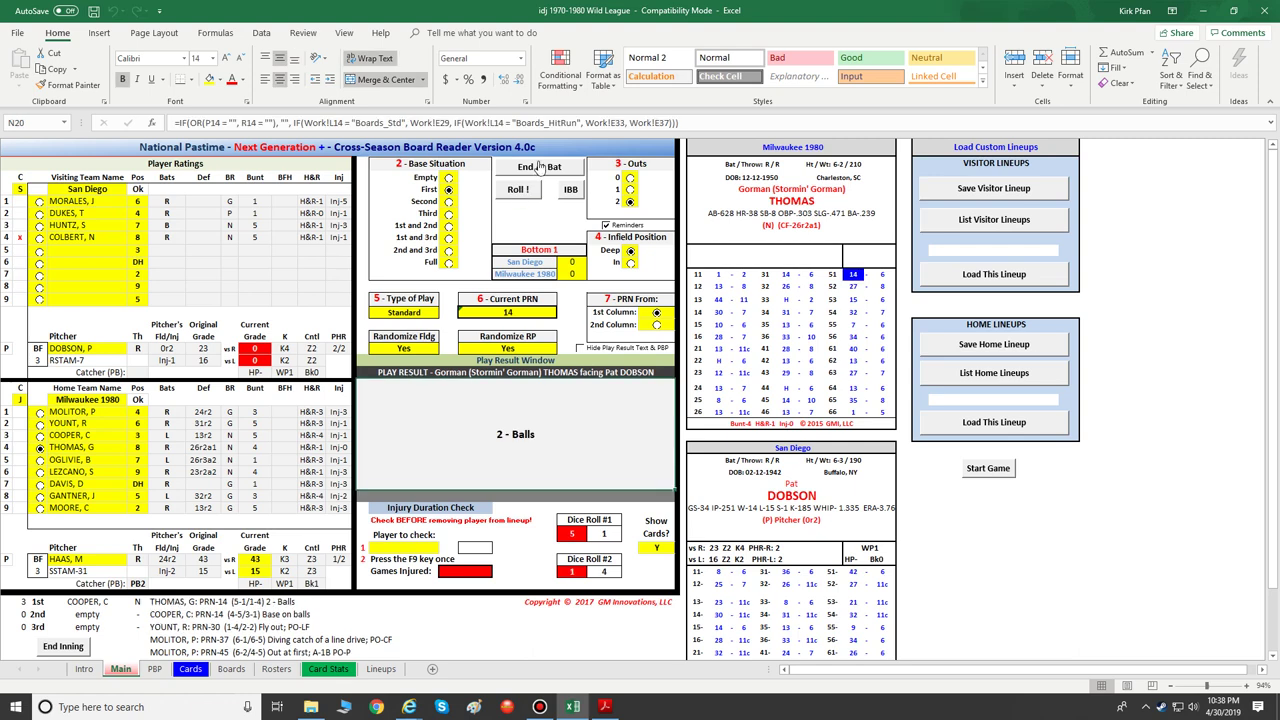
left_click(540, 168)
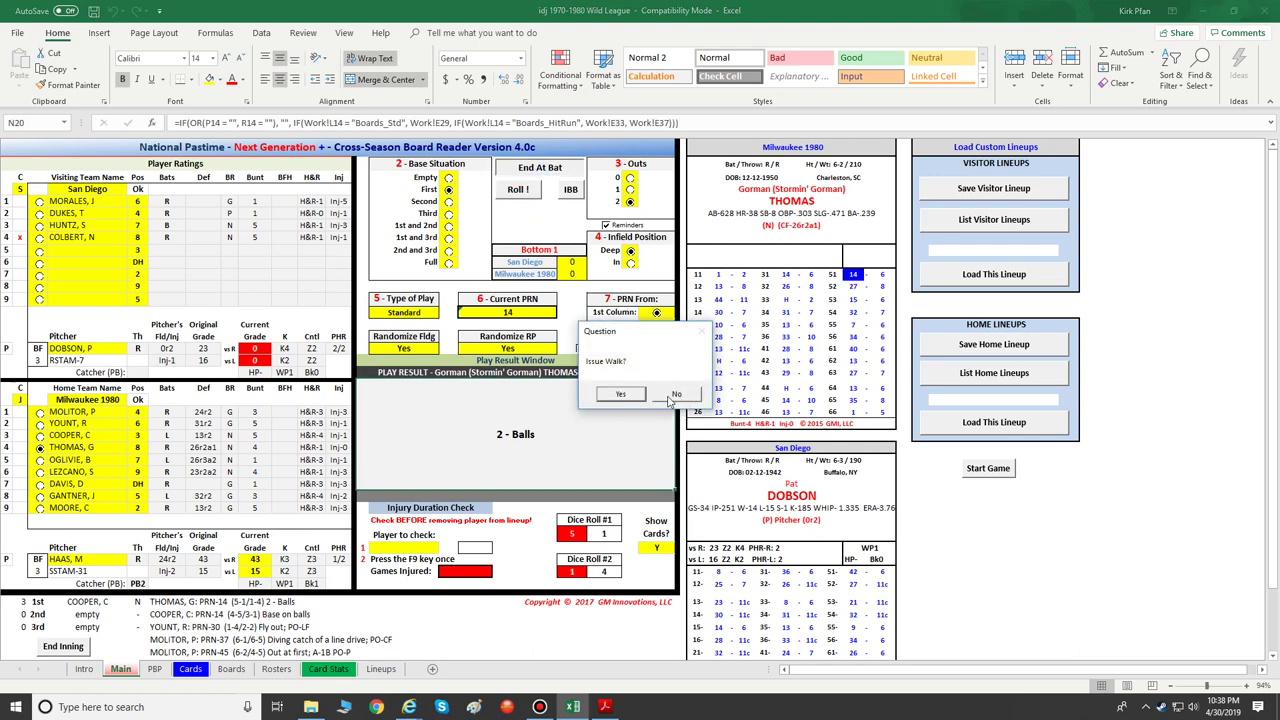
left_click(674, 395)
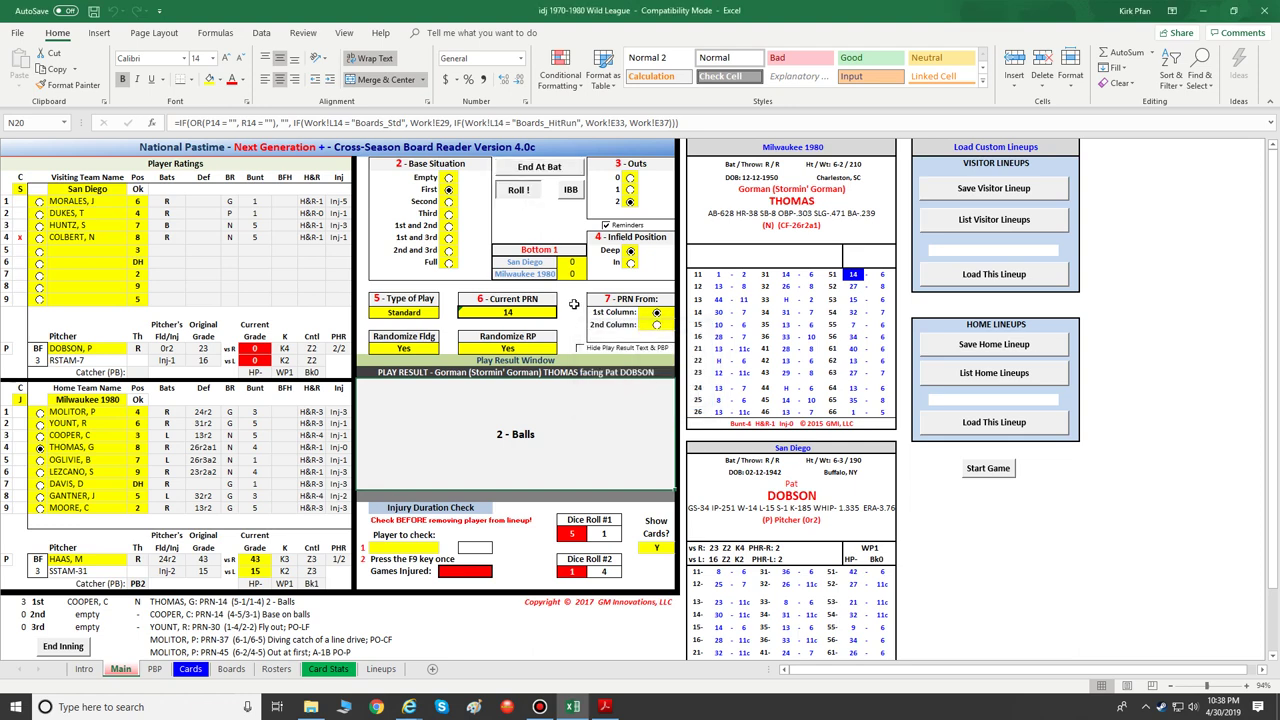
Step: Start the top of the 2nd, record Colbert's fly out to center, and dismiss the macro error
left_click(545, 168)
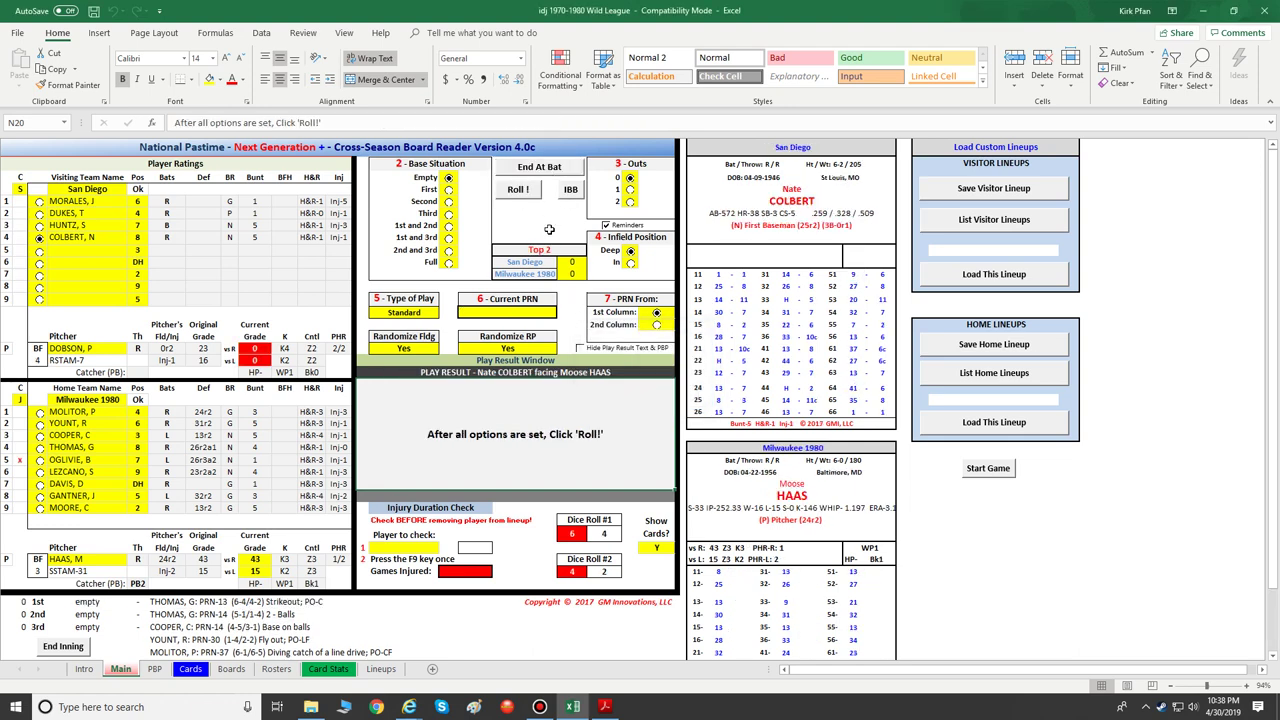
left_click(518, 192)
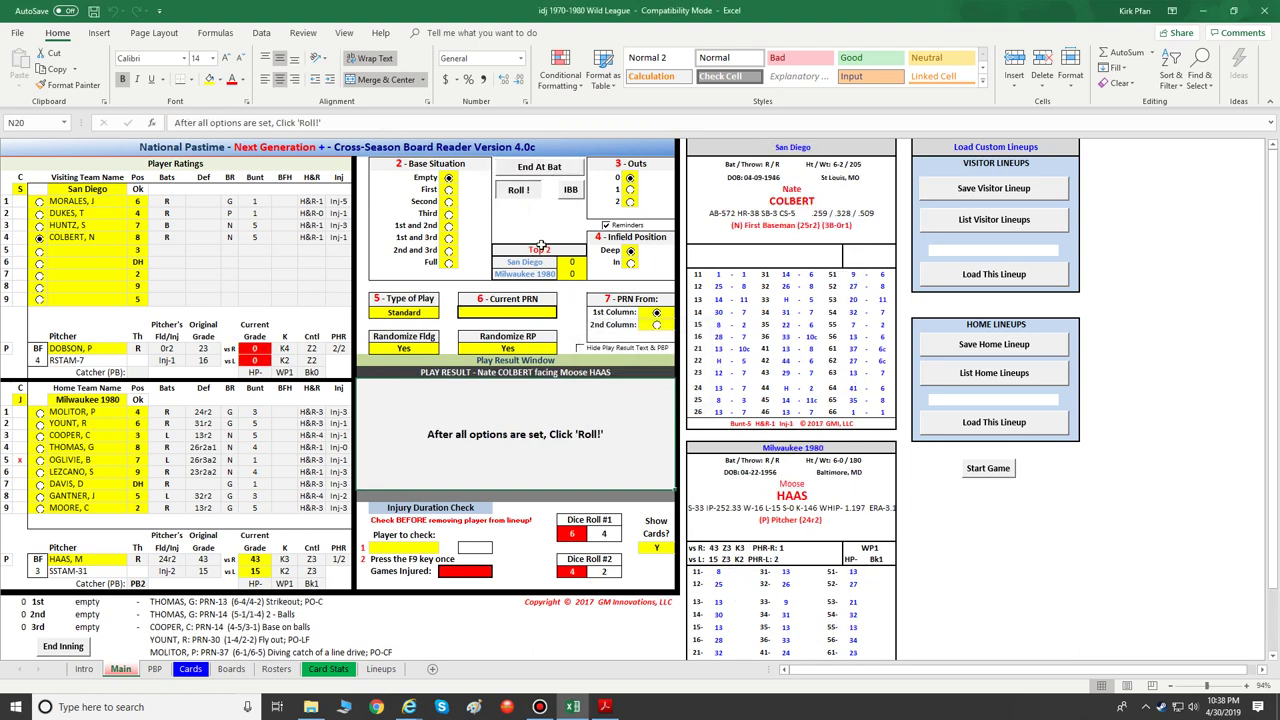
left_click(545, 168)
left_click(516, 192)
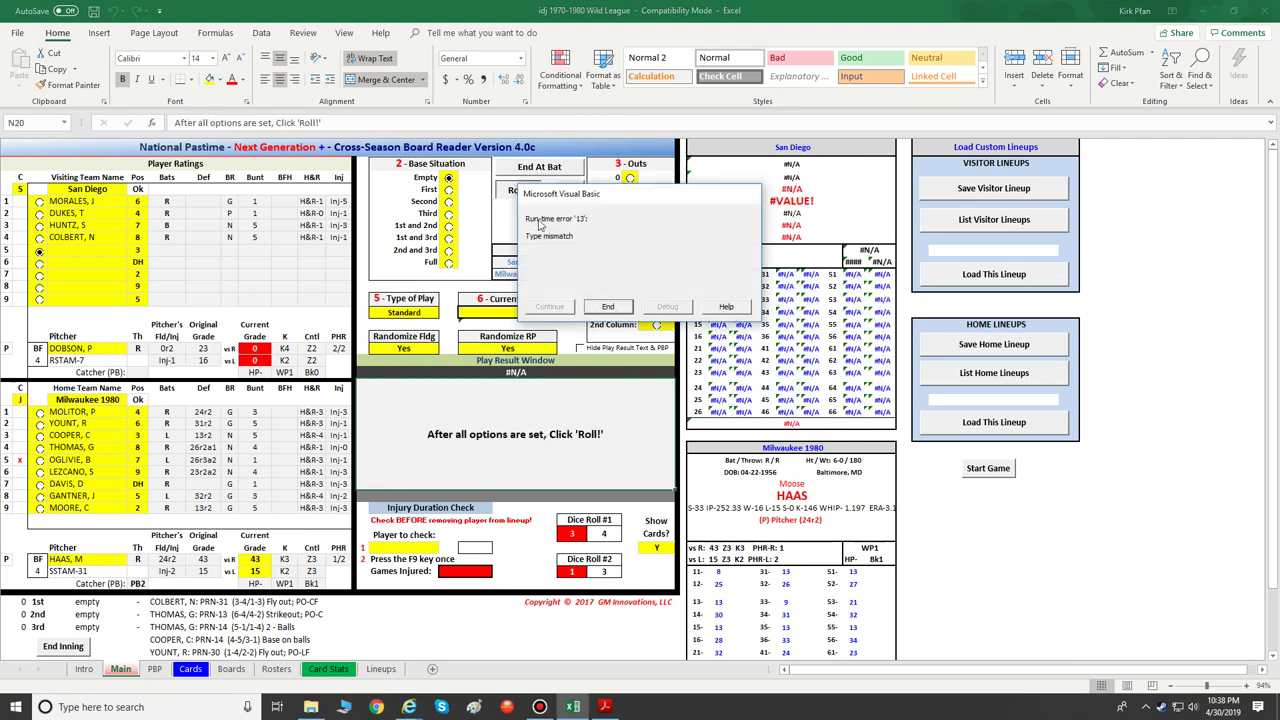
left_click(607, 306)
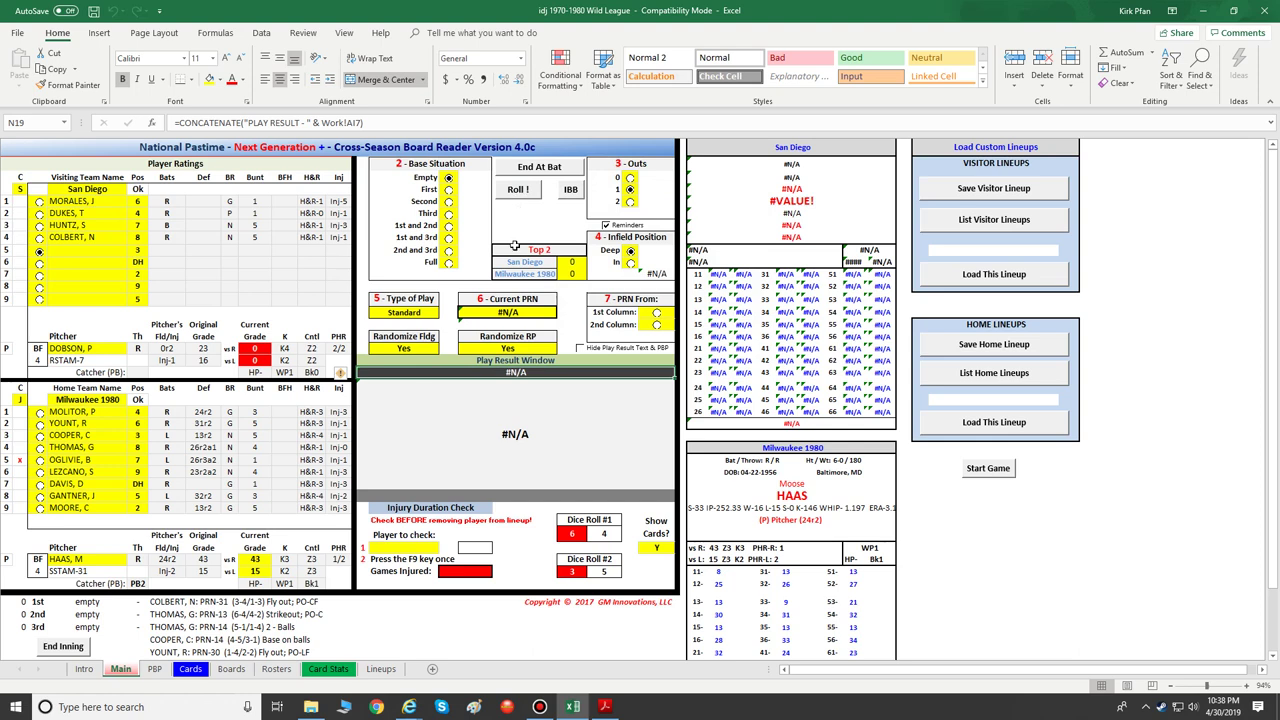
Step: Fill San Diego's lineup spots 5–7 with Corkins, Arlin and Barton
left_click(100, 251)
left_click(131, 251)
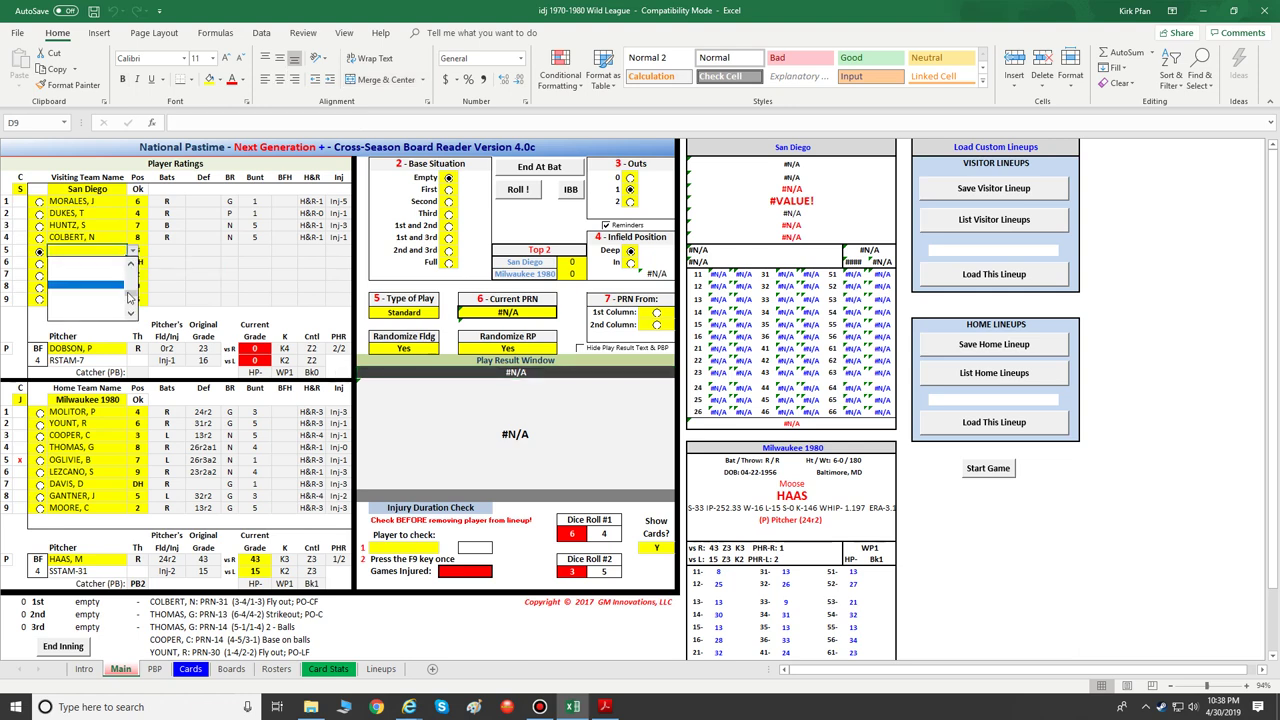
scroll(128, 297, "down", 2)
left_click(90, 286)
left_click(100, 264)
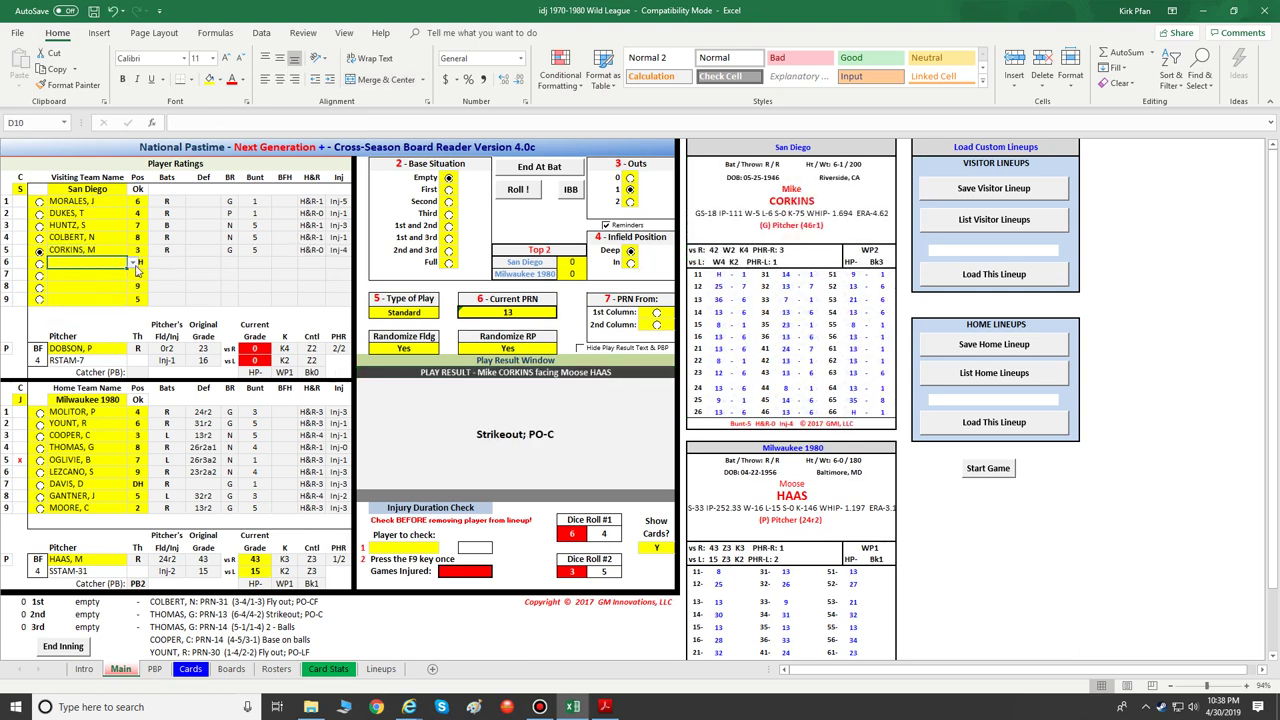
left_click(133, 262)
scroll(100, 295, "up", 3)
left_click(103, 290)
left_click(100, 275)
left_click(131, 275)
scroll(100, 310, "down", 2)
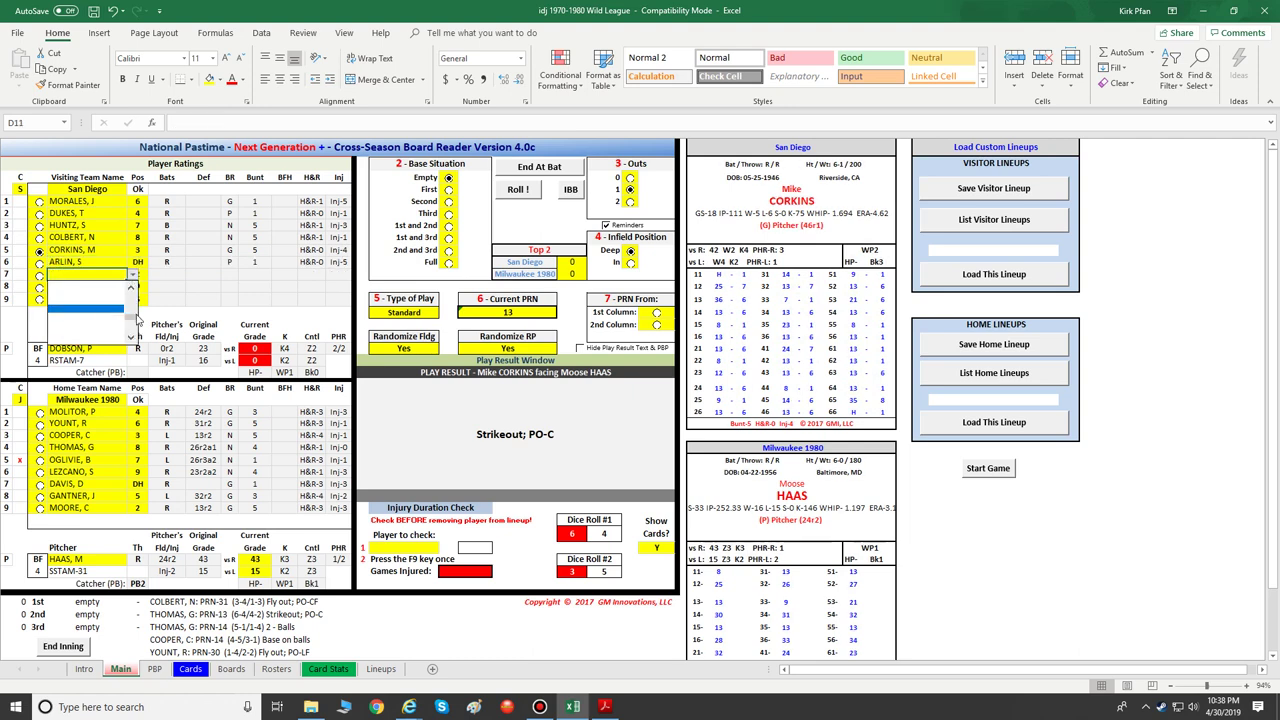
scroll(130, 310, "up", 2)
left_click(114, 288)
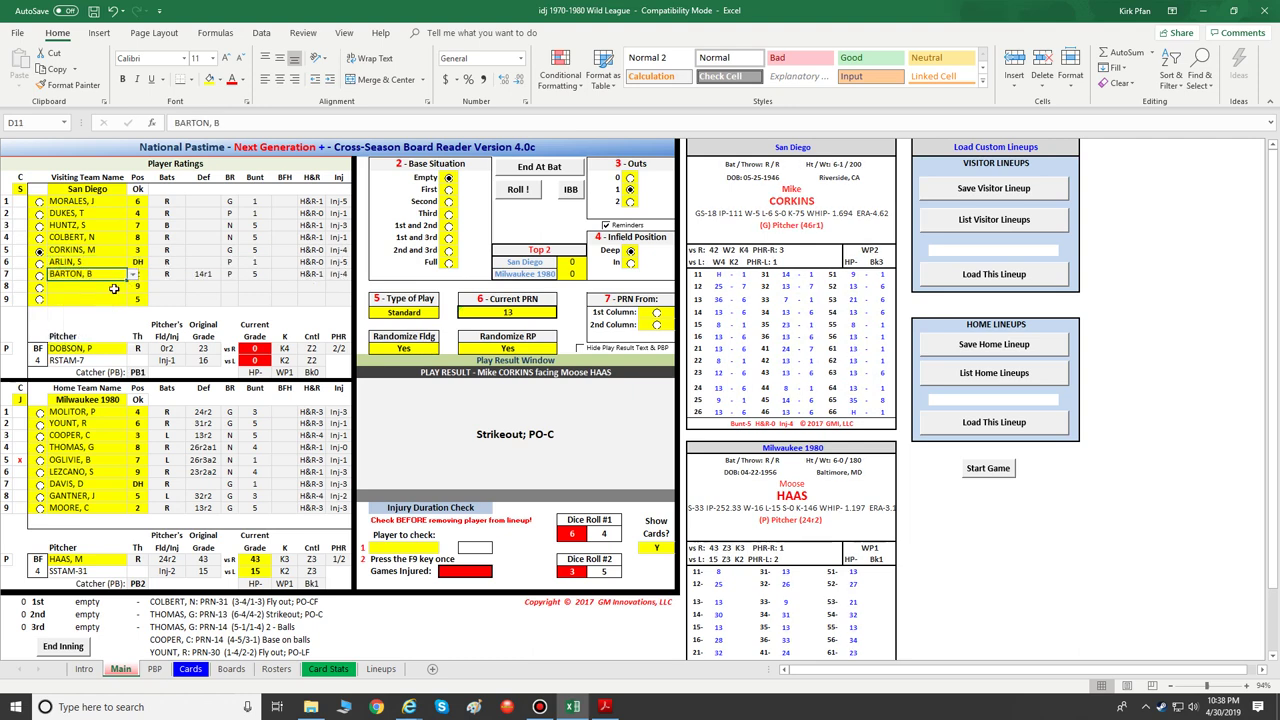
Step: Fill lineup spots 8 and 9 with Doyle and Coombs
left_click(114, 288)
left_click(133, 287)
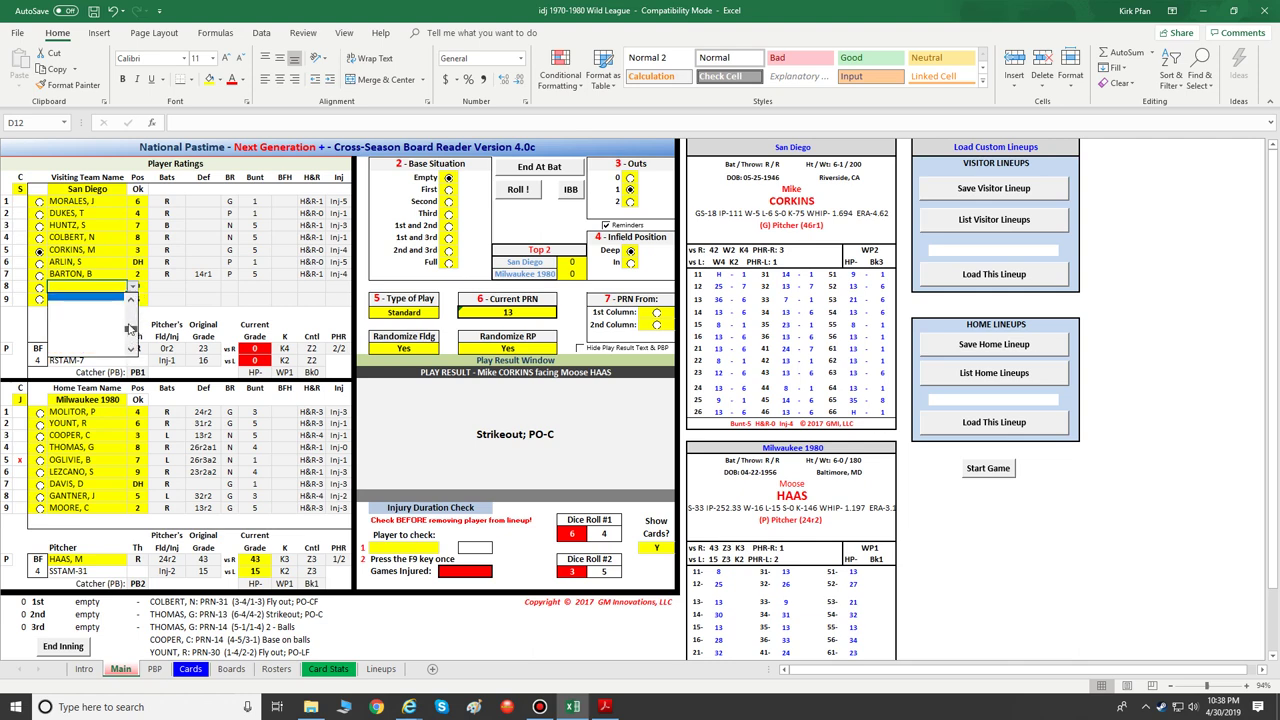
scroll(130, 328, "down", 2)
left_click(85, 316)
left_click(106, 300)
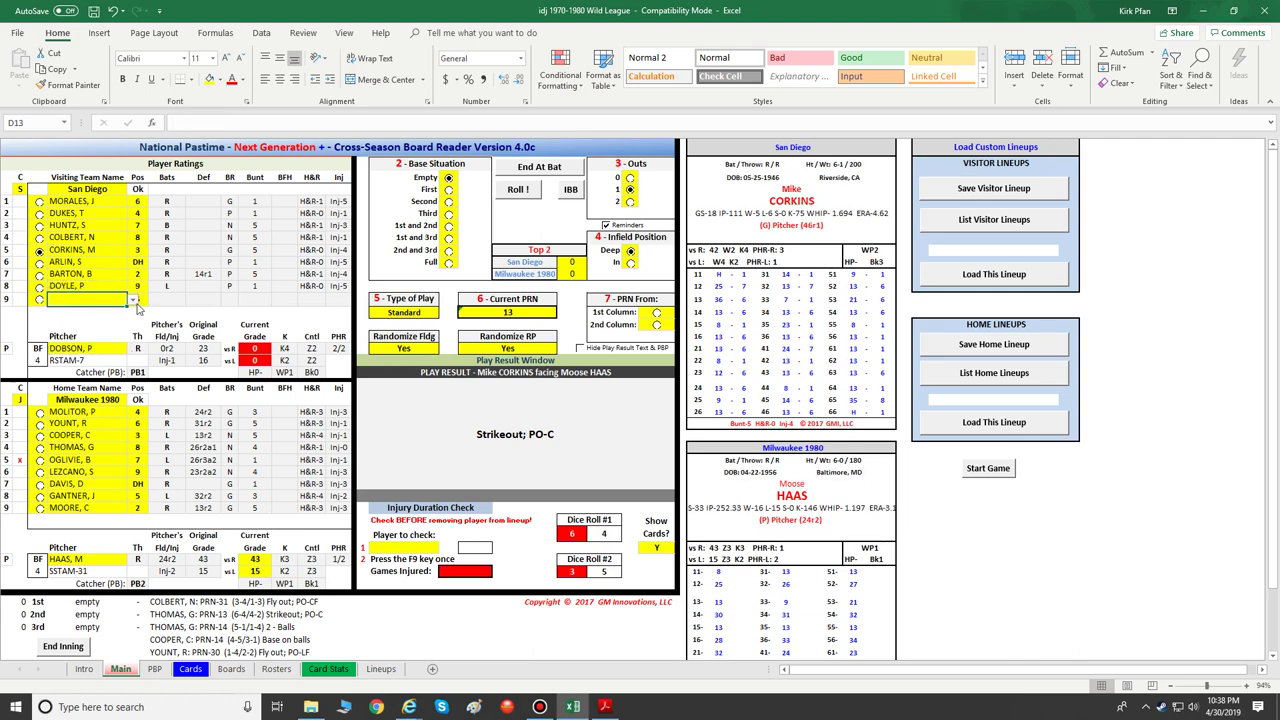
left_click(133, 300)
scroll(130, 345, "up", 3)
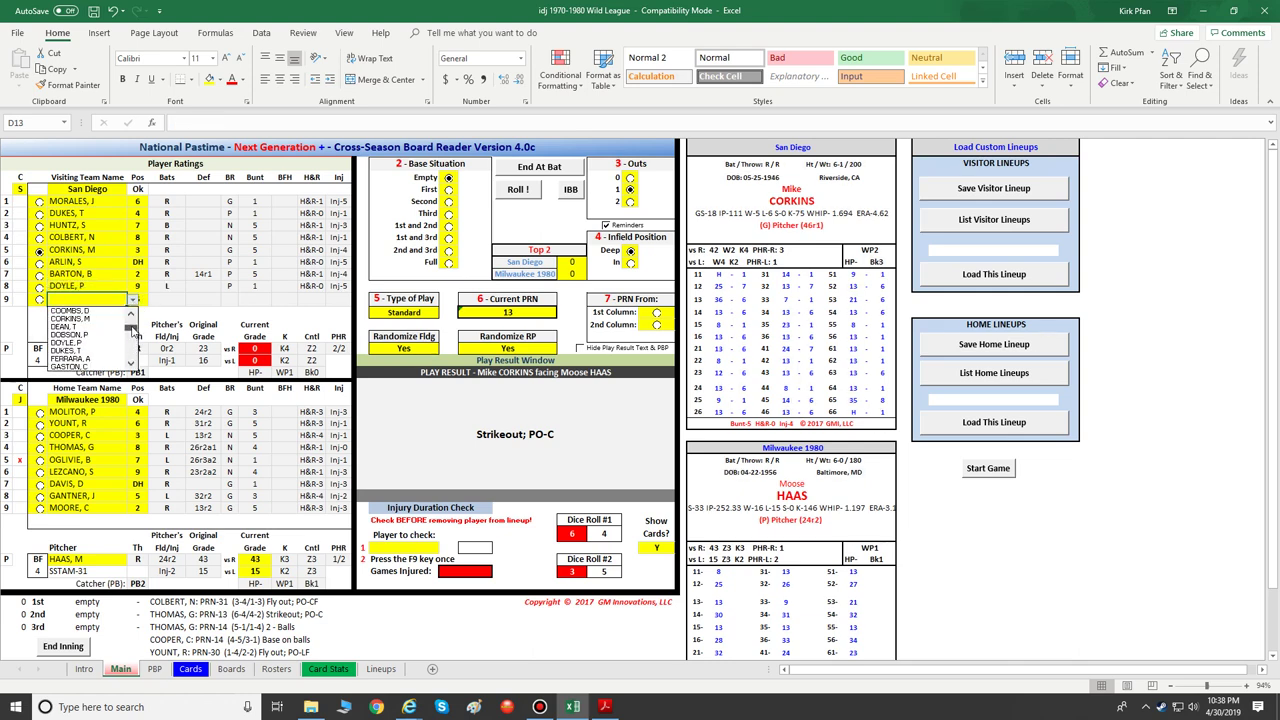
left_click(112, 328)
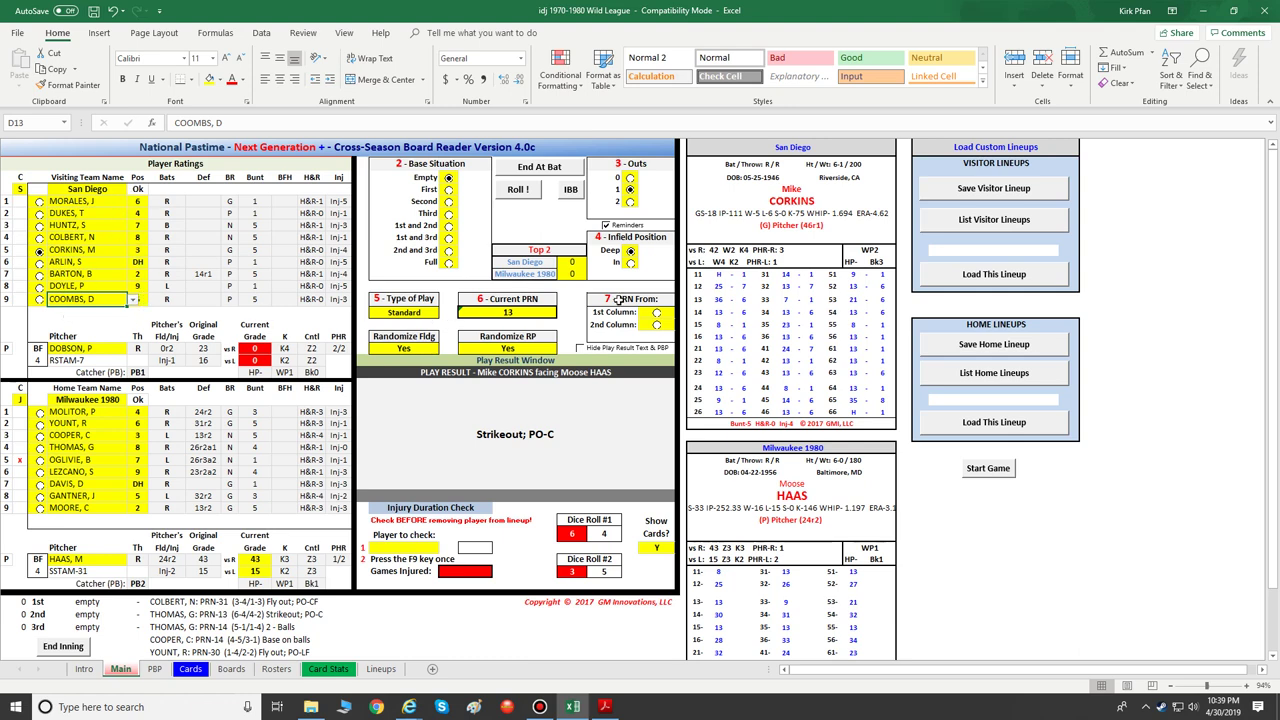
Step: Finish the top of the 2nd, roll the leadoff batter in the bottom half, and dismiss the macro error
left_click(514, 192)
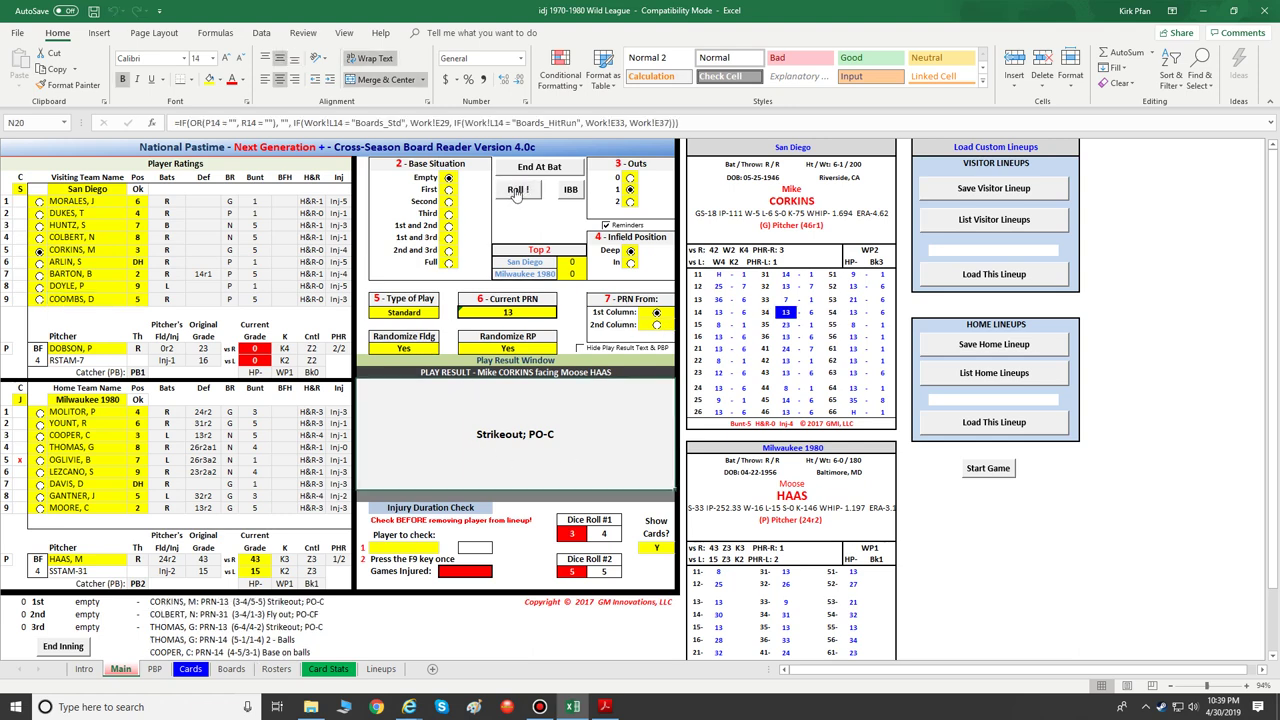
left_click(527, 168)
left_click(517, 192)
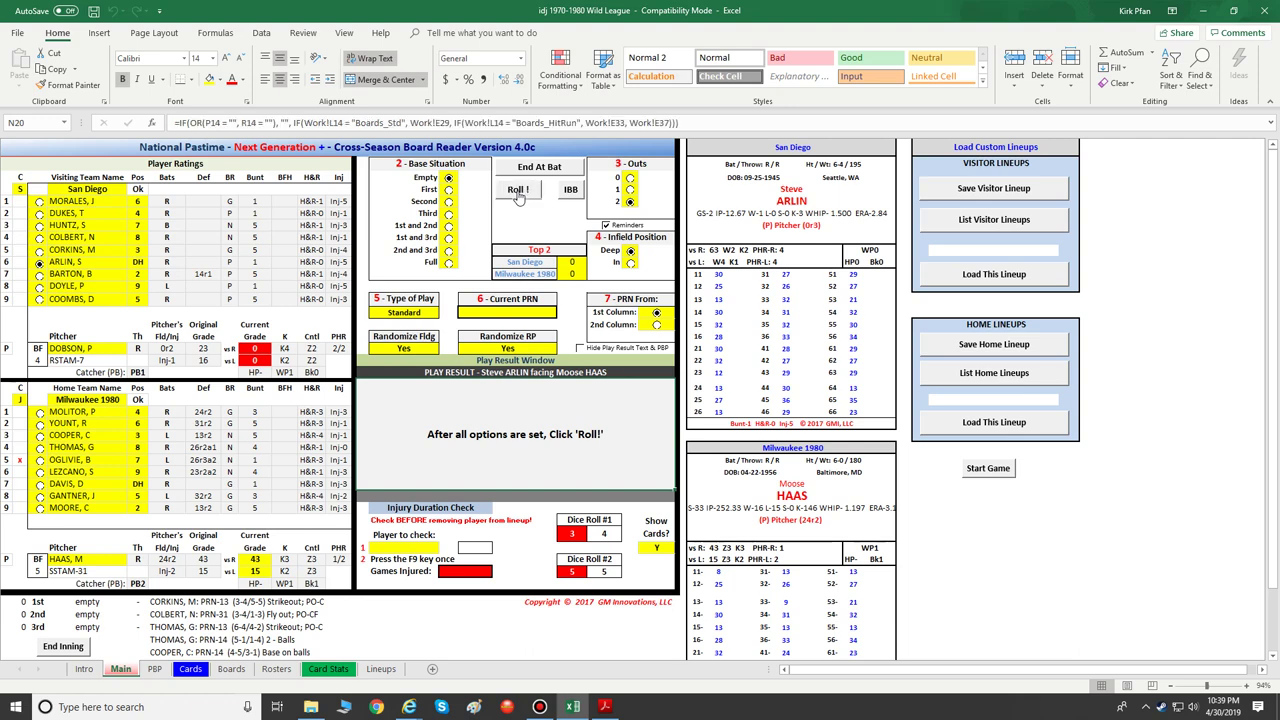
left_click(533, 168)
left_click(519, 191)
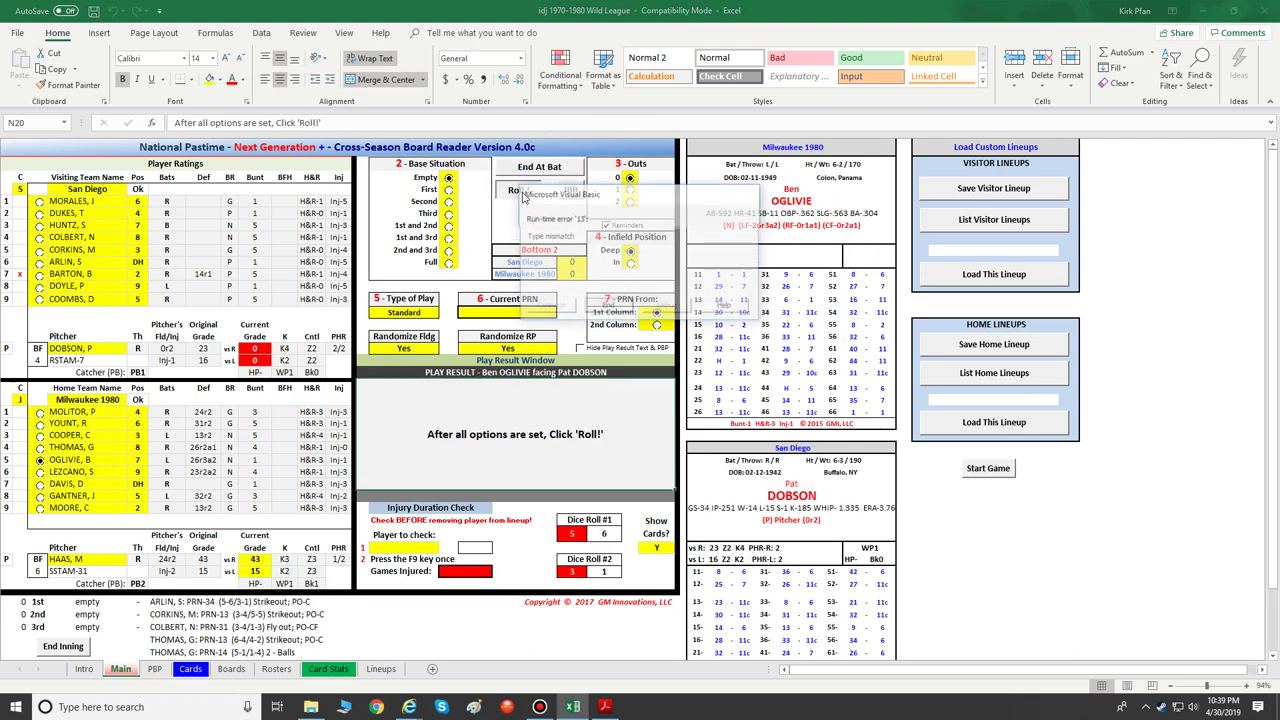
left_click(608, 307)
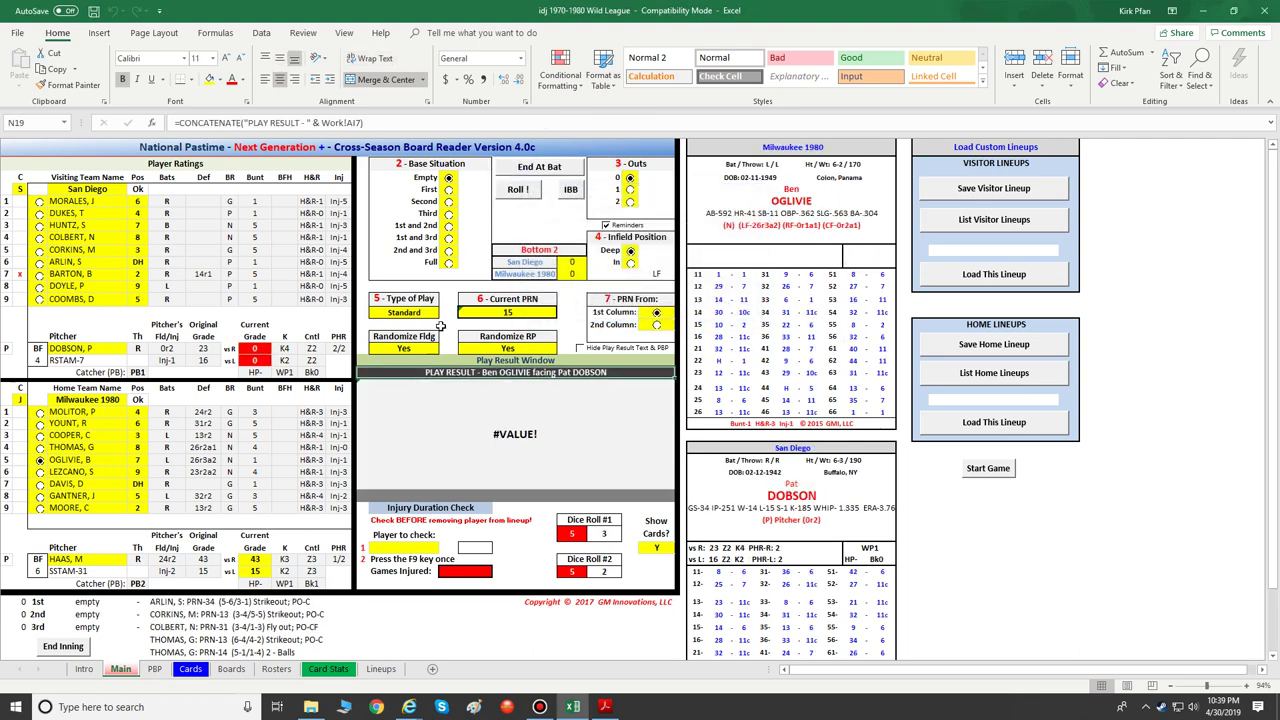
Step: Replace San Diego's pitcher in D17 with a relief pitcher from the dropdown
left_click(114, 347)
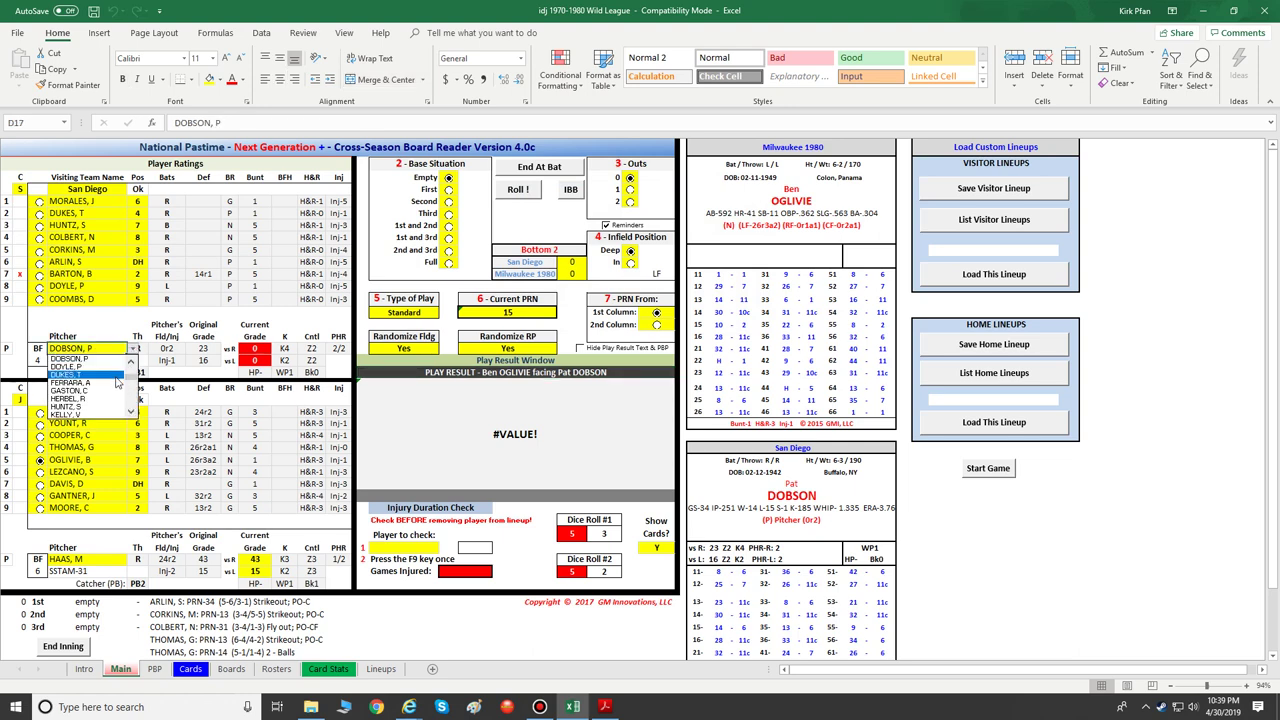
left_click(118, 390)
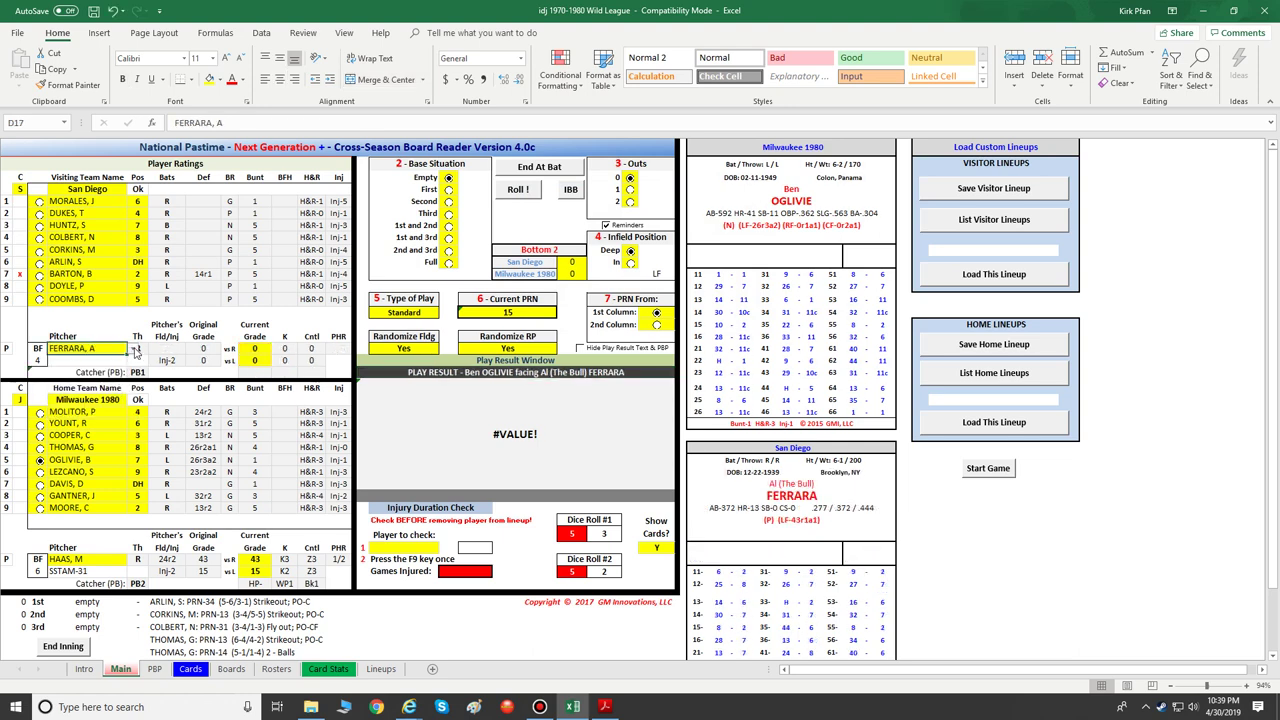
left_click(134, 350)
left_click(100, 388)
left_click(133, 349)
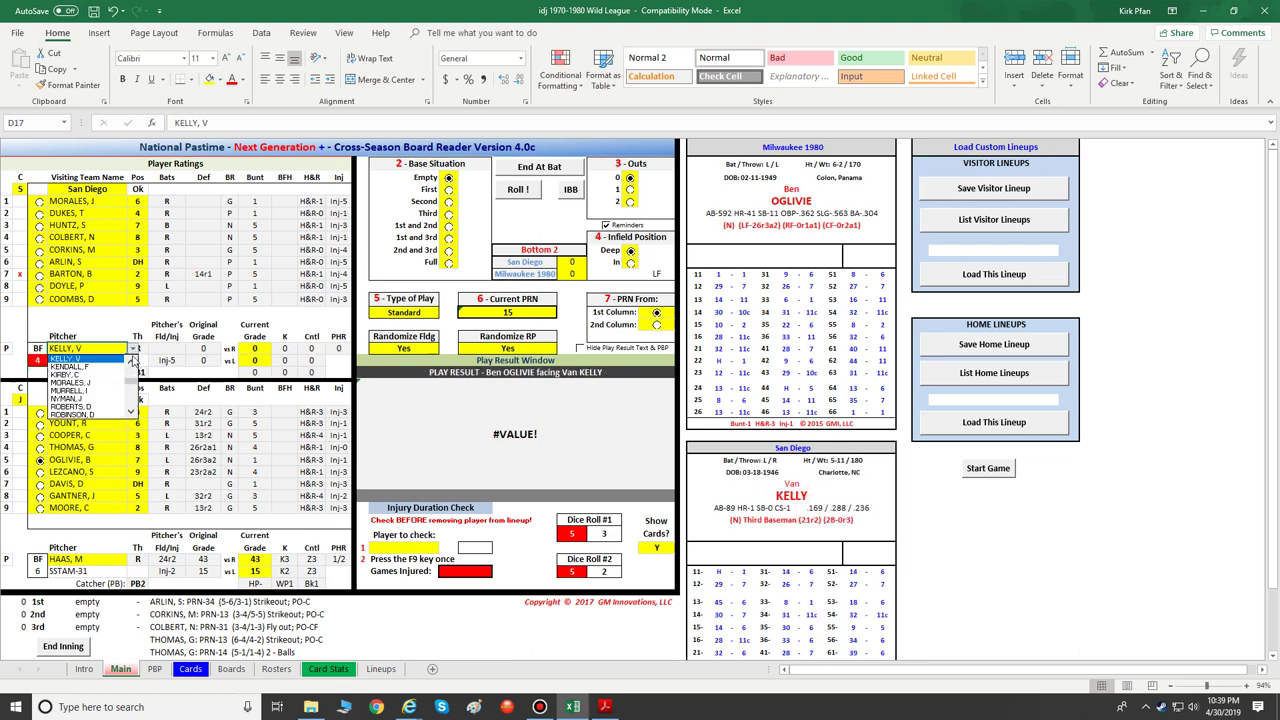
left_click(118, 406)
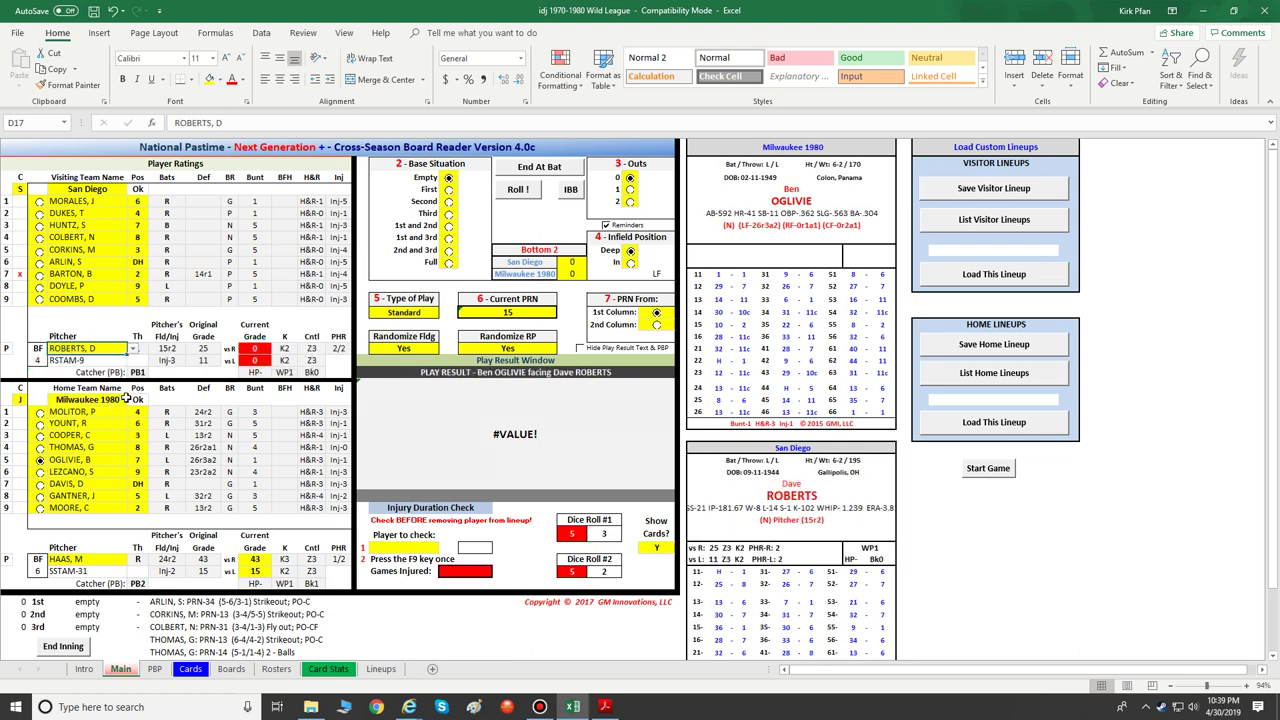
Step: Play the bottom of the 2nd through a single and a strikeout, dismissing repeated macro errors
left_click(522, 190)
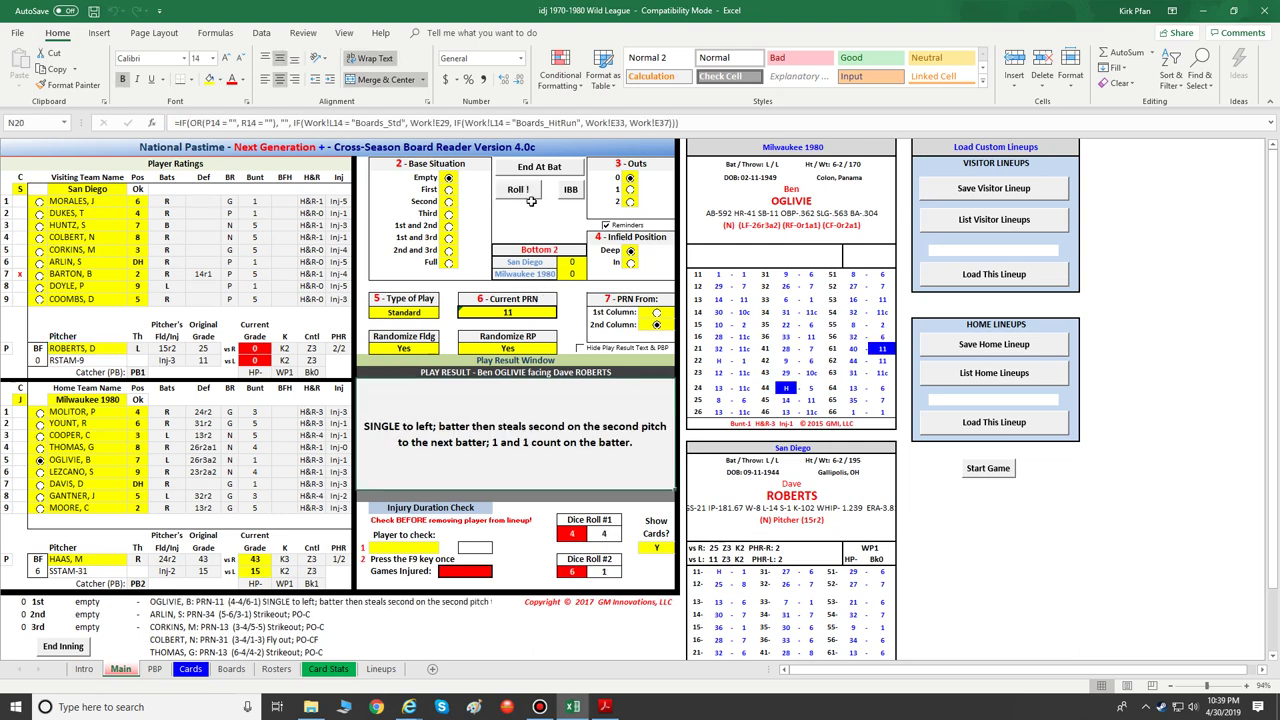
left_click(535, 170)
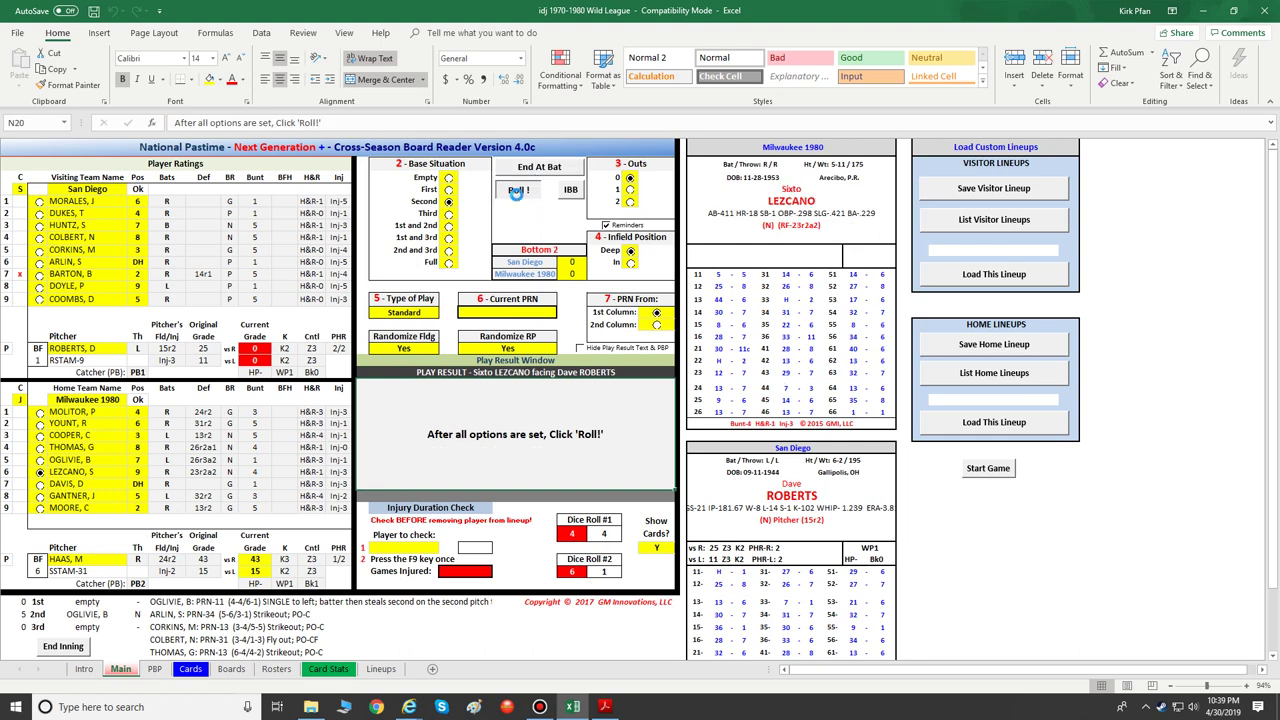
left_click(517, 191)
left_click(535, 170)
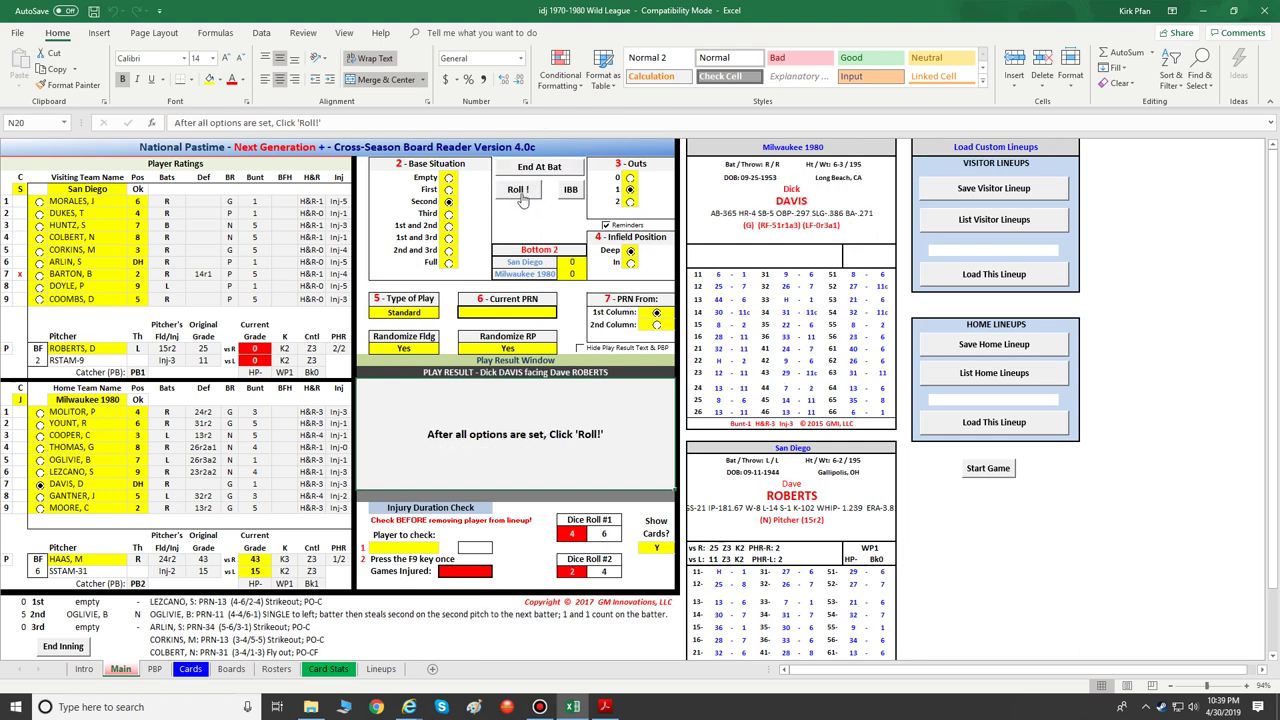
left_click(518, 191)
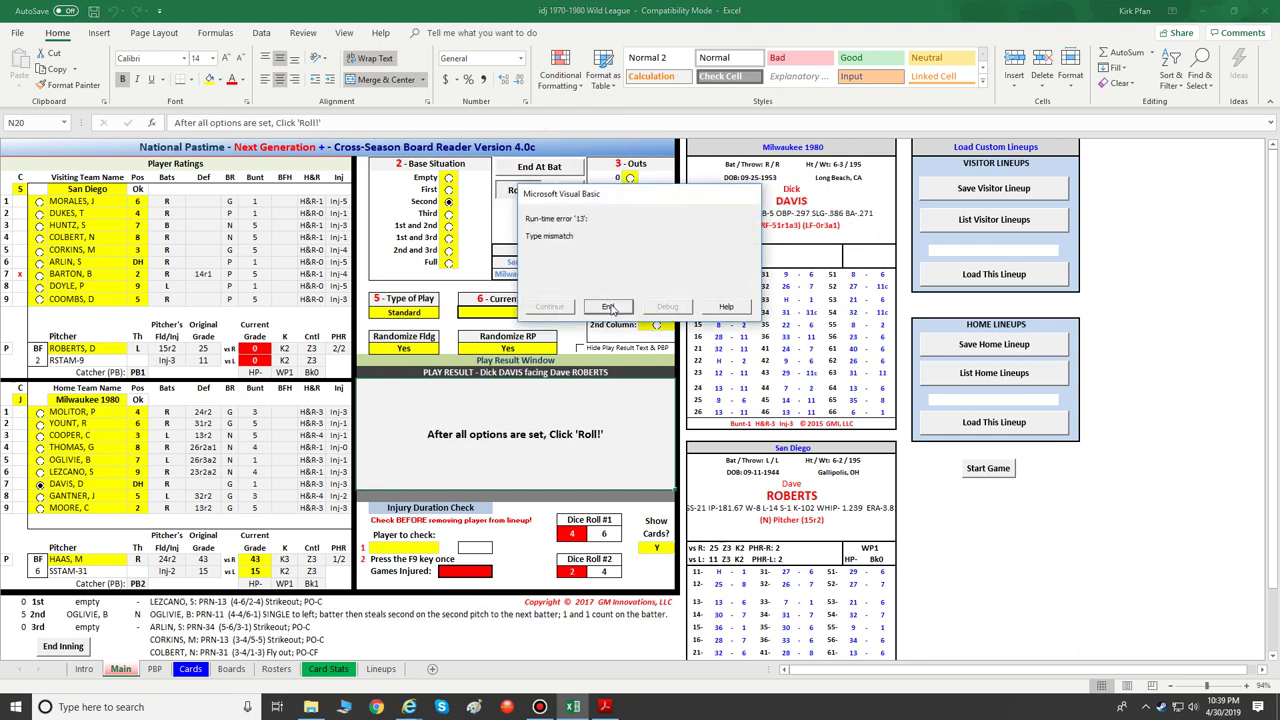
left_click(610, 307)
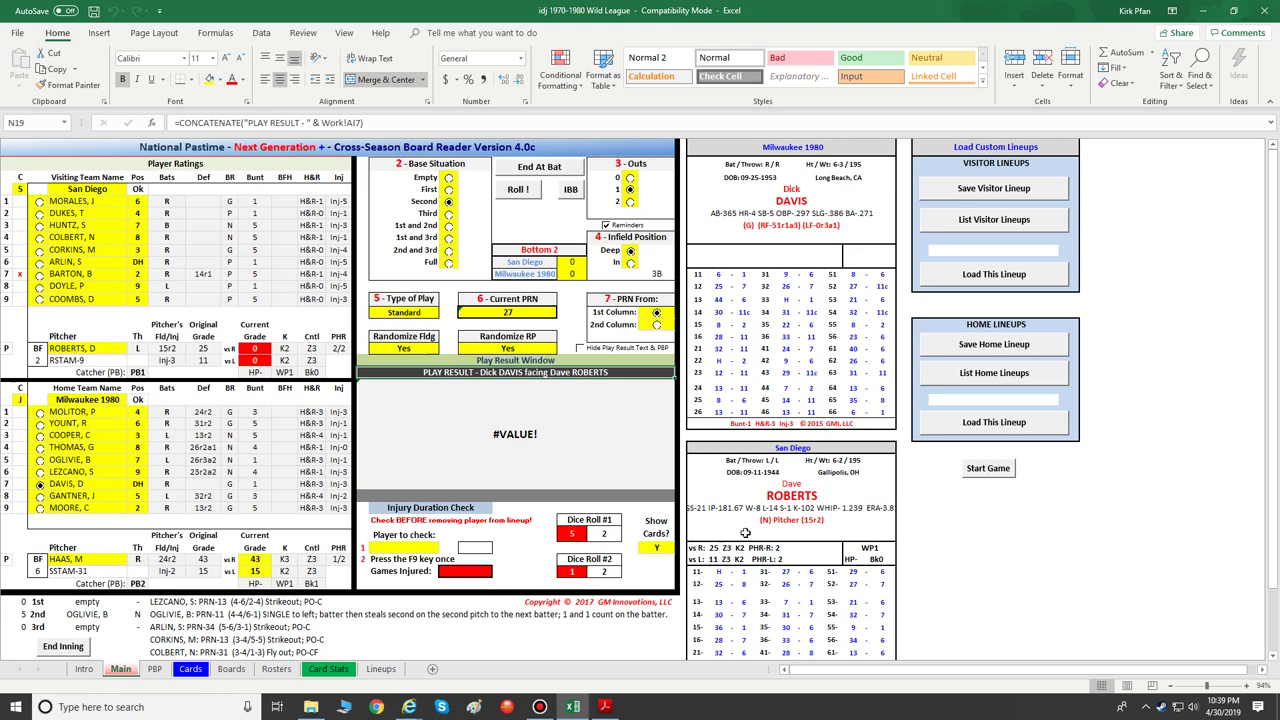
left_click(518, 190)
left_click(612, 307)
key("F9")
left_click(614, 306)
Step: Close Excel without saving and close the Board Reader instructions page
left_click(1262, 14)
left_click(641, 378)
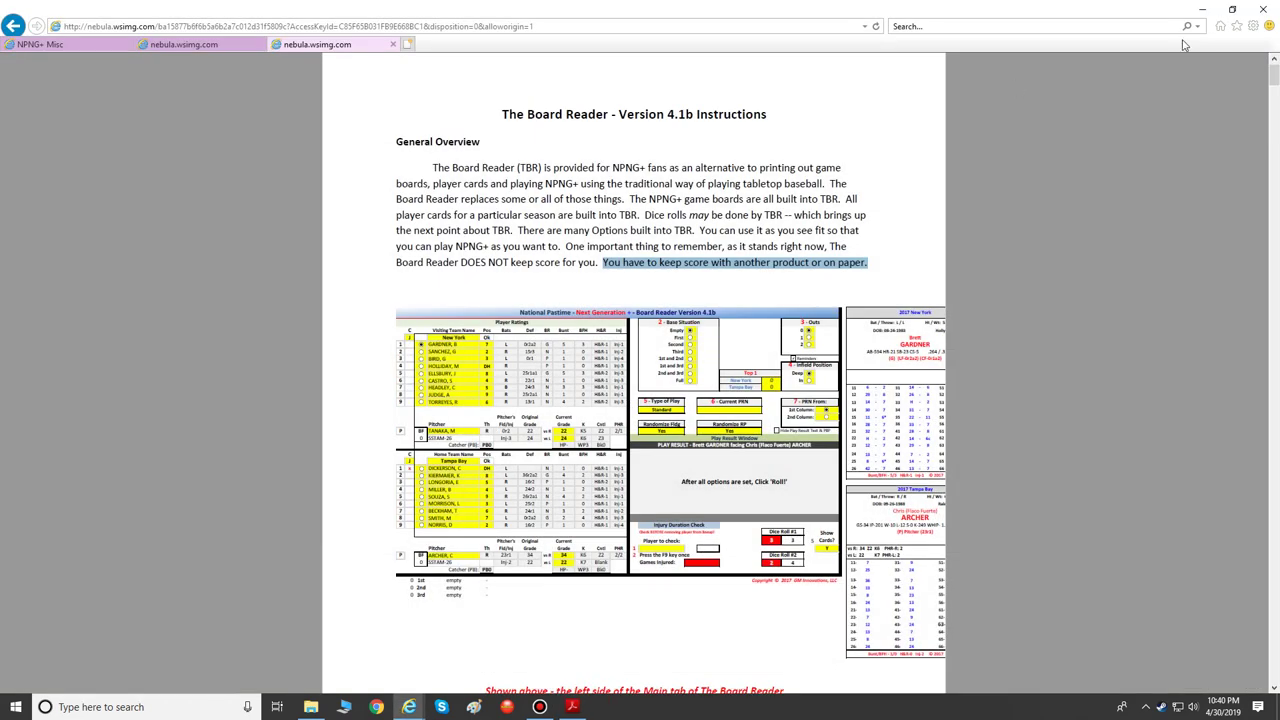
left_click(1263, 9)
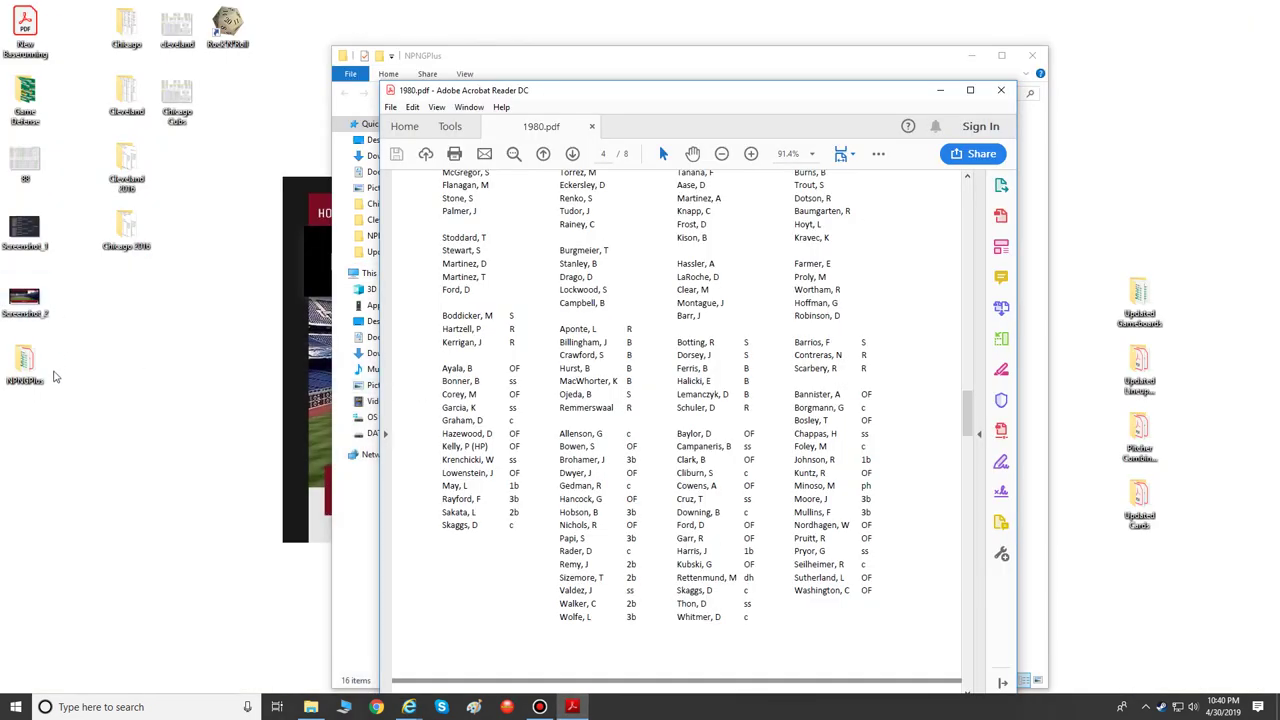
Step: Close the 1980 PDF and open the NPNGPlus folder from the desktop
double_click(35, 360)
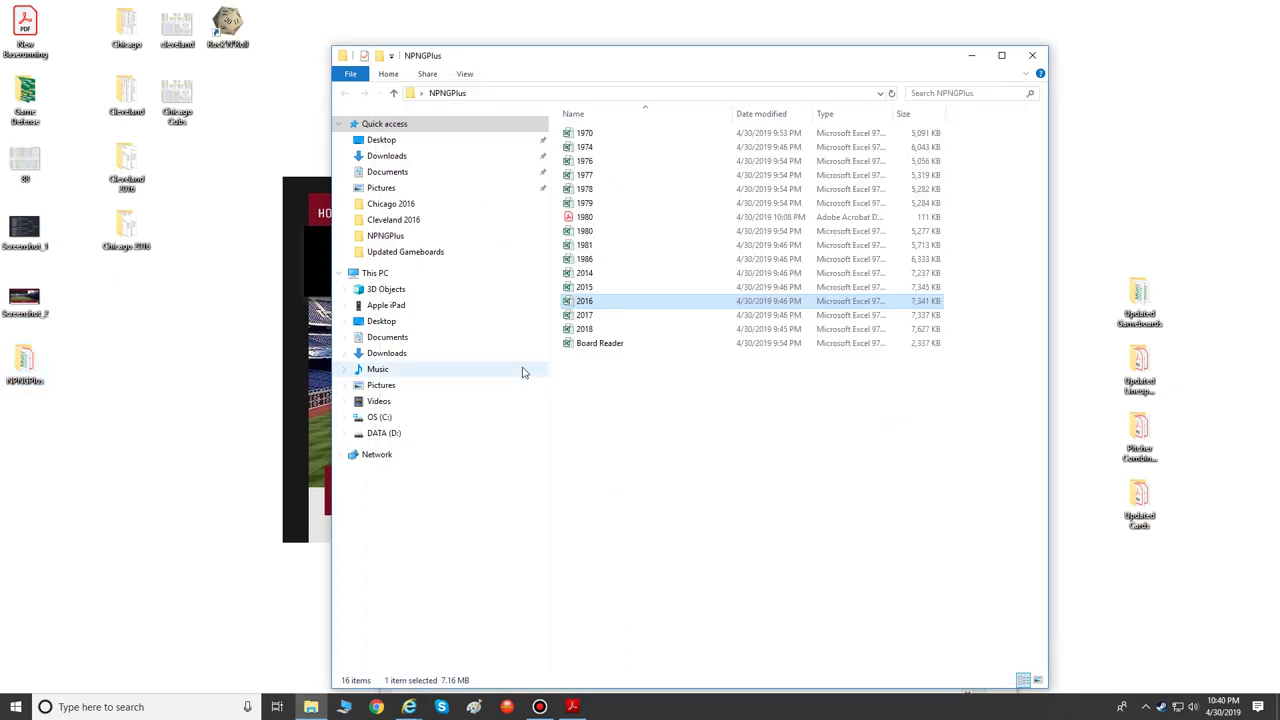
left_click(592, 380)
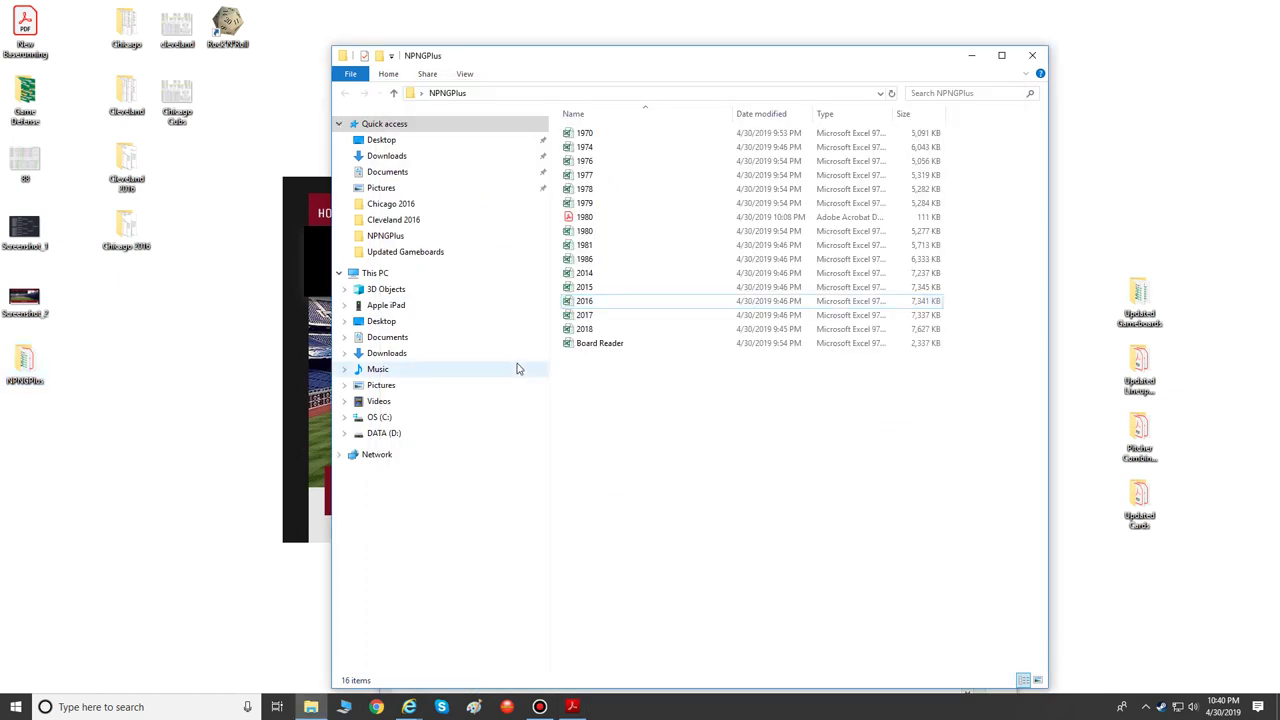
left_click(416, 178)
scroll(585, 395, "down", 1)
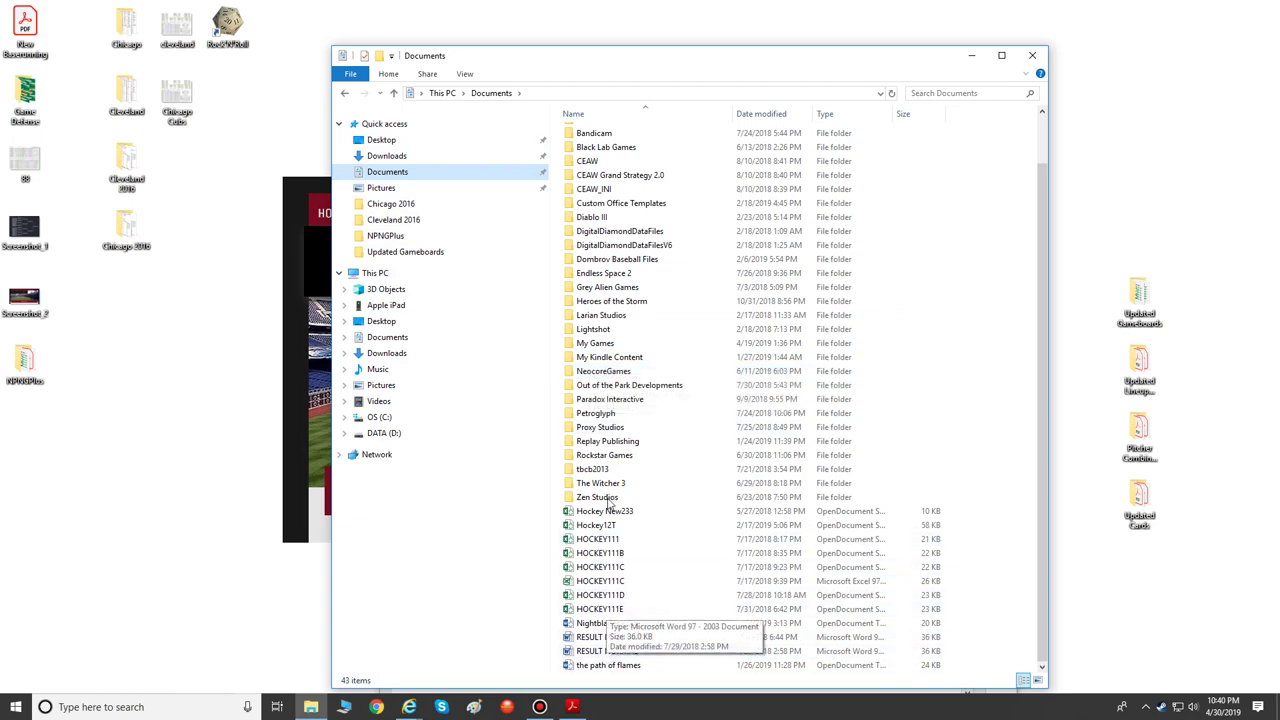
left_click(572, 707)
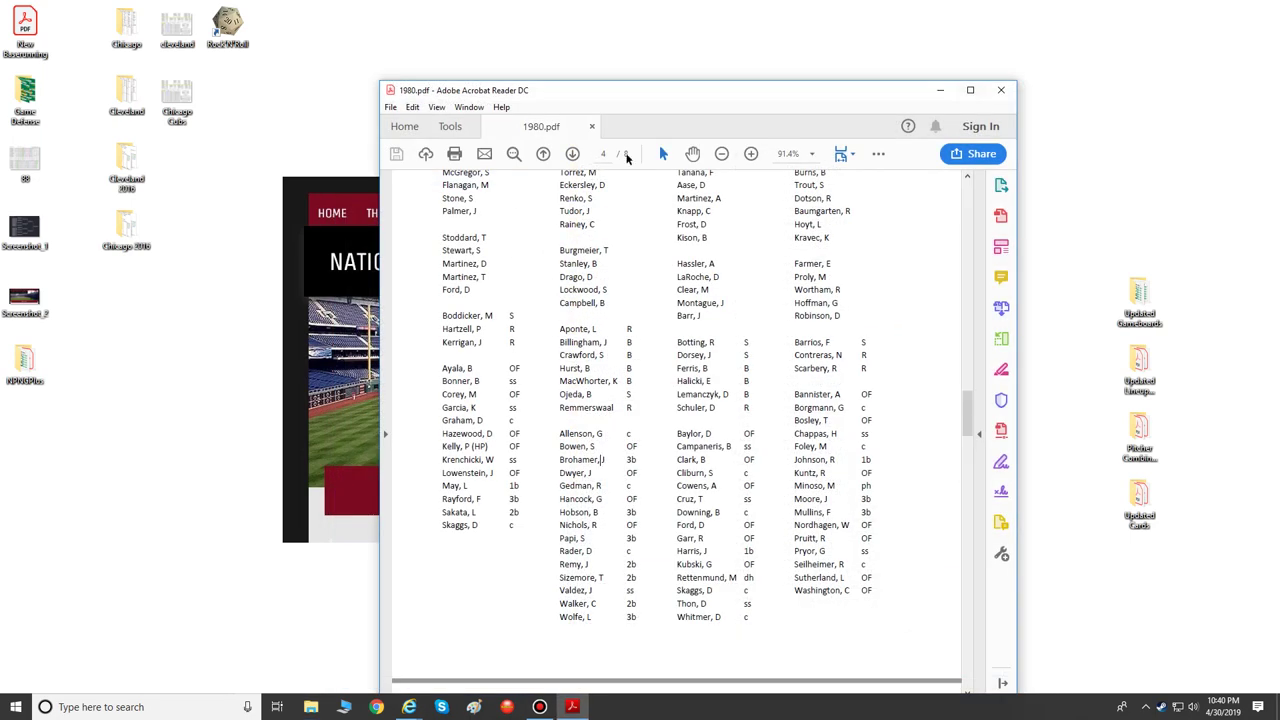
left_click(1001, 92)
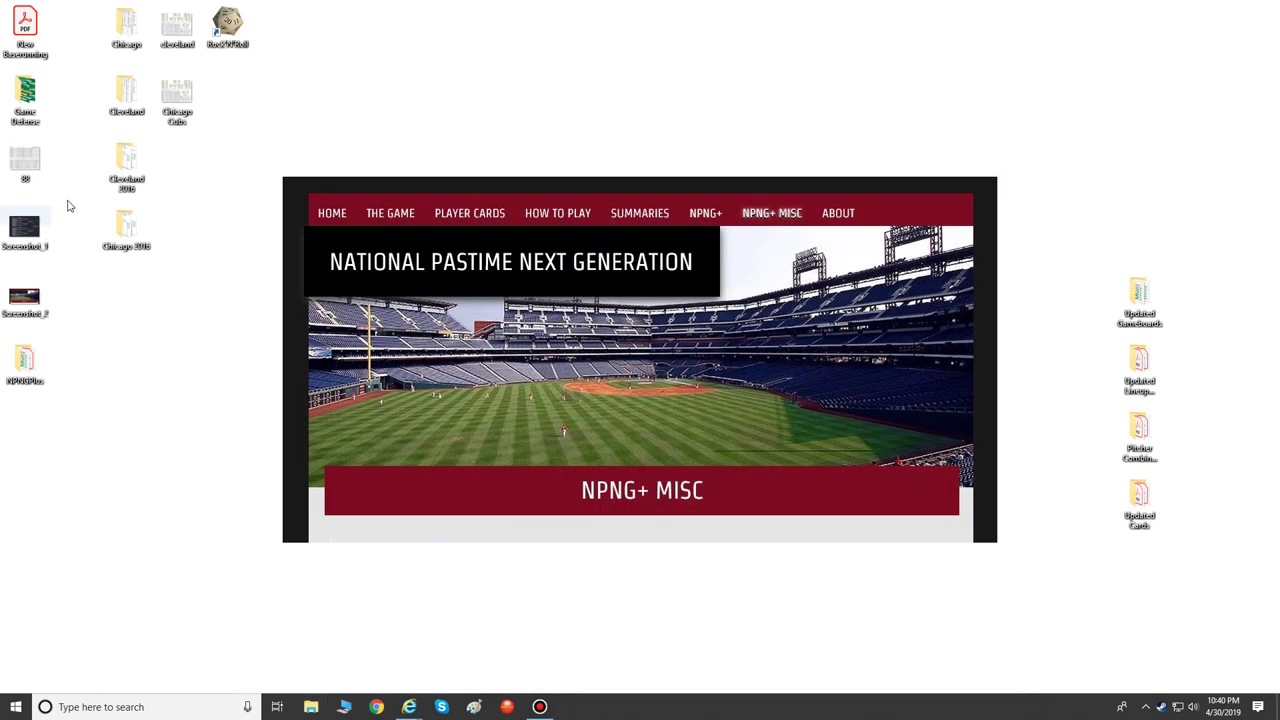
double_click(18, 377)
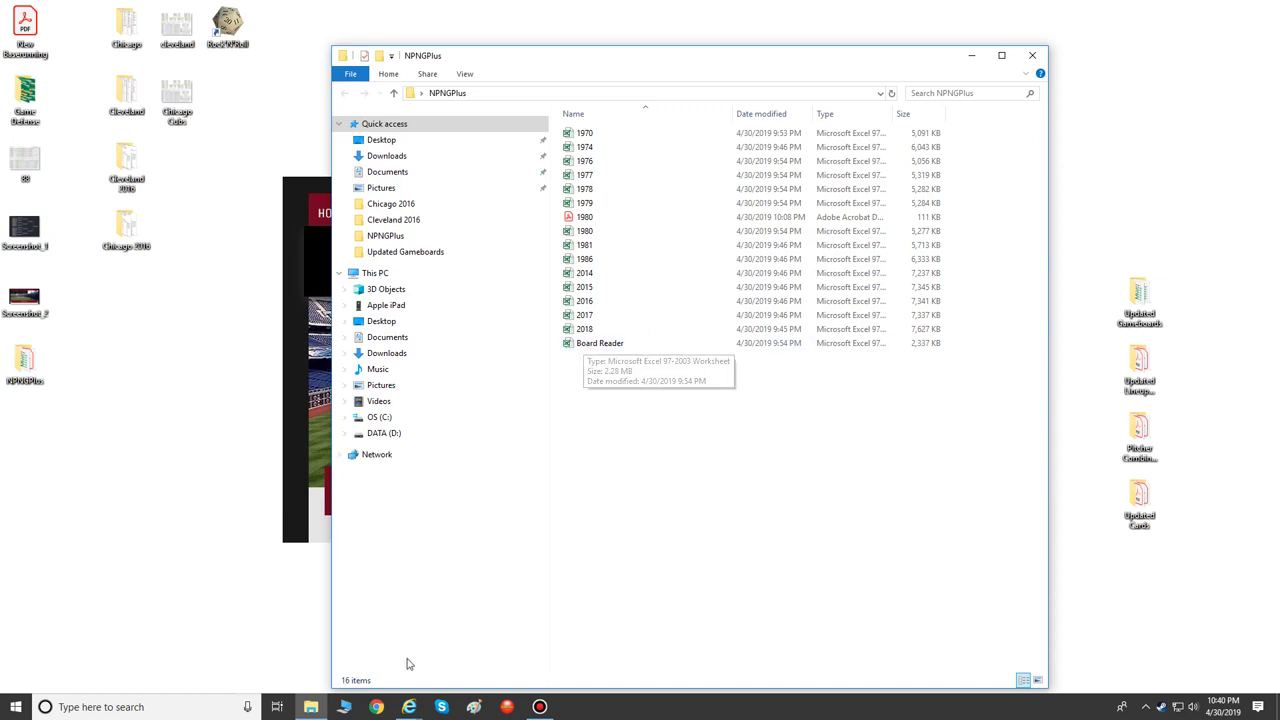
left_click(141, 707)
type("excel")
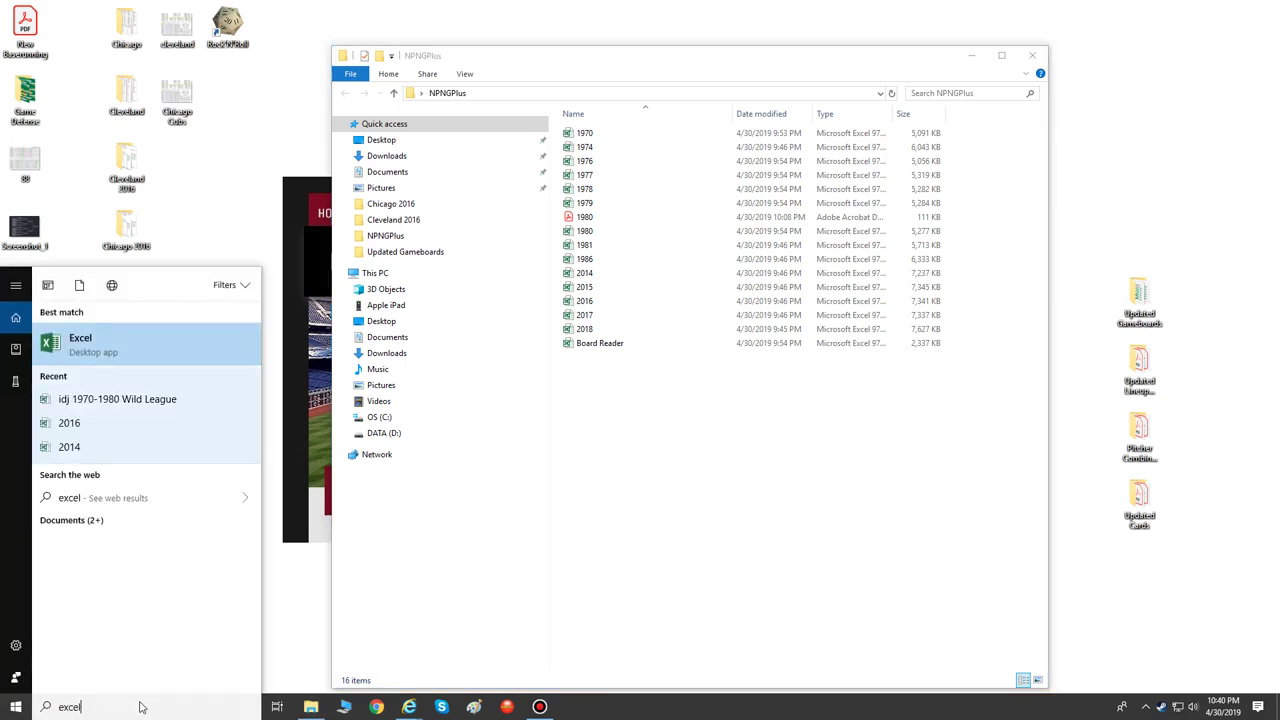
key("Return")
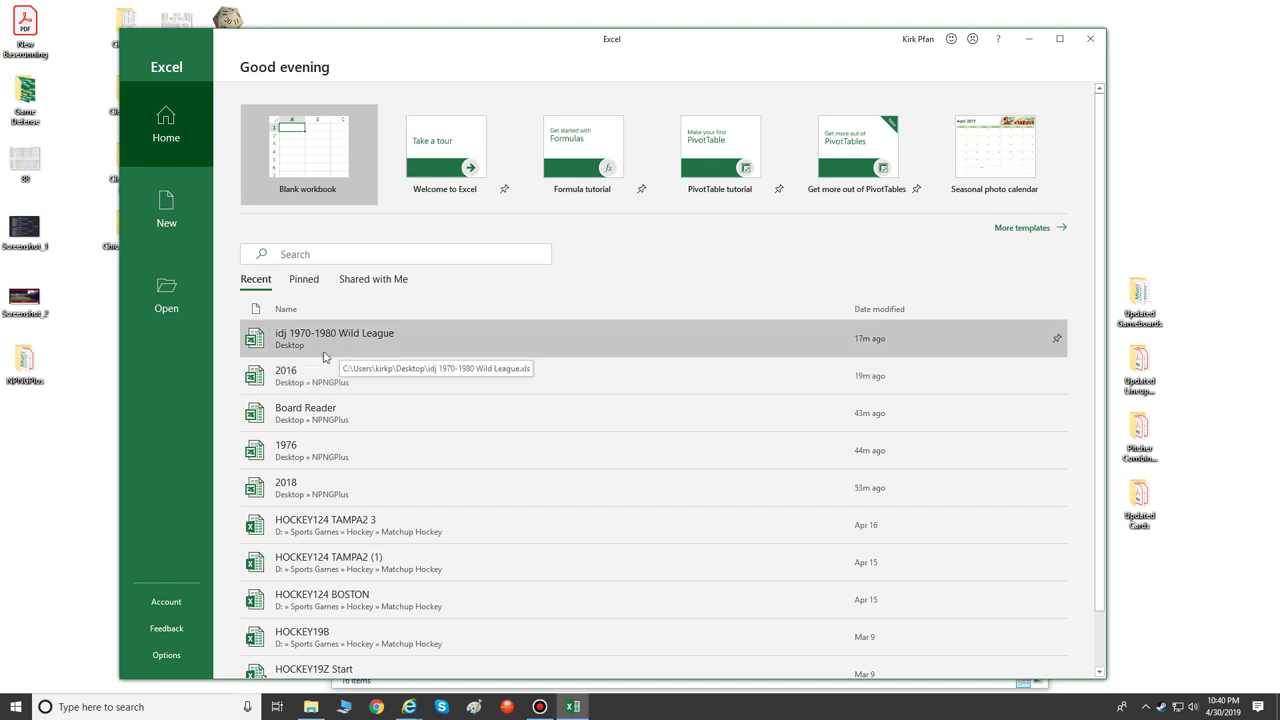
left_click(98, 248)
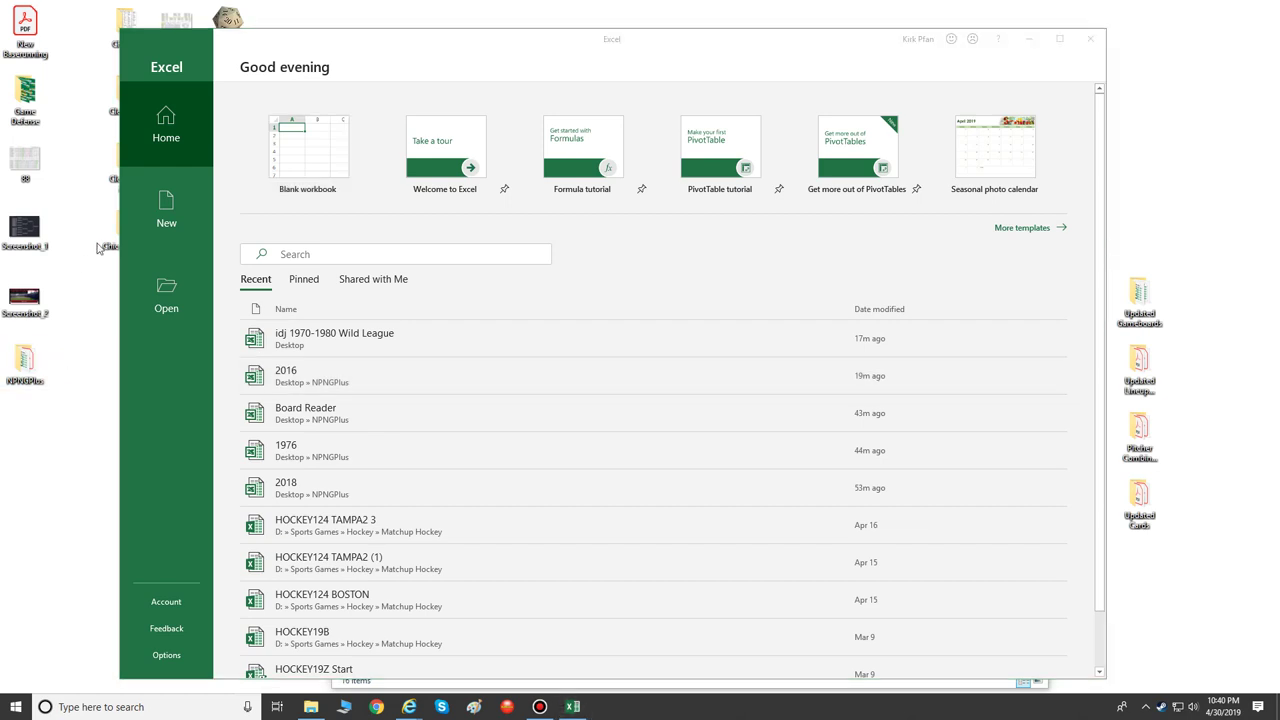
left_click(1099, 44)
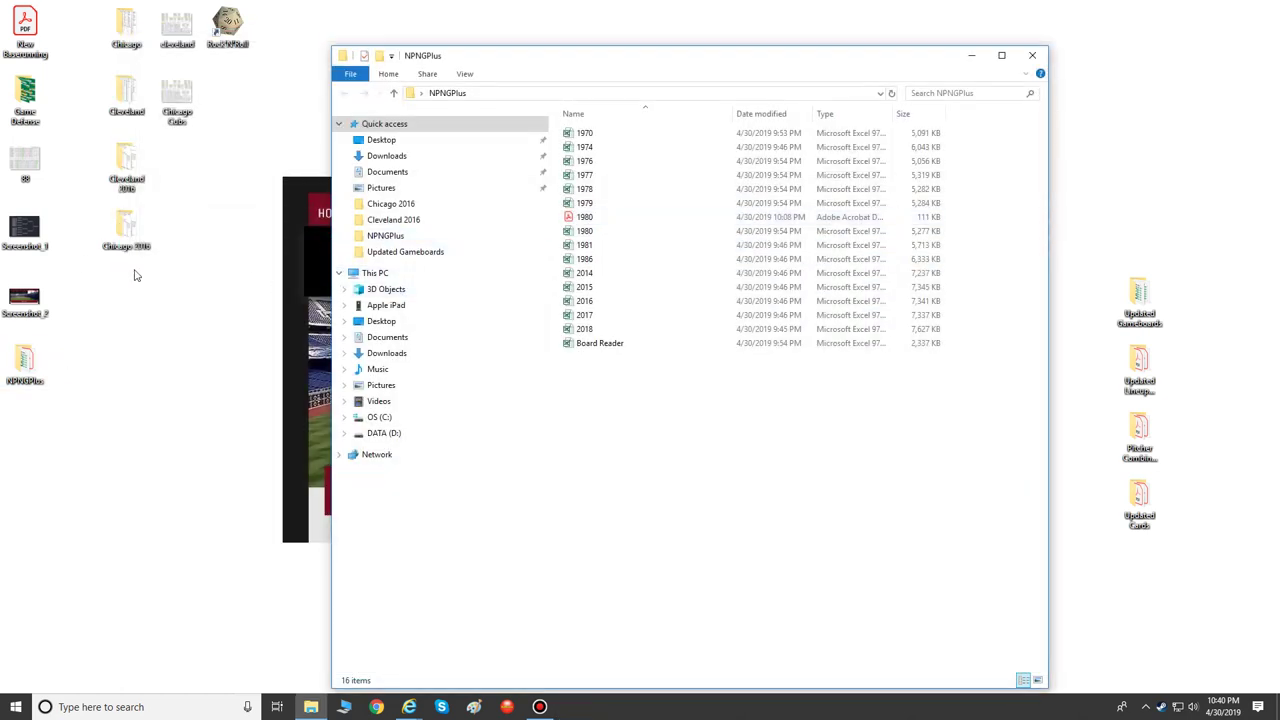
left_click_drag(604, 60, 640, 123)
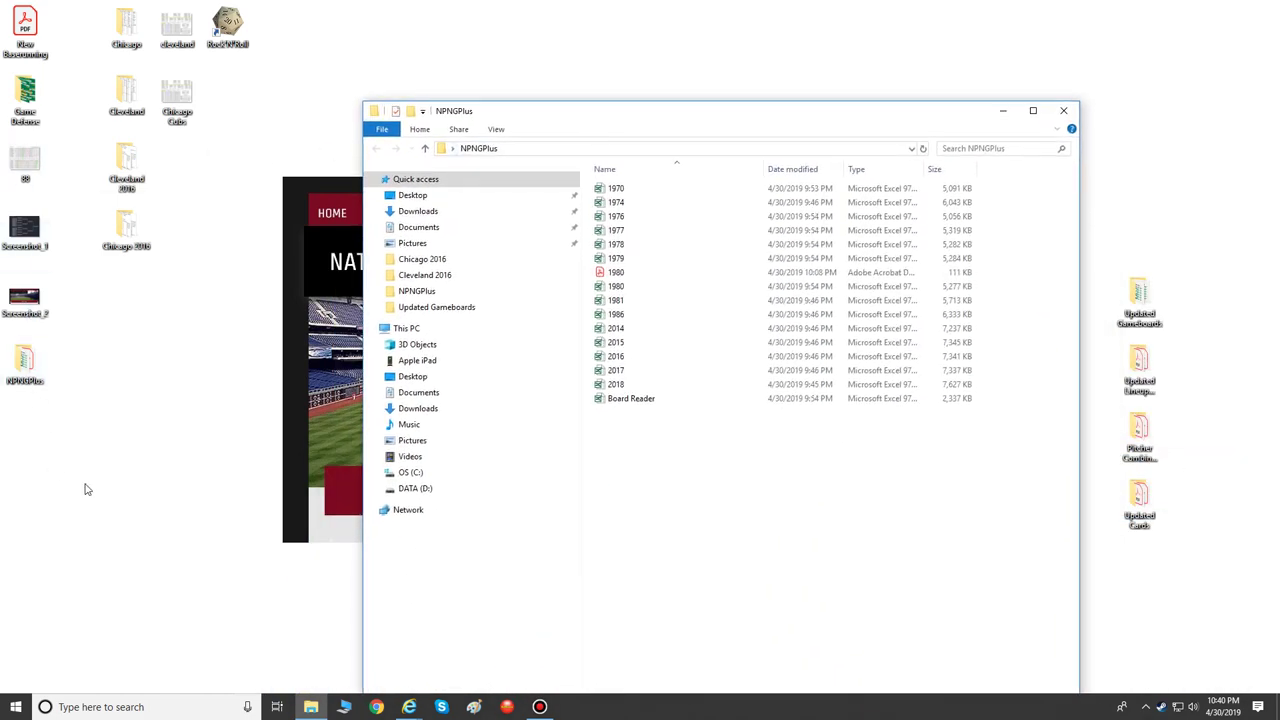
left_click(113, 440)
left_click(568, 116)
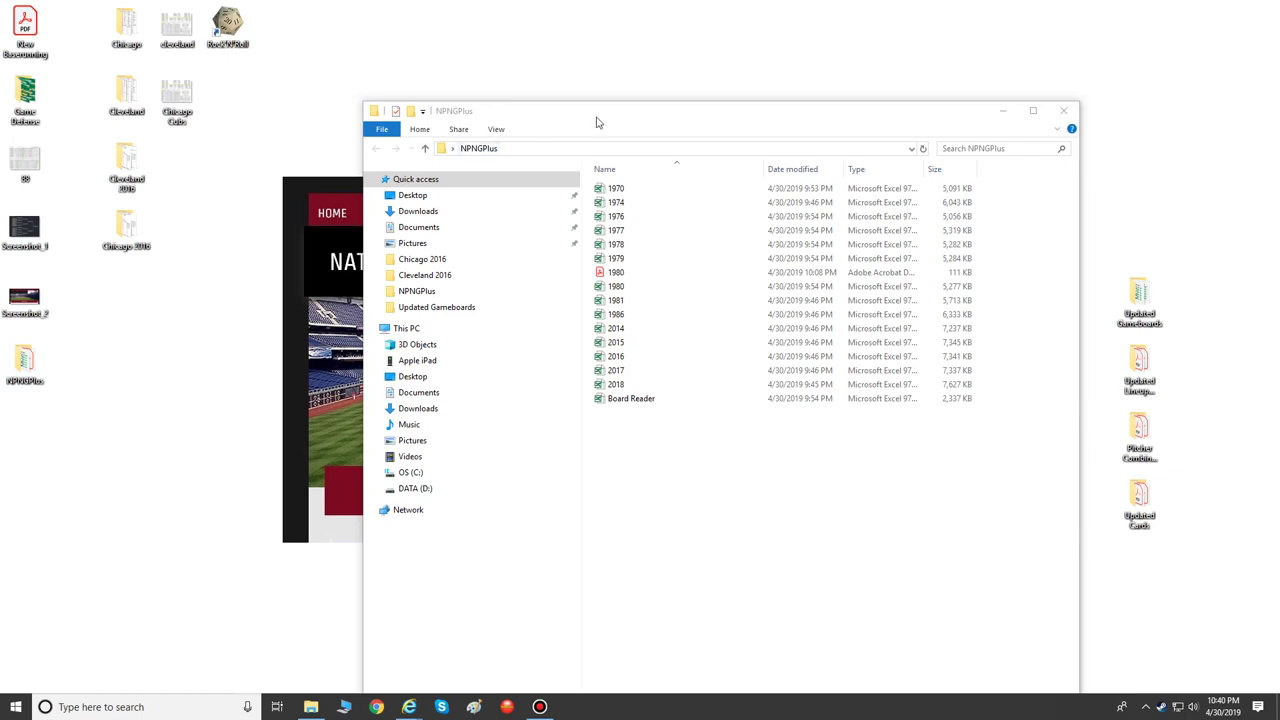
left_click_drag(596, 122, 523, 60)
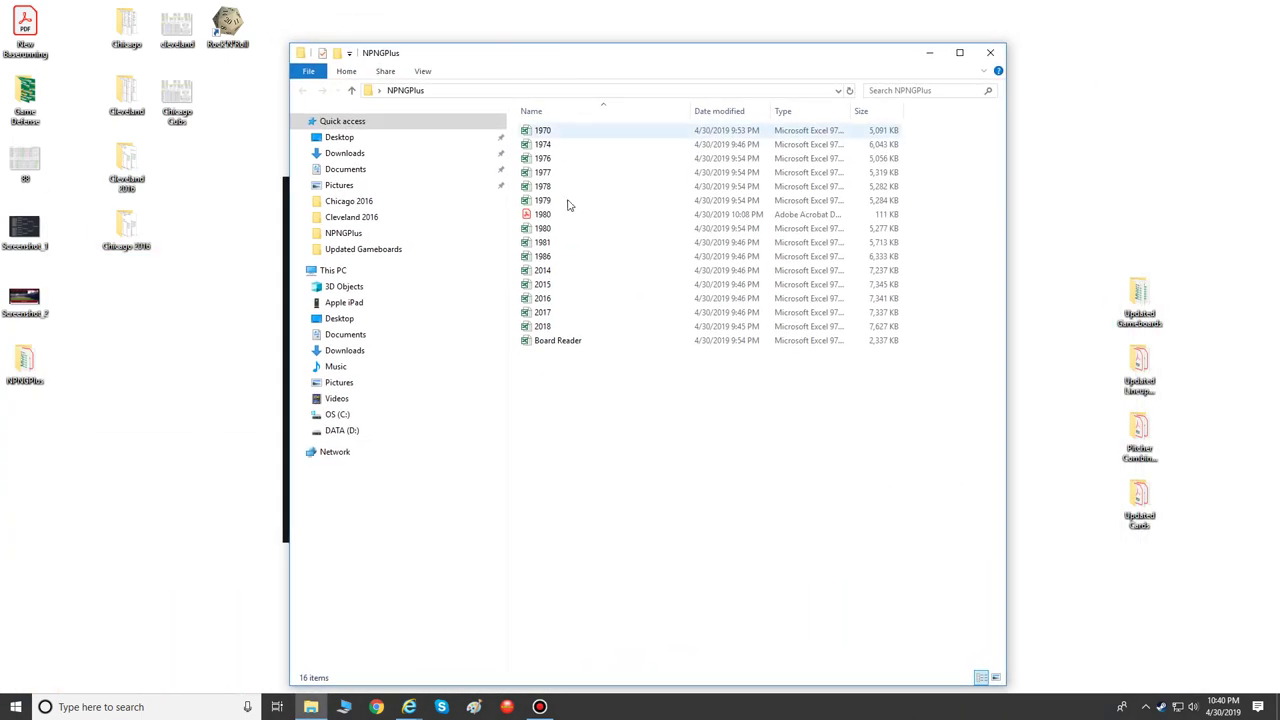
Step: Search 'ex' from the taskbar and launch Excel to its start screen
left_click(194, 714)
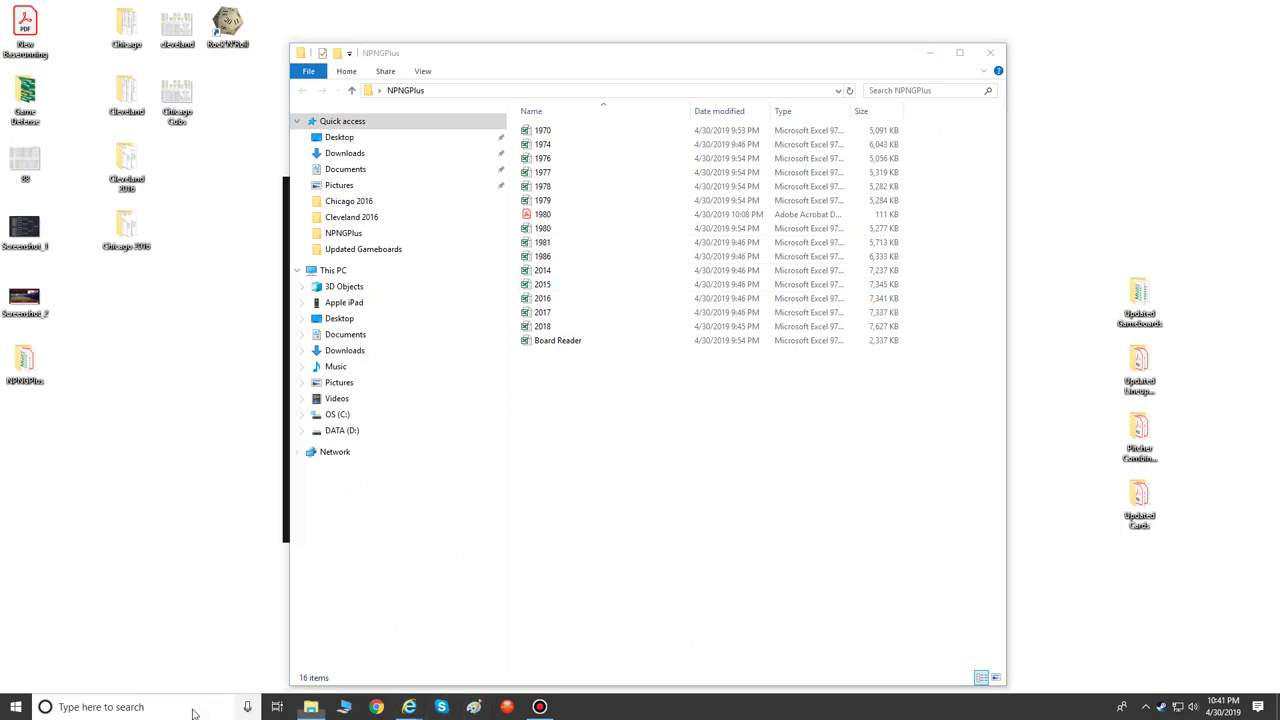
type("ex")
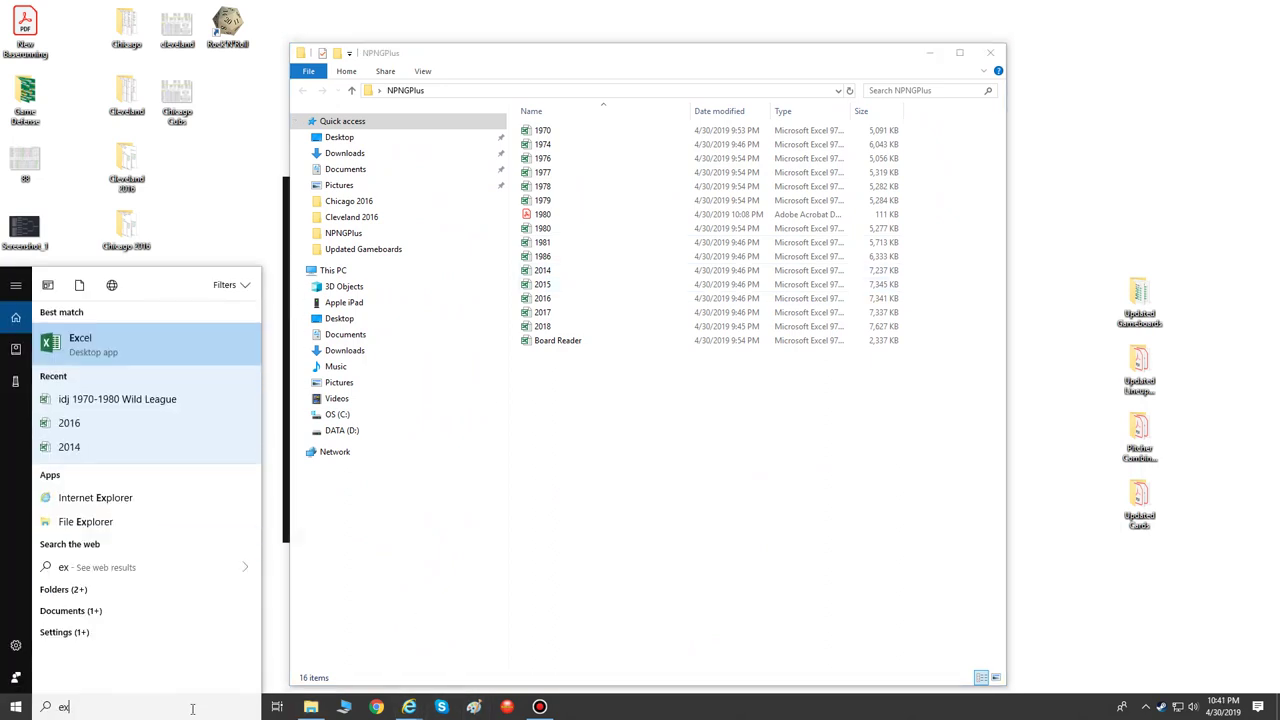
key("Return")
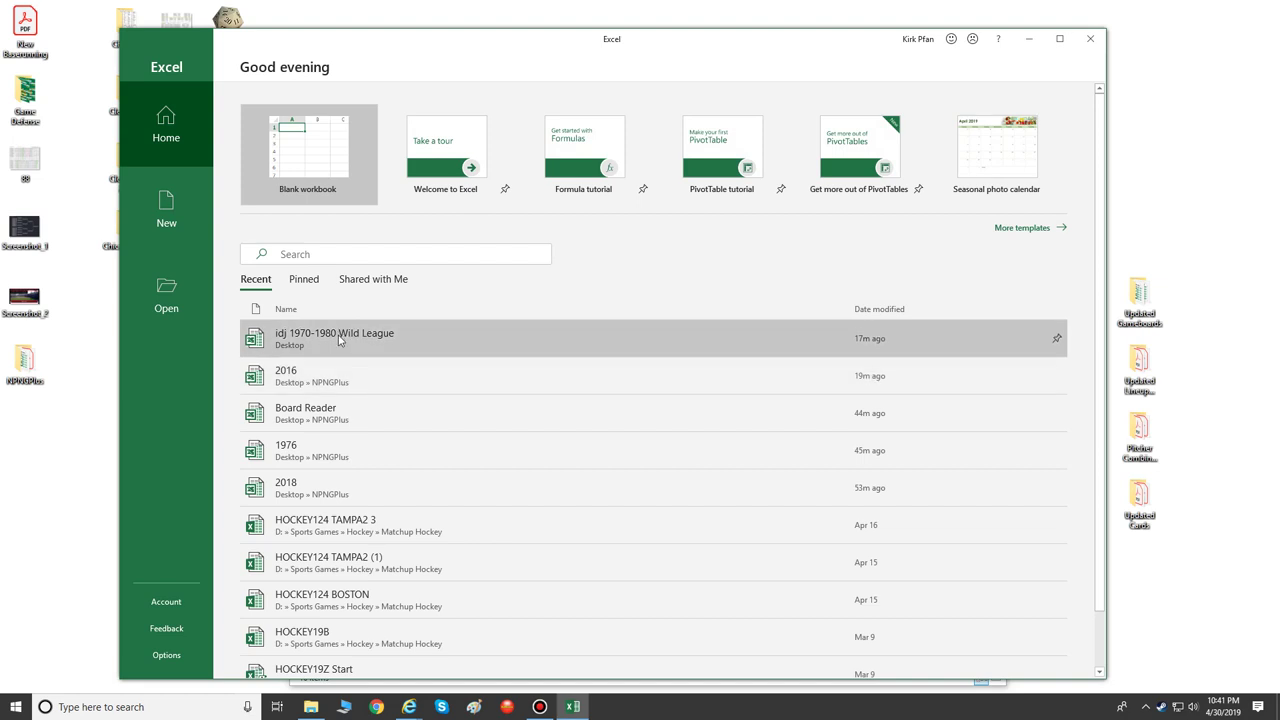
Step: Open idj 1970-1980 Wild League and play Boston's top of the 1st through Perez
left_click(872, 337)
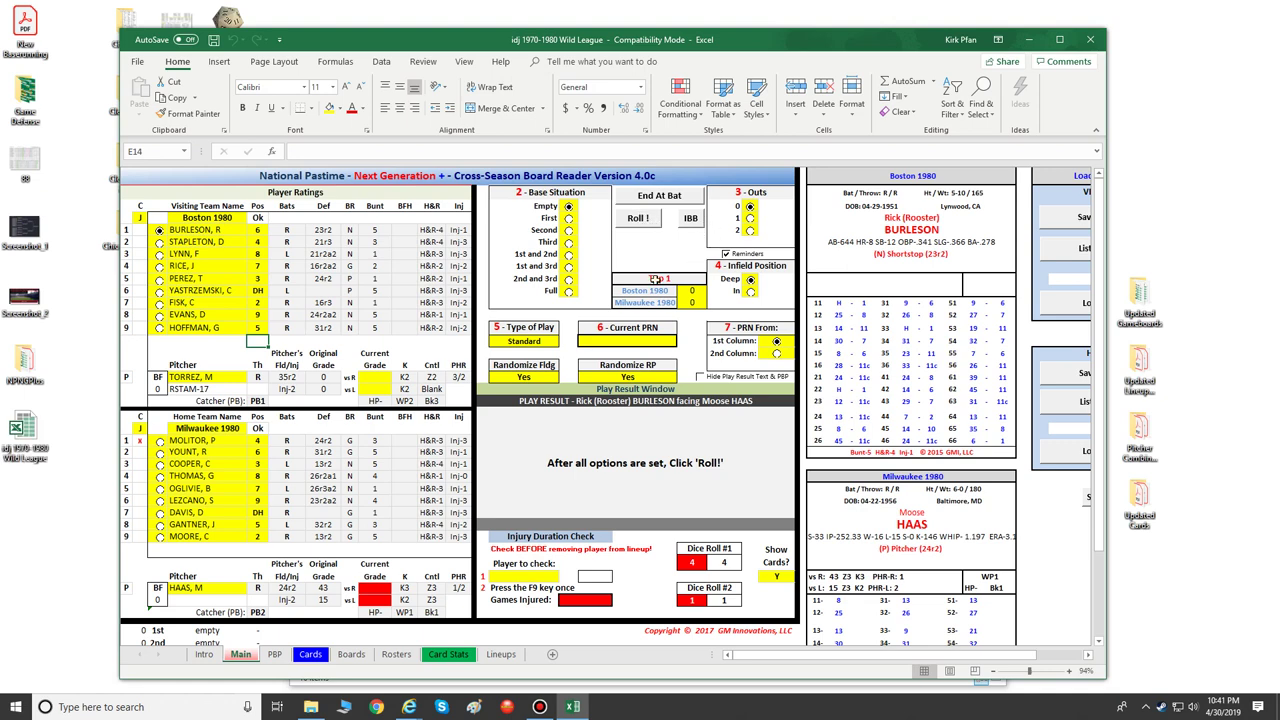
left_click(637, 219)
left_click(645, 196)
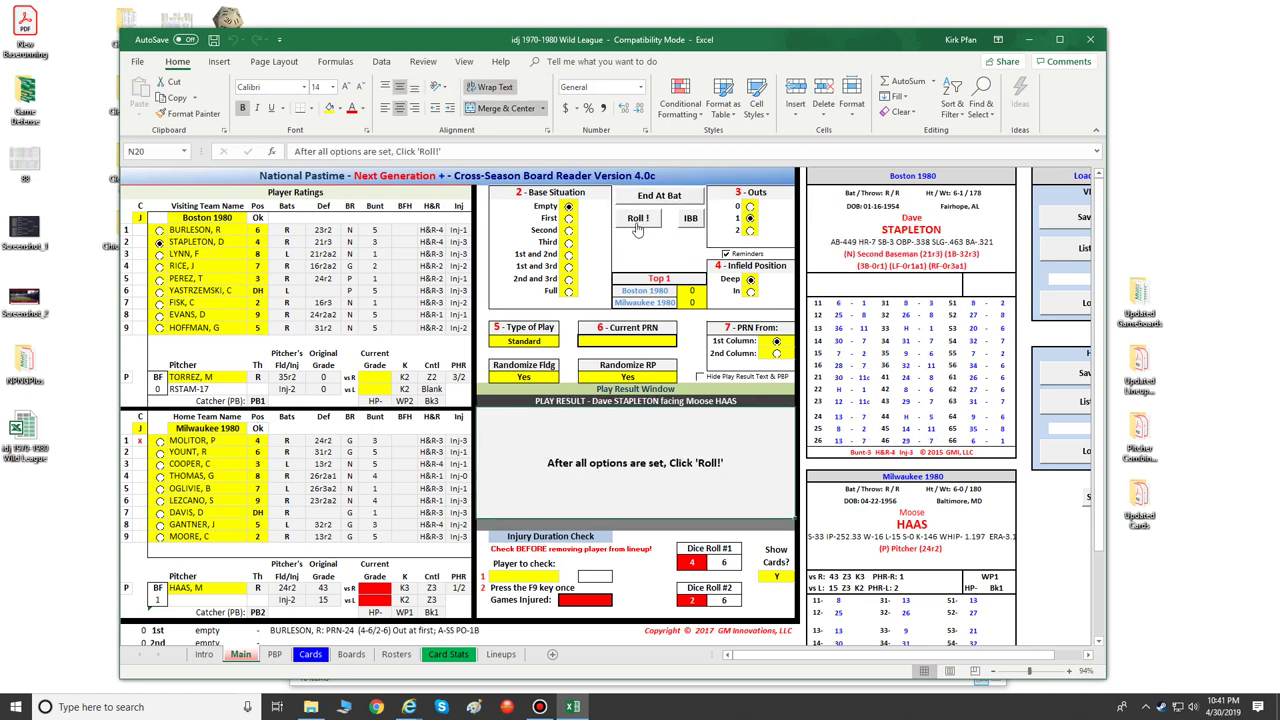
left_click(637, 220)
left_click(657, 196)
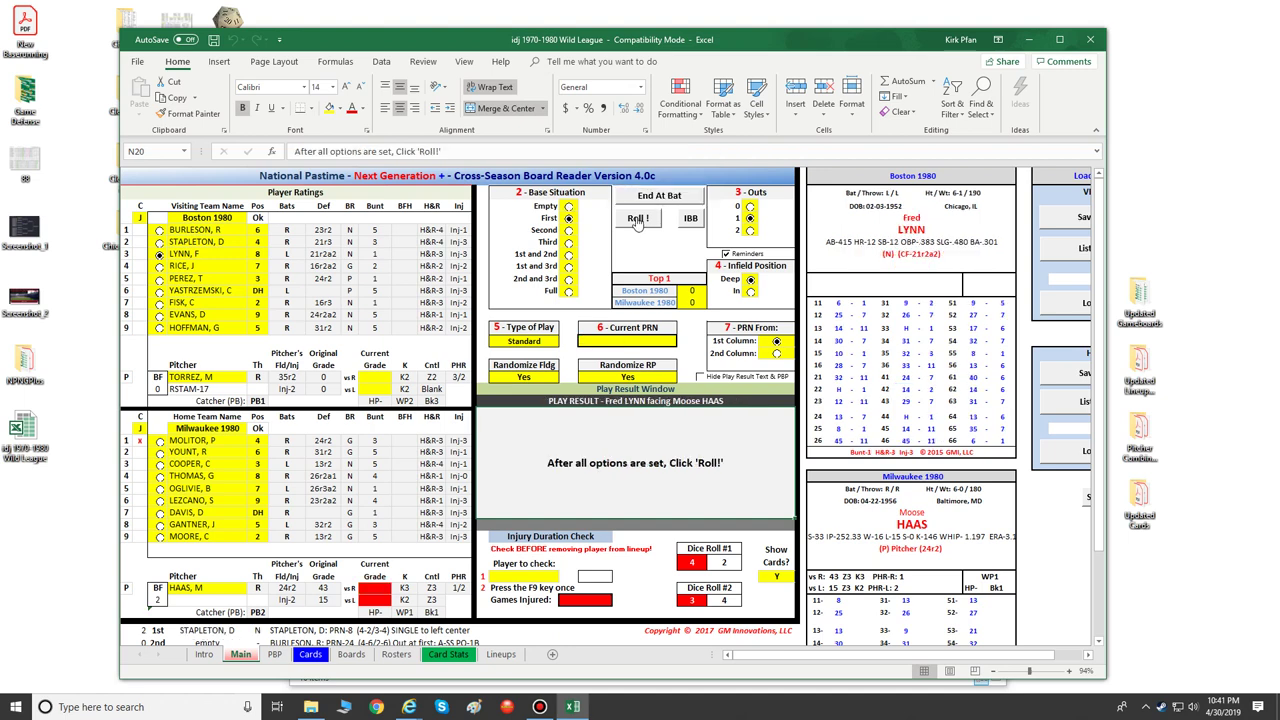
left_click(637, 220)
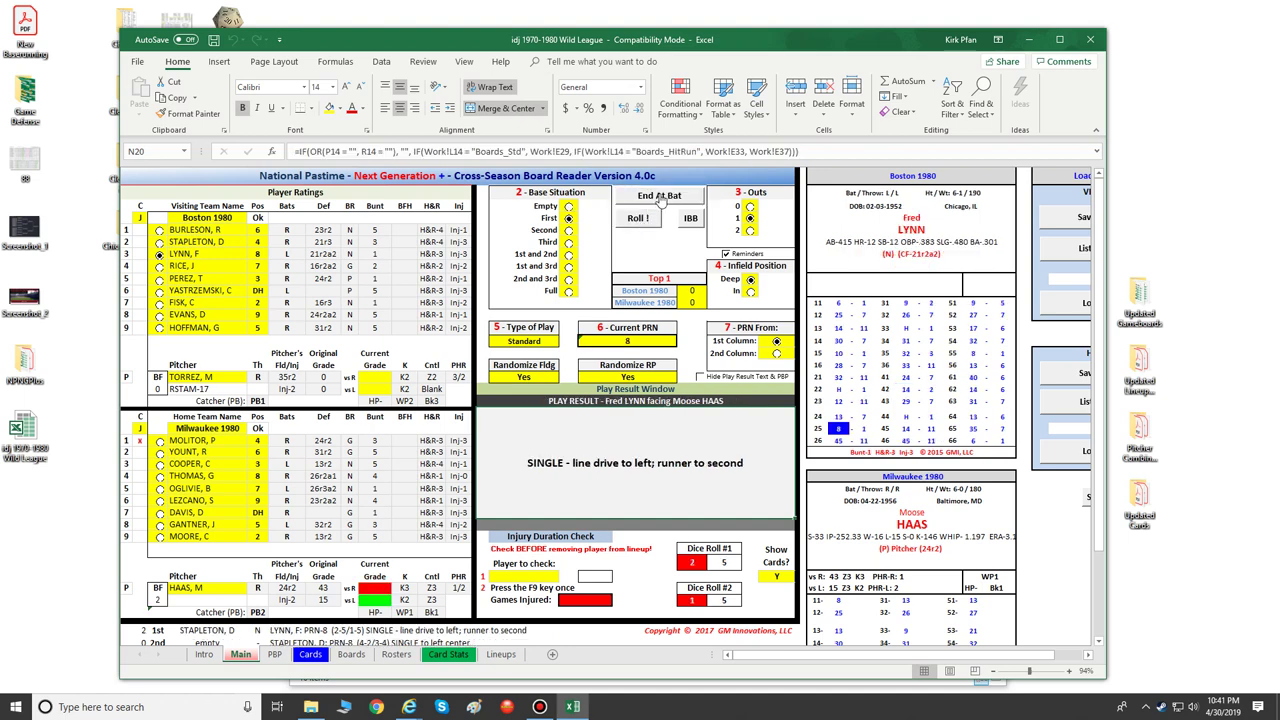
left_click(659, 196)
left_click(639, 219)
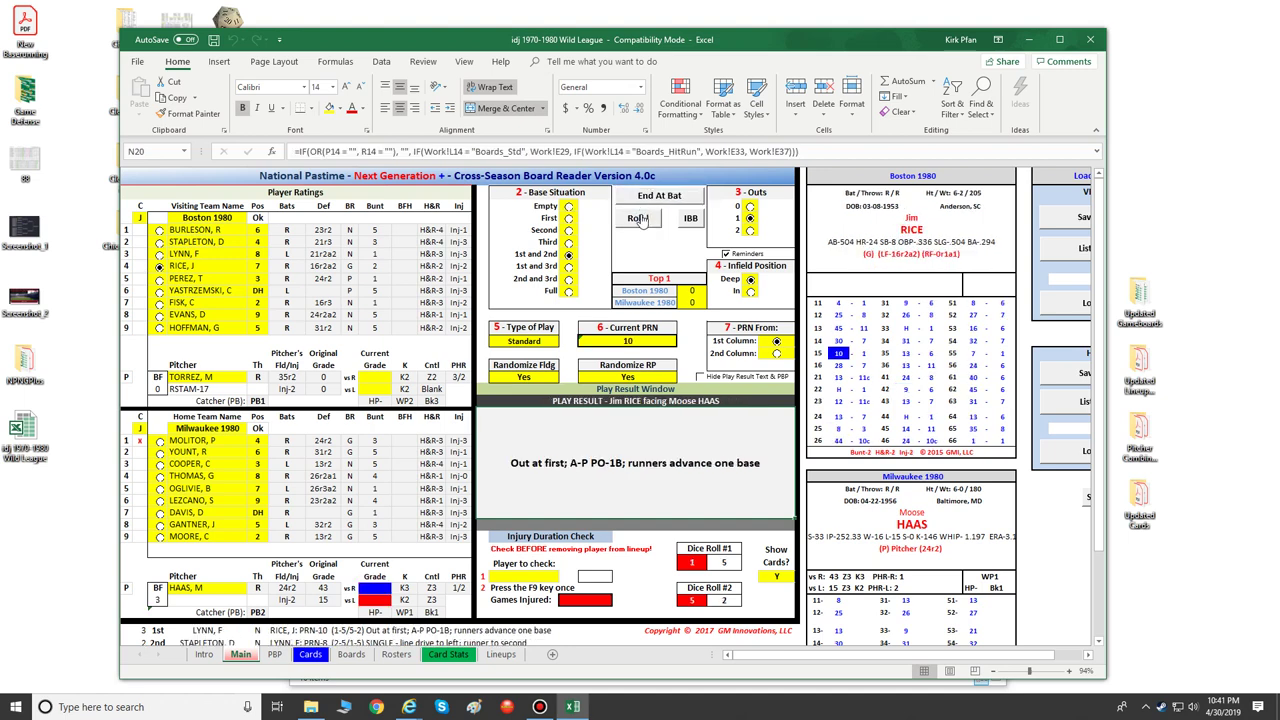
left_click(659, 196)
left_click(643, 219)
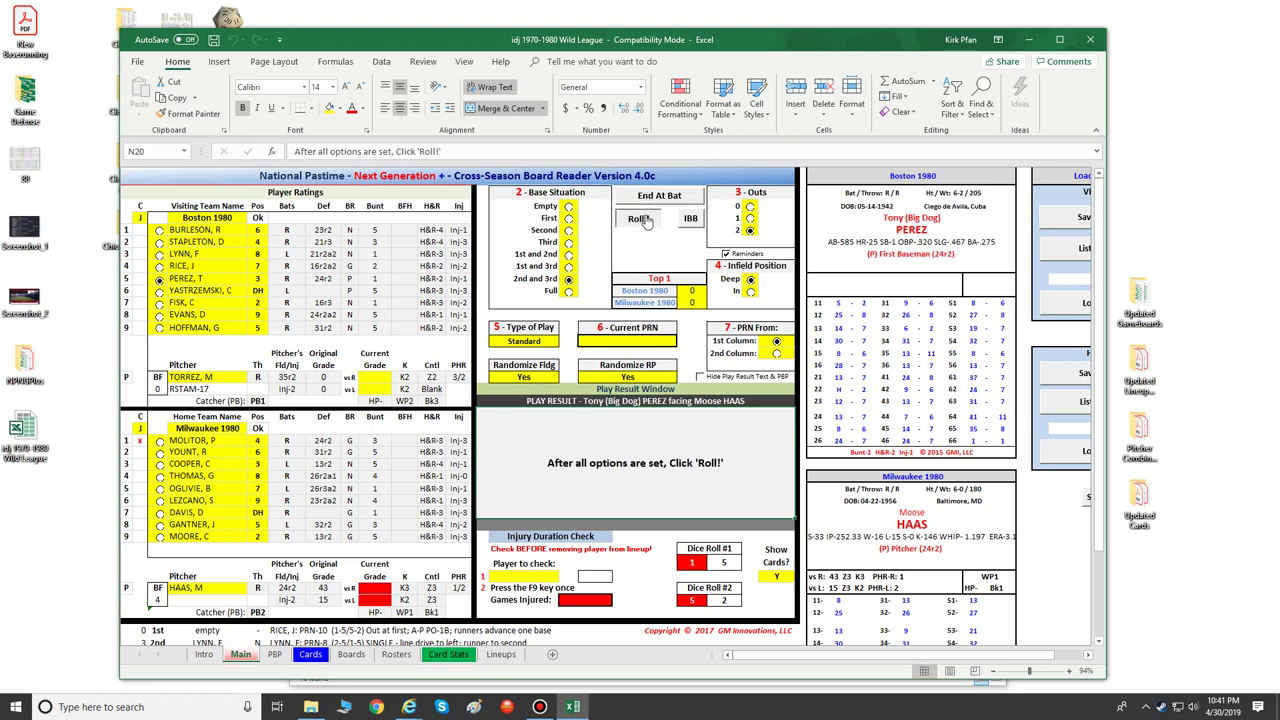
left_click(660, 196)
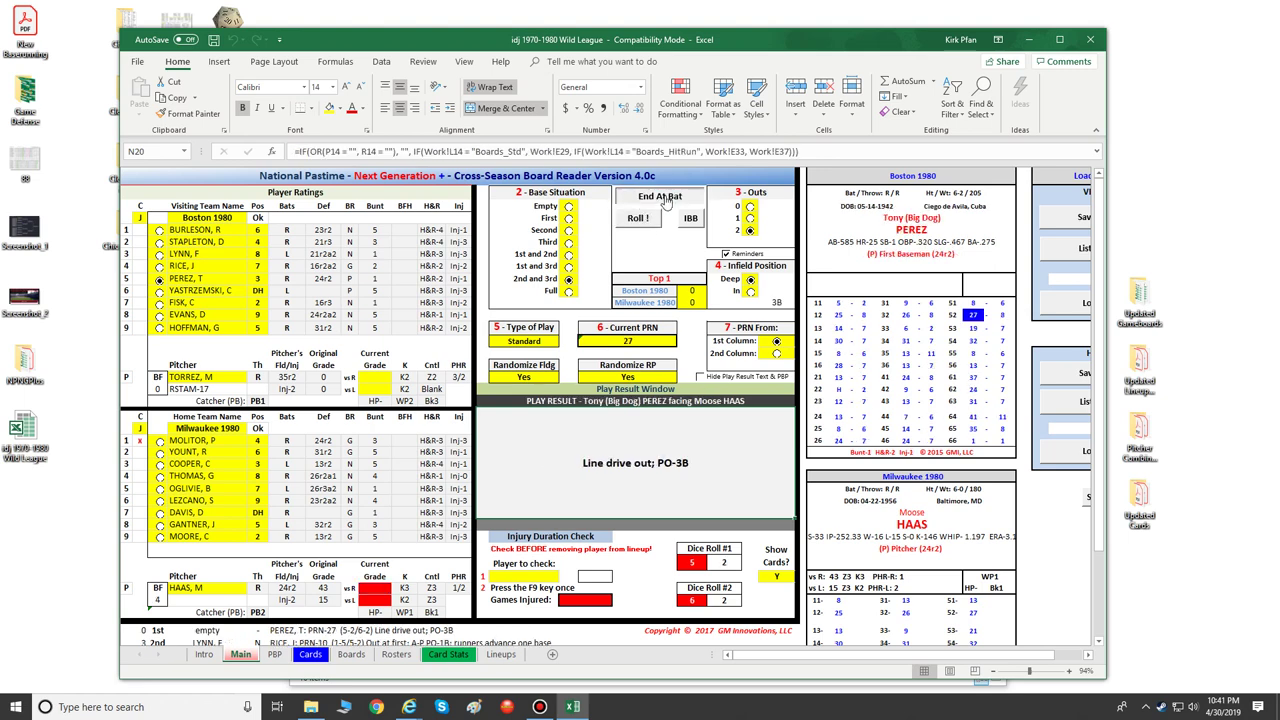
Step: Play Molitor's and Yount's at-bats, Yount's home run putting Milwaukee up 1-0
left_click(640, 219)
left_click(658, 197)
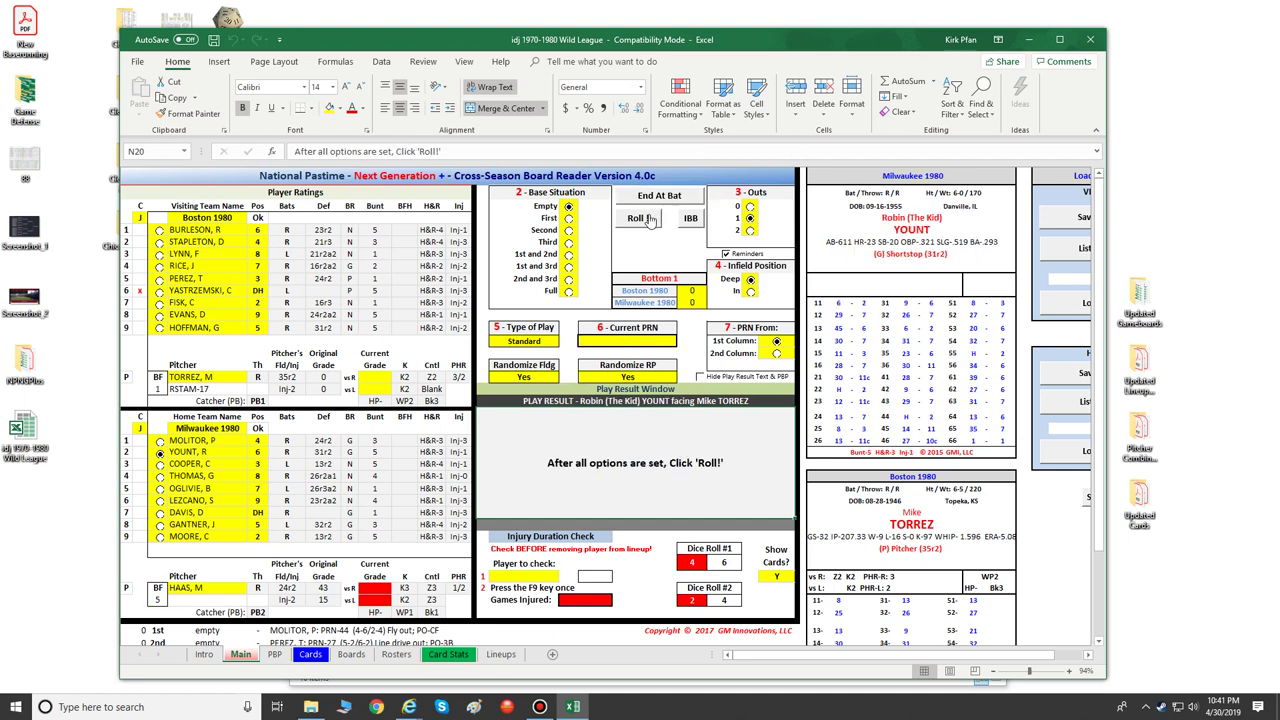
left_click(643, 219)
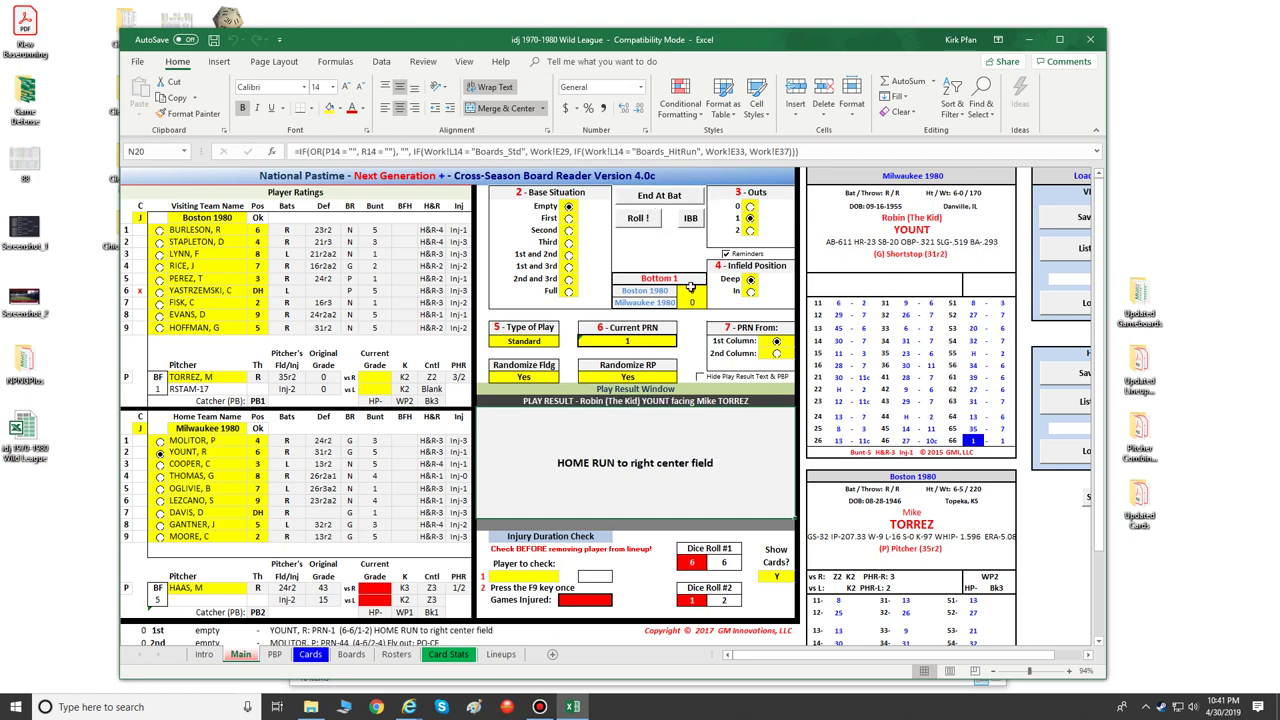
left_click(672, 198)
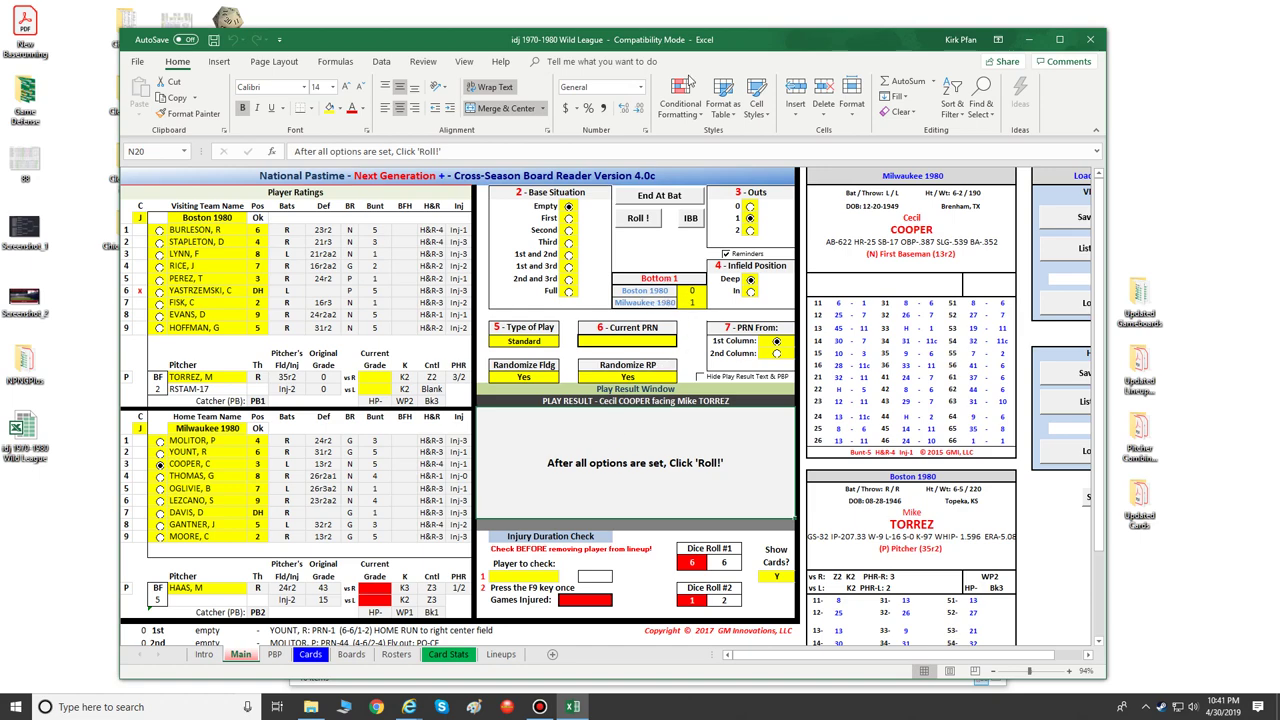
Step: Replace EVANS, D with NICHOLS, R in Boston's eighth lineup spot (D12)
left_click(1059, 39)
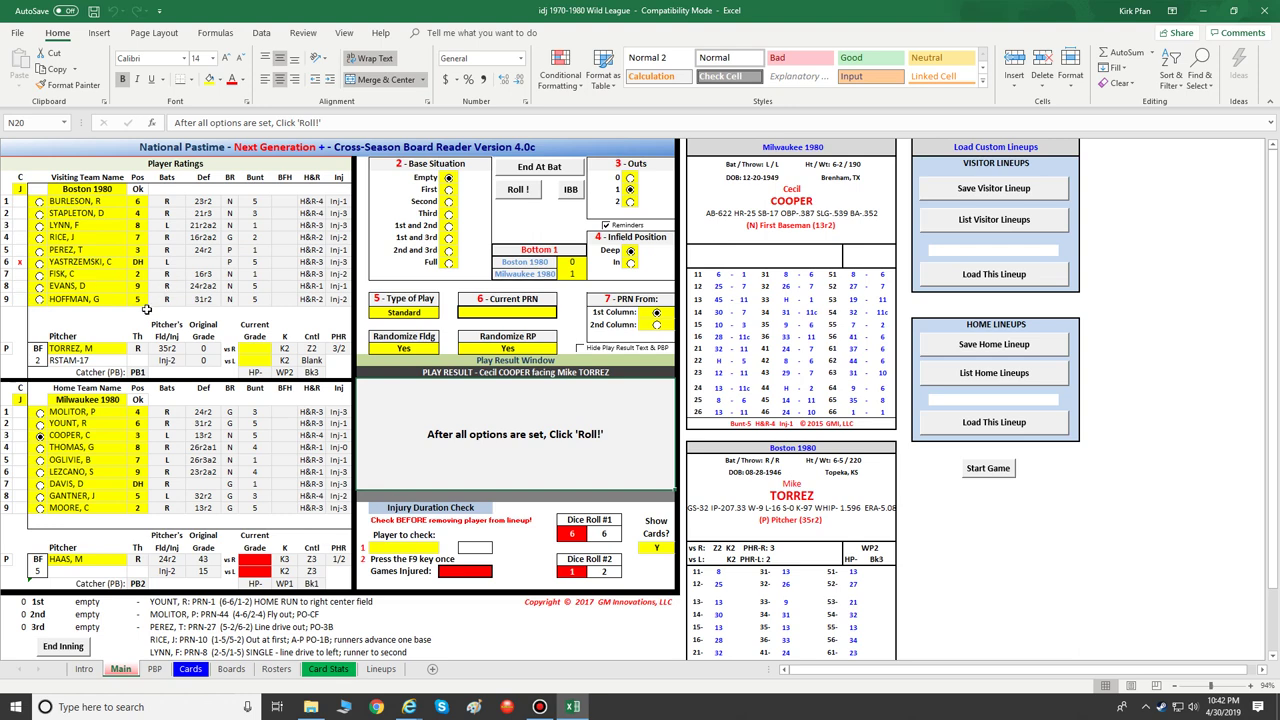
left_click(102, 287)
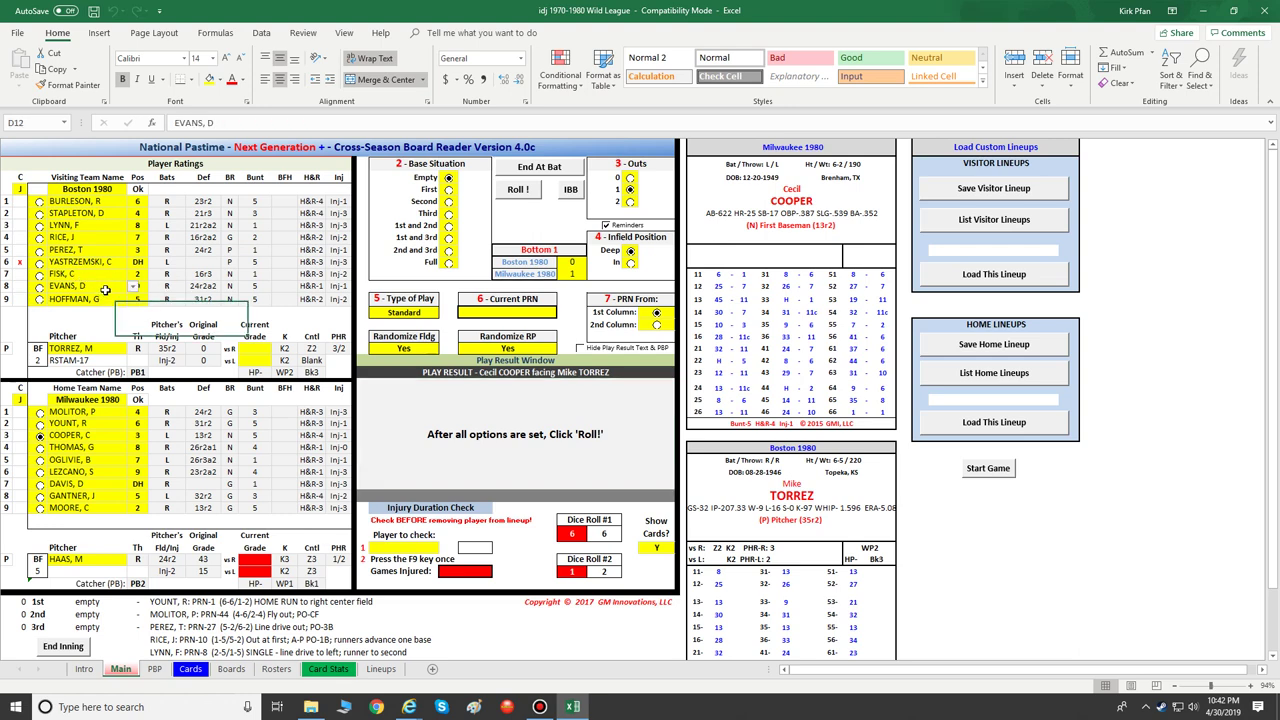
left_click(133, 287)
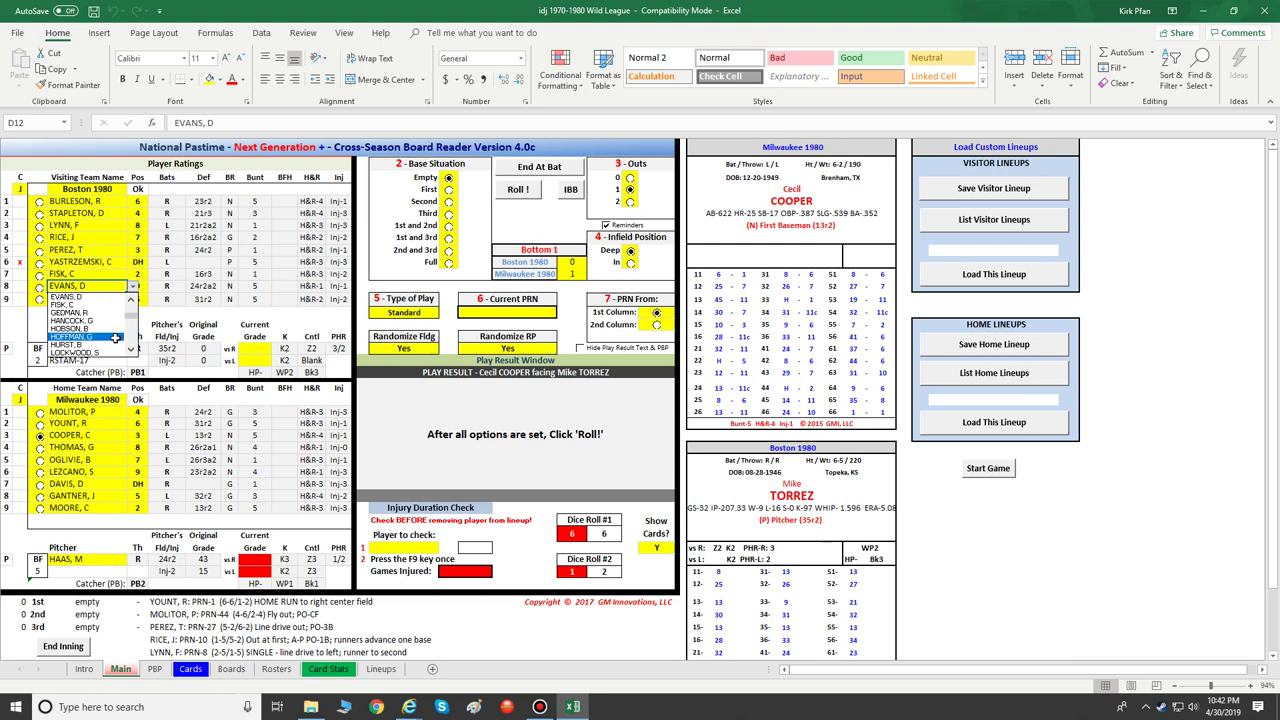
key("Escape")
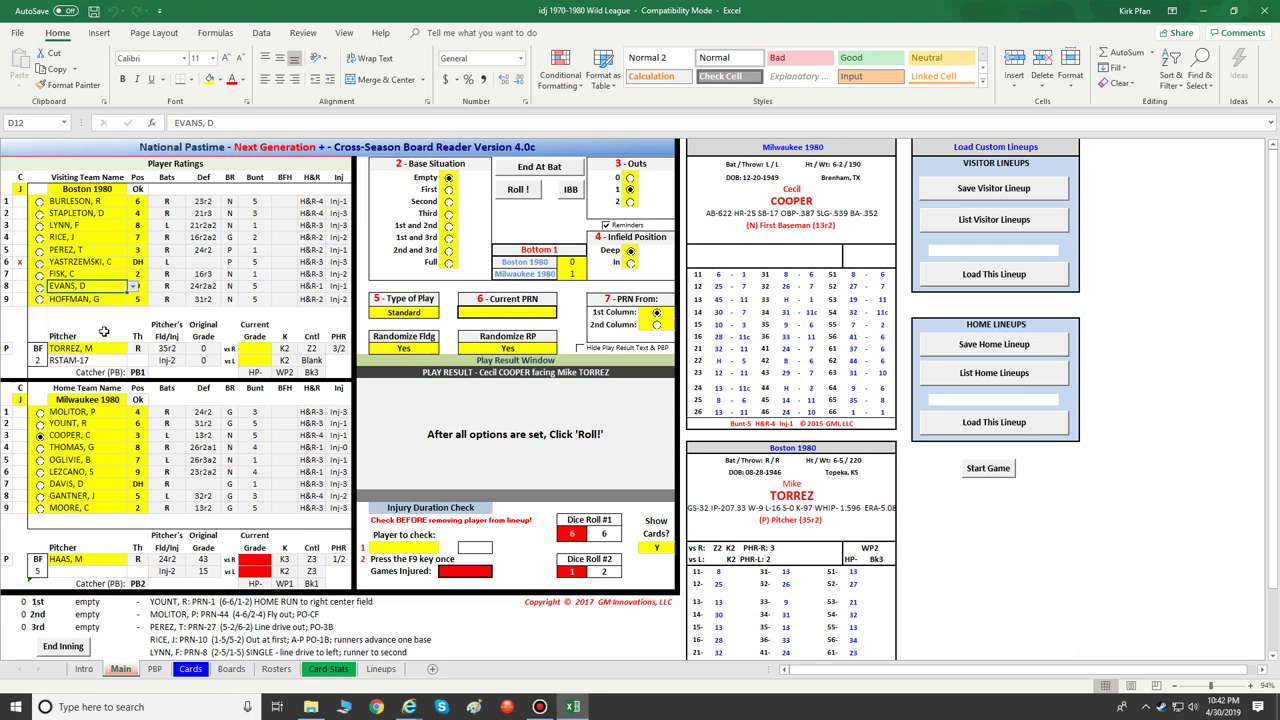
left_click(132, 287)
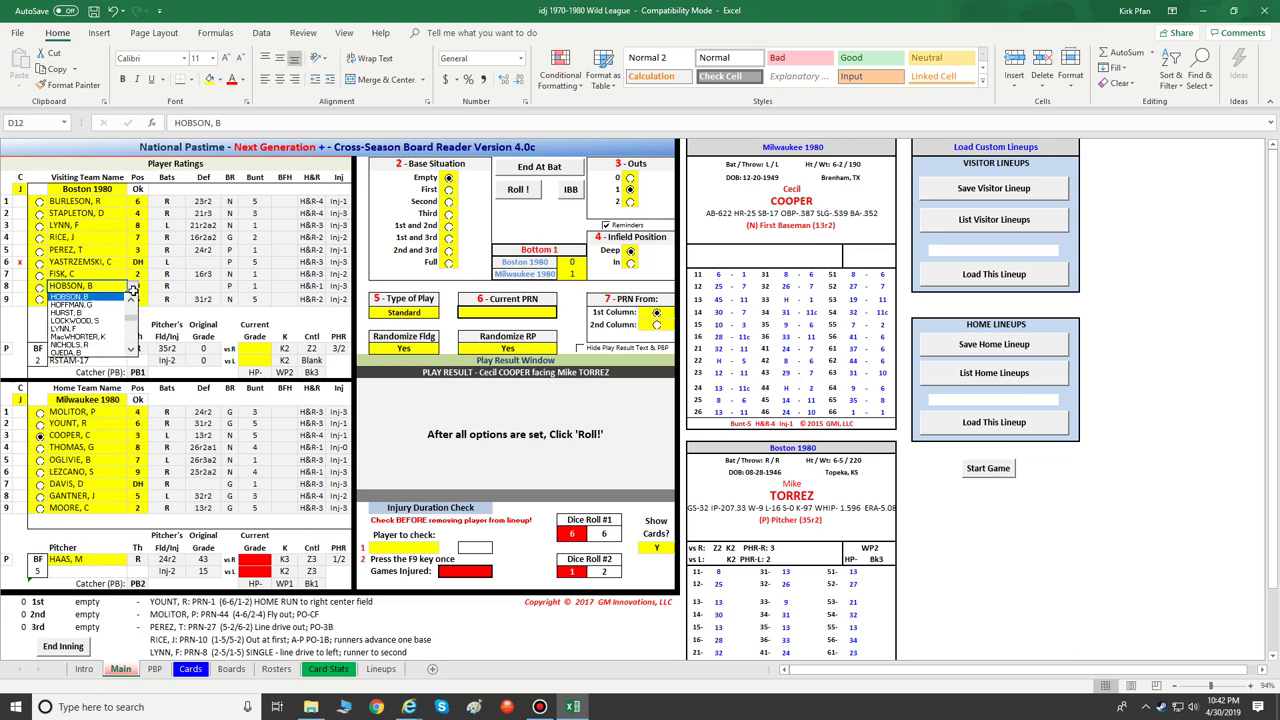
left_click(110, 345)
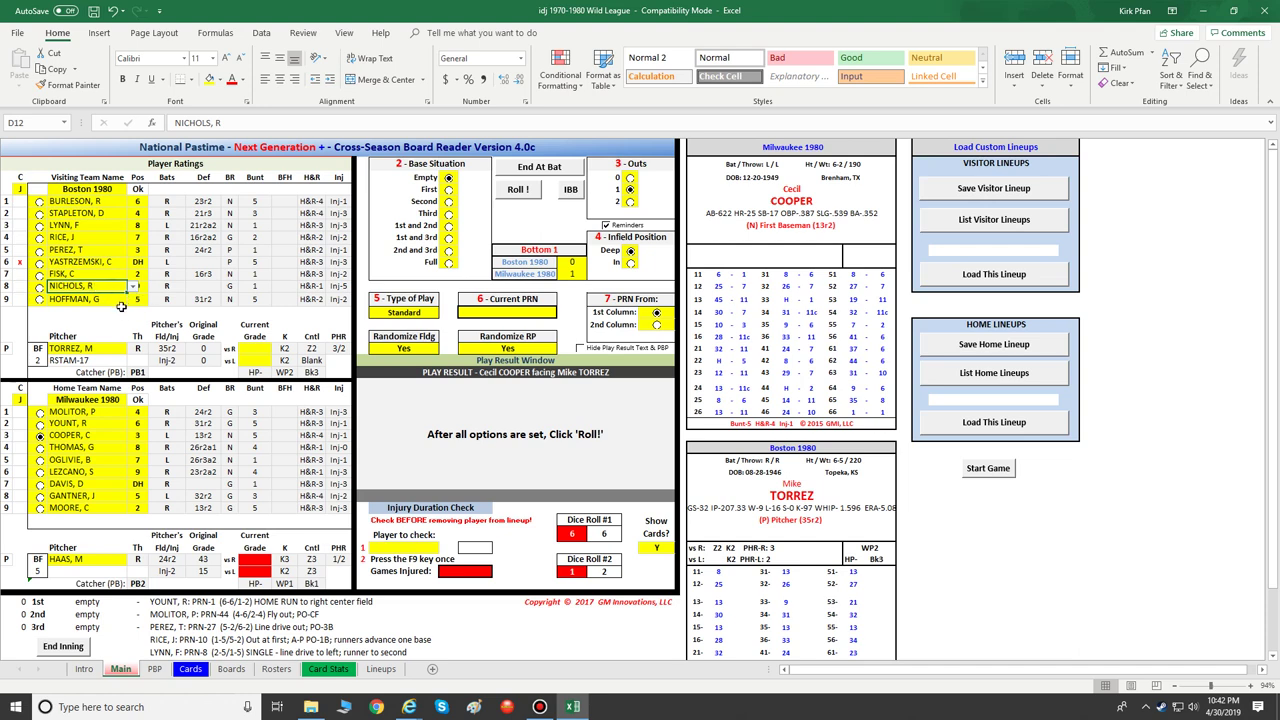
Step: Make ECKERSLEY, D Boston's pitcher in place of Torrez via the D17 dropdown
left_click(105, 351)
left_click(133, 348)
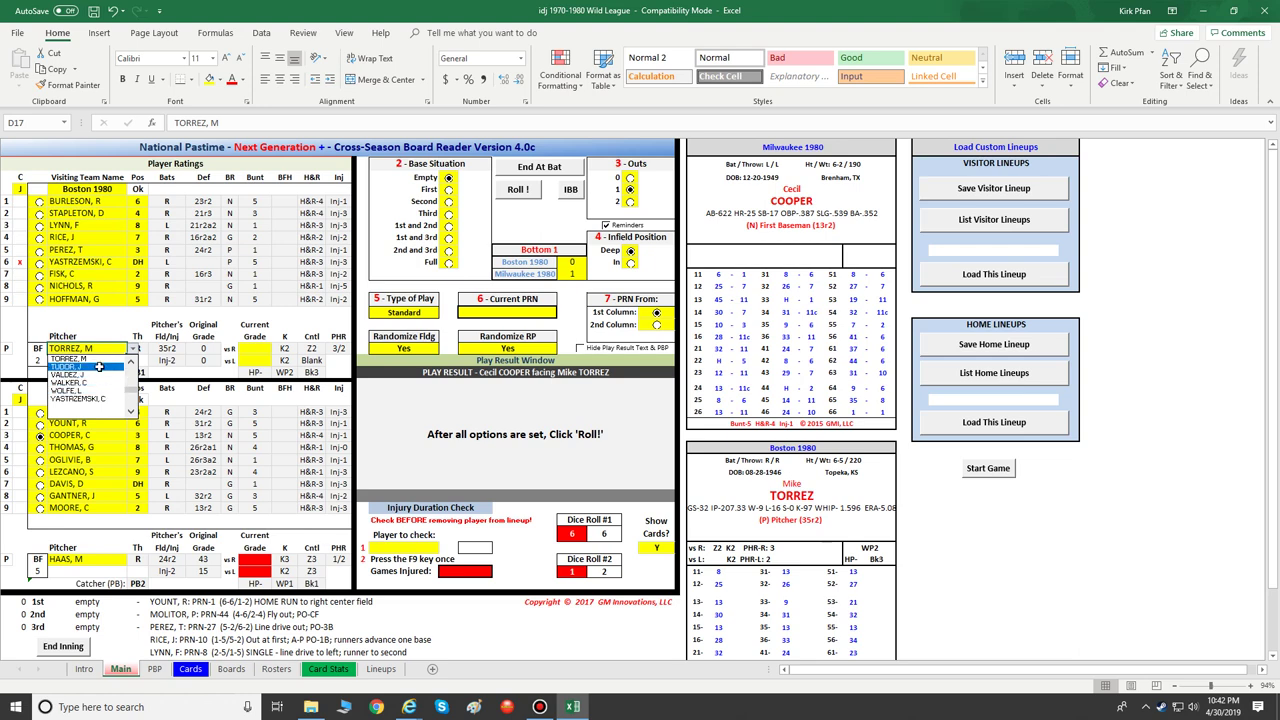
scroll(131, 380, "up", 2)
scroll(131, 380, "up", 3)
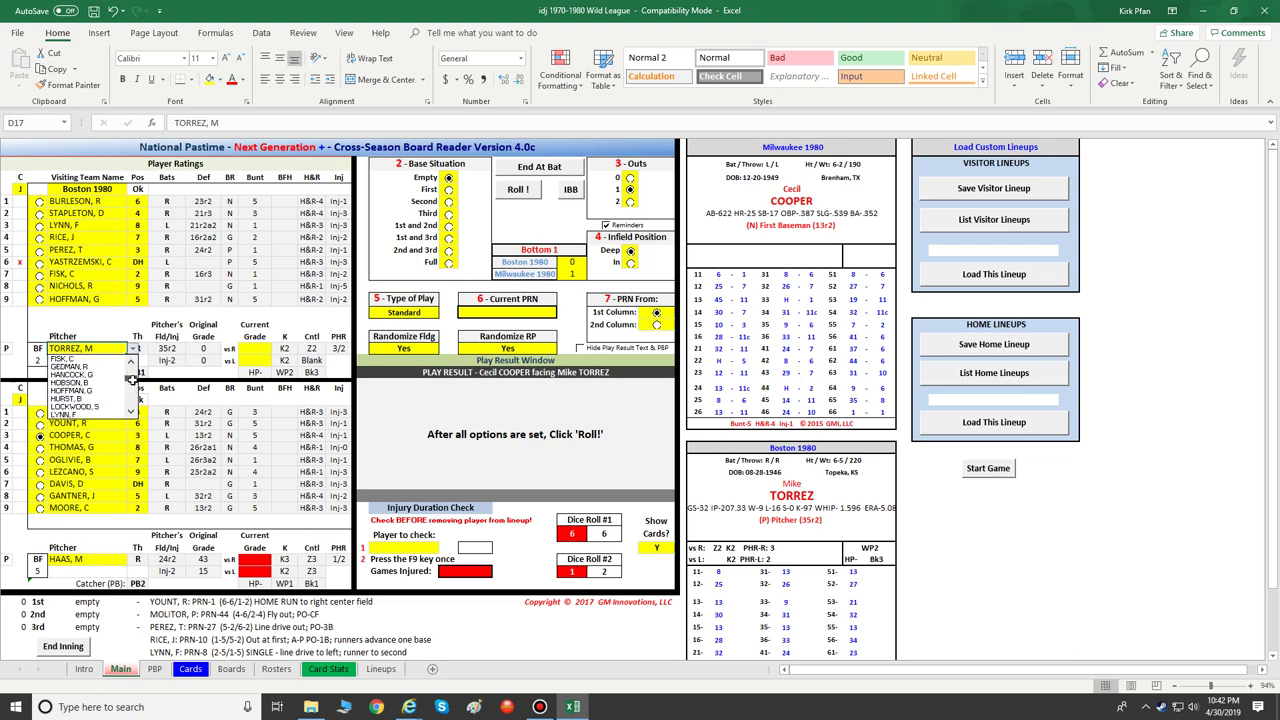
scroll(131, 379, "up", 1)
scroll(131, 375, "up", 3)
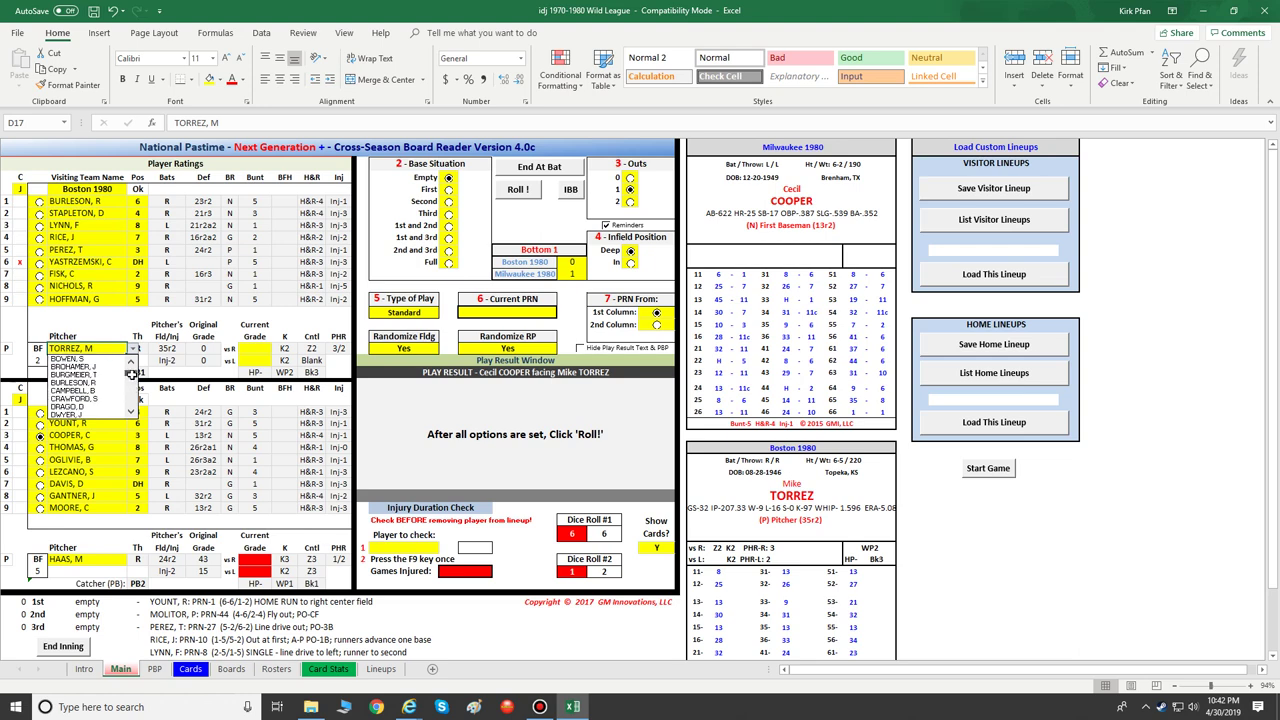
scroll(131, 376, "down", 3)
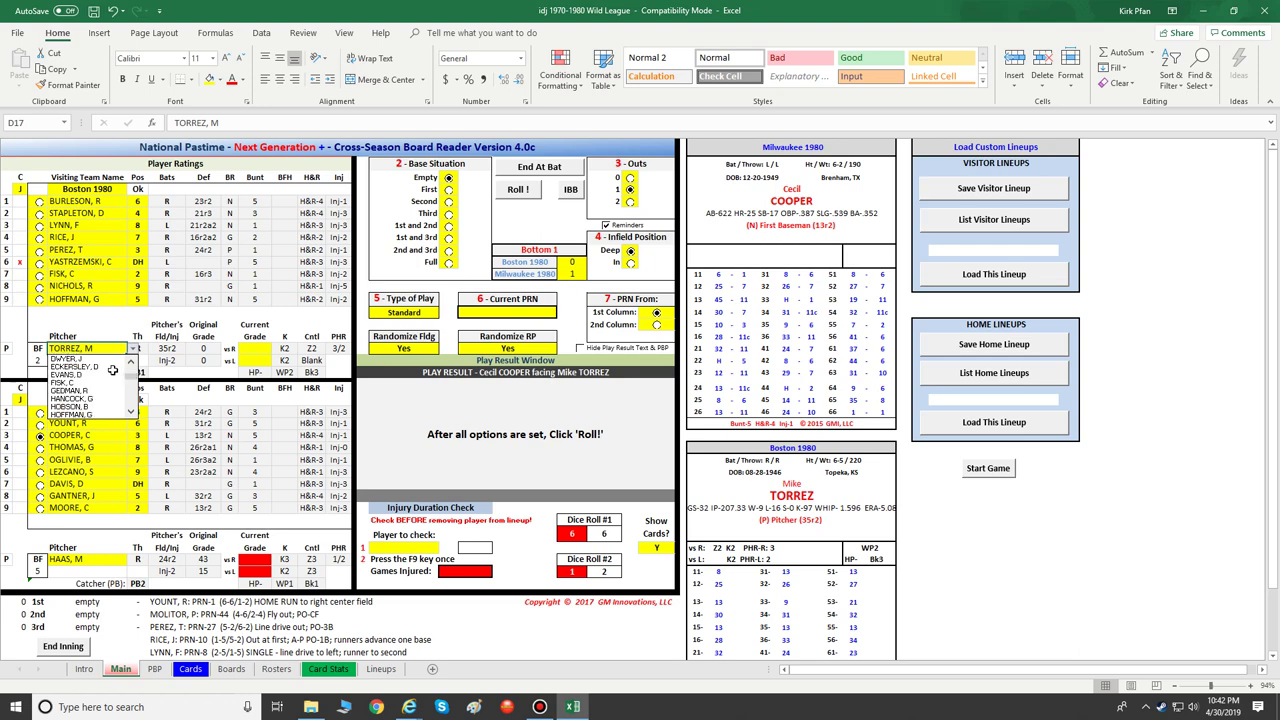
left_click(112, 367)
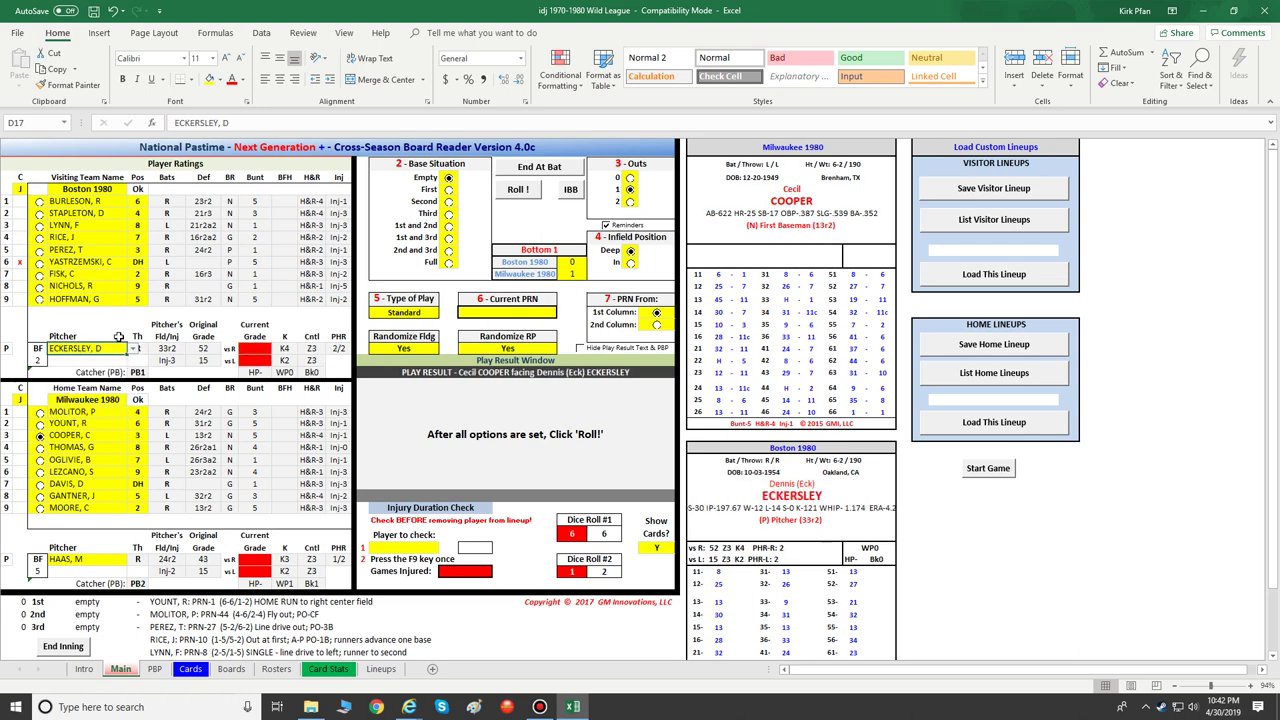
left_click(115, 323)
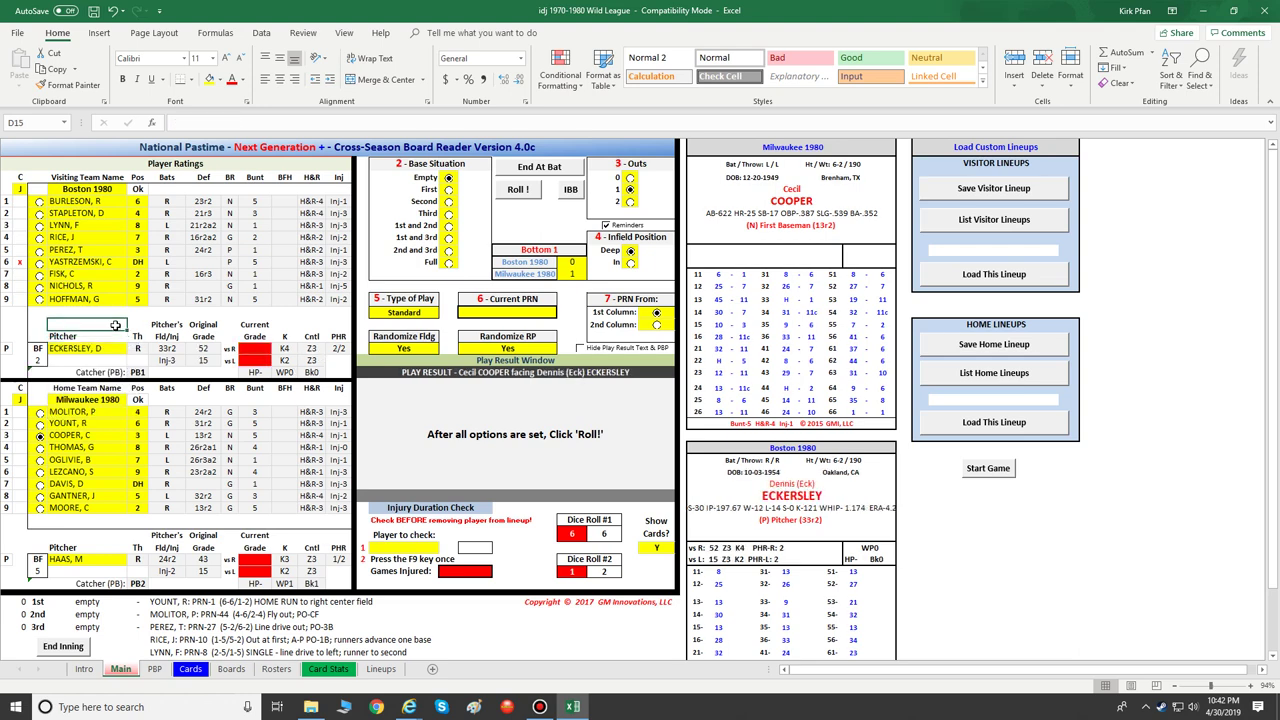
left_click(156, 669)
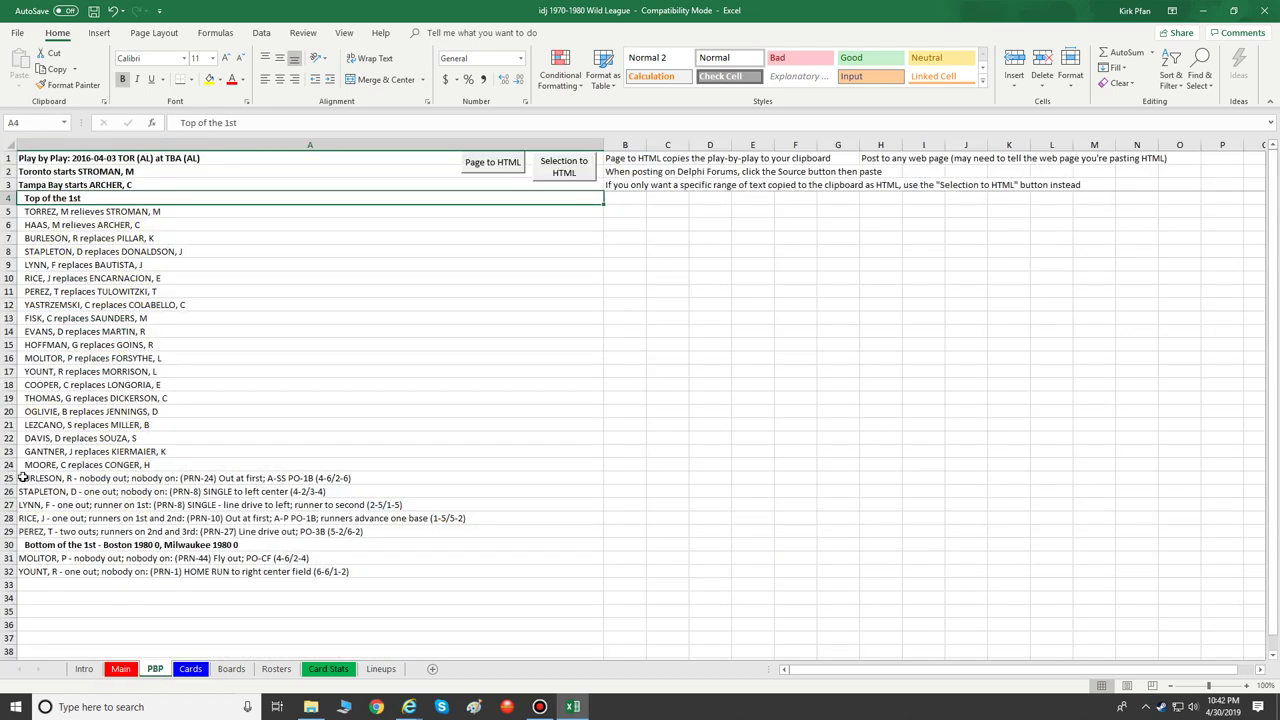
left_click_drag(22, 478, 100, 588)
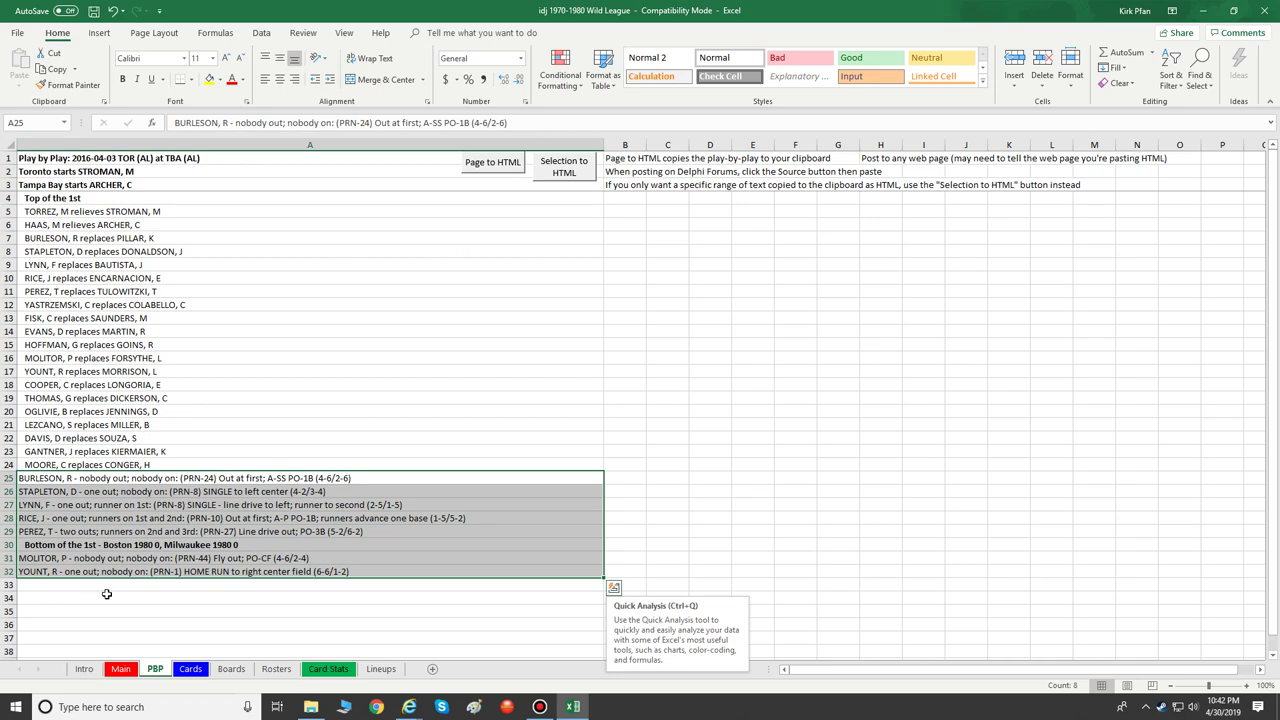
scroll(106, 593, "down", 2)
left_click(108, 597)
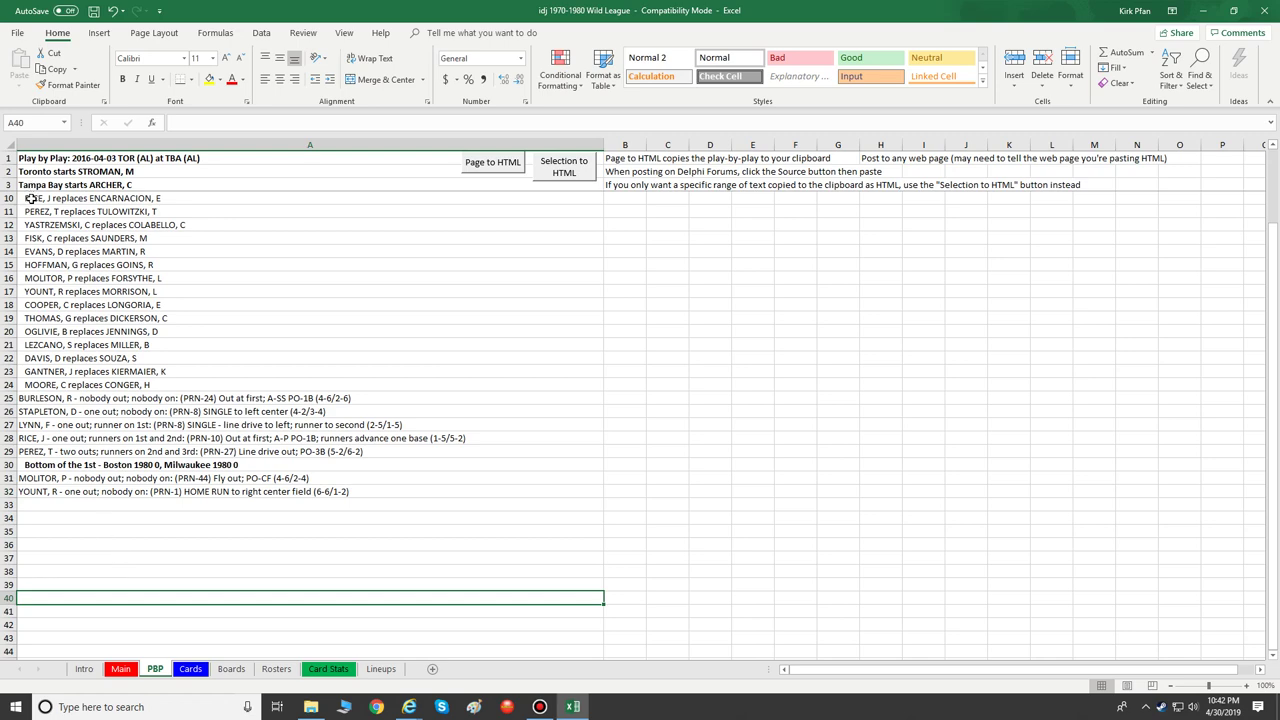
left_click_drag(31, 198, 88, 384)
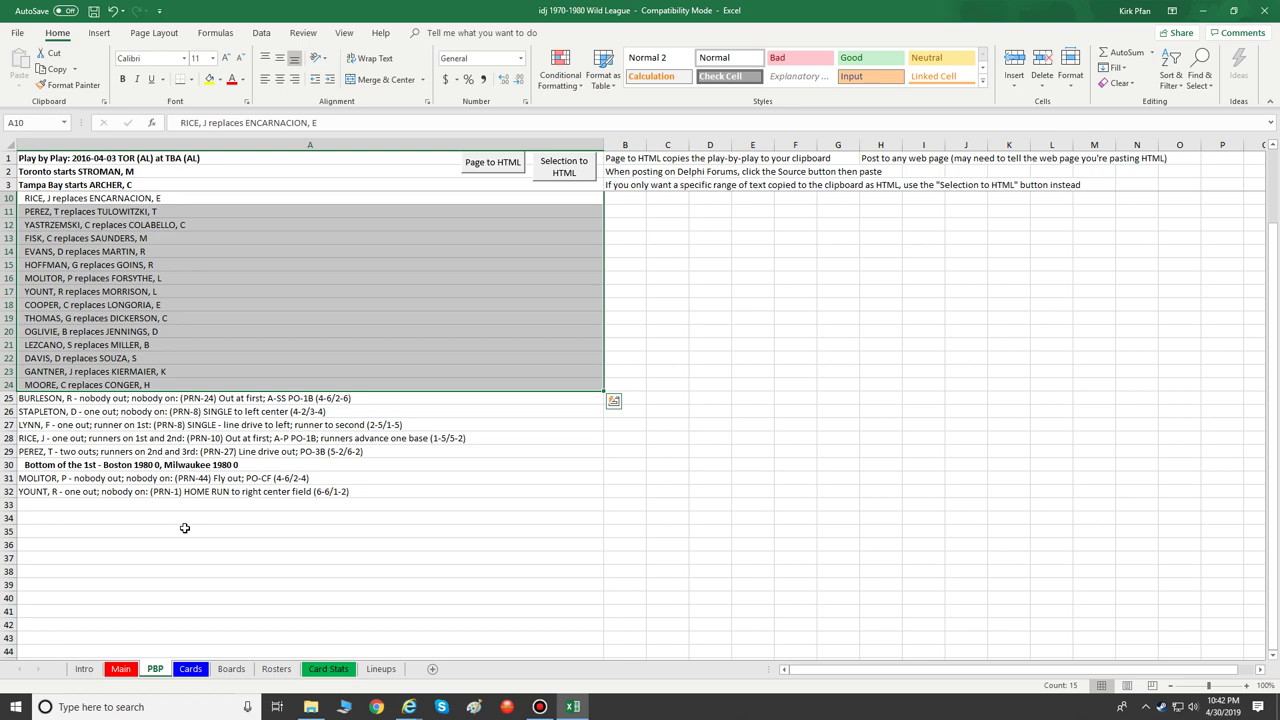
left_click(122, 492)
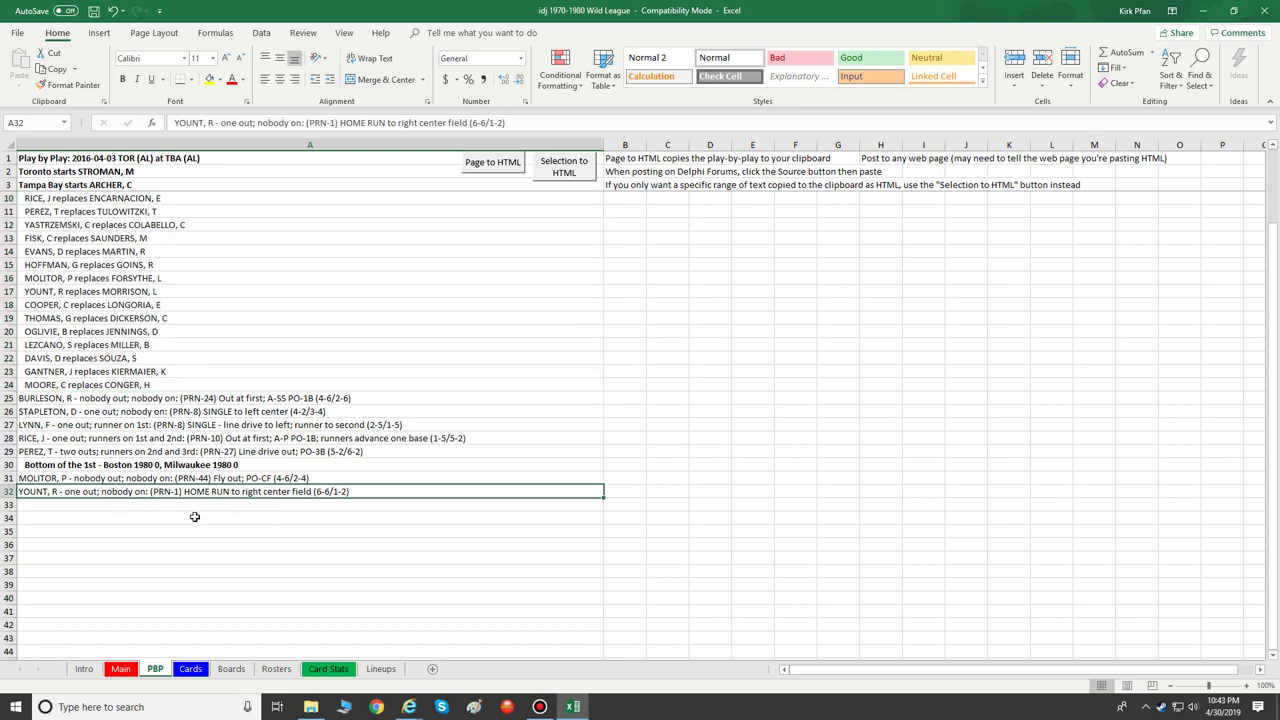
Step: Play Cooper's and Thomas's at-bats to finish the bottom of the 1st
left_click(120, 669)
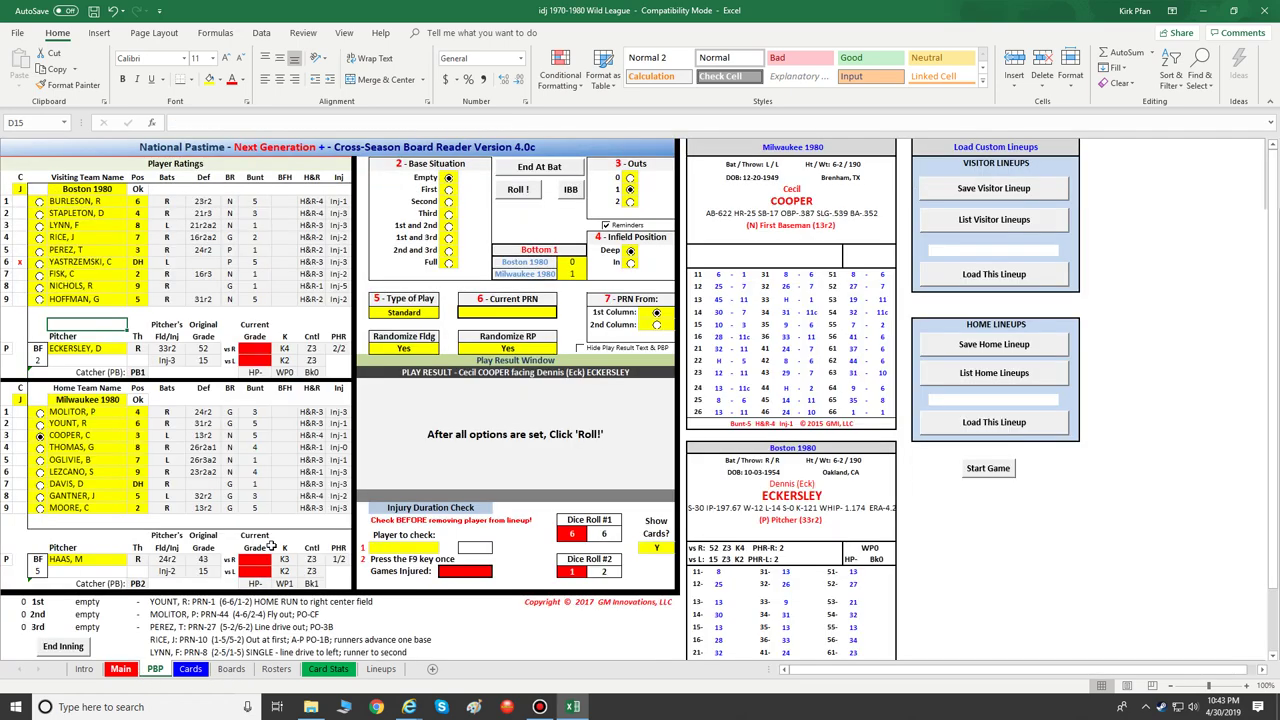
left_click(518, 189)
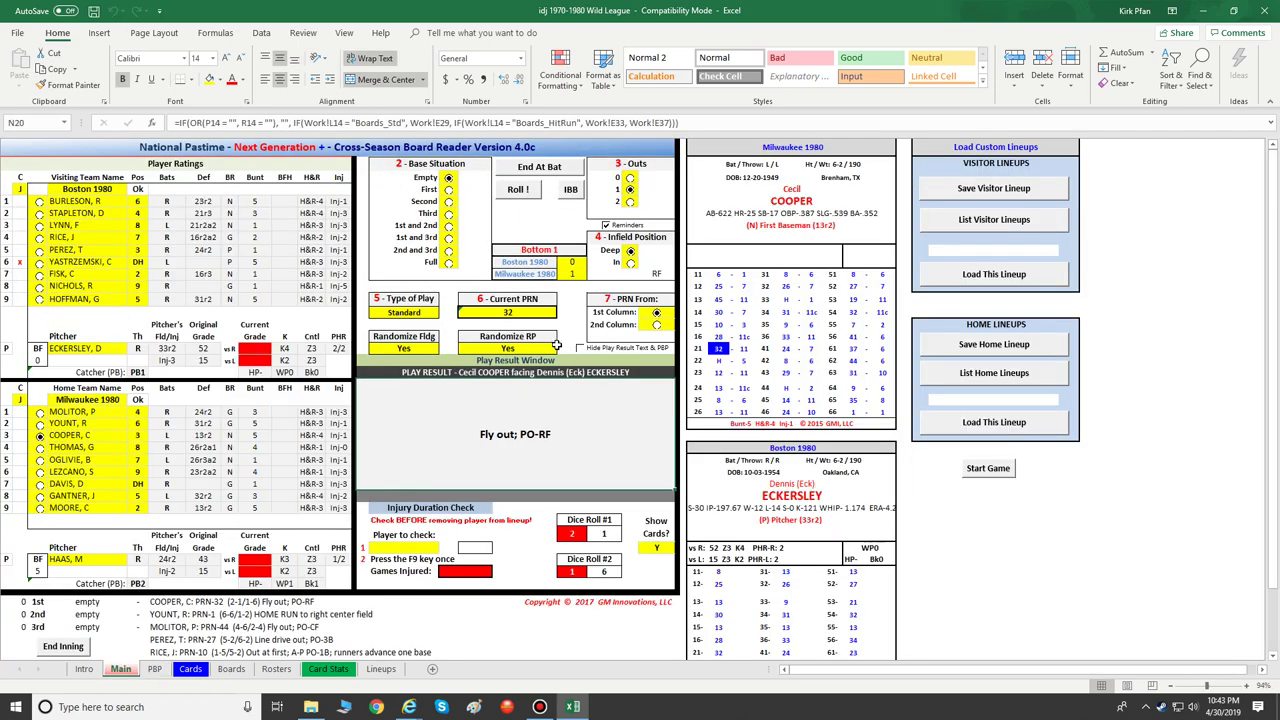
left_click(530, 167)
left_click(518, 190)
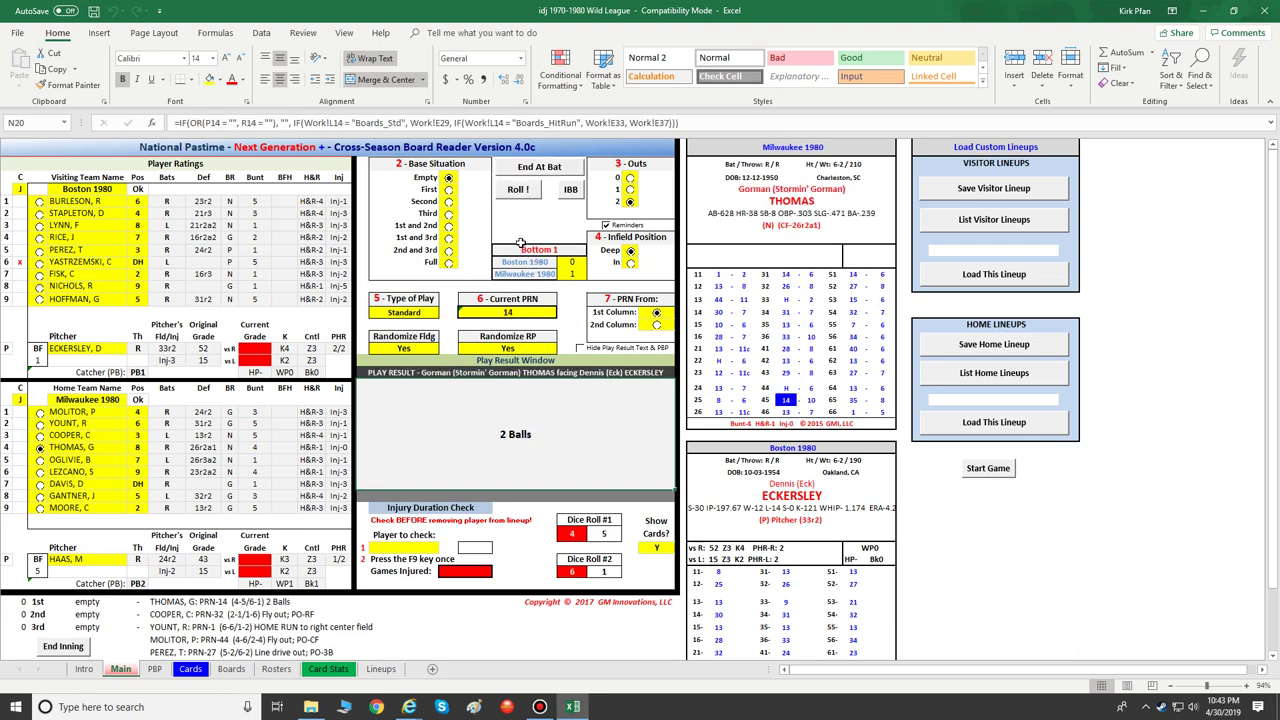
left_click(519, 190)
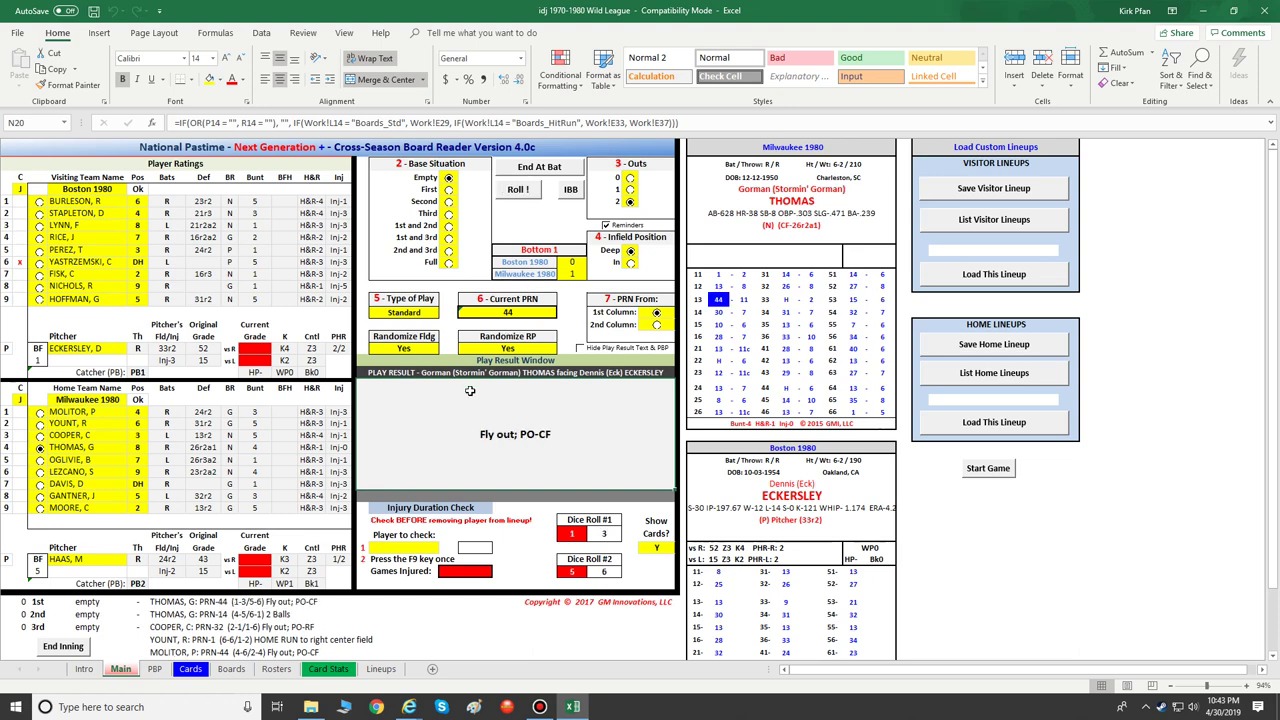
left_click(530, 168)
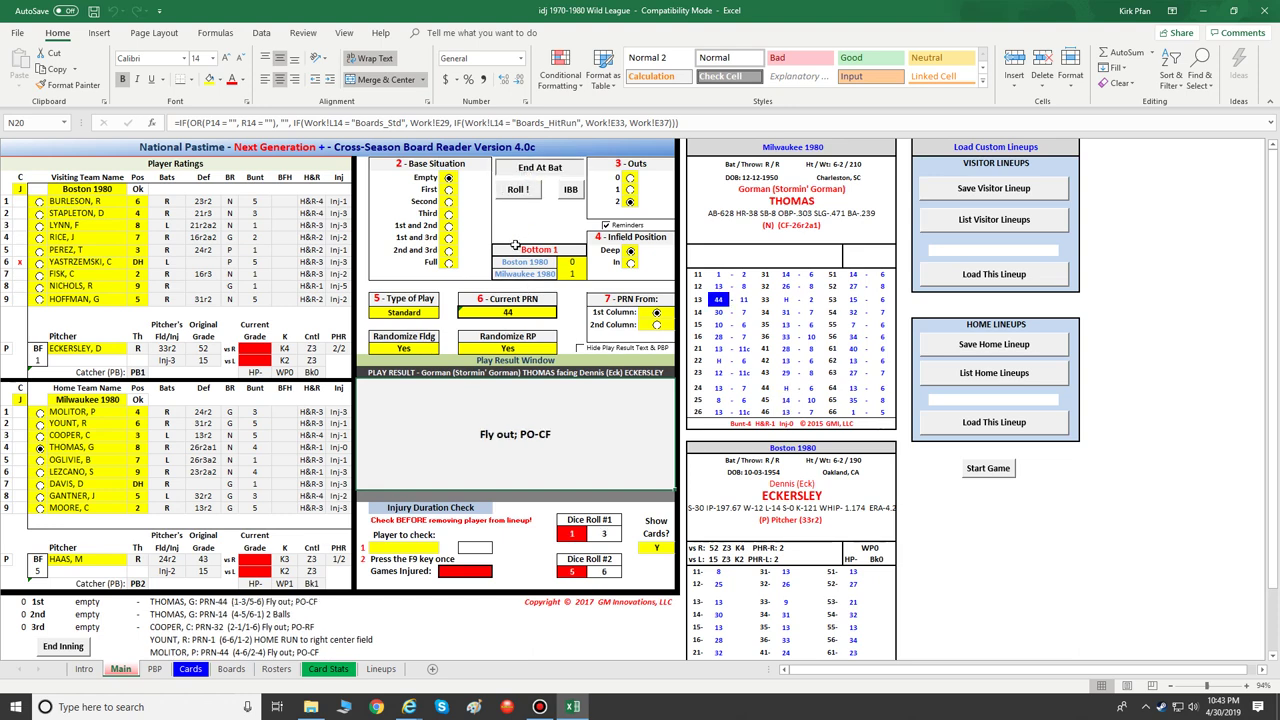
Step: Play Yastrzemski's and Fisk's at-bats until Nichols is up, then close the workbook
left_click(518, 190)
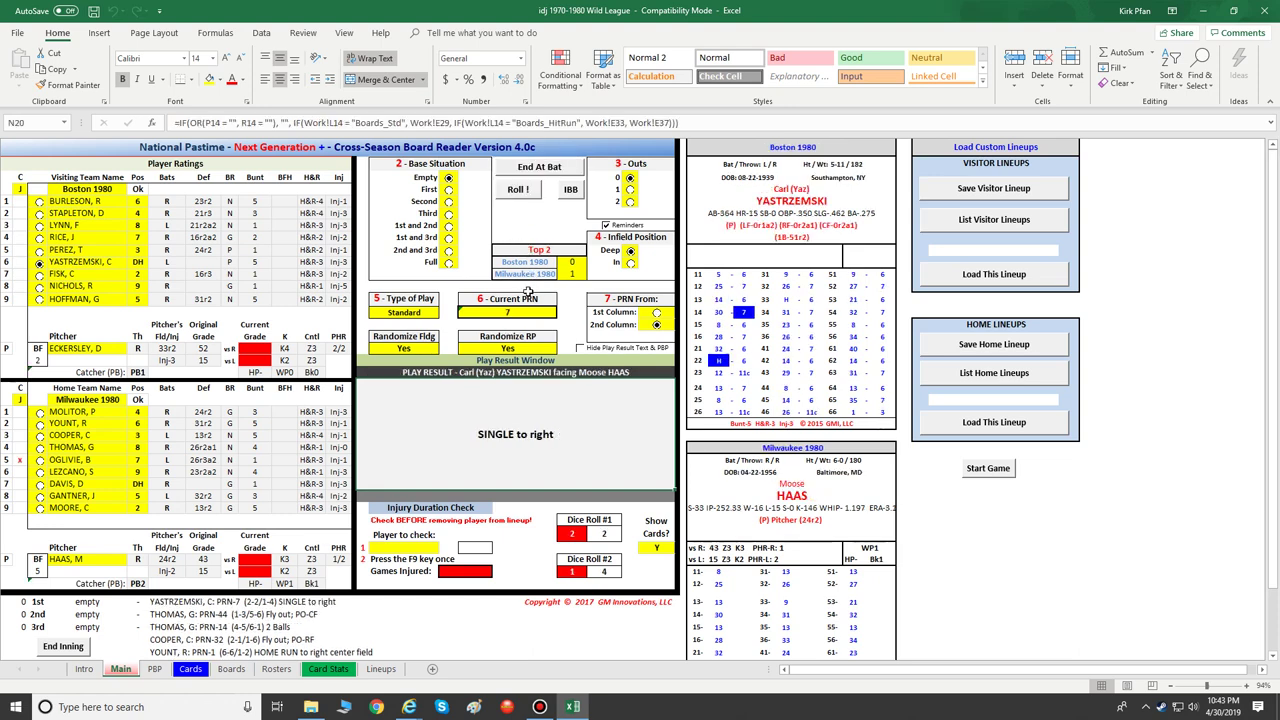
left_click(541, 169)
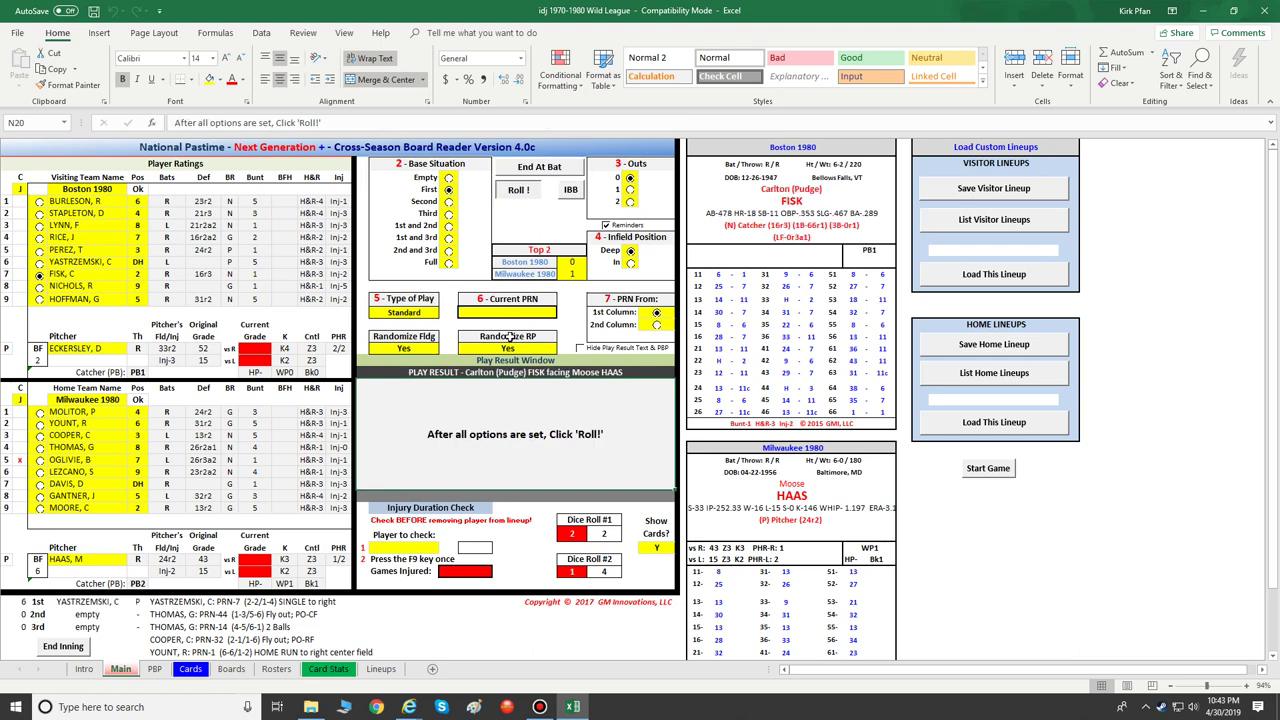
left_click(539, 170)
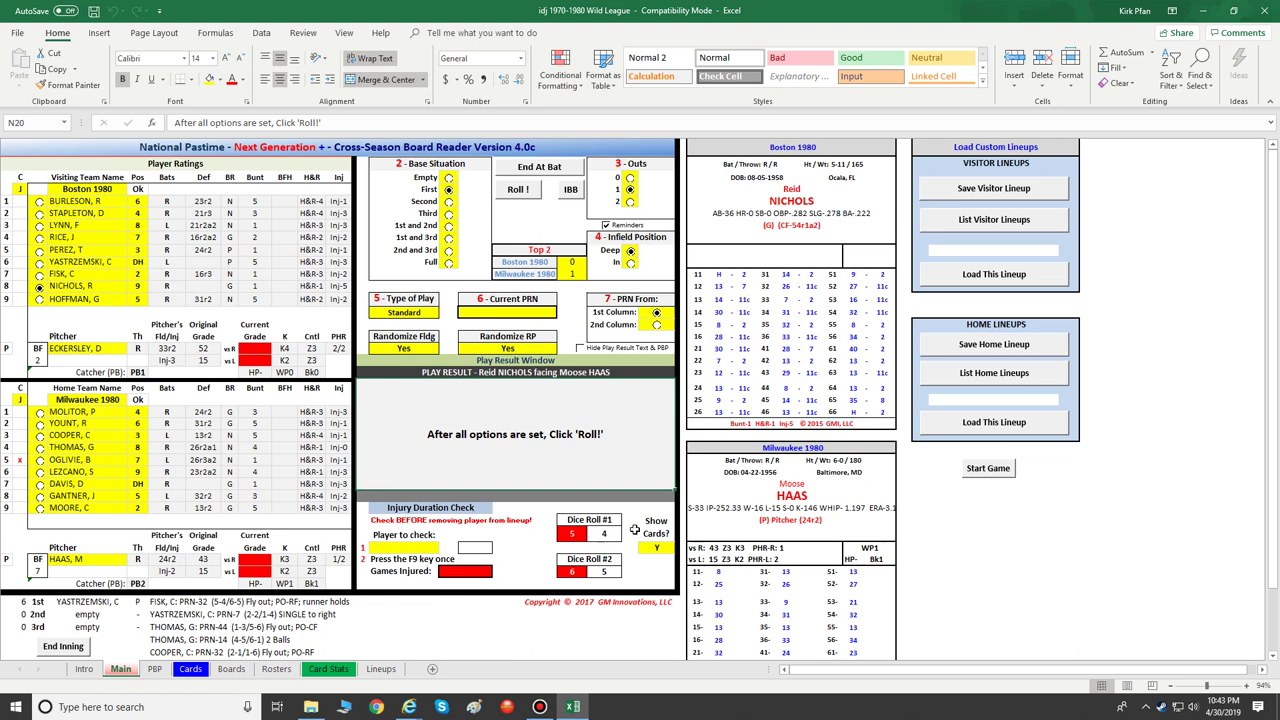
left_click(1258, 10)
Step: Discard the game changes and reopen idj 1970-1980 Wild League from the desktop
left_click(638, 370)
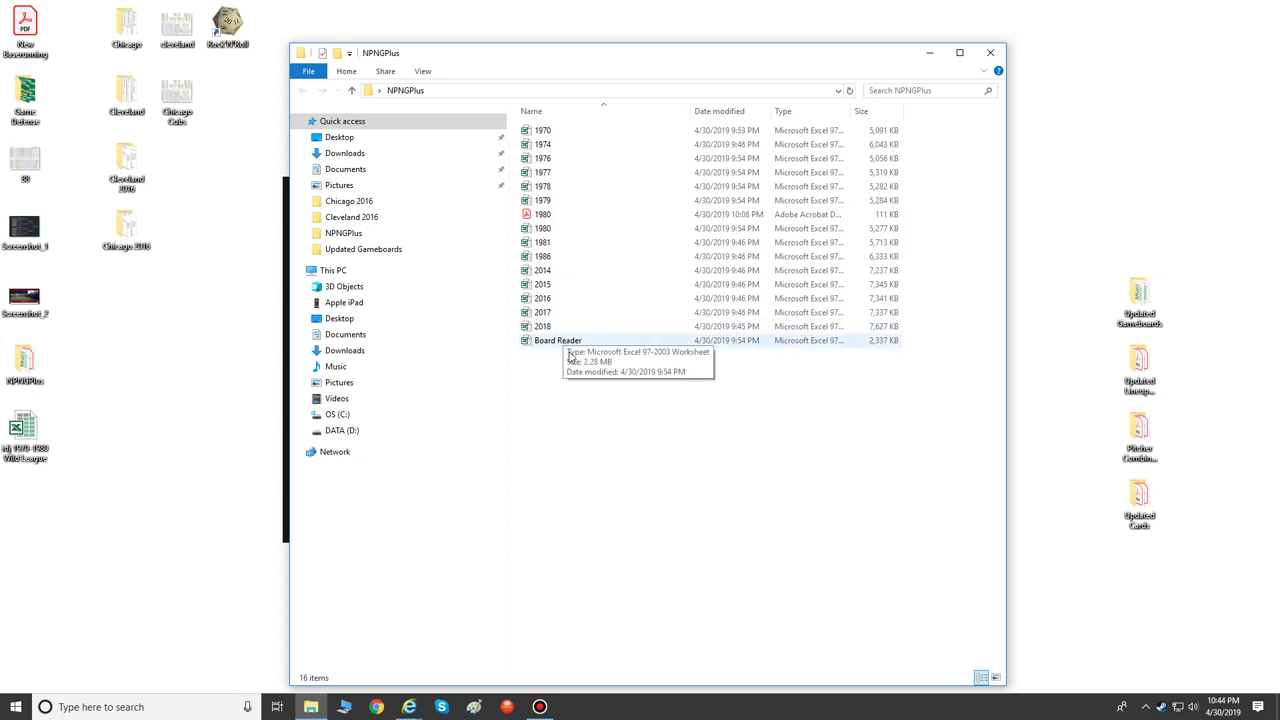
left_click(18, 432)
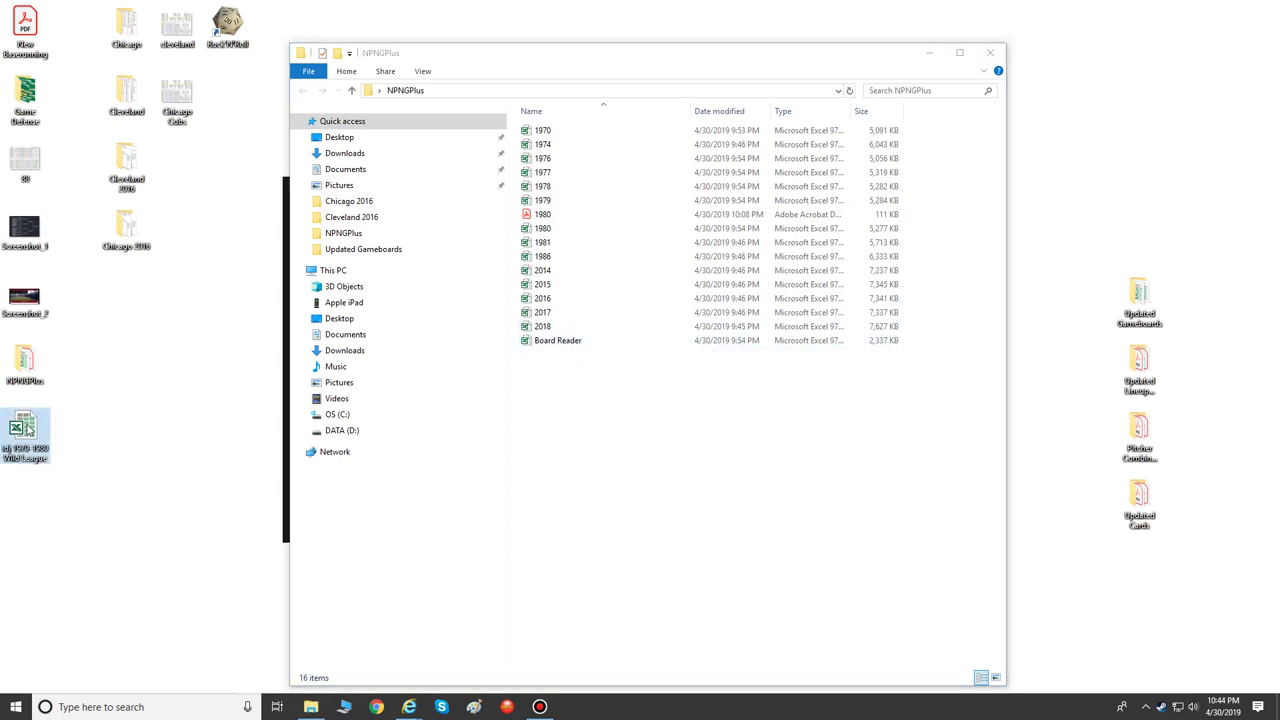
double_click(28, 428)
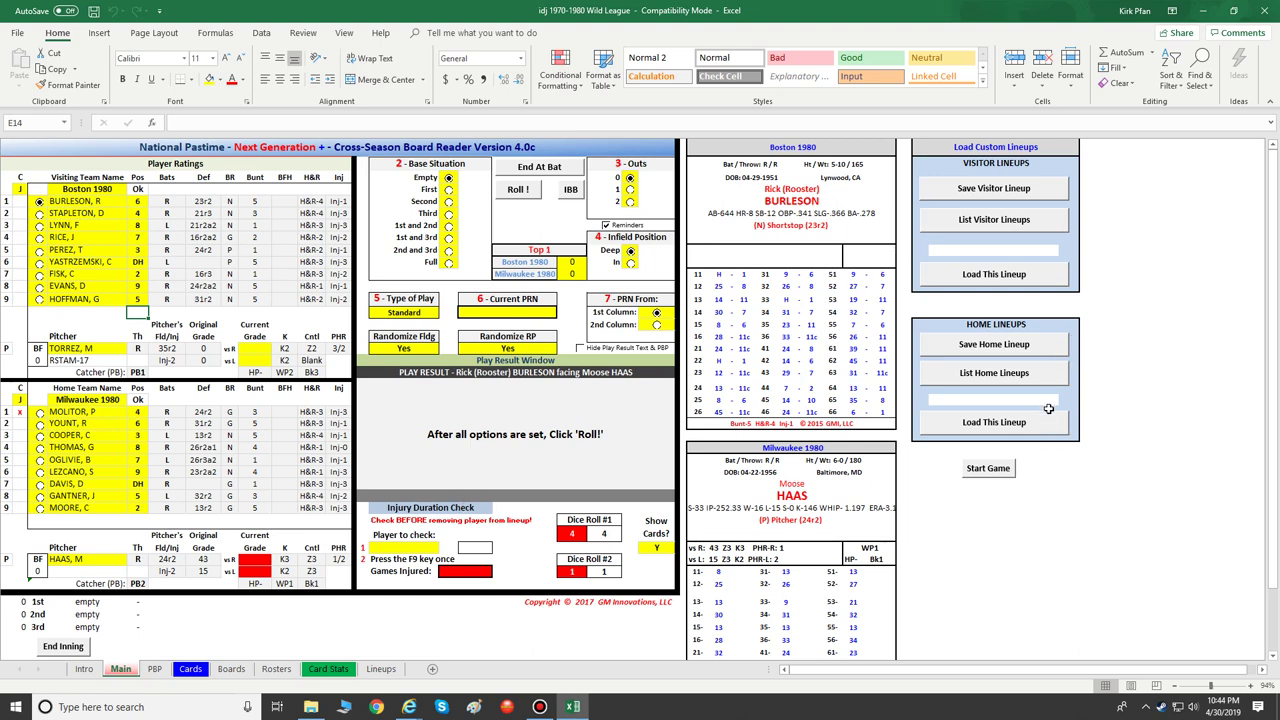
scroll(1049, 410, "down", 1)
scroll(1050, 429, "down", 3)
scroll(1050, 432, "up", 4)
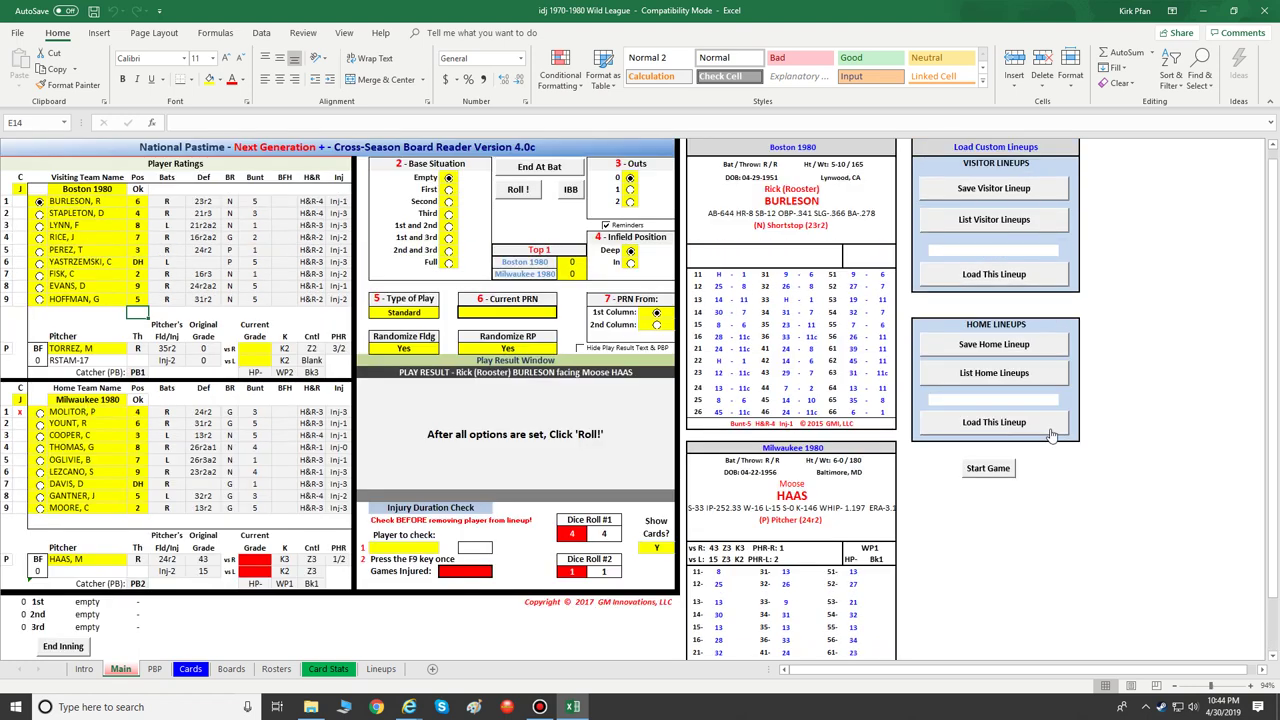